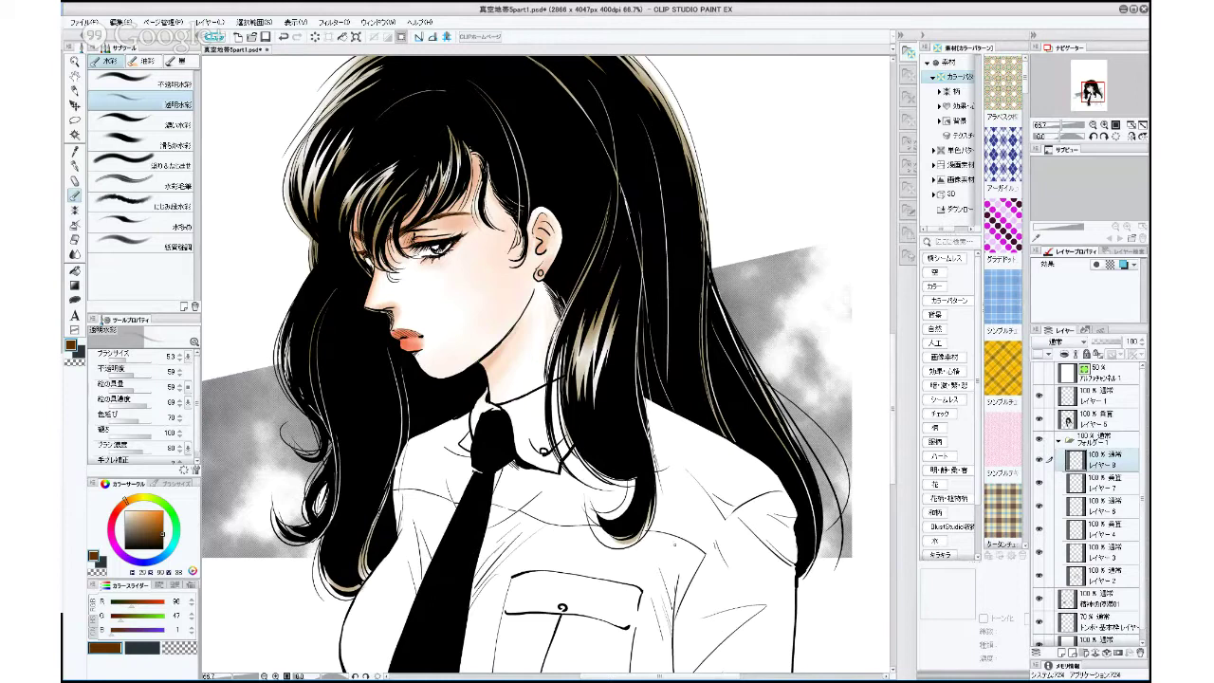
Merge the six colour layers inside フォルダー1 into one layer and add a new raster layer above it.
drag(673, 547, 793, 466)
drag(714, 525, 730, 441)
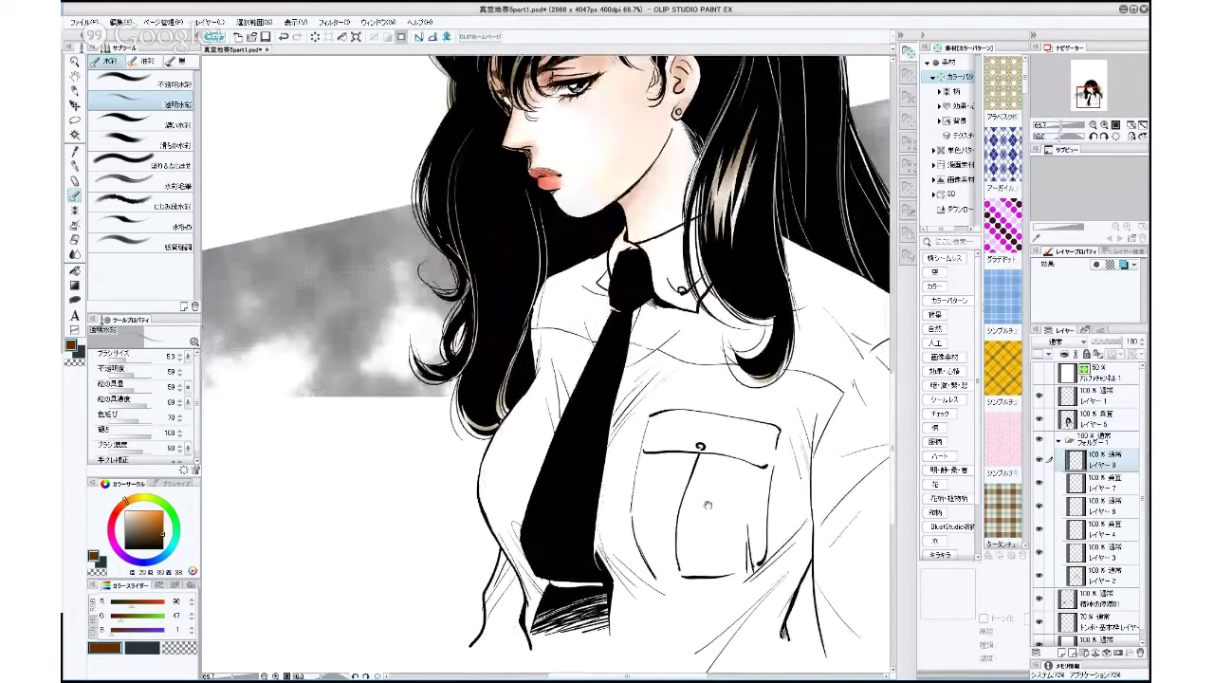
drag(706, 504, 750, 564)
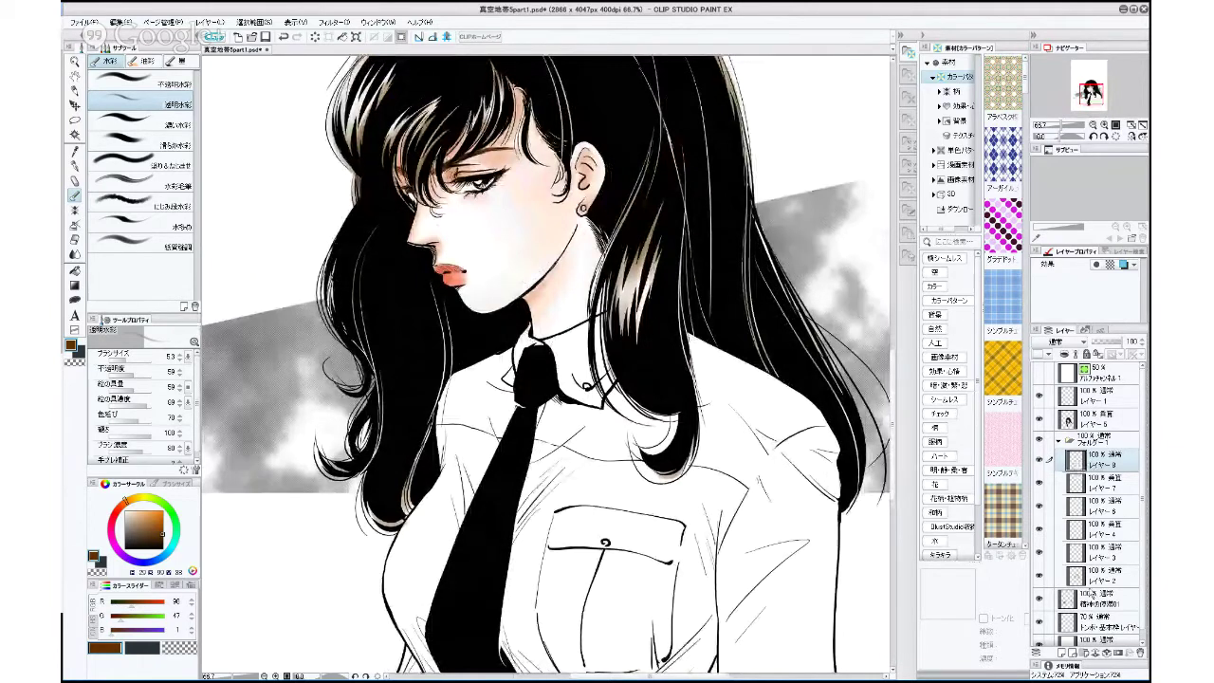
drag(1050, 491, 1053, 561)
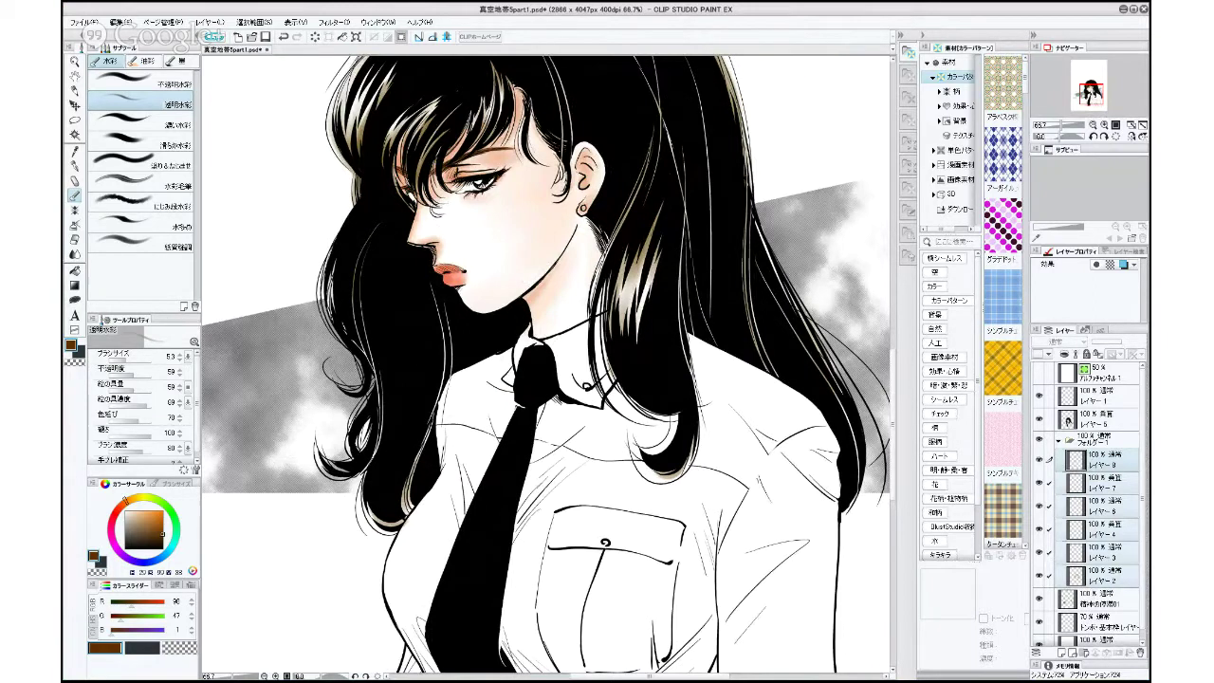
key(shift+alt+e)
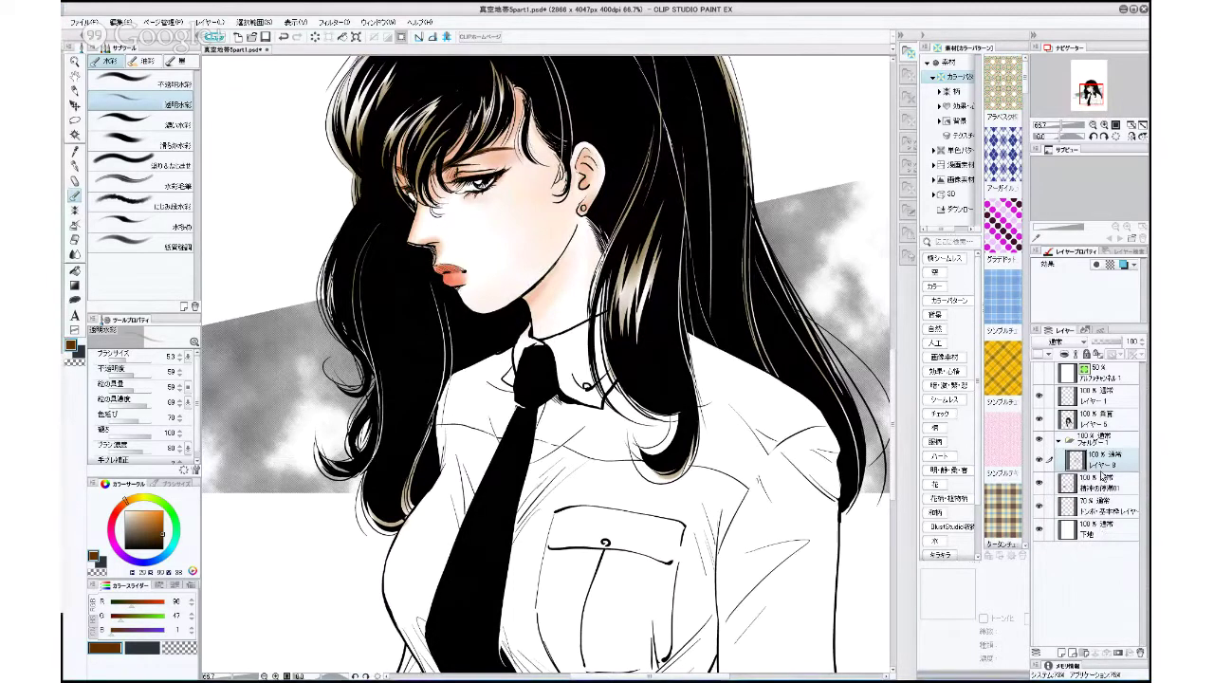
click(1062, 652)
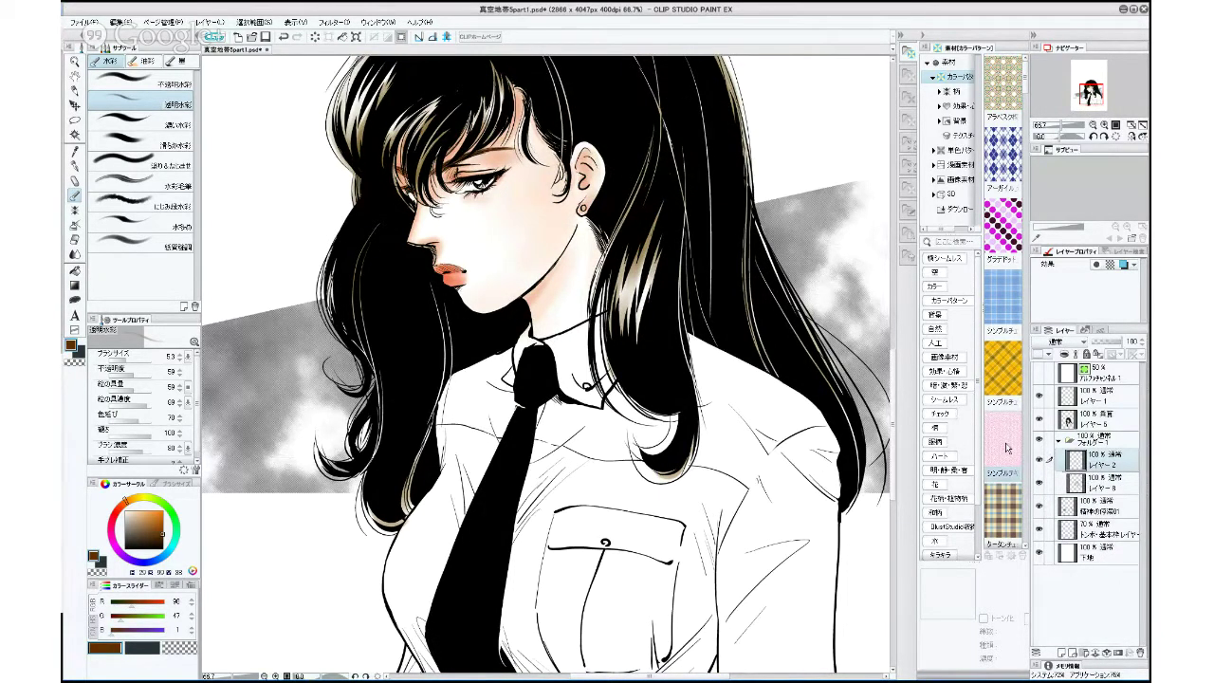
Auto-select the shirt collar areas with the merged colour layer hidden, redisplay and activate that layer, and clear the selection.
click(76, 137)
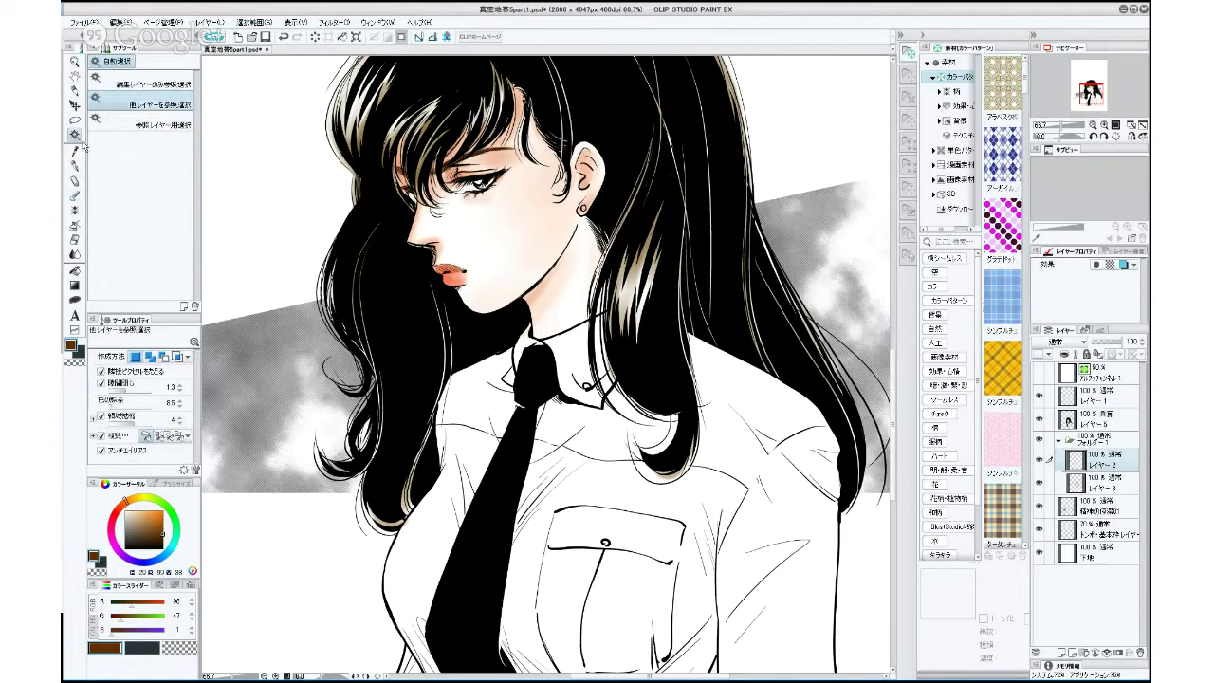
click(1039, 484)
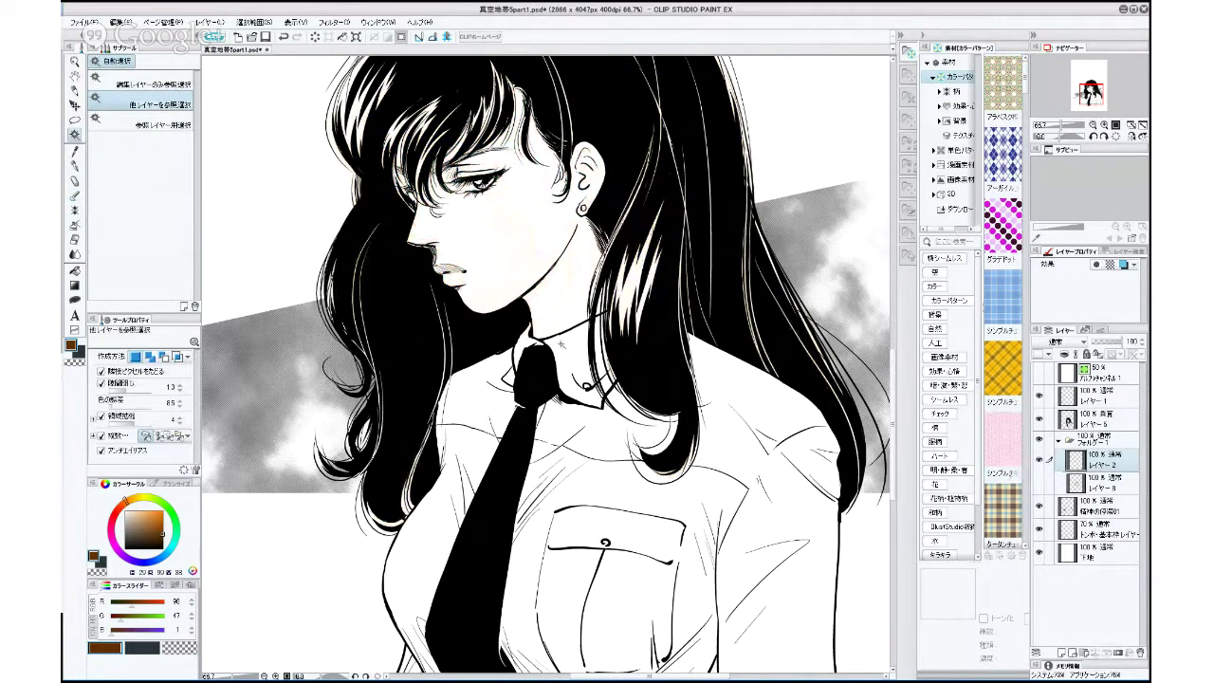
click(558, 366)
shift+click(528, 344)
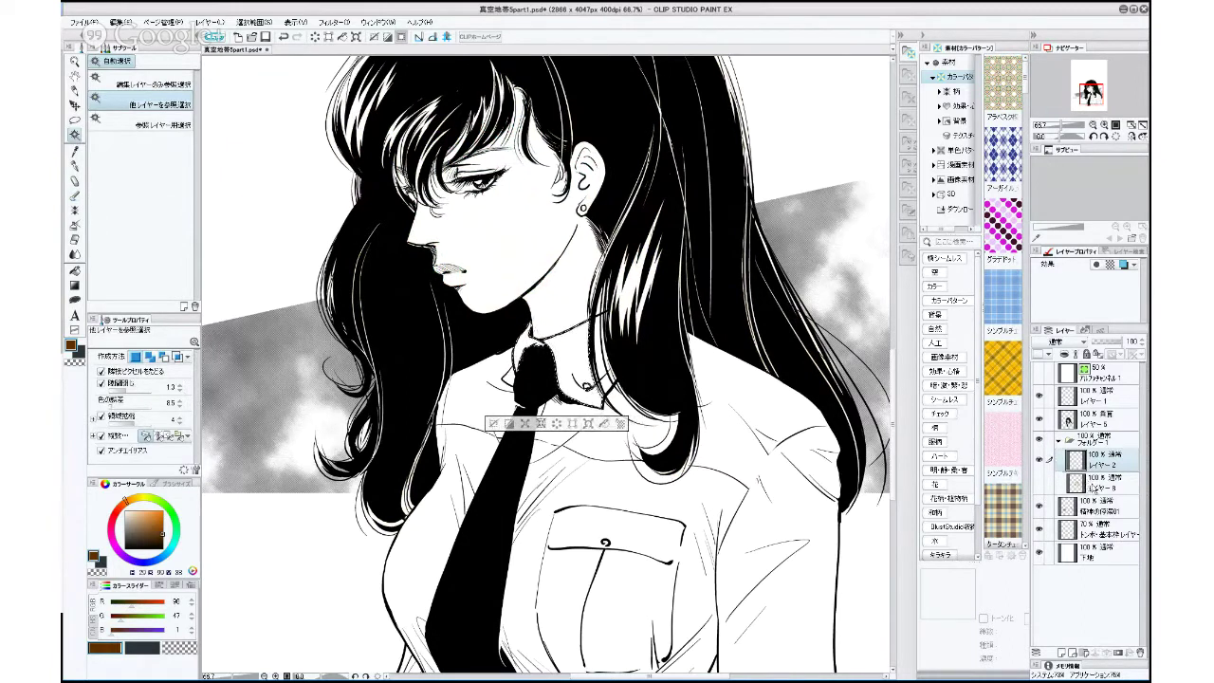
click(1040, 484)
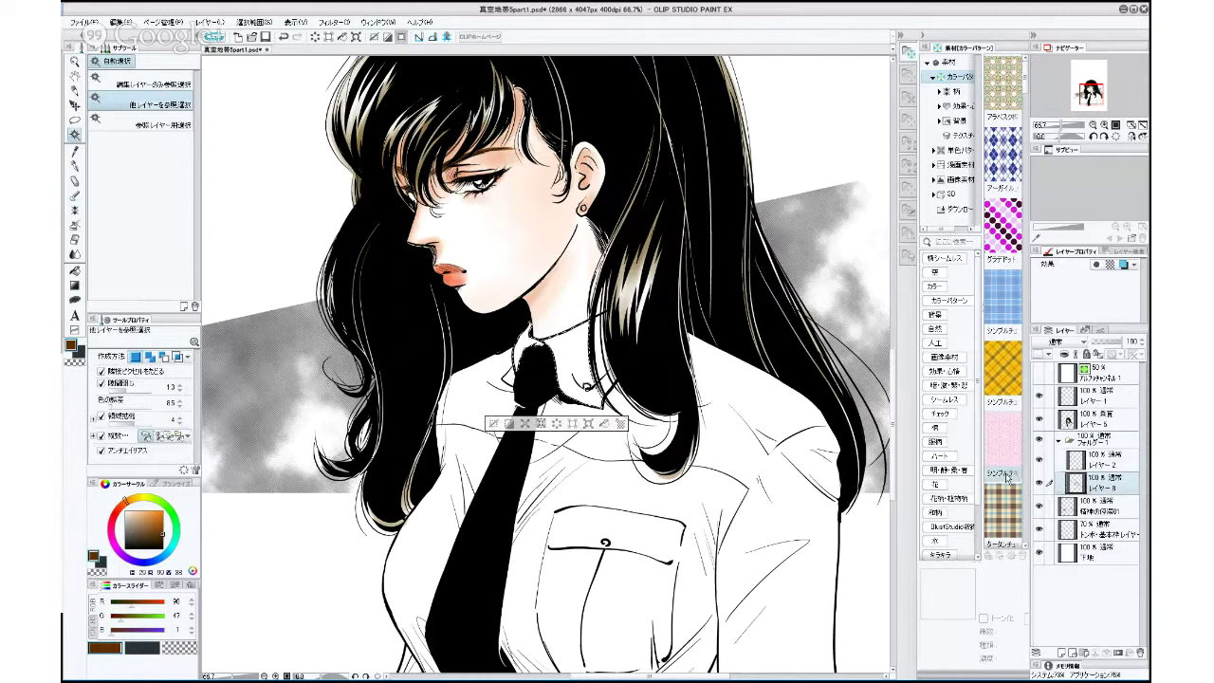
key(ctrl+d)
Make the new empty layer レイヤー2 active and choose the transparent watercolour brush (透明水彩).
scroll(569, 370, up, 2)
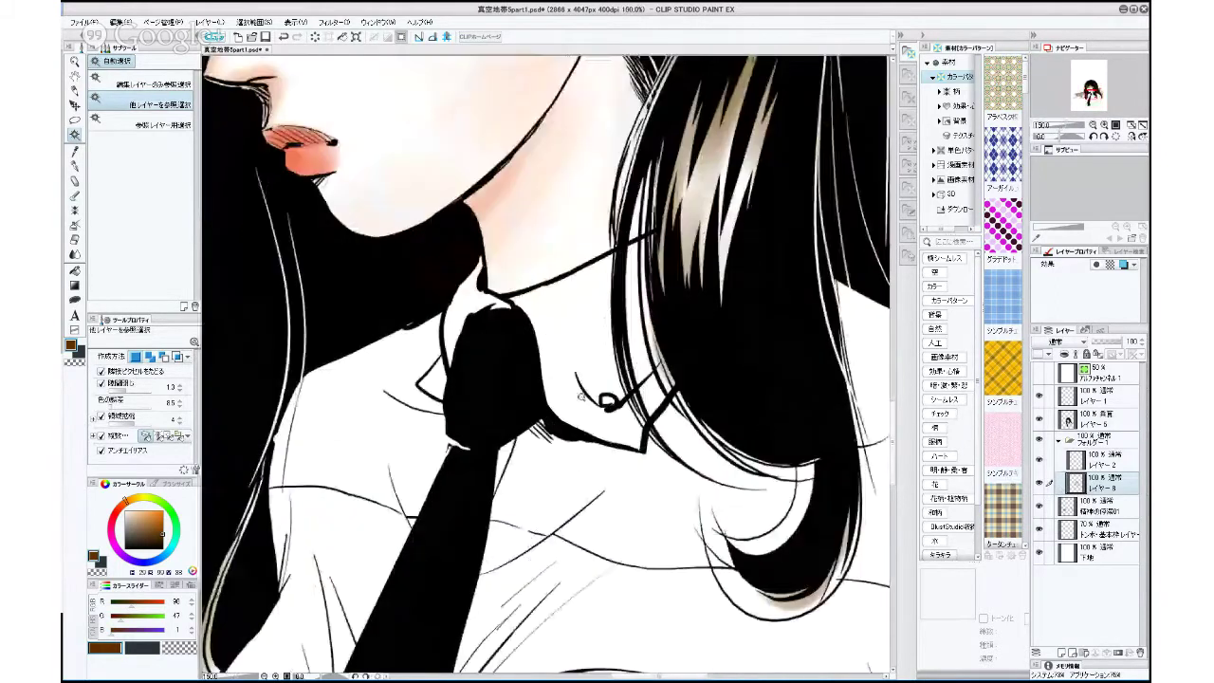
scroll(583, 396, down, 1)
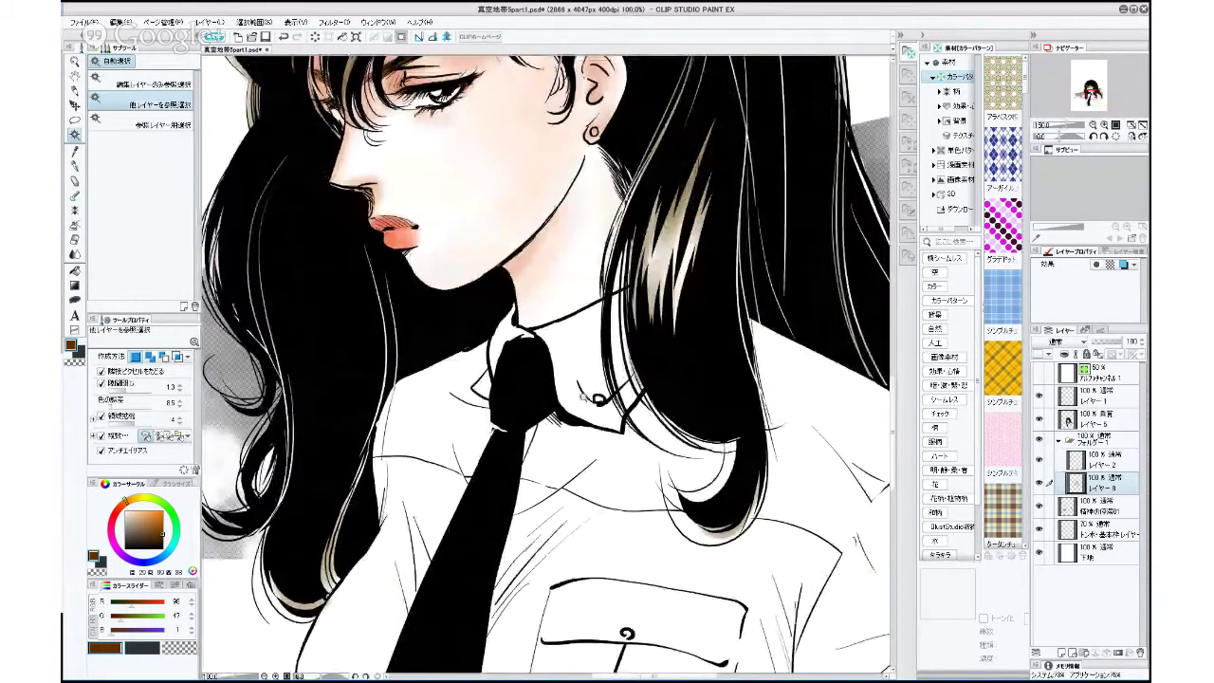
scroll(595, 399, down, 2)
click(1060, 459)
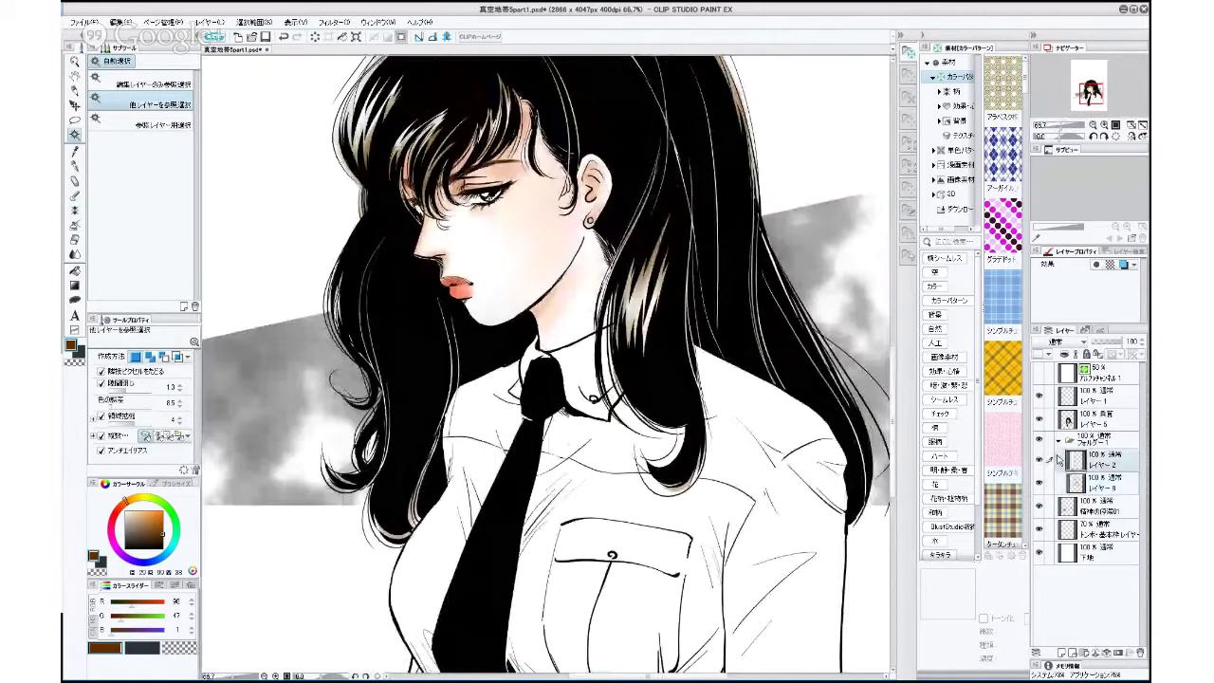
click(75, 196)
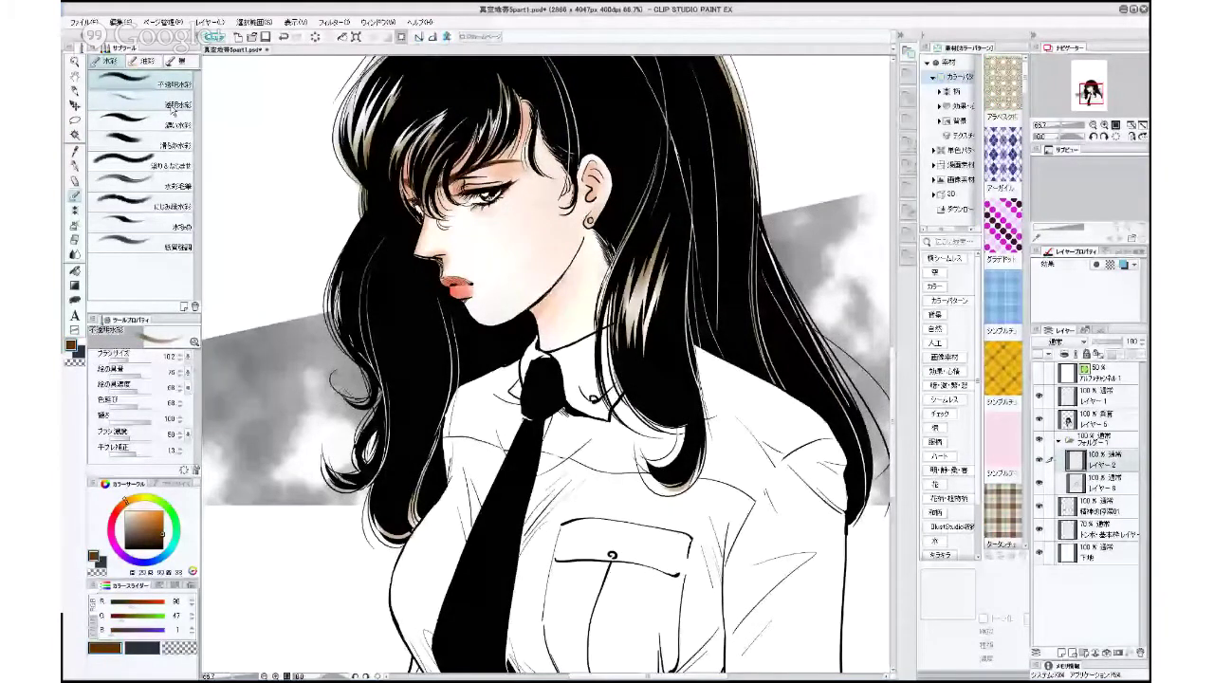
click(173, 107)
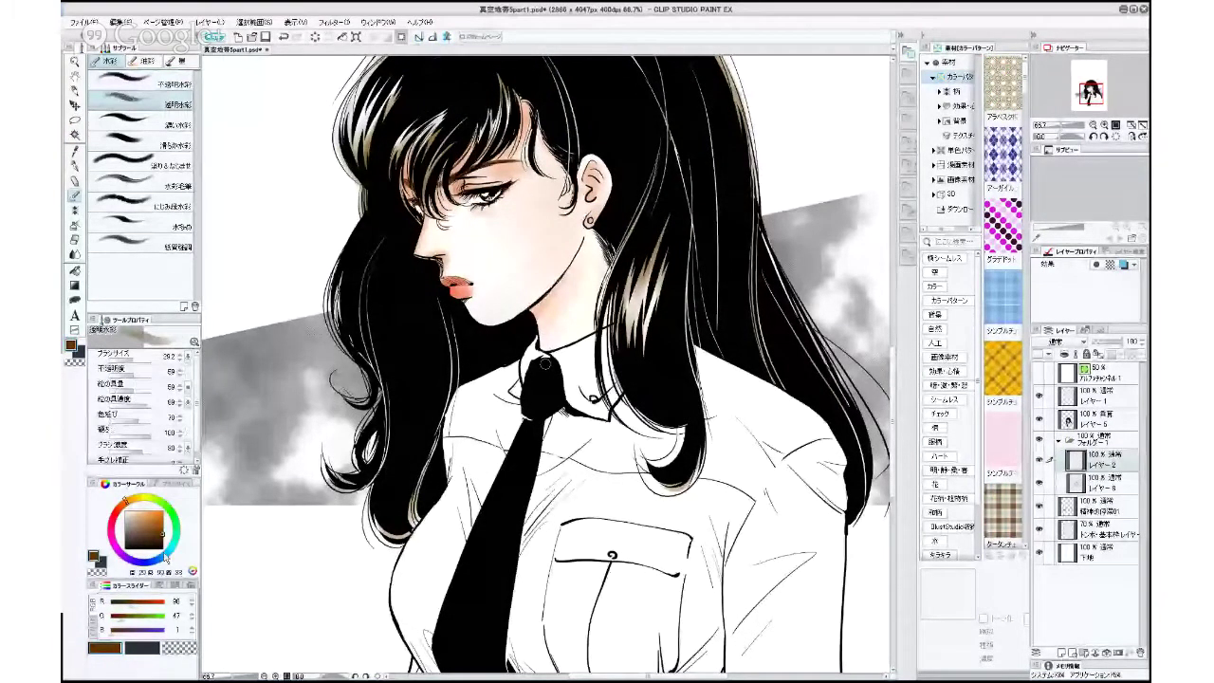
Set the drawing colour to dark teal and the watercolour brush size to 36.1.
drag(166, 558, 170, 548)
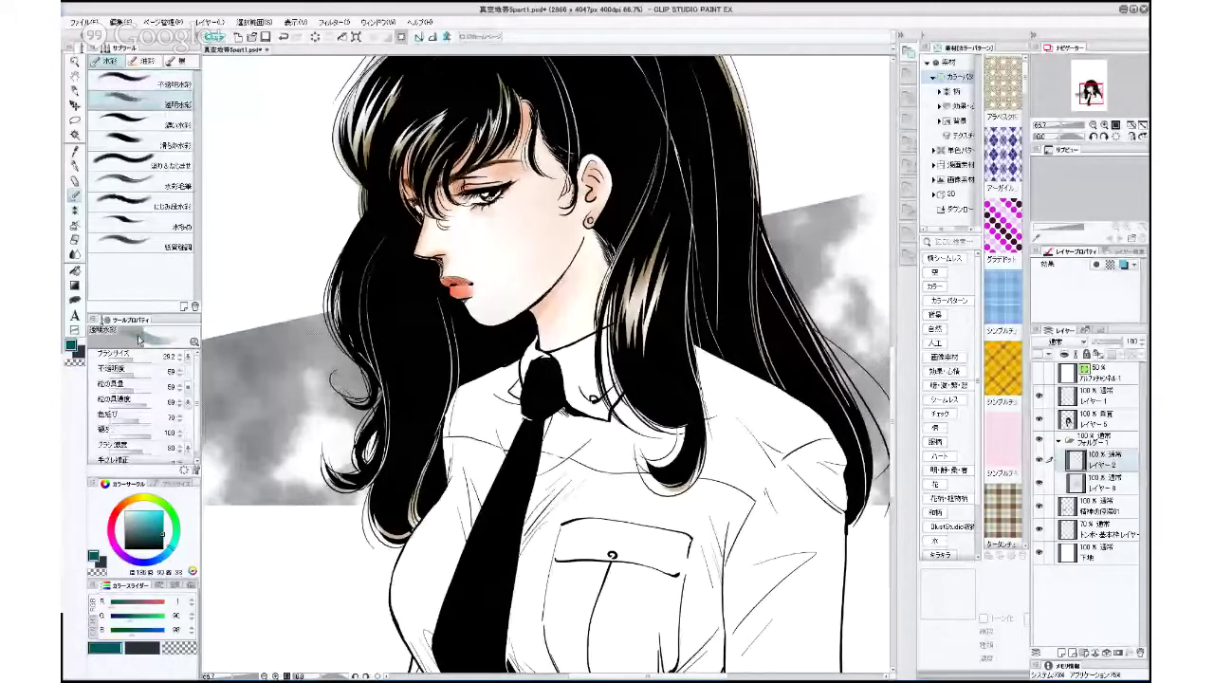
click(141, 359)
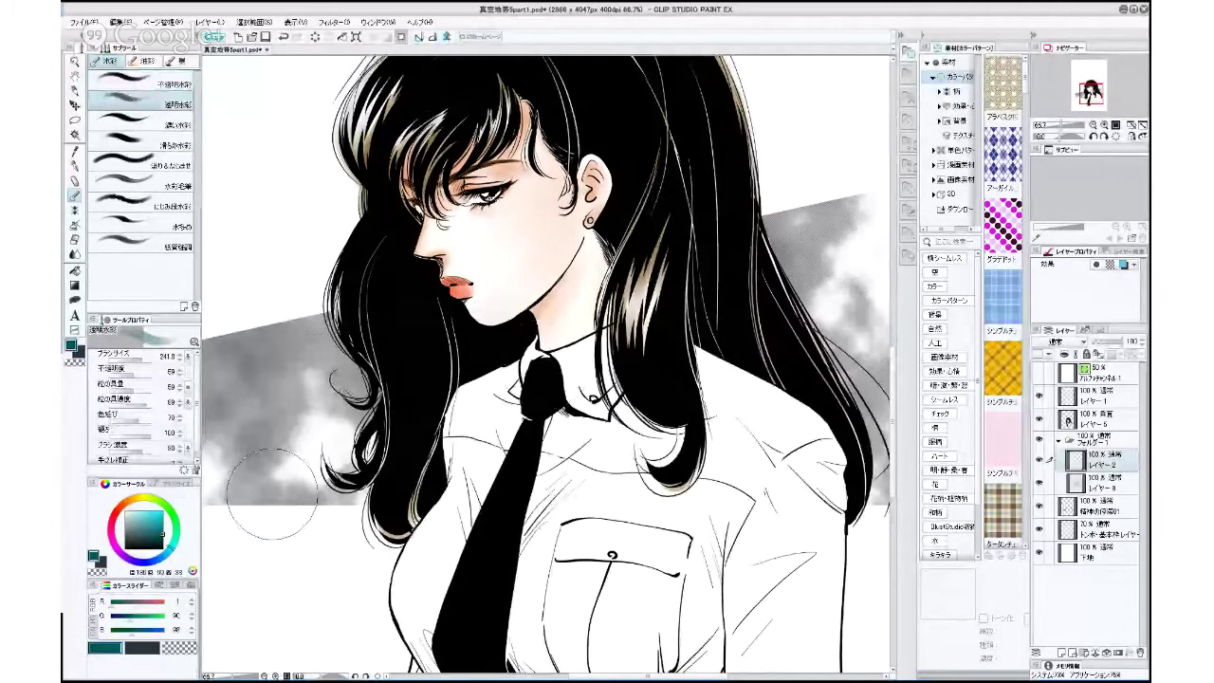
click(139, 359)
drag(139, 358, 121, 359)
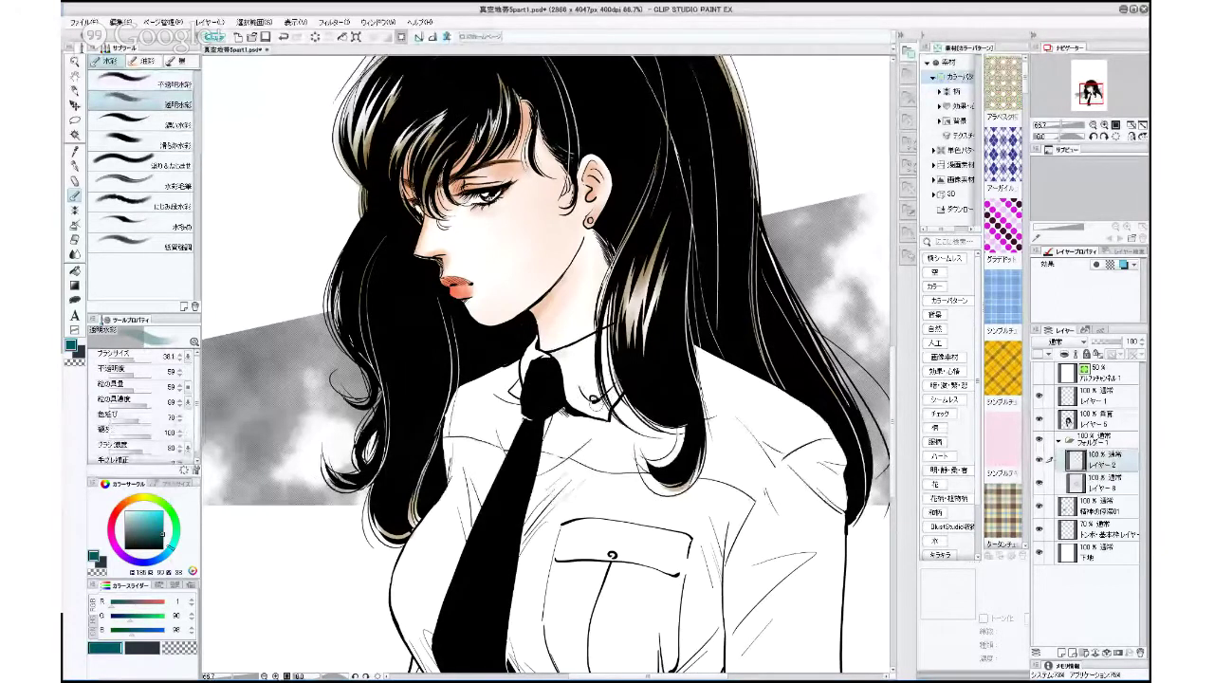
Try brush size 125.0, return to 36.1, and paint a first faint teal shadow around the collar button.
scroll(612, 384, down, 3)
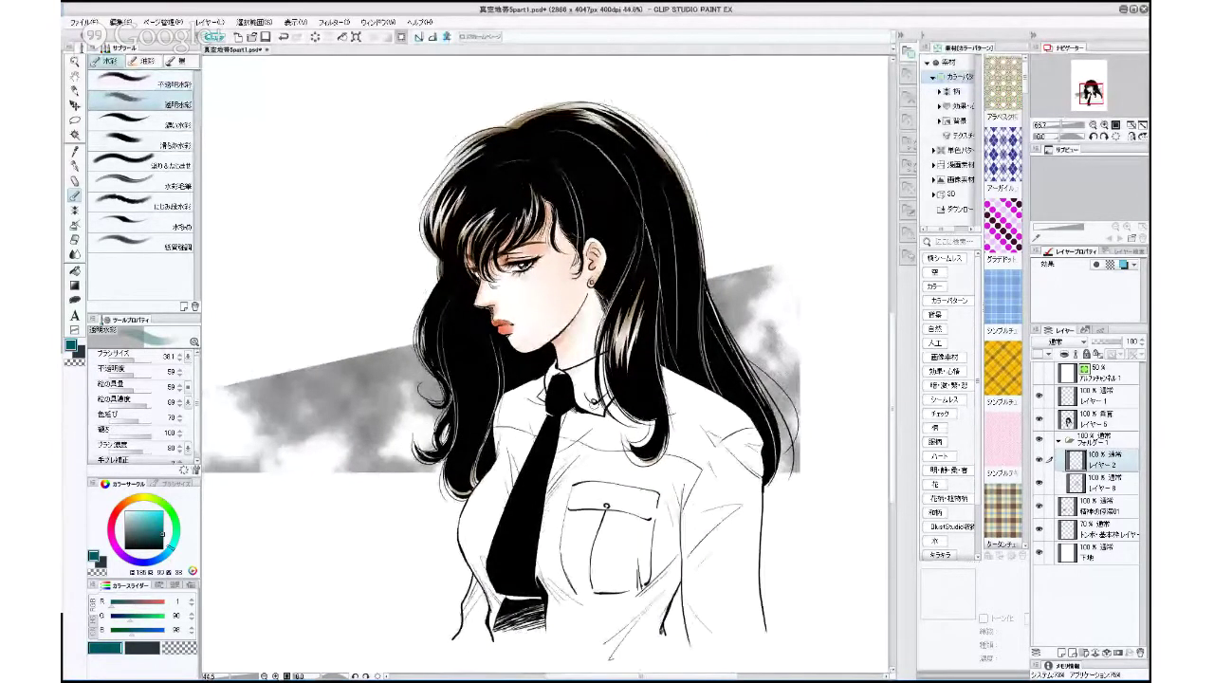
scroll(551, 374, up, 2)
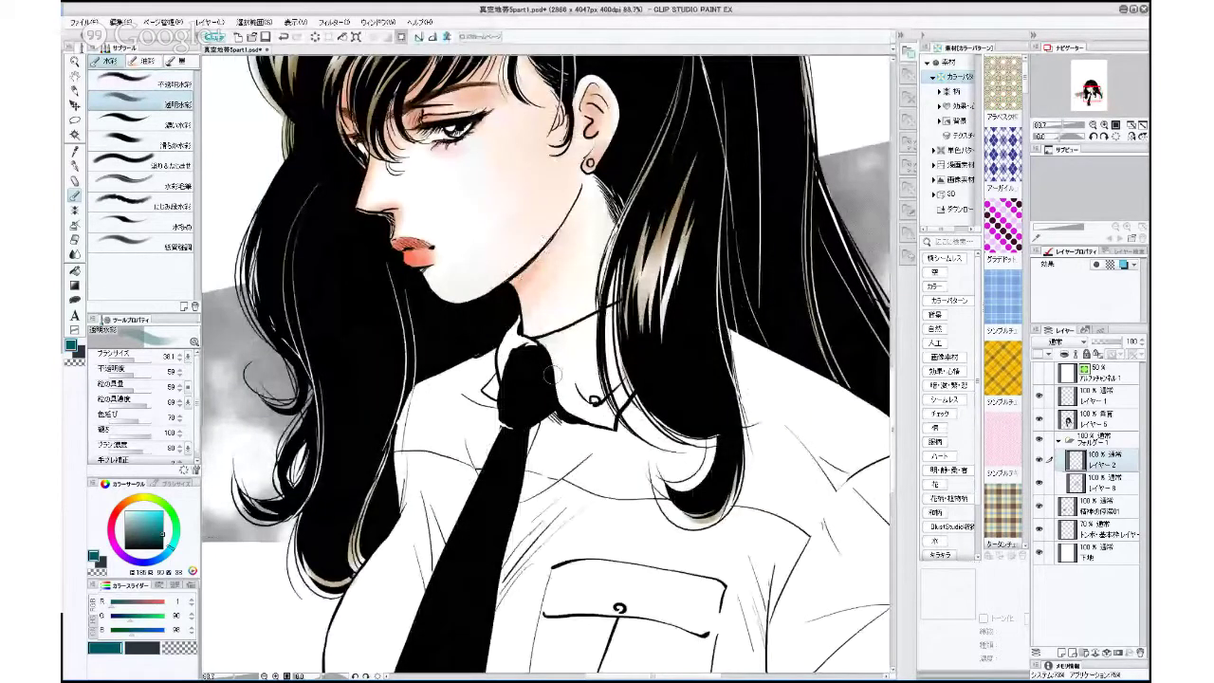
click(139, 361)
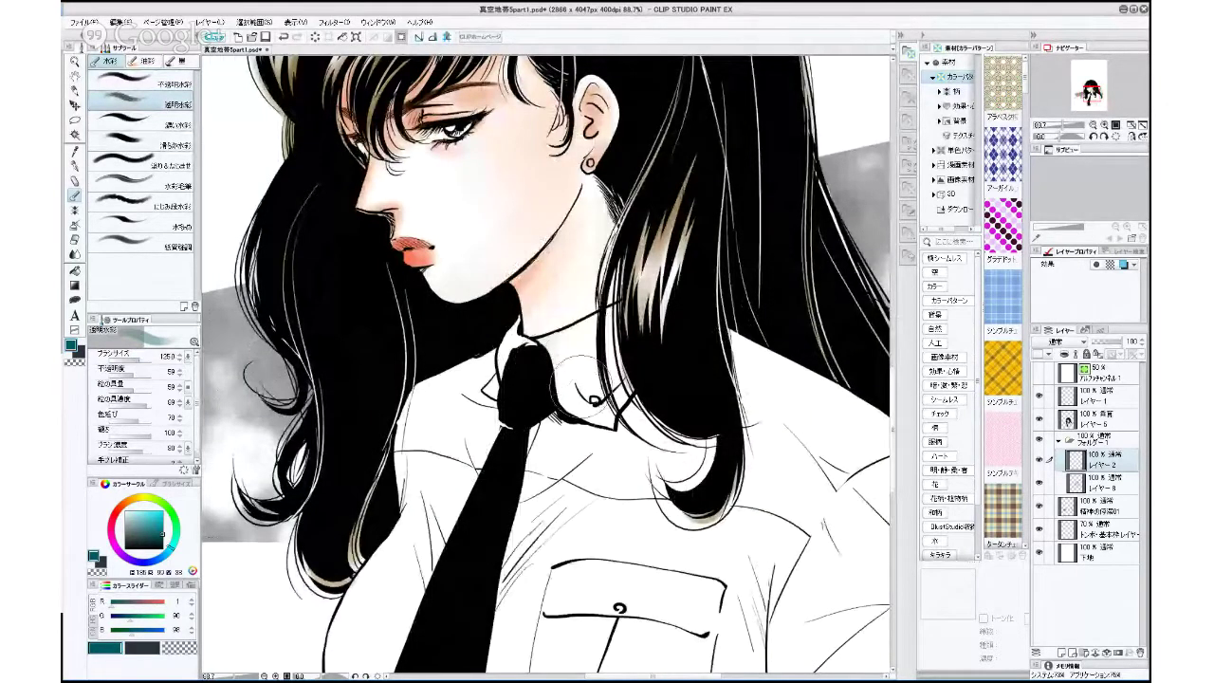
click(134, 359)
drag(575, 382, 589, 389)
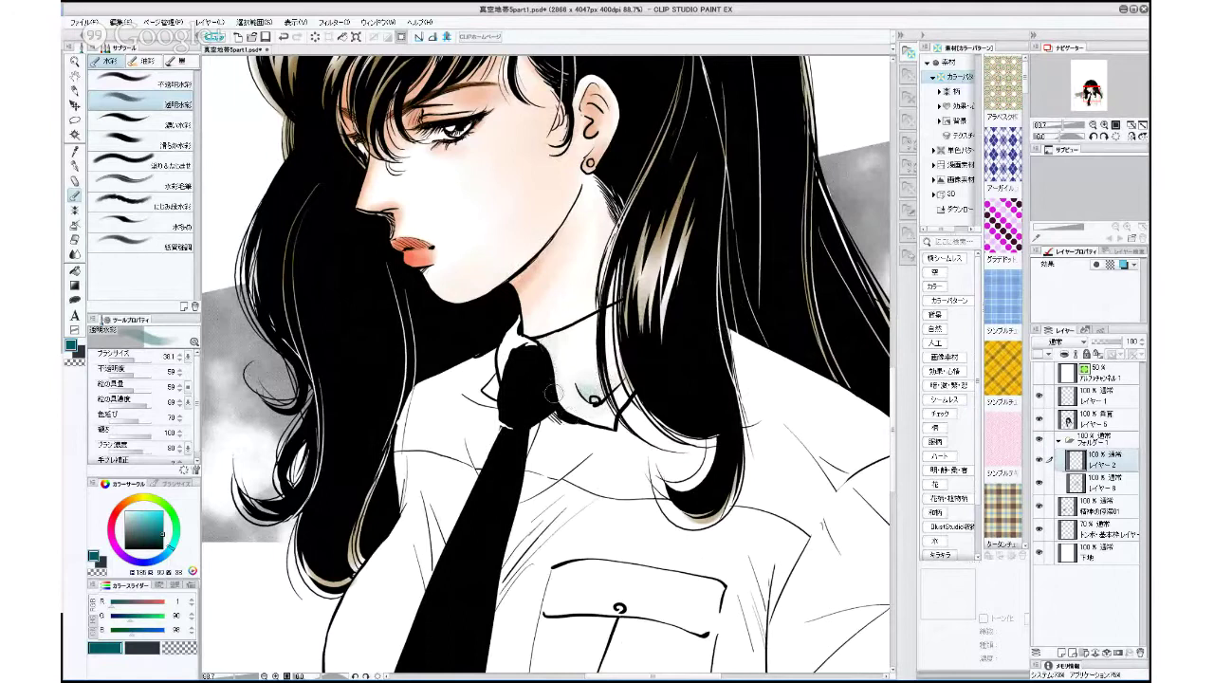
Brighten the teal colour and shade the shirt collar on both sides of the tie knot and along the hair.
drag(164, 536, 163, 524)
mouse_move(542, 342)
mouse_down()
mouse_move(560, 386)
mouse_move(598, 417)
mouse_move(567, 397)
mouse_move(547, 353)
mouse_move(512, 358)
mouse_move(524, 394)
mouse_move(602, 419)
mouse_up()
drag(615, 317, 638, 392)
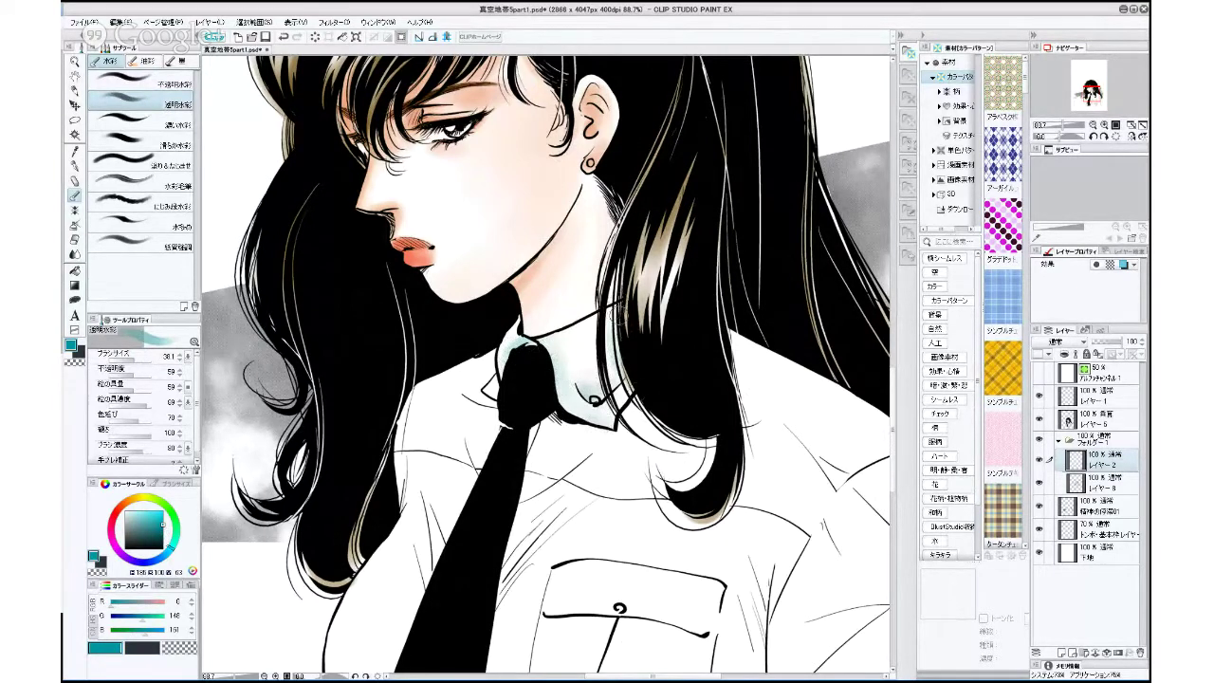
drag(611, 322, 614, 361)
Move レイヤー2 below レイヤー8 and paint teal shadows along the hair edge and beneath the collar next to the tie.
drag(1124, 466, 1112, 492)
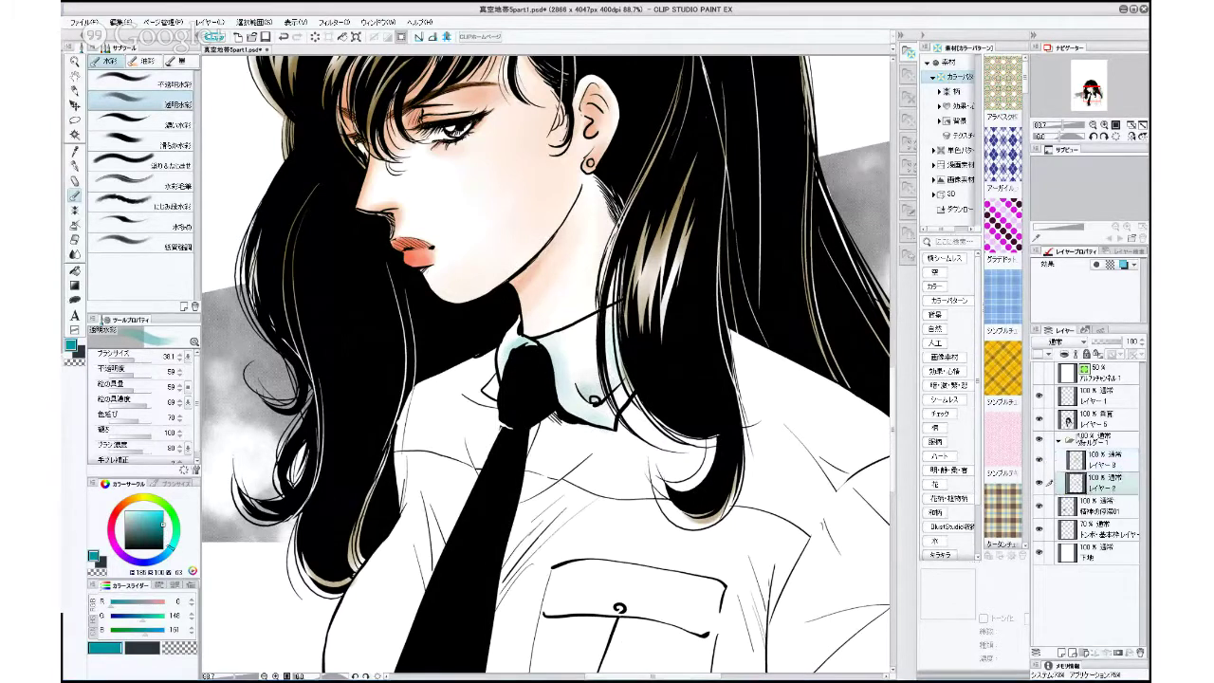
mouse_move(616, 303)
mouse_down()
mouse_move(623, 358)
mouse_move(611, 333)
mouse_move(634, 380)
mouse_move(718, 445)
mouse_move(640, 392)
mouse_move(709, 427)
mouse_up()
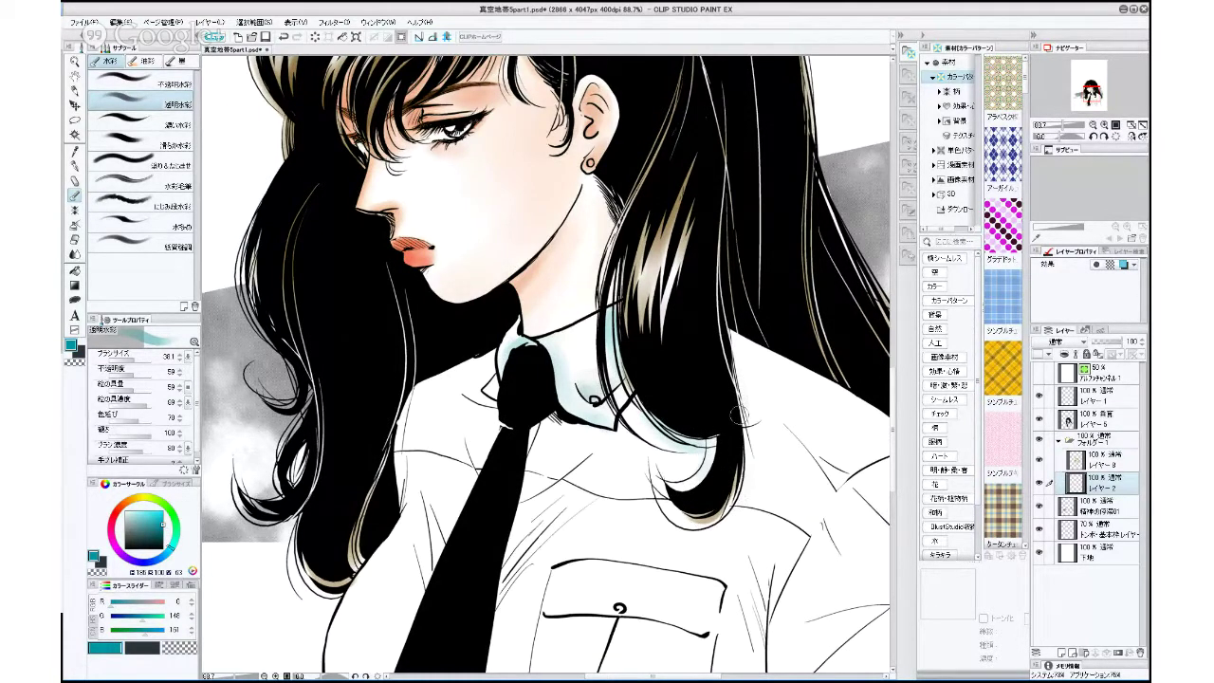
drag(552, 414, 522, 452)
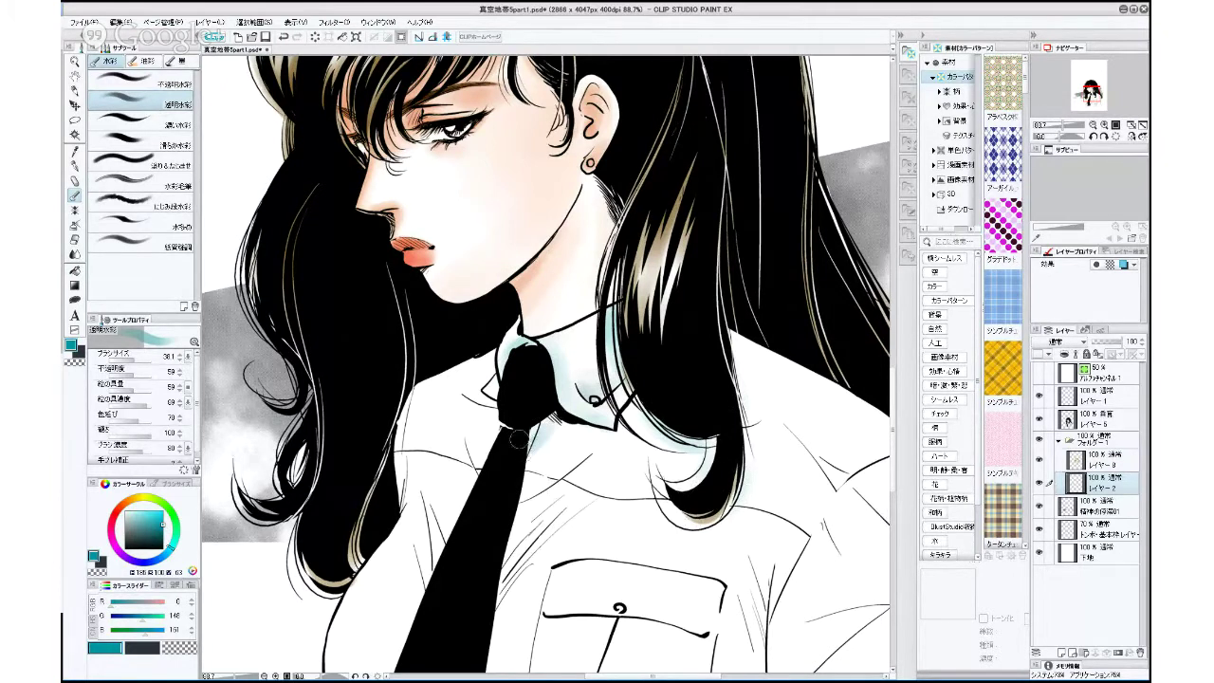
Enlarge the brush to about 64.5 and paint light teal shading on the upper chest beside the tie.
click(143, 359)
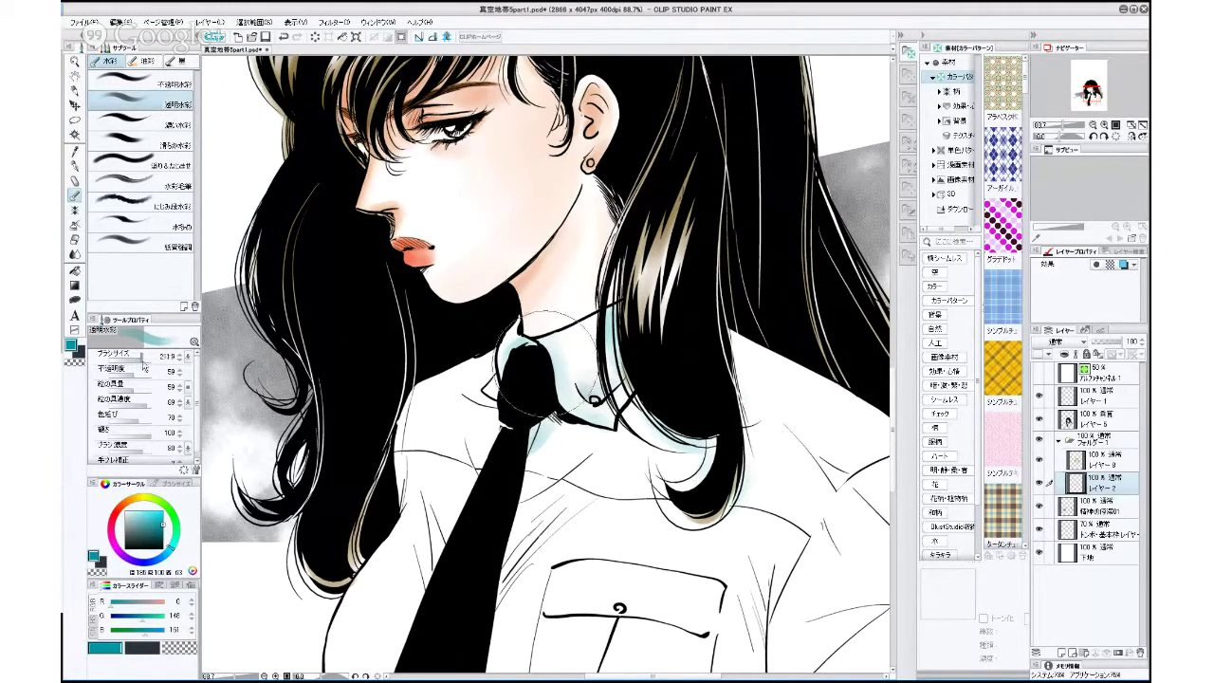
click(138, 360)
drag(550, 469, 530, 488)
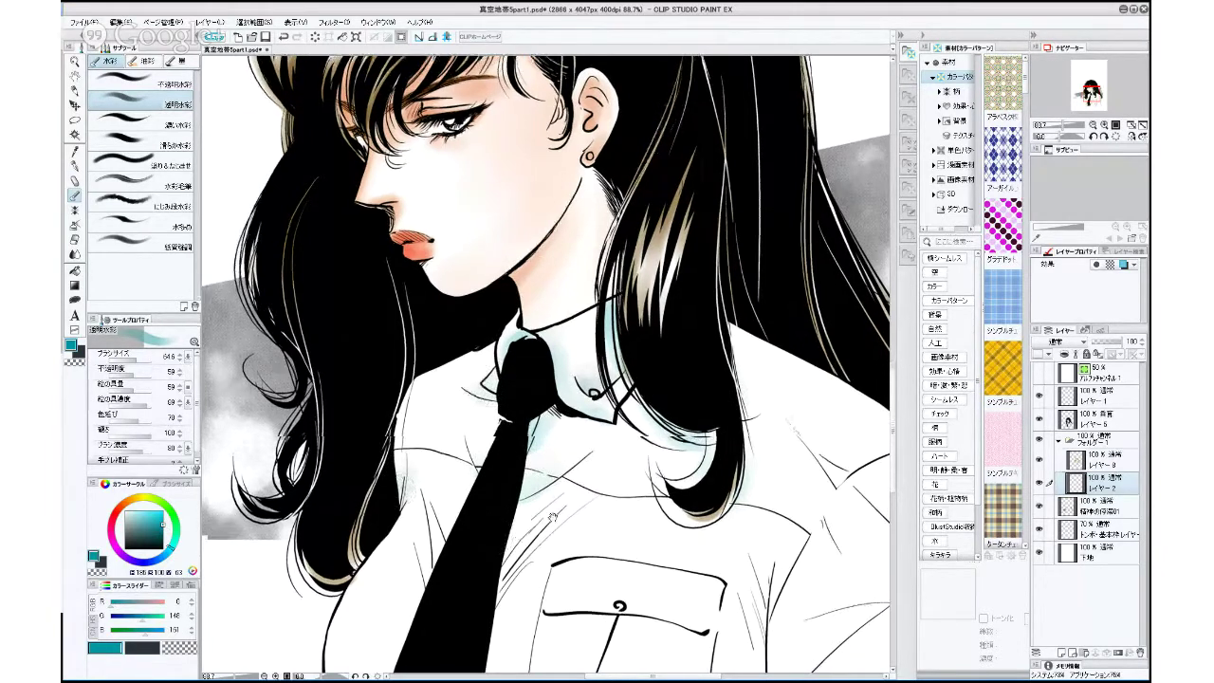
Shade the shirt folds beside the middle of the tie and around its lower end with teal.
drag(594, 637, 556, 432)
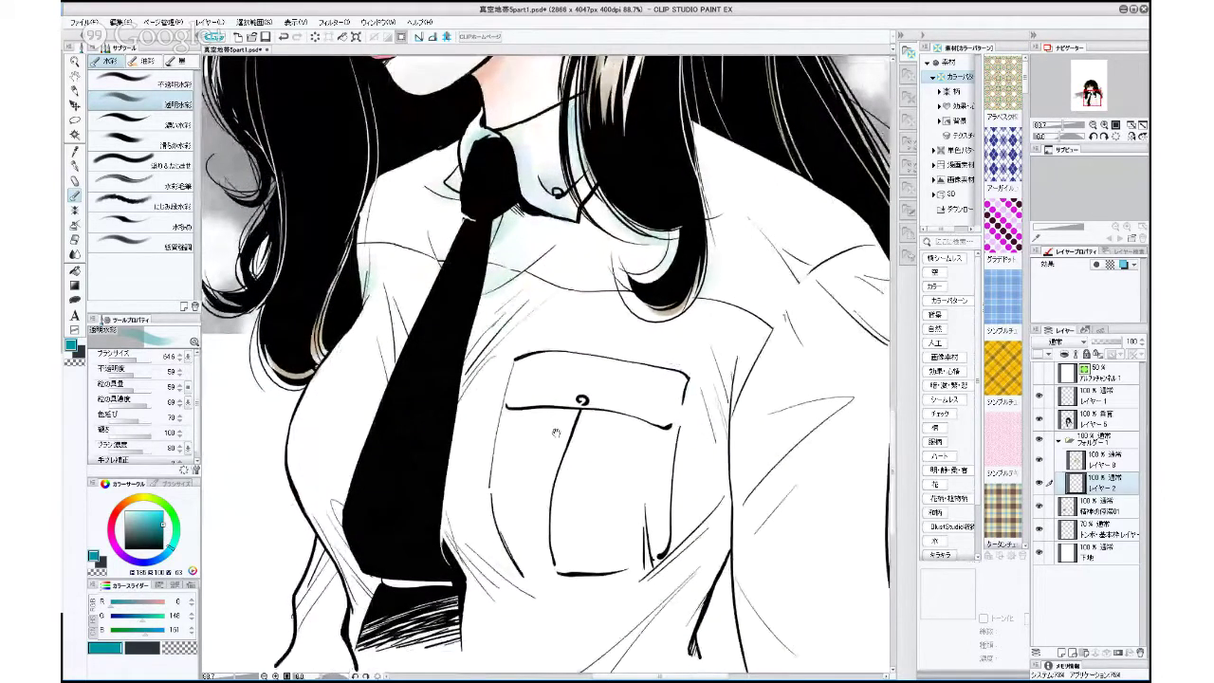
drag(556, 433, 550, 408)
drag(423, 411, 512, 284)
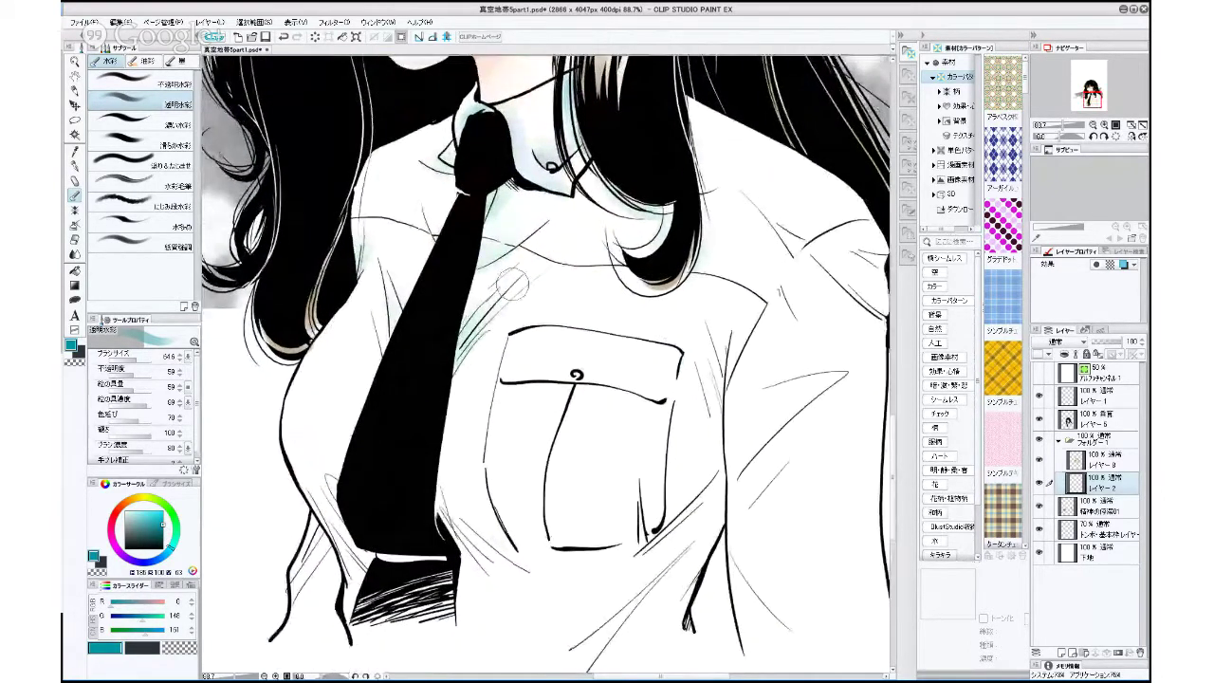
drag(444, 511, 522, 573)
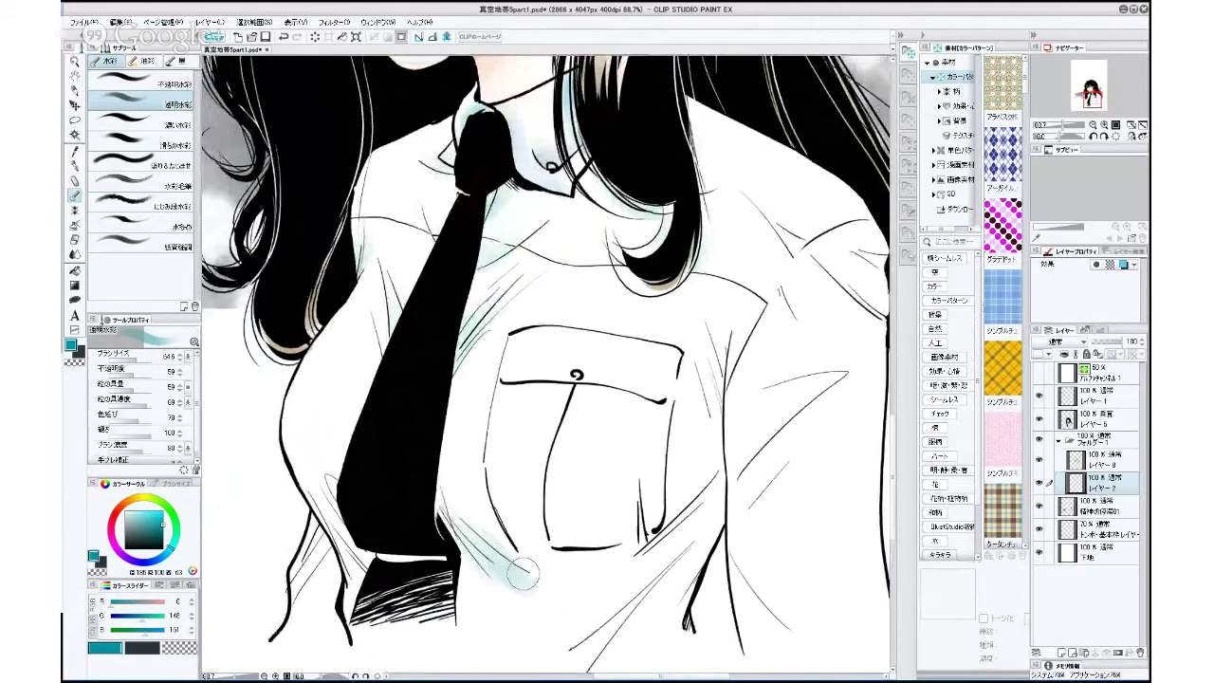
drag(327, 510, 357, 569)
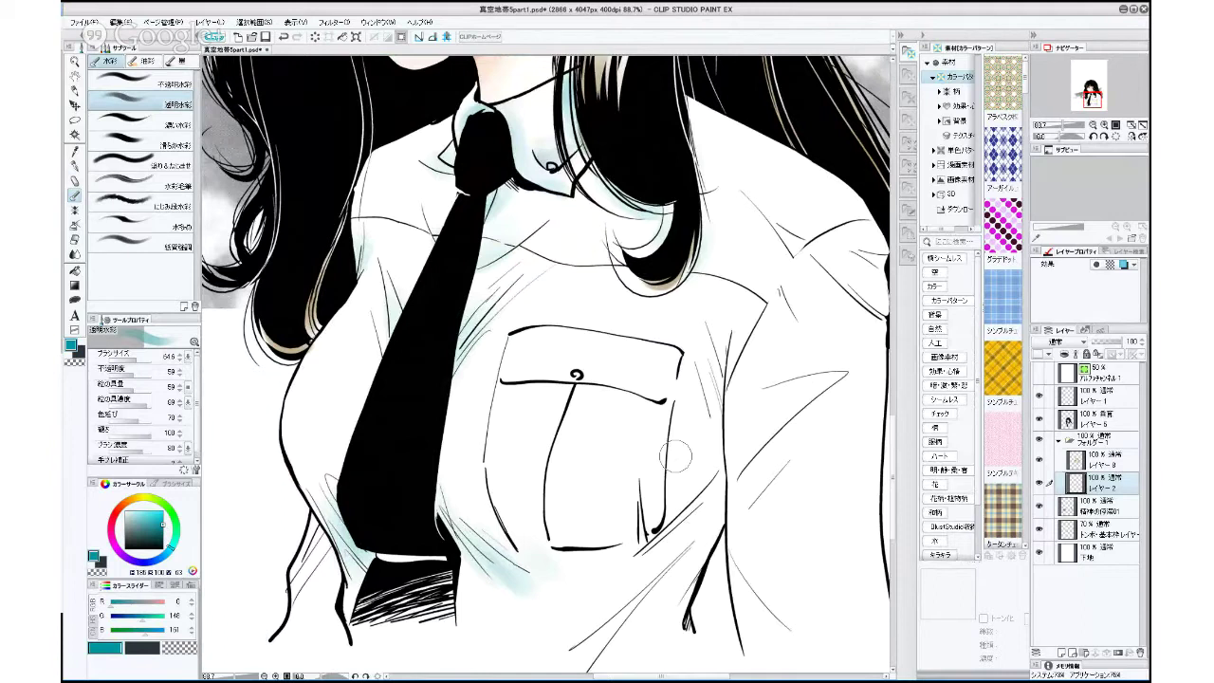
Set the brush size to 125.0 and paint broad teal shadows along the armhole, below the pocket and on both sides of the tie.
click(139, 360)
mouse_move(701, 344)
mouse_down()
mouse_move(668, 564)
mouse_move(707, 427)
mouse_move(681, 452)
mouse_move(729, 395)
mouse_move(706, 503)
mouse_up()
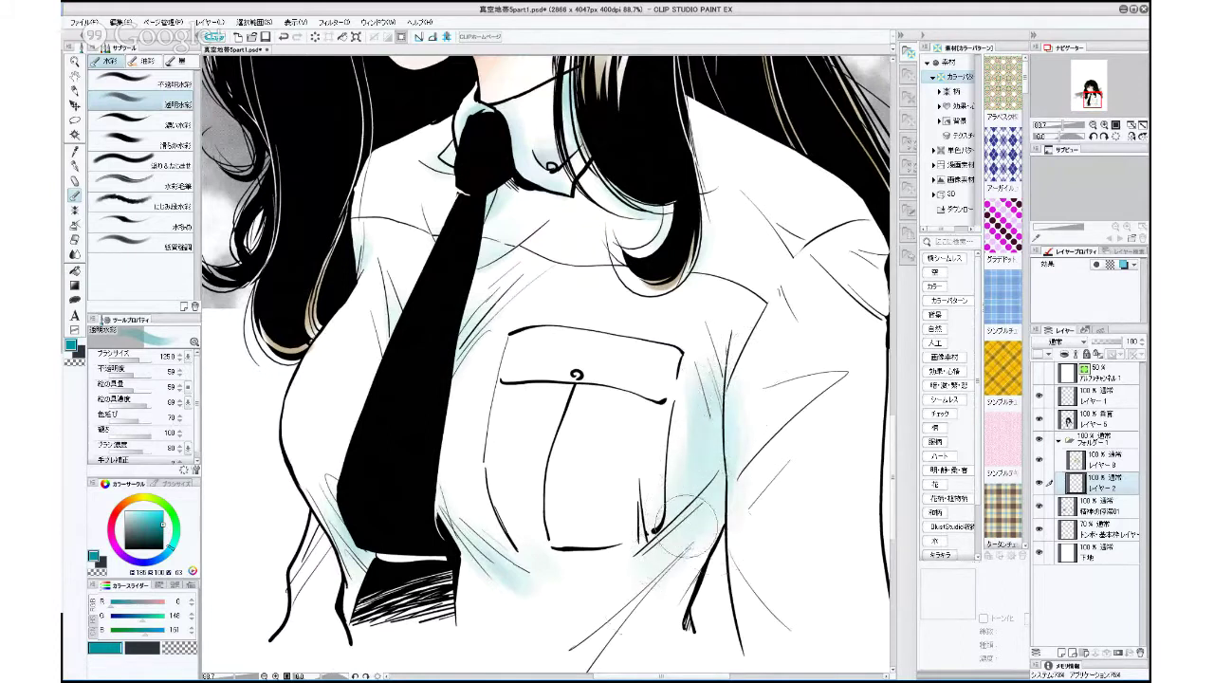
mouse_move(600, 588)
mouse_down()
mouse_move(478, 608)
mouse_move(457, 537)
mouse_move(494, 580)
mouse_move(541, 575)
mouse_move(504, 553)
mouse_move(621, 579)
mouse_move(506, 606)
mouse_move(482, 515)
mouse_up()
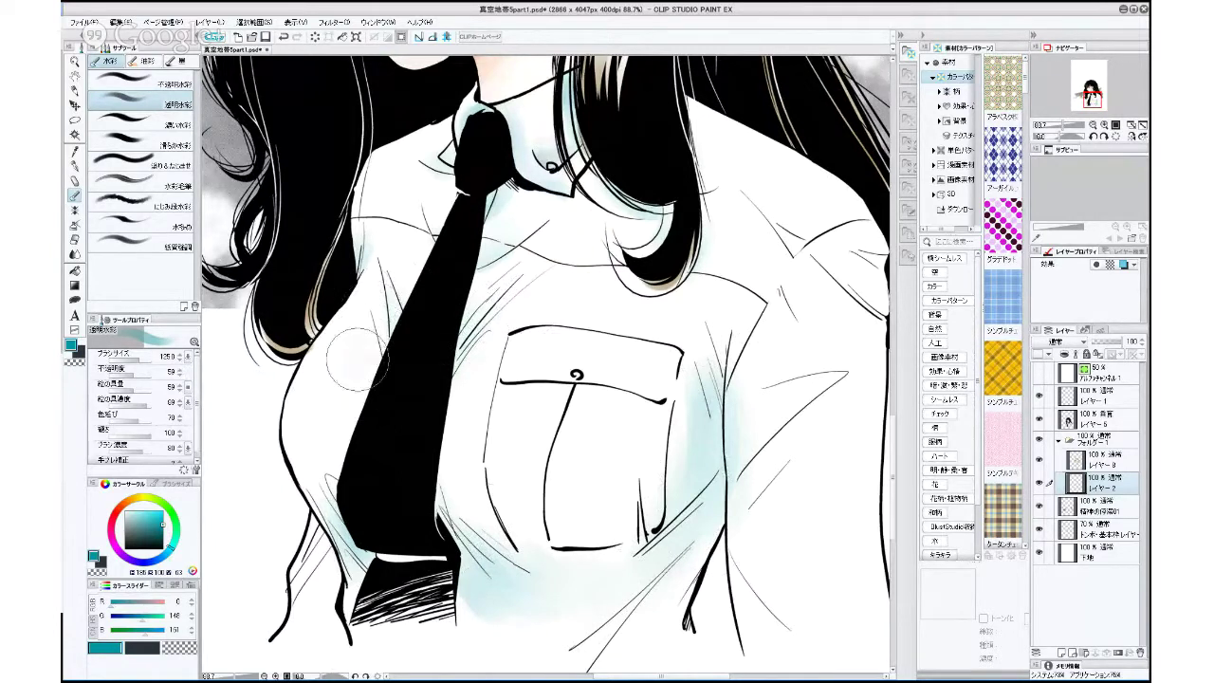
drag(377, 305, 409, 378)
mouse_move(343, 488)
mouse_down()
mouse_move(365, 552)
mouse_move(349, 521)
mouse_move(393, 569)
mouse_up()
Set the brush size to 49.5 and paint teal shadows beside the tie, along the pocket's edges and below the pocket.
mouse_move(140, 360)
mouse_down()
mouse_move(126, 360)
mouse_move(160, 359)
mouse_move(138, 360)
mouse_up()
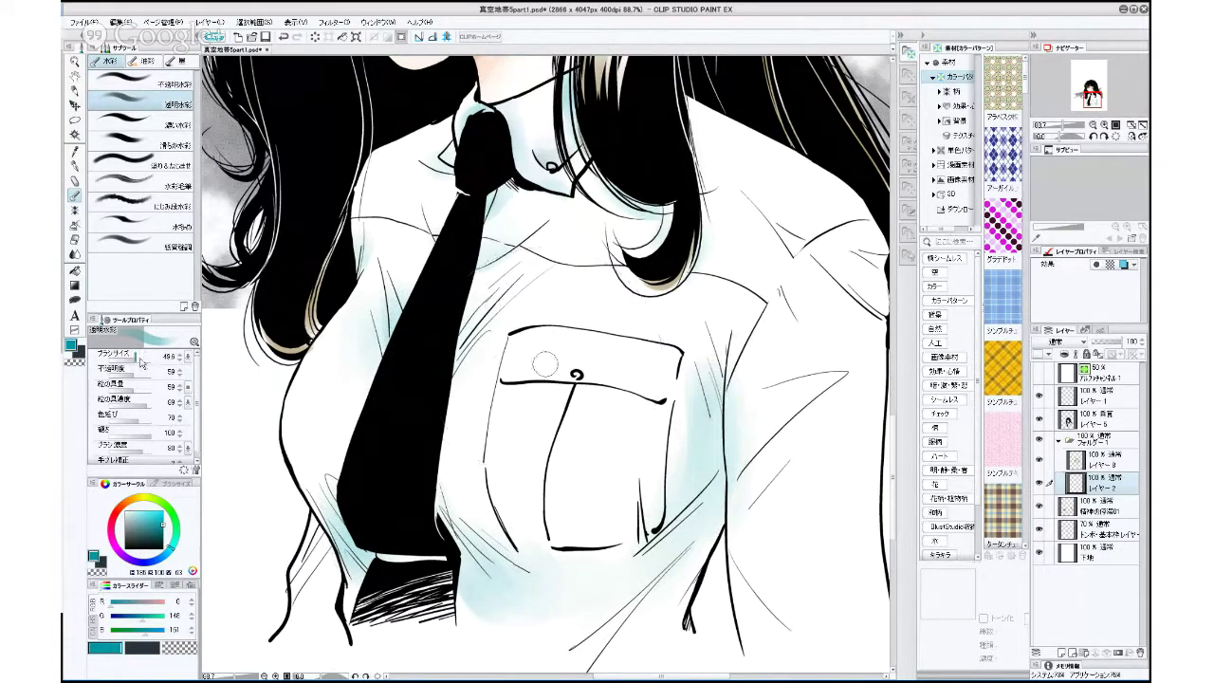
drag(509, 297, 467, 349)
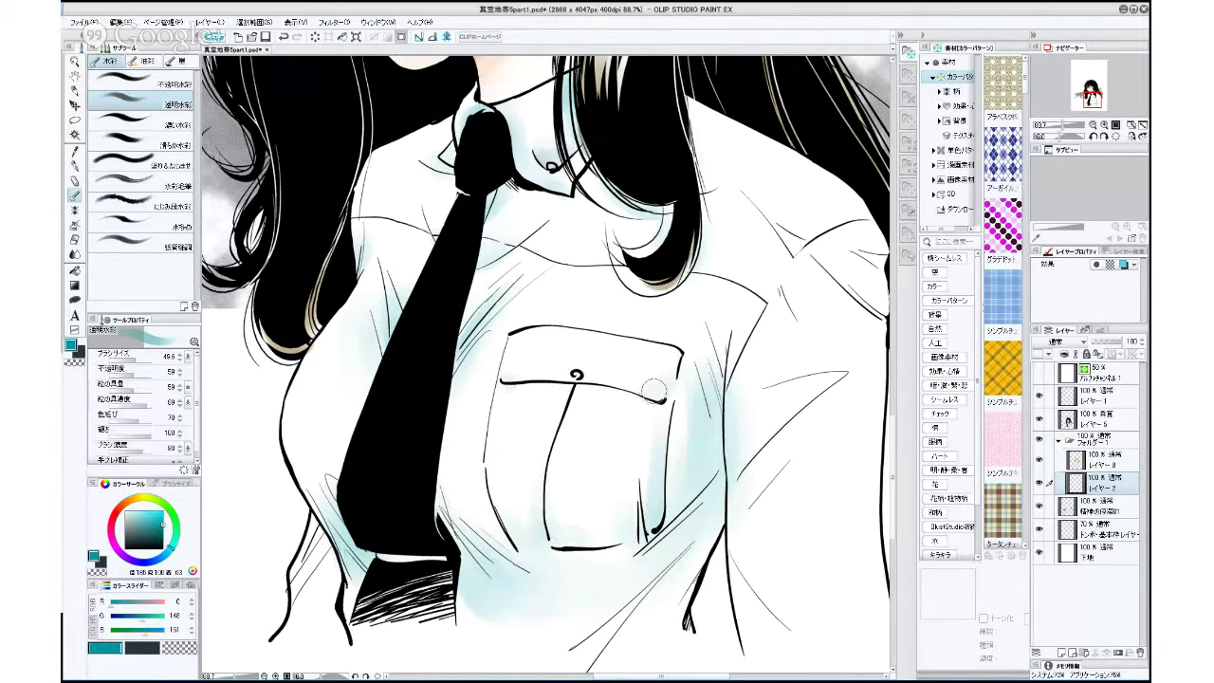
drag(713, 357, 716, 437)
drag(487, 562, 503, 561)
Shade the lower sleeve on the tie's far side with teal and deepen the shadow with a darker teal.
mouse_move(315, 527)
mouse_down()
mouse_move(300, 581)
mouse_move(323, 594)
mouse_move(317, 623)
mouse_move(307, 602)
mouse_move(325, 637)
mouse_up()
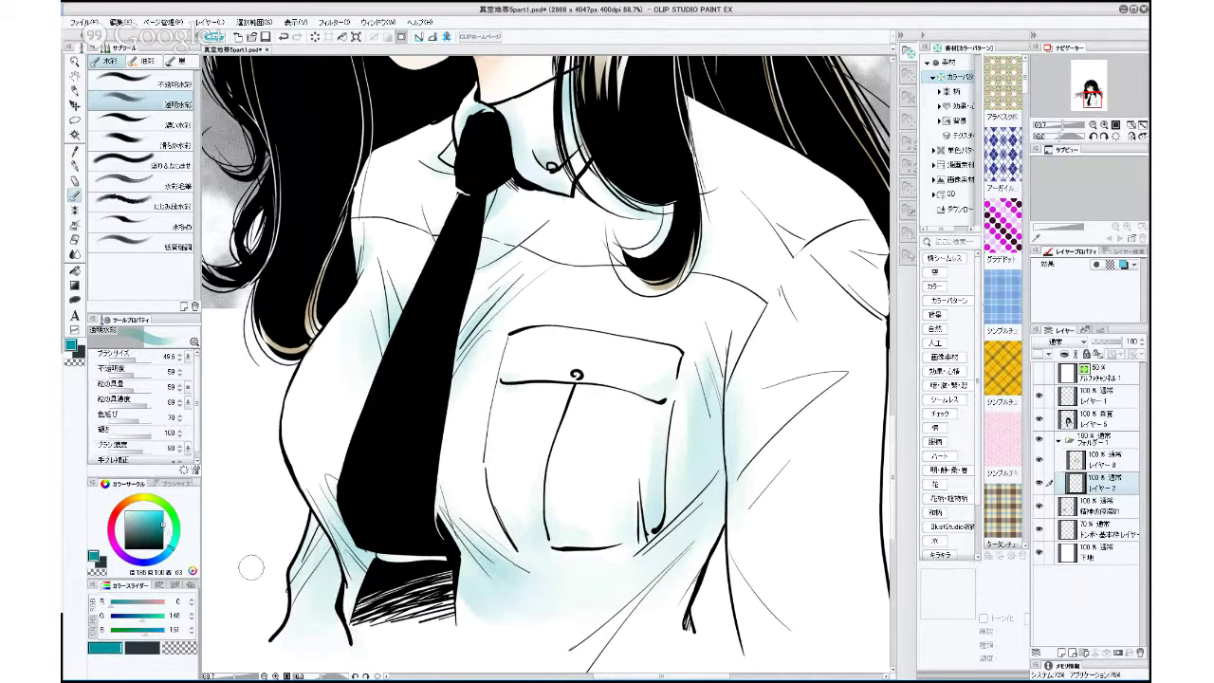
click(165, 537)
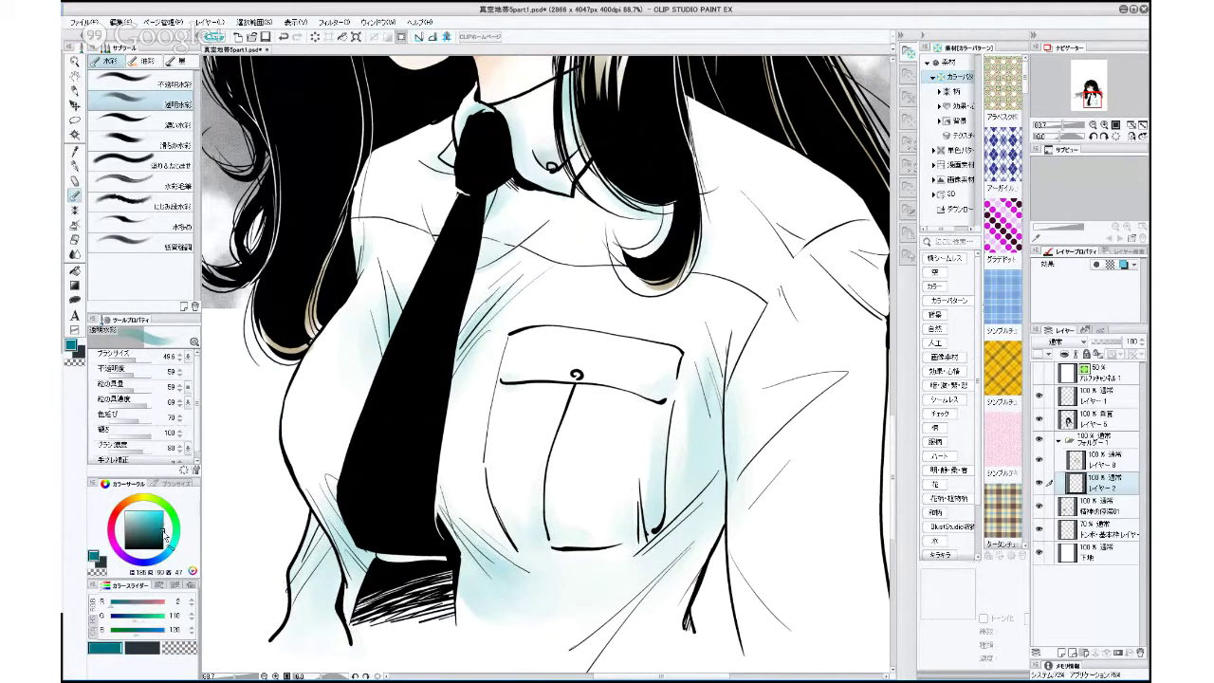
mouse_move(309, 525)
mouse_down()
mouse_move(327, 595)
mouse_move(311, 602)
mouse_move(328, 600)
mouse_up()
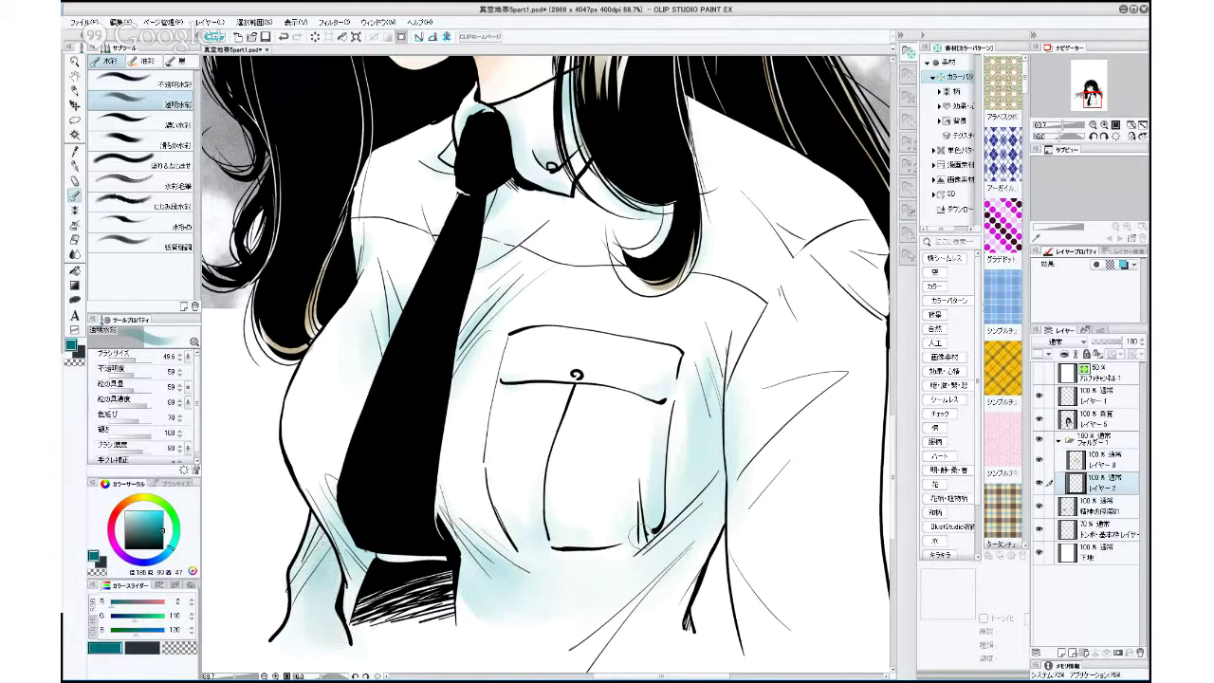
Choose a brighter teal and paint the shirt folds on the shoulder above the pocket side's sleeve.
drag(775, 504, 660, 512)
scroll(582, 502, down, 1)
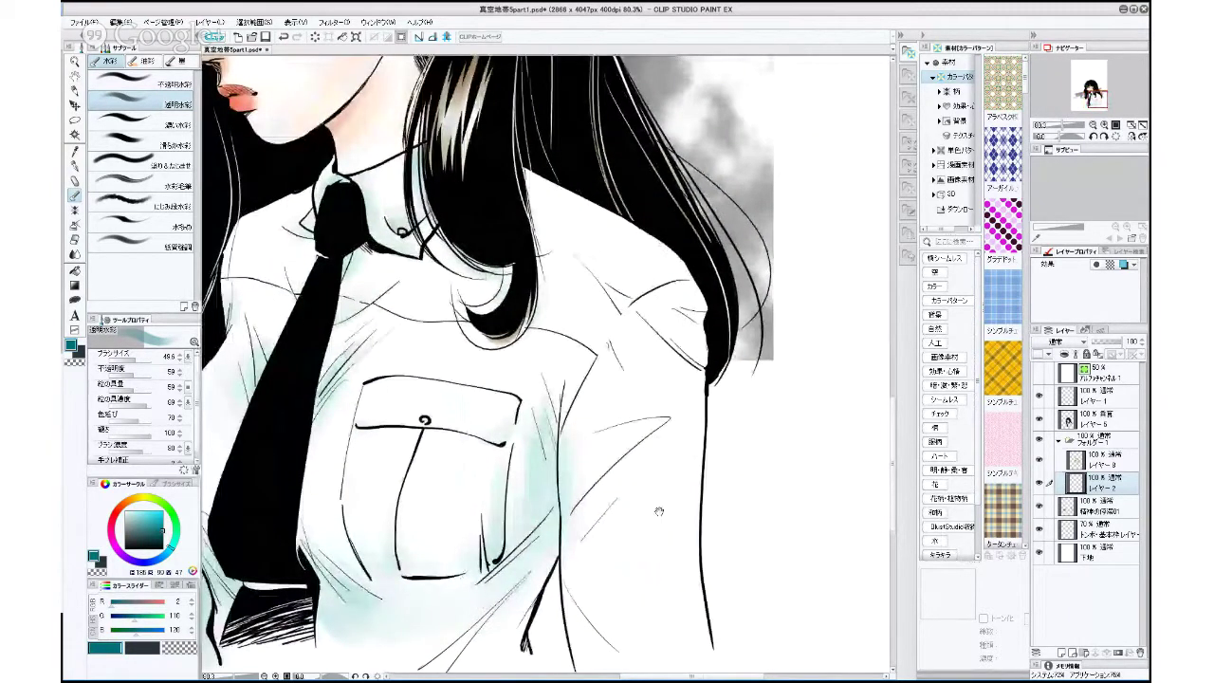
scroll(583, 531, down, 2)
click(163, 523)
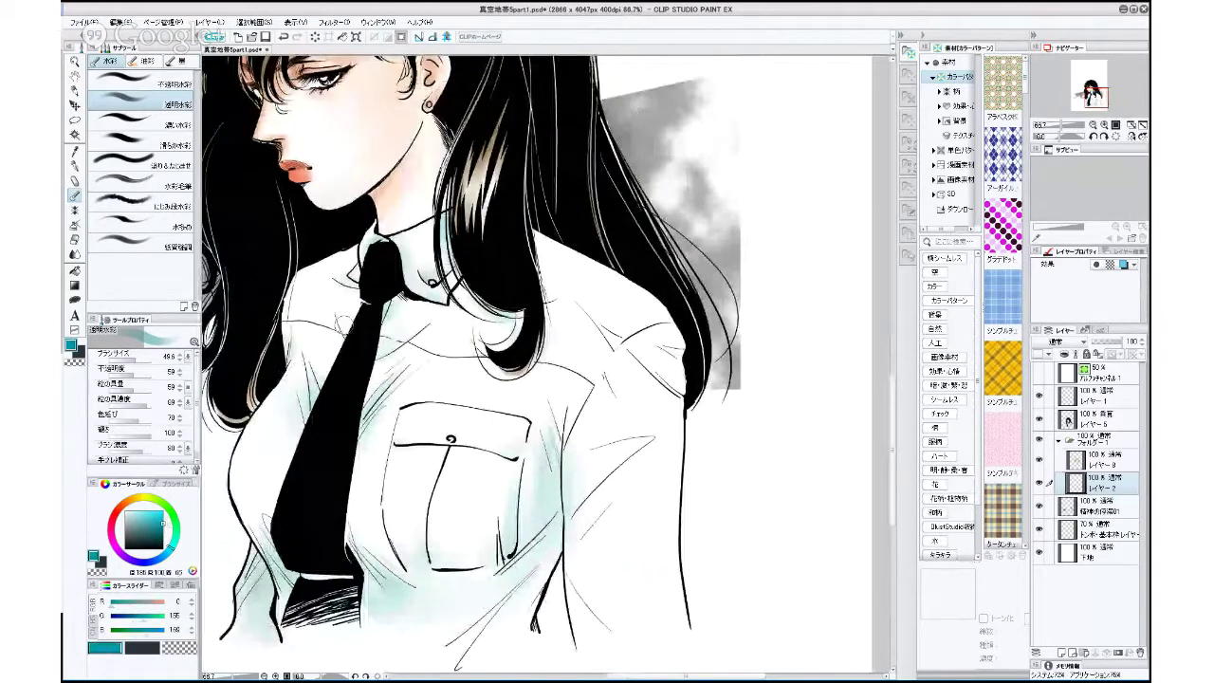
drag(606, 360, 587, 322)
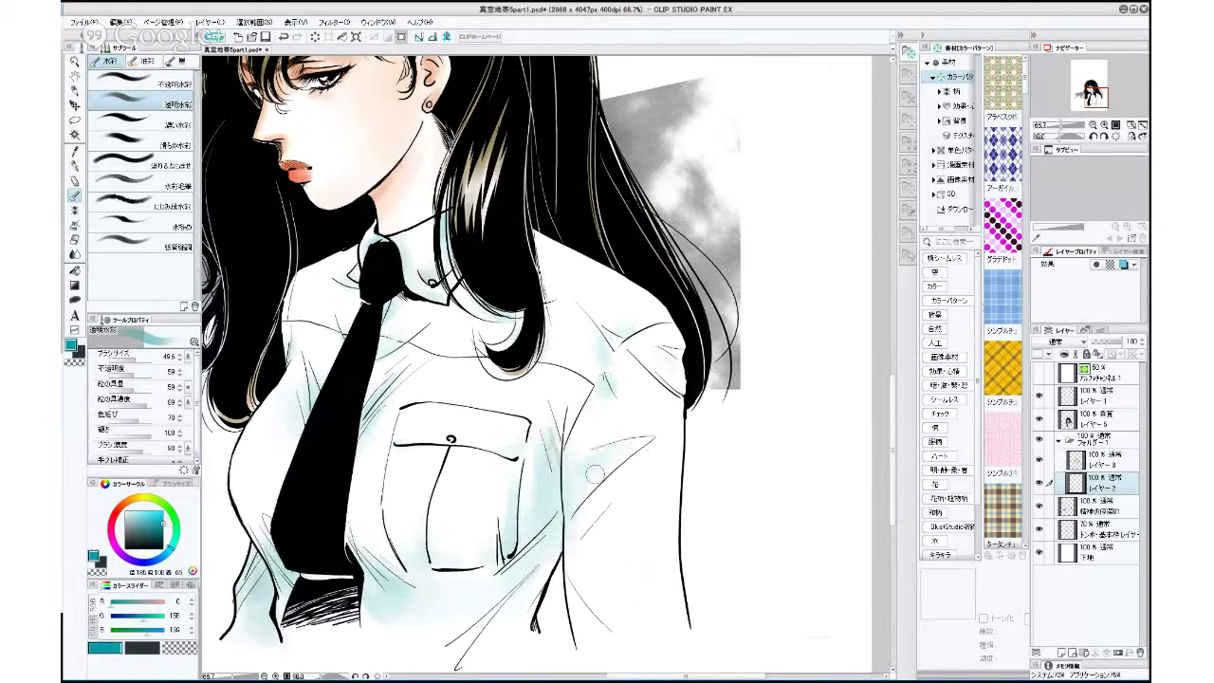
Set the brush size to 96.0 and paint broad teal shadows on the sleeve beside the armhole and at its lower end.
click(140, 359)
drag(585, 408, 571, 468)
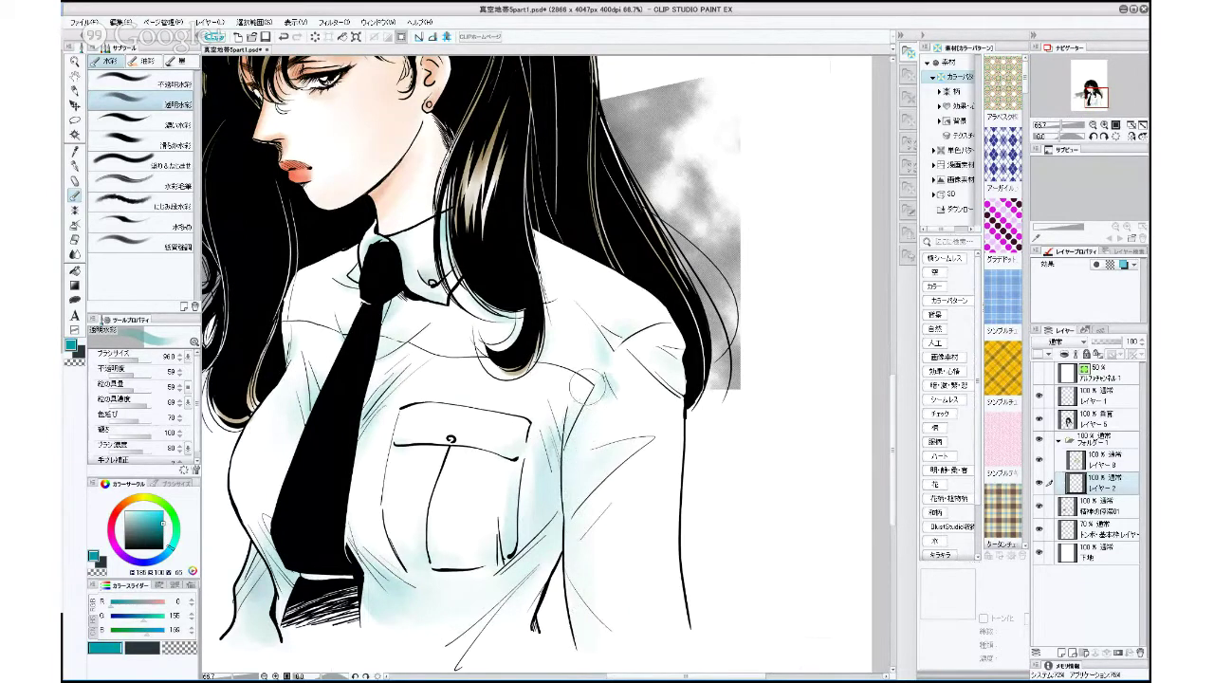
drag(581, 590, 589, 639)
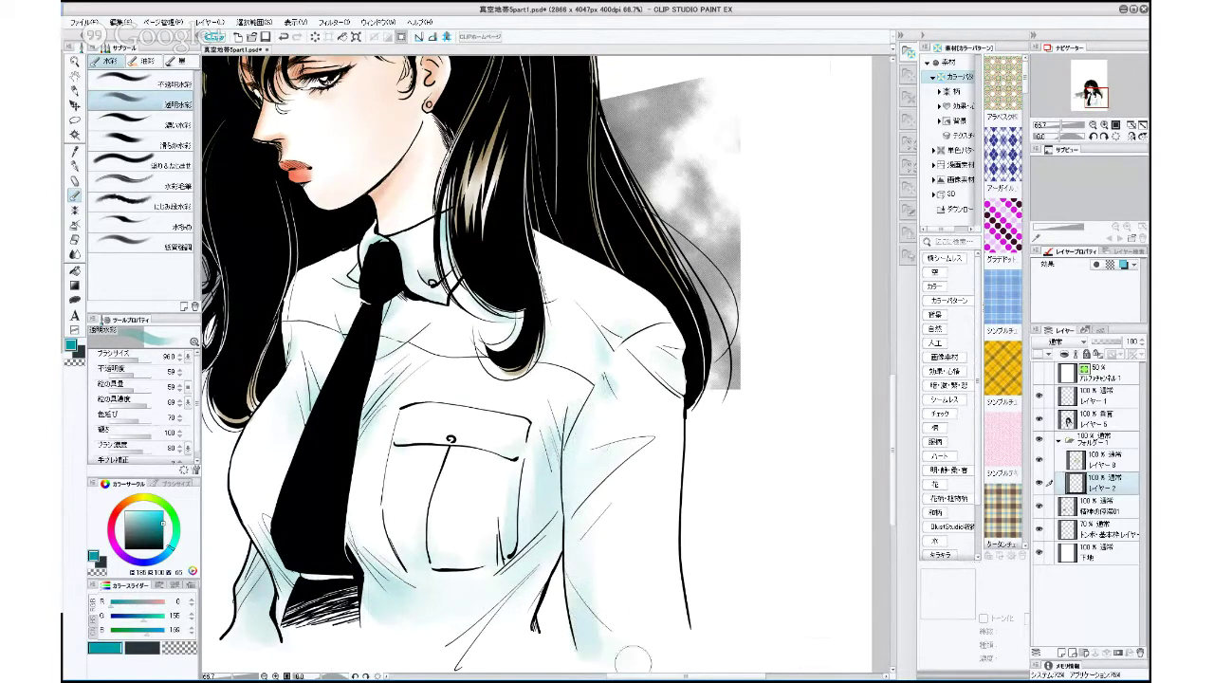
Reduce the brush size to 49.5 and add teal shading on the shoulder next to the long hair.
click(131, 358)
click(136, 358)
click(138, 359)
drag(603, 308, 645, 323)
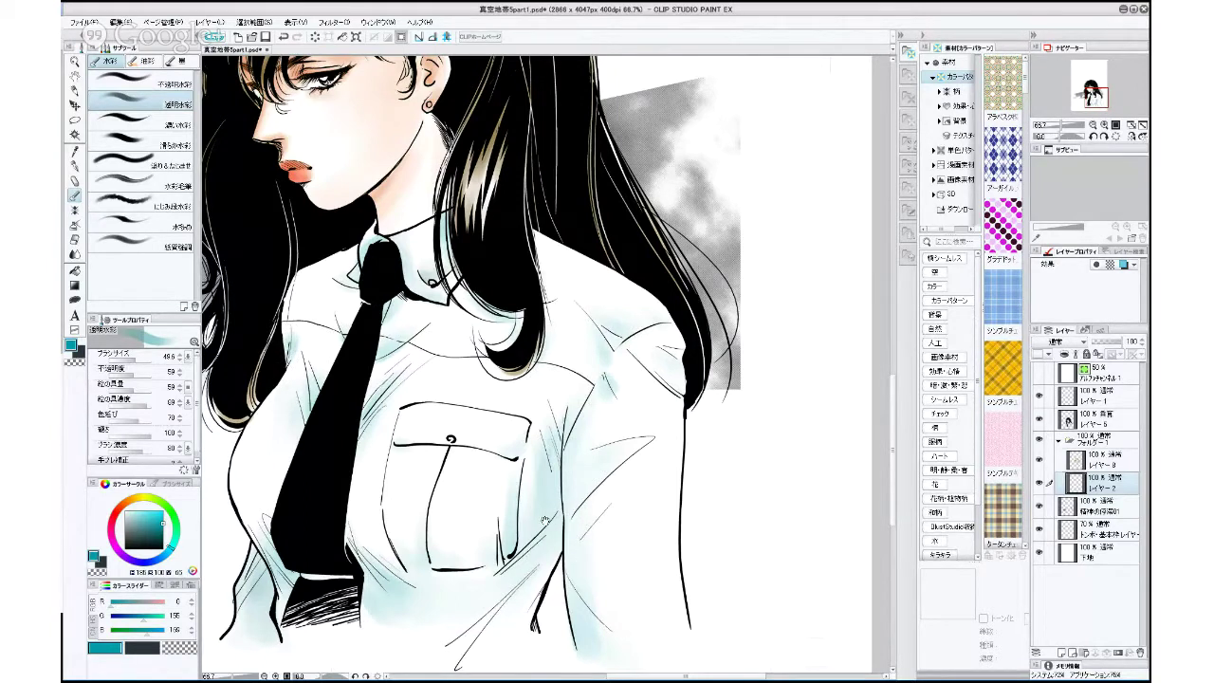
Paint teal shadows between the pocket and the armhole and along the folds at the shirt's lower edge.
drag(532, 496, 585, 443)
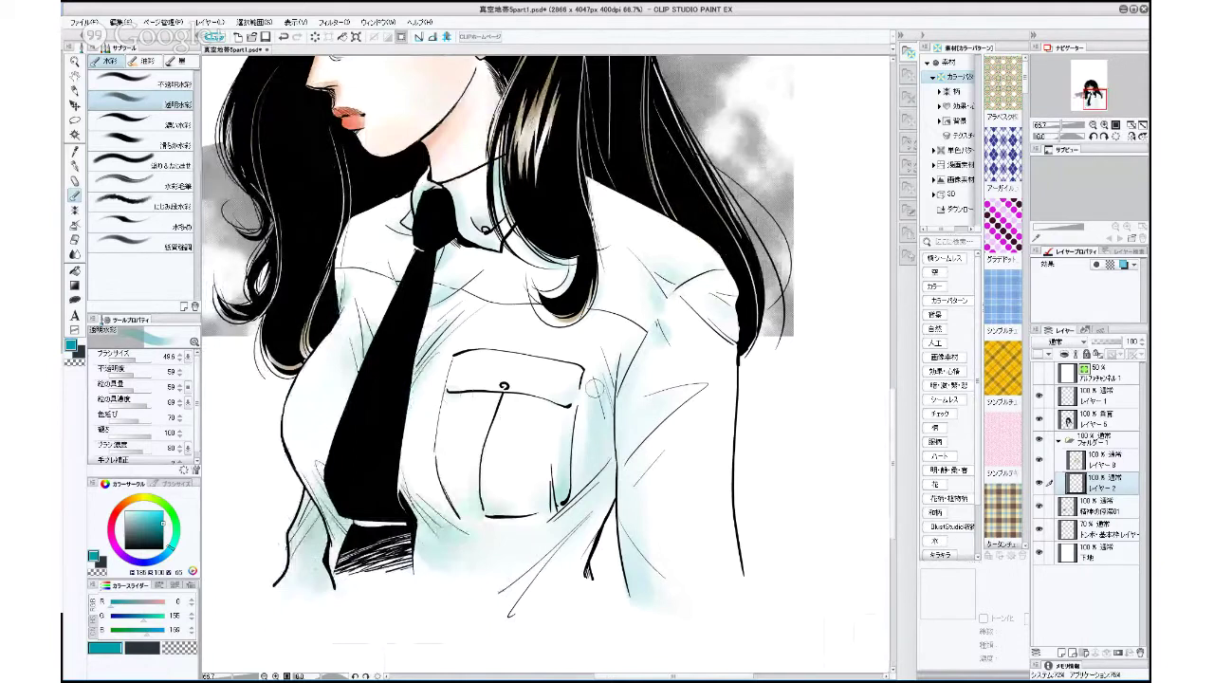
mouse_move(609, 426)
mouse_down()
mouse_move(610, 490)
mouse_move(639, 474)
mouse_up()
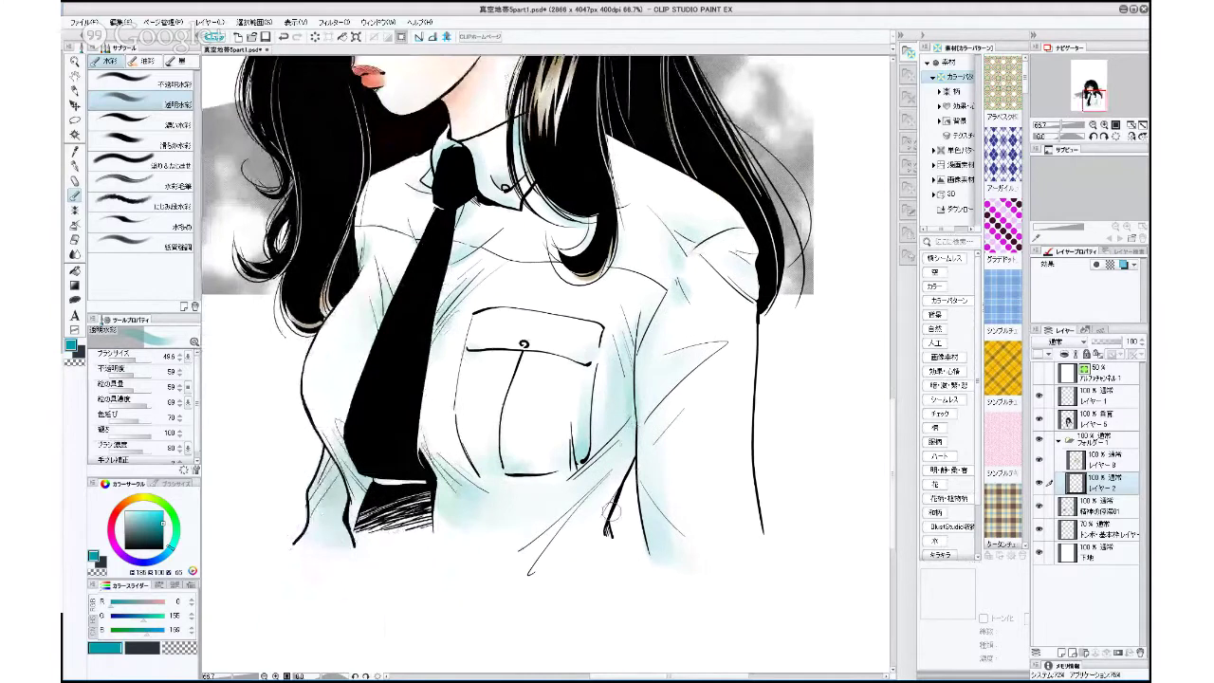
click(607, 543)
drag(537, 562, 600, 486)
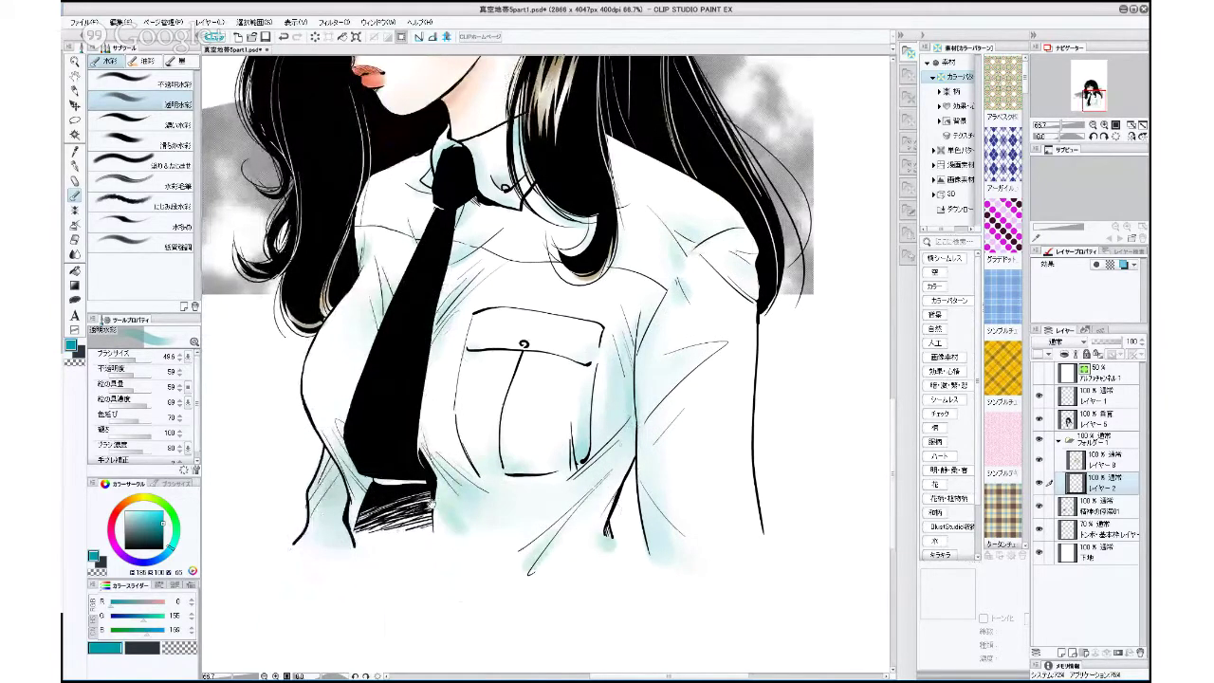
Set the brush size to 22.5 and tint the iris of the eye with a bright teal.
drag(511, 455, 523, 588)
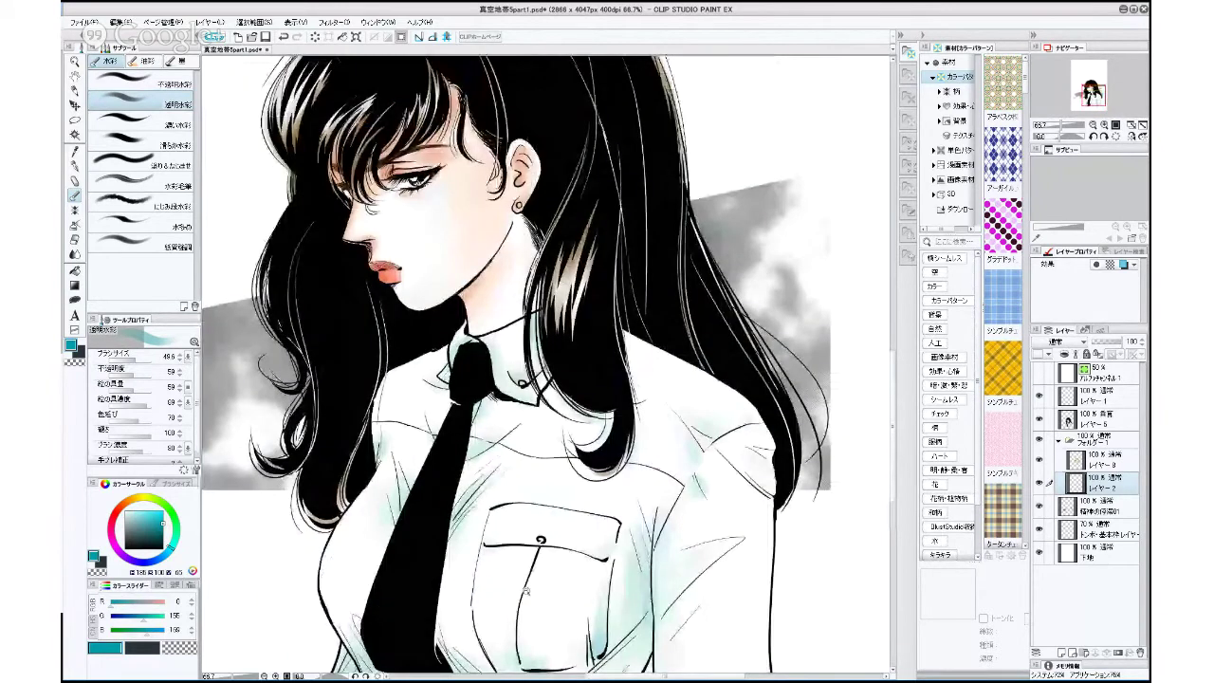
drag(567, 234, 578, 440)
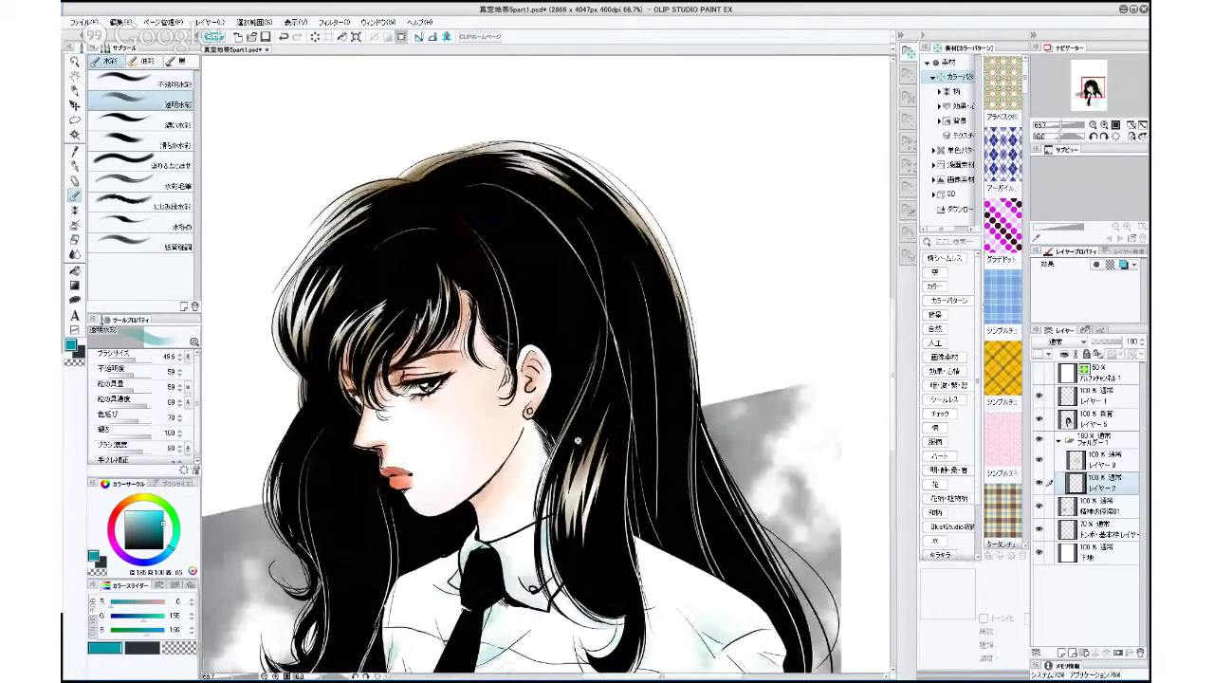
scroll(576, 440, up, 2)
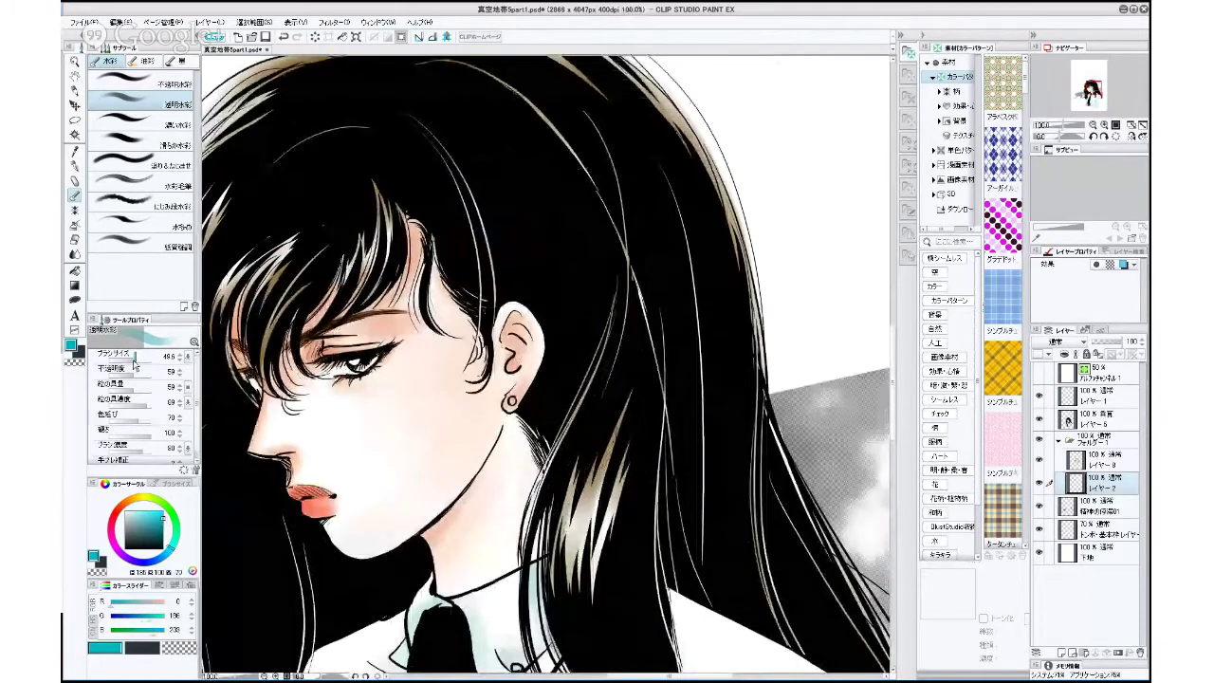
click(130, 359)
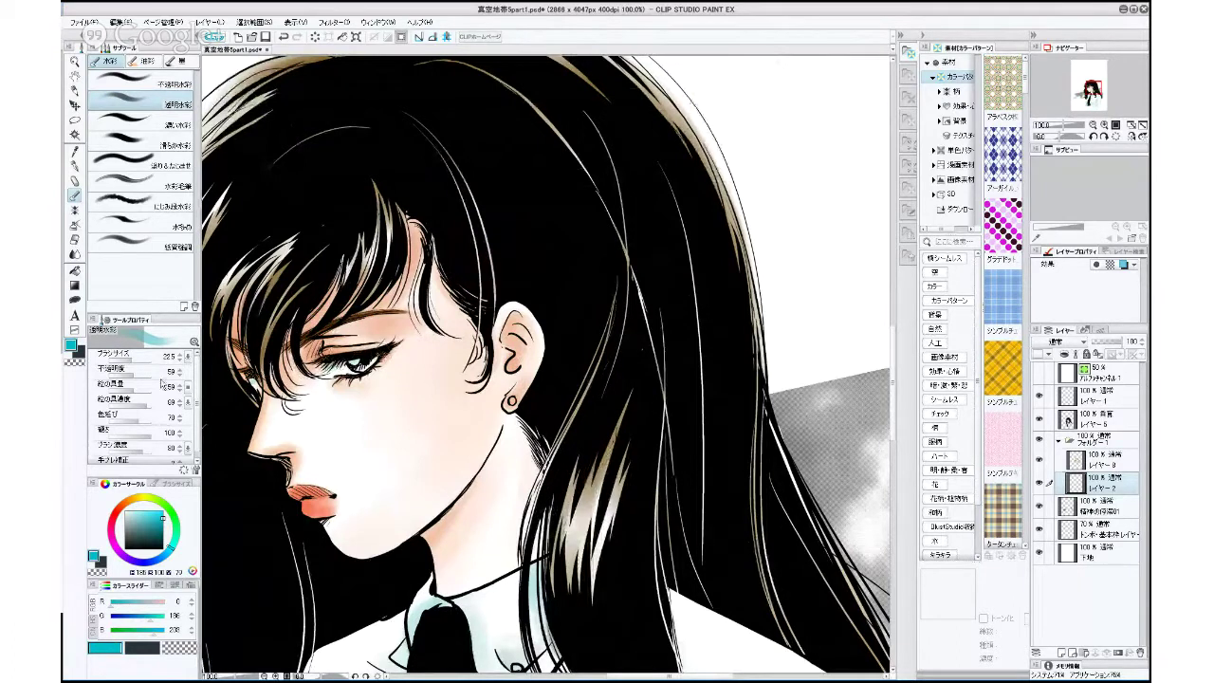
Clean up the colour around the eye with a resized soft eraser and return to the transparent watercolour brush.
click(75, 239)
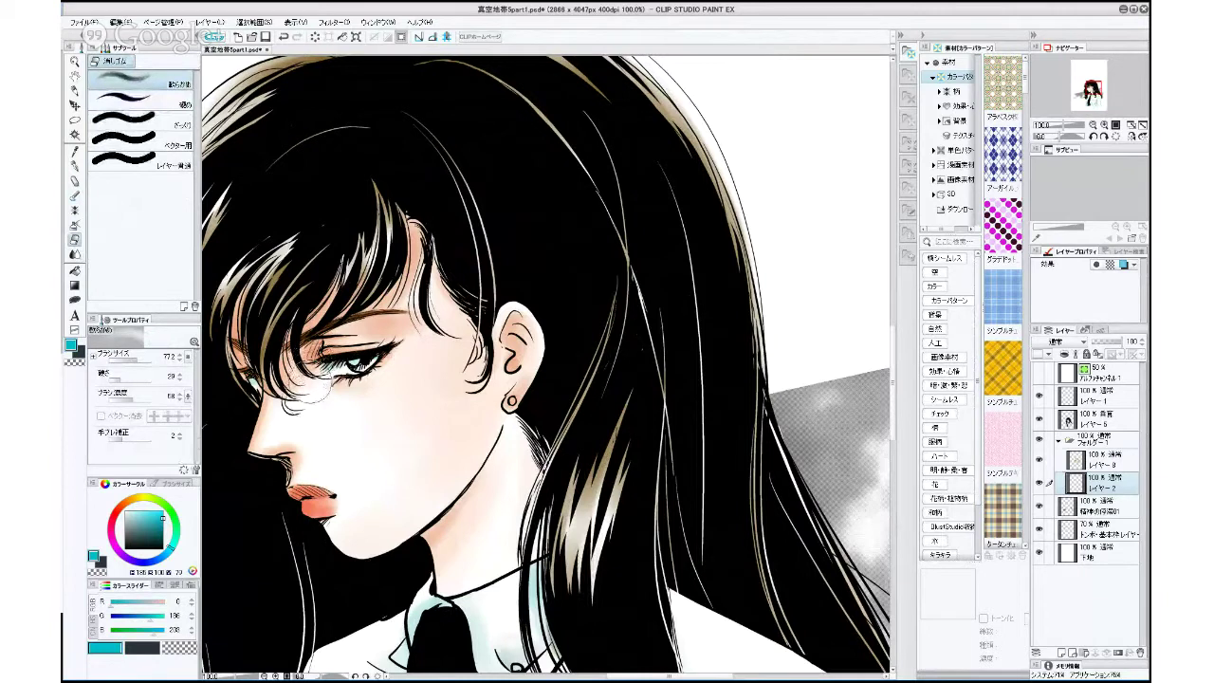
click(132, 360)
click(76, 196)
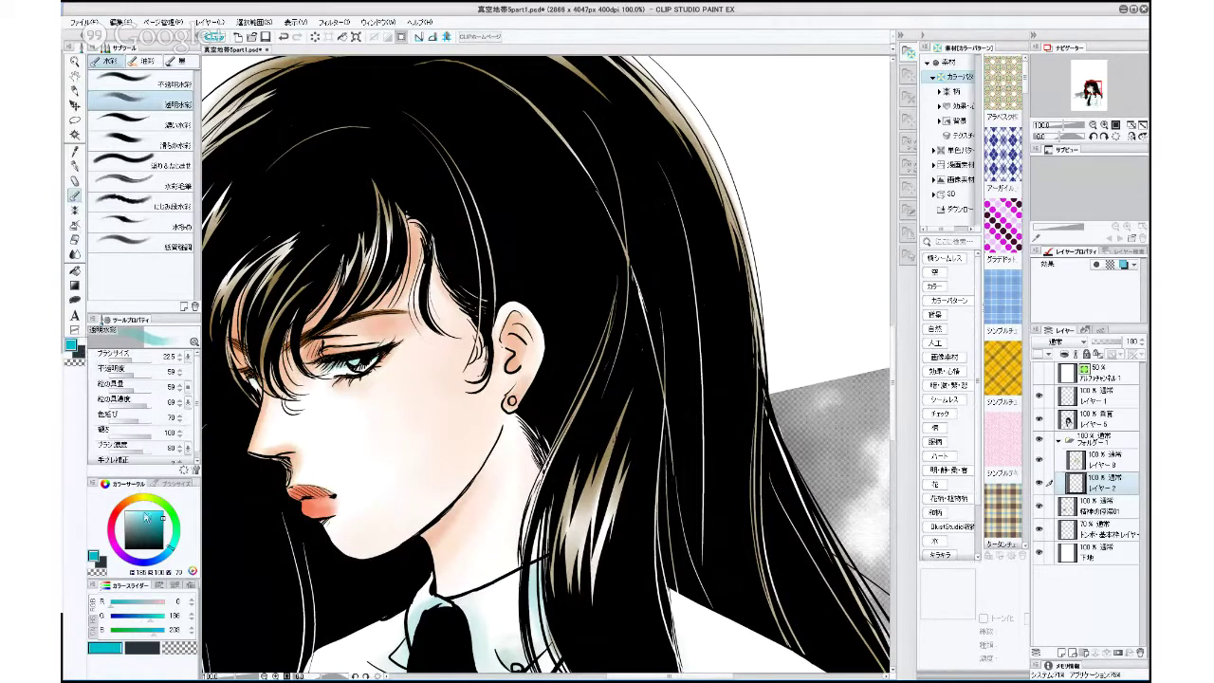
Touch up the eye with near-white and paint light cyan across the iris.
click(128, 512)
drag(349, 371, 343, 371)
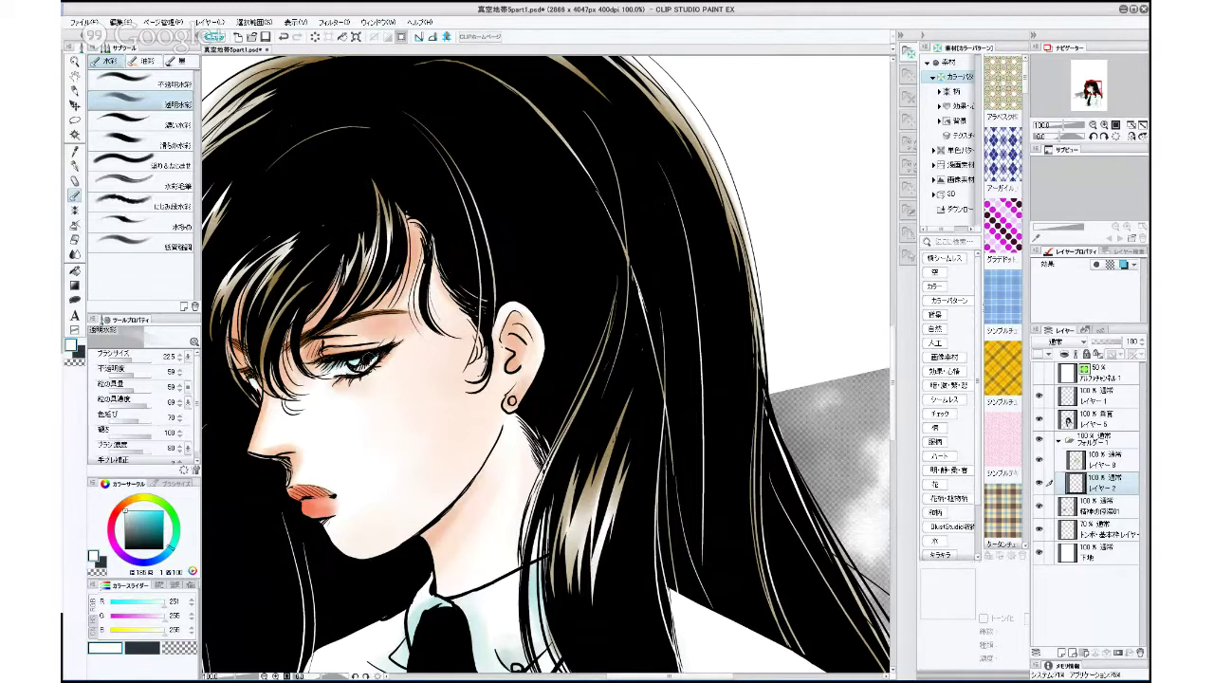
click(146, 512)
drag(333, 365, 372, 352)
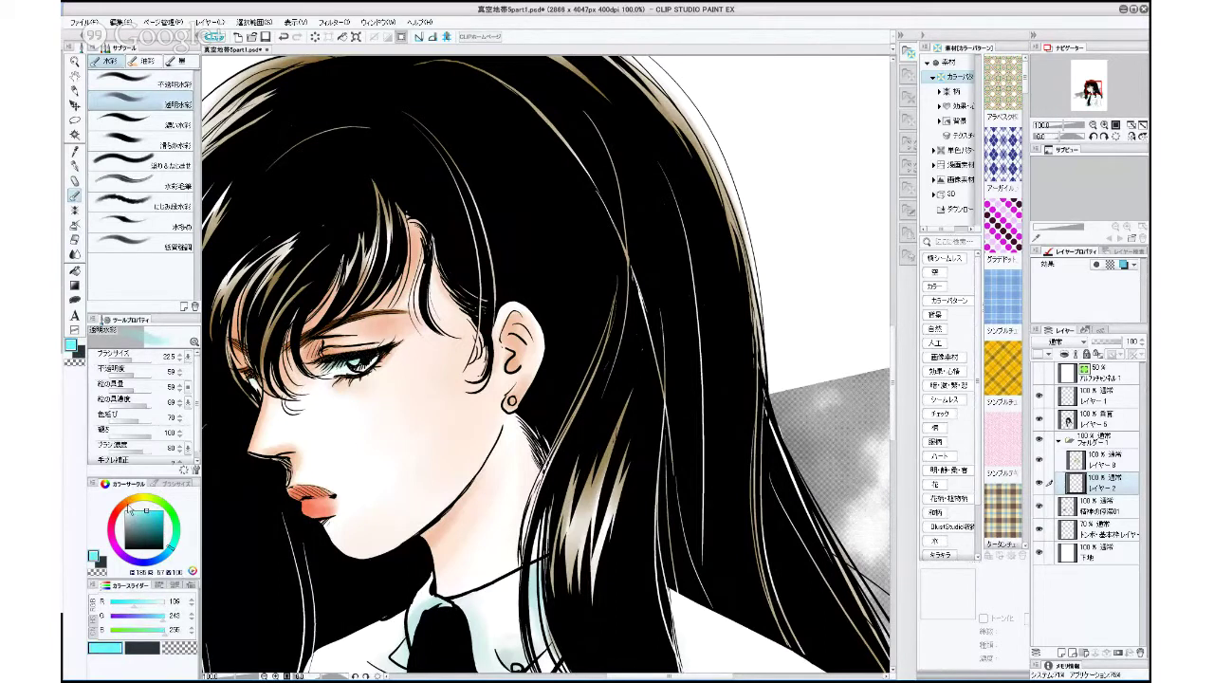
Mix an orange-brown colour and paint it into the iris of the eye.
click(119, 512)
click(163, 531)
click(161, 526)
click(163, 530)
click(124, 504)
click(160, 524)
drag(357, 363, 368, 364)
Set the brush size to 11.5 and deepen the eye with darker, redder browns.
click(129, 359)
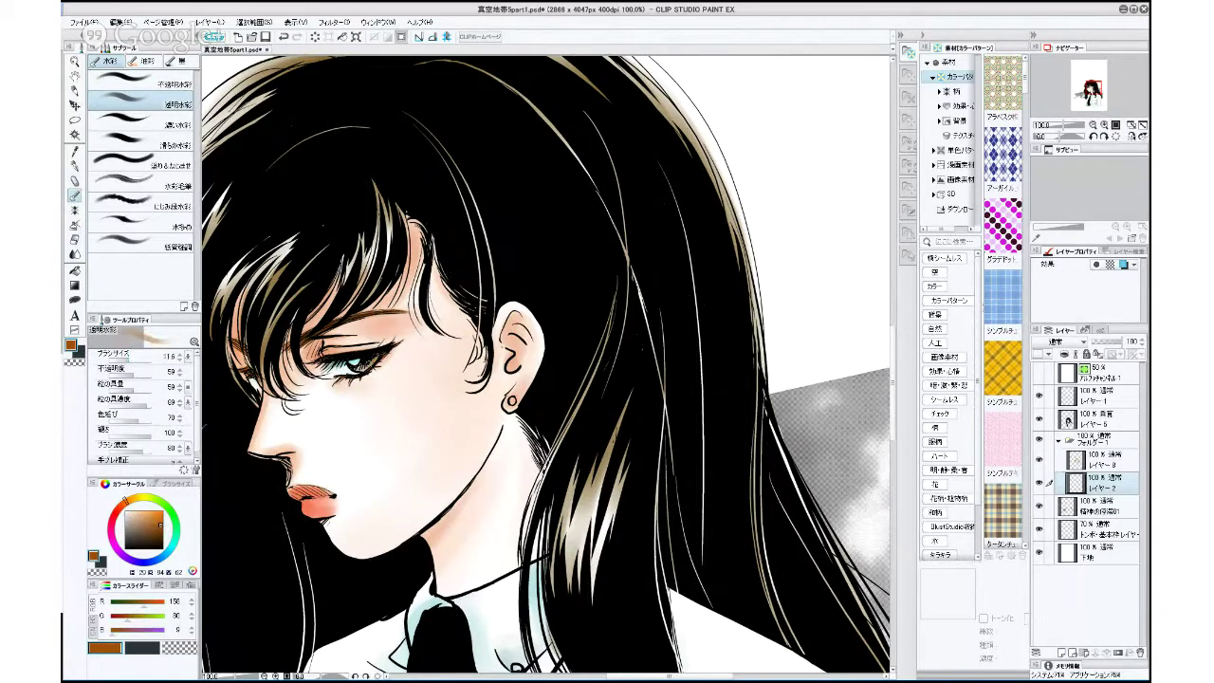
click(165, 533)
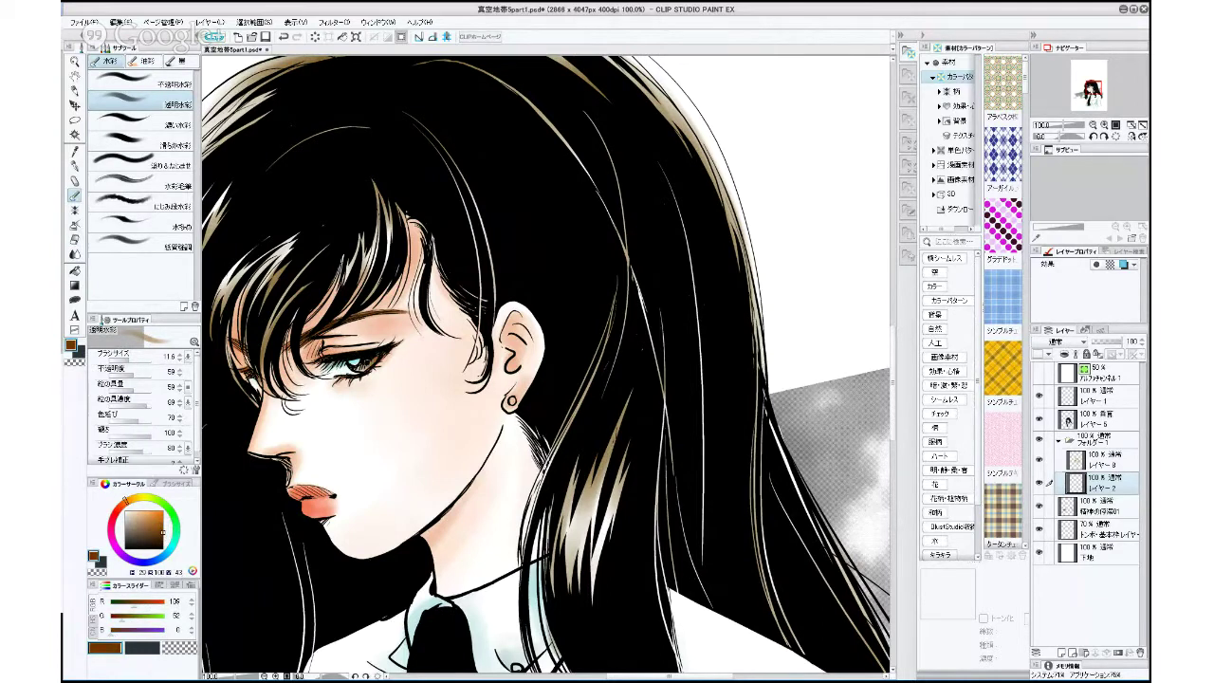
drag(373, 361, 360, 368)
click(163, 536)
click(120, 503)
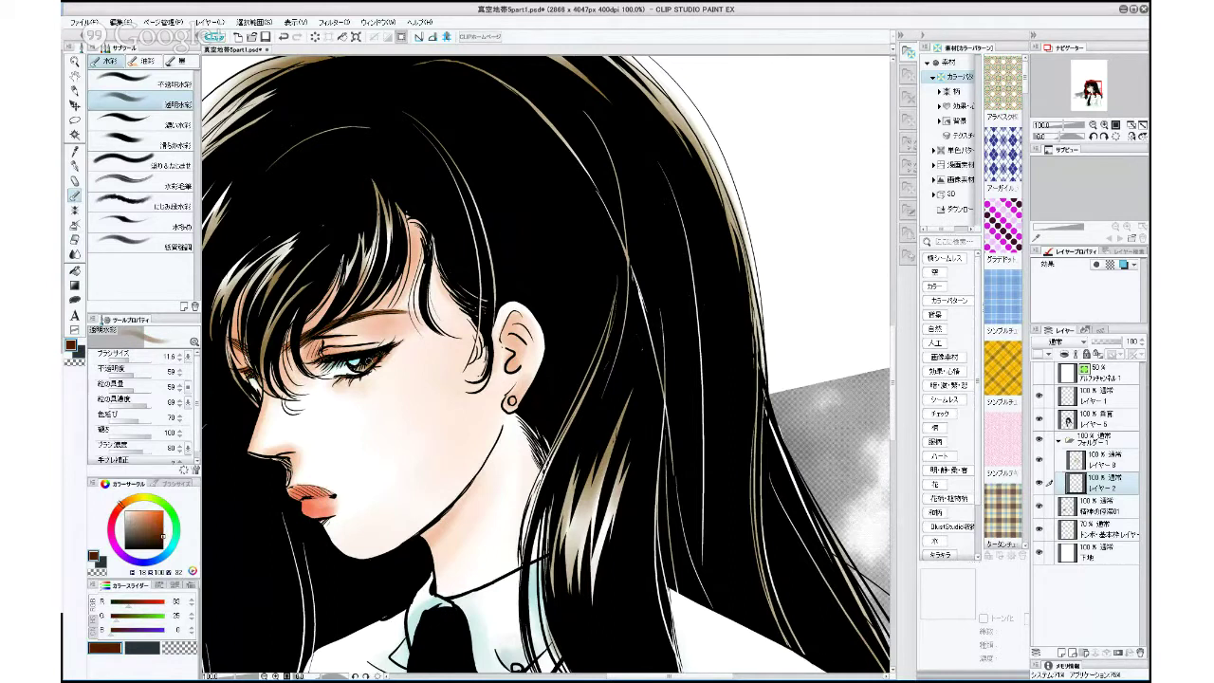
Examine the coloured eye up close and the whole figure at lower magnification.
scroll(380, 357, up, 2)
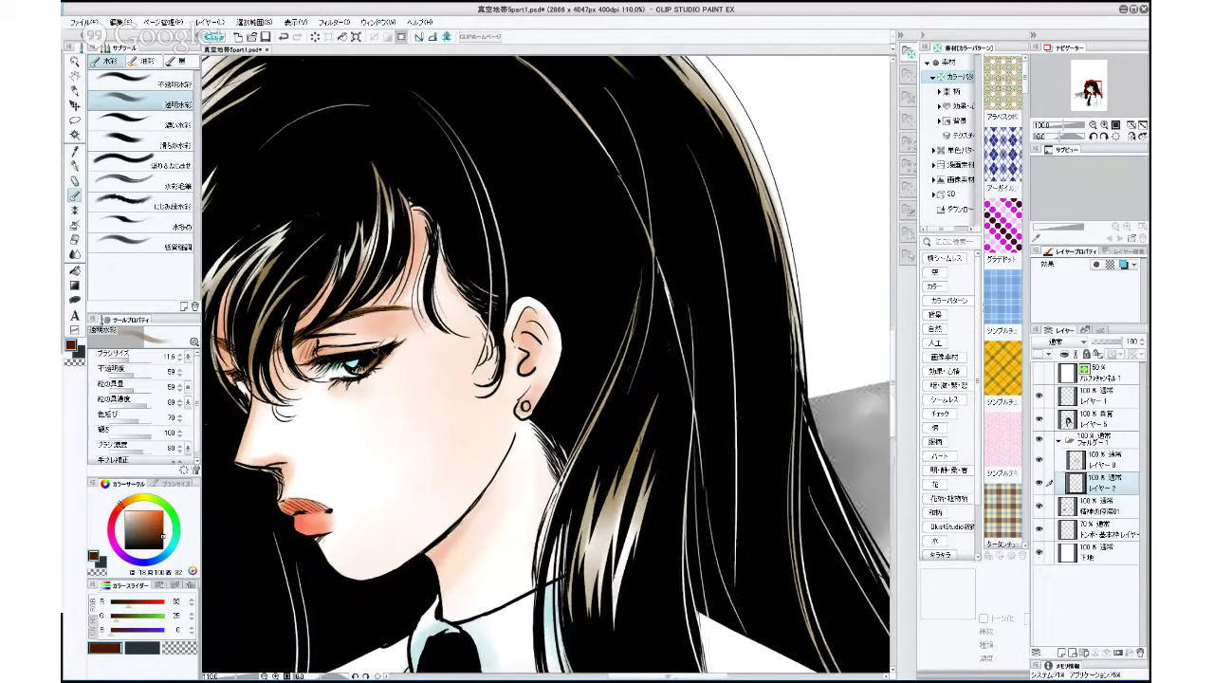
scroll(380, 357, down, 1)
scroll(375, 349, down, 2)
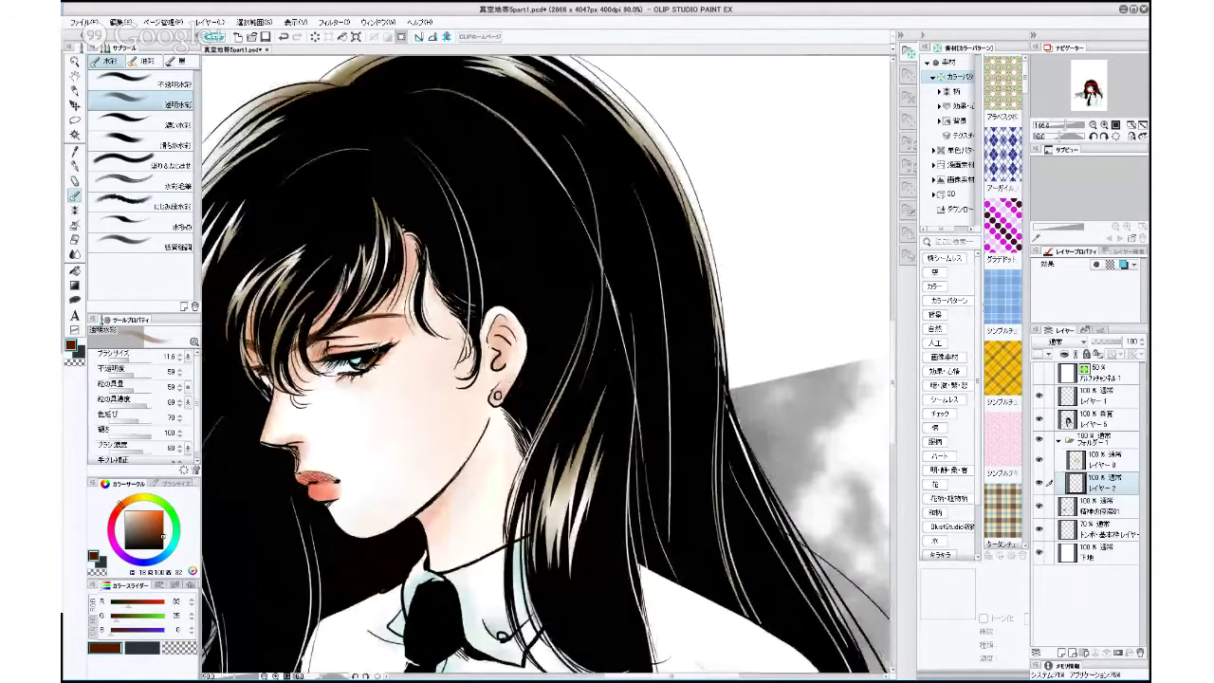
scroll(742, 442, down, 3)
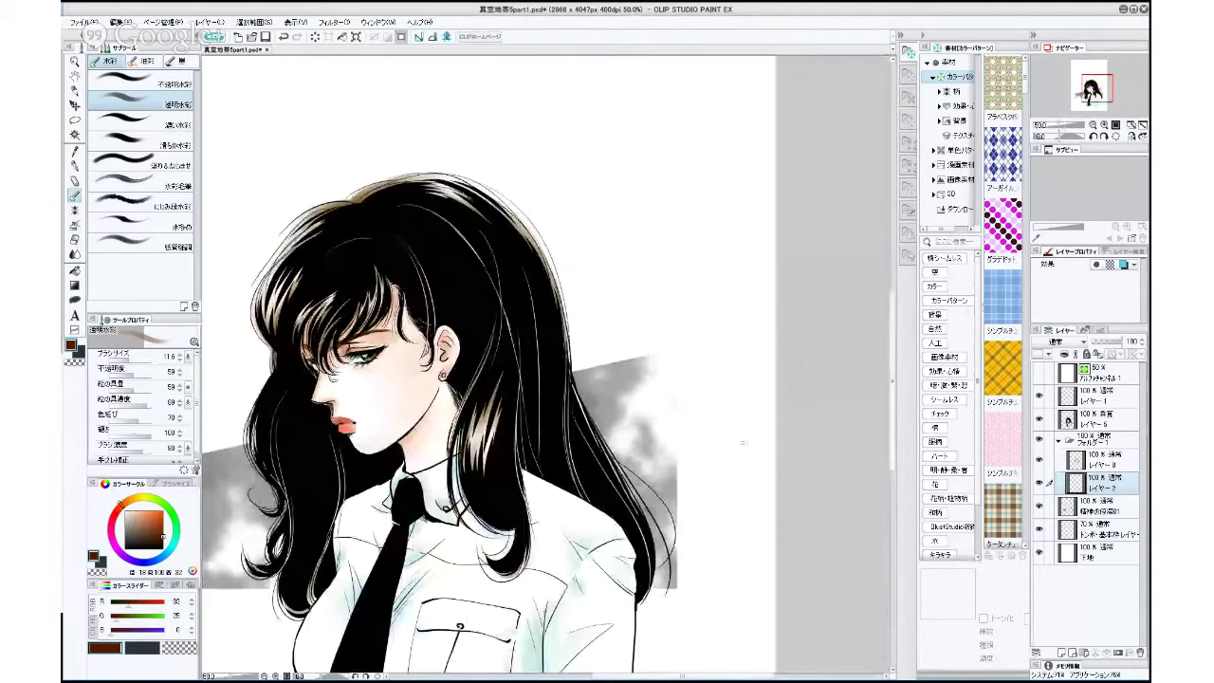
scroll(743, 442, up, 2)
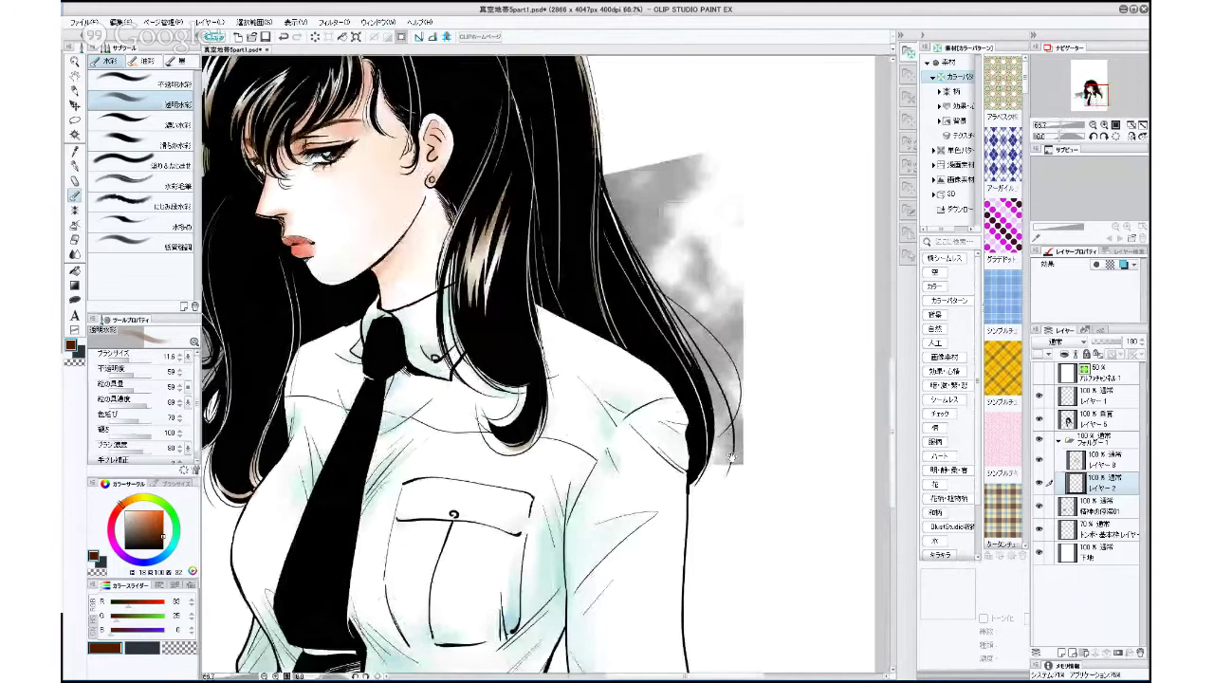
drag(609, 497, 685, 527)
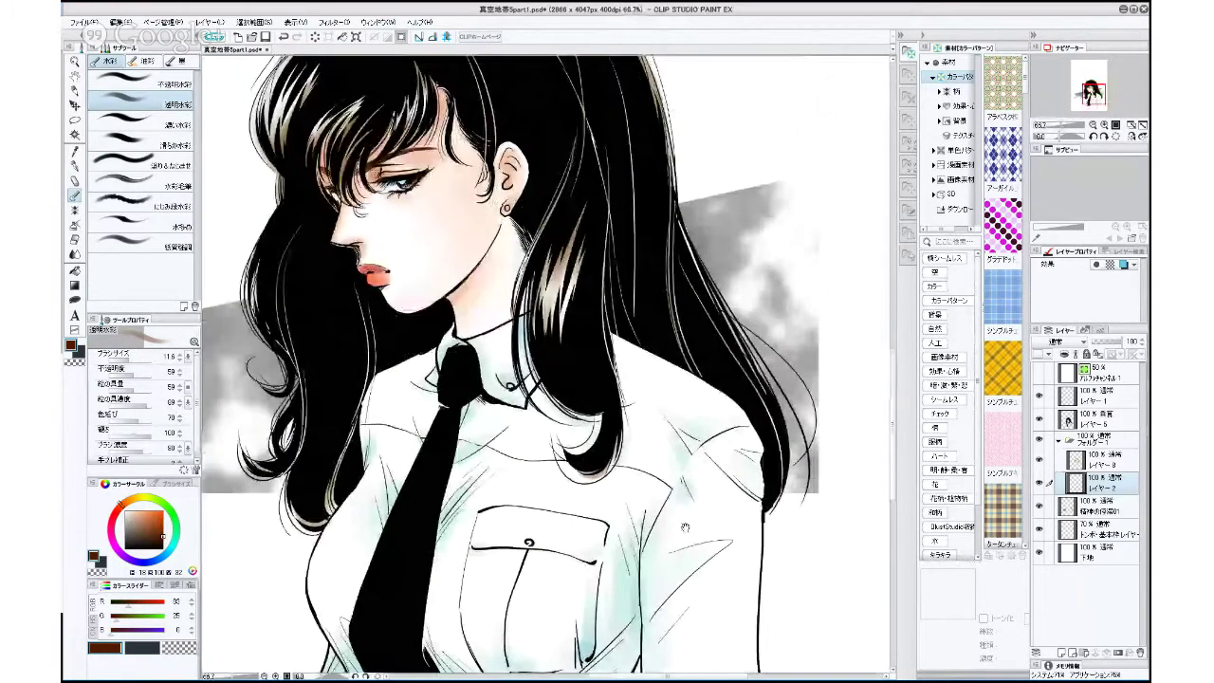
drag(685, 528, 678, 535)
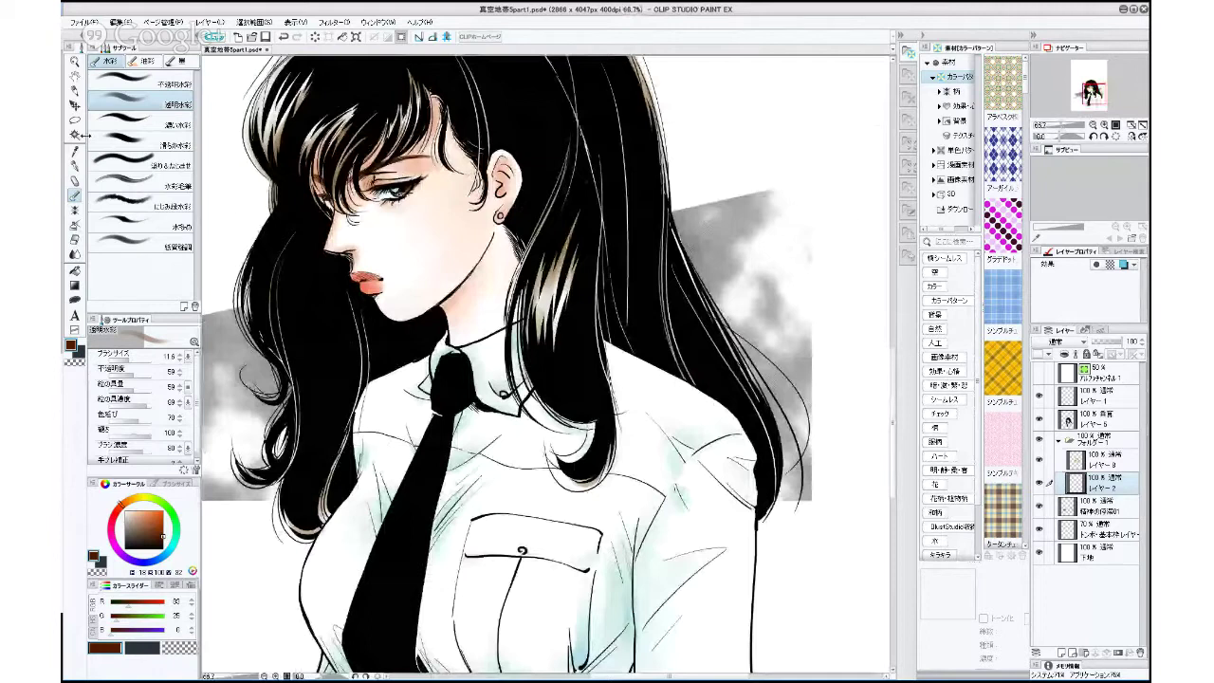
Auto-select the black tie and hair area with reference to other layers and pick black as the drawing colour.
click(76, 135)
click(446, 402)
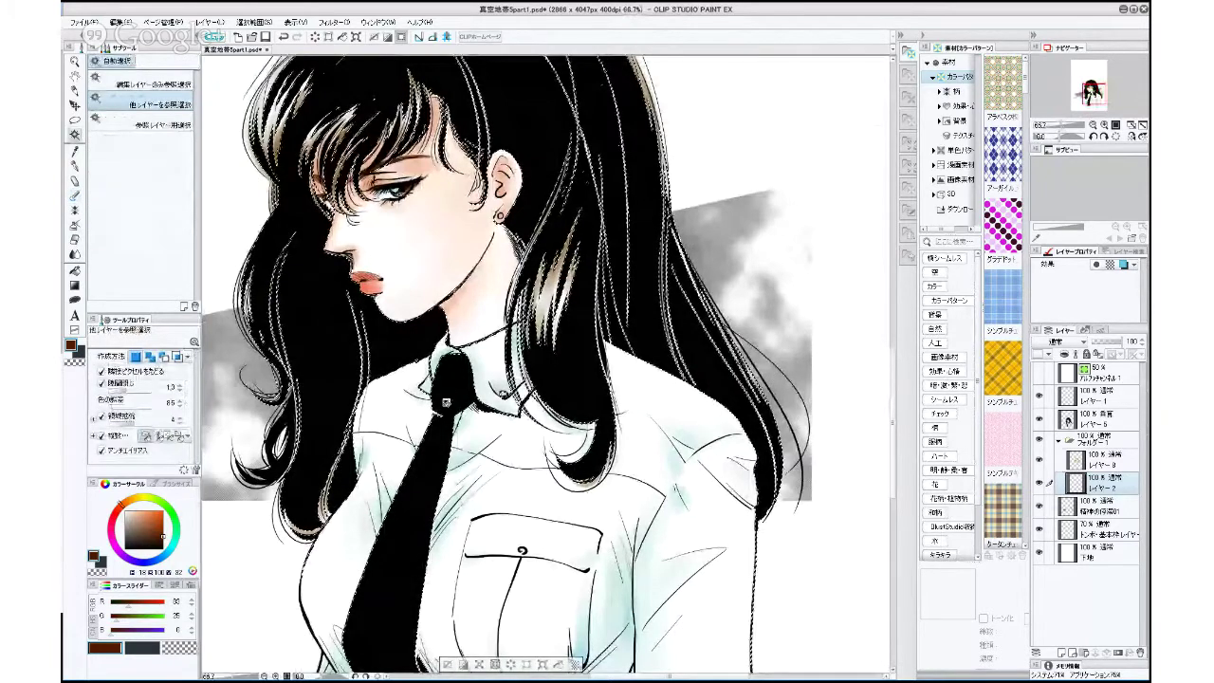
right_click(448, 400)
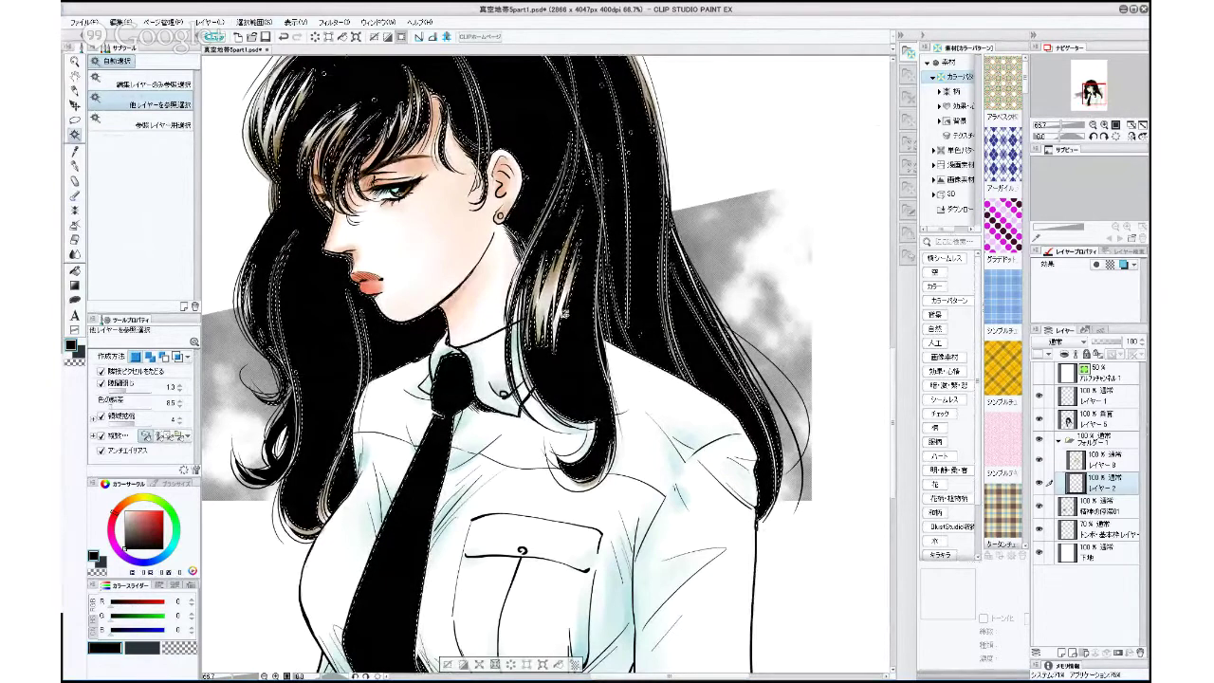
click(283, 37)
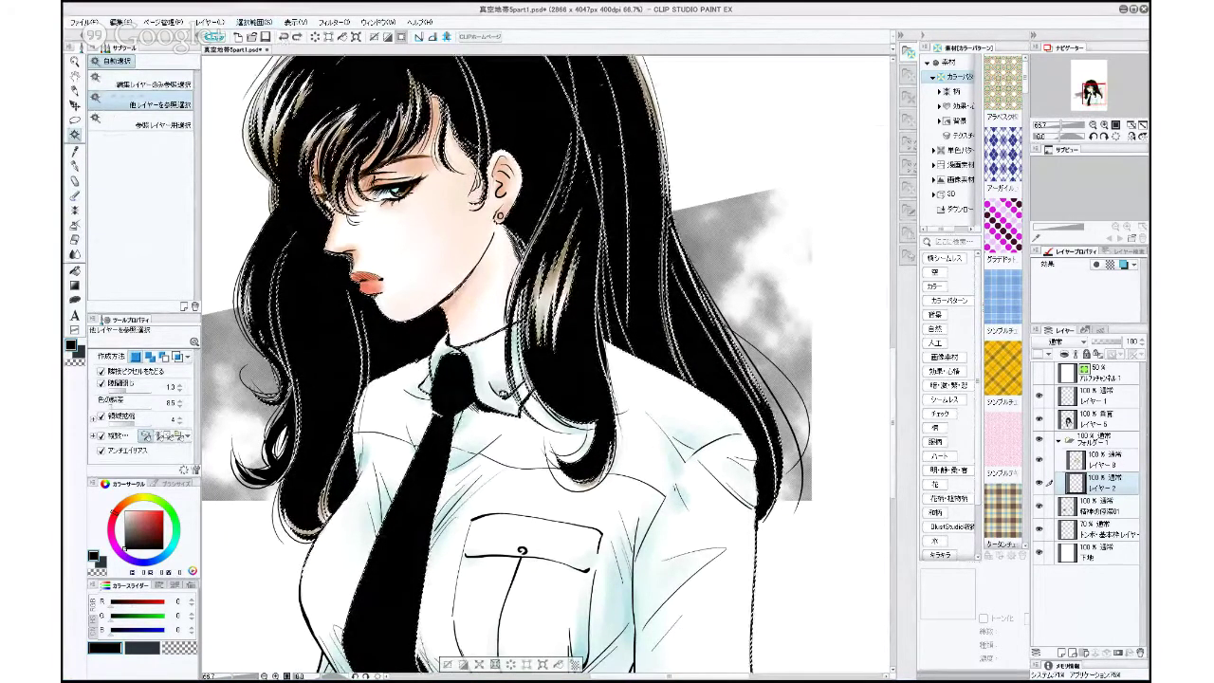
key(Return)
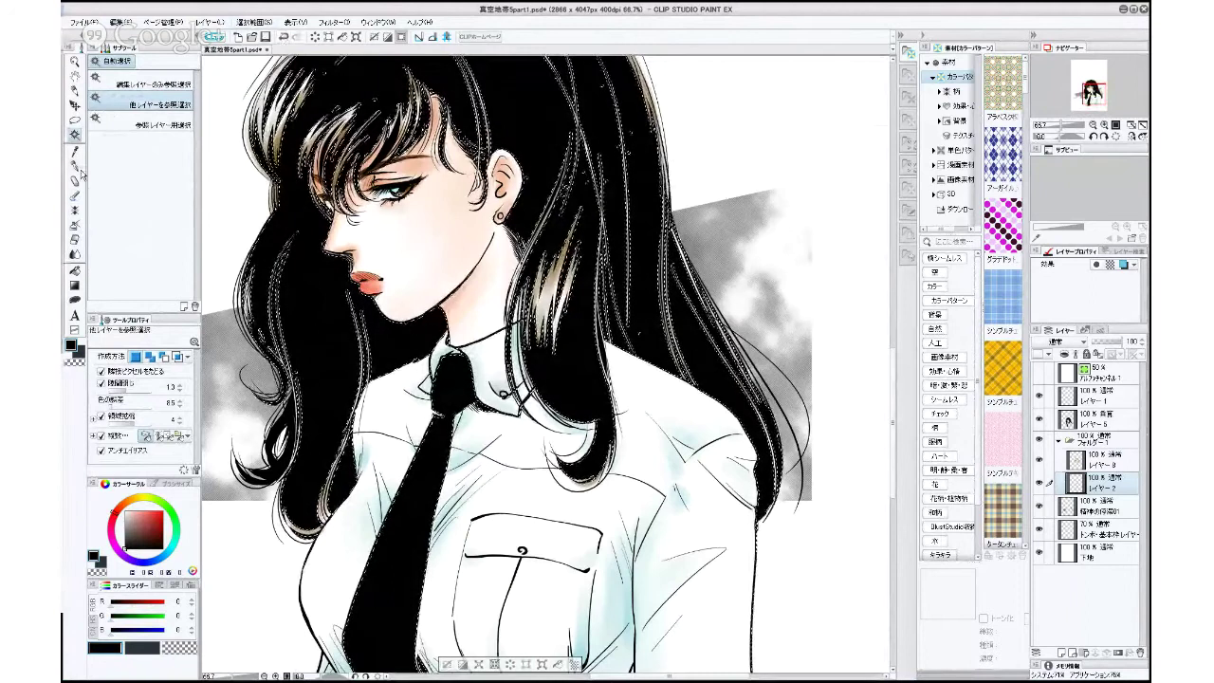
Set up the transparent watercolour brush at size 33.4 with a dark red drawing colour.
click(75, 196)
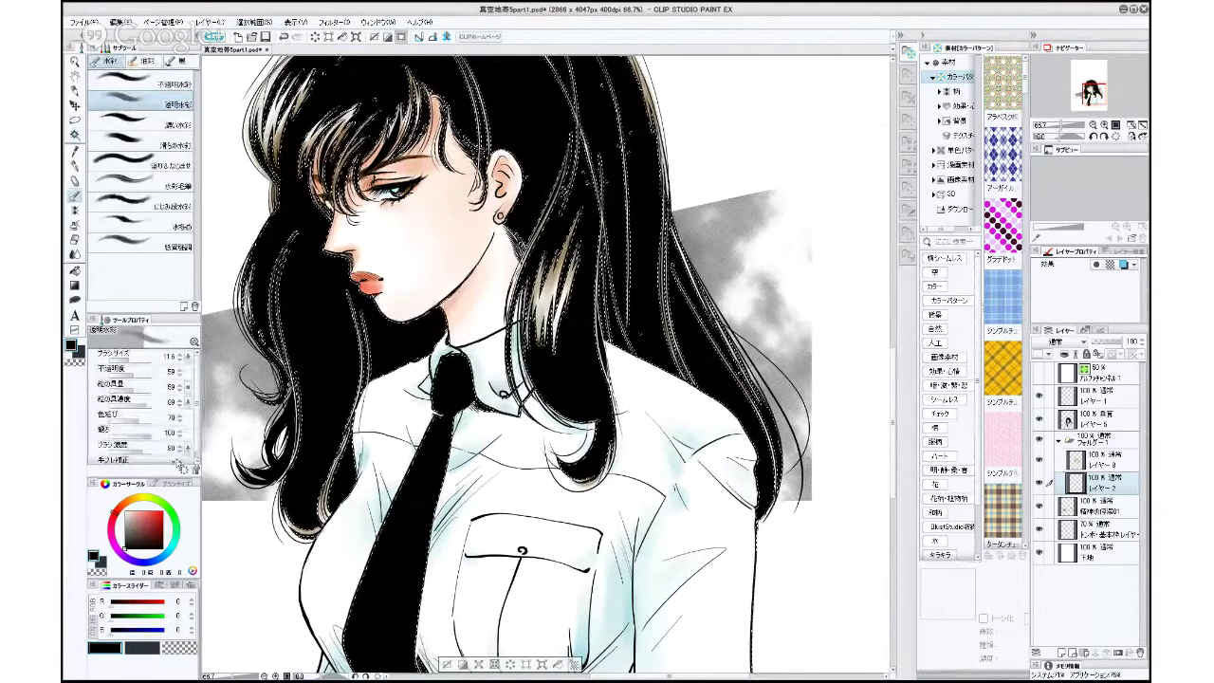
click(164, 529)
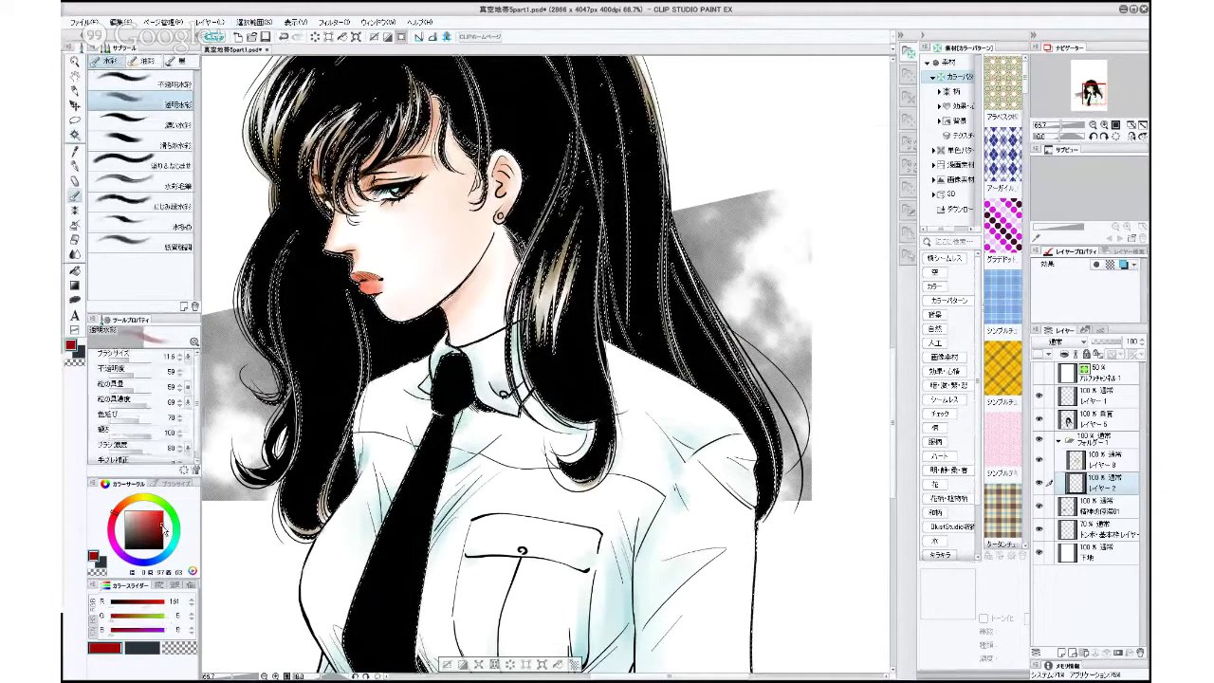
drag(164, 529, 164, 517)
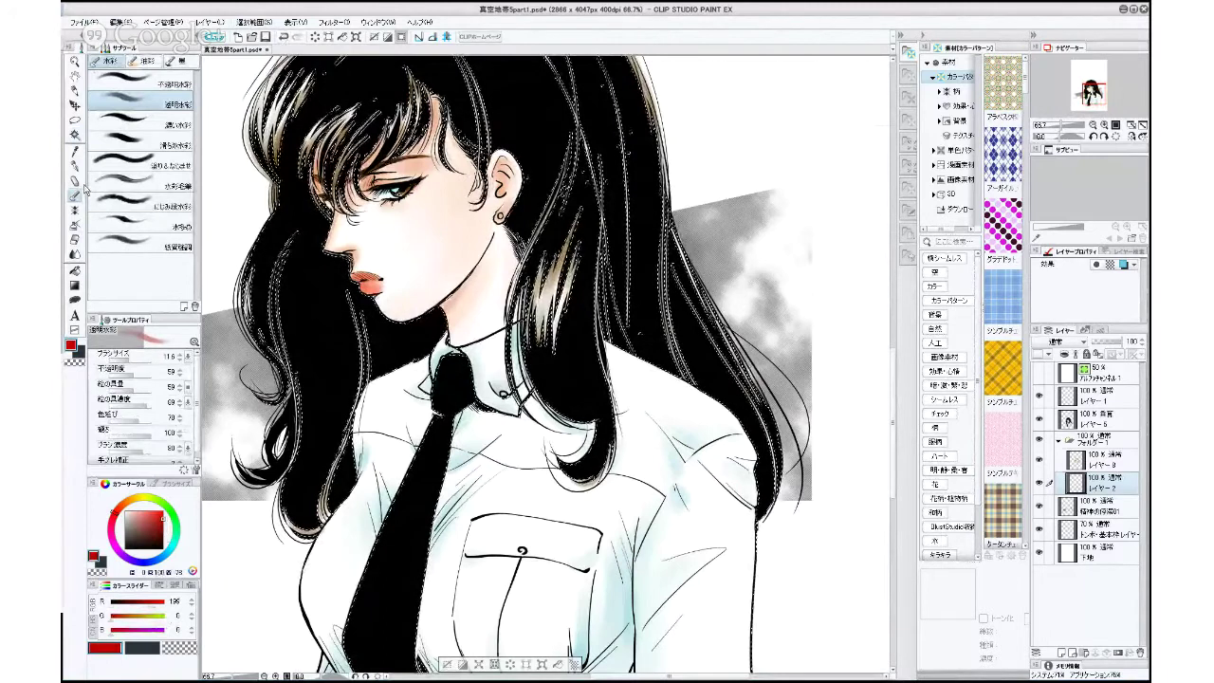
click(133, 358)
click(163, 525)
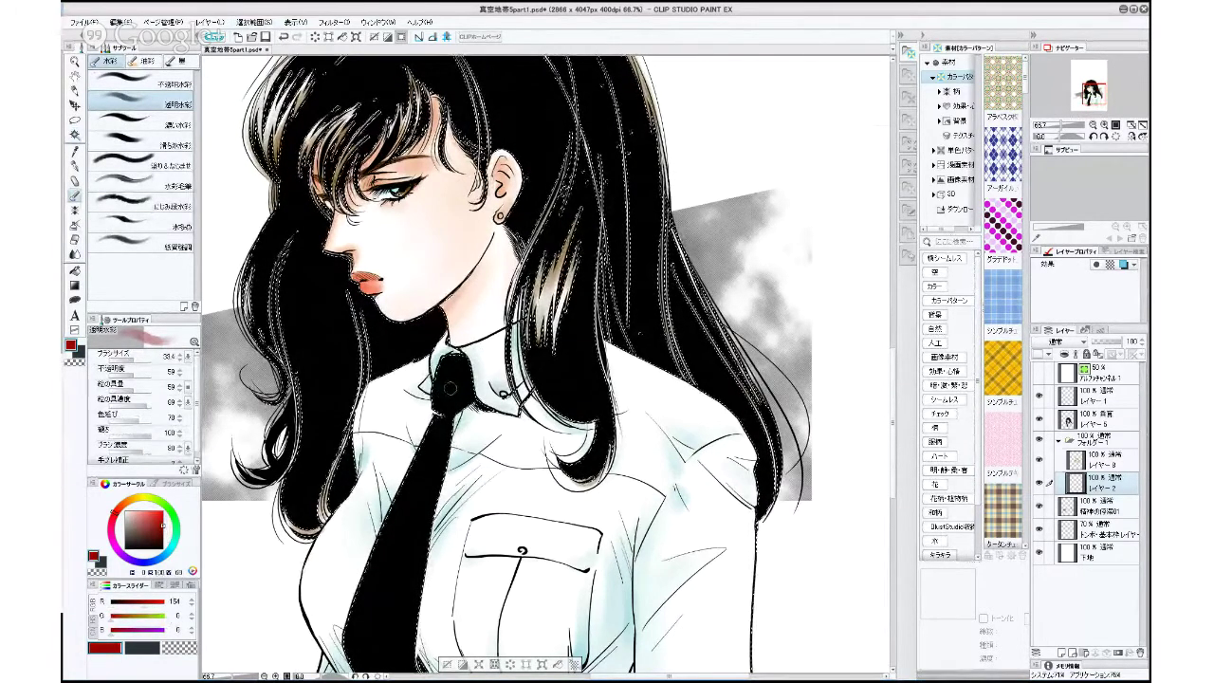
Create a new folder with a new raster layer above the black hair layer and paint the tie knot dark red.
click(1096, 418)
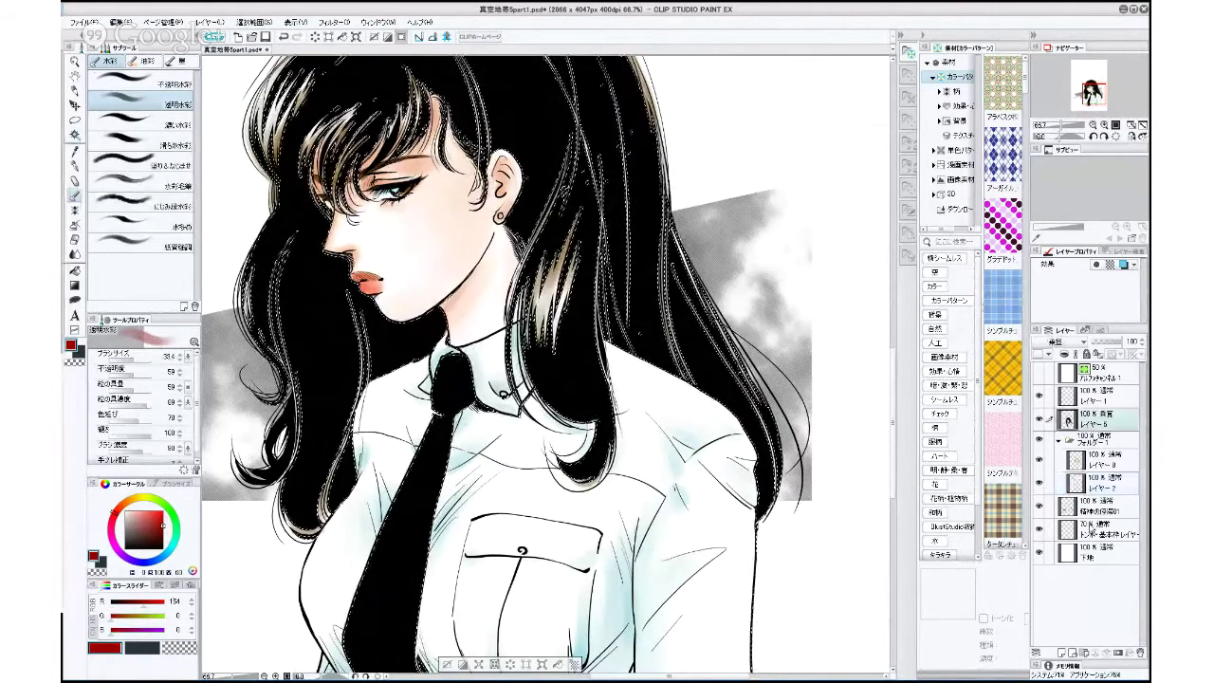
click(1083, 653)
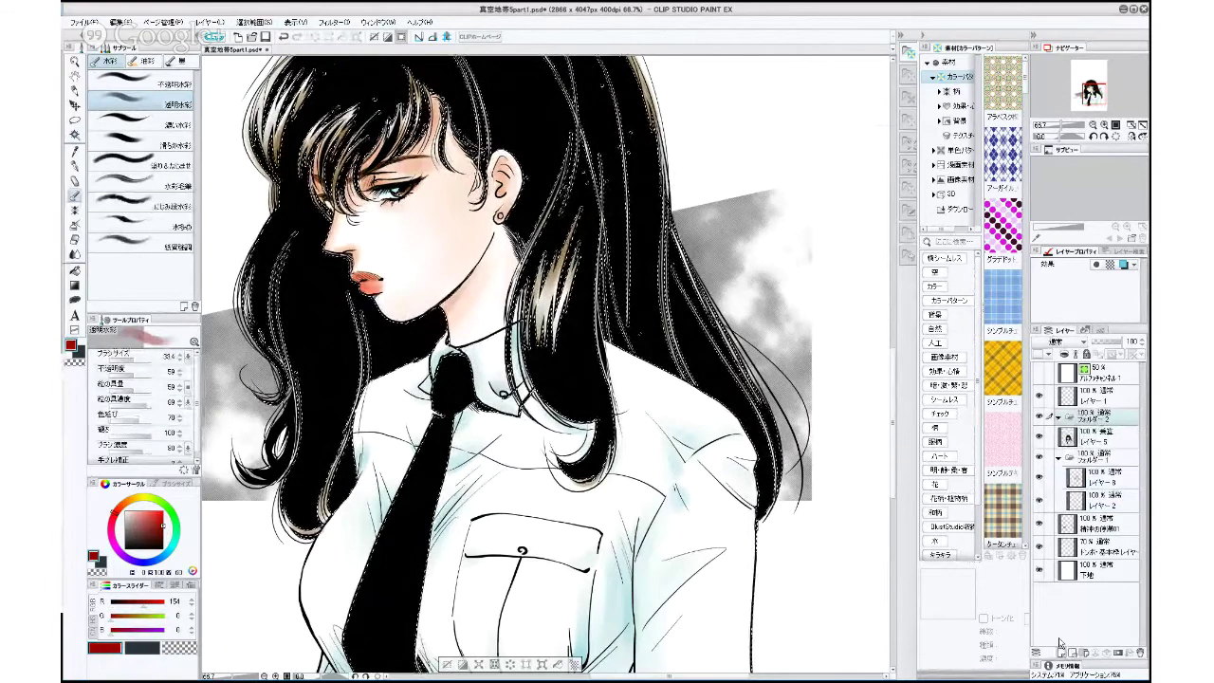
click(1061, 652)
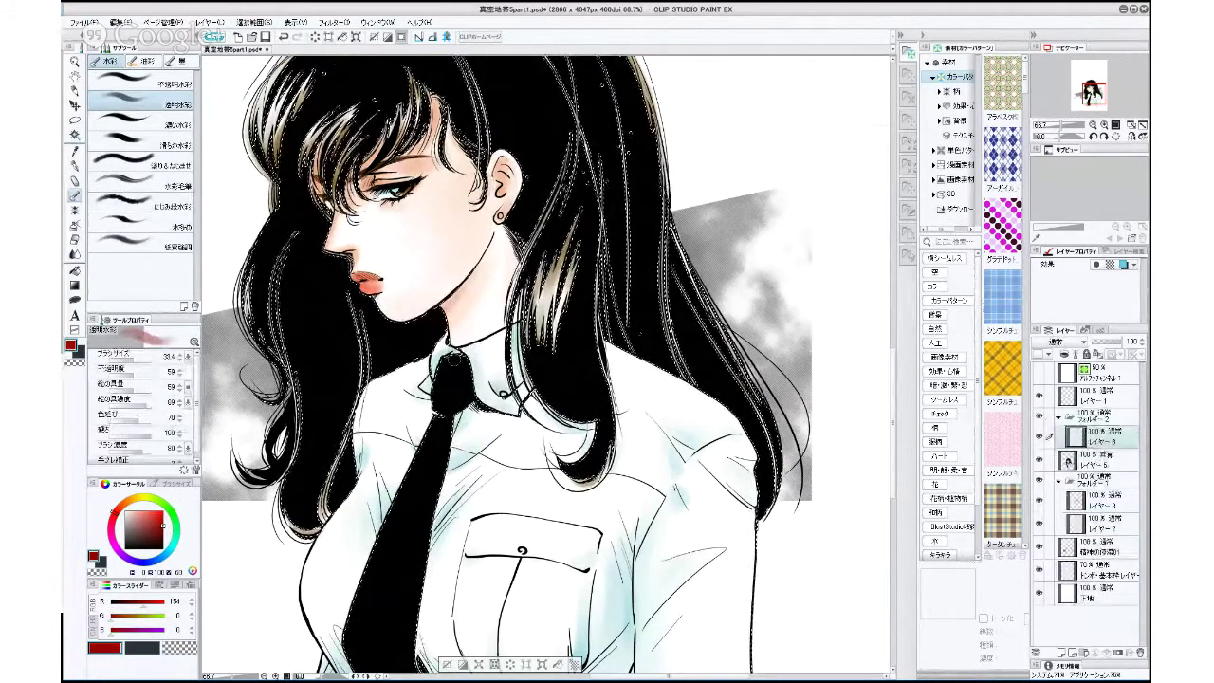
drag(452, 371, 451, 369)
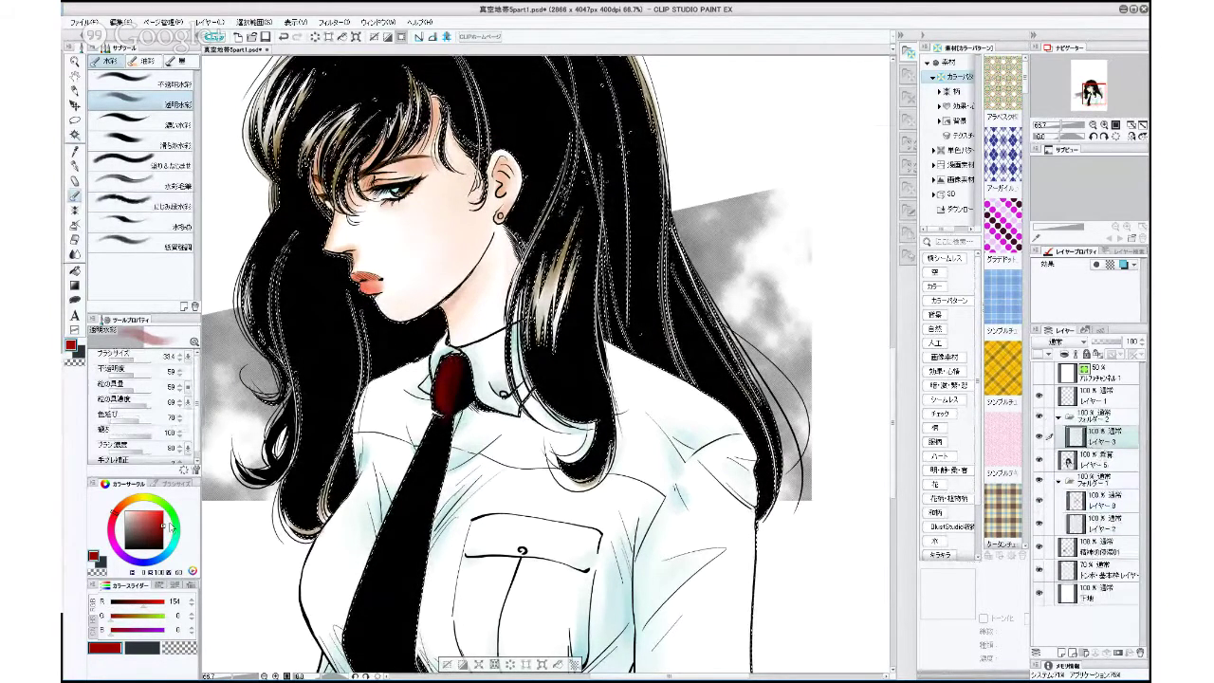
Mix a deeper, brownish red and shade the edges of the tie knot.
click(164, 537)
click(115, 512)
drag(148, 519, 163, 537)
click(164, 538)
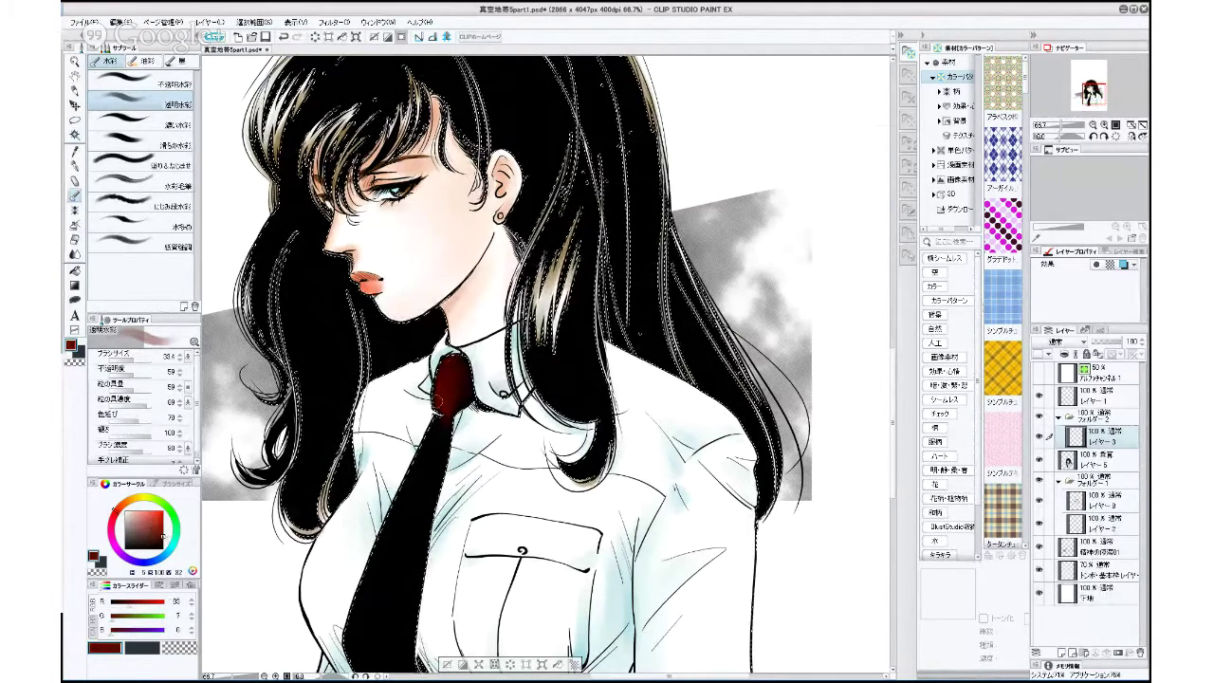
Mix a muted greyish pink and brush highlights over the knot and the upper part of the tie.
click(132, 513)
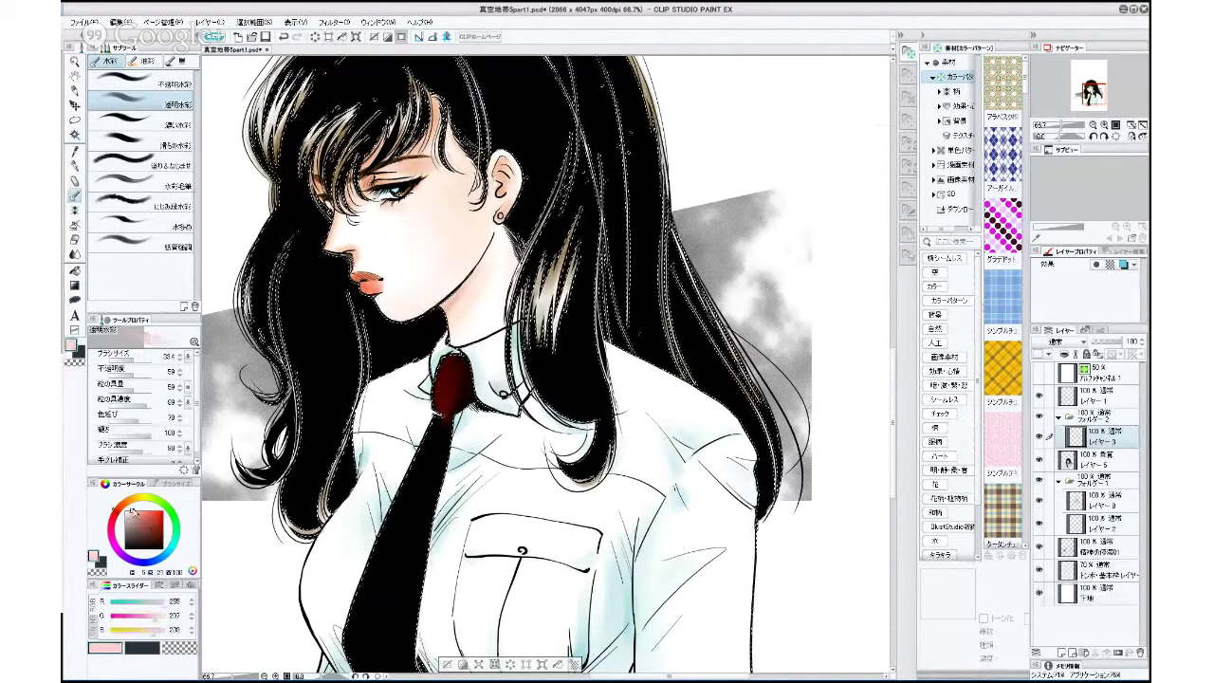
click(164, 524)
click(132, 527)
click(129, 524)
mouse_move(451, 361)
mouse_down()
mouse_move(443, 407)
mouse_move(465, 391)
mouse_move(425, 497)
mouse_up()
Enlarge the brush to 56.6 and lighten the full length of the tie with greyish pink strokes.
click(134, 359)
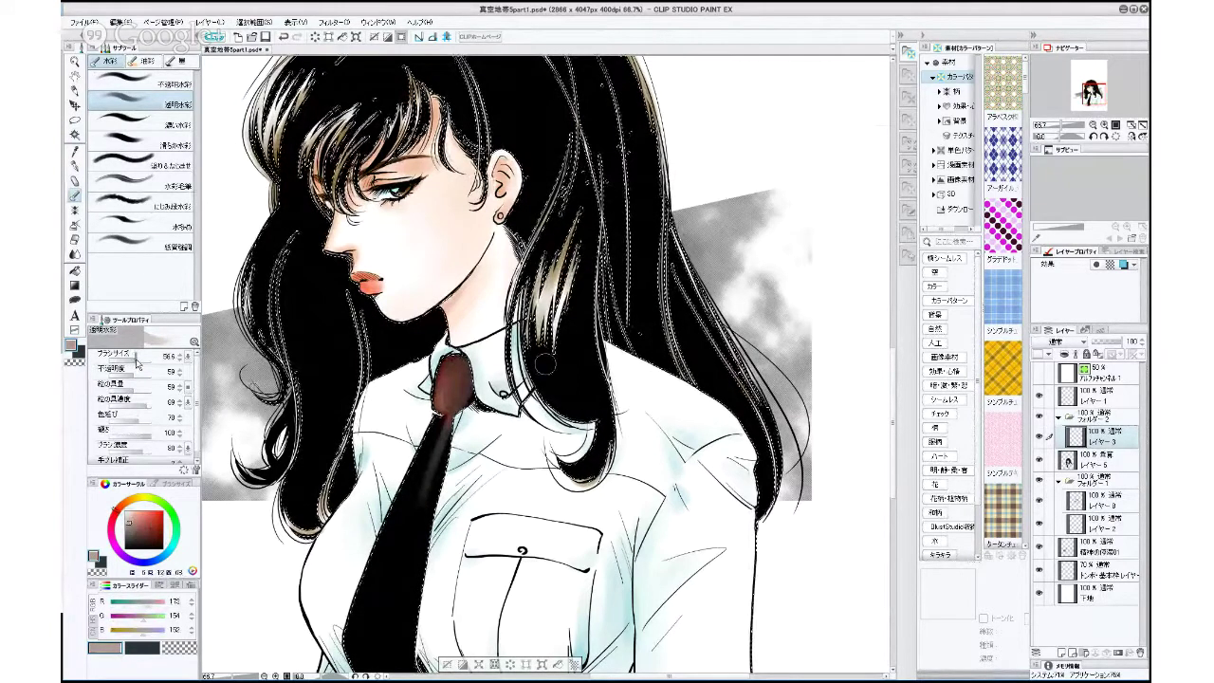
mouse_move(444, 386)
mouse_down()
mouse_move(454, 365)
mouse_move(380, 637)
mouse_up()
drag(417, 459, 372, 633)
mouse_move(434, 435)
mouse_down()
mouse_move(375, 572)
mouse_move(377, 645)
mouse_move(444, 435)
mouse_move(392, 553)
mouse_move(428, 460)
mouse_move(389, 647)
mouse_move(433, 458)
mouse_move(402, 640)
mouse_up()
drag(441, 470, 412, 653)
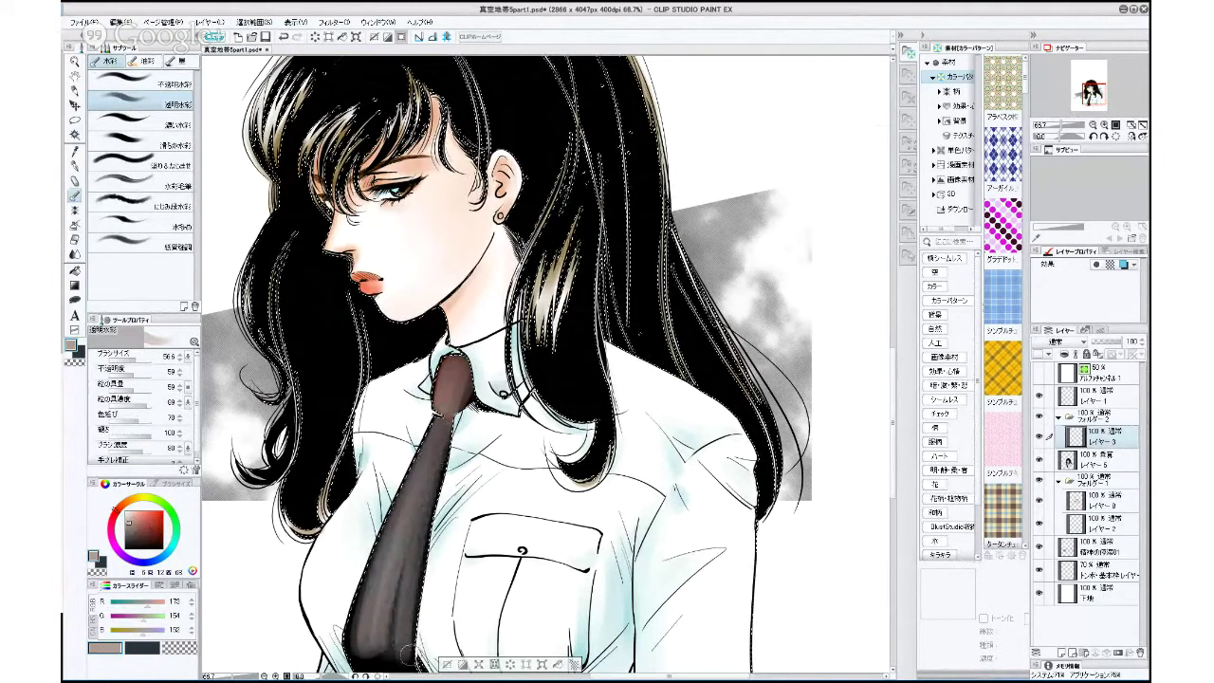
drag(444, 537, 452, 420)
mouse_move(389, 475)
mouse_down()
mouse_move(380, 529)
mouse_move(372, 512)
mouse_move(362, 527)
mouse_move(406, 537)
mouse_move(393, 502)
mouse_move(414, 550)
mouse_up()
mouse_move(403, 509)
mouse_down()
mouse_move(472, 275)
mouse_move(427, 374)
mouse_move(407, 479)
mouse_up()
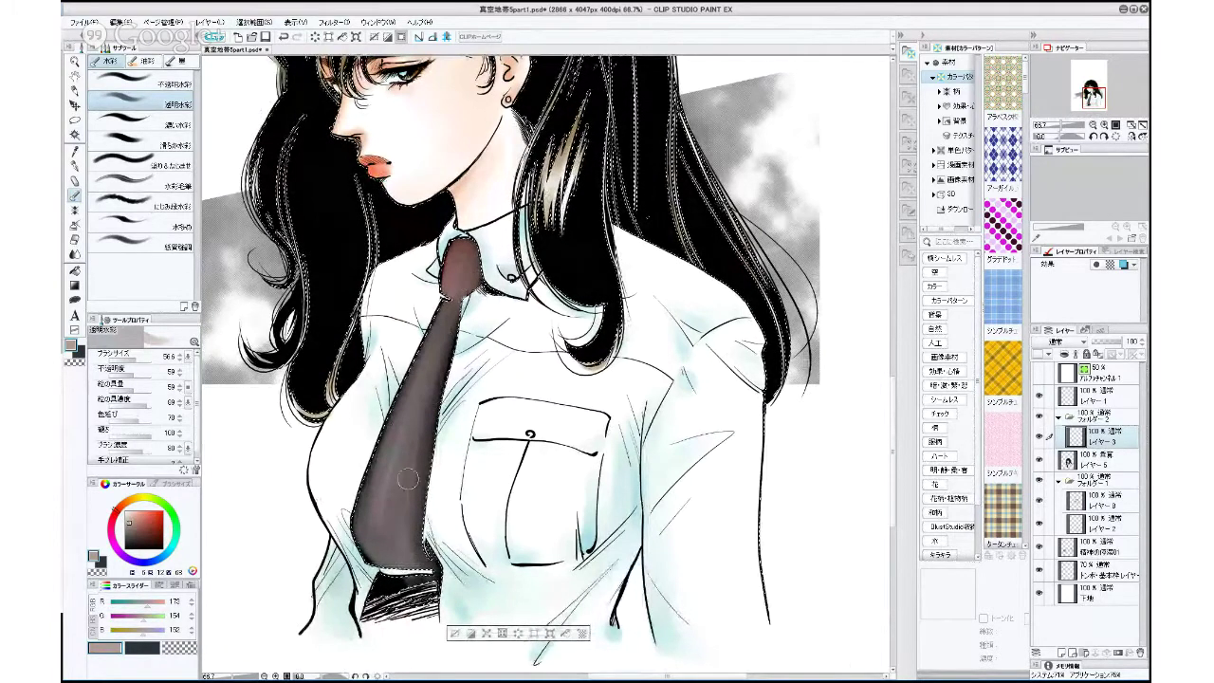
Glaze the knot and the whole tie with deep reds over the greyish base.
click(159, 529)
click(159, 528)
mouse_move(468, 245)
mouse_down()
mouse_move(452, 285)
mouse_move(469, 267)
mouse_move(452, 267)
mouse_move(464, 249)
mouse_up()
click(163, 537)
mouse_move(457, 295)
mouse_down()
mouse_move(407, 533)
mouse_move(447, 337)
mouse_move(411, 449)
mouse_move(447, 332)
mouse_move(395, 517)
mouse_move(449, 313)
mouse_move(393, 468)
mouse_move(437, 331)
mouse_move(414, 381)
mouse_move(374, 540)
mouse_move(431, 355)
mouse_move(376, 539)
mouse_up()
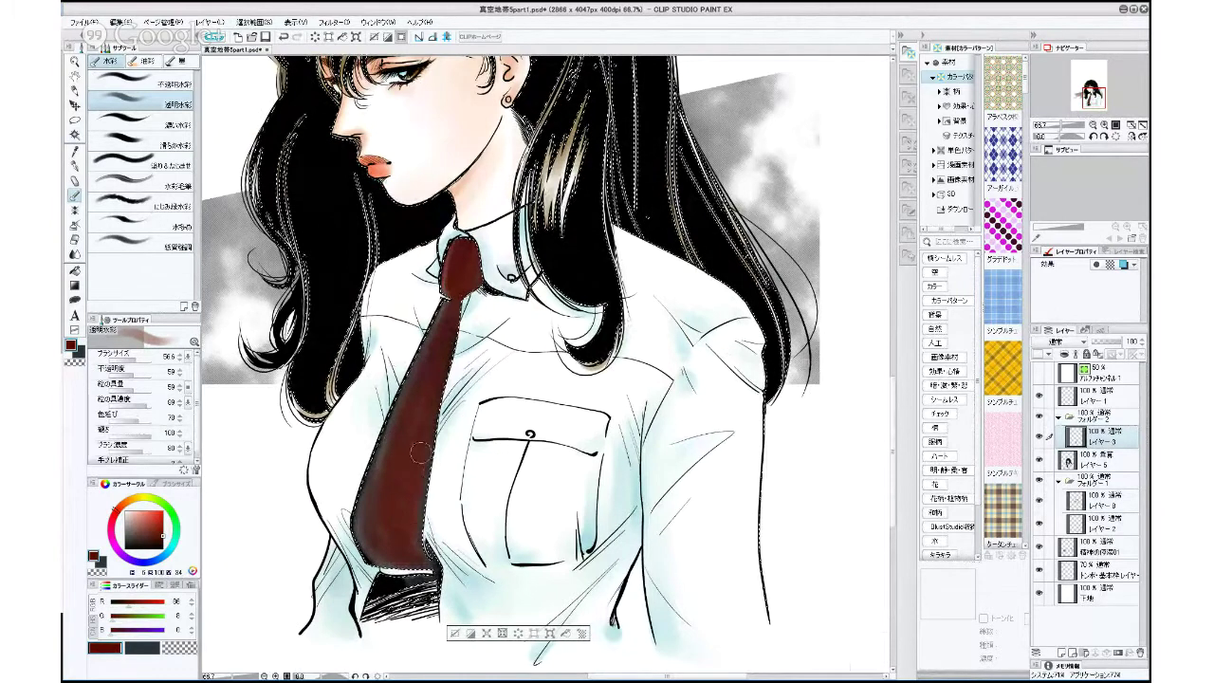
Darken the tie's shadows with near-black red and colour the short tie section below the fold in dark red.
click(163, 542)
drag(429, 442, 398, 537)
drag(427, 366, 401, 516)
drag(452, 339, 402, 444)
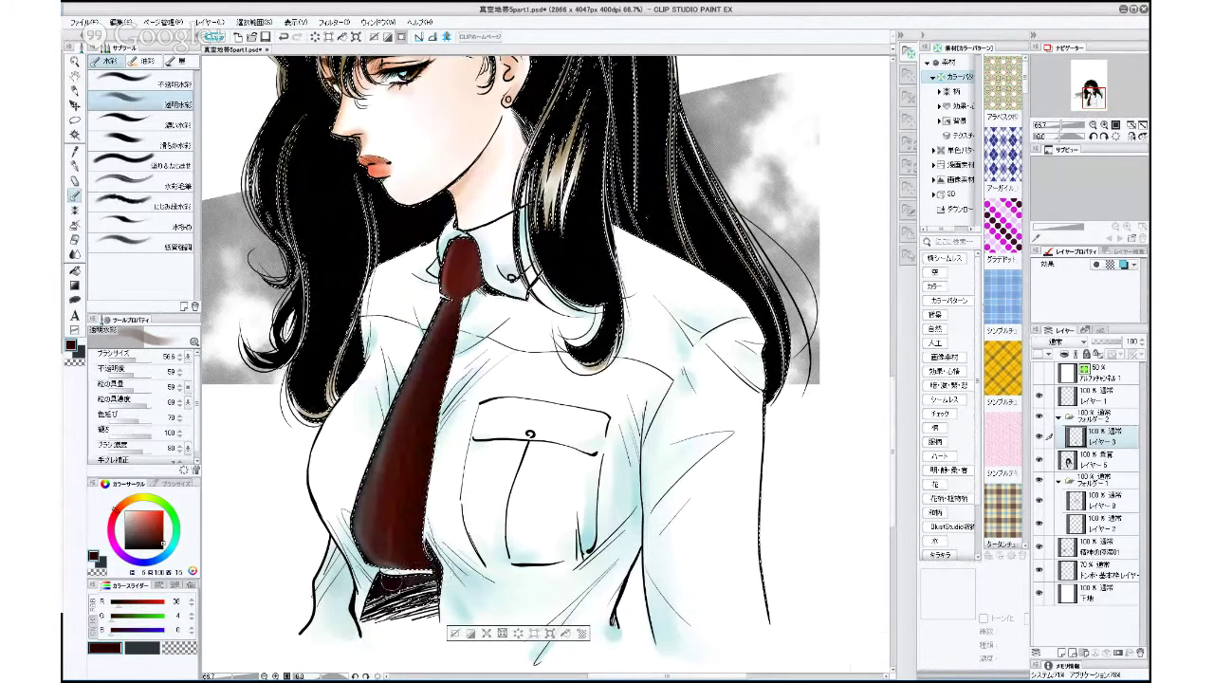
click(161, 522)
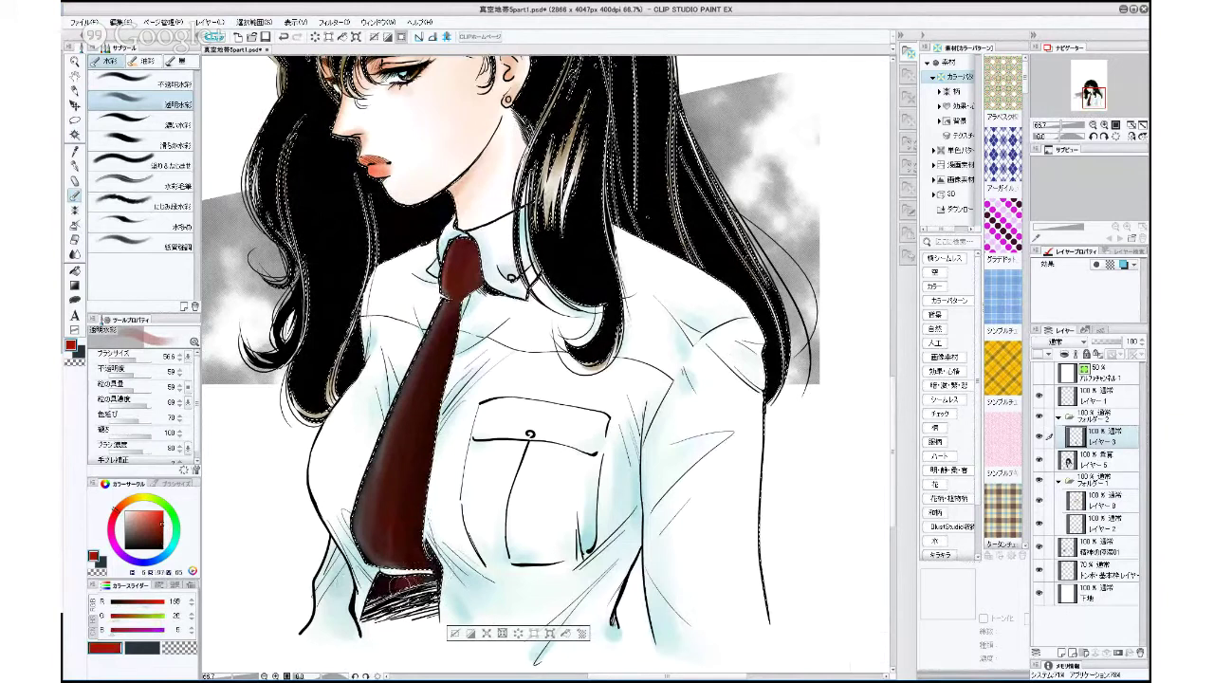
click(163, 539)
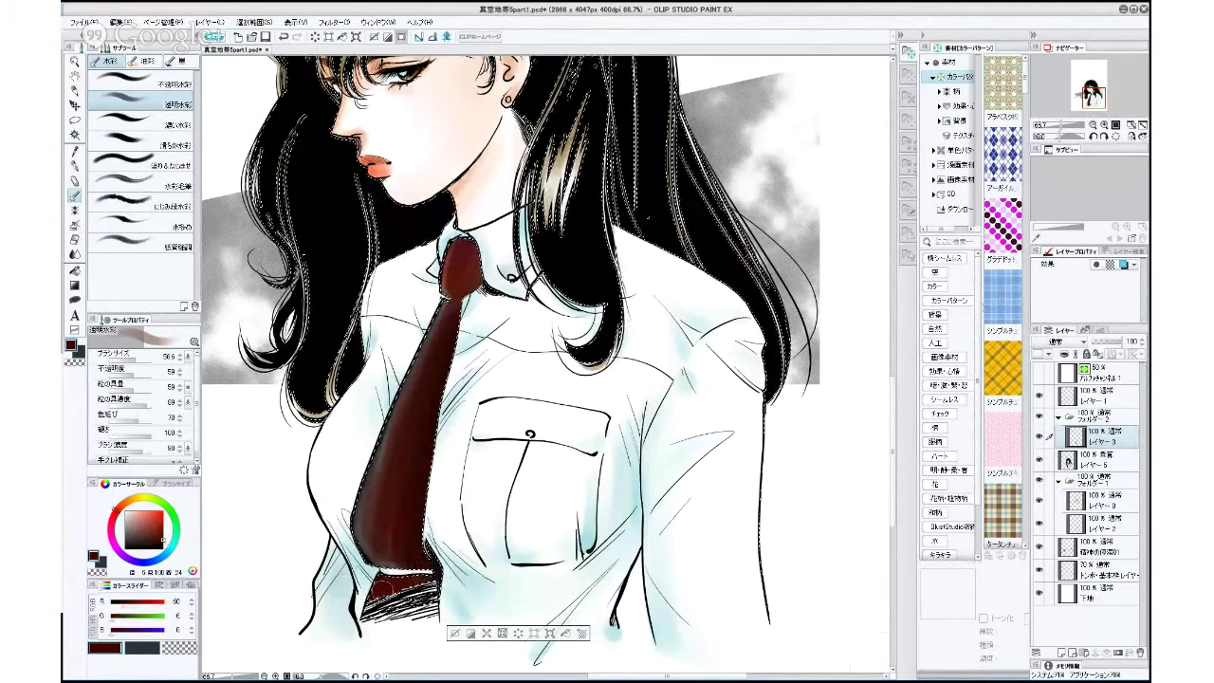
Mix a light grey, reduce the brush size to 43.4 and add faint highlights along the tie's front edge.
click(136, 511)
click(130, 513)
click(125, 523)
click(131, 357)
click(135, 359)
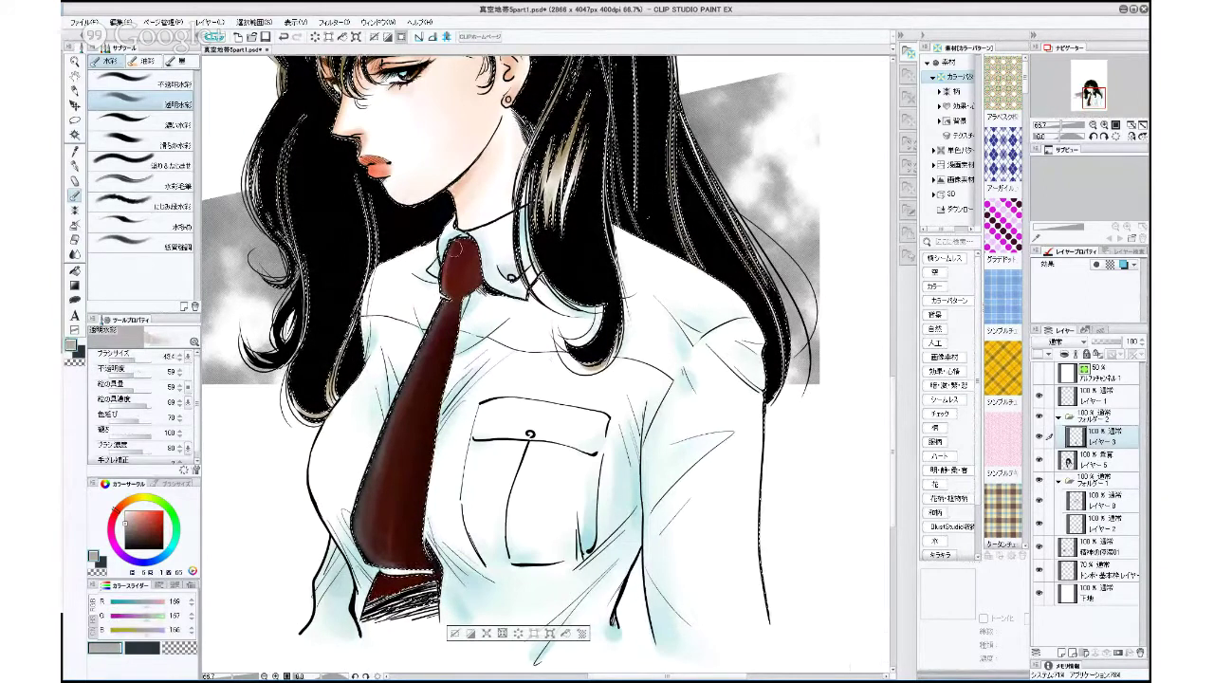
drag(457, 243, 361, 482)
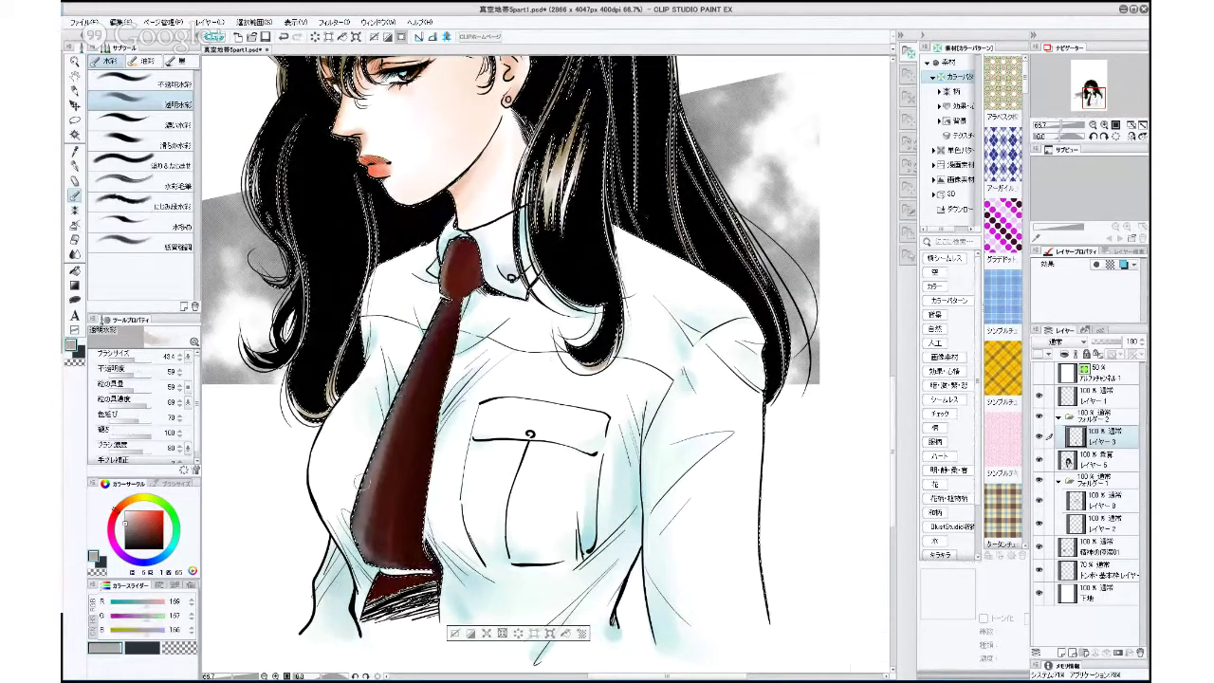
Sample the tie's red-brown and shade the knot with it, followed by a darker red-black.
click(157, 515)
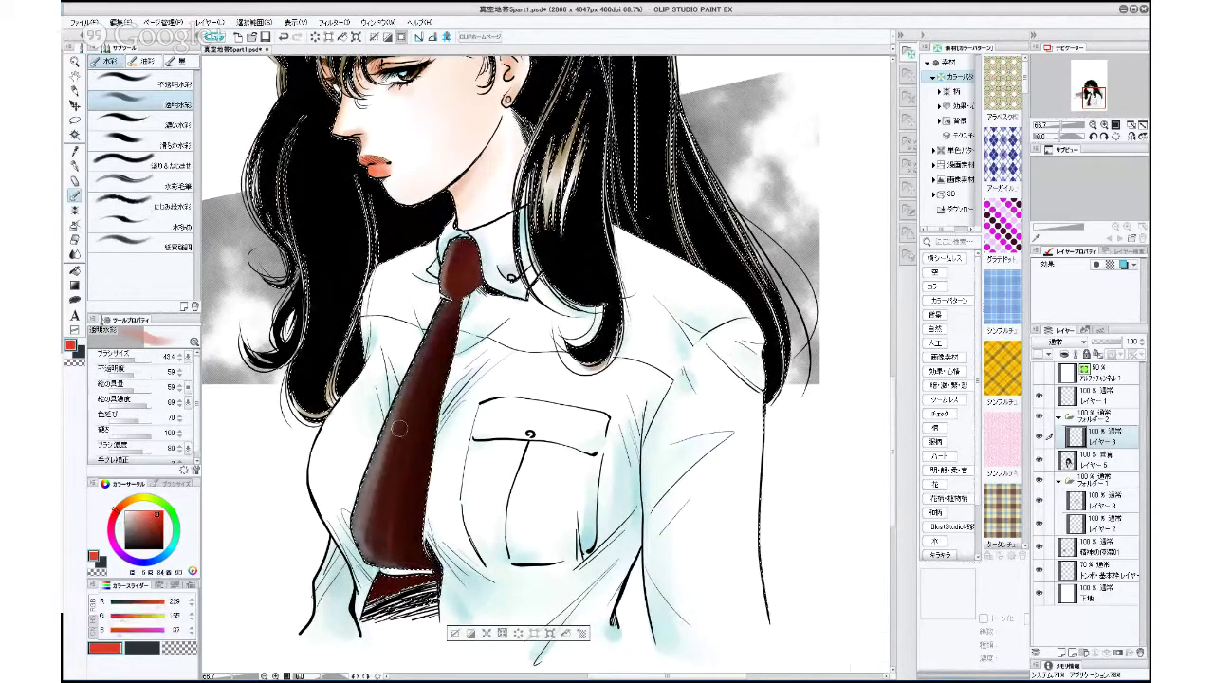
alt+click(399, 429)
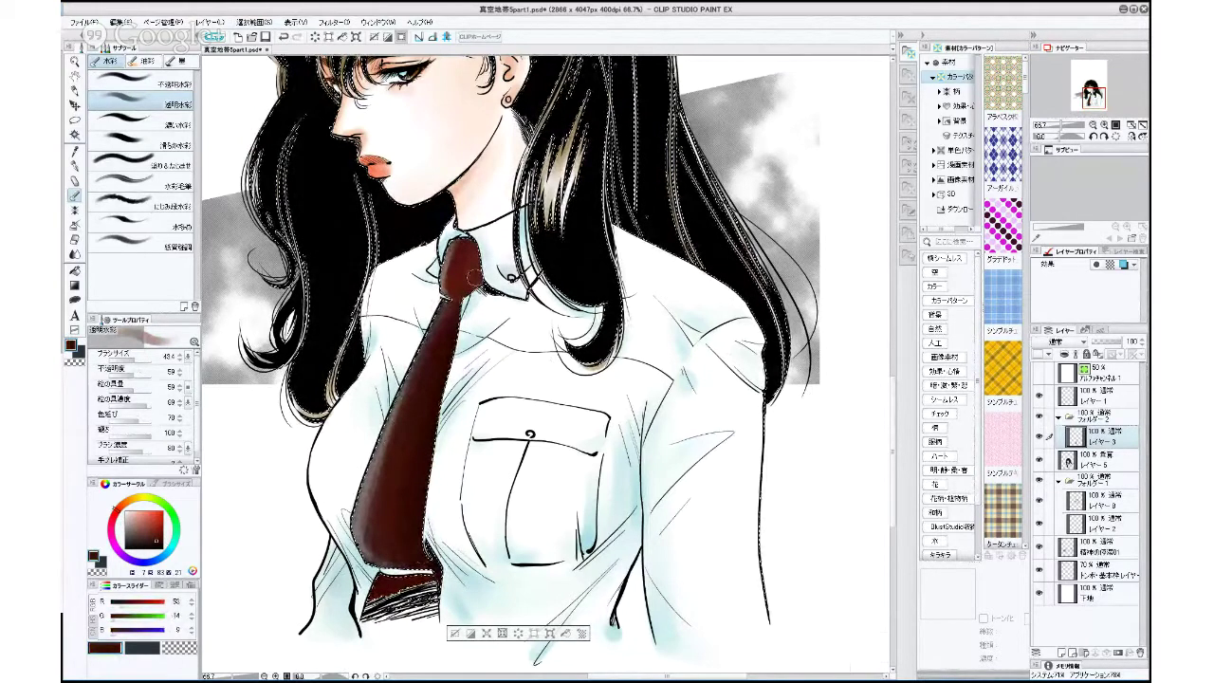
mouse_move(471, 276)
mouse_down()
mouse_move(457, 250)
mouse_move(485, 264)
mouse_up()
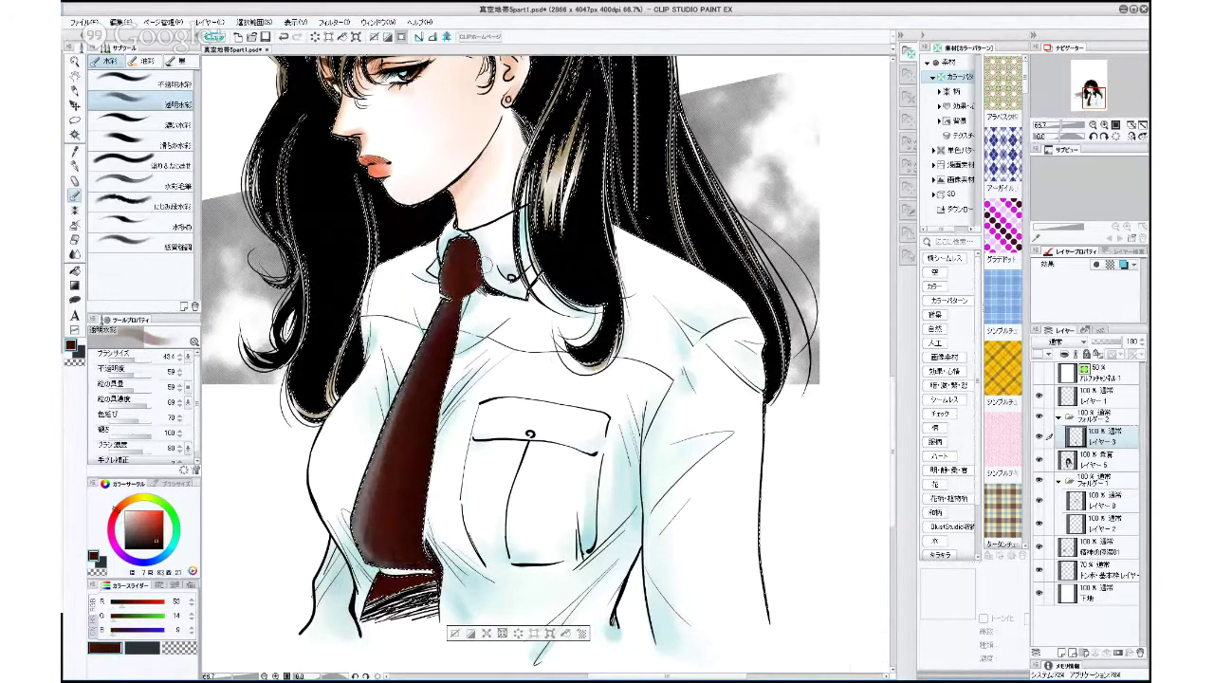
click(164, 548)
drag(164, 549, 163, 545)
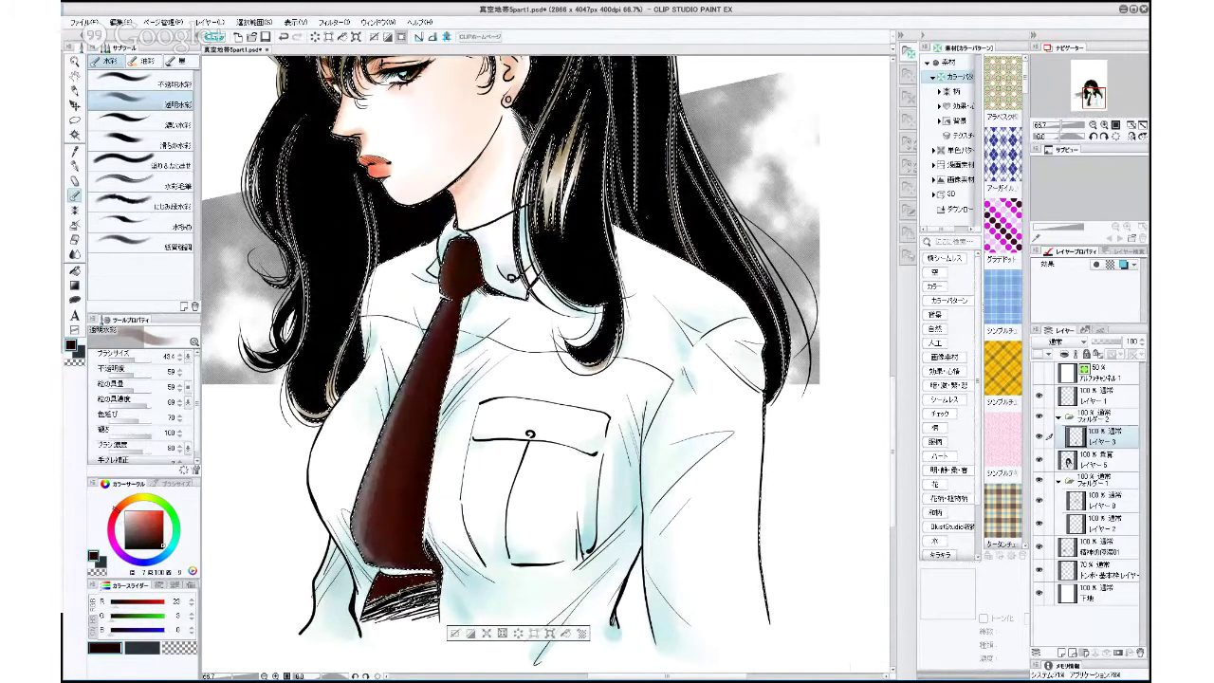
Clear the selection and paint the sketchy lower end of the tie with dark red-browns, enlarging the brush to 56.6.
key(ctrl+d)
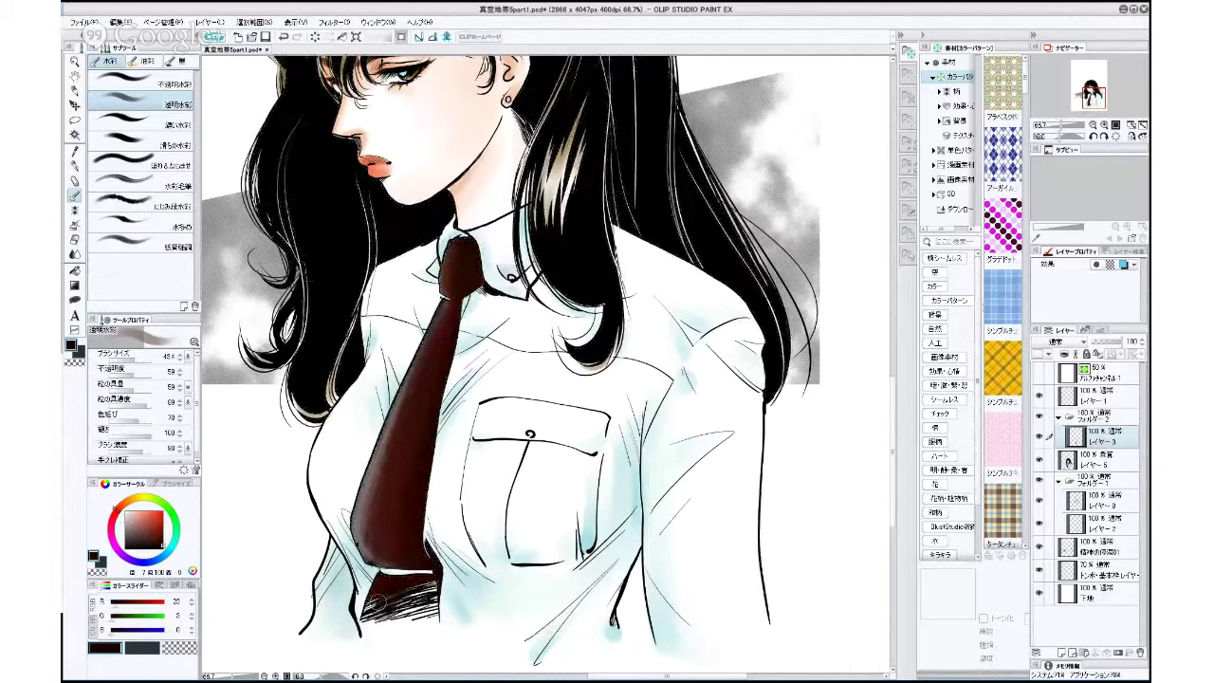
mouse_move(377, 601)
mouse_down()
mouse_move(432, 586)
mouse_move(373, 605)
mouse_move(426, 588)
mouse_move(411, 603)
mouse_move(420, 624)
mouse_move(424, 584)
mouse_move(374, 603)
mouse_move(429, 585)
mouse_move(372, 603)
mouse_move(409, 589)
mouse_move(419, 626)
mouse_up()
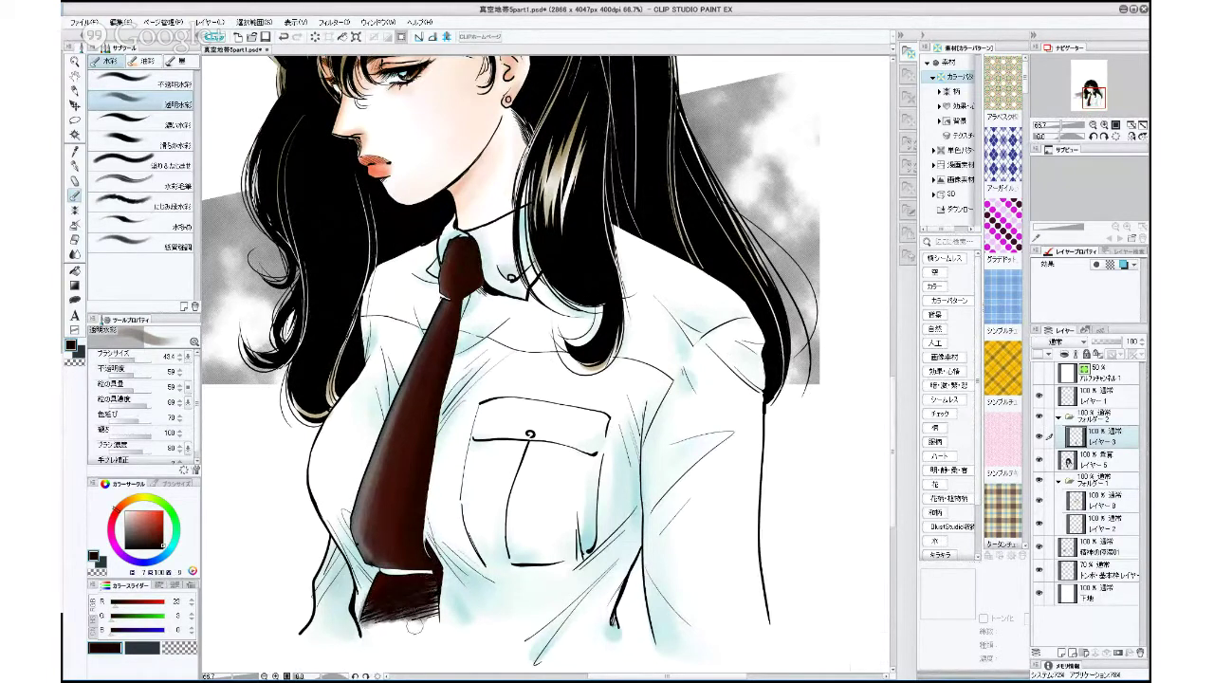
click(137, 356)
click(162, 527)
mouse_move(416, 589)
mouse_down()
mouse_move(162, 544)
mouse_move(424, 582)
mouse_move(415, 601)
mouse_move(429, 582)
mouse_move(422, 602)
mouse_move(422, 586)
mouse_move(380, 610)
mouse_move(381, 596)
mouse_move(424, 609)
mouse_move(435, 592)
mouse_move(431, 609)
mouse_move(407, 619)
mouse_move(375, 609)
mouse_move(393, 609)
mouse_move(366, 630)
mouse_move(412, 608)
mouse_move(402, 623)
mouse_move(420, 630)
mouse_move(405, 597)
mouse_up()
alt+click(421, 600)
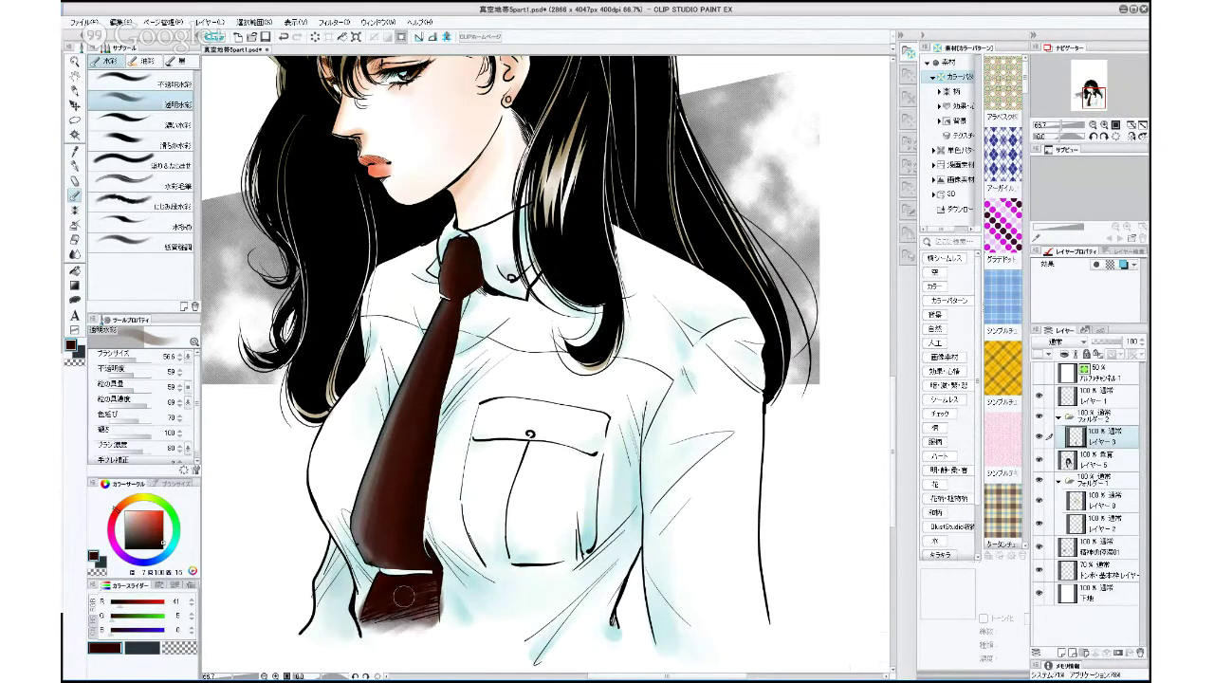
Erase the colour spilling past the tie's lower end, using the soft eraser enlarged to size 96.0.
click(74, 239)
click(142, 105)
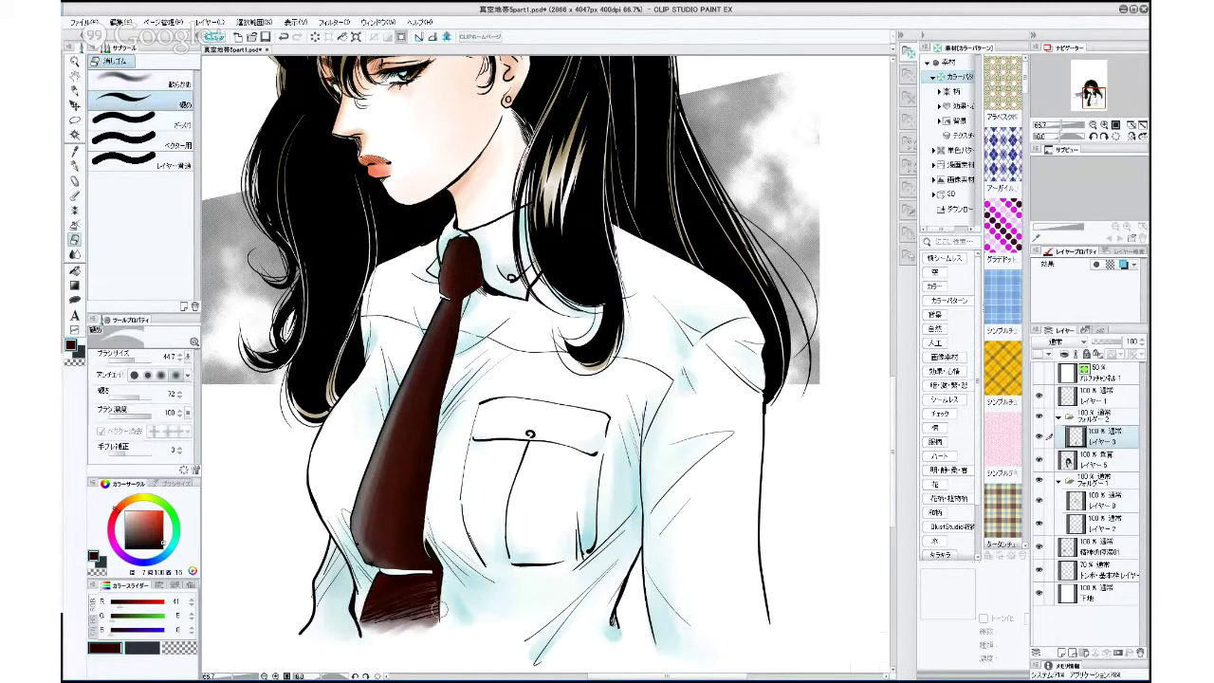
click(76, 226)
click(76, 240)
click(128, 83)
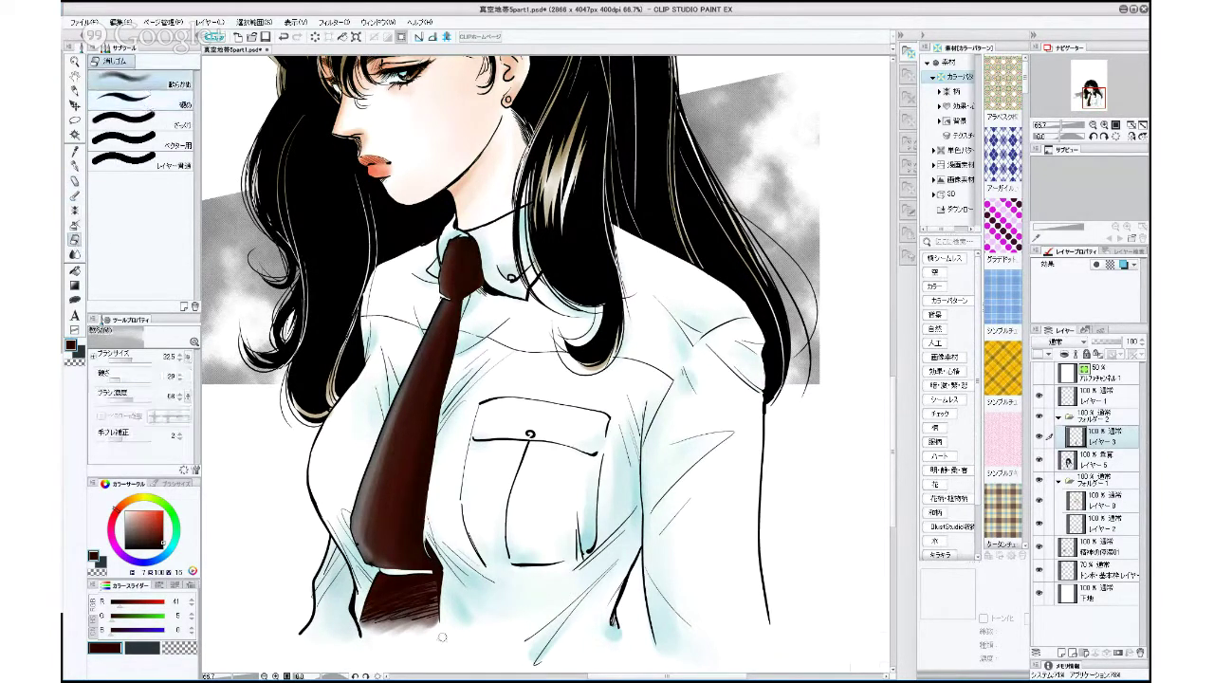
drag(130, 359, 140, 359)
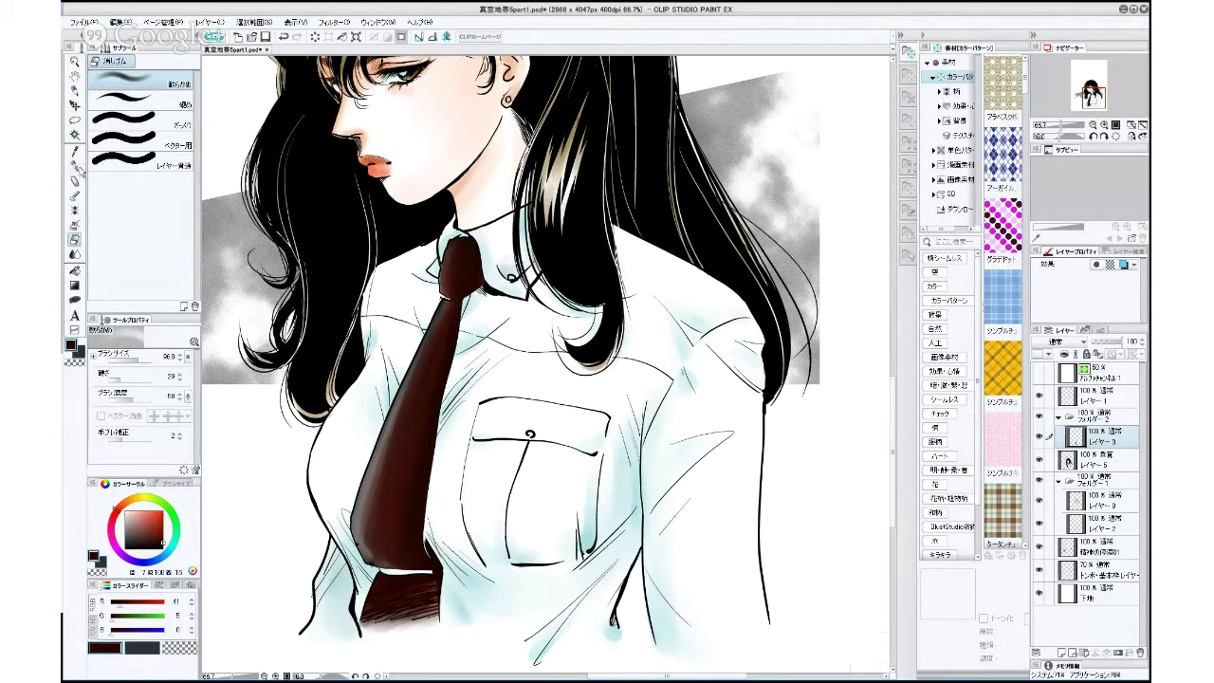
Clean up small colour spills around the tie with the hard eraser at size 6.8.
click(80, 165)
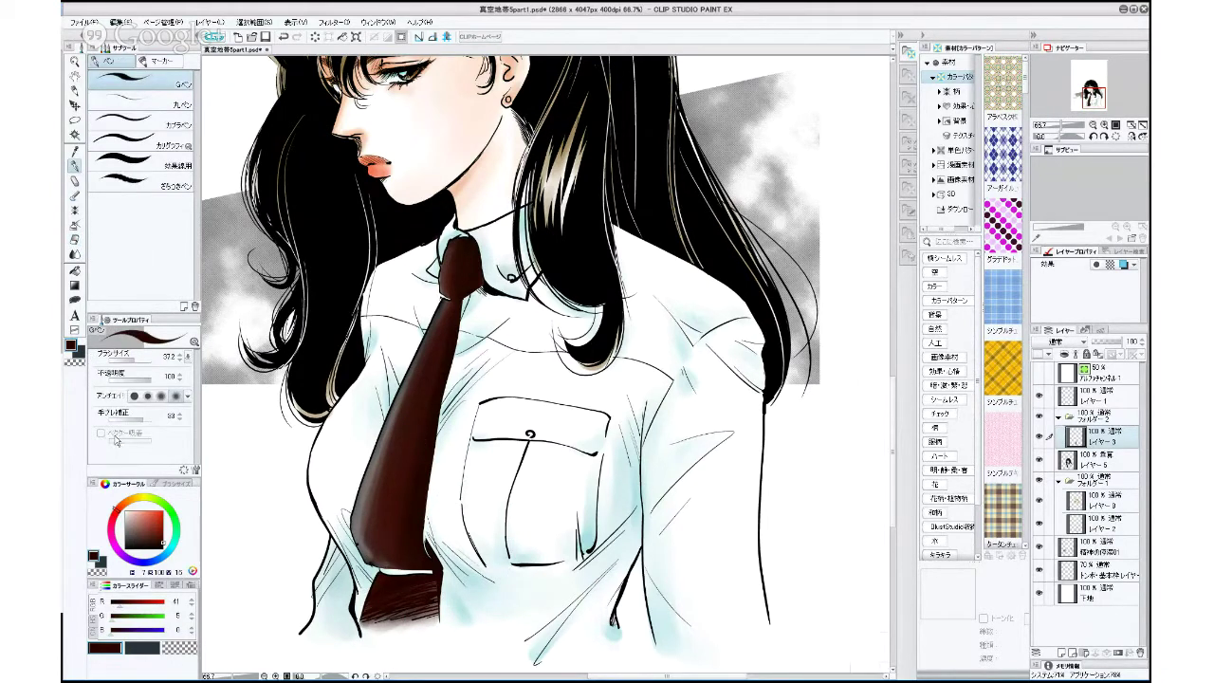
click(76, 240)
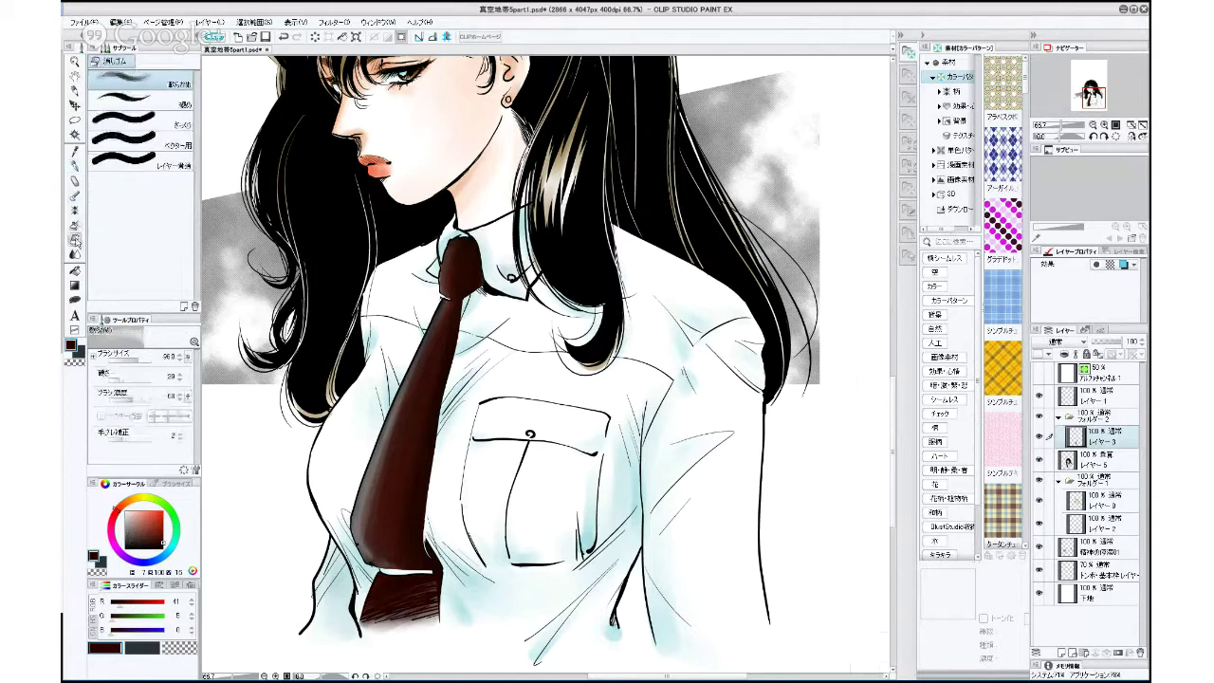
click(125, 102)
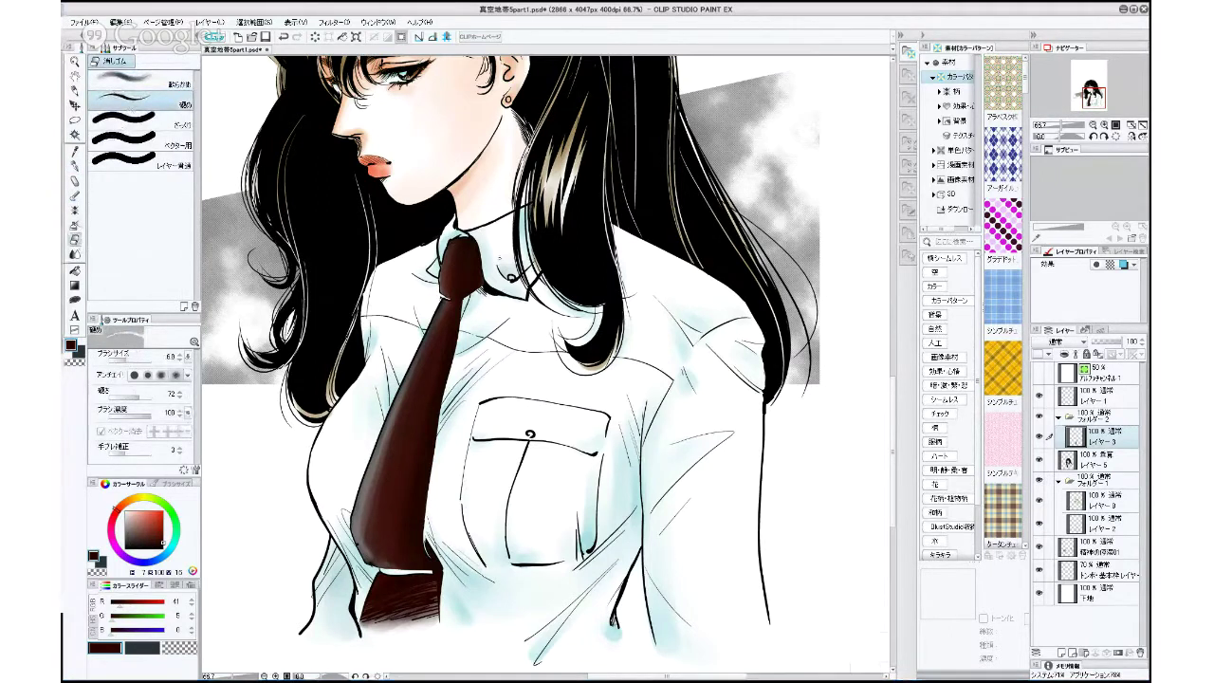
scroll(500, 262, down, 2)
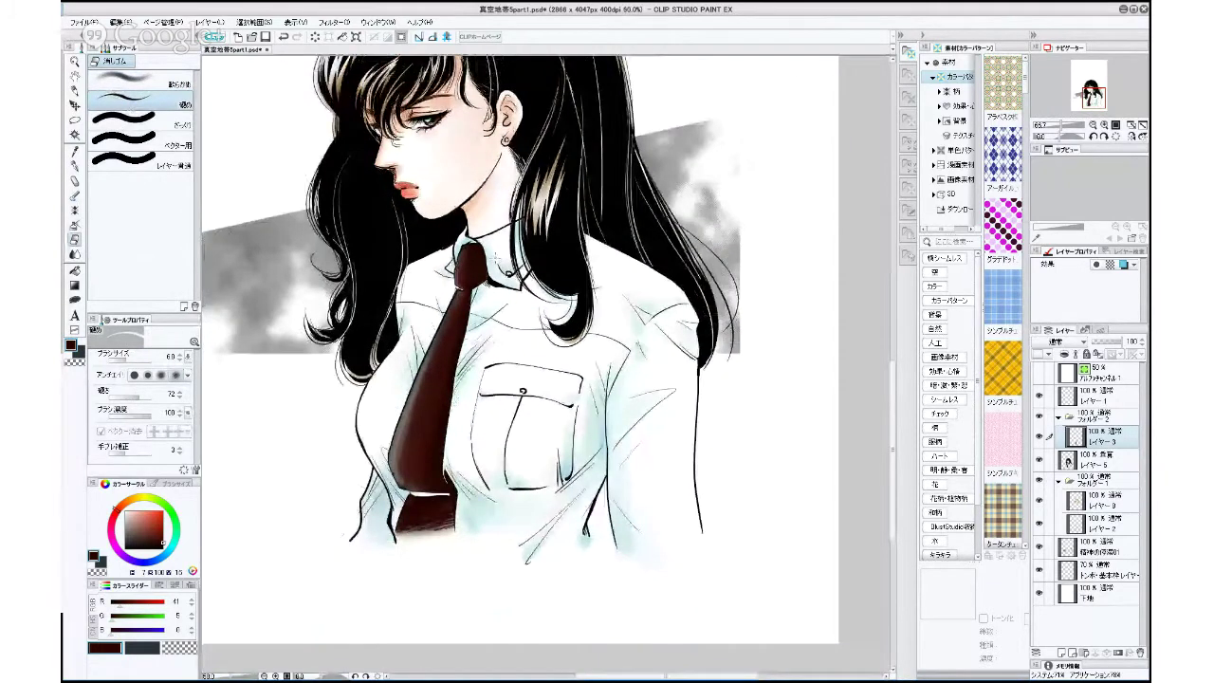
key(ctrl+alt+0)
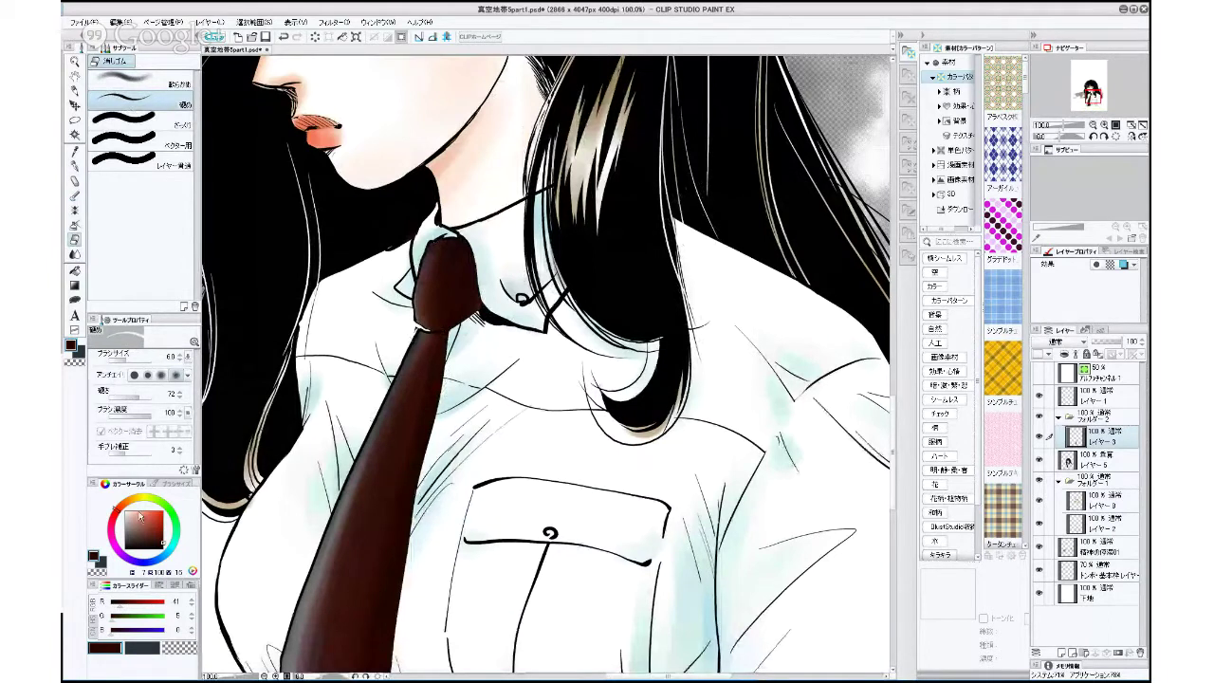
Redraw the line under the tie knot in black with the G-pen at size 7.8.
click(75, 165)
drag(135, 542, 124, 550)
drag(122, 361, 99, 358)
drag(415, 332, 432, 326)
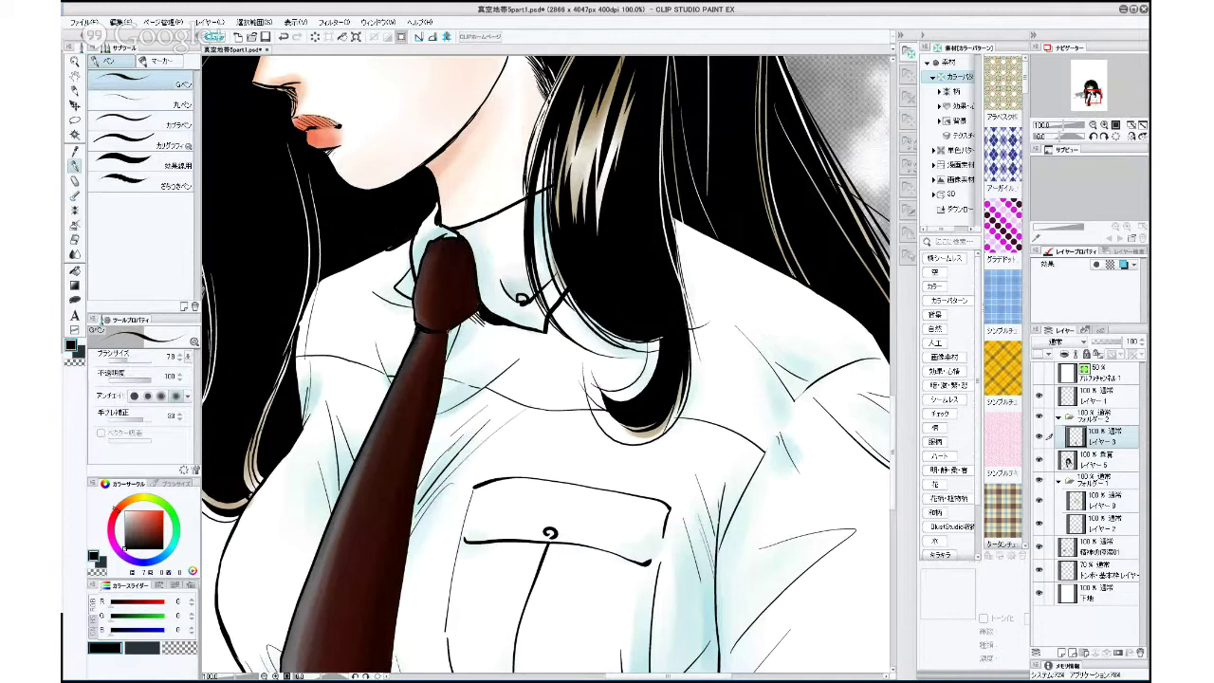
Inspect the shirt shading and the tie from the collar to its lower end.
alt+click(449, 356)
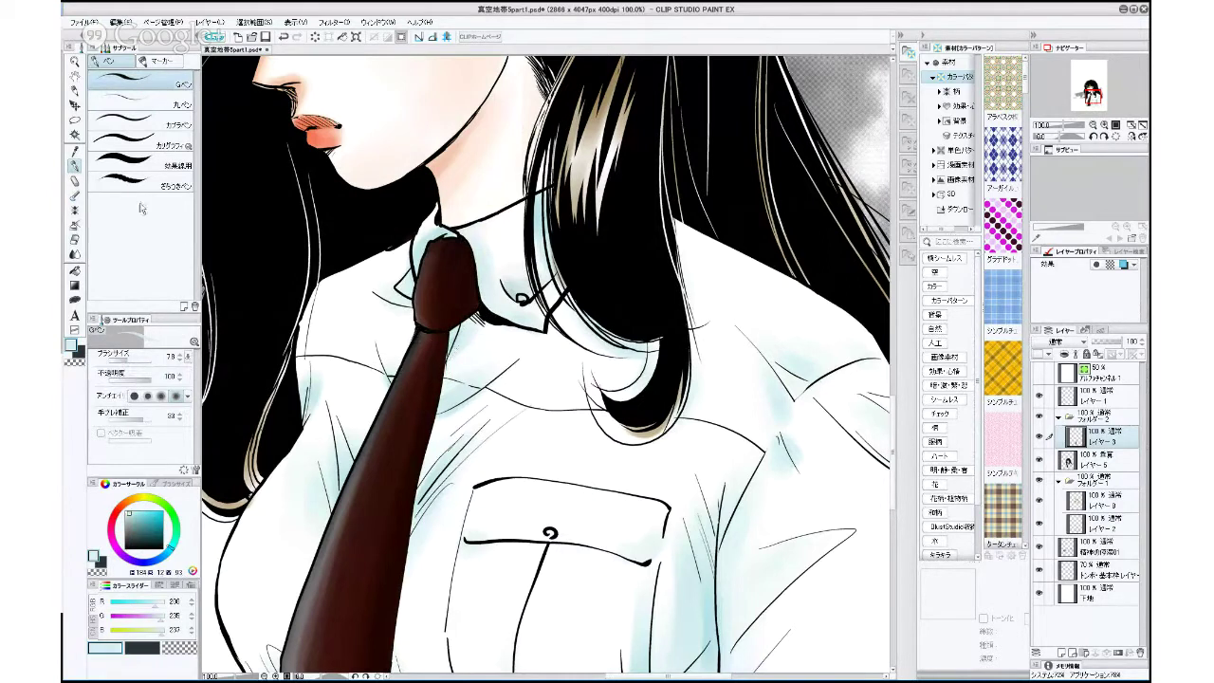
click(76, 198)
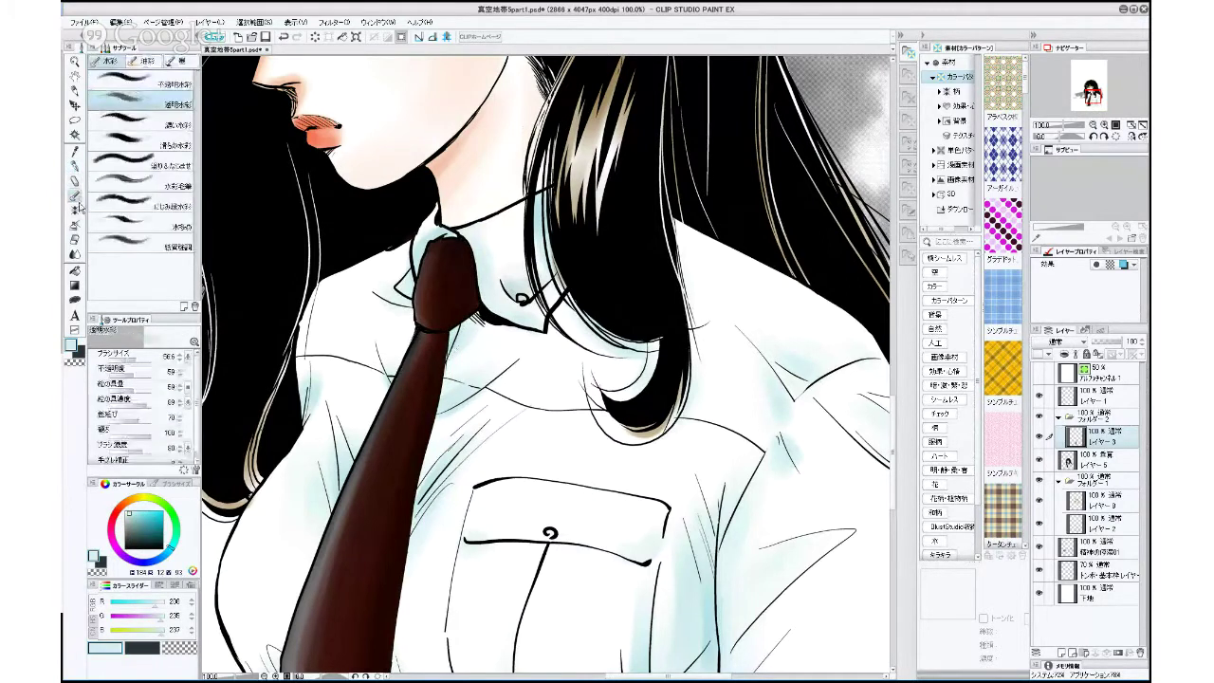
click(76, 237)
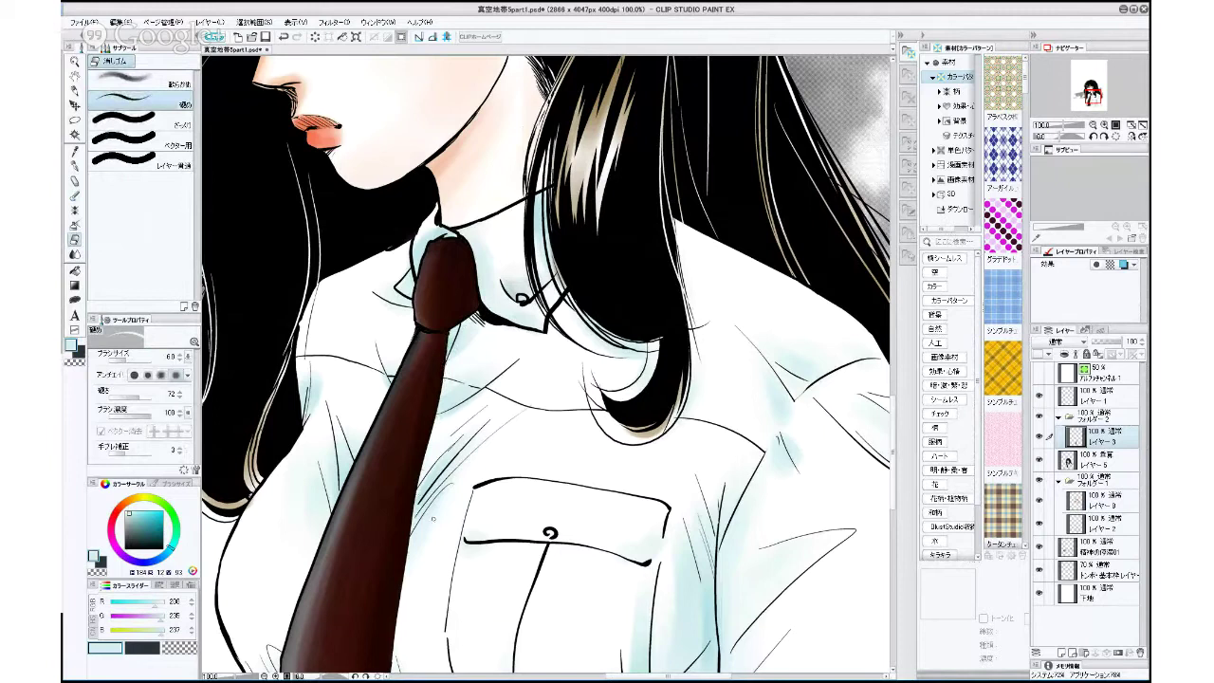
scroll(438, 512, down, 2)
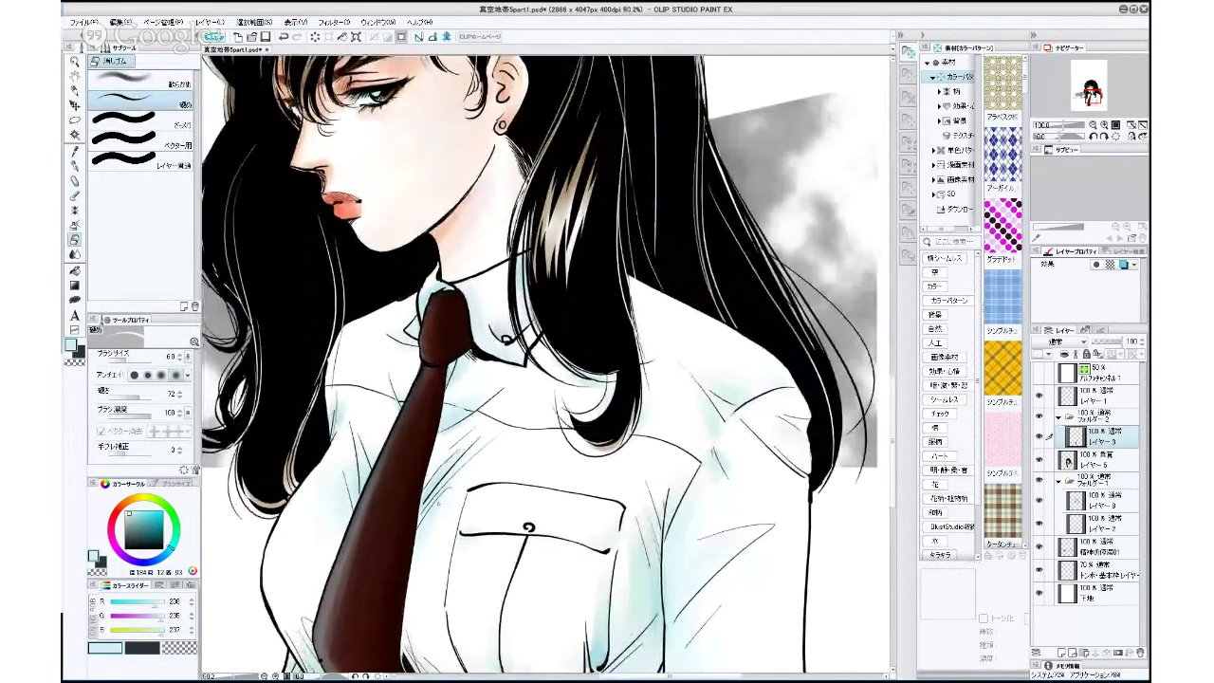
scroll(437, 508, up, 4)
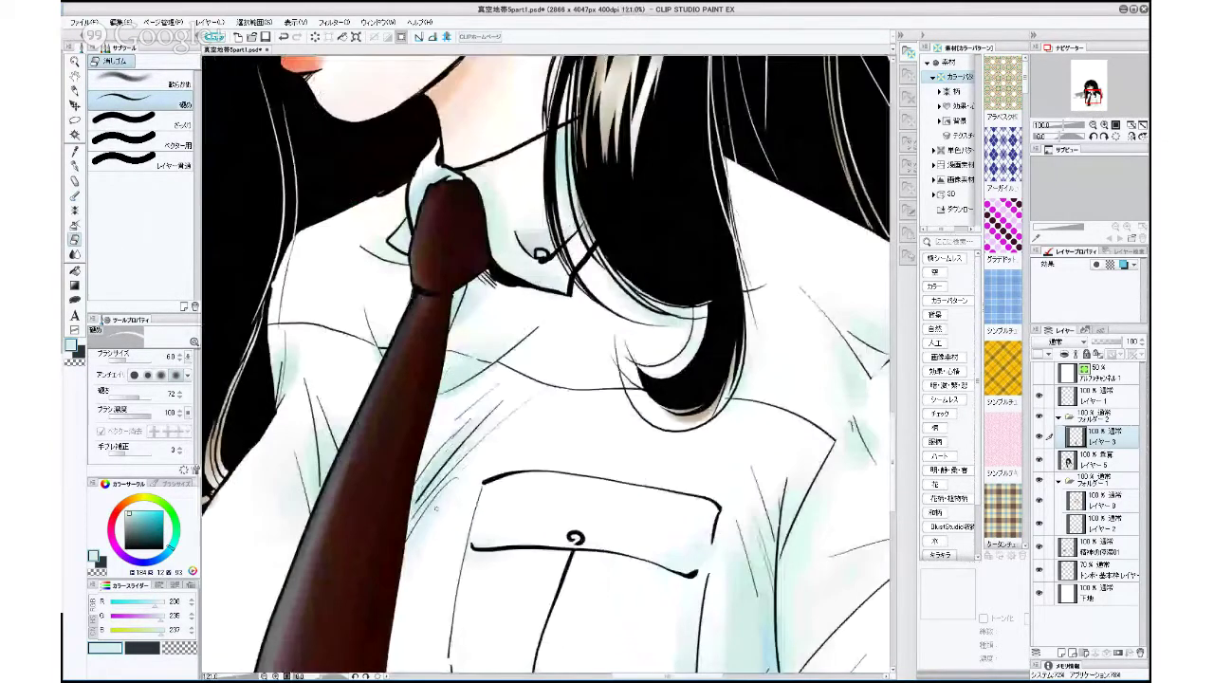
scroll(435, 508, down, 1)
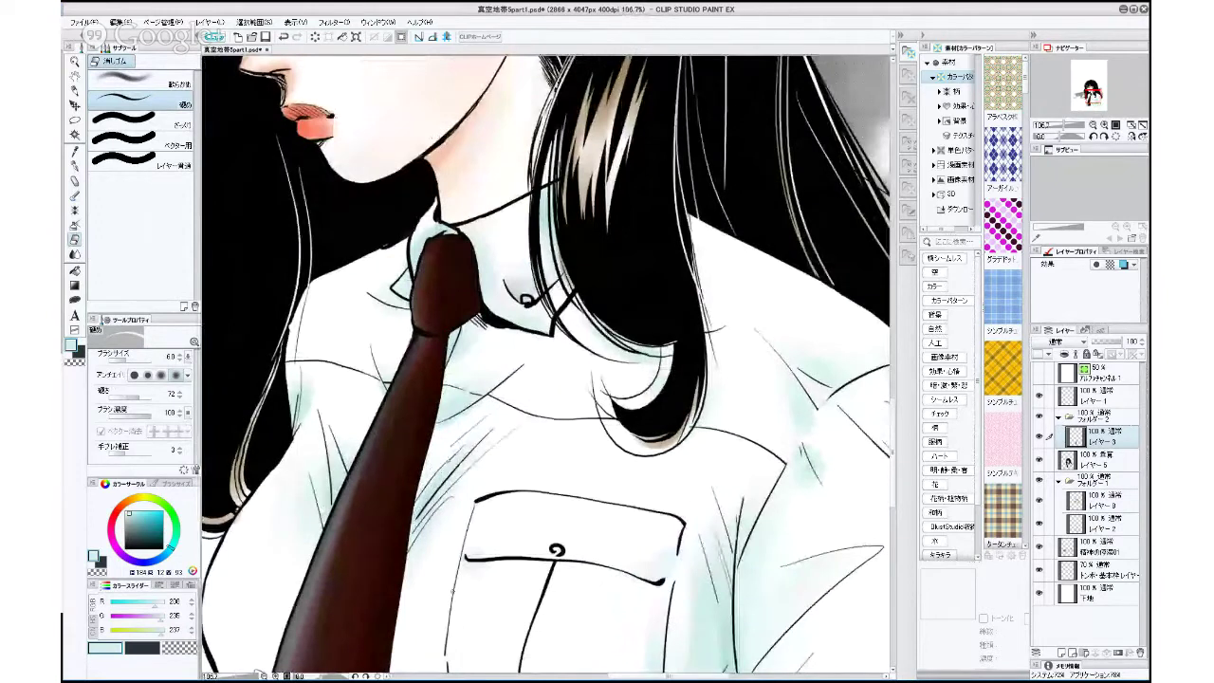
drag(452, 590, 475, 389)
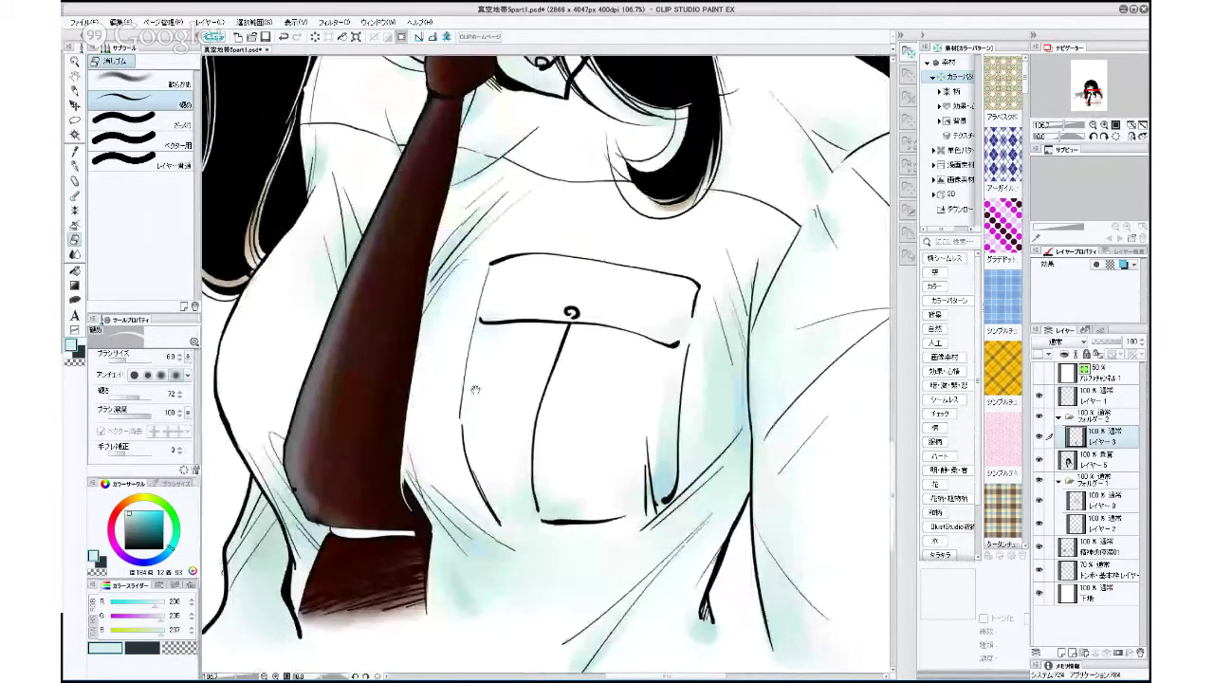
scroll(475, 389, down, 3)
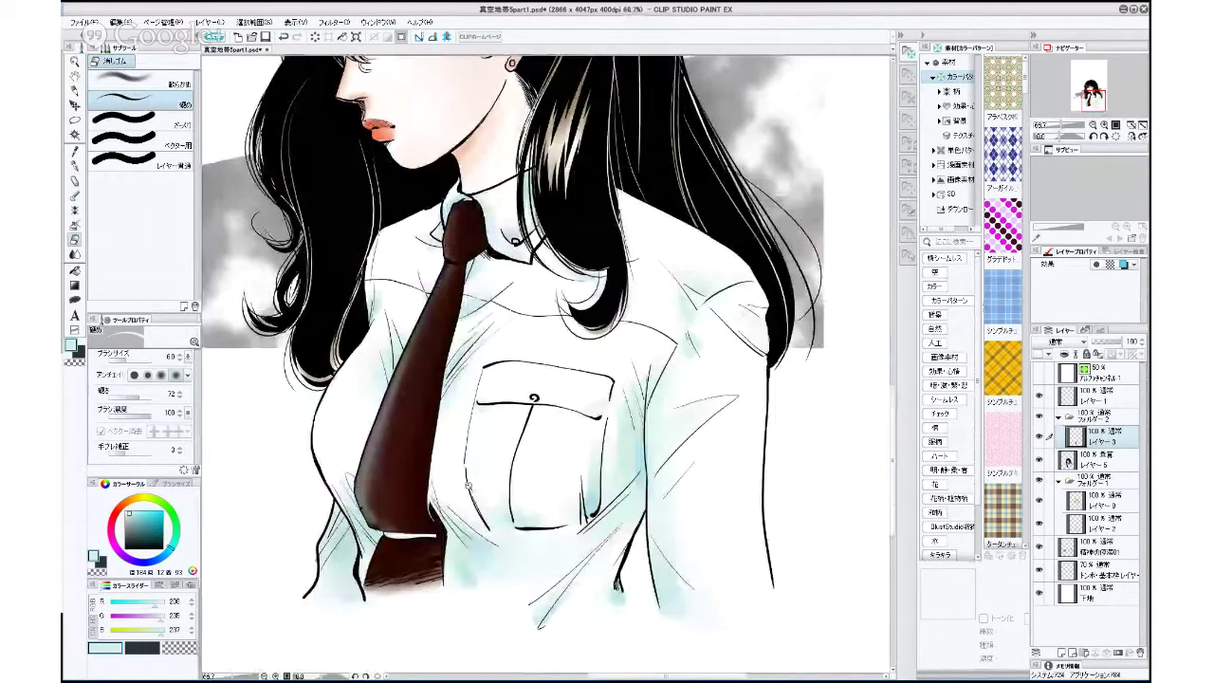
scroll(468, 486, up, 2)
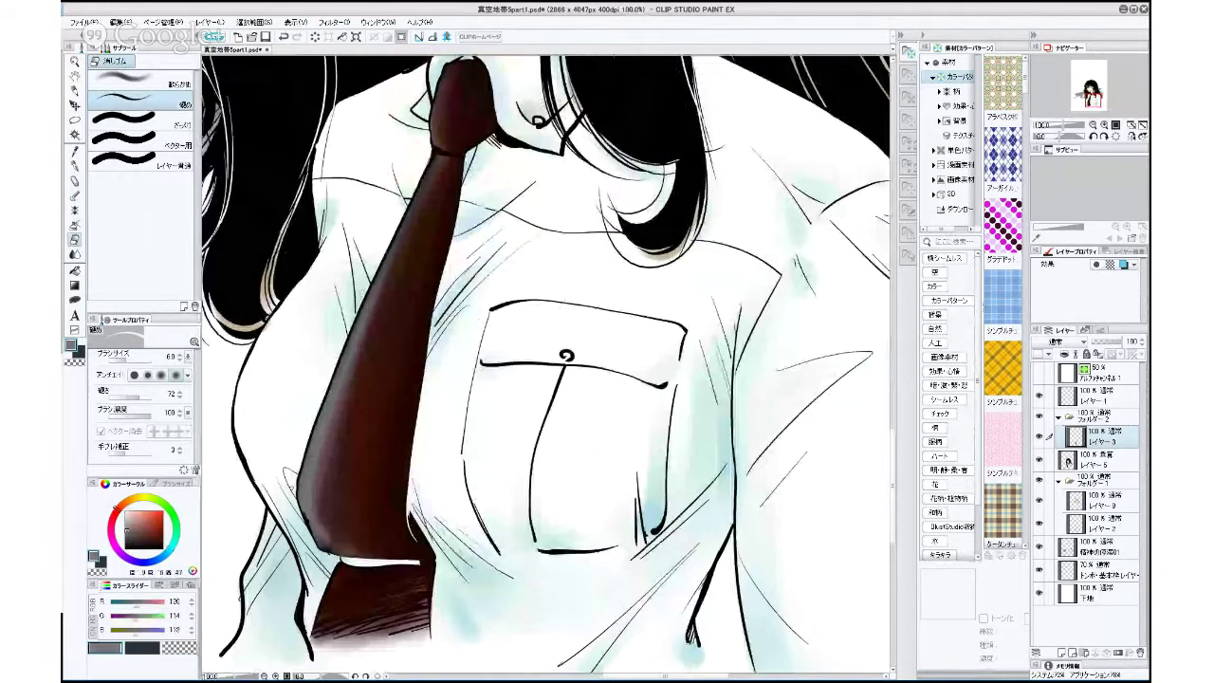
Touch up the tie's outer edge with greys sampled from the canvas, using a smaller transparent watercolour brush.
click(75, 196)
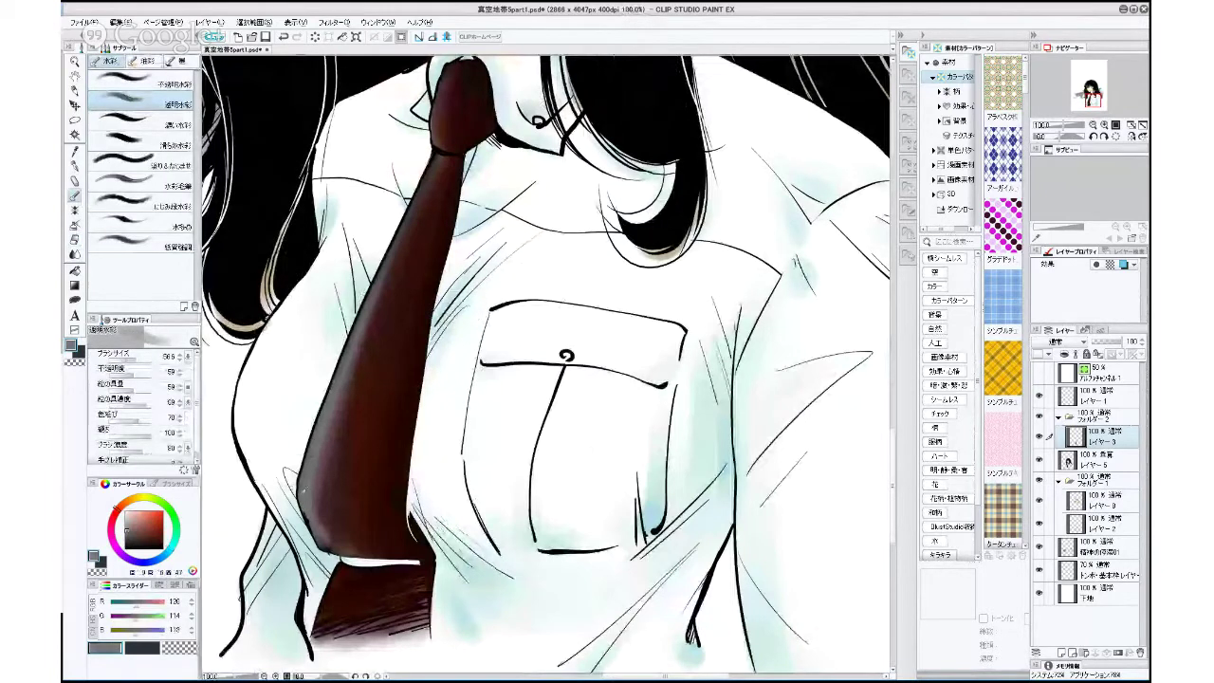
alt+click(241, 438)
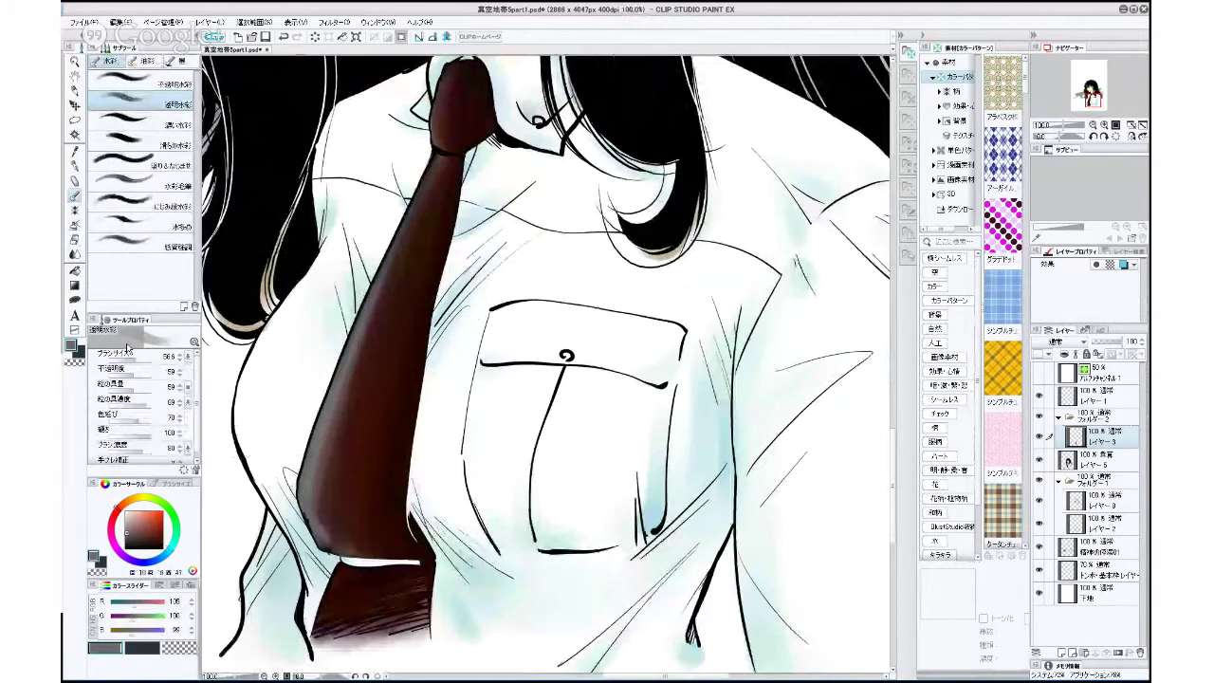
click(128, 355)
alt+click(318, 536)
drag(317, 533, 306, 500)
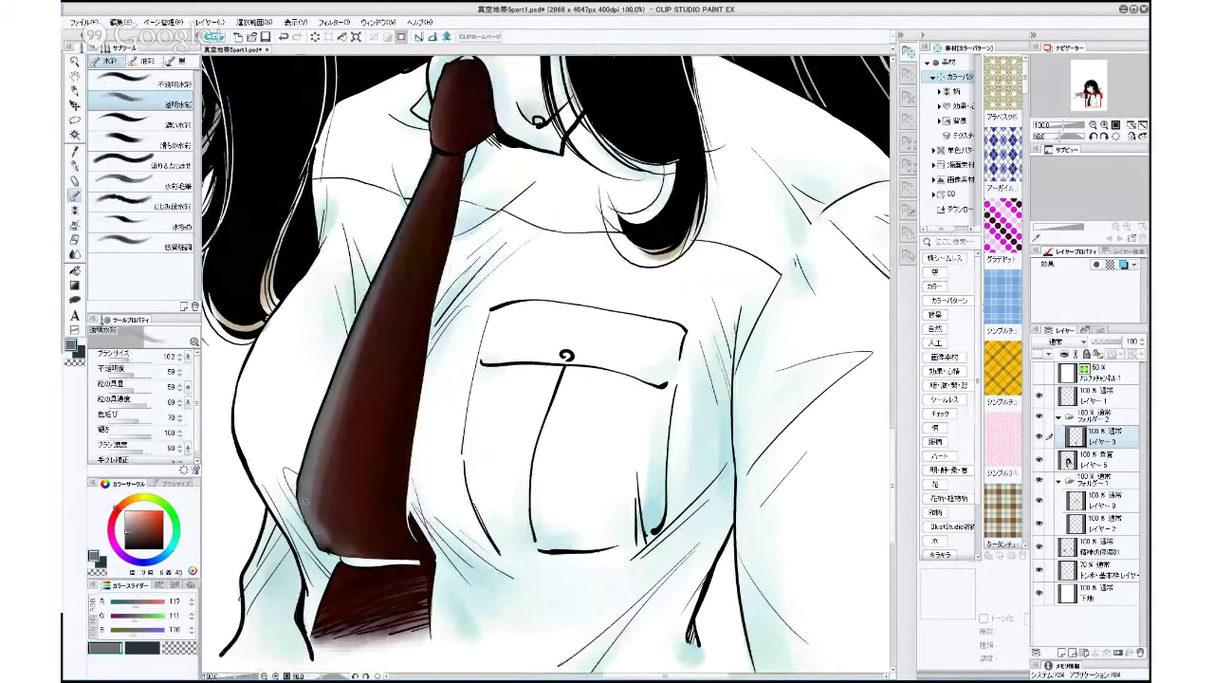
drag(464, 478, 398, 532)
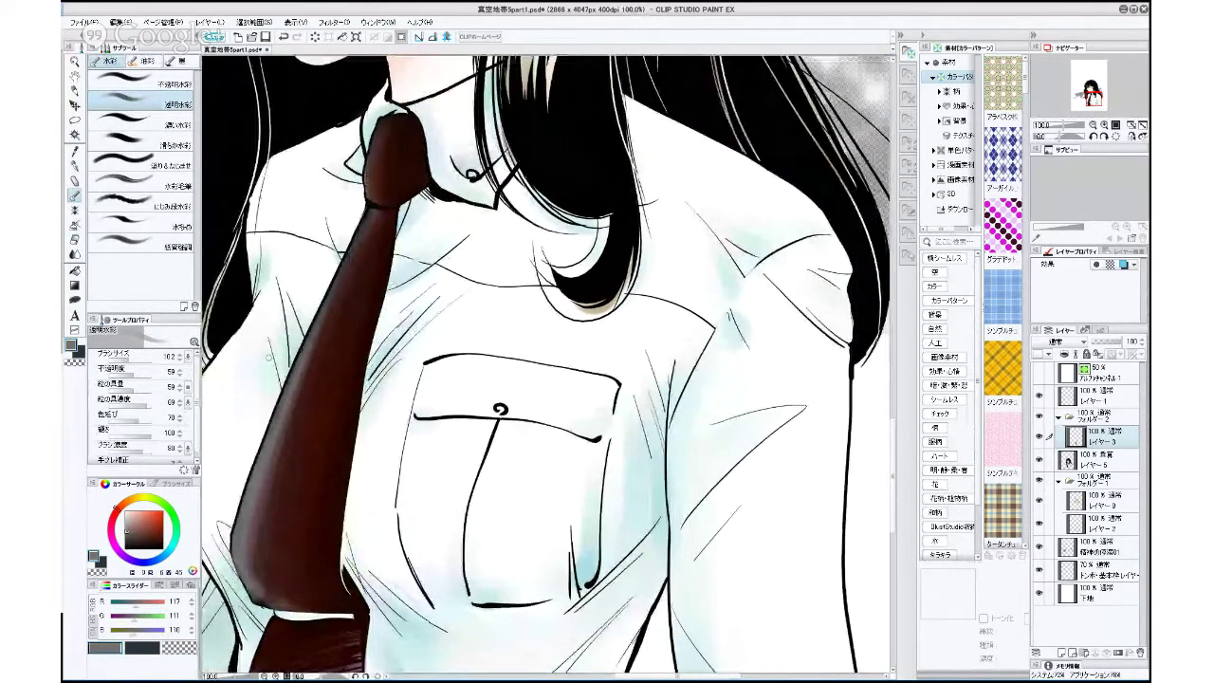
Clean up the colour along the tie's inner edge down to its lower end, using the soft eraser at size 56.6.
key(e)
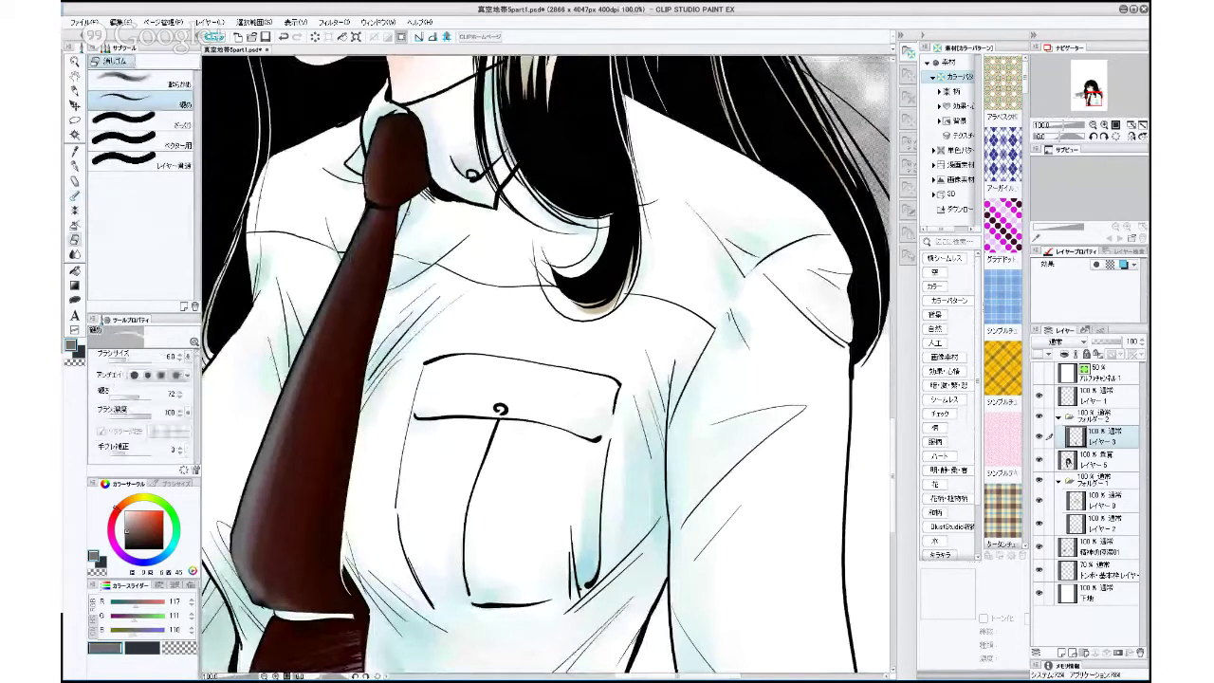
drag(124, 360, 133, 365)
click(157, 84)
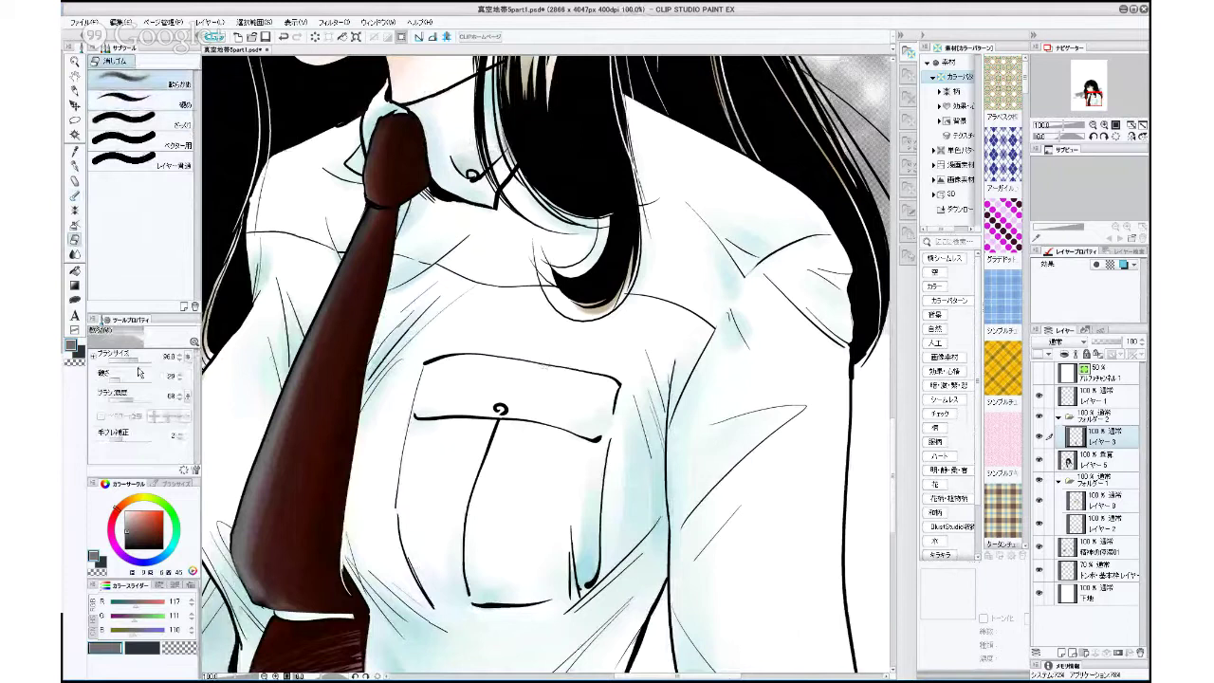
drag(411, 211, 384, 319)
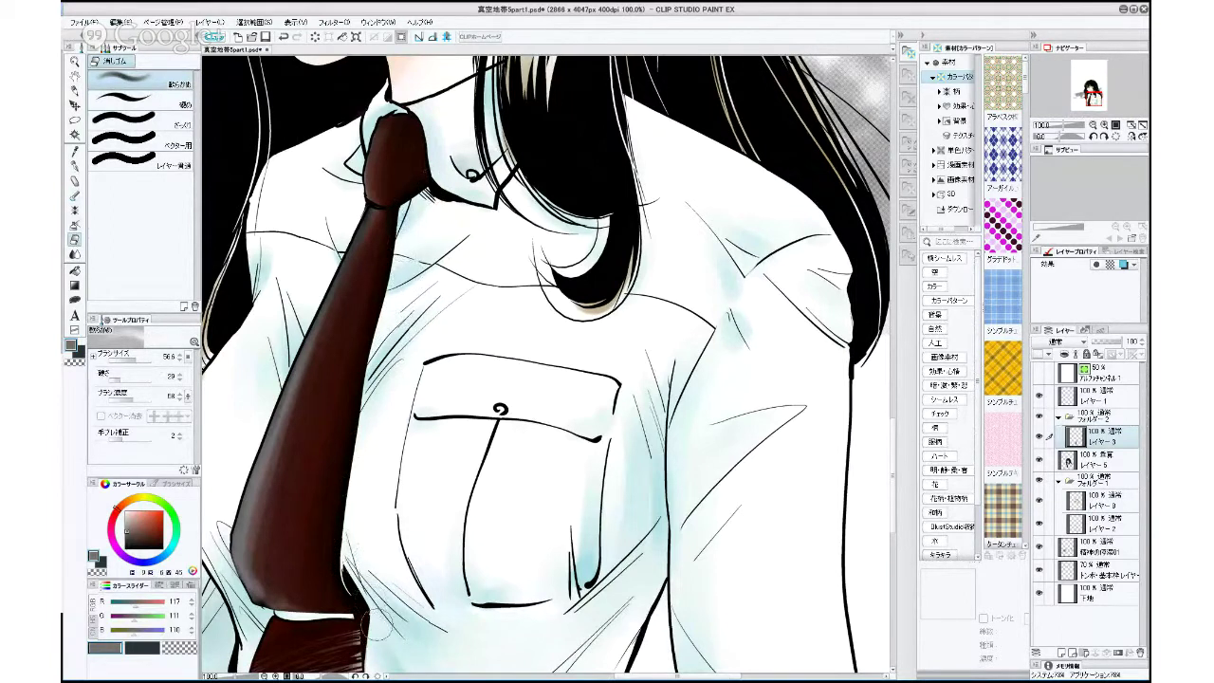
key(x)
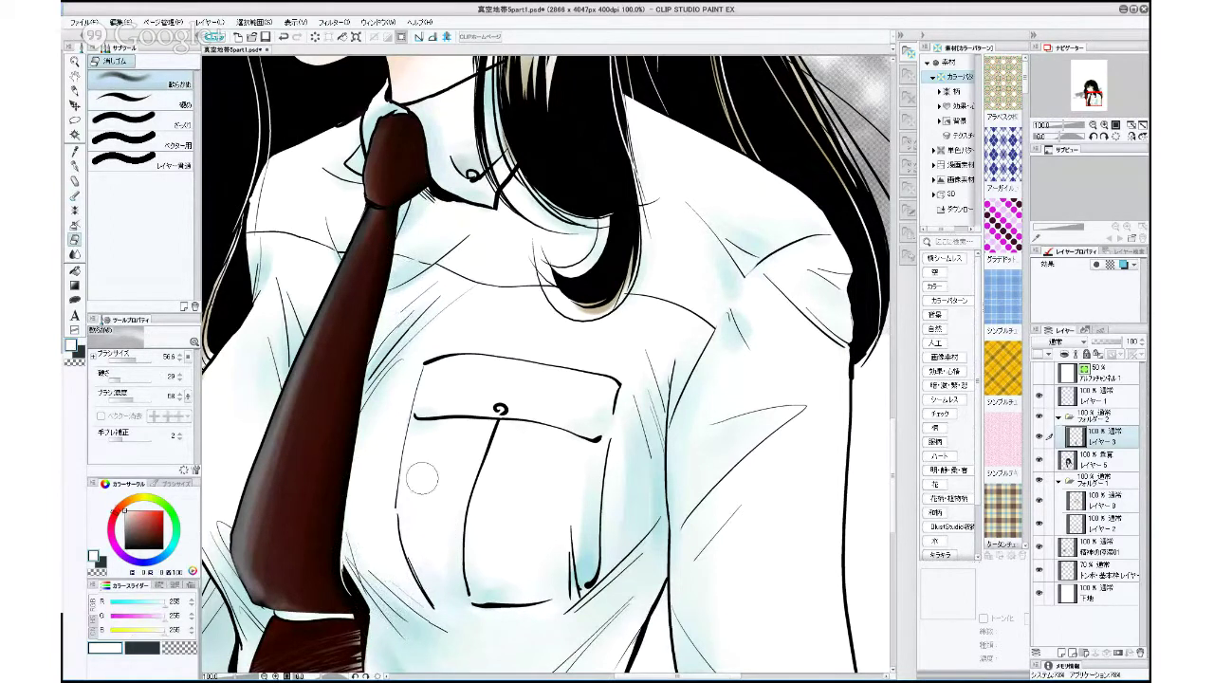
click(283, 36)
Add a new raster layer above the tie's colour layer for tinting the black hair.
scroll(445, 503, down, 2)
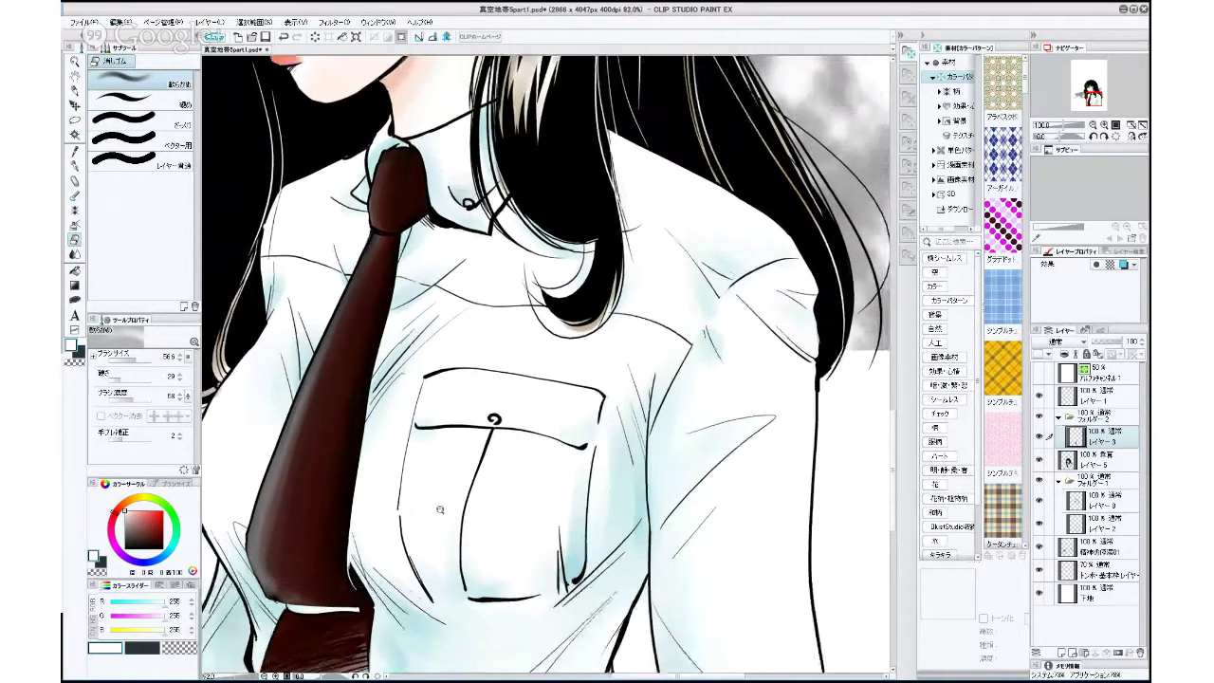
drag(482, 462, 585, 561)
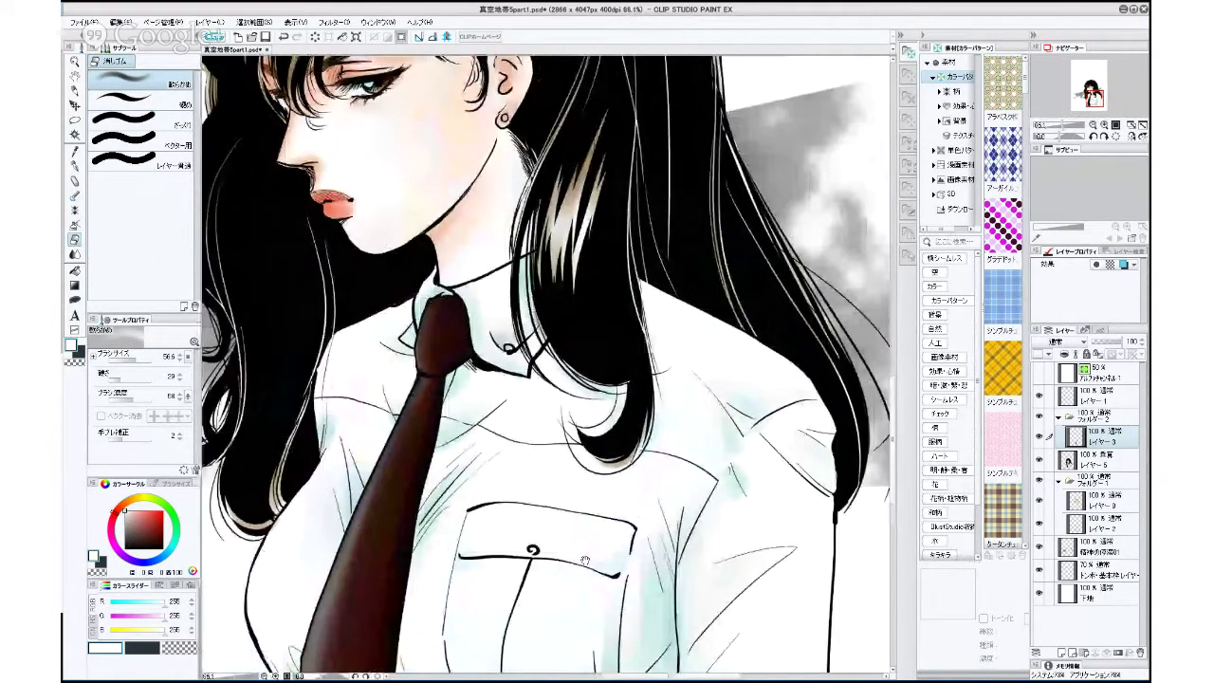
scroll(585, 561, down, 1)
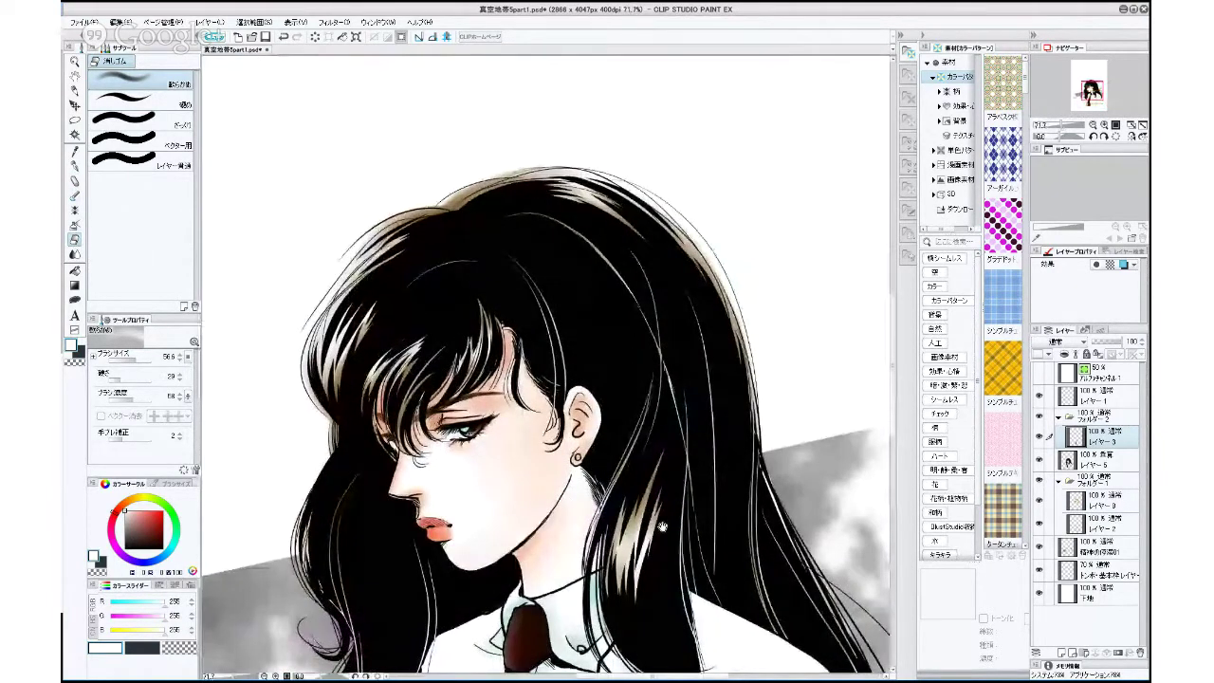
scroll(662, 526, up, 1)
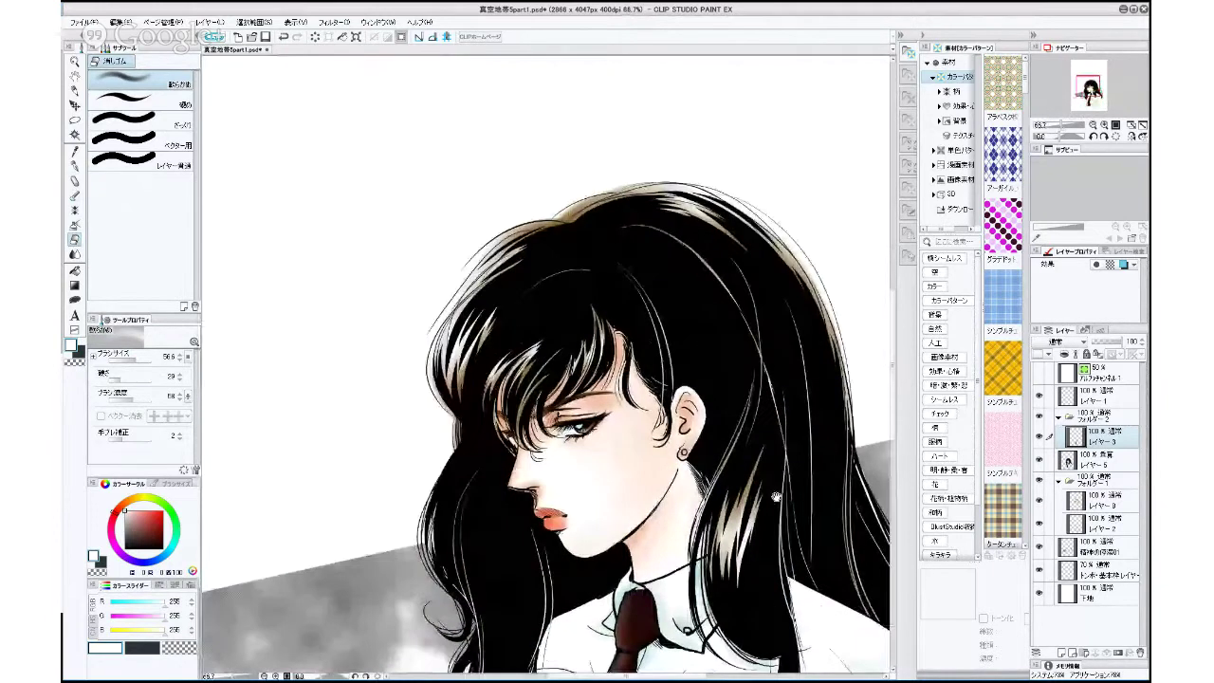
click(1061, 654)
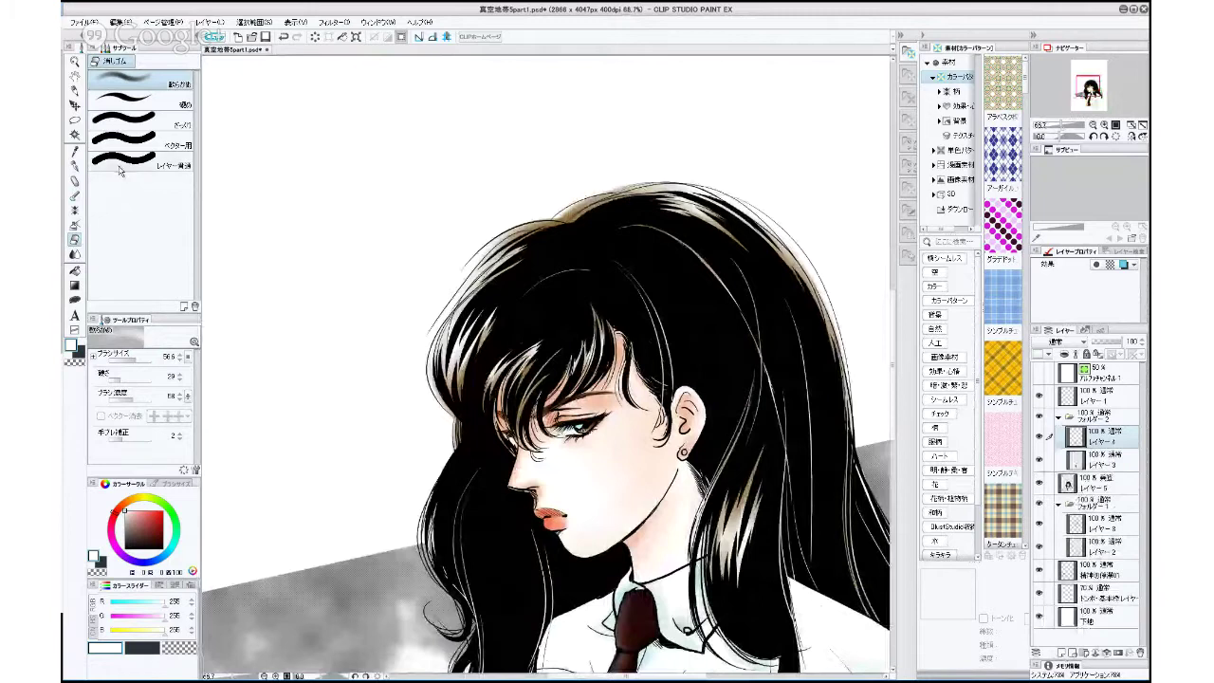
click(75, 163)
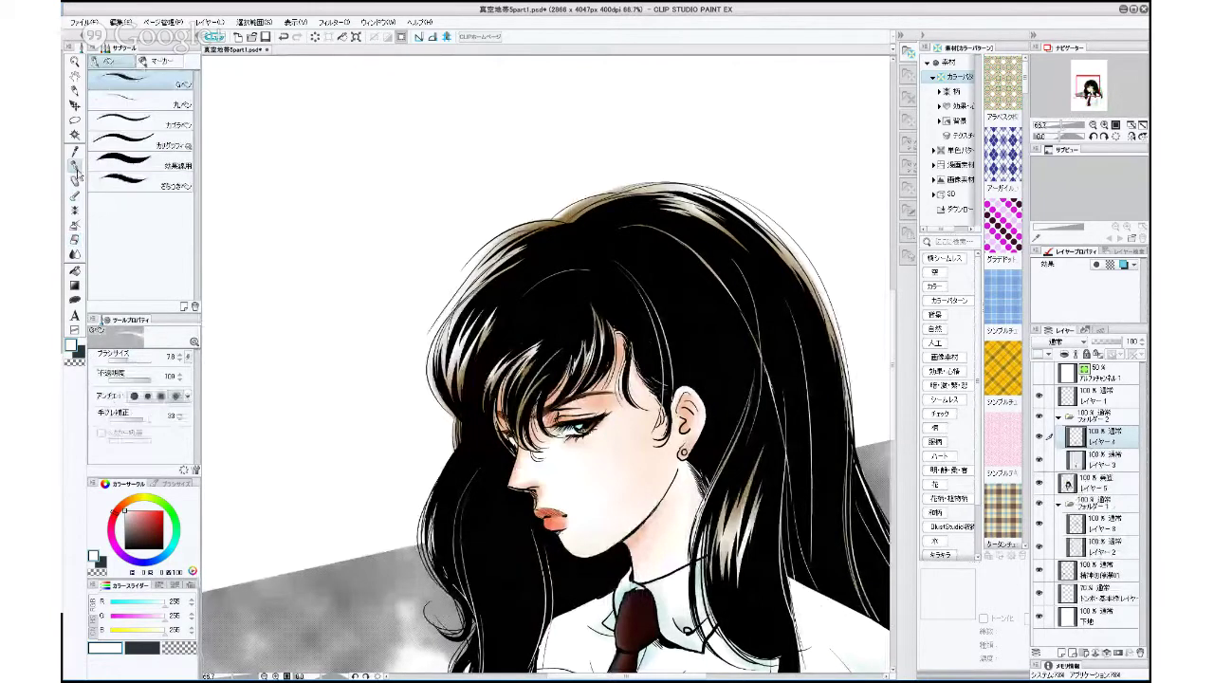
Tint the black hair above the fringe brown with the transparent watercolour brush enlarged to size 109.5.
click(75, 198)
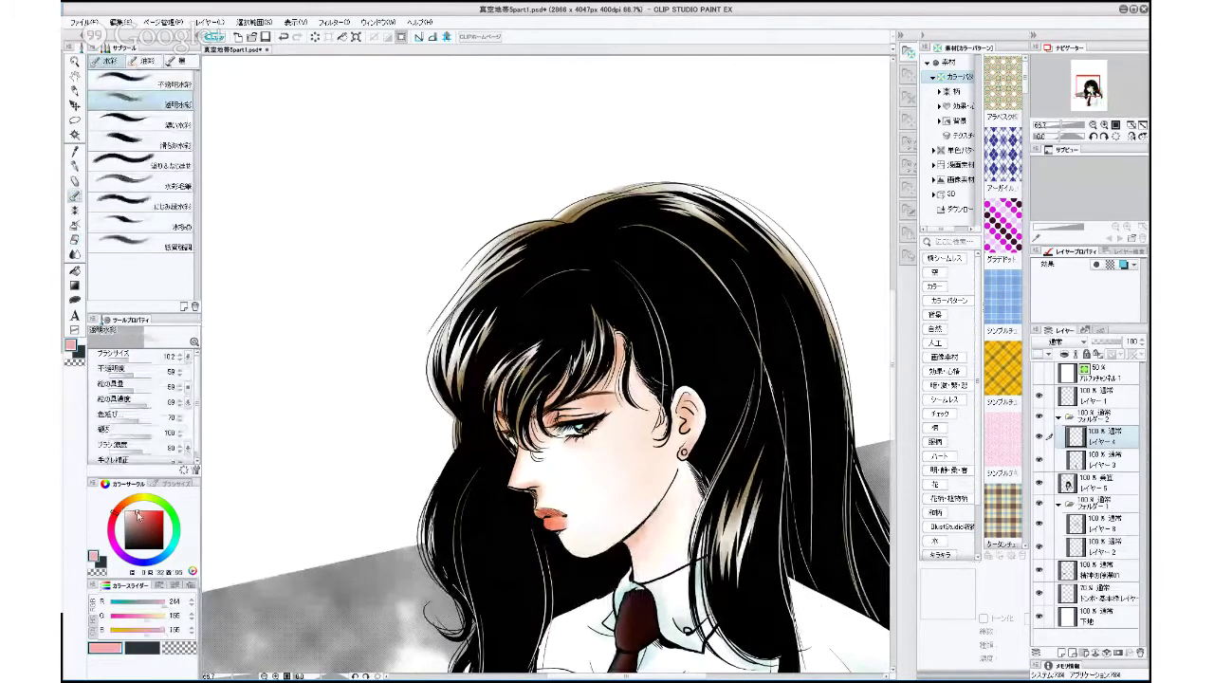
click(142, 85)
click(149, 96)
click(161, 536)
click(127, 502)
drag(158, 534, 157, 525)
click(126, 502)
click(158, 529)
click(160, 531)
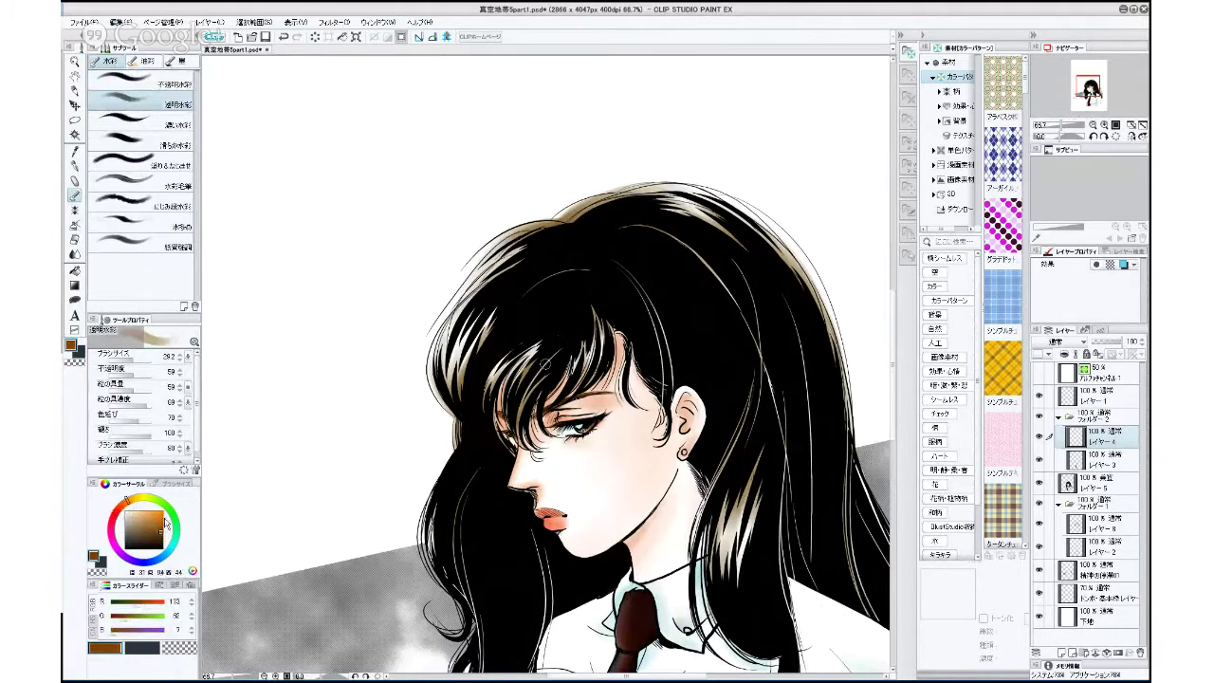
drag(134, 359, 140, 359)
drag(574, 275, 511, 288)
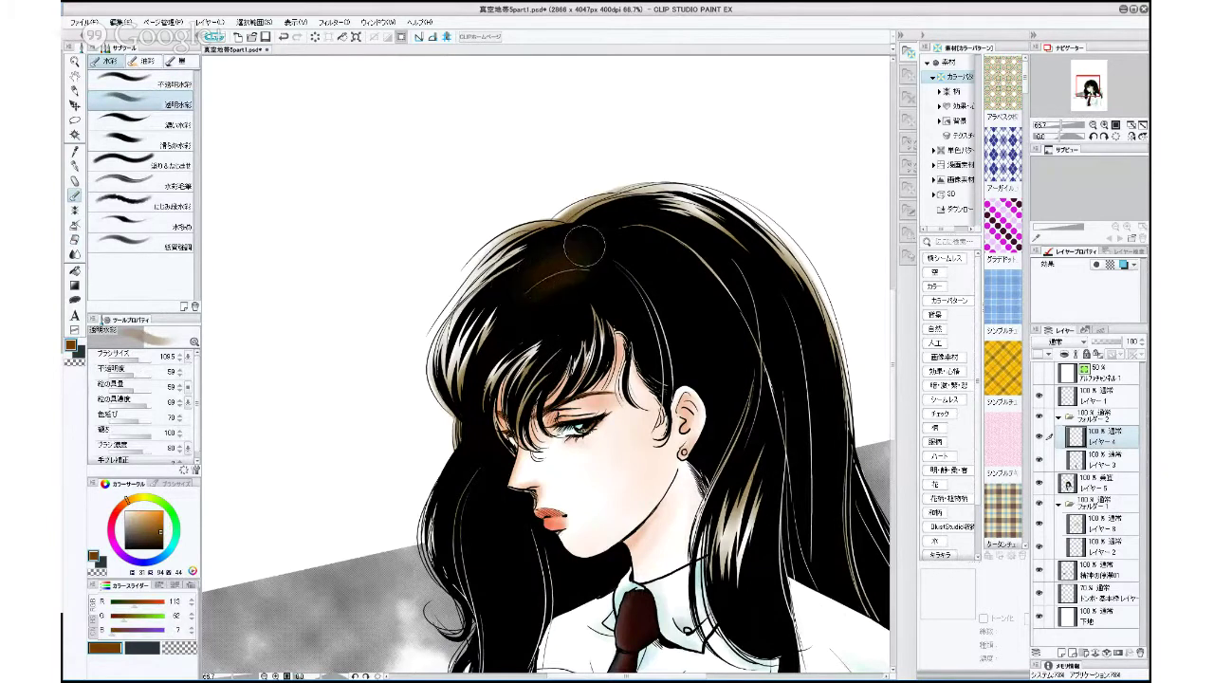
Choose a slightly duller, darker brown and extend the tint from the crown down towards the fringe.
click(163, 536)
click(147, 518)
click(157, 529)
click(155, 534)
mouse_move(529, 281)
mouse_down()
mouse_move(583, 275)
mouse_move(541, 313)
mouse_move(569, 295)
mouse_move(557, 322)
mouse_move(587, 273)
mouse_move(540, 323)
mouse_up()
Paint long pale cream highlight strands sweeping down the front of the fringe, using the watercolour brush at size 22.5.
click(131, 359)
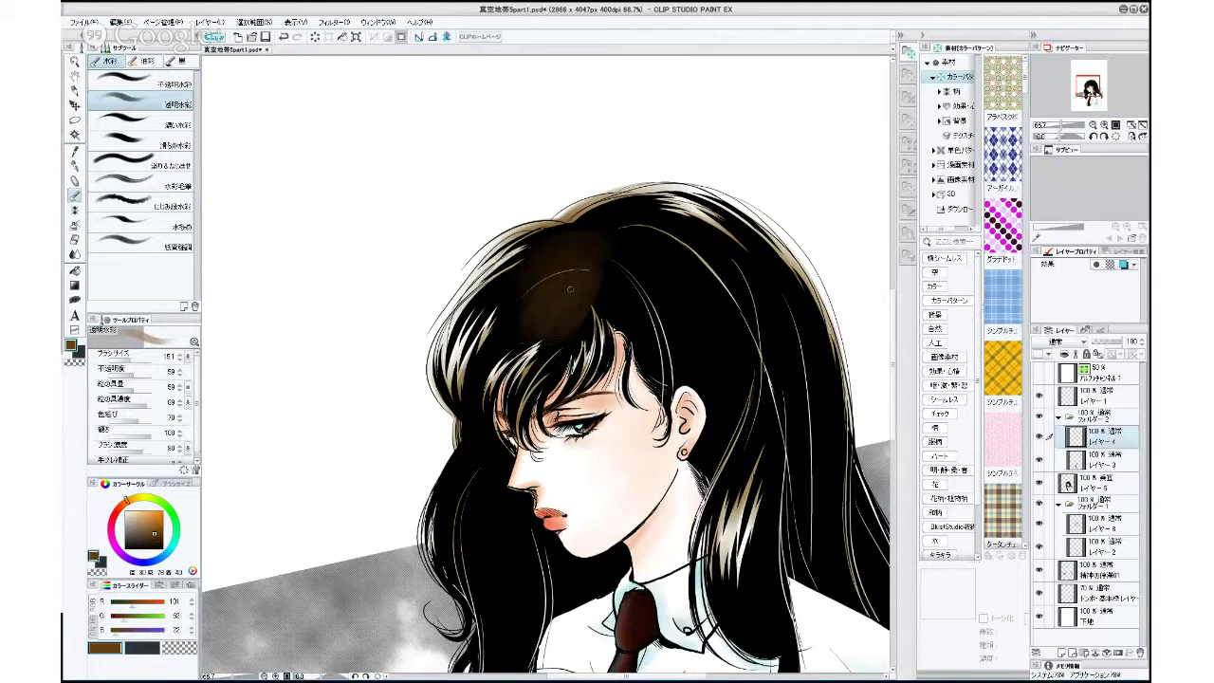
drag(139, 530, 135, 513)
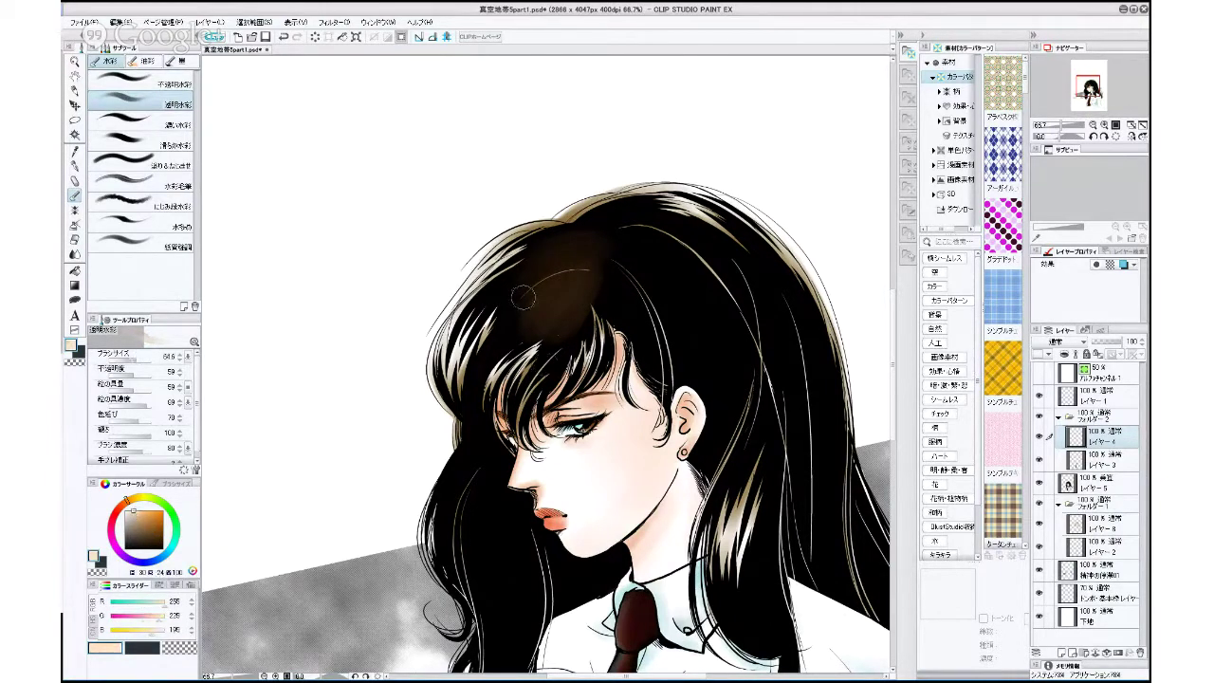
click(138, 360)
click(133, 356)
click(1039, 438)
click(1040, 438)
mouse_move(564, 282)
mouse_down()
mouse_move(488, 394)
mouse_move(494, 431)
mouse_up()
drag(537, 299, 481, 427)
mouse_move(488, 356)
mouse_down()
mouse_move(483, 438)
mouse_move(502, 451)
mouse_up()
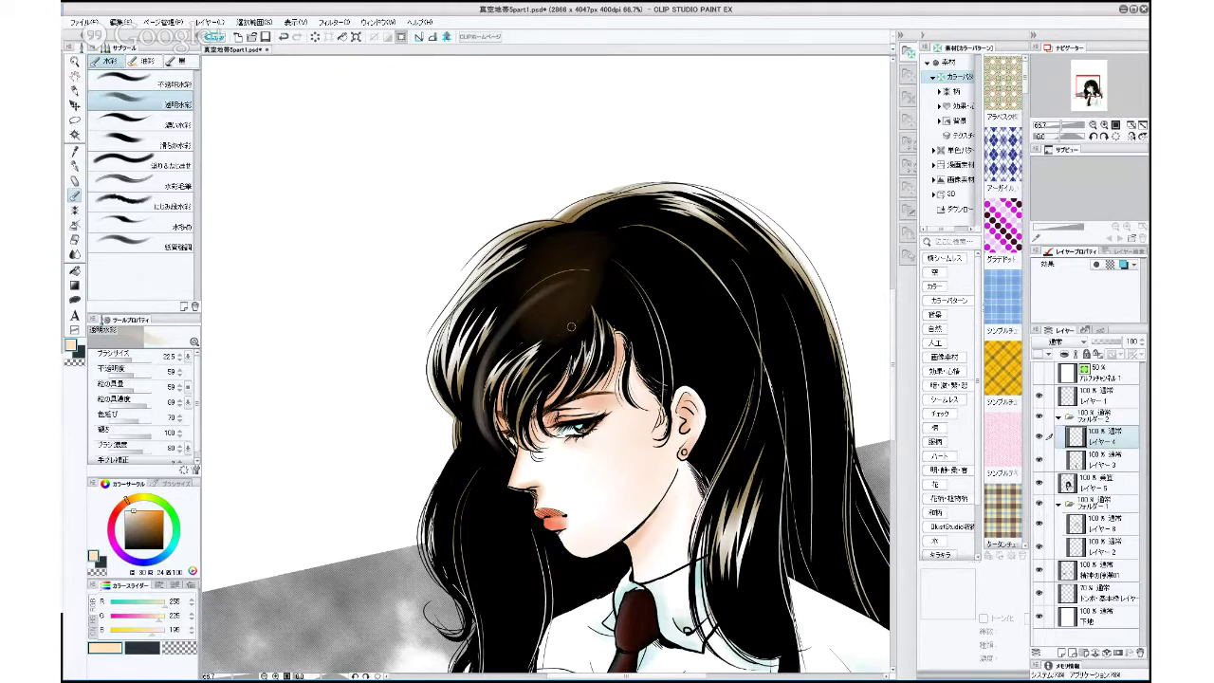
Add short cream highlight strands to the middle of the fringe and its outer edge.
mouse_move(572, 313)
mouse_down()
mouse_move(548, 384)
mouse_move(559, 375)
mouse_up()
drag(573, 320, 554, 384)
mouse_move(462, 309)
mouse_down()
mouse_move(544, 260)
mouse_move(464, 317)
mouse_up()
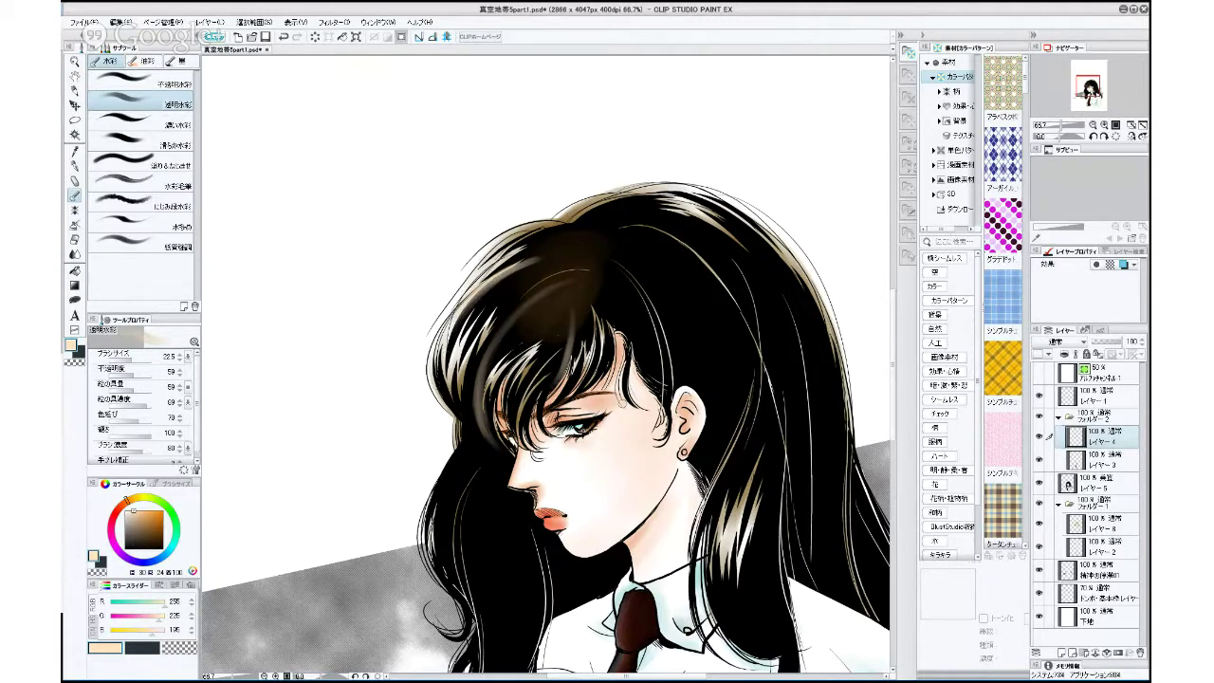
Paint faint cream highlights down the long lock in front of the face, enlarging the brush to 25.6.
drag(468, 438, 434, 548)
mouse_move(455, 459)
mouse_down()
mouse_move(445, 570)
mouse_move(429, 564)
mouse_up()
mouse_move(443, 480)
mouse_down()
mouse_move(438, 575)
mouse_move(438, 556)
mouse_up()
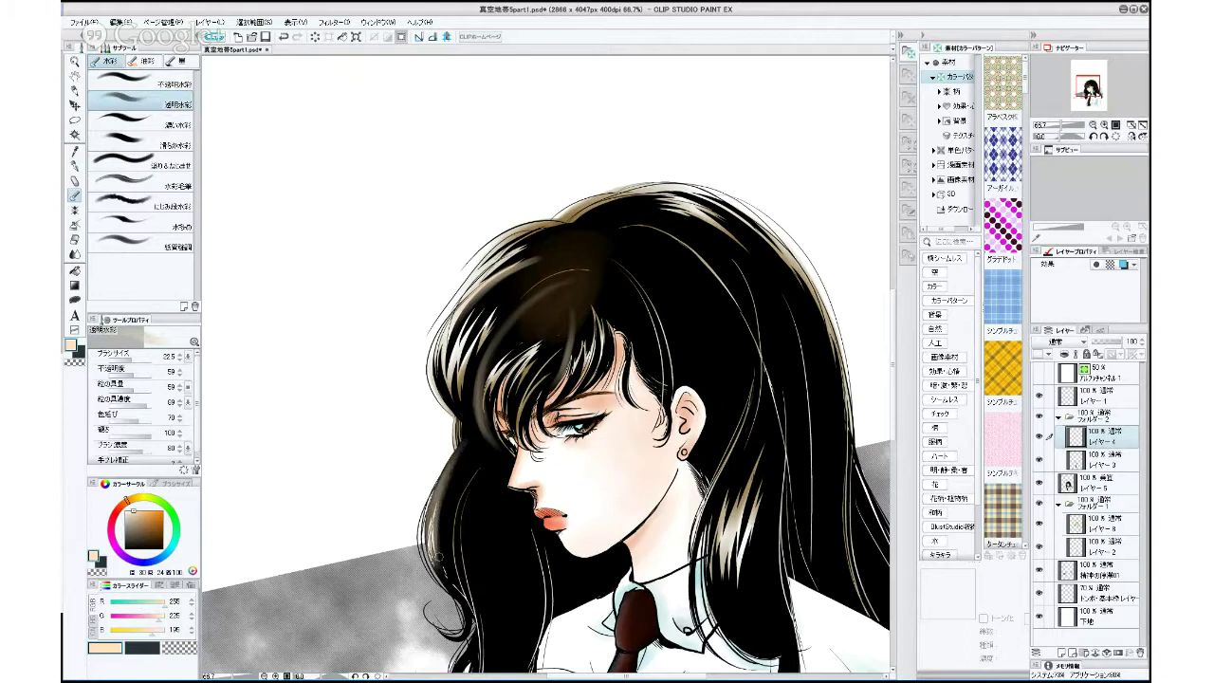
drag(130, 359, 138, 358)
drag(471, 522, 484, 626)
drag(476, 567, 488, 634)
drag(479, 593, 487, 646)
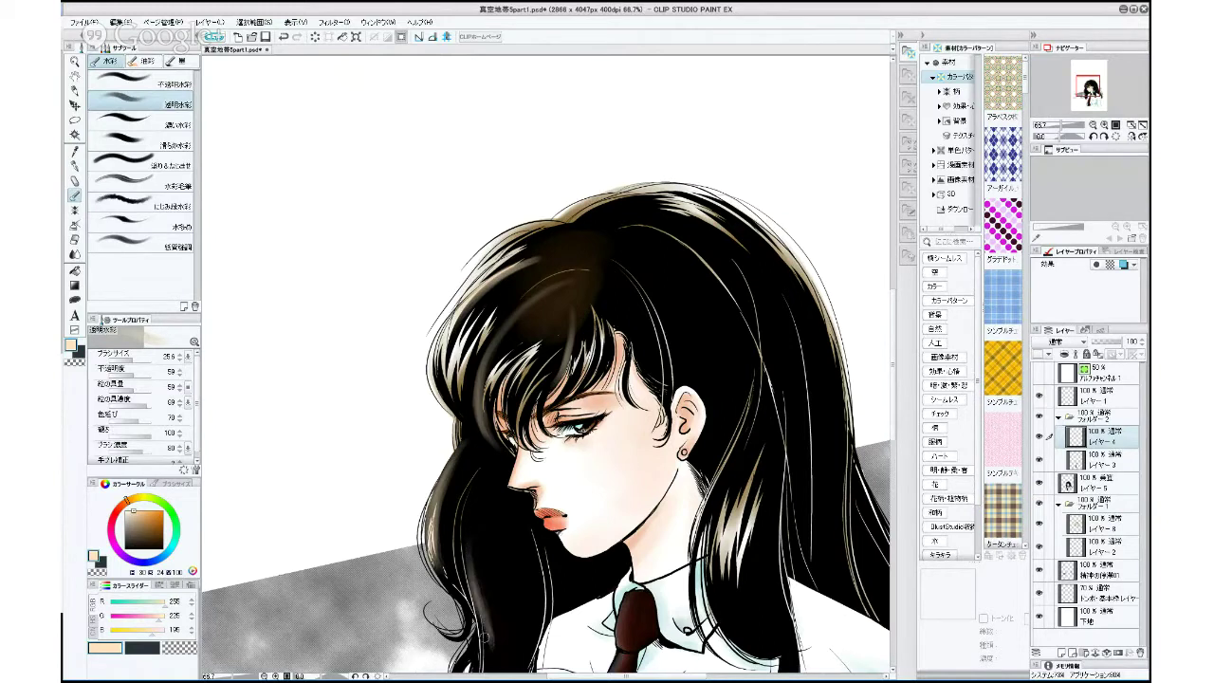
Strengthen the cream highlights along the lower, curling part of the lock in front of the shoulder.
drag(612, 567, 640, 413)
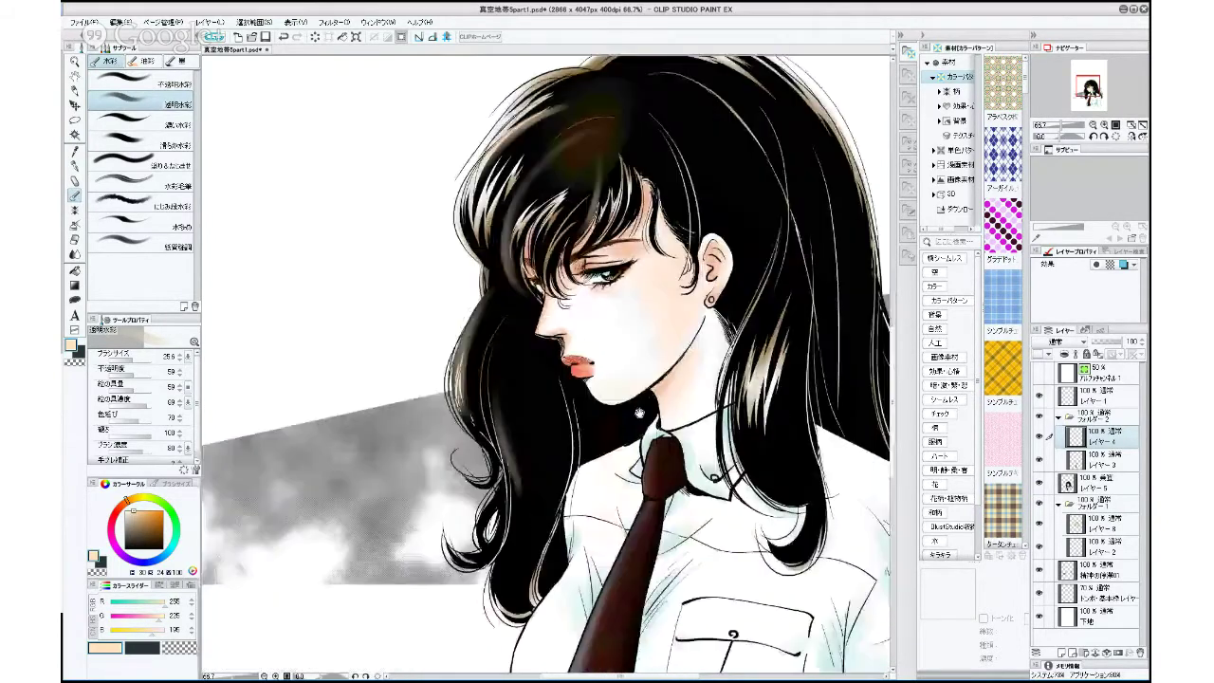
drag(518, 434, 508, 519)
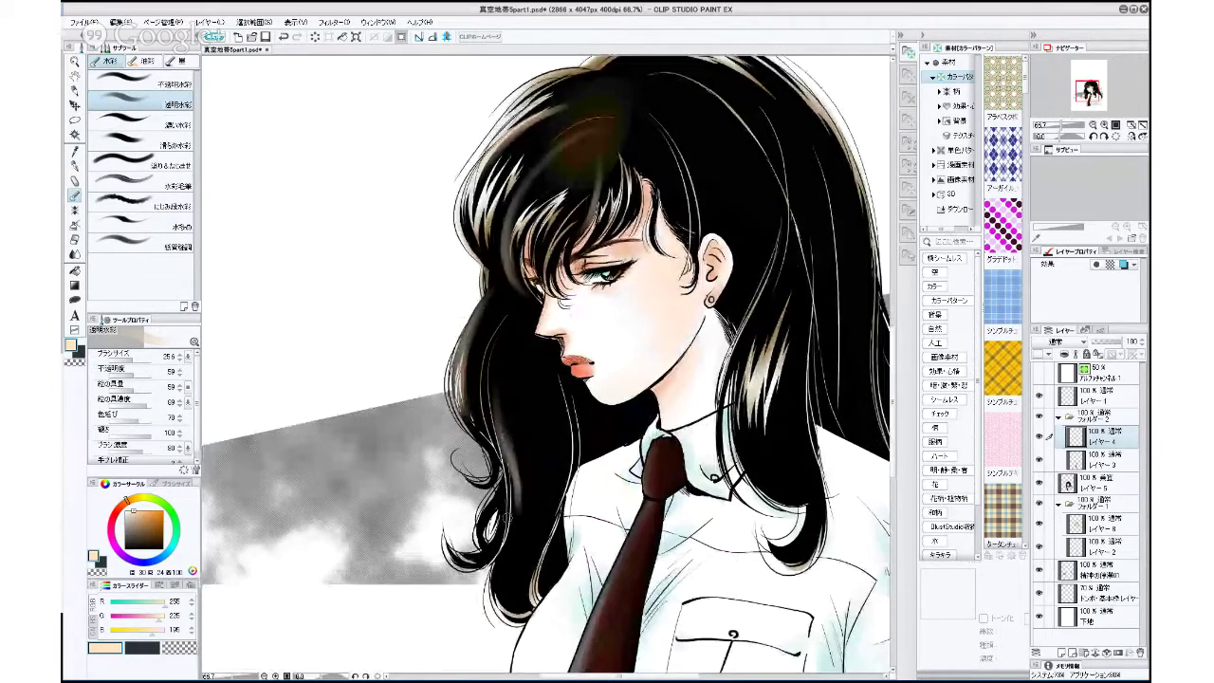
drag(518, 450, 510, 532)
mouse_move(508, 484)
mouse_down()
mouse_move(510, 540)
mouse_move(524, 538)
mouse_up()
Paint broad cream highlights down the upper part of the lock beneath the ear, enlarging the watercolour brush to 49.5.
drag(131, 359, 135, 359)
click(134, 511)
mouse_move(718, 485)
mouse_down()
mouse_move(585, 579)
mouse_move(530, 538)
mouse_up()
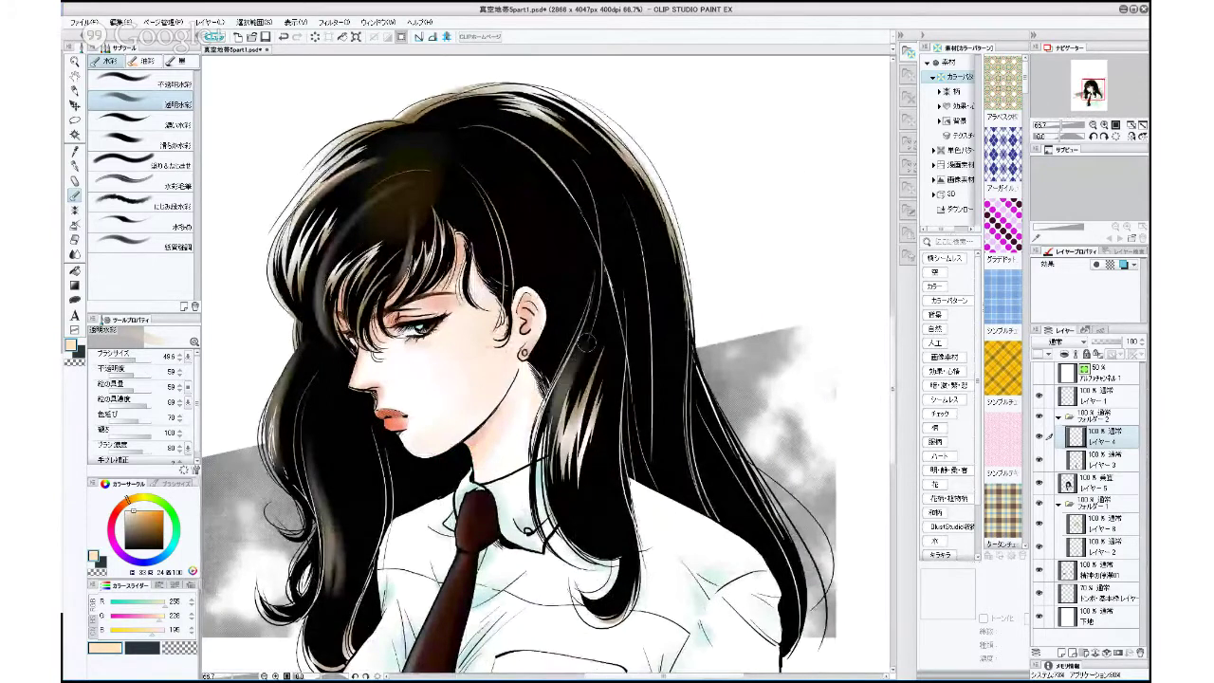
drag(585, 346, 560, 436)
drag(575, 372, 552, 449)
drag(575, 363, 561, 434)
drag(571, 386, 561, 462)
drag(569, 412, 565, 498)
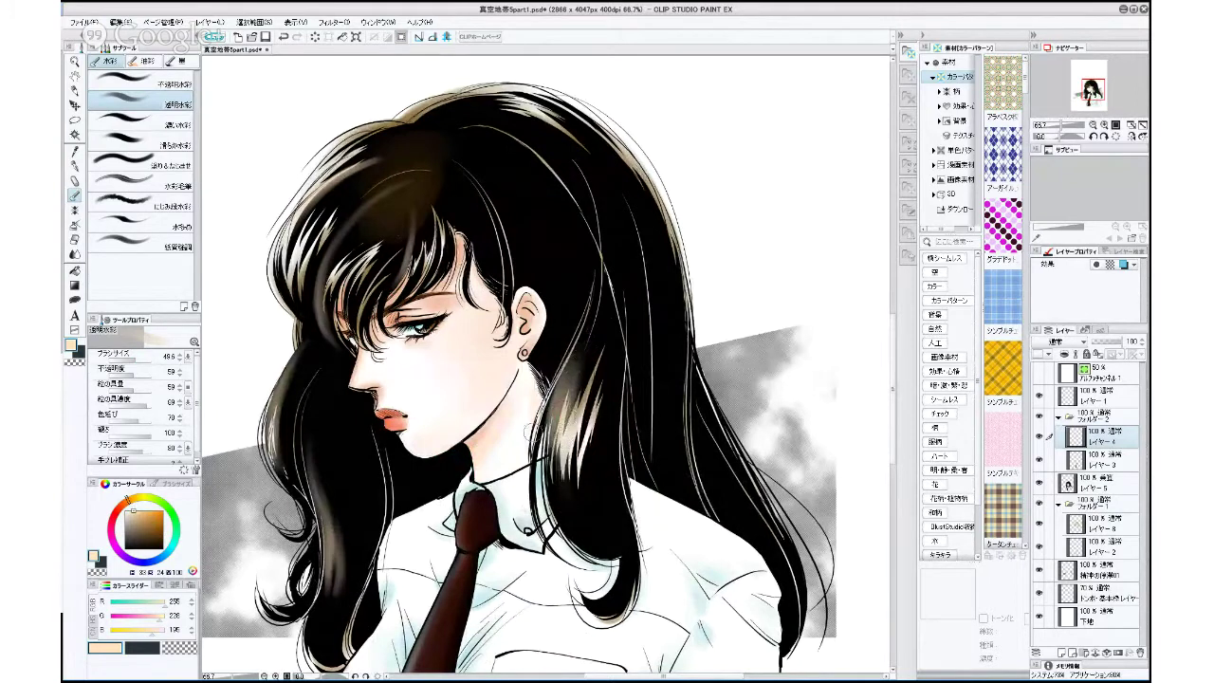
Add fine cream strands to the lower part of the lock beside the collar, reducing the brush to 17.2.
click(133, 360)
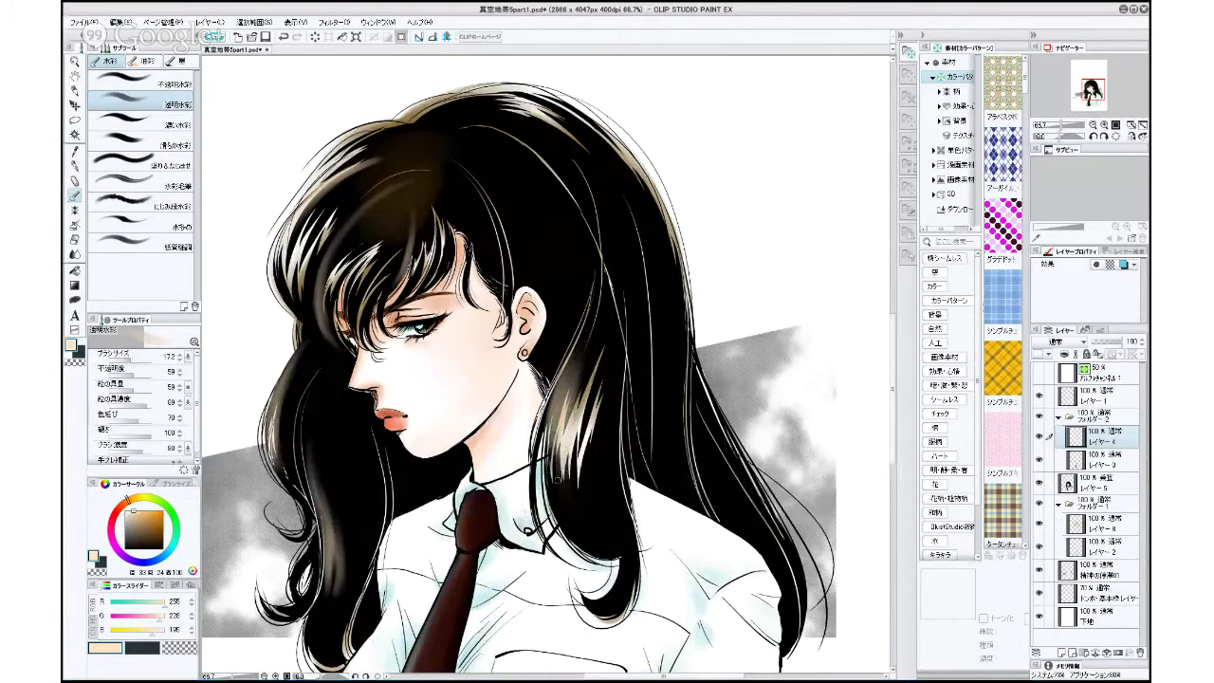
drag(554, 452, 568, 527)
mouse_move(553, 474)
mouse_down()
mouse_move(567, 532)
mouse_move(556, 527)
mouse_move(567, 520)
mouse_up()
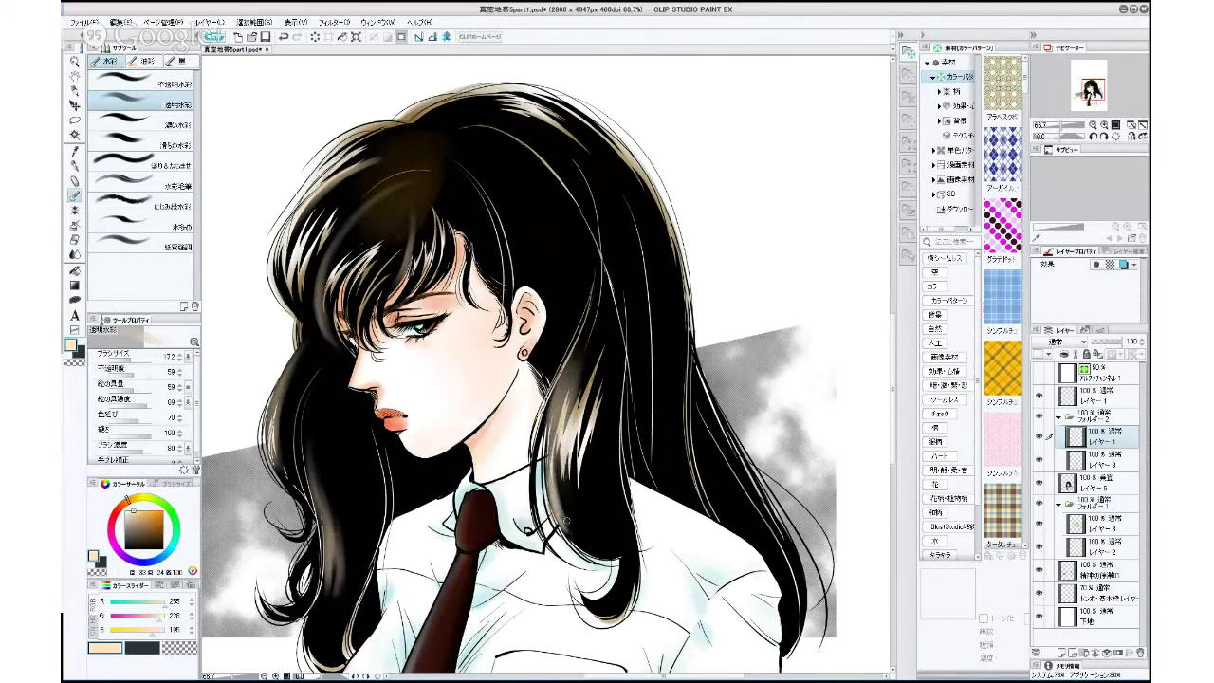
drag(563, 464, 553, 512)
drag(562, 457, 558, 480)
Brighten the strands in the lock beside the neck with a near-white cream (R 251, G 244, B 236).
drag(132, 518, 126, 511)
mouse_move(557, 436)
mouse_down()
mouse_move(556, 512)
mouse_move(567, 520)
mouse_up()
mouse_move(557, 474)
mouse_down()
mouse_move(565, 521)
mouse_move(560, 512)
mouse_up()
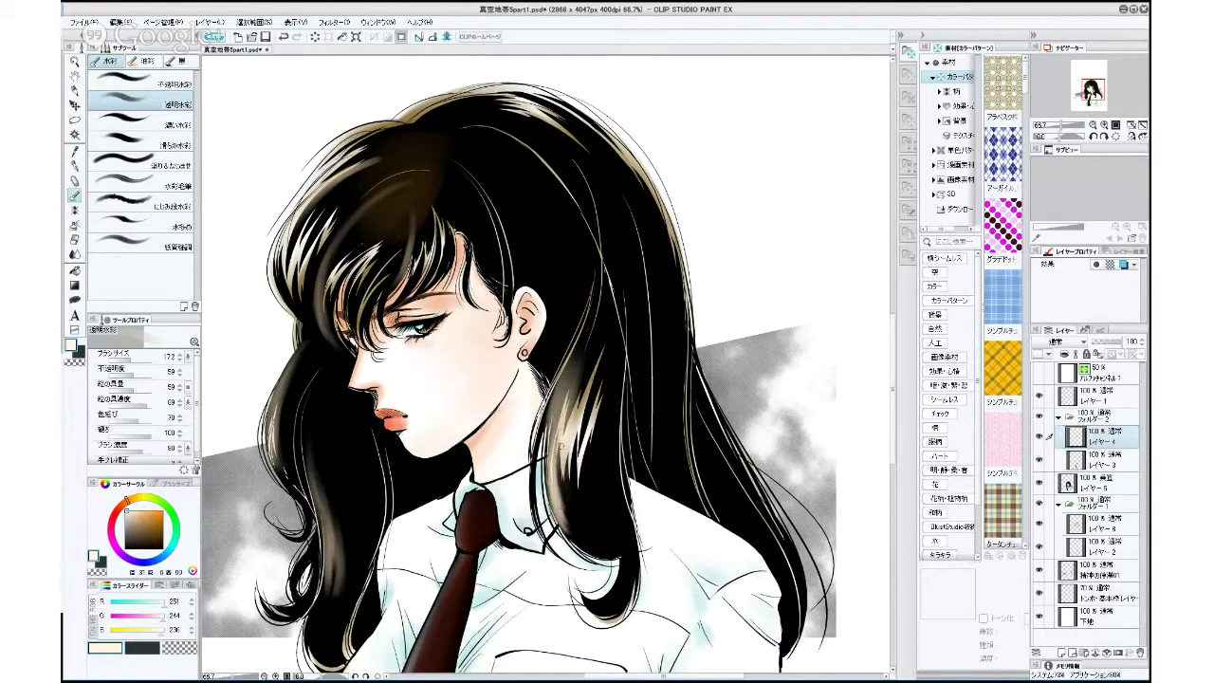
drag(560, 448, 564, 503)
mouse_move(579, 351)
mouse_down()
mouse_move(553, 452)
mouse_move(561, 386)
mouse_move(559, 425)
mouse_up()
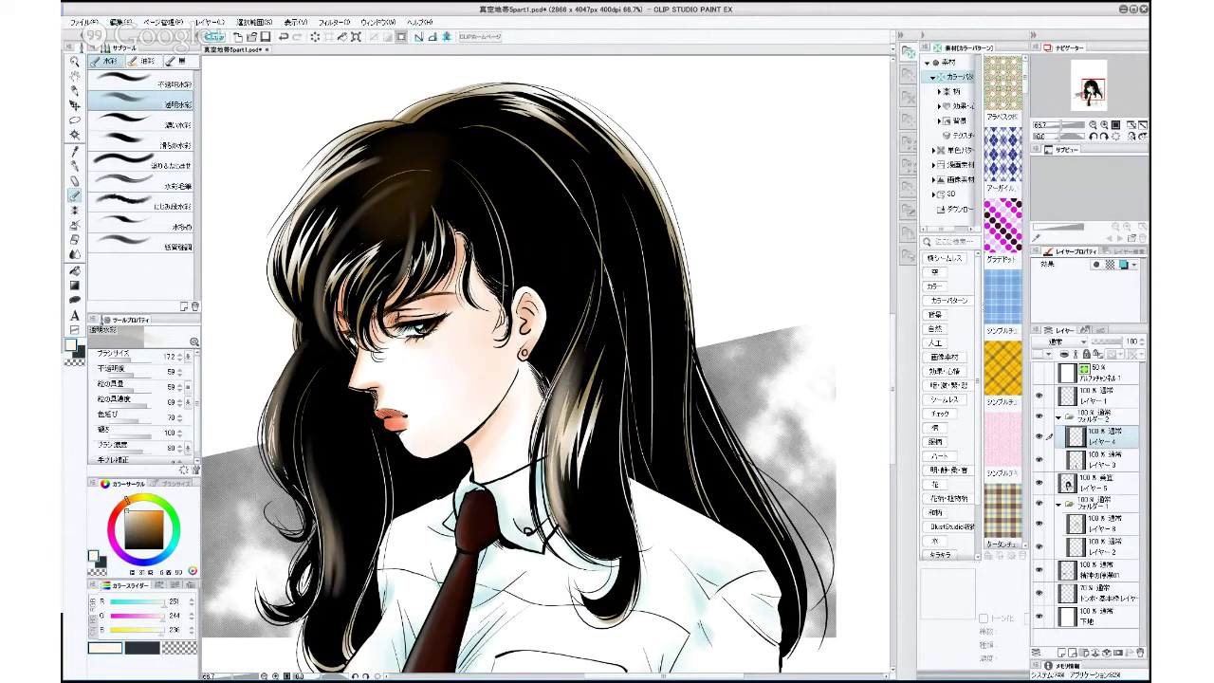
Soften the upper edge of the highlight below the ear with the soft eraser, returning to the transparent watercolour brush.
click(75, 240)
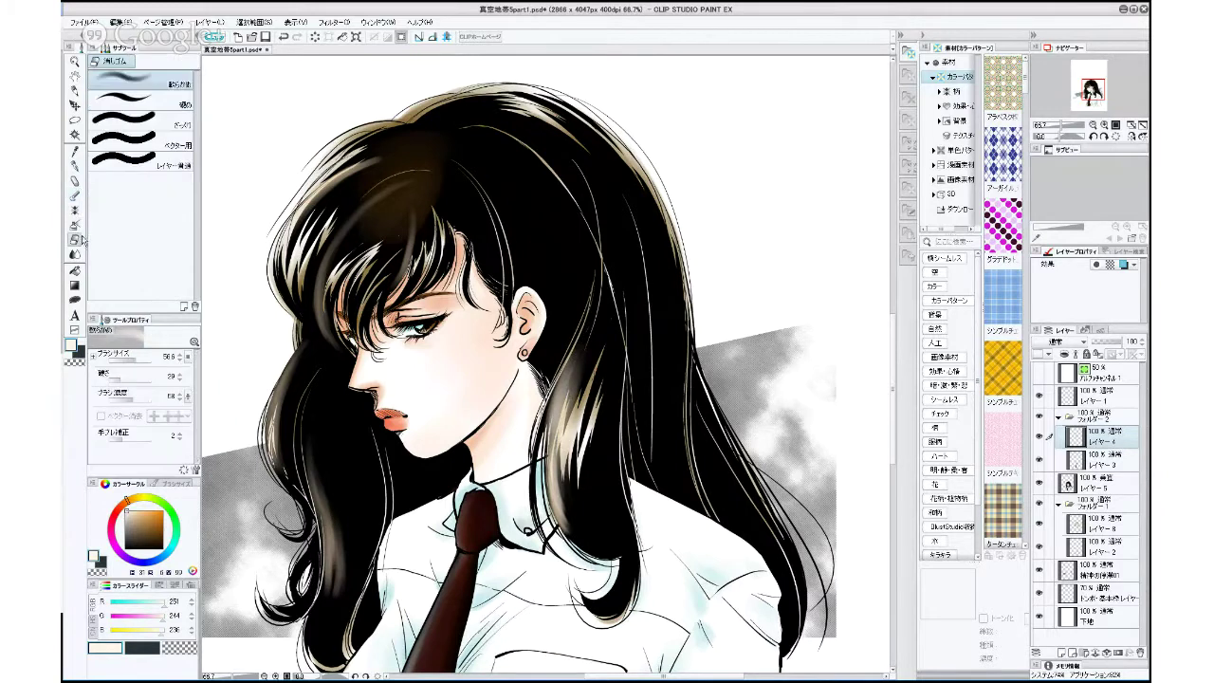
drag(569, 351, 554, 433)
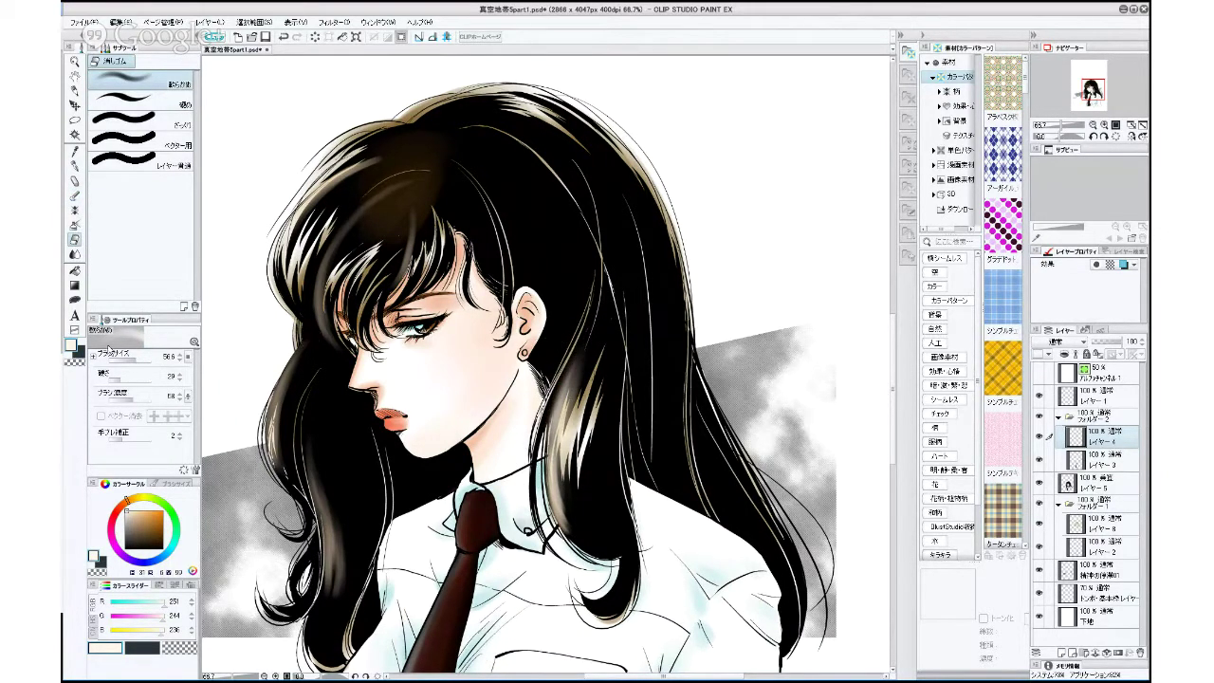
click(76, 198)
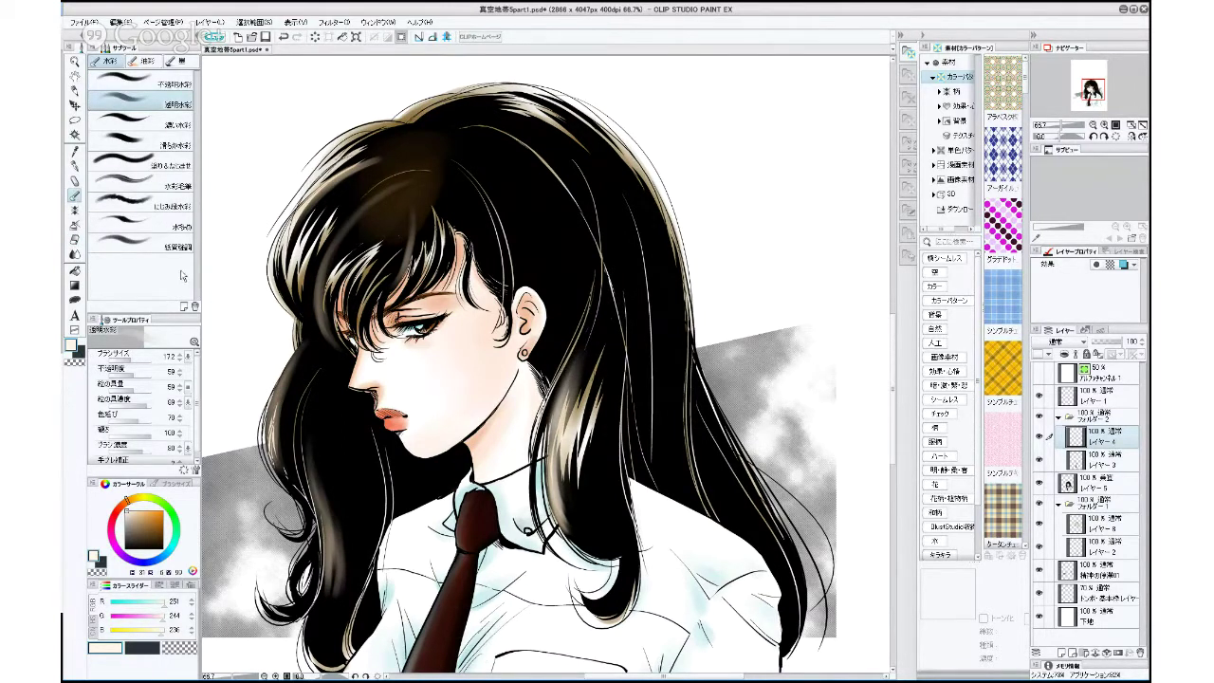
Paint a soft near-white sheen down the hair just behind the ear lock, with the brush at 43.4.
click(134, 359)
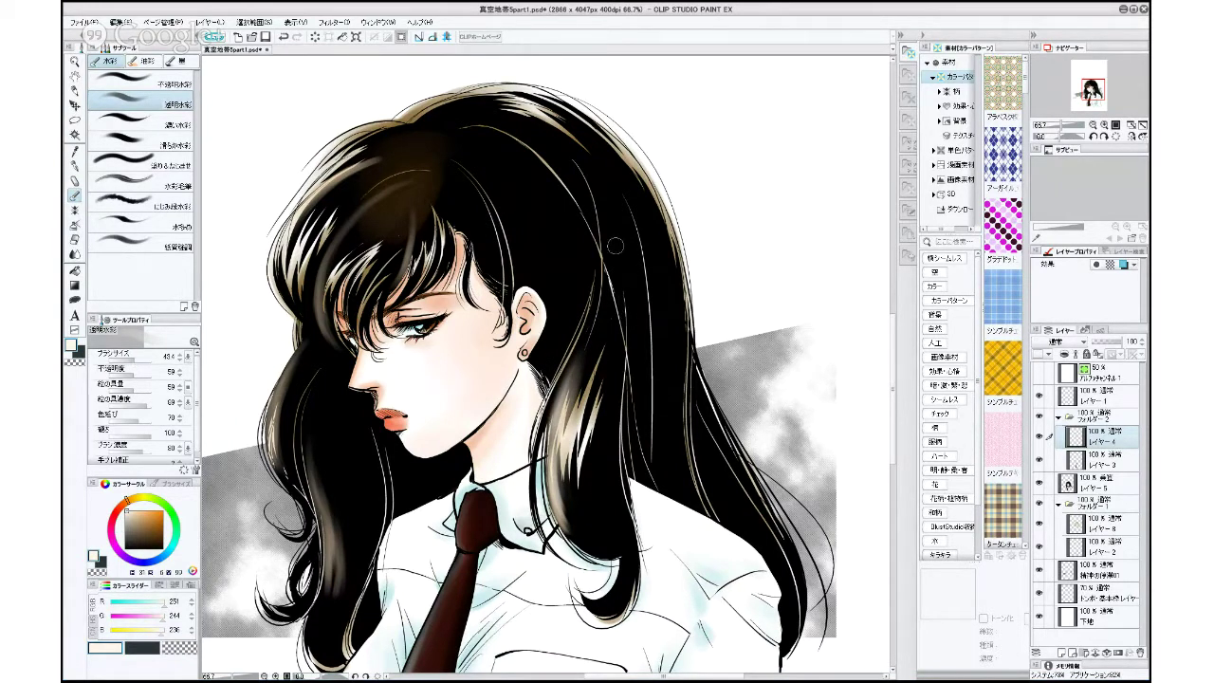
drag(619, 337, 613, 446)
drag(624, 340, 609, 451)
mouse_move(615, 364)
mouse_down()
mouse_move(607, 467)
mouse_move(599, 410)
mouse_move(613, 475)
mouse_up()
Paint soft near-white highlights curving down the outer back of the head.
drag(644, 182, 670, 297)
drag(668, 216, 679, 313)
drag(651, 194, 680, 312)
mouse_move(624, 161)
mouse_down()
mouse_move(682, 337)
mouse_move(677, 327)
mouse_up()
drag(643, 193, 662, 294)
mouse_move(641, 194)
mouse_down()
mouse_move(673, 342)
mouse_move(659, 359)
mouse_up()
drag(631, 172, 662, 316)
mouse_move(653, 200)
mouse_down()
mouse_move(680, 310)
mouse_move(674, 346)
mouse_up()
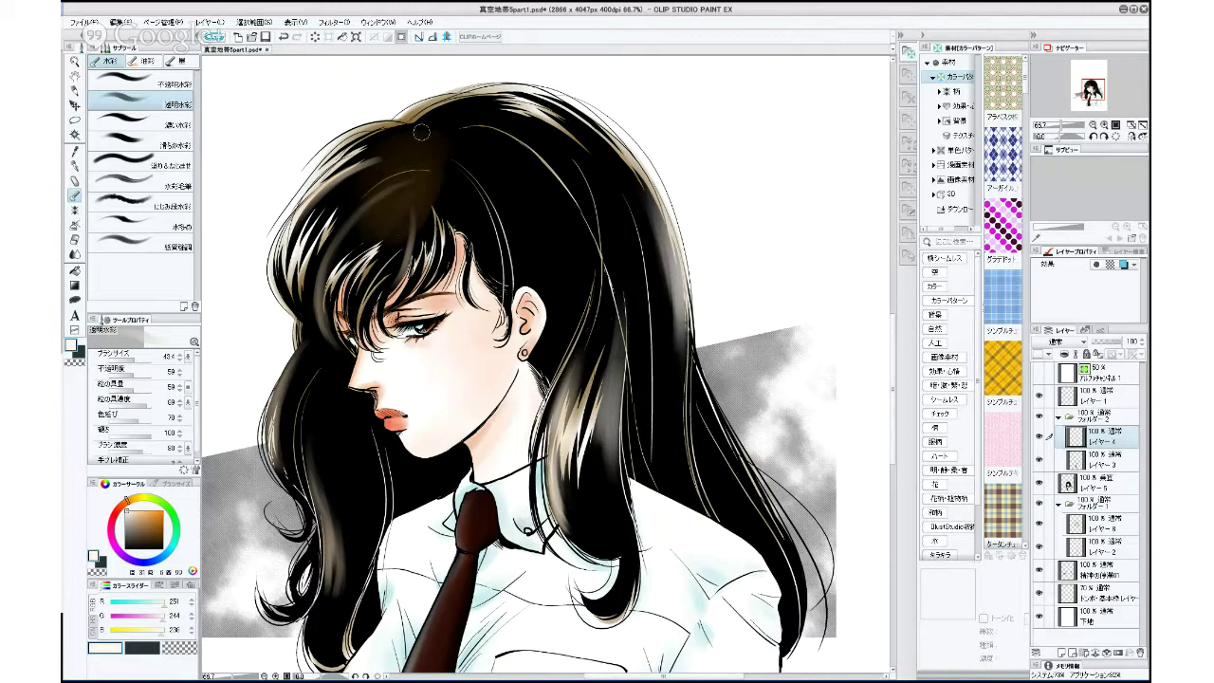
Brush a pale highlight band along the crown, following the curve of the hair.
drag(450, 102, 544, 107)
mouse_move(448, 106)
mouse_down()
mouse_move(537, 103)
mouse_move(587, 127)
mouse_up()
drag(513, 95, 579, 121)
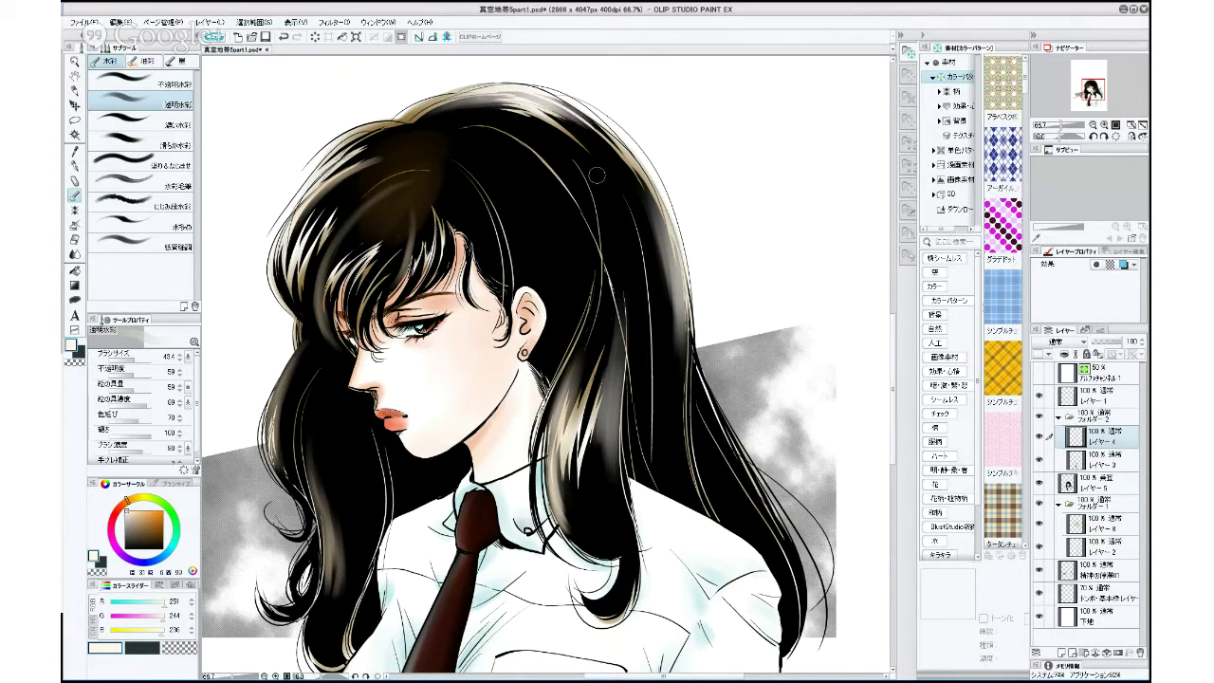
Brush soft pale highlights across the front and middle of the fringe, with the brush at 33.4.
click(124, 353)
click(129, 356)
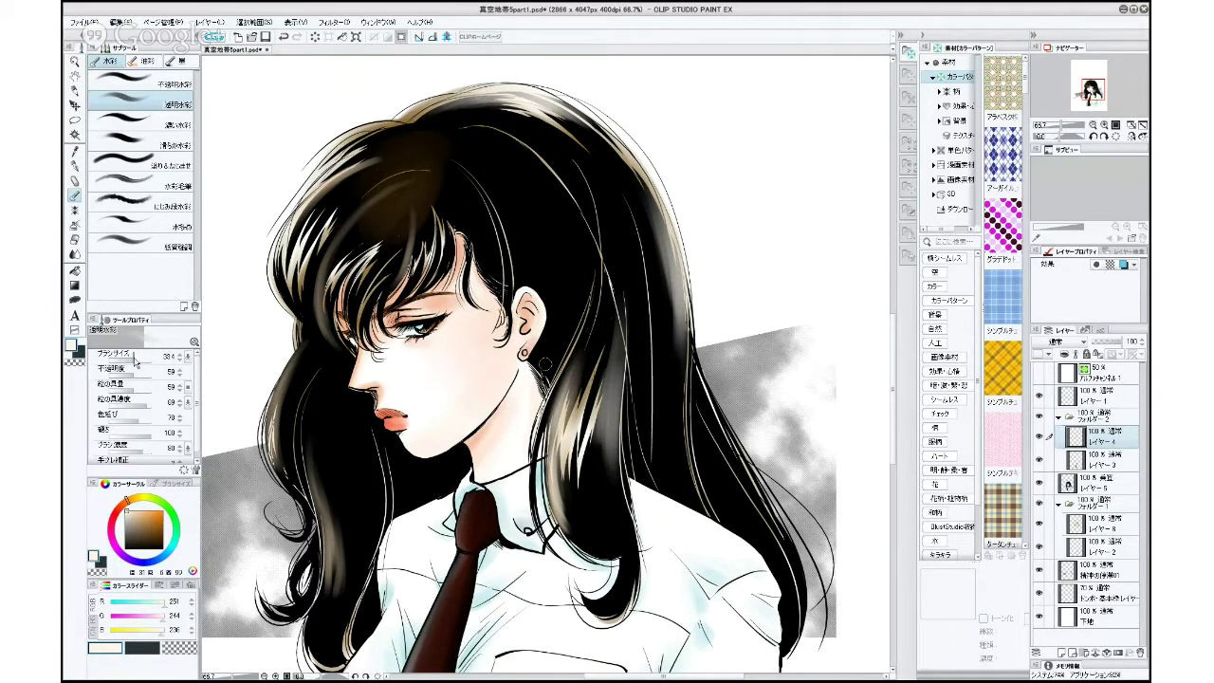
mouse_move(359, 220)
mouse_down()
mouse_move(323, 277)
mouse_move(326, 322)
mouse_up()
drag(347, 265, 327, 317)
mouse_move(343, 234)
mouse_down()
mouse_move(320, 315)
mouse_move(356, 241)
mouse_move(326, 312)
mouse_move(331, 303)
mouse_up()
drag(353, 255, 394, 277)
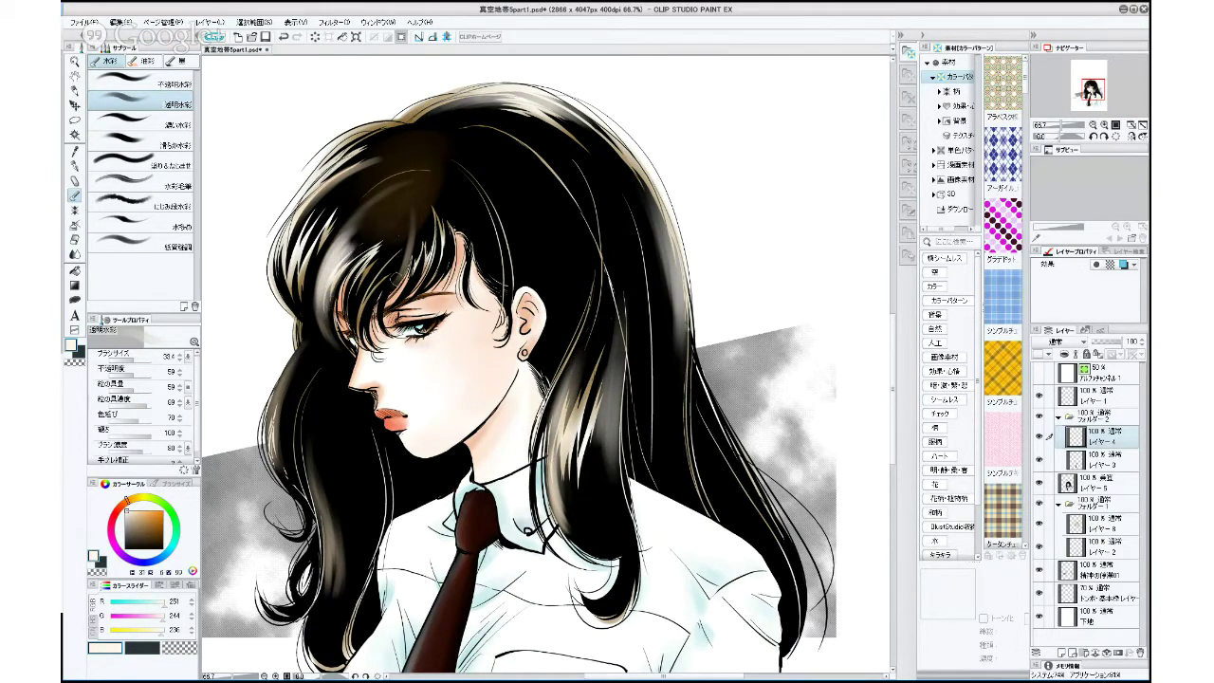
mouse_move(412, 226)
mouse_down()
mouse_move(390, 278)
mouse_move(373, 221)
mouse_move(329, 304)
mouse_up()
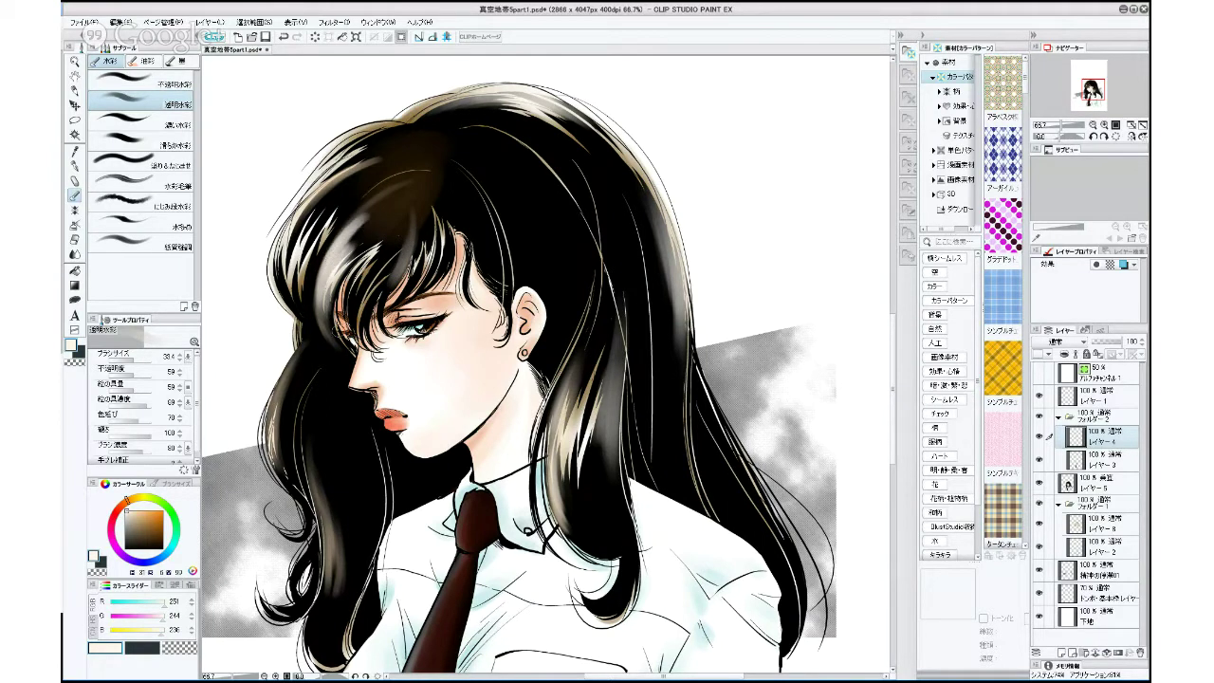
Add soft pale highlights along the outer edge and lower part of the long lock in front of the face.
mouse_move(288, 484)
mouse_down()
mouse_move(290, 371)
mouse_move(273, 425)
mouse_move(285, 389)
mouse_move(288, 477)
mouse_move(277, 419)
mouse_up()
mouse_move(326, 536)
mouse_down()
mouse_move(315, 621)
mouse_move(340, 559)
mouse_move(334, 534)
mouse_move(311, 640)
mouse_up()
mouse_move(299, 372)
mouse_down()
mouse_move(292, 467)
mouse_move(277, 463)
mouse_move(289, 467)
mouse_up()
drag(291, 395, 309, 496)
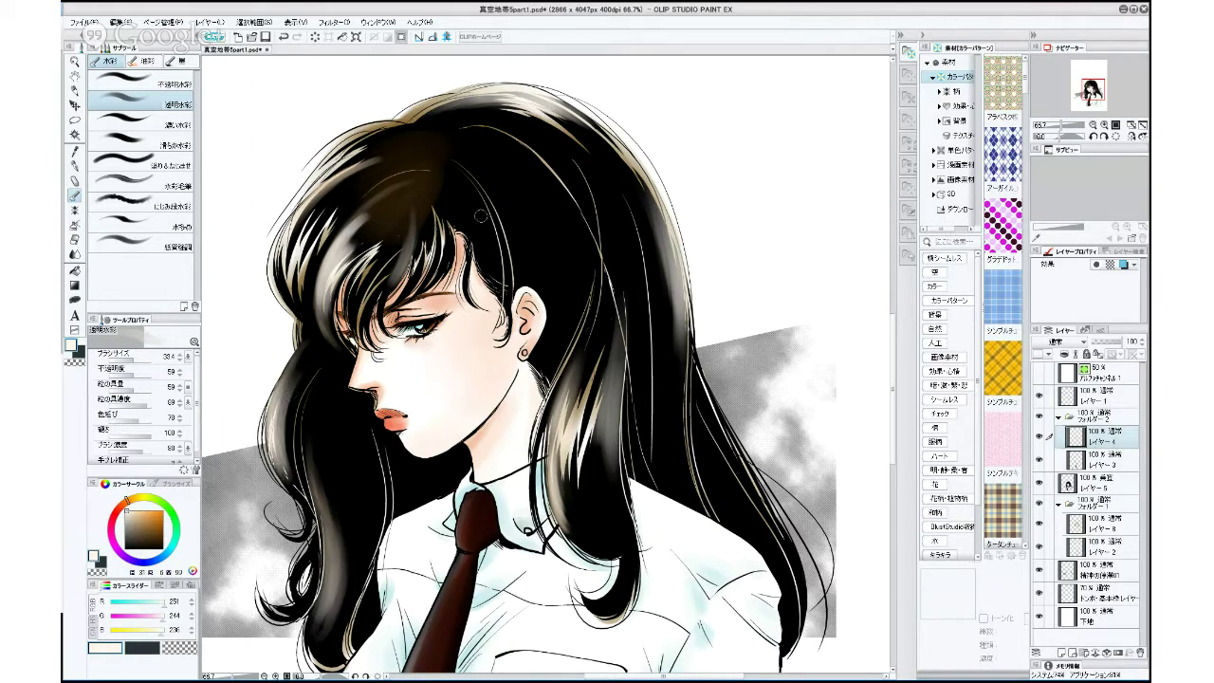
Strengthen the pale sheen on the front and outer edge of the fringe.
mouse_move(345, 244)
mouse_down()
mouse_move(322, 292)
mouse_move(325, 320)
mouse_up()
mouse_move(291, 225)
mouse_down()
mouse_move(285, 294)
mouse_move(281, 242)
mouse_move(323, 198)
mouse_move(284, 296)
mouse_move(278, 268)
mouse_up()
drag(326, 200, 287, 273)
mouse_move(303, 218)
mouse_down()
mouse_move(284, 285)
mouse_move(320, 195)
mouse_move(292, 277)
mouse_up()
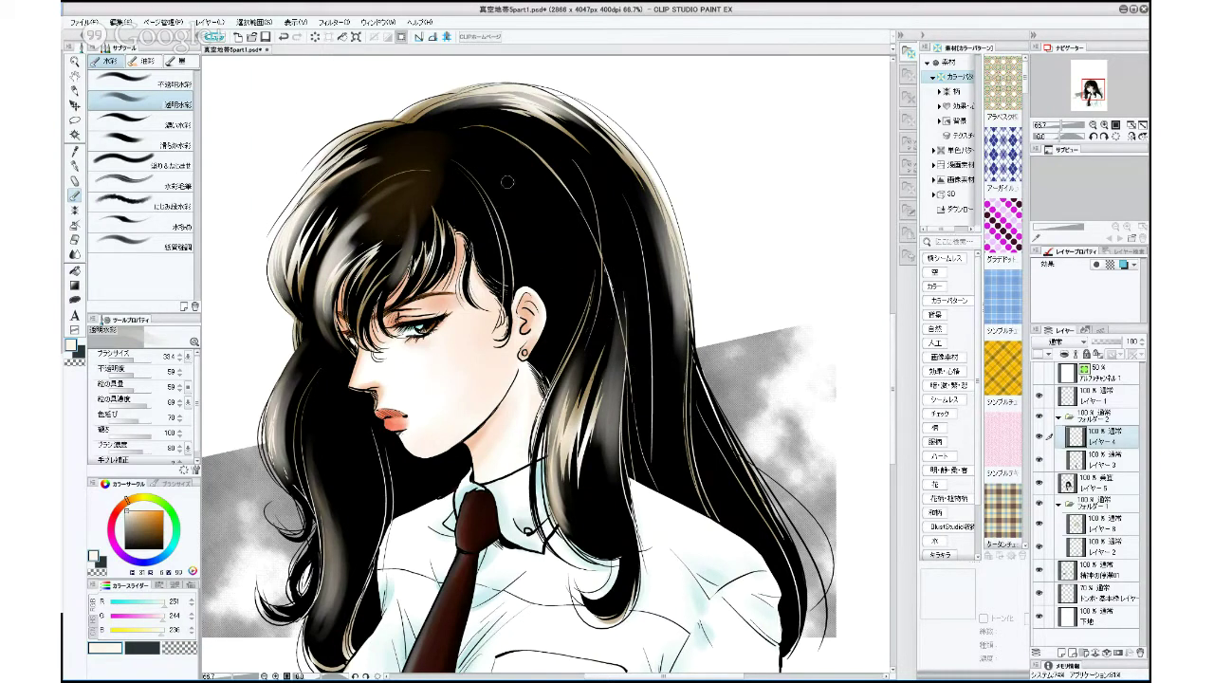
Paint a soft grey sheen over the side hair above and behind the ear, enlarging the brush to 56.6.
drag(519, 199, 529, 237)
drag(496, 176, 515, 290)
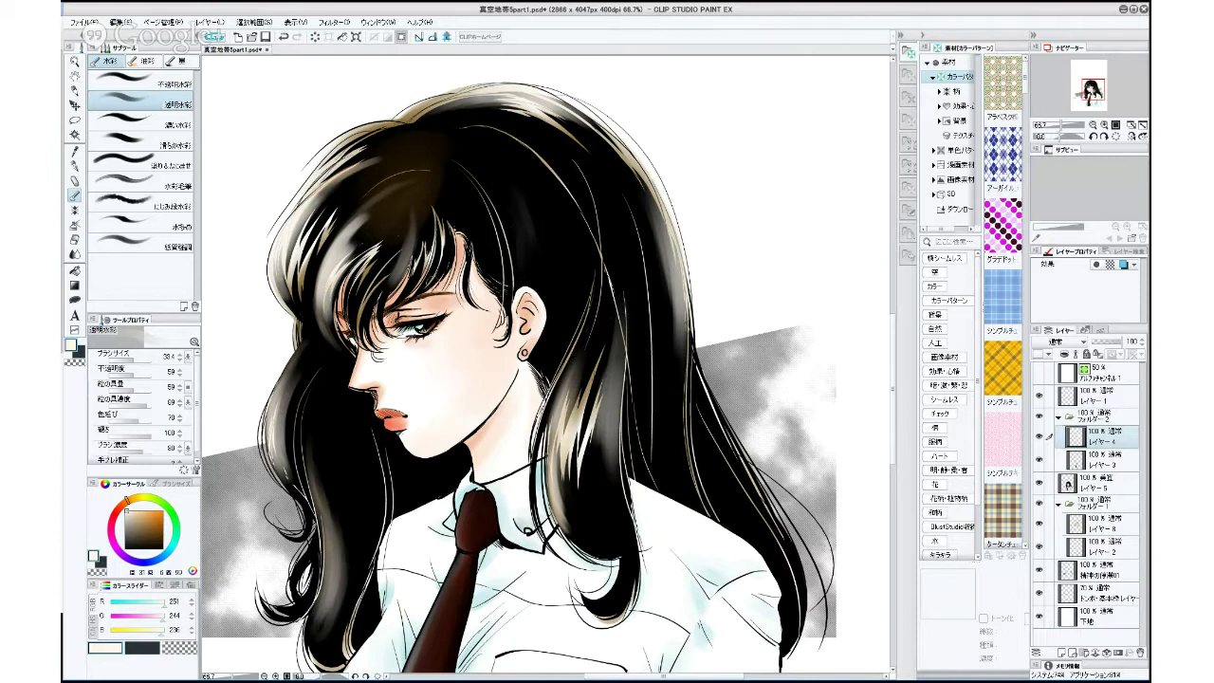
click(135, 362)
drag(490, 189, 521, 277)
mouse_move(490, 168)
mouse_down()
mouse_move(534, 253)
mouse_move(507, 210)
mouse_move(493, 144)
mouse_move(573, 281)
mouse_move(528, 235)
mouse_move(529, 169)
mouse_move(566, 289)
mouse_up()
mouse_move(543, 170)
mouse_down()
mouse_move(568, 261)
mouse_move(566, 328)
mouse_move(548, 254)
mouse_move(558, 327)
mouse_up()
drag(538, 245, 549, 283)
drag(484, 167, 518, 249)
mouse_move(495, 129)
mouse_down()
mouse_move(588, 220)
mouse_move(586, 204)
mouse_move(610, 337)
mouse_up()
drag(580, 180, 596, 360)
mouse_move(608, 198)
mouse_down()
mouse_move(620, 289)
mouse_move(592, 291)
mouse_move(623, 327)
mouse_move(633, 384)
mouse_up()
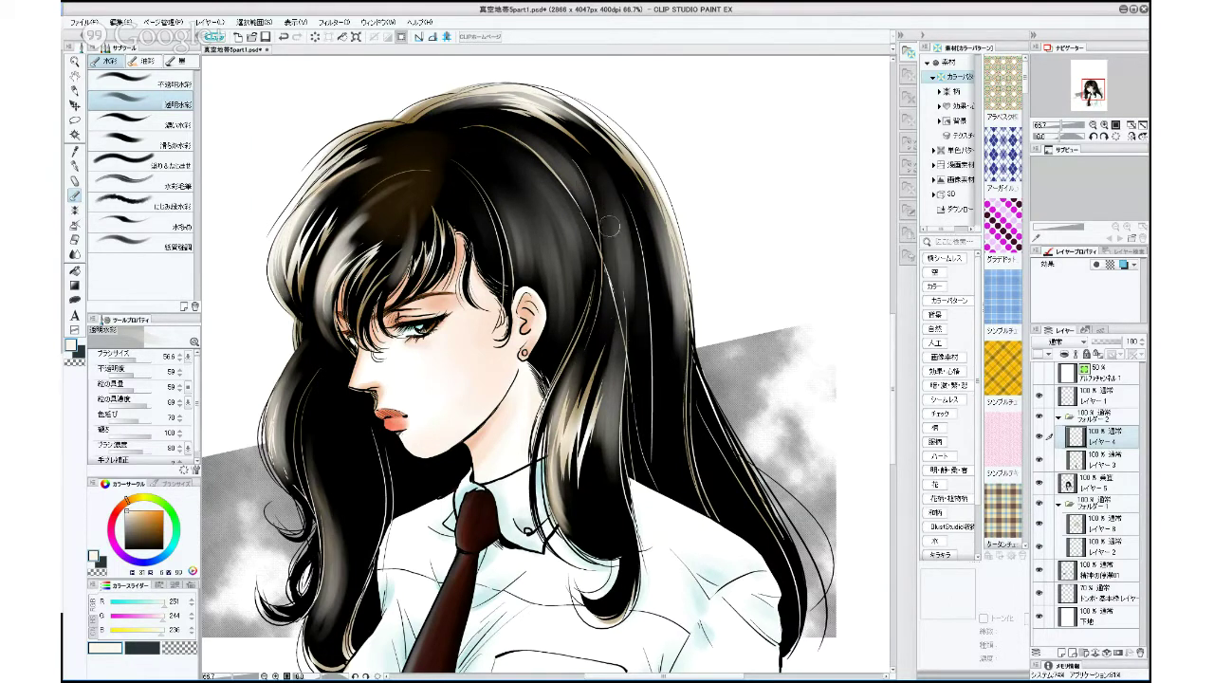
Extend the soft grey sheen down the long hair hanging behind the shoulder lock.
drag(627, 222, 638, 440)
drag(637, 284, 631, 395)
mouse_move(624, 205)
mouse_down()
mouse_move(646, 282)
mouse_move(640, 414)
mouse_move(611, 190)
mouse_move(643, 376)
mouse_up()
drag(615, 180, 660, 340)
drag(638, 216, 665, 474)
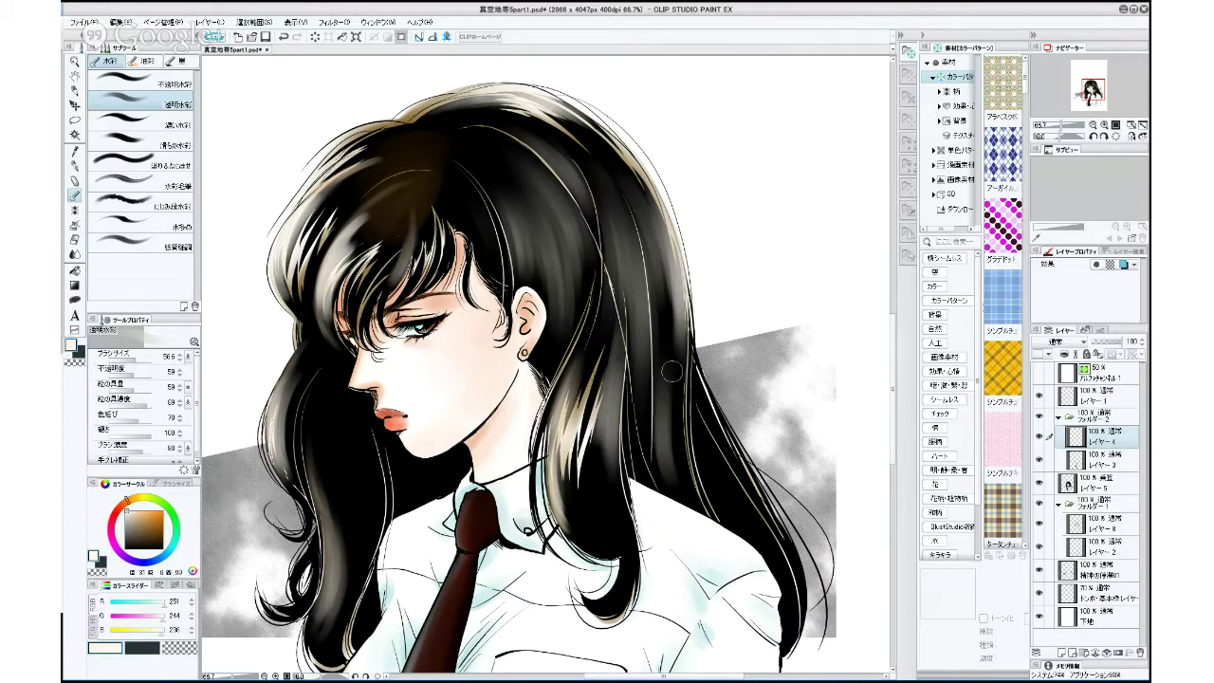
Lighten the back hair down over the shoulder to its tips with long, soft pale strokes.
drag(671, 372, 702, 506)
drag(700, 442, 765, 548)
drag(716, 465, 784, 605)
drag(775, 544, 783, 634)
drag(738, 476, 789, 605)
drag(770, 519, 793, 632)
drag(773, 546, 784, 630)
drag(759, 522, 785, 634)
drag(742, 501, 794, 626)
mouse_move(770, 531)
mouse_down()
mouse_move(788, 636)
mouse_move(787, 607)
mouse_up()
mouse_move(783, 560)
mouse_down()
mouse_move(721, 456)
mouse_move(776, 541)
mouse_move(728, 490)
mouse_up()
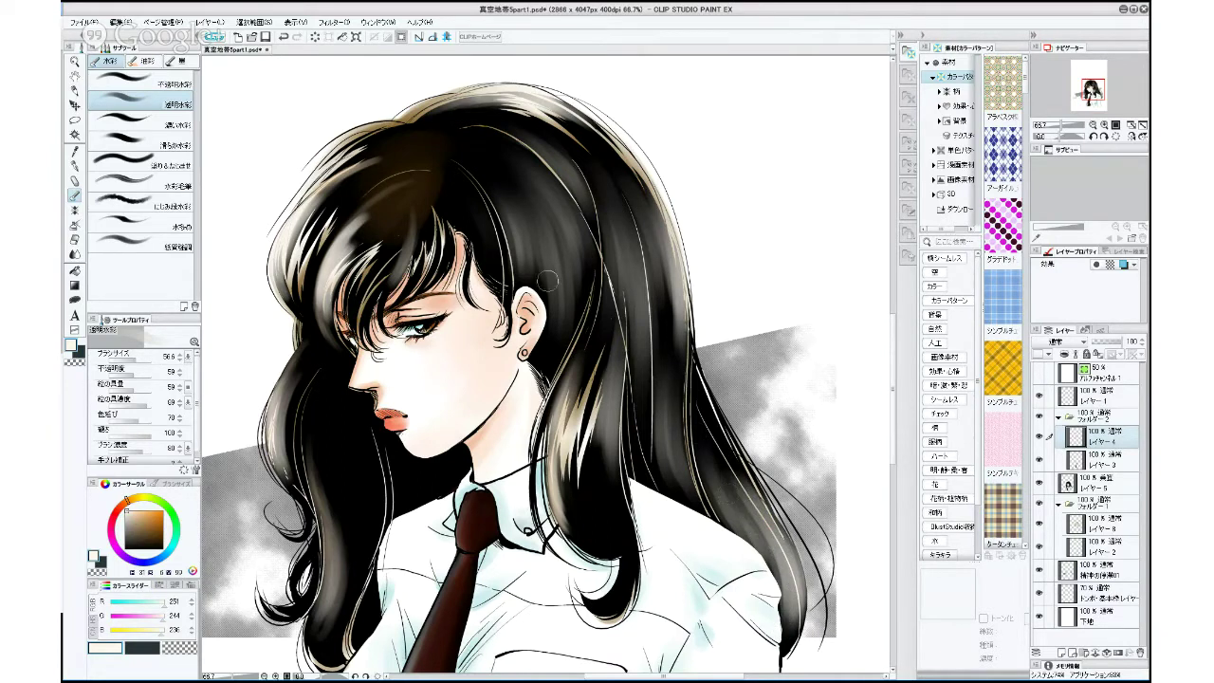
Add broad, soft pale strokes to the middle of the fringe, following the hair's curve.
mouse_move(347, 184)
mouse_down()
mouse_move(303, 228)
mouse_move(330, 285)
mouse_up()
mouse_move(366, 227)
mouse_down()
mouse_move(334, 317)
mouse_move(334, 296)
mouse_up()
drag(322, 216, 300, 294)
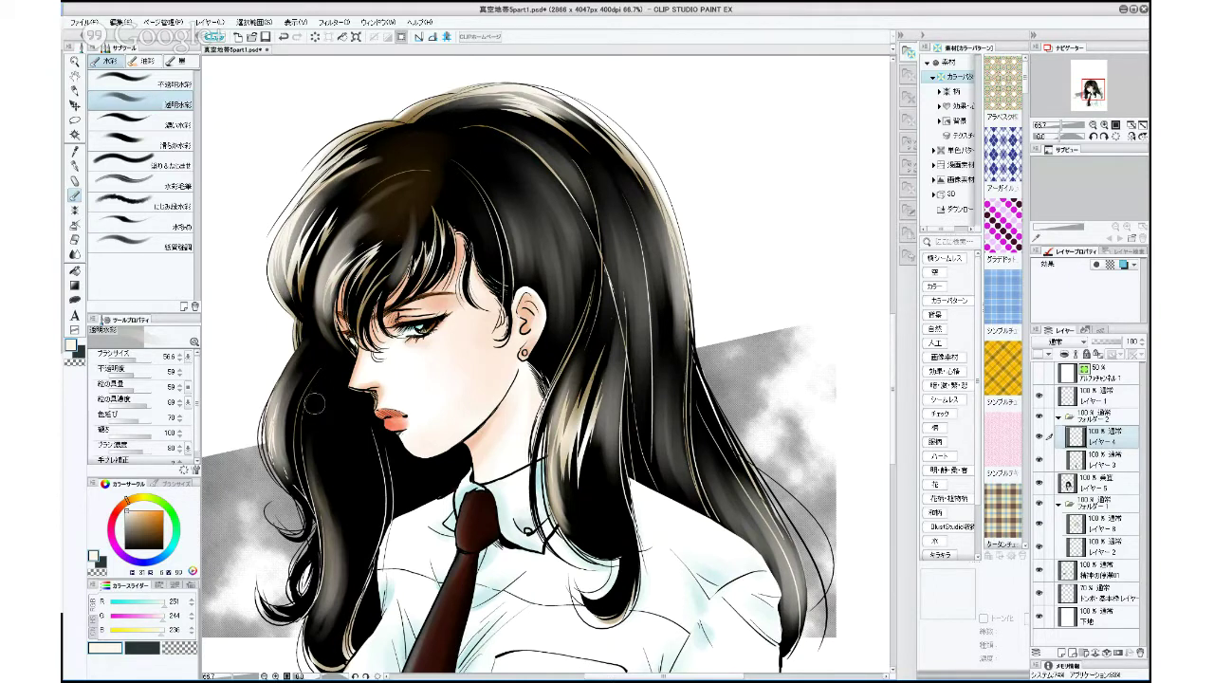
Paint a soft grey sheen down the middle of the long lock in front of the face.
drag(311, 463, 321, 607)
drag(337, 503, 332, 612)
mouse_move(347, 533)
mouse_down()
mouse_move(314, 632)
mouse_move(326, 636)
mouse_up()
drag(325, 387, 318, 484)
drag(324, 423, 338, 554)
drag(326, 450, 339, 595)
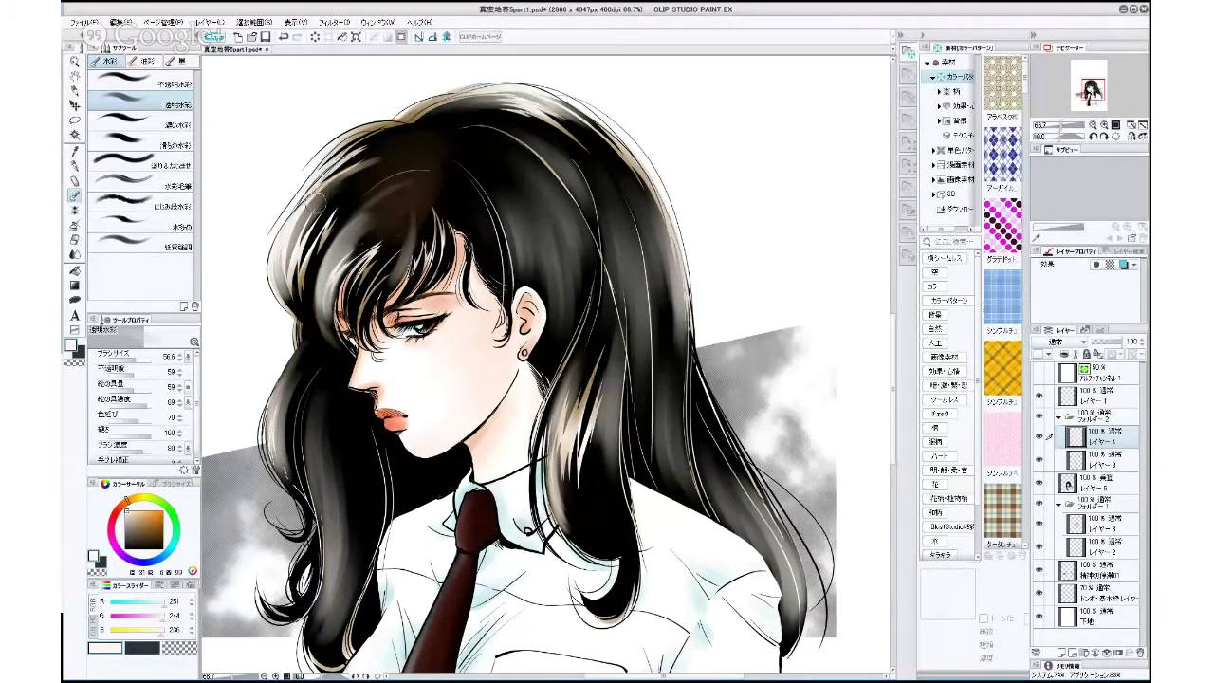
Sweep broad pale highlights down the rounded outer side of the fringe.
drag(316, 204, 290, 251)
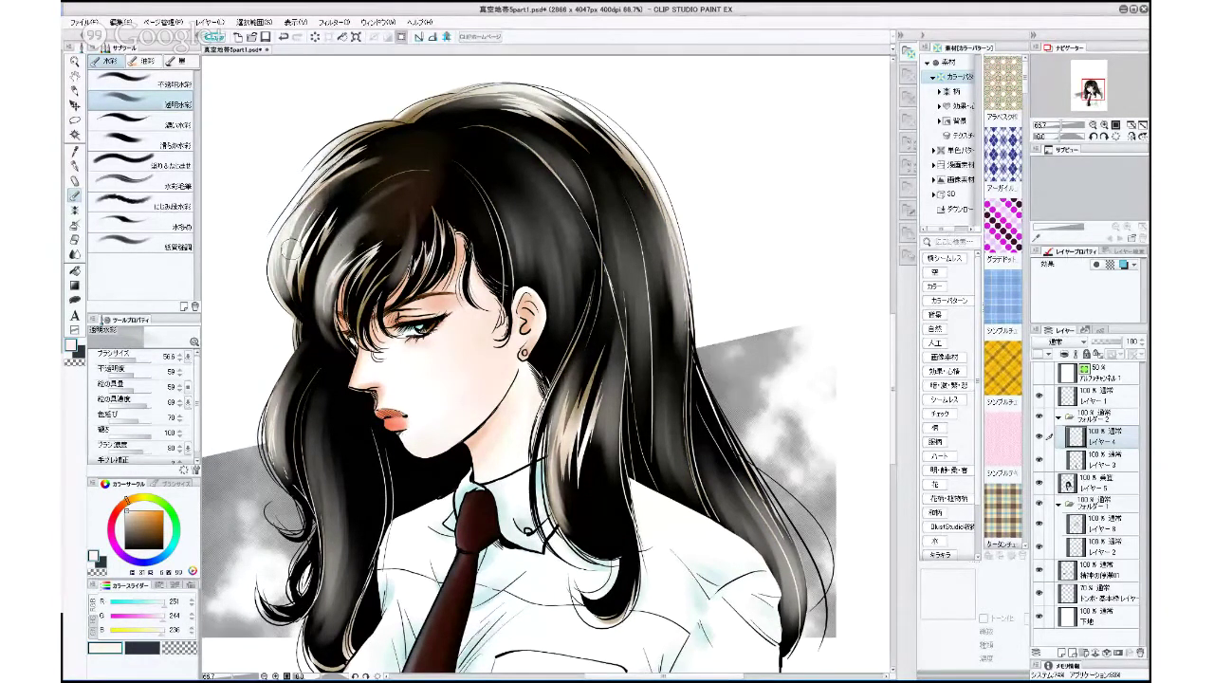
mouse_move(328, 207)
mouse_down()
mouse_move(285, 264)
mouse_move(296, 234)
mouse_up()
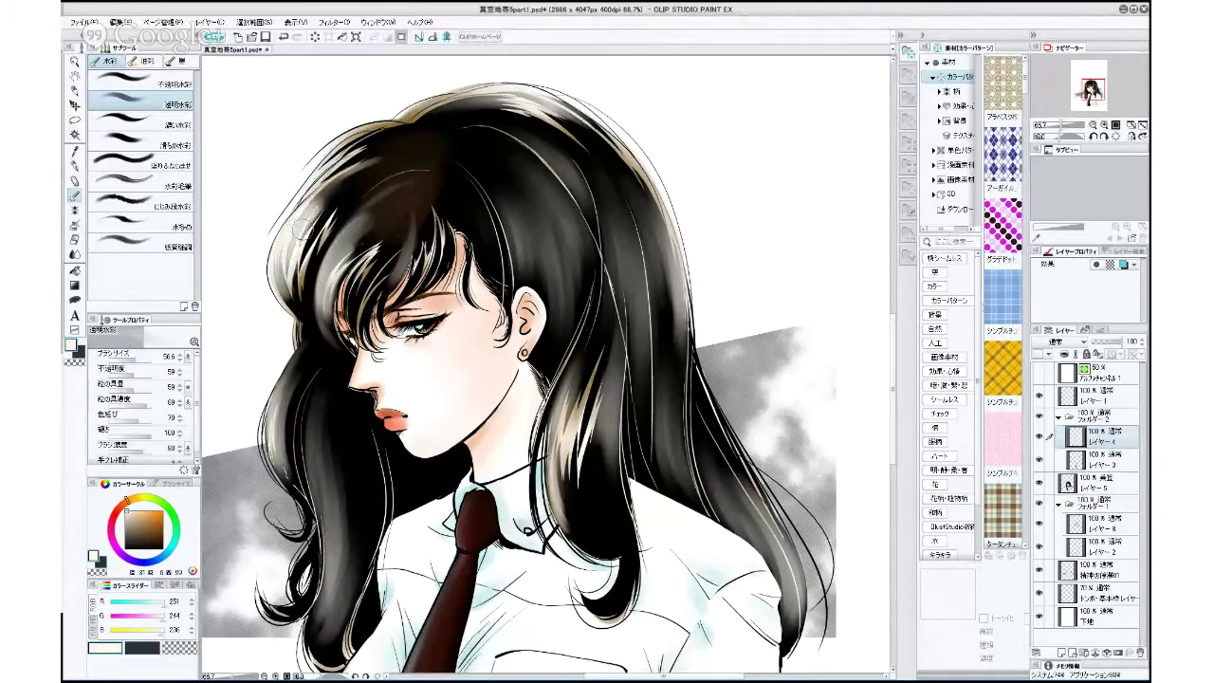
mouse_move(338, 188)
mouse_down()
mouse_move(285, 266)
mouse_move(353, 176)
mouse_move(280, 317)
mouse_up()
Tint the outer fringe with muted brown and blend its upper part with black sampled from the hair, with the brush at 25.6.
click(143, 532)
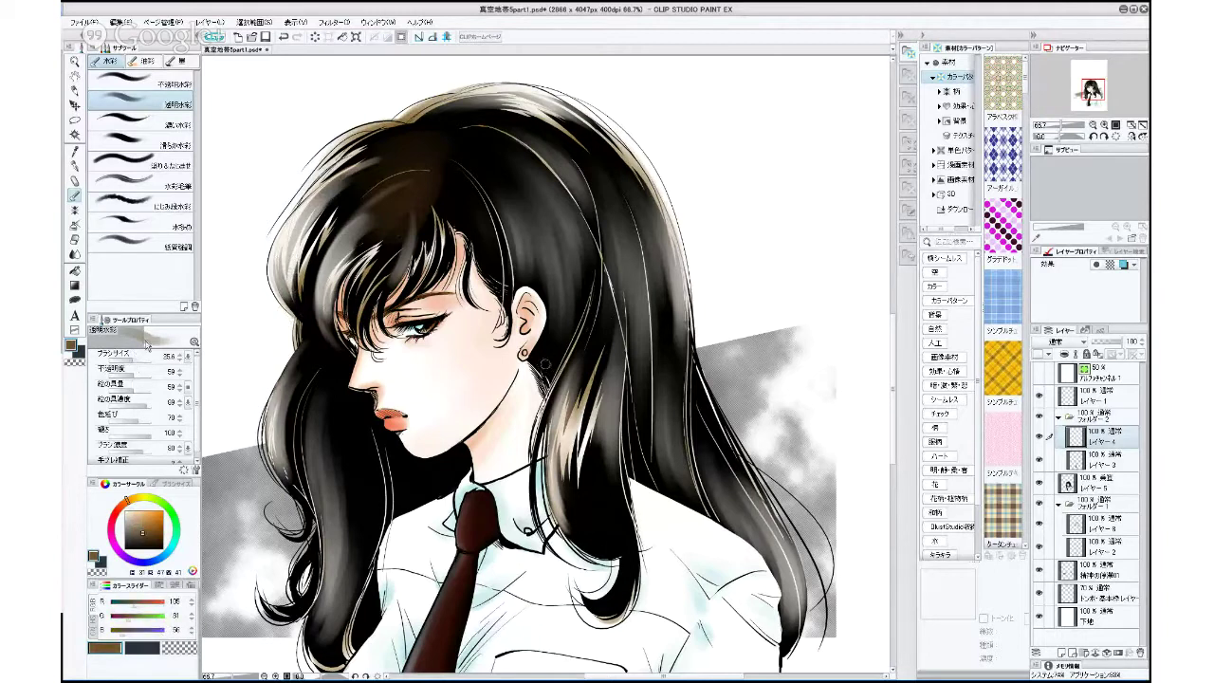
mouse_move(305, 213)
mouse_down()
mouse_move(389, 165)
mouse_move(329, 240)
mouse_up()
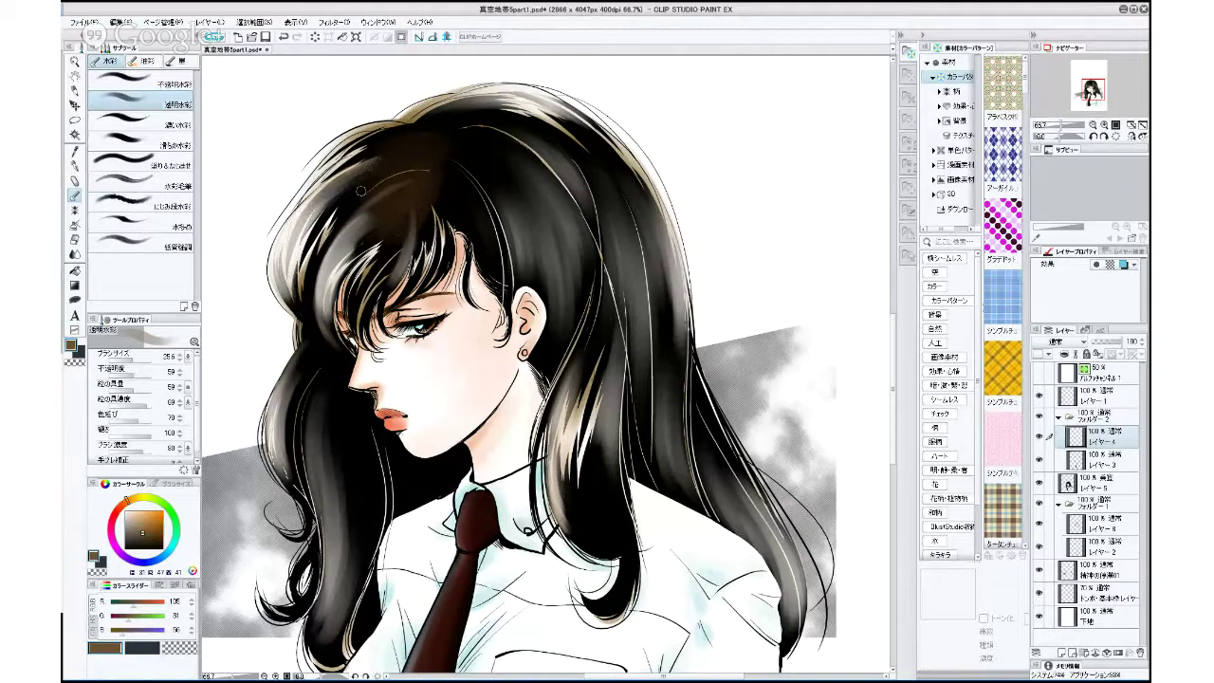
alt+click(366, 184)
drag(370, 172, 309, 230)
mouse_move(341, 190)
mouse_down()
mouse_move(301, 252)
mouse_move(306, 235)
mouse_up()
mouse_move(370, 166)
mouse_down()
mouse_move(285, 273)
mouse_move(378, 163)
mouse_up()
mouse_move(290, 237)
mouse_down()
mouse_move(365, 161)
mouse_move(355, 178)
mouse_up()
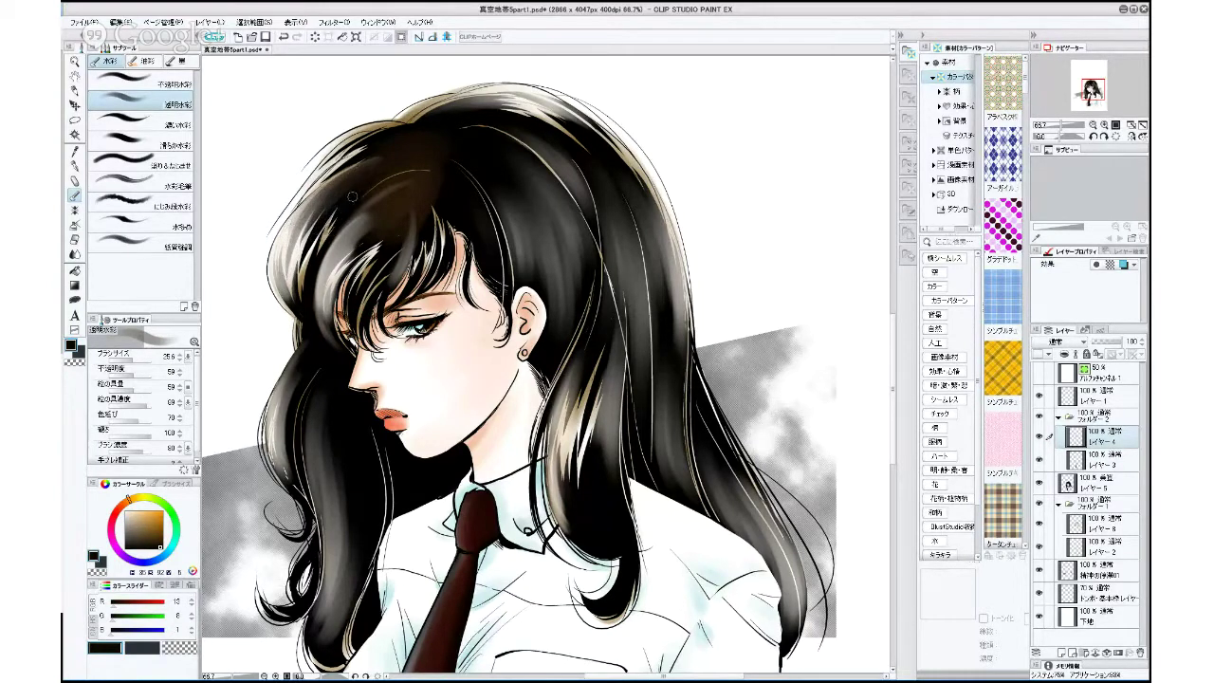
Tint the upper fringe towards the crown with dark reddish brown, and darken its lower outer strands with a sampled near-black.
click(158, 540)
click(123, 502)
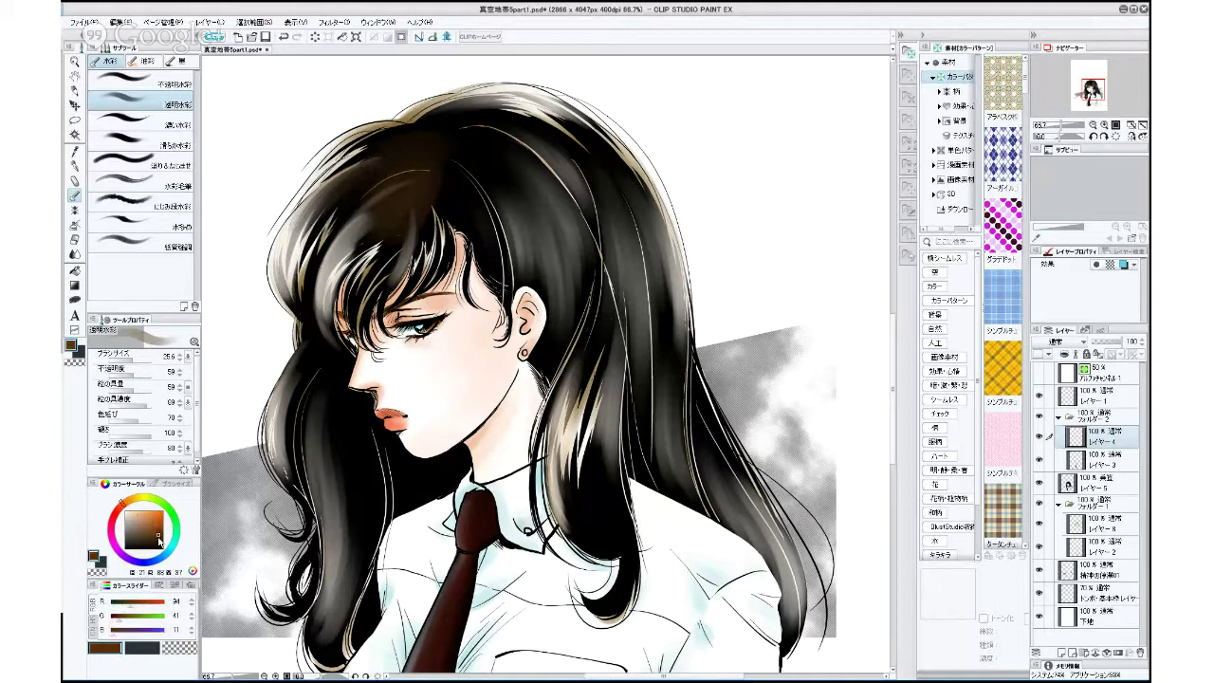
mouse_move(348, 194)
mouse_down()
mouse_move(328, 228)
mouse_move(310, 223)
mouse_move(365, 163)
mouse_move(323, 190)
mouse_move(408, 133)
mouse_move(389, 136)
mouse_up()
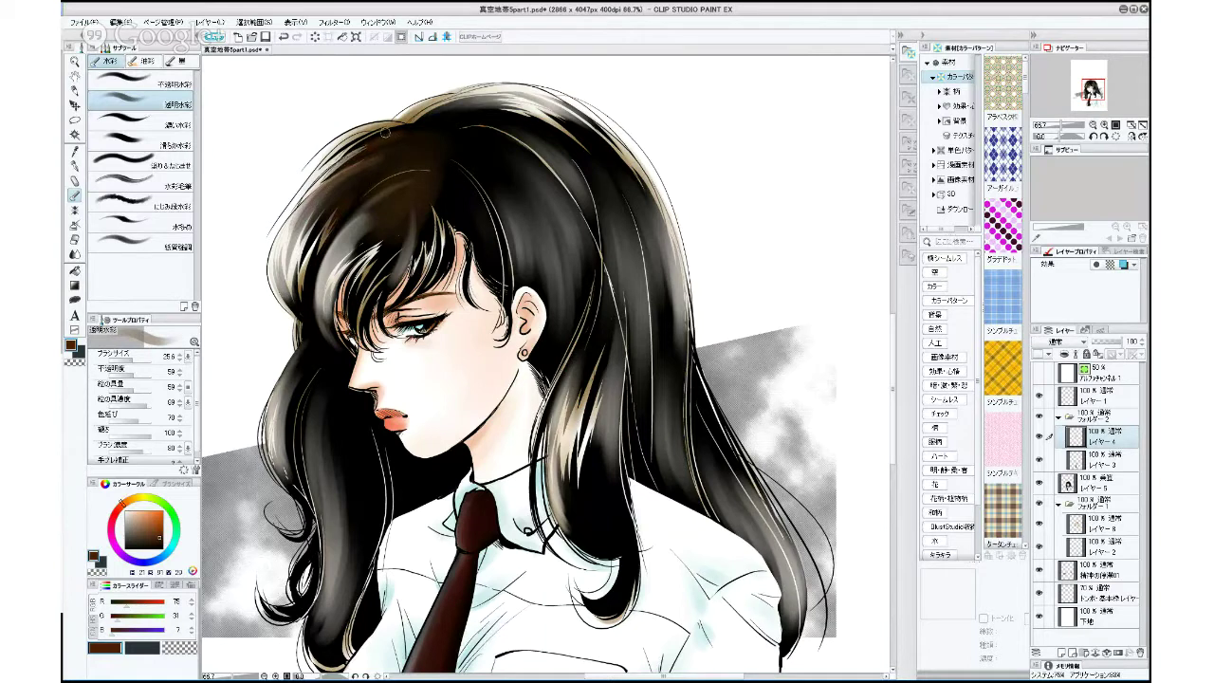
alt+click(408, 144)
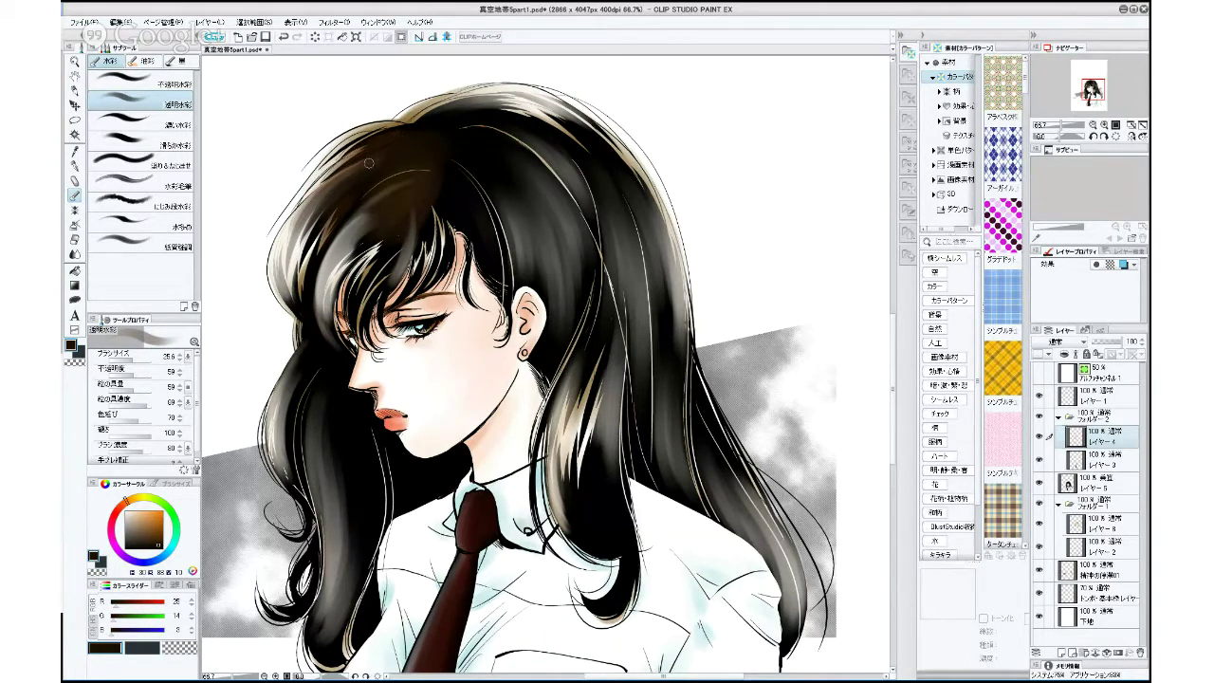
mouse_move(306, 296)
mouse_down()
mouse_move(290, 255)
mouse_move(318, 246)
mouse_up()
Tint the pale outer side of the fringe with warm brown strokes, blending in a dark tone sampled from the hair.
click(150, 538)
click(123, 506)
mouse_move(298, 299)
mouse_down()
mouse_move(289, 270)
mouse_move(302, 270)
mouse_move(302, 314)
mouse_up()
drag(277, 266, 288, 303)
drag(276, 258, 281, 286)
mouse_move(287, 238)
mouse_down()
mouse_move(314, 322)
mouse_move(286, 272)
mouse_up()
alt+click(311, 339)
drag(302, 319, 277, 254)
Deepen the shadows between the fringe highlights and above the eye with dark brown sampled from the fringe.
alt+click(386, 220)
drag(383, 221, 343, 254)
mouse_move(383, 208)
mouse_down()
mouse_move(336, 265)
mouse_move(351, 228)
mouse_move(325, 288)
mouse_move(372, 214)
mouse_move(331, 275)
mouse_move(360, 243)
mouse_move(334, 339)
mouse_move(323, 293)
mouse_move(347, 321)
mouse_move(325, 299)
mouse_move(341, 346)
mouse_move(329, 288)
mouse_up()
mouse_move(344, 353)
mouse_down()
mouse_move(332, 271)
mouse_move(346, 266)
mouse_up()
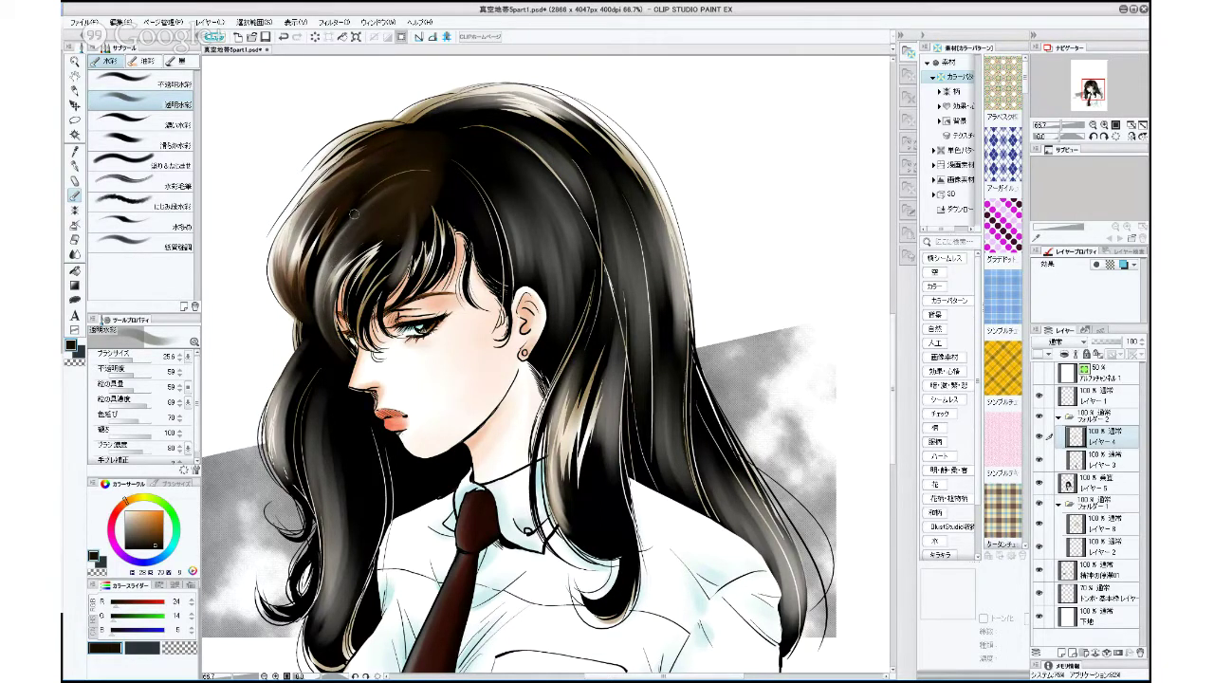
mouse_move(394, 200)
mouse_down()
mouse_move(342, 237)
mouse_move(328, 310)
mouse_move(337, 259)
mouse_move(389, 198)
mouse_up()
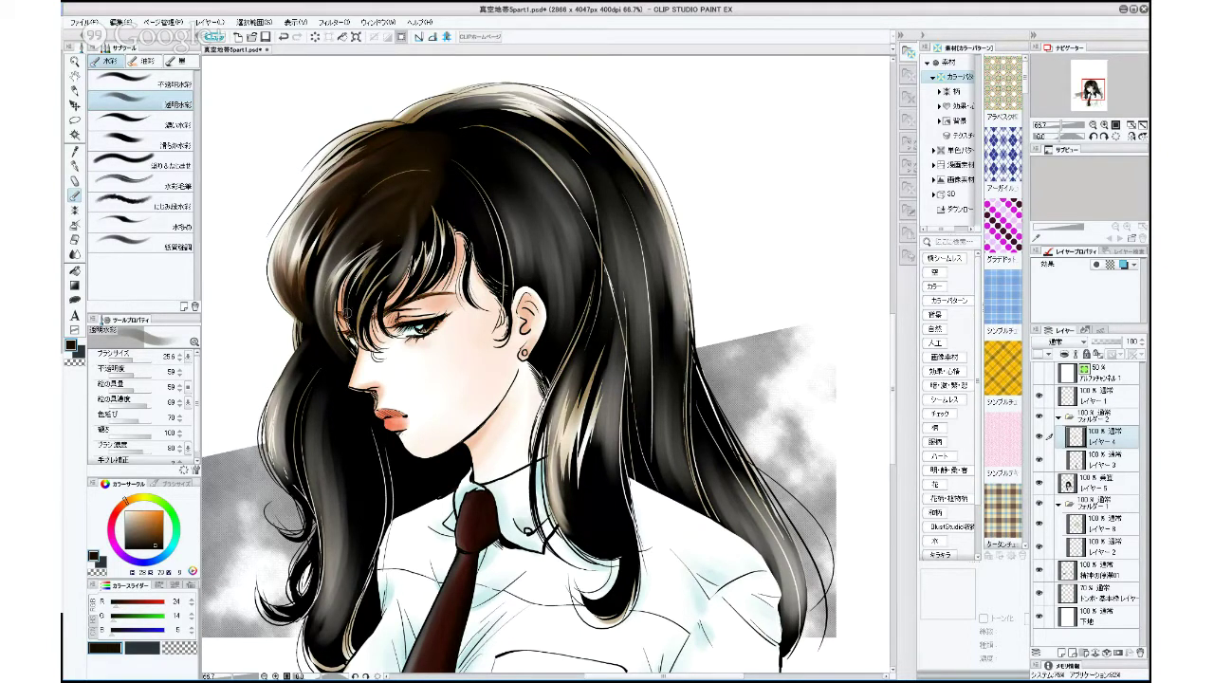
drag(332, 303, 340, 351)
drag(364, 331, 393, 269)
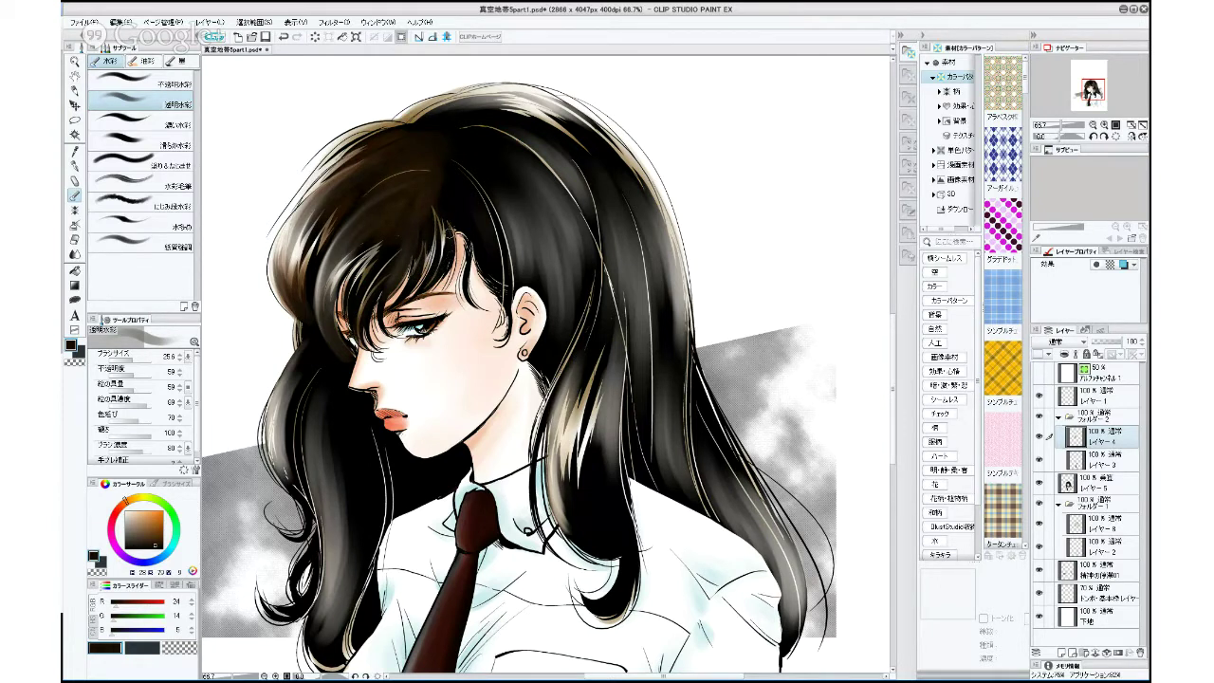
Refine the fine dark strands of the fringe with pure black, with the brush at 7.8 and 13.2.
click(134, 361)
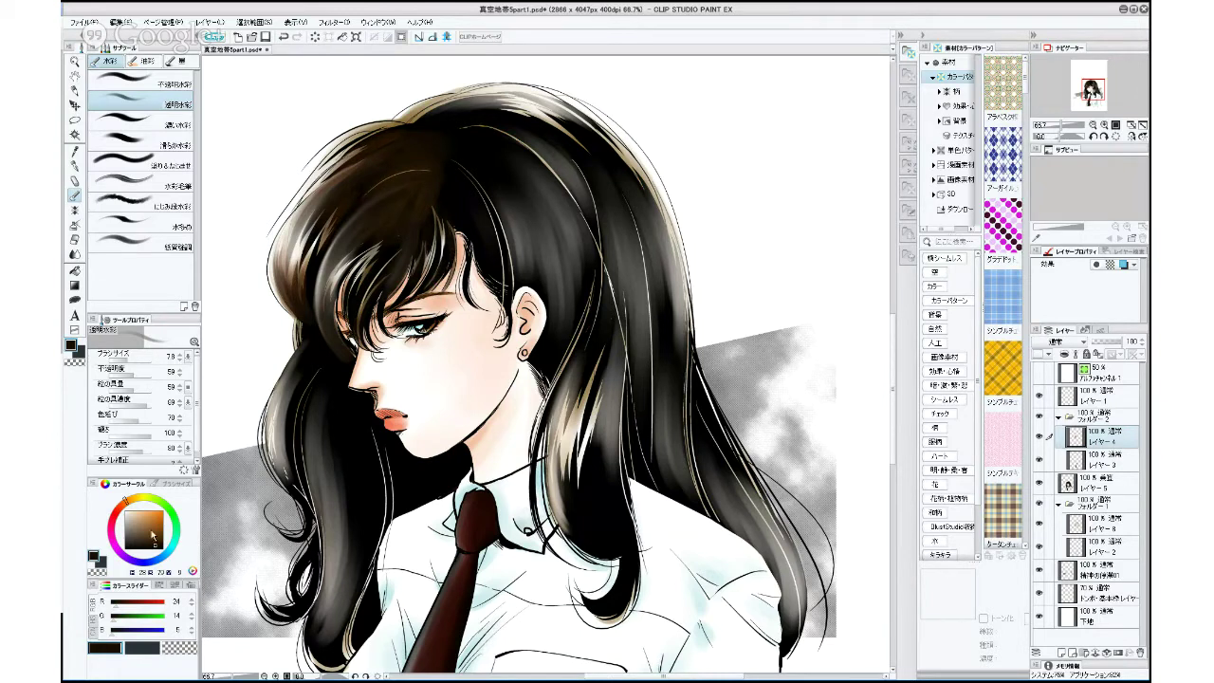
drag(154, 549, 167, 545)
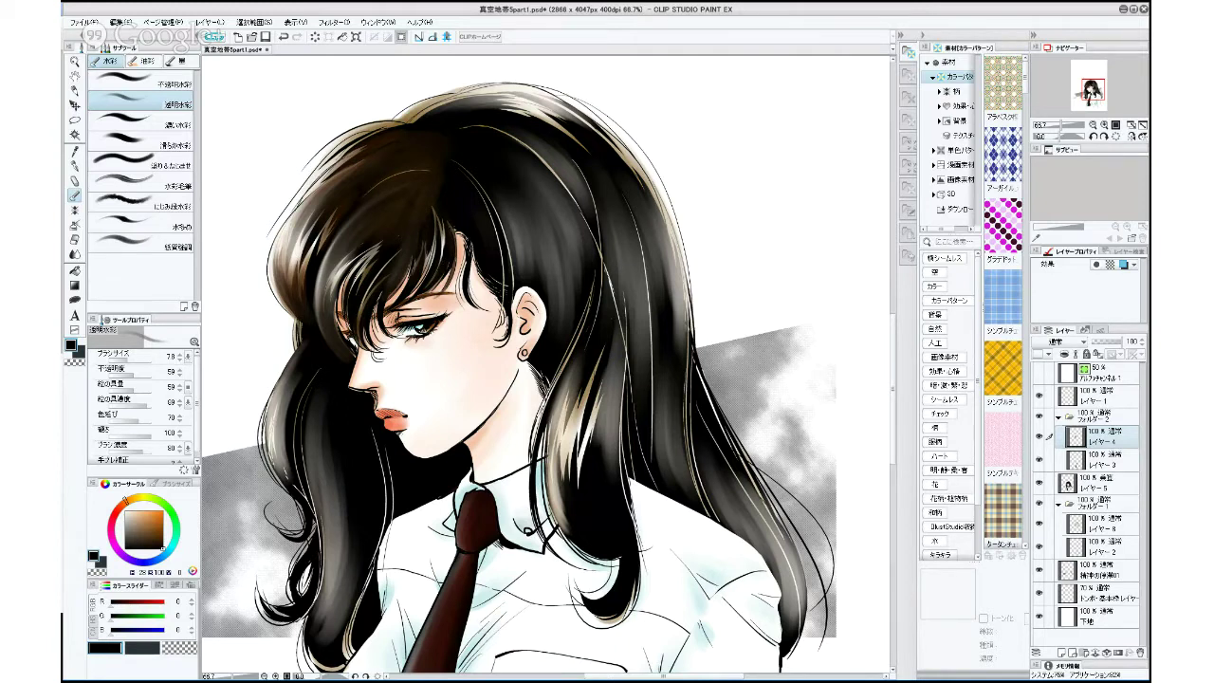
click(135, 357)
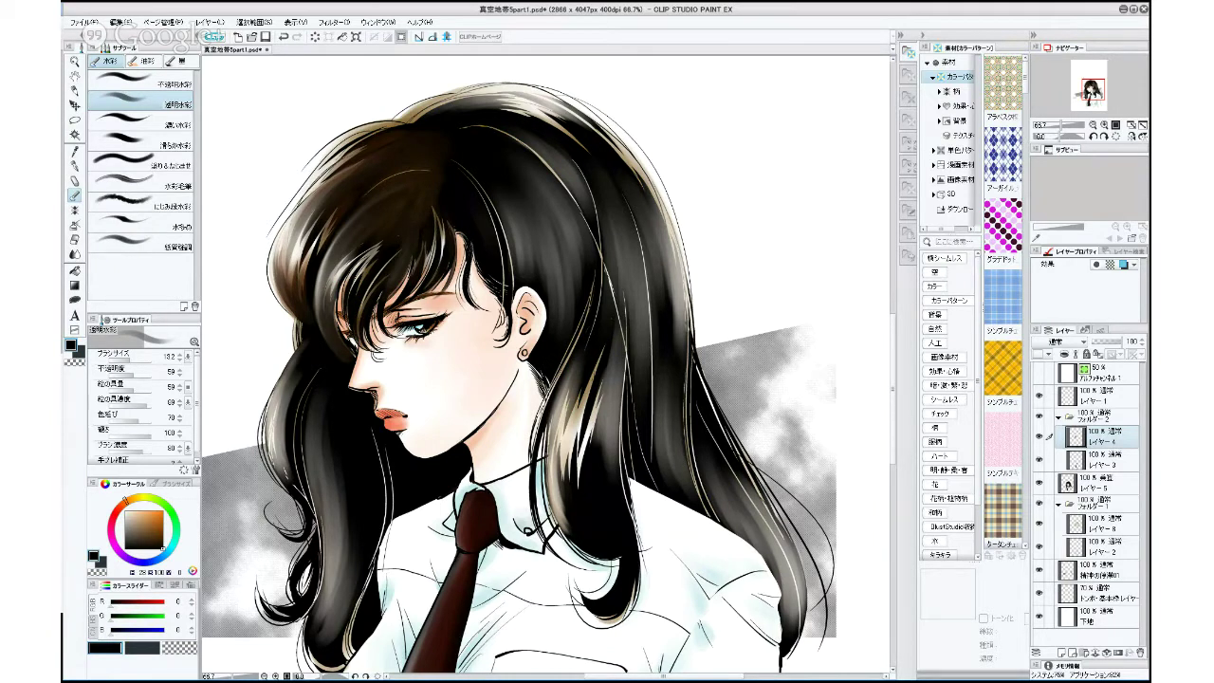
Tint the thin strands in front of the ear with brown (RGB 116, 56, 2), with the brush at 17.2 and 7.8.
click(139, 358)
click(164, 537)
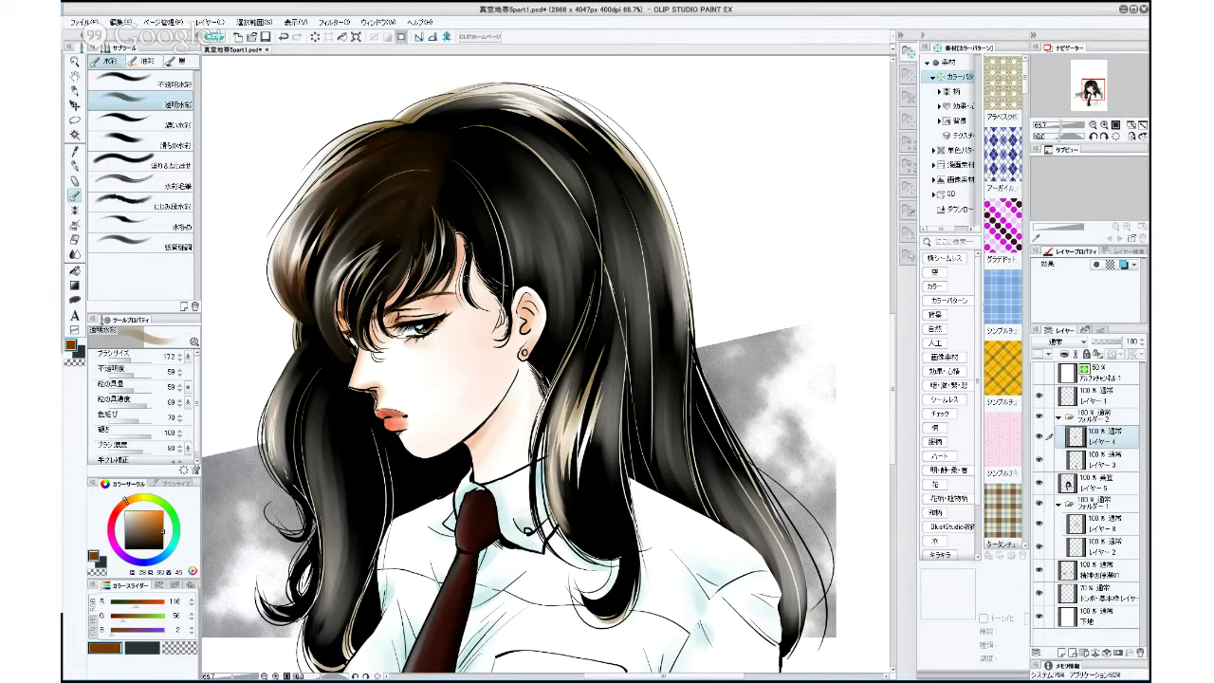
click(131, 358)
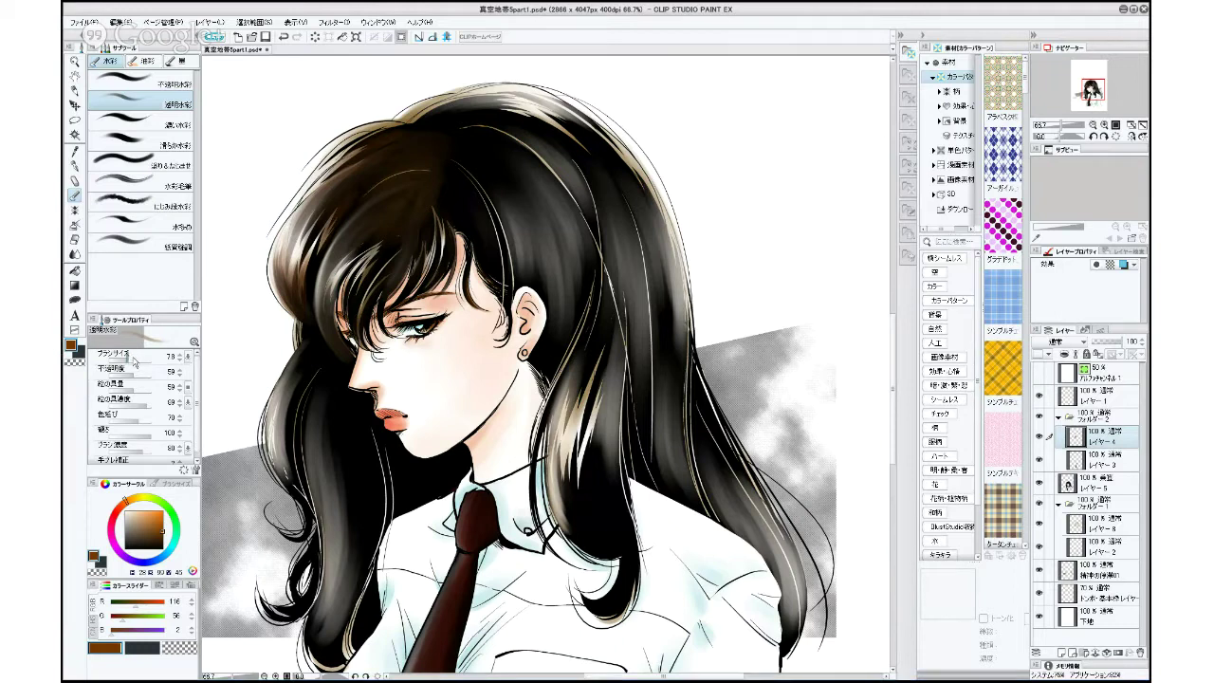
click(129, 359)
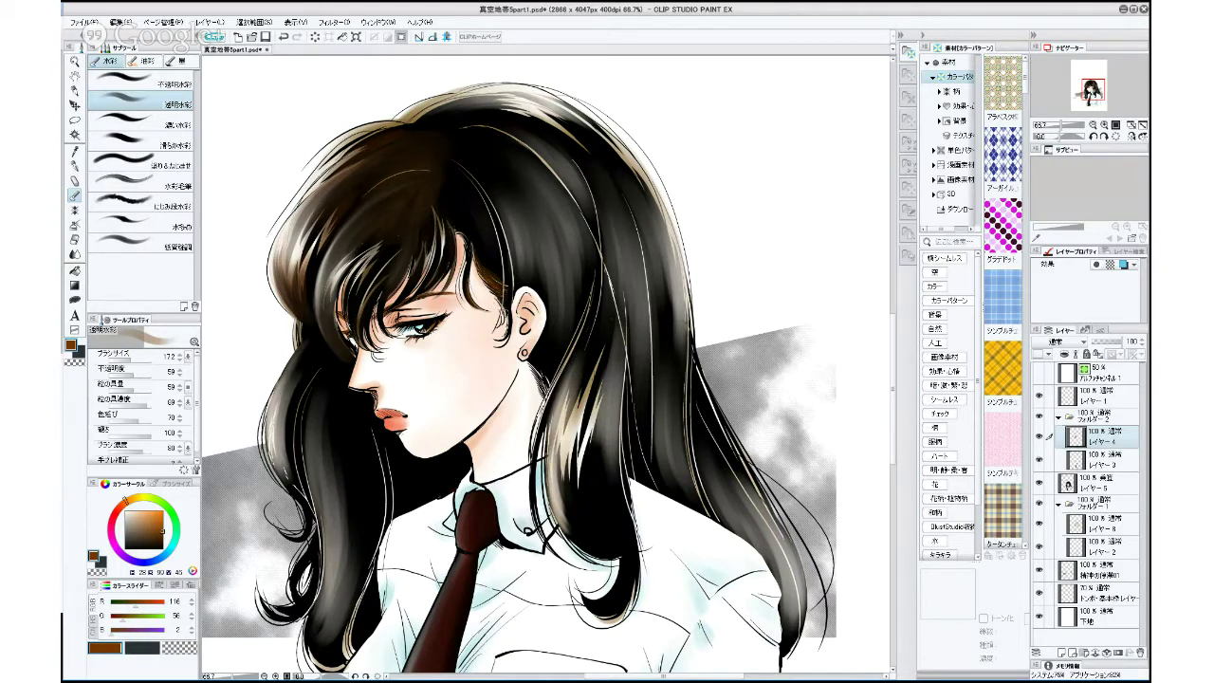
Deepen the hair around the parting with a darker brown at brush size 48.5, blending with near-black sampled from the hair.
click(163, 536)
drag(131, 359, 135, 358)
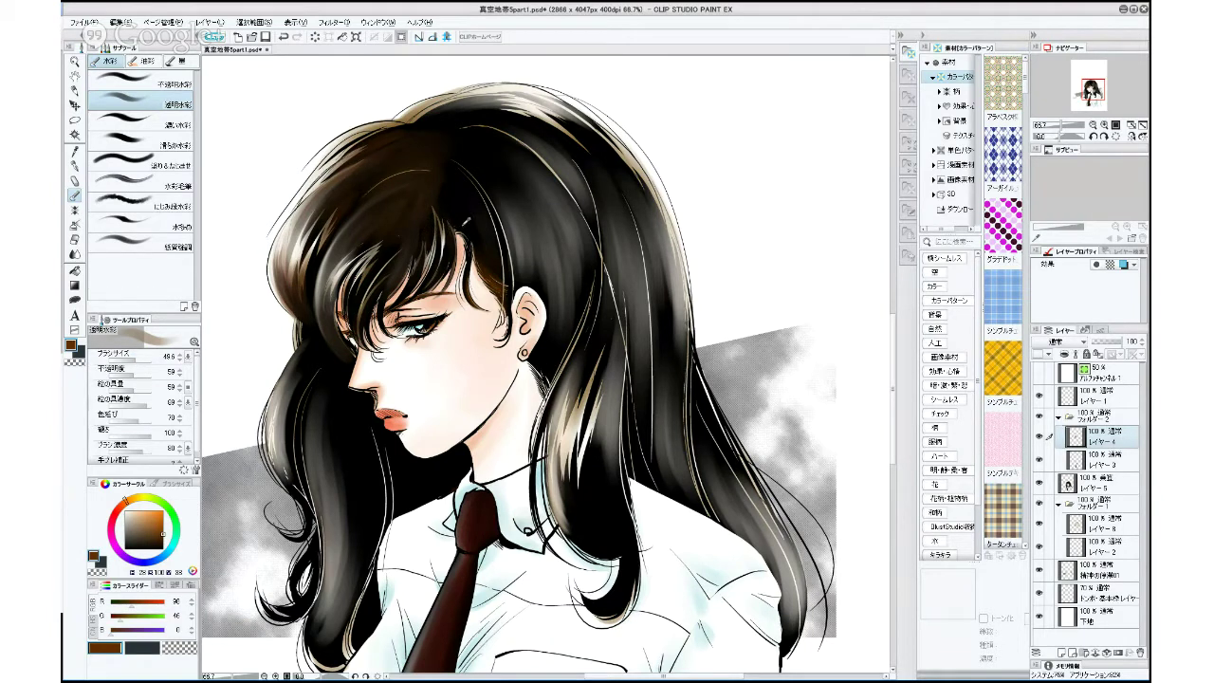
alt+click(466, 223)
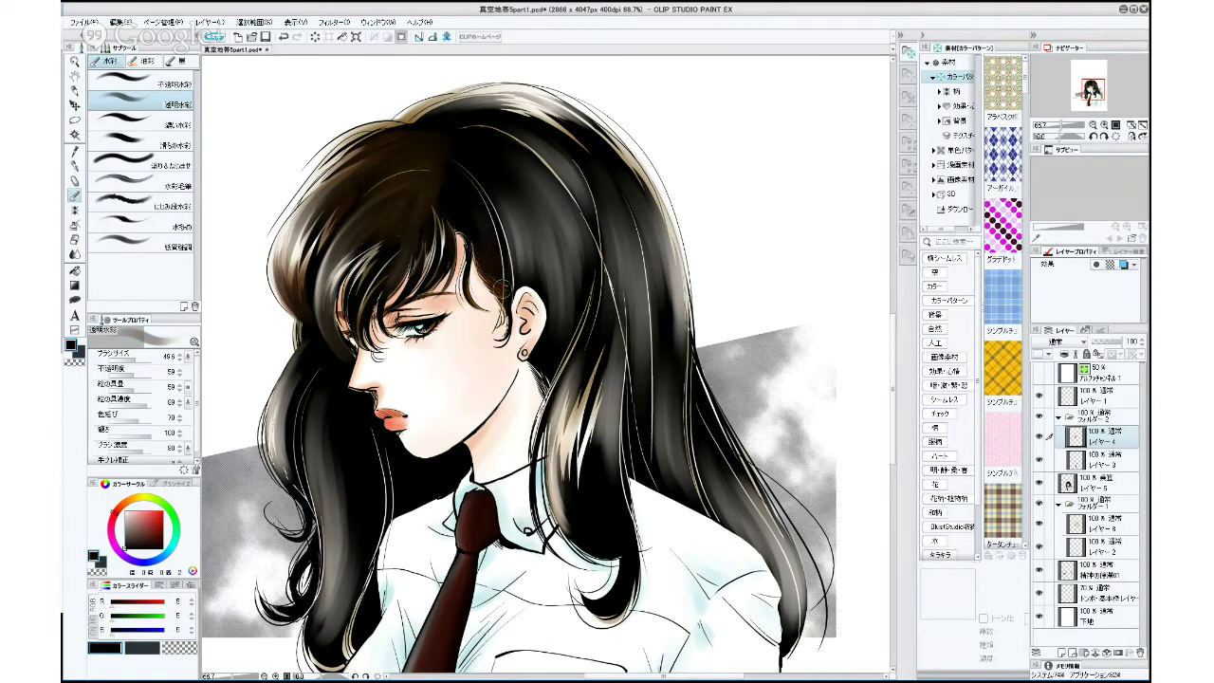
Tint the side hair above the ear with dark red and muted reddish brown, raising the brush from 19.7 to 33.4.
click(140, 359)
click(156, 526)
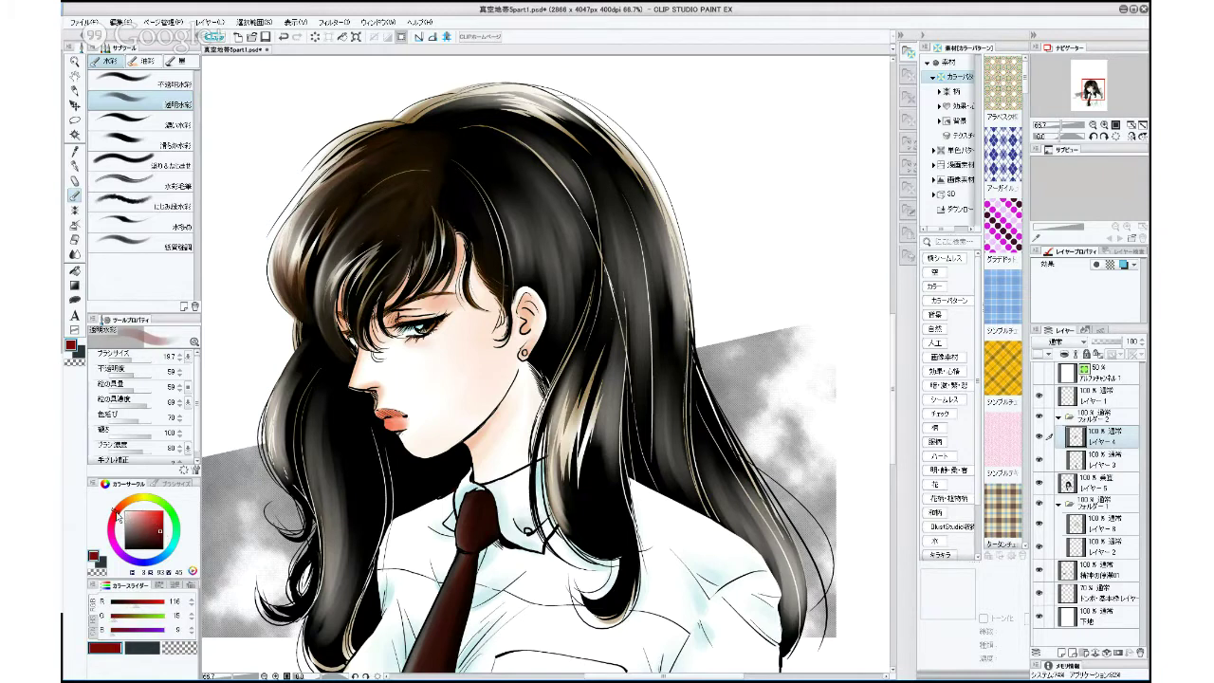
drag(161, 531, 148, 531)
click(116, 508)
click(152, 533)
click(134, 358)
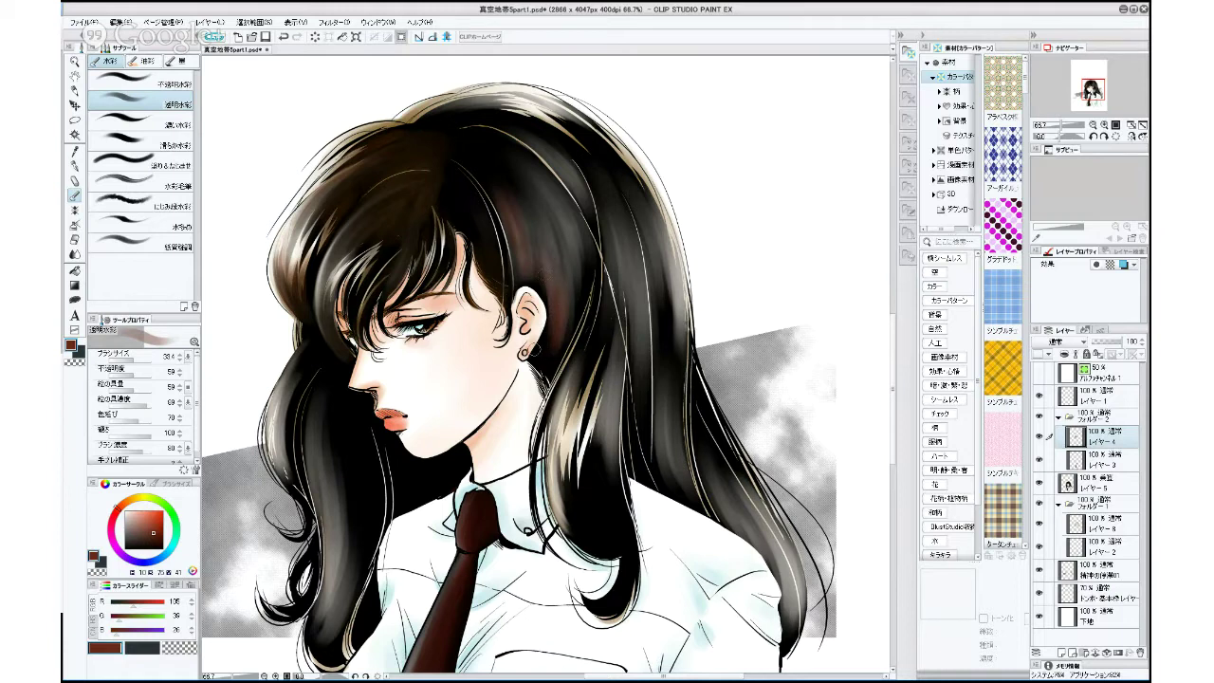
Blend the reddish tint above and behind the ear with black sampled from the nearby hair.
alt+click(548, 347)
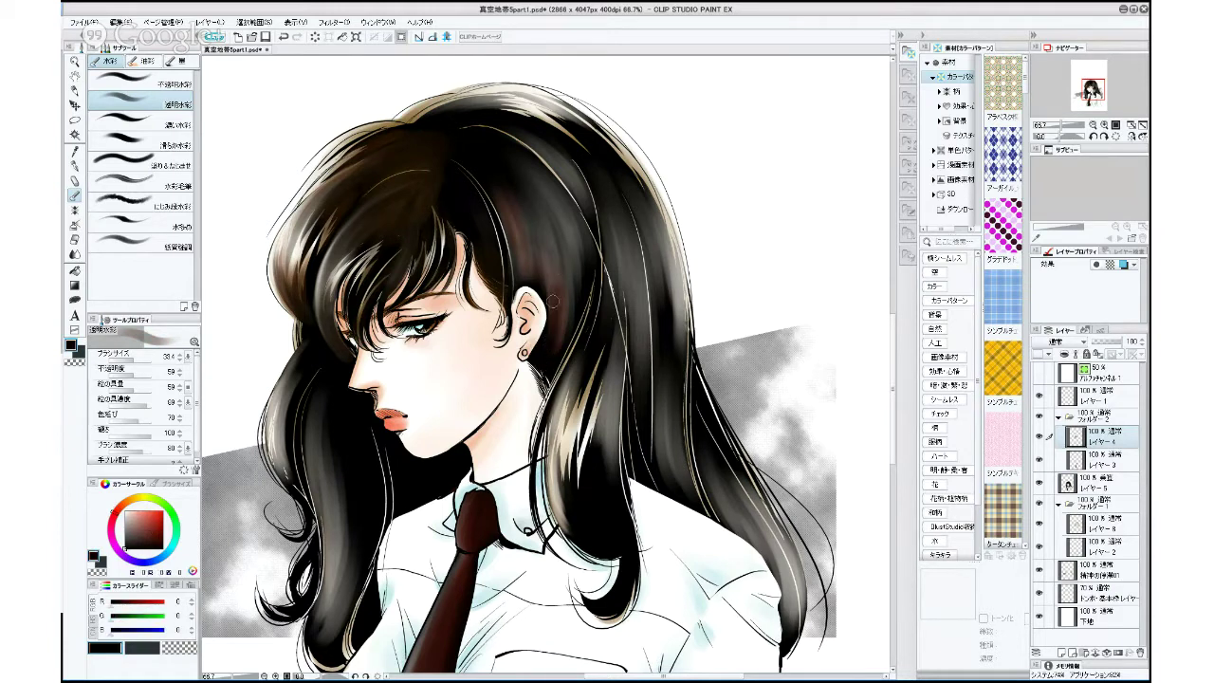
drag(569, 313, 569, 273)
drag(550, 196, 561, 218)
Strengthen the warm tint of the side hair with dark red and reddish brown, enlarging the brush to 72.7.
click(156, 530)
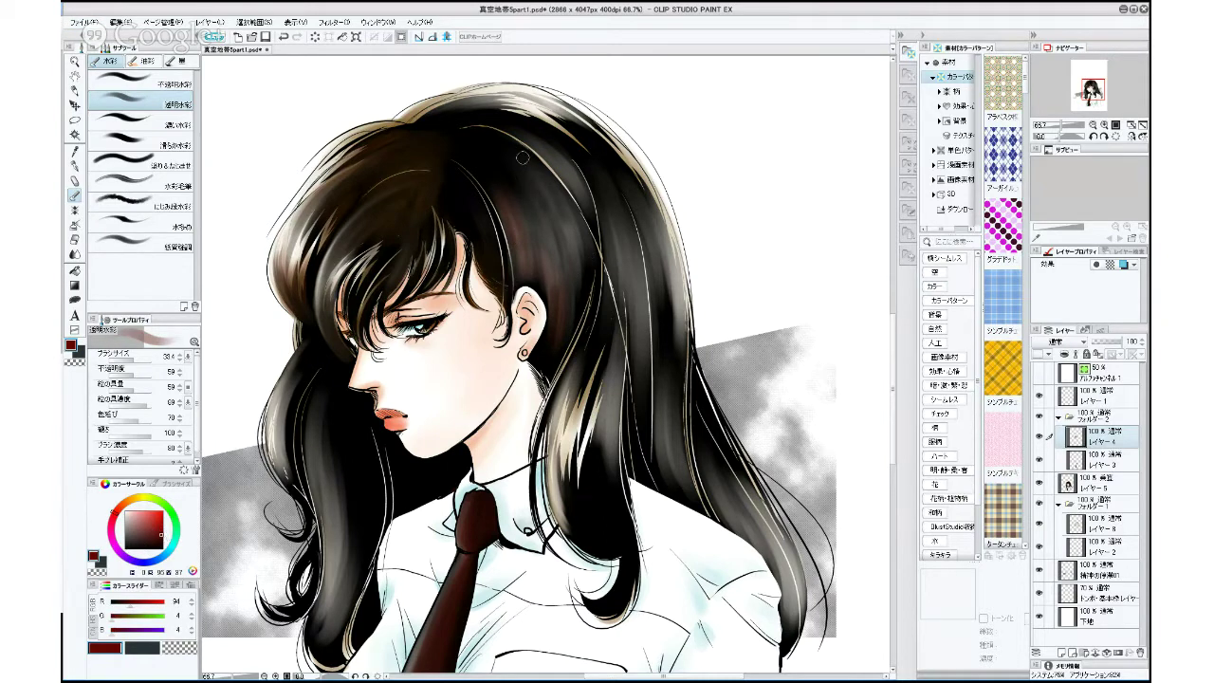
click(119, 518)
click(162, 539)
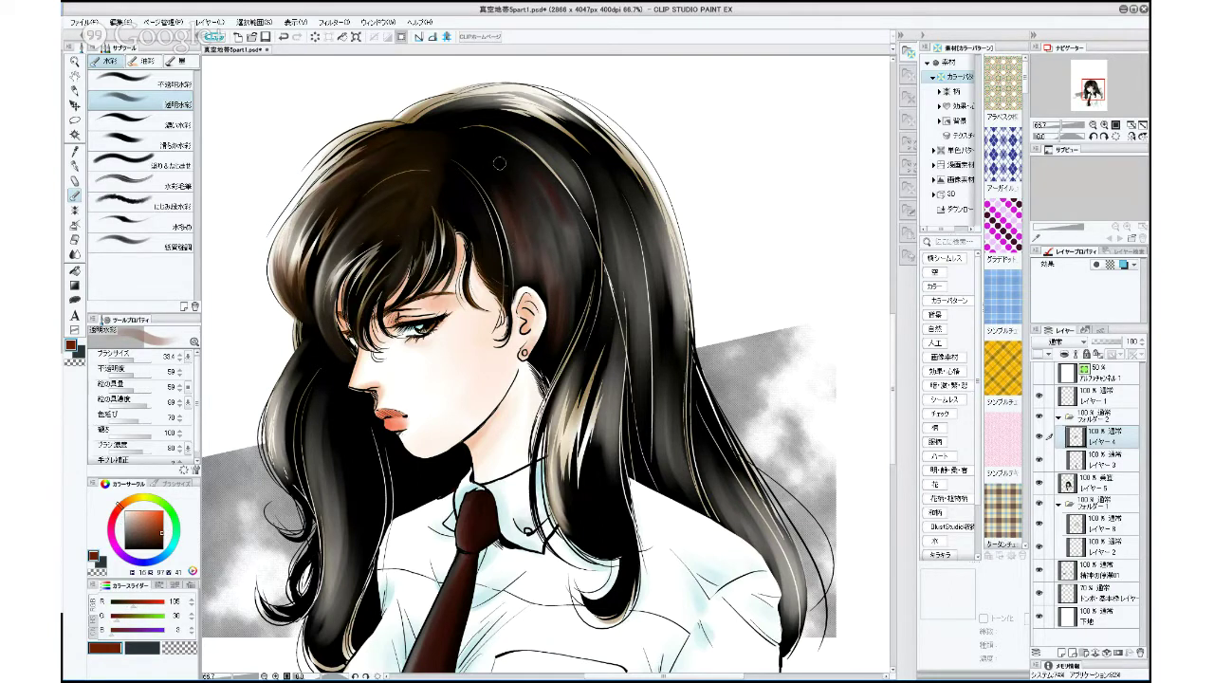
click(138, 359)
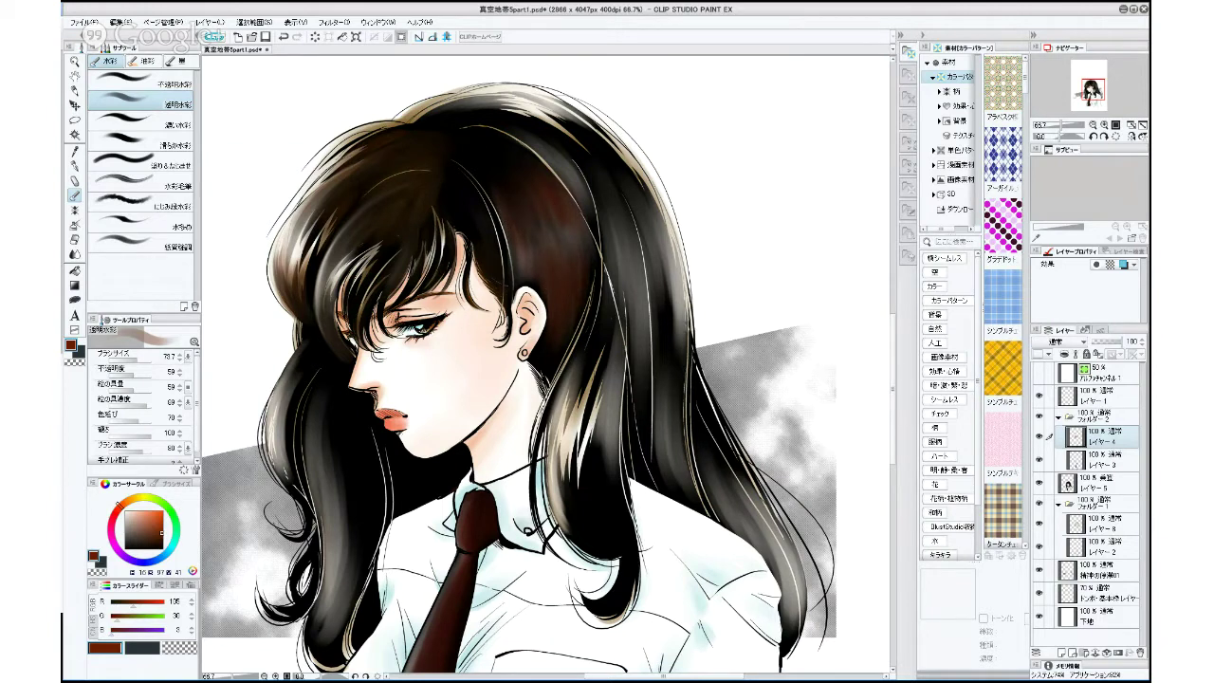
Soften the edges of the reddish side hair with black sampled near the parting, with the brush at 22.5 and 72.7.
alt+click(473, 152)
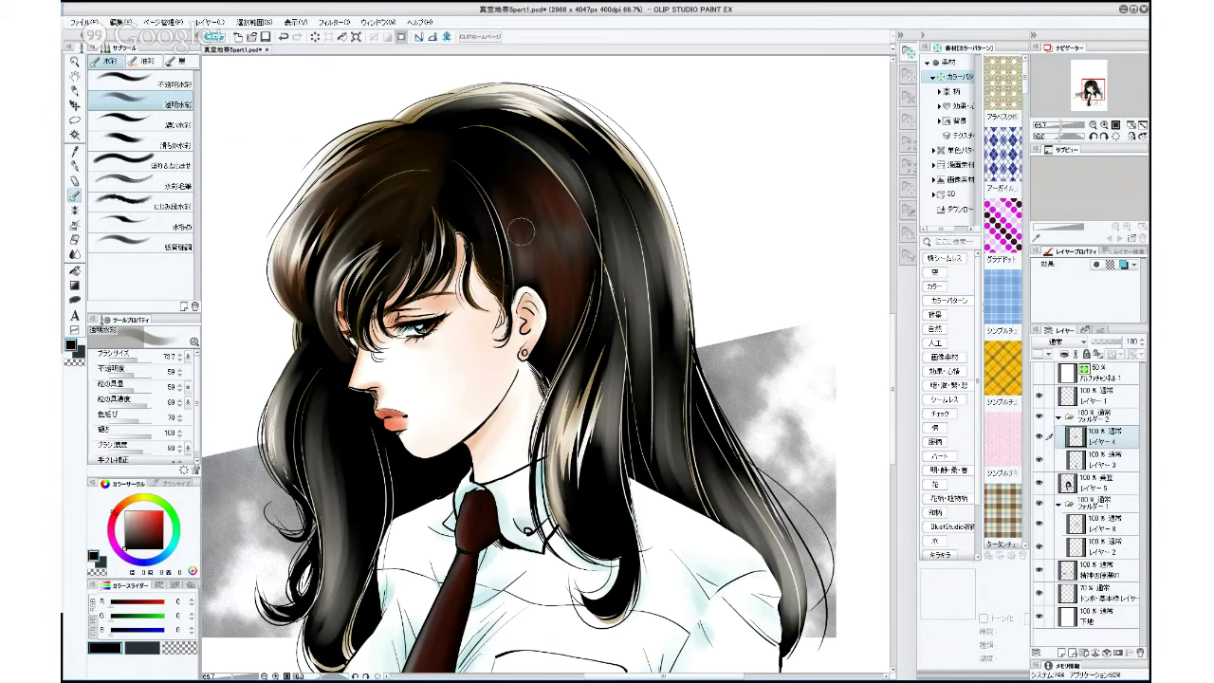
click(134, 357)
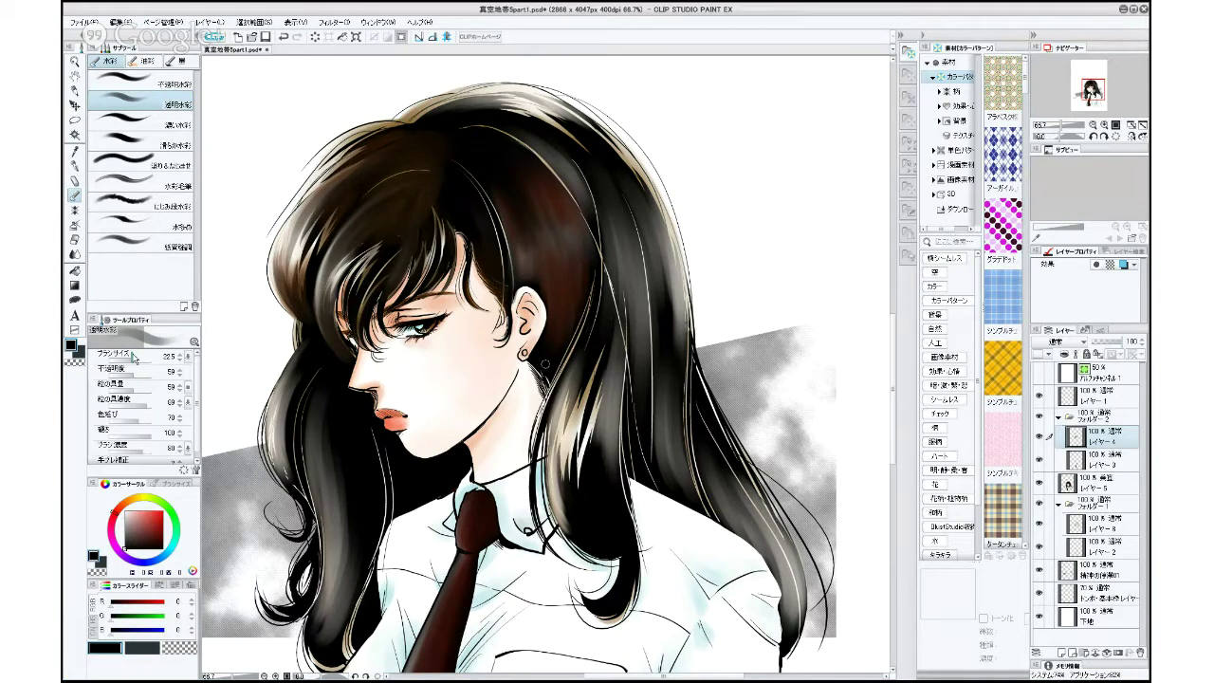
click(136, 360)
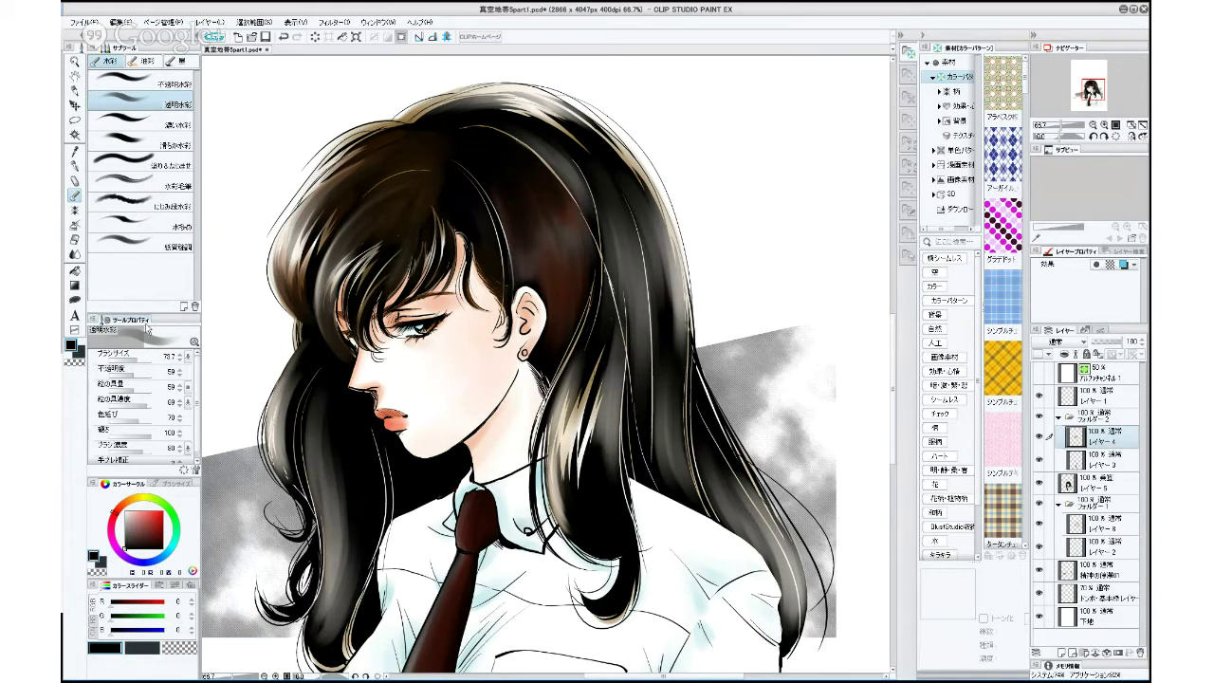
click(134, 356)
Smooth the side hair and crown towards the back with dark brown sampled above the ear, with the brush at 43.4.
alt+click(528, 275)
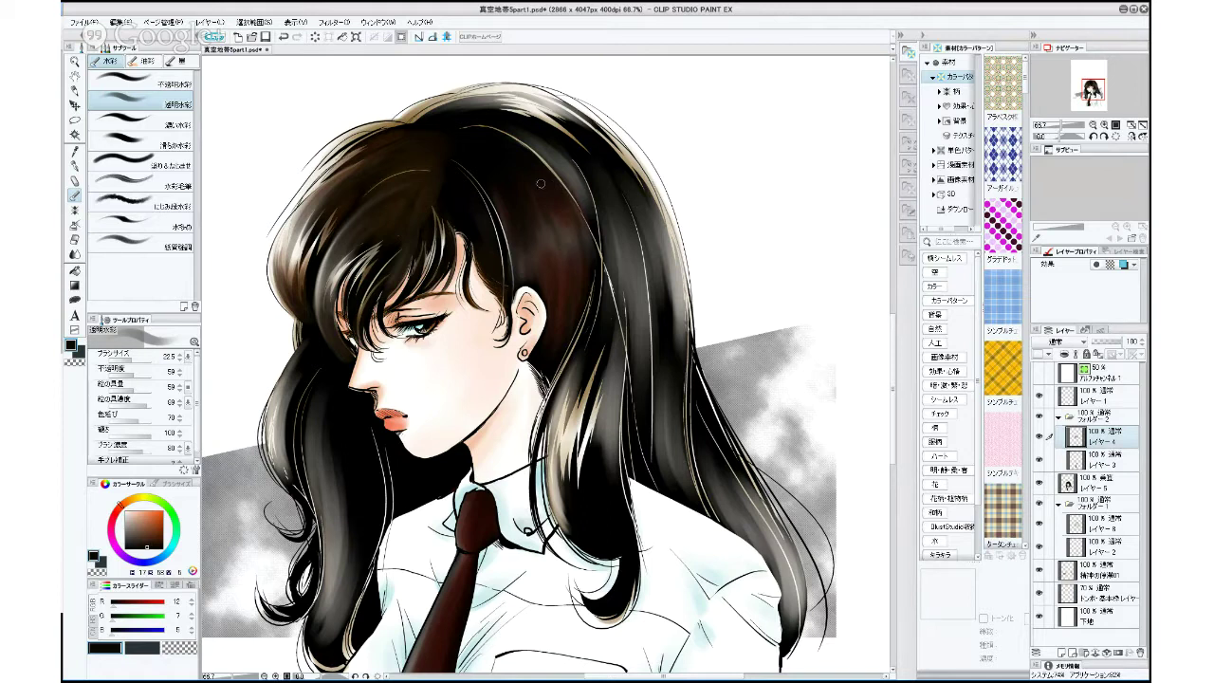
click(135, 360)
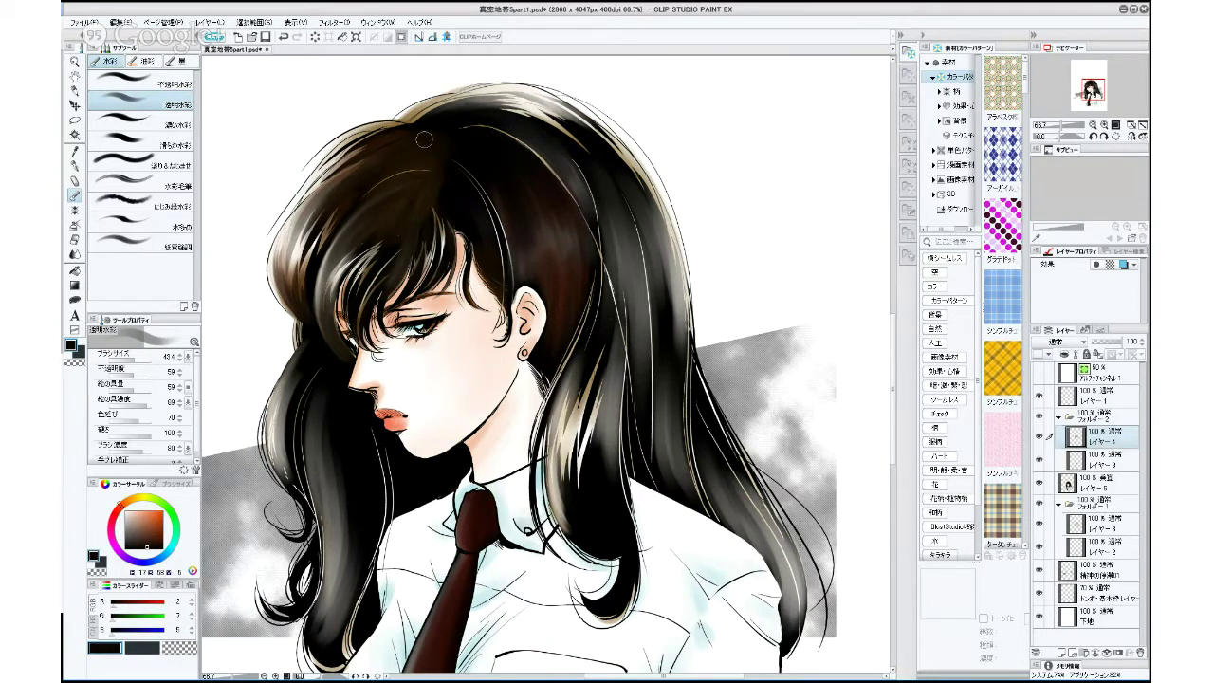
mouse_move(403, 135)
mouse_down()
mouse_move(496, 109)
mouse_move(406, 126)
mouse_move(442, 105)
mouse_move(566, 143)
mouse_move(541, 116)
mouse_move(628, 197)
mouse_up()
mouse_move(541, 103)
mouse_down()
mouse_move(616, 155)
mouse_move(597, 172)
mouse_move(520, 90)
mouse_move(624, 165)
mouse_move(660, 263)
mouse_move(646, 215)
mouse_move(580, 142)
mouse_move(625, 169)
mouse_move(621, 188)
mouse_move(580, 120)
mouse_move(659, 233)
mouse_move(594, 127)
mouse_move(645, 263)
mouse_move(613, 262)
mouse_up()
Tint the long back hair from the crown down to the shoulder with reddish brown strokes.
click(161, 537)
mouse_move(620, 181)
mouse_down()
mouse_move(586, 132)
mouse_move(642, 219)
mouse_move(634, 187)
mouse_move(639, 246)
mouse_move(627, 168)
mouse_move(661, 225)
mouse_up()
drag(605, 132, 675, 243)
drag(627, 162, 663, 265)
mouse_move(598, 170)
mouse_down()
mouse_move(607, 268)
mouse_move(588, 161)
mouse_move(621, 280)
mouse_move(595, 168)
mouse_move(633, 285)
mouse_move(640, 409)
mouse_up()
drag(639, 299, 652, 450)
drag(646, 356, 655, 421)
mouse_move(657, 359)
mouse_down()
mouse_move(681, 467)
mouse_move(655, 307)
mouse_move(670, 469)
mouse_move(660, 302)
mouse_move(658, 412)
mouse_move(665, 329)
mouse_up()
drag(675, 261, 677, 445)
mouse_move(666, 325)
mouse_down()
mouse_move(670, 286)
mouse_move(674, 458)
mouse_up()
drag(679, 391, 700, 477)
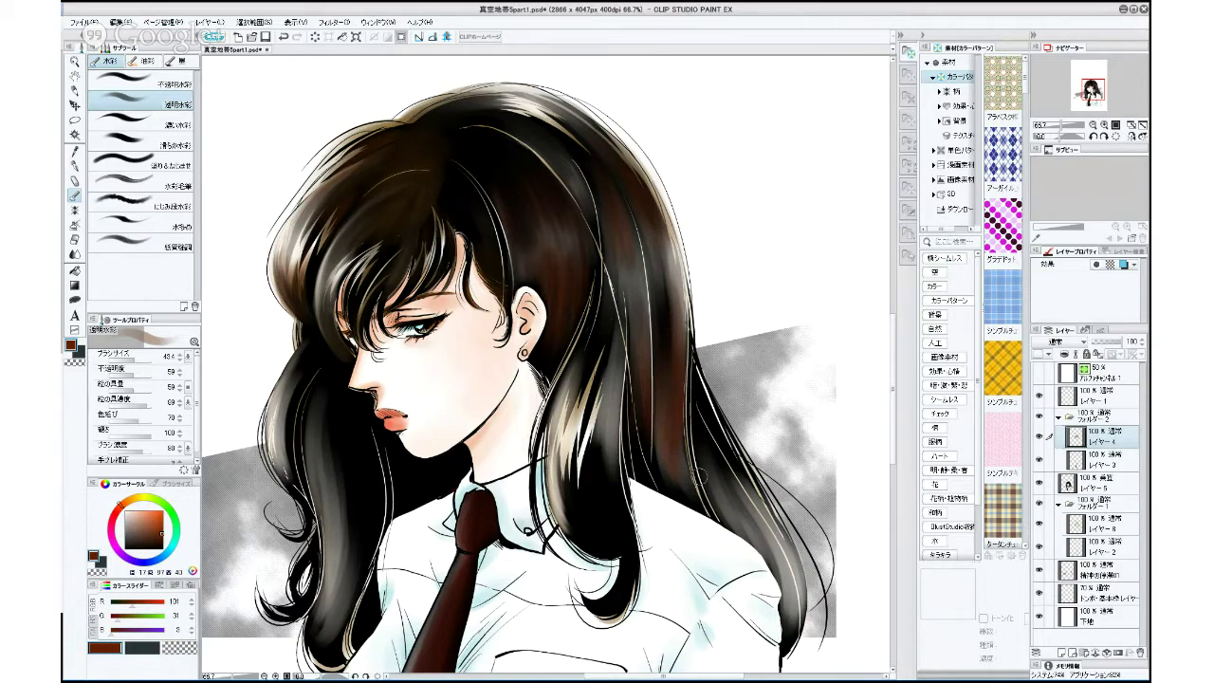
Tone down the red in the side hair above the ear with dark tones sampled from the hair.
alt+click(549, 338)
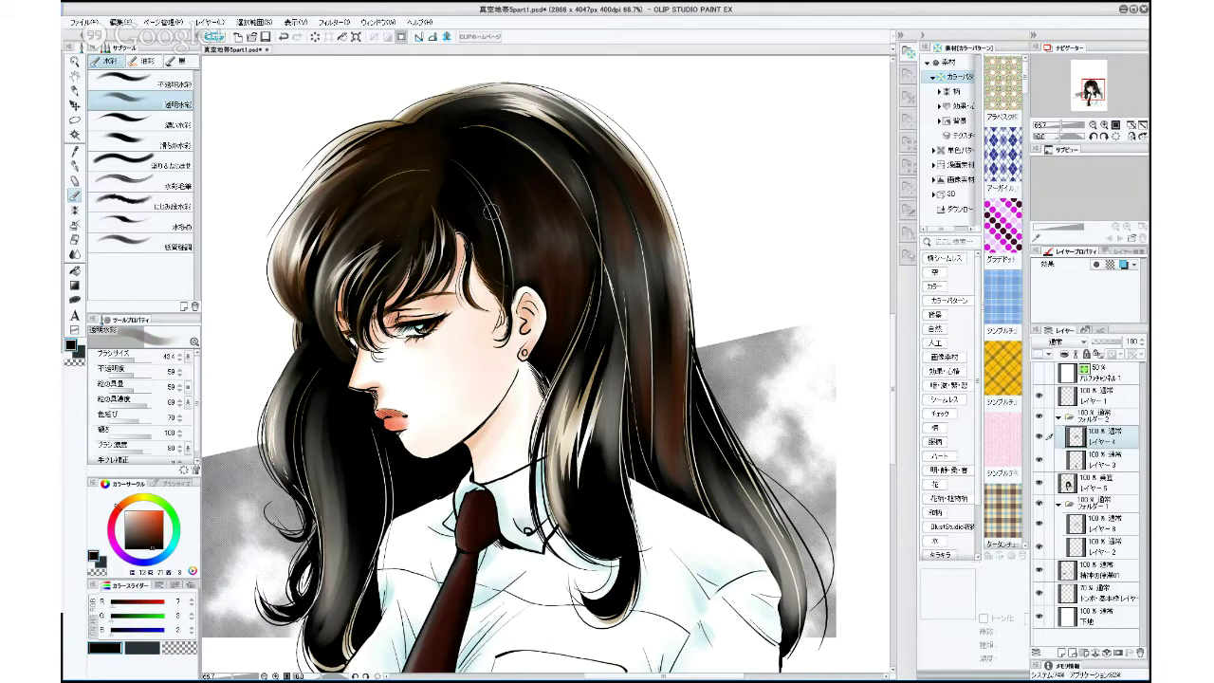
alt+click(357, 468)
drag(567, 217, 575, 269)
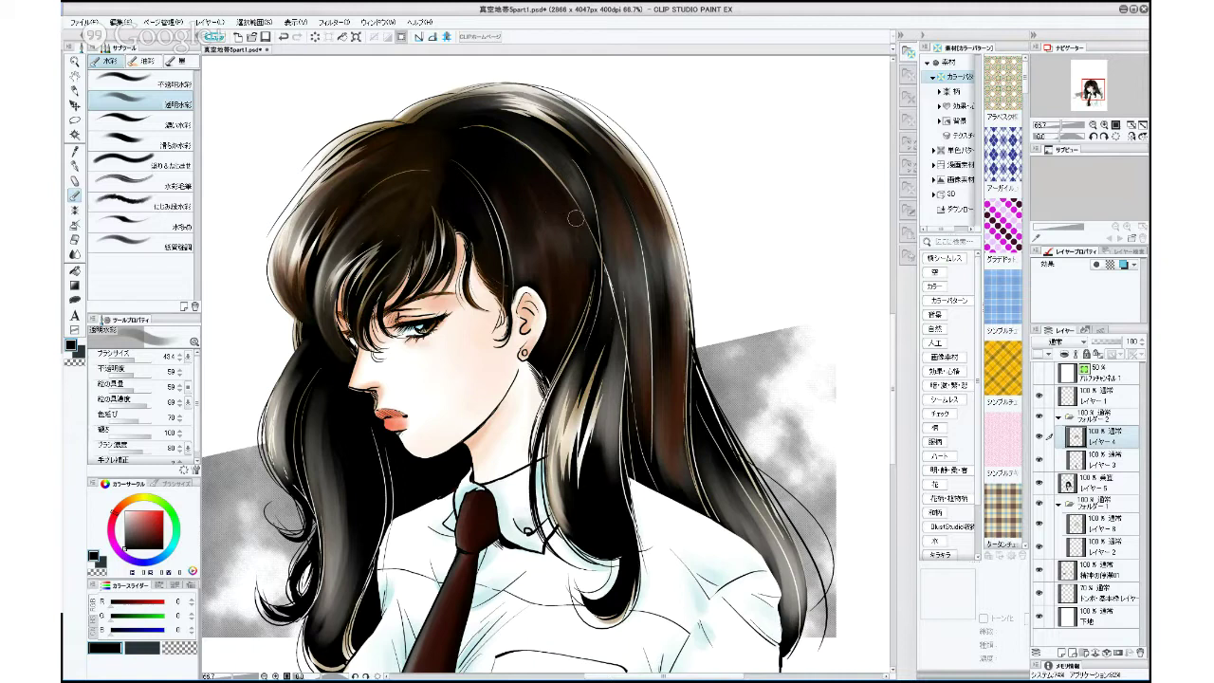
Subdue the reddish strands of the outer back hair above the shoulder with long sampled-black strokes.
drag(660, 300, 677, 502)
drag(669, 388, 673, 467)
drag(663, 420, 670, 489)
drag(667, 390, 691, 491)
drag(679, 353, 686, 485)
drag(677, 401, 685, 470)
mouse_move(673, 305)
mouse_down()
mouse_move(678, 355)
mouse_move(666, 285)
mouse_move(679, 388)
mouse_up()
drag(634, 313, 641, 393)
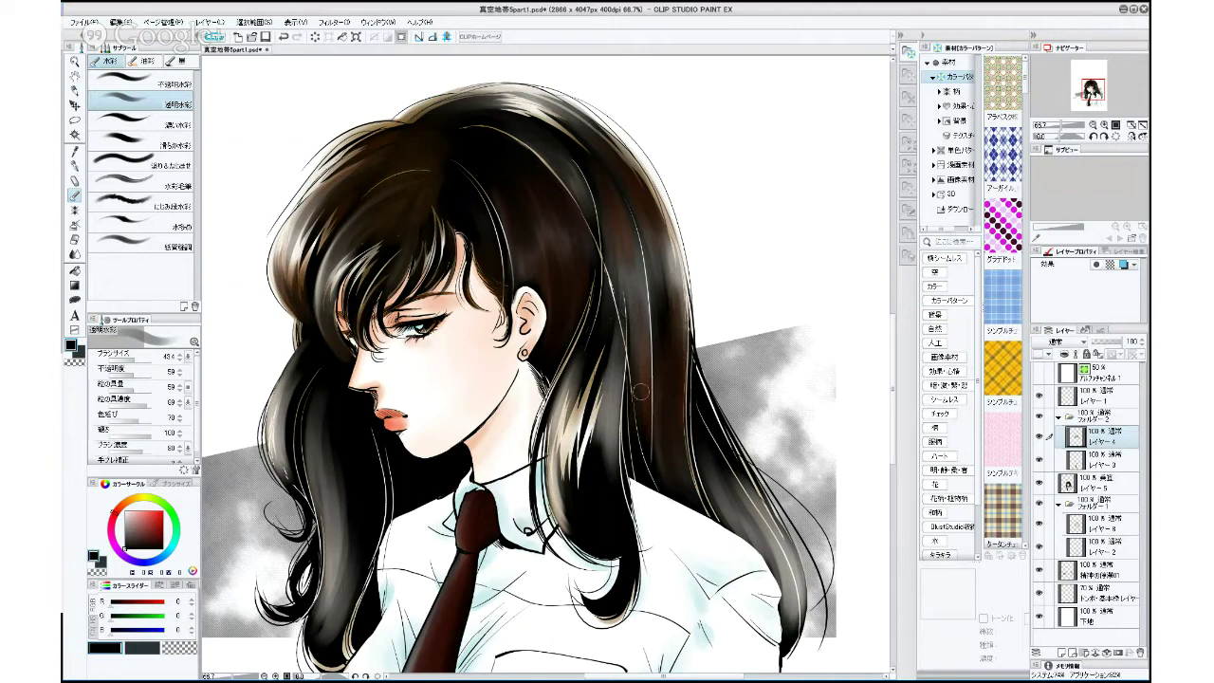
Darken the inner strands of the back hair behind the ear down to the shoulder with sampled black.
drag(632, 301, 640, 417)
drag(637, 323, 647, 437)
mouse_move(640, 375)
mouse_down()
mouse_move(638, 331)
mouse_move(664, 369)
mouse_move(641, 278)
mouse_up()
drag(646, 345, 622, 226)
mouse_move(616, 273)
mouse_down()
mouse_move(614, 228)
mouse_move(634, 247)
mouse_move(647, 217)
mouse_move(617, 282)
mouse_up()
drag(609, 224, 595, 325)
mouse_move(609, 257)
mouse_down()
mouse_move(593, 356)
mouse_move(610, 420)
mouse_up()
drag(617, 366, 601, 461)
drag(615, 397, 603, 452)
drag(613, 402, 620, 487)
drag(621, 337, 600, 436)
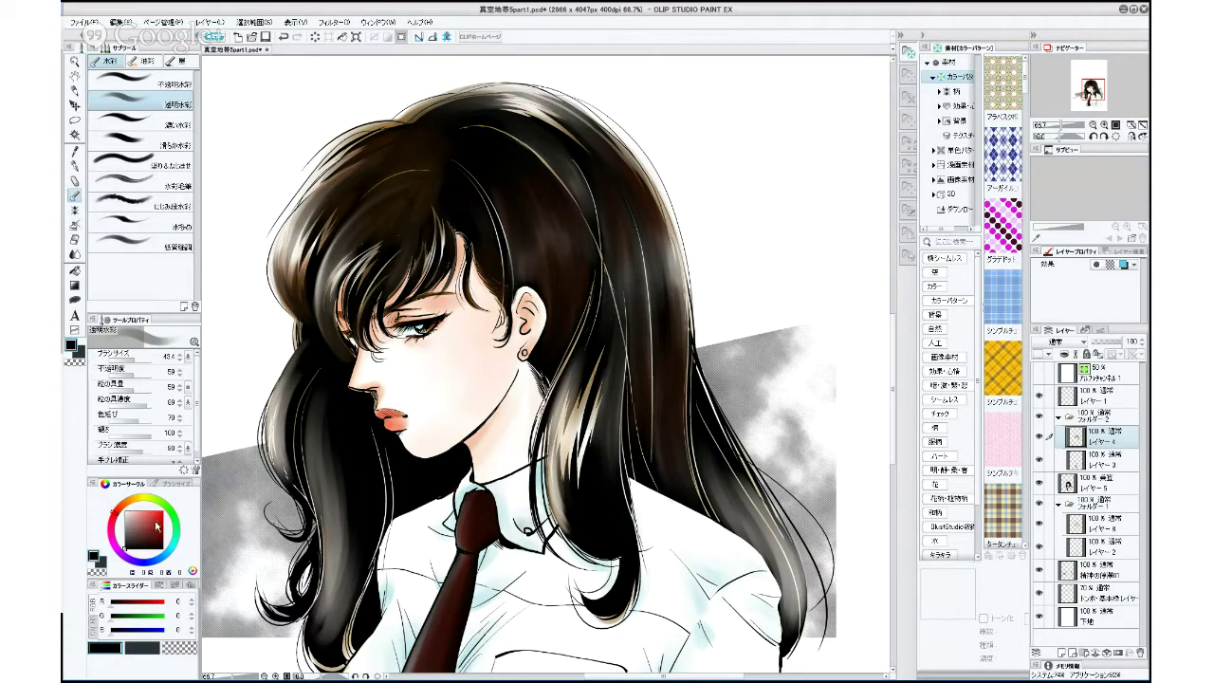
Tint the pale highlights of the lock hanging below the ear with reddish brown strokes.
click(157, 535)
mouse_move(609, 314)
mouse_down()
mouse_move(578, 398)
mouse_move(592, 421)
mouse_up()
mouse_move(614, 343)
mouse_down()
mouse_move(582, 453)
mouse_move(582, 379)
mouse_move(571, 427)
mouse_up()
mouse_move(587, 343)
mouse_down()
mouse_move(562, 427)
mouse_move(570, 503)
mouse_move(598, 550)
mouse_move(574, 514)
mouse_move(567, 446)
mouse_move(588, 519)
mouse_move(573, 481)
mouse_move(570, 520)
mouse_move(564, 465)
mouse_up()
Blend the tinted lock below the ear down to its curled tip with black sampled from its lower part.
alt+click(615, 535)
drag(573, 531, 569, 439)
mouse_move(576, 480)
mouse_down()
mouse_move(595, 507)
mouse_move(586, 444)
mouse_move(599, 432)
mouse_move(598, 478)
mouse_move(604, 342)
mouse_move(590, 389)
mouse_up()
mouse_move(603, 337)
mouse_down()
mouse_move(587, 399)
mouse_move(611, 309)
mouse_move(594, 437)
mouse_move(600, 449)
mouse_move(611, 408)
mouse_move(624, 526)
mouse_up()
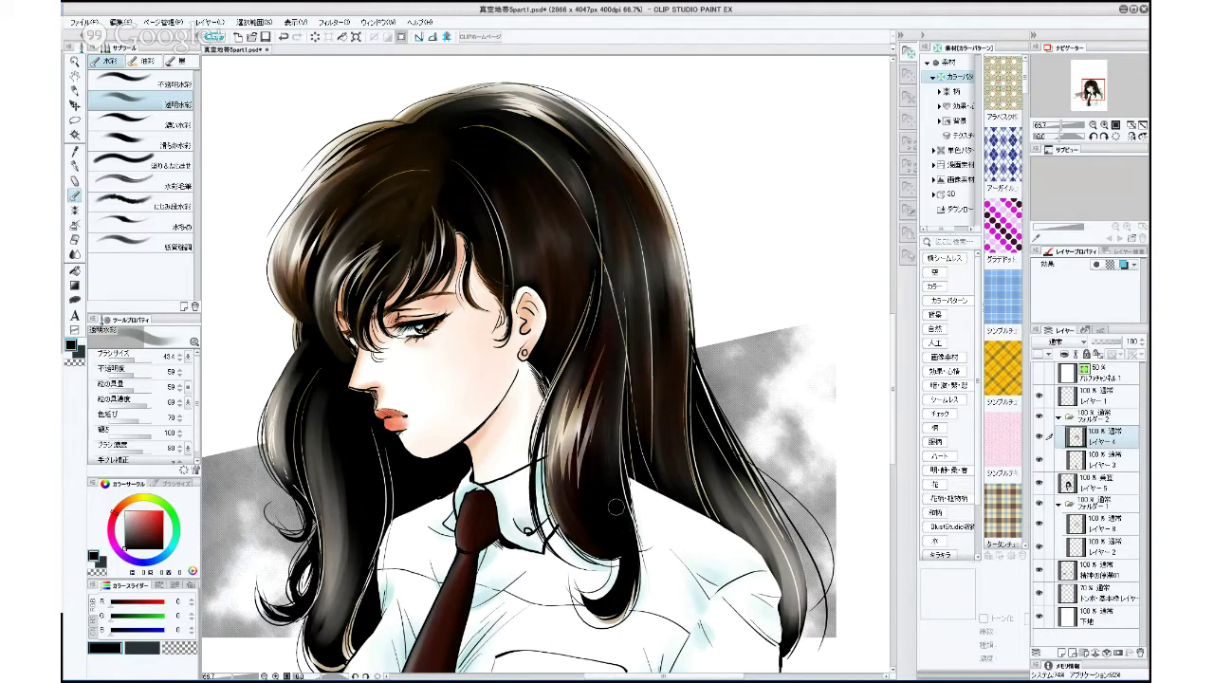
mouse_move(613, 341)
mouse_down()
mouse_move(598, 379)
mouse_move(609, 347)
mouse_move(598, 509)
mouse_move(597, 345)
mouse_move(576, 373)
mouse_move(592, 325)
mouse_move(606, 363)
mouse_move(580, 465)
mouse_up()
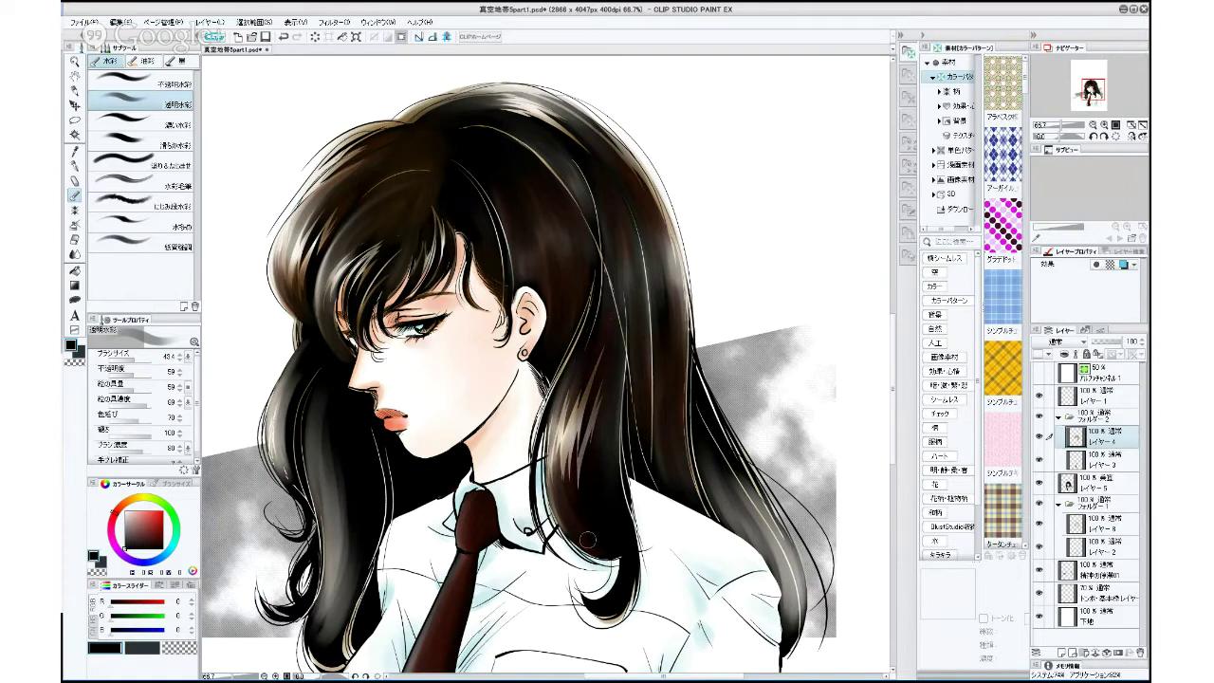
mouse_move(630, 577)
mouse_down()
mouse_move(604, 620)
mouse_move(632, 570)
mouse_move(632, 584)
mouse_move(612, 574)
mouse_move(645, 540)
mouse_move(608, 525)
mouse_up()
Paint pale yellow highlights (RGB 244, 219, 165) on the curled tip of the lock over the shoulder, with the brush at 17.2.
key(x)
mouse_move(133, 523)
mouse_down()
mouse_move(161, 523)
mouse_move(116, 520)
mouse_up()
click(118, 508)
click(133, 360)
click(139, 514)
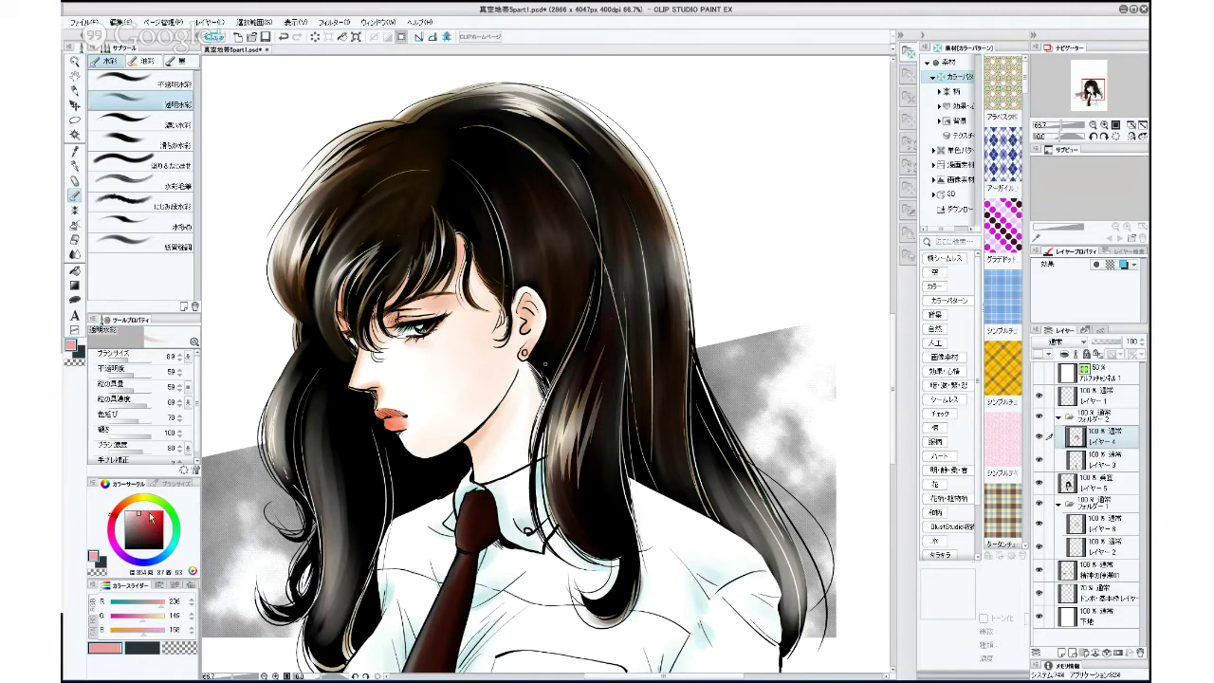
click(132, 500)
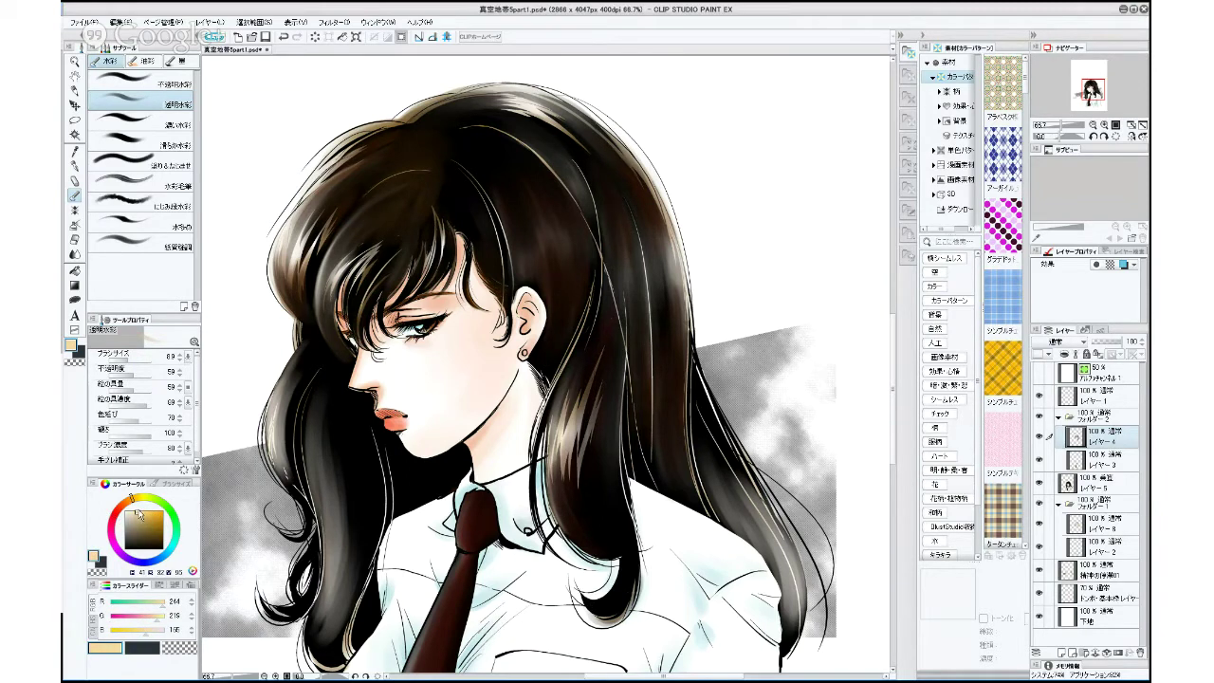
click(130, 357)
mouse_move(606, 623)
mouse_down()
mouse_move(635, 567)
mouse_move(634, 601)
mouse_move(628, 563)
mouse_move(614, 623)
mouse_up()
drag(630, 574, 608, 603)
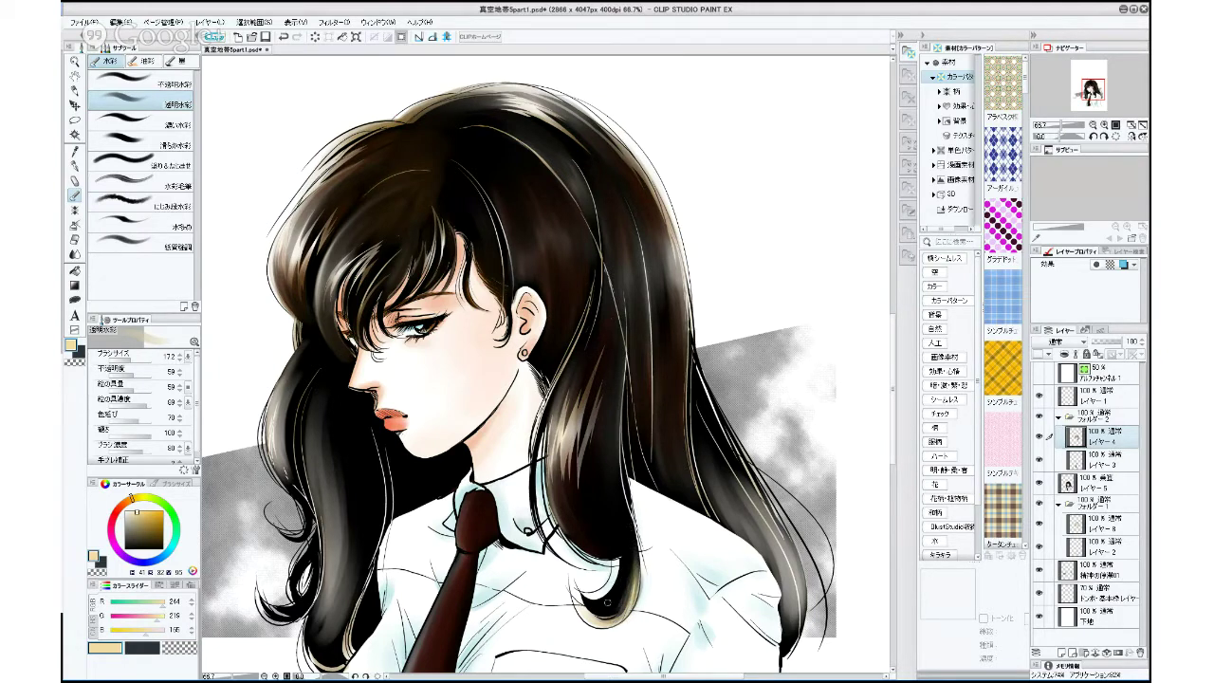
Extend the highlight up the curled tip and blend its upper end with black sampled from the lock.
drag(631, 541, 632, 605)
alt+click(626, 525)
drag(631, 532, 633, 599)
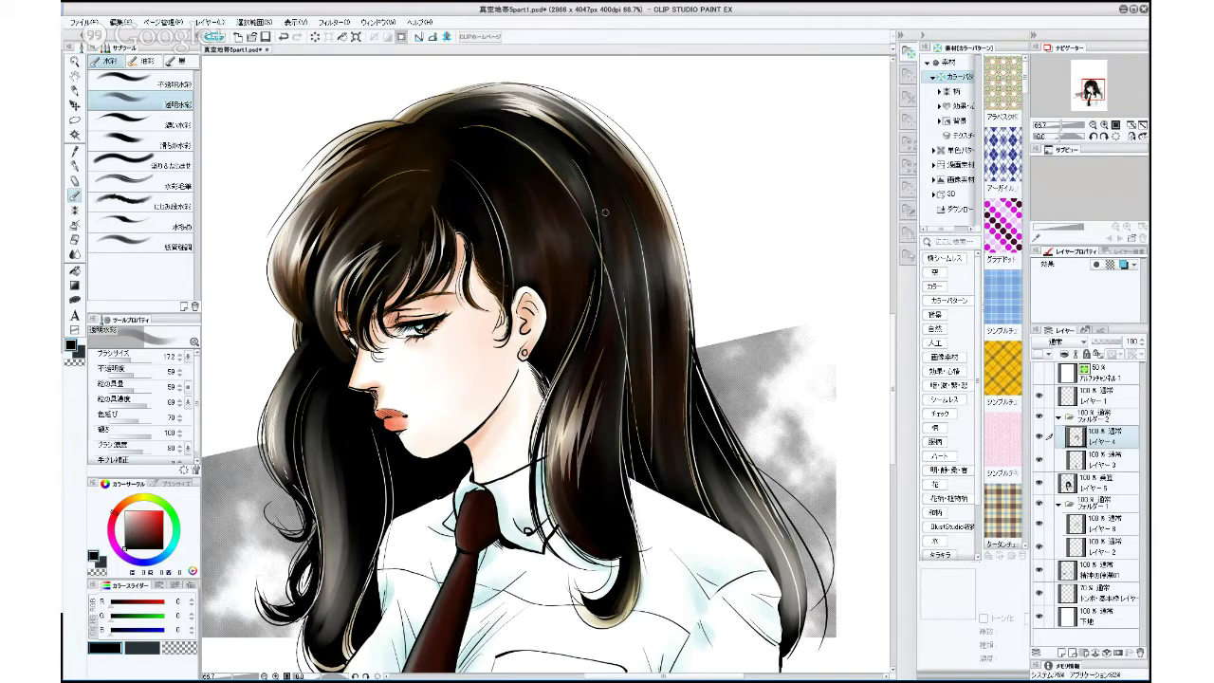
Deepen the upper back strands behind the crown with sampled black, with the brush at 33.4.
click(133, 359)
drag(633, 237, 637, 349)
drag(614, 206, 631, 288)
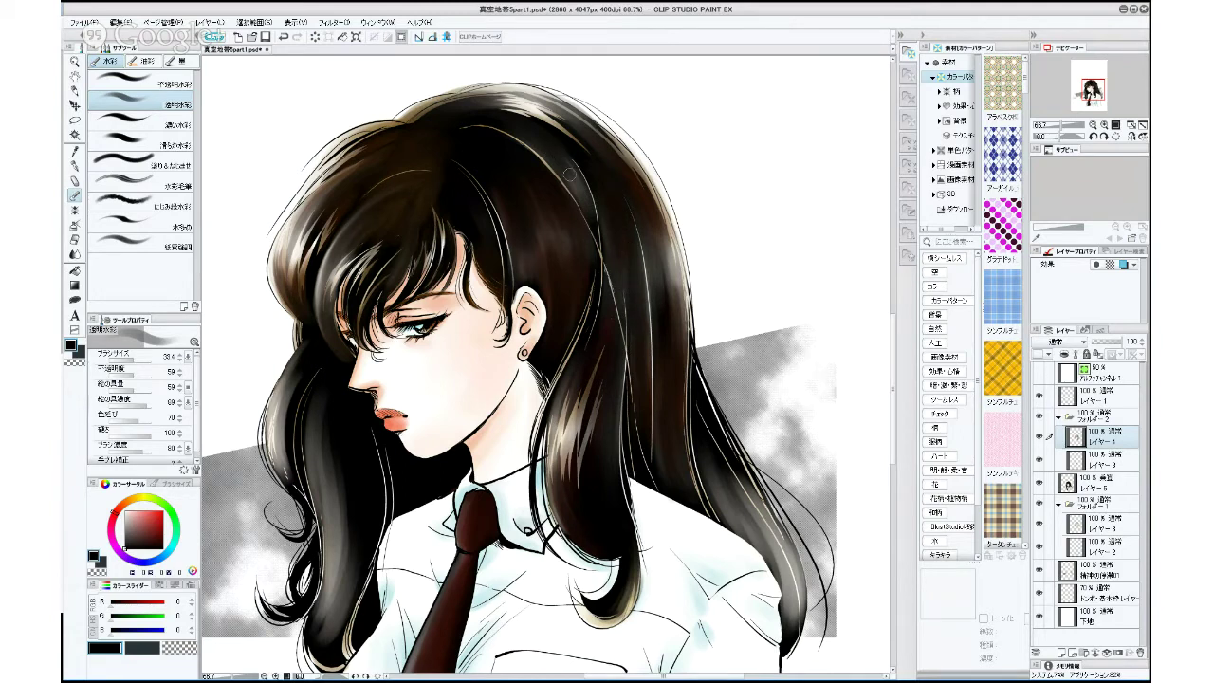
Darken the grey outer strands of the long back hair from the shoulder to the tips with long strokes.
drag(682, 377, 700, 500)
mouse_move(694, 418)
mouse_down()
mouse_move(721, 501)
mouse_move(754, 525)
mouse_up()
drag(732, 486, 764, 533)
mouse_move(721, 457)
mouse_down()
mouse_move(755, 522)
mouse_move(787, 641)
mouse_move(778, 550)
mouse_move(788, 641)
mouse_move(776, 570)
mouse_up()
drag(793, 617, 795, 561)
mouse_move(798, 605)
mouse_down()
mouse_move(771, 531)
mouse_move(797, 607)
mouse_up()
mouse_move(731, 457)
mouse_down()
mouse_move(775, 560)
mouse_move(721, 490)
mouse_move(734, 526)
mouse_move(711, 434)
mouse_move(791, 577)
mouse_move(778, 652)
mouse_up()
drag(799, 574, 788, 647)
drag(789, 593, 791, 651)
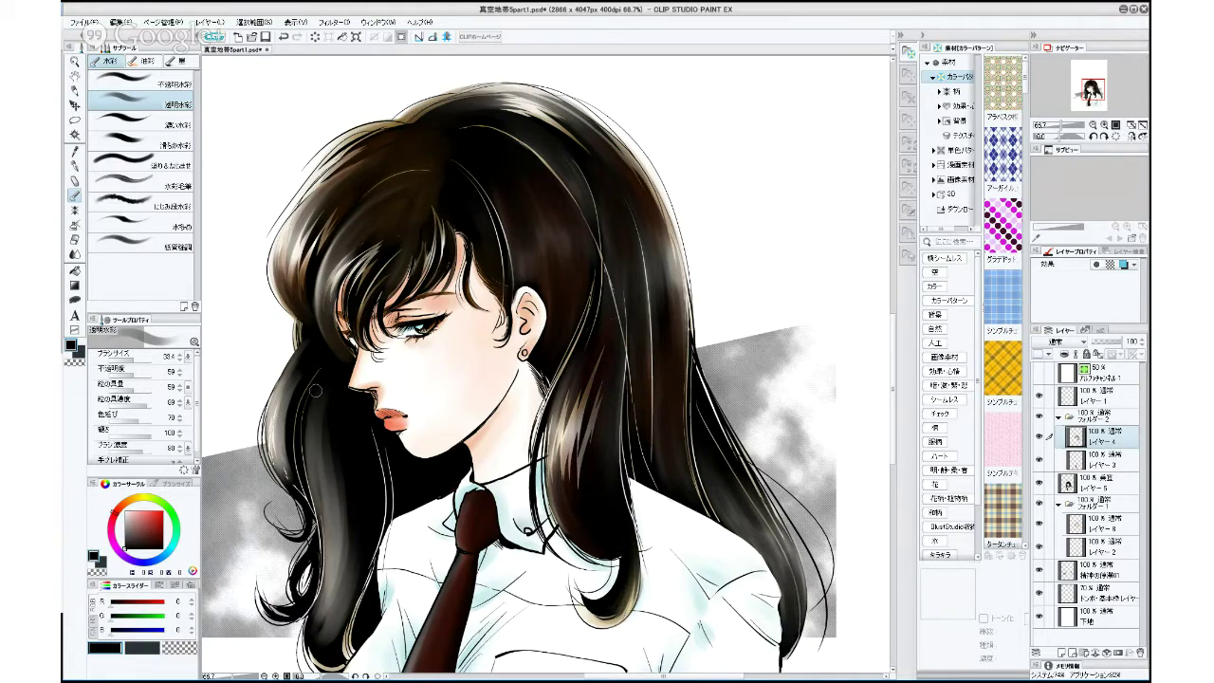
Tint the long front hair beside the face and chest with dark reddish brown strokes.
drag(151, 531, 162, 537)
click(118, 506)
click(160, 527)
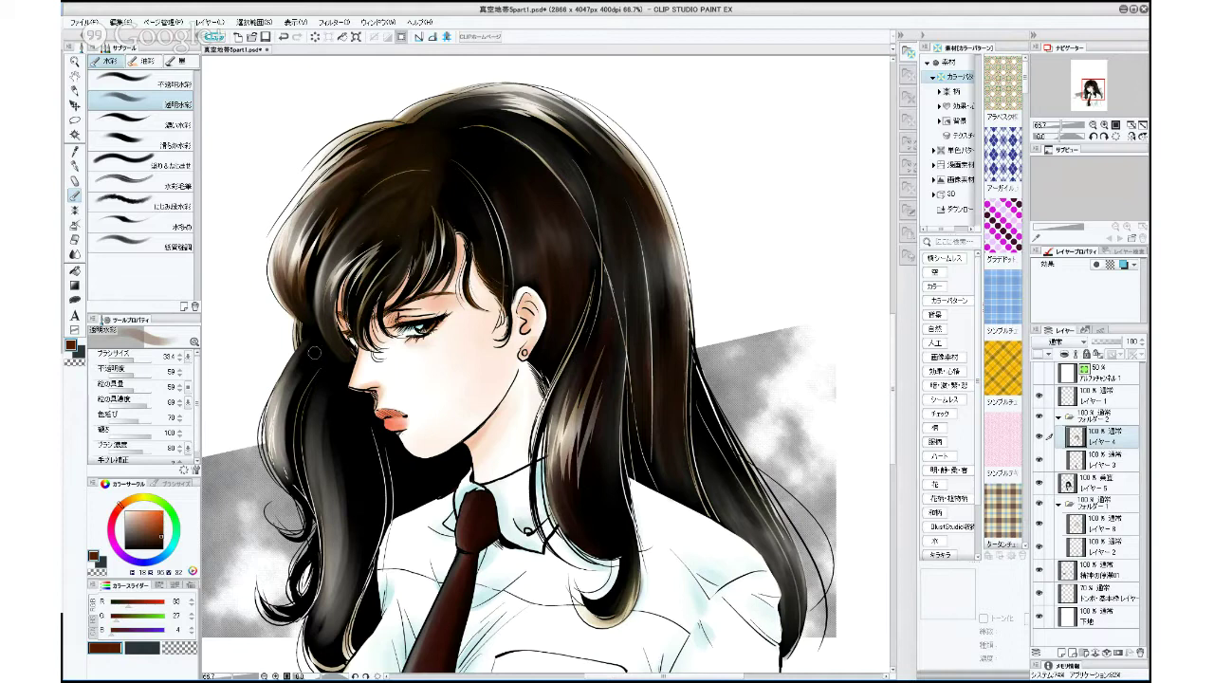
mouse_move(306, 358)
mouse_down()
mouse_move(287, 415)
mouse_move(277, 408)
mouse_move(280, 427)
mouse_move(300, 433)
mouse_move(300, 486)
mouse_up()
drag(293, 400, 295, 482)
drag(276, 438, 288, 473)
mouse_move(325, 376)
mouse_down()
mouse_move(310, 444)
mouse_move(324, 386)
mouse_move(313, 450)
mouse_move(326, 405)
mouse_move(335, 484)
mouse_up()
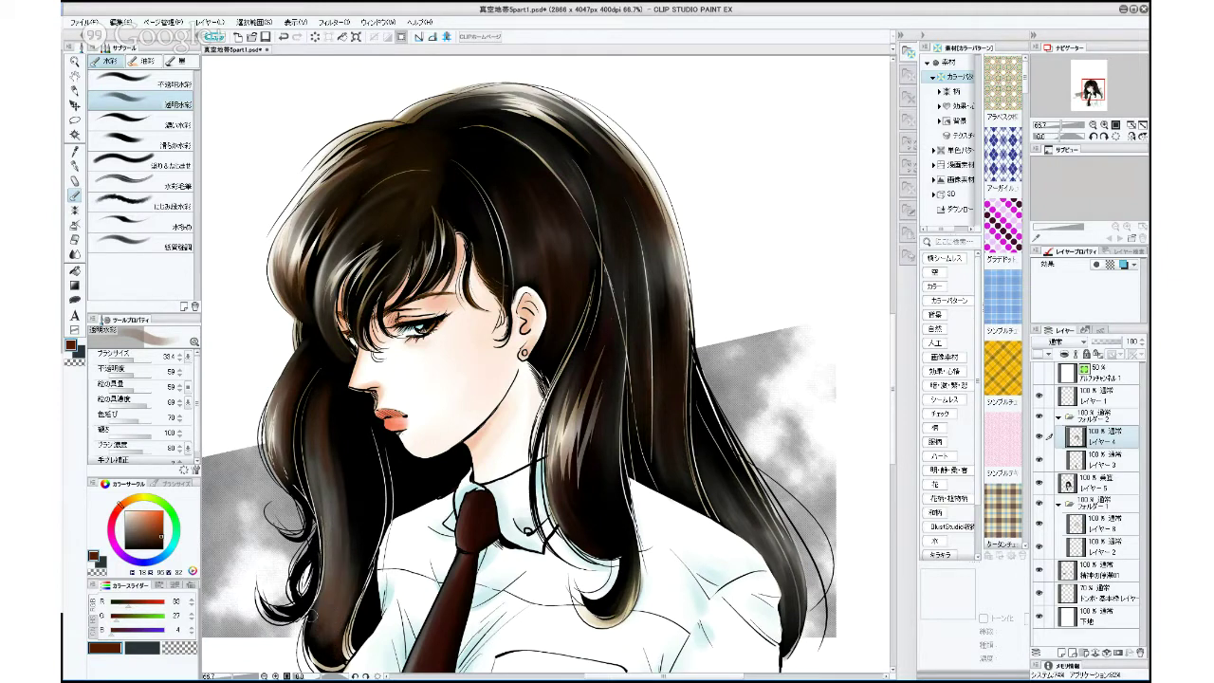
drag(330, 493, 326, 575)
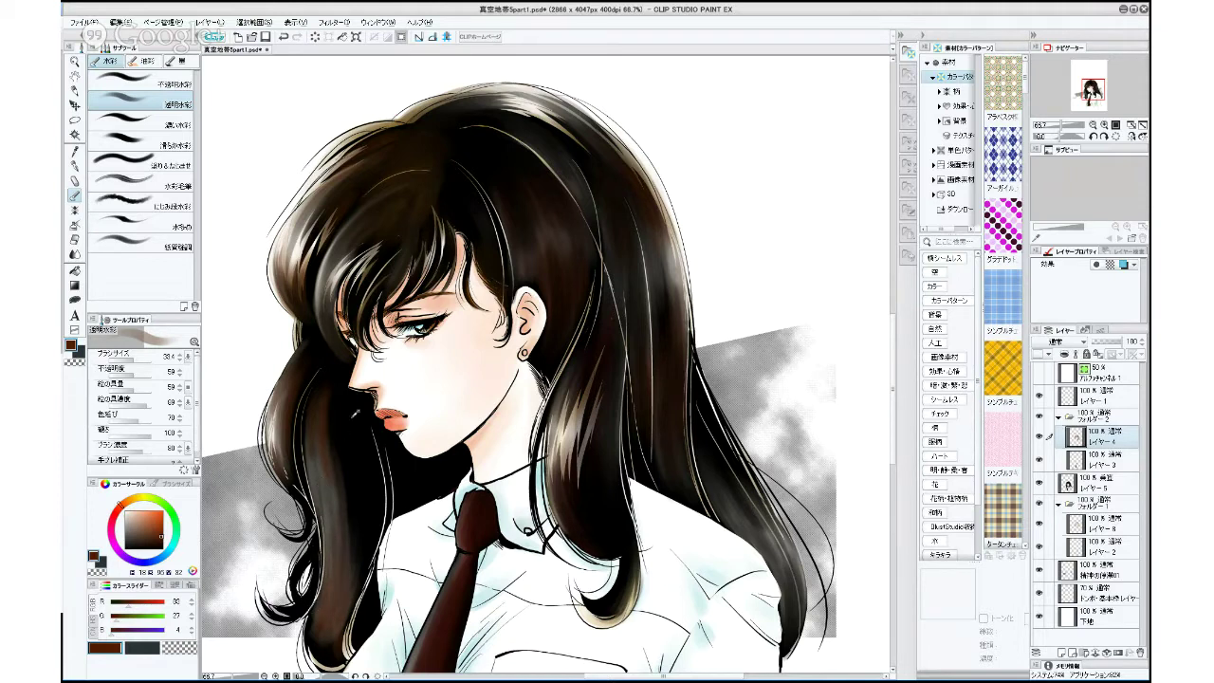
Deepen the long front hair beside the face and chest with sampled black, using long strokes with the brush at 64.1.
alt+click(355, 411)
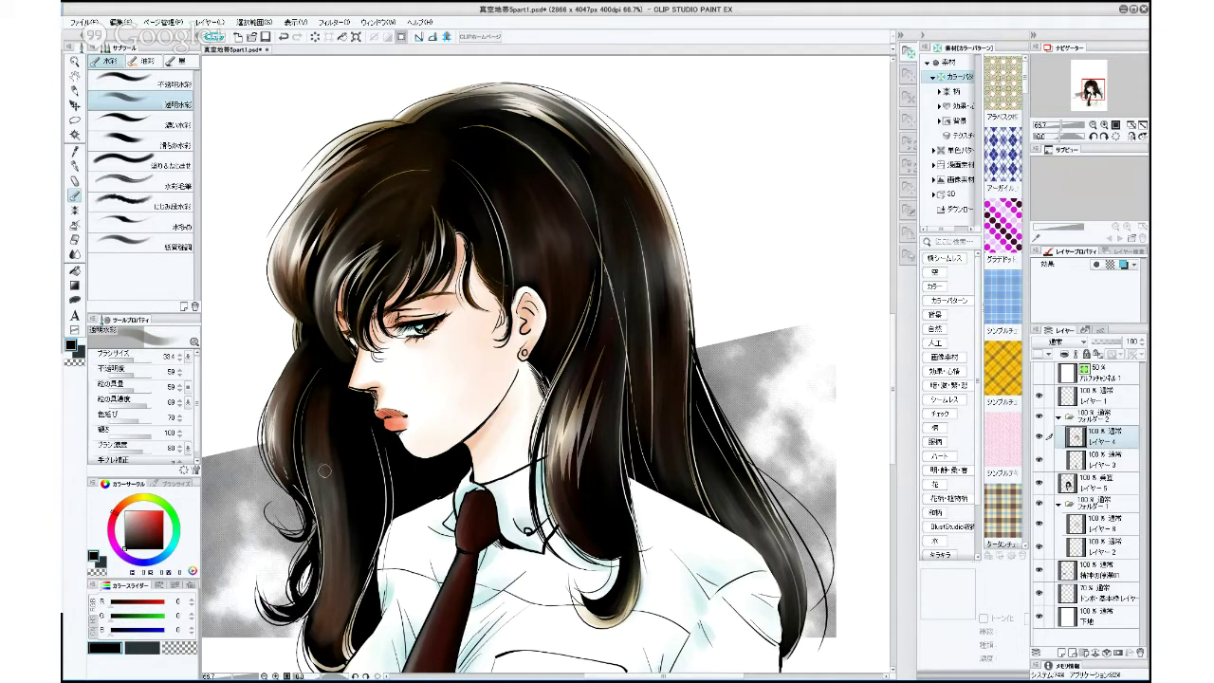
drag(133, 359, 138, 358)
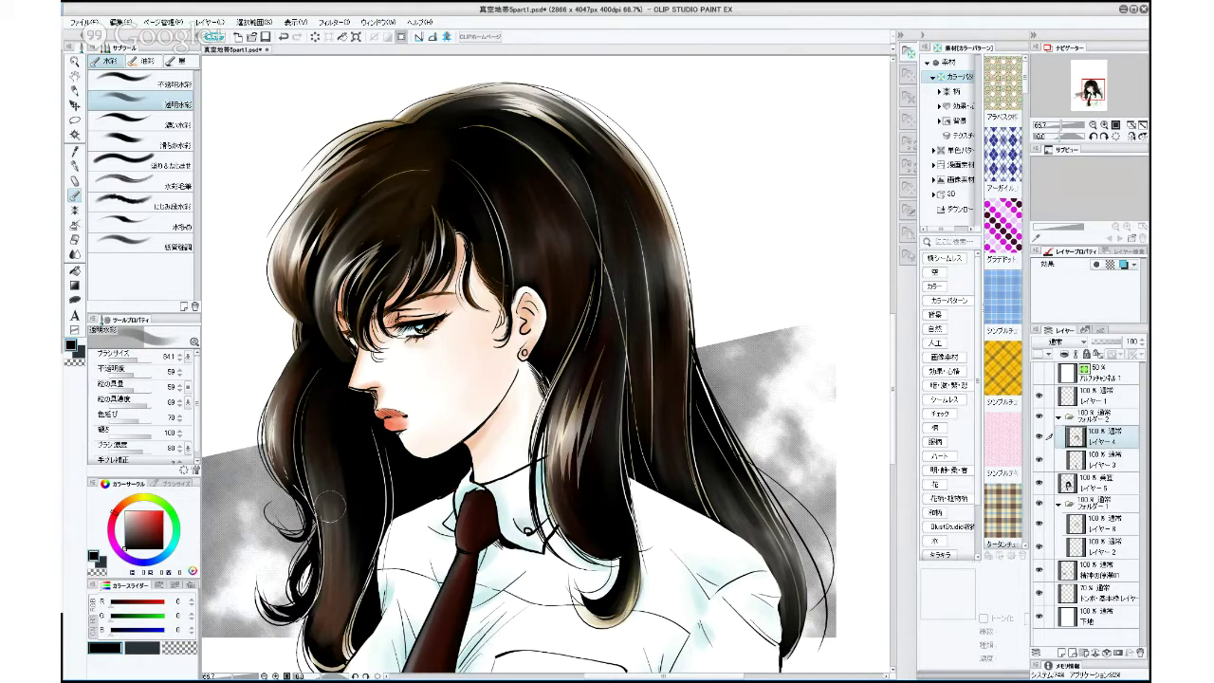
drag(344, 492, 330, 654)
drag(354, 548, 342, 653)
drag(329, 582, 323, 643)
mouse_move(303, 360)
mouse_down()
mouse_move(288, 446)
mouse_move(281, 433)
mouse_move(316, 489)
mouse_up()
mouse_move(323, 419)
mouse_down()
mouse_move(345, 530)
mouse_move(332, 534)
mouse_move(316, 617)
mouse_up()
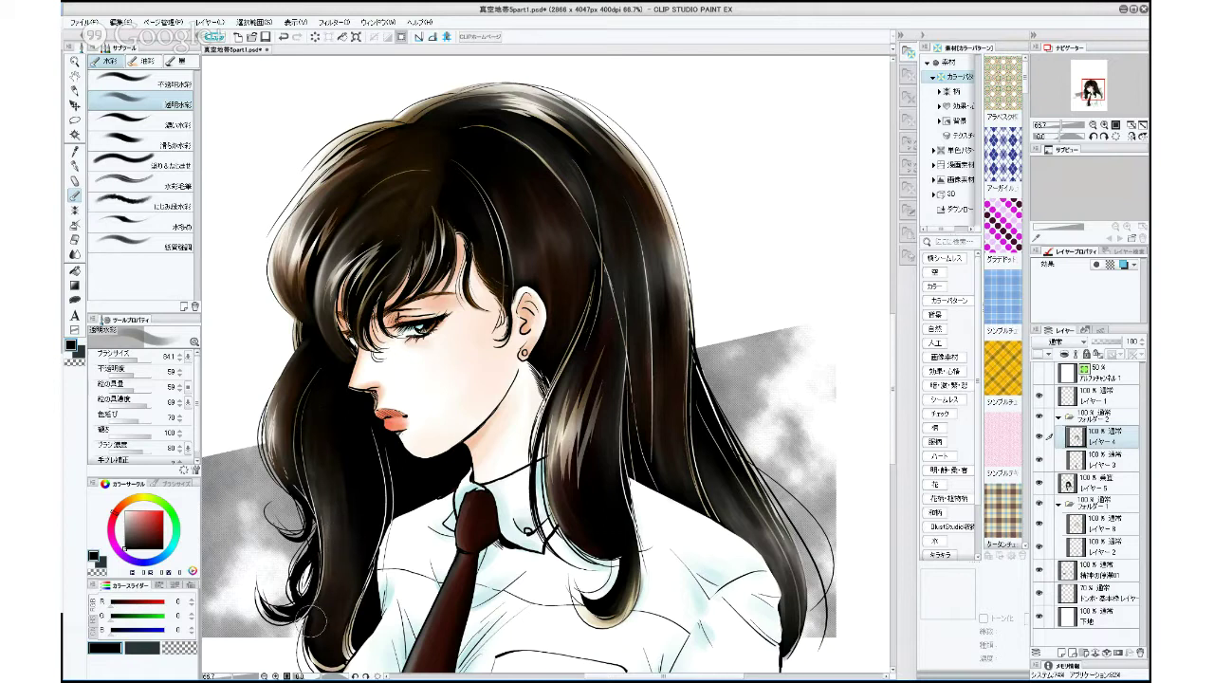
Darken the fringe, its outer edge and the back hair behind the crown with broad black strokes.
mouse_move(412, 138)
mouse_down()
mouse_move(351, 178)
mouse_move(337, 218)
mouse_up()
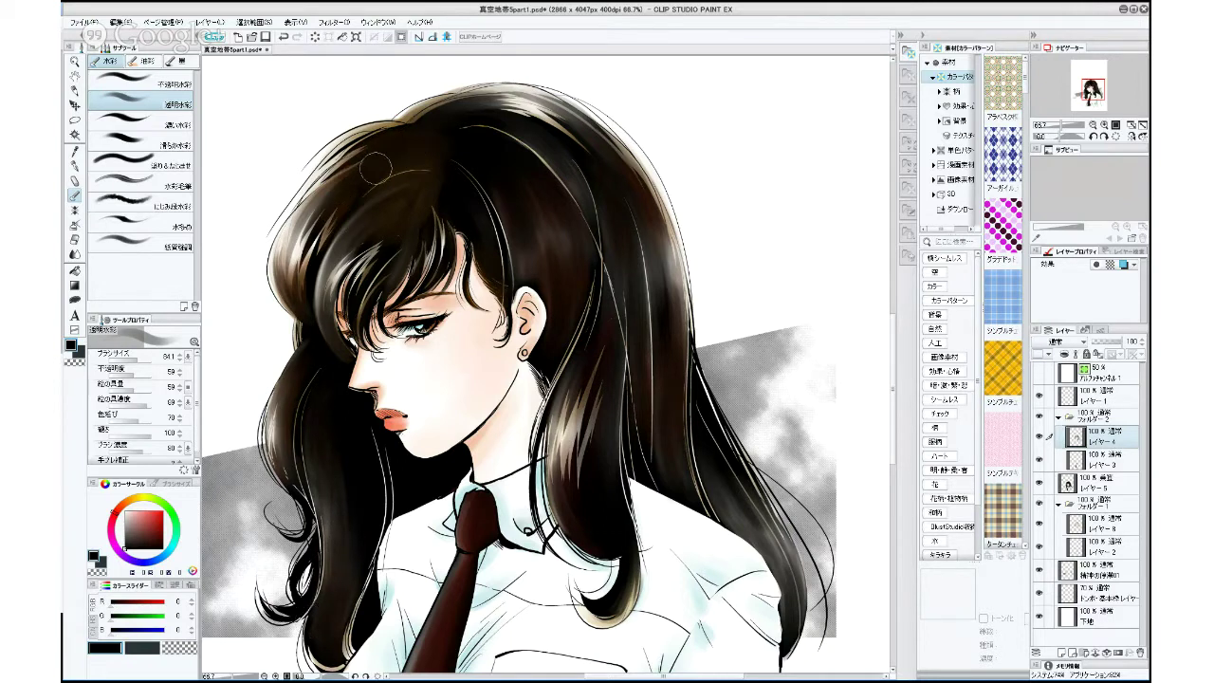
drag(317, 274, 334, 366)
mouse_move(508, 106)
mouse_down()
mouse_move(634, 216)
mouse_move(654, 465)
mouse_up()
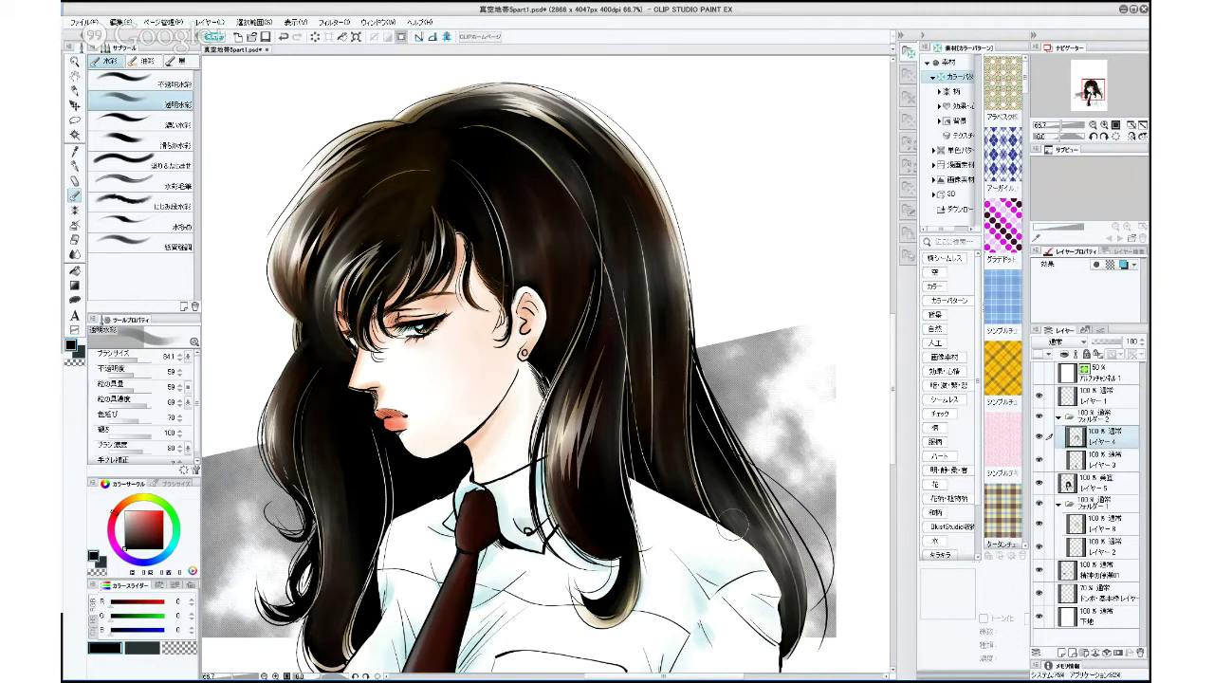
Tint the lower tips of the long front hair with dark reddish brown, using the brush at 22.5.
scroll(737, 518, down, 1)
drag(675, 577, 703, 508)
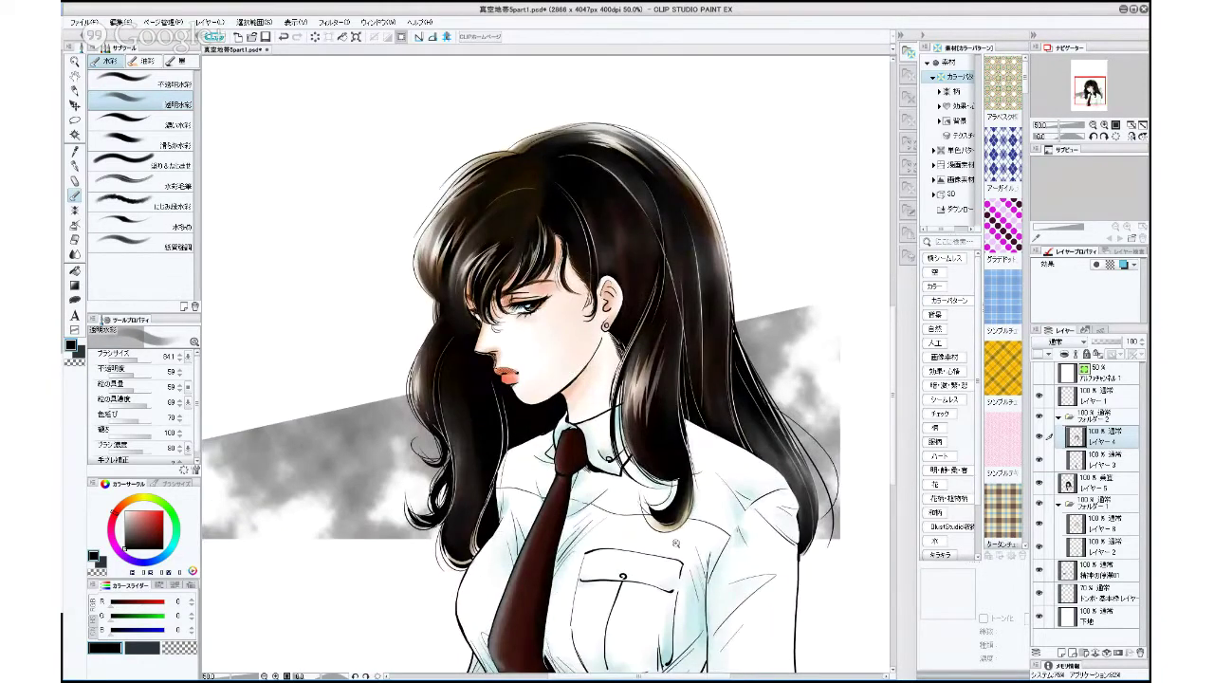
scroll(675, 542, up, 1)
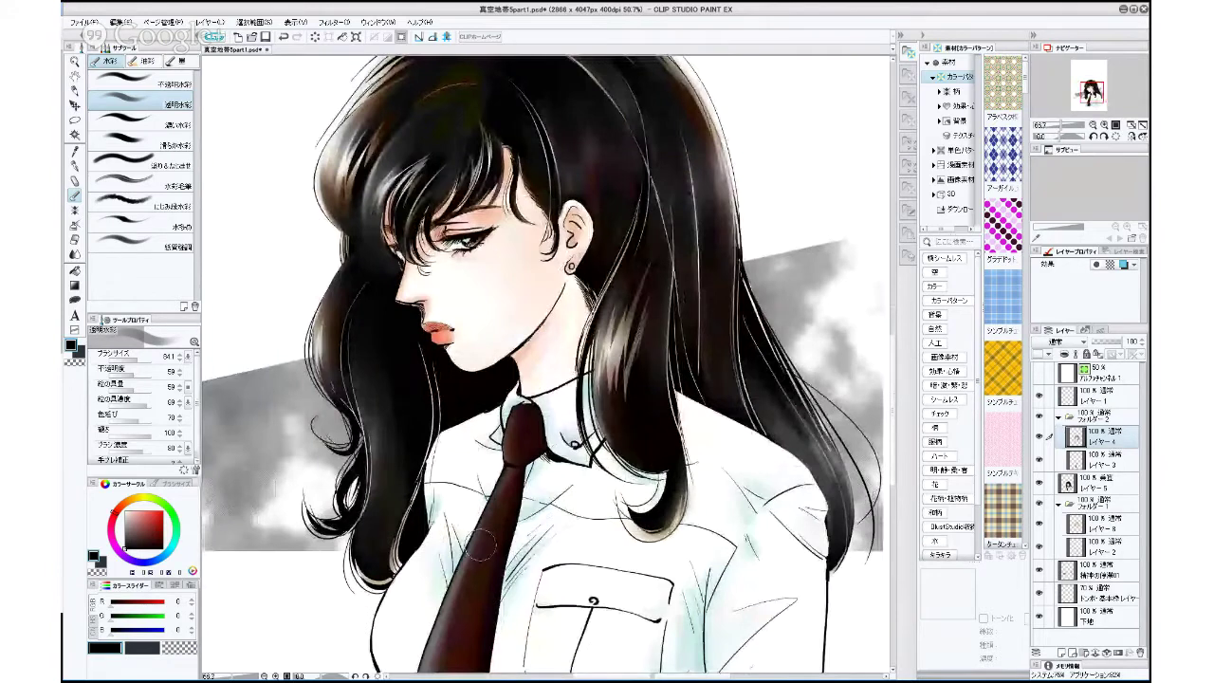
click(162, 538)
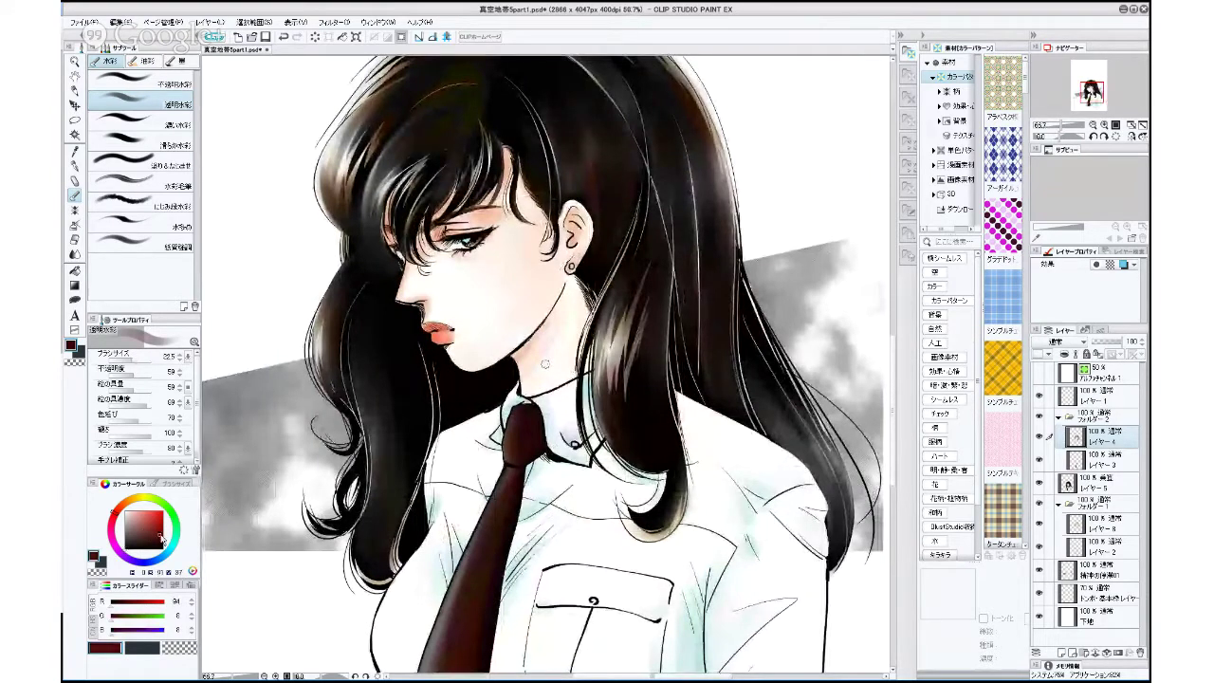
drag(114, 513, 119, 504)
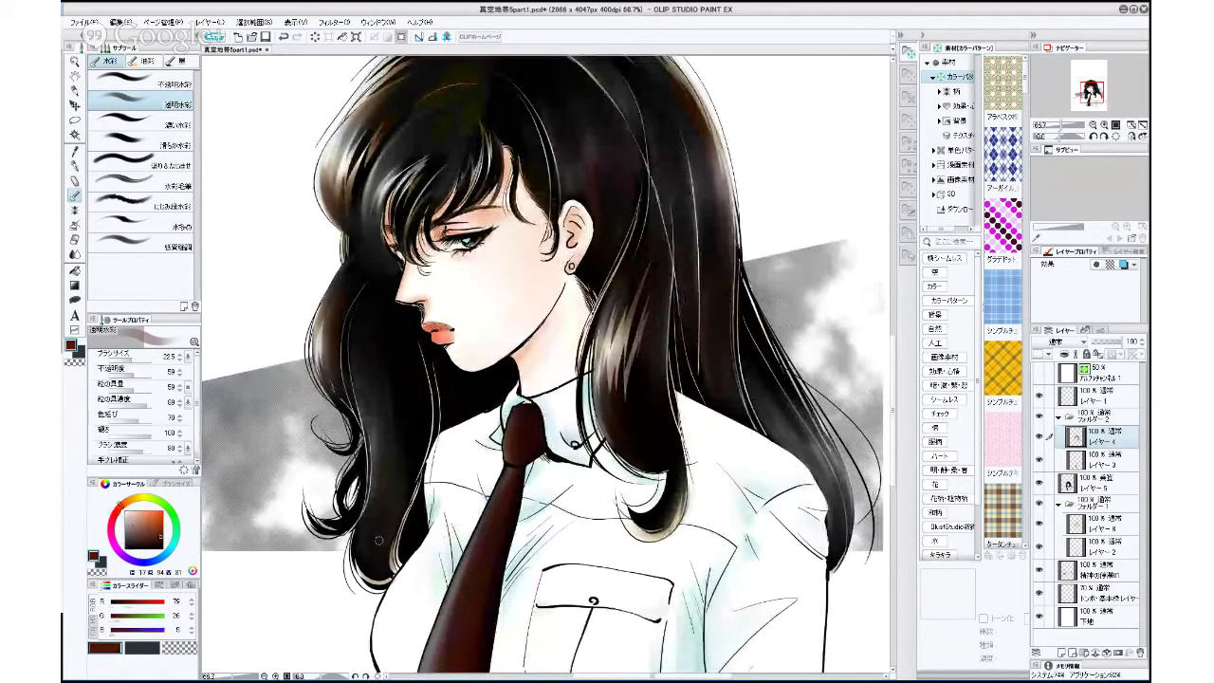
drag(354, 554, 378, 579)
mouse_move(360, 533)
mouse_down()
mouse_move(370, 578)
mouse_move(355, 571)
mouse_up()
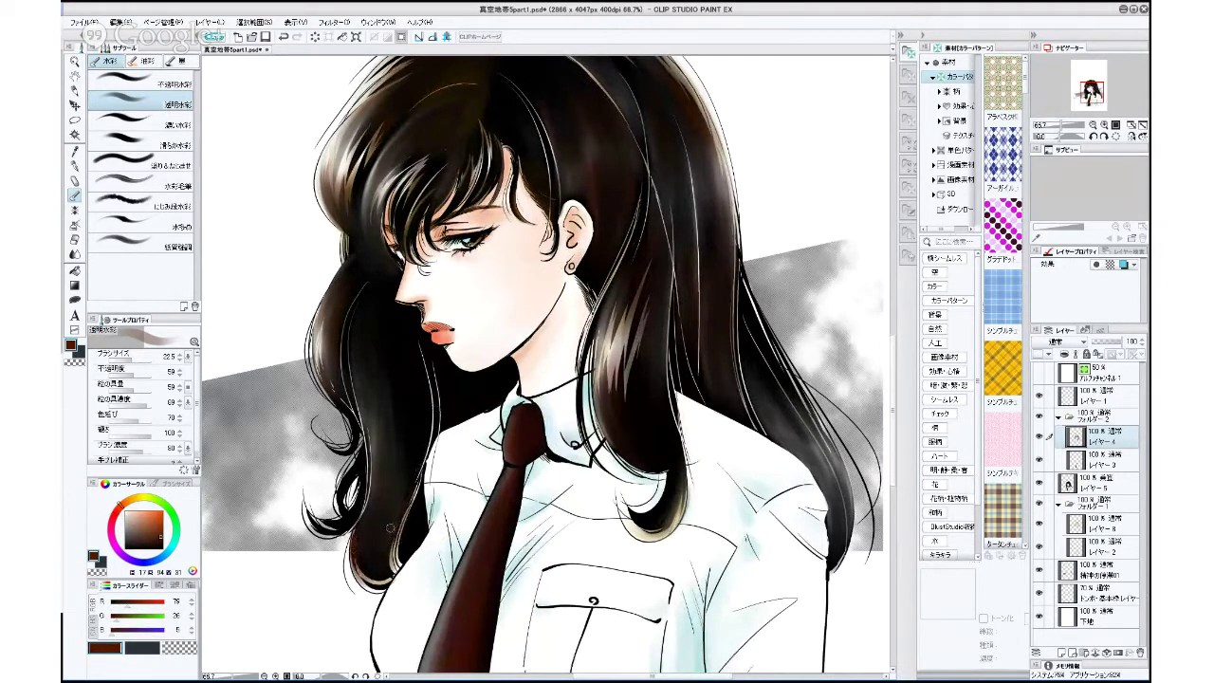
Add a new raster layer directly above レイヤー1.
scroll(544, 567, down, 1)
drag(544, 568, 665, 528)
scroll(708, 563, down, 1)
ctrl+click(640, 584)
scroll(640, 585, up, 1)
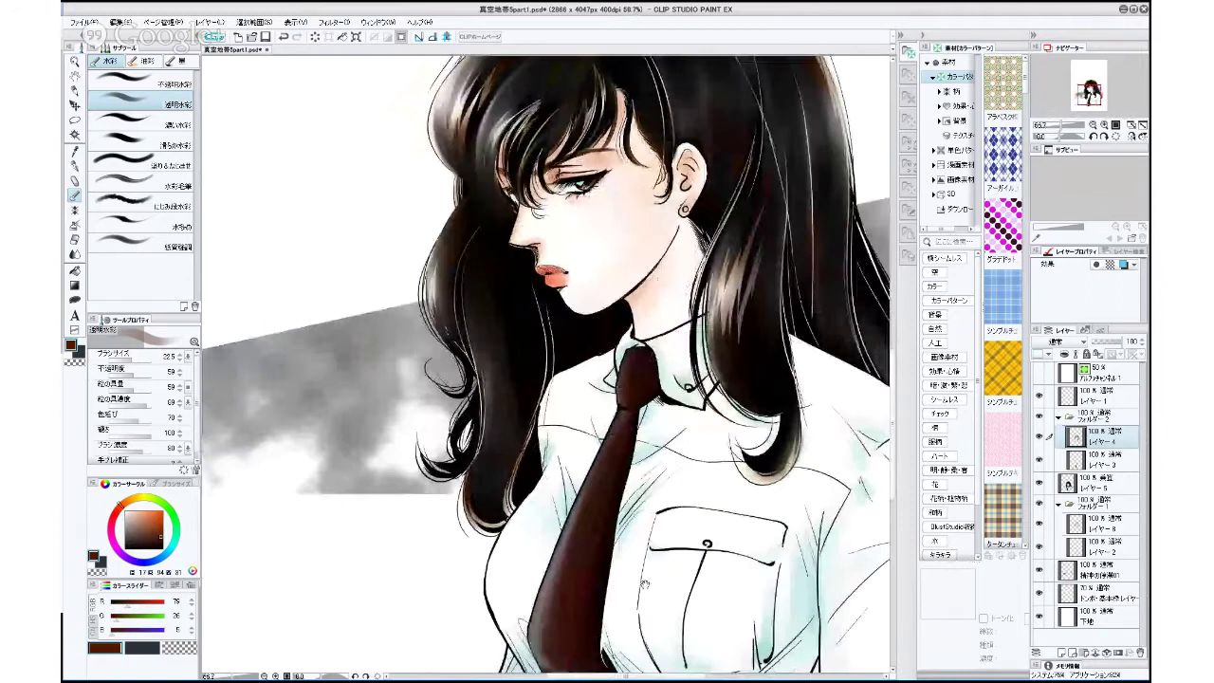
drag(398, 596, 590, 611)
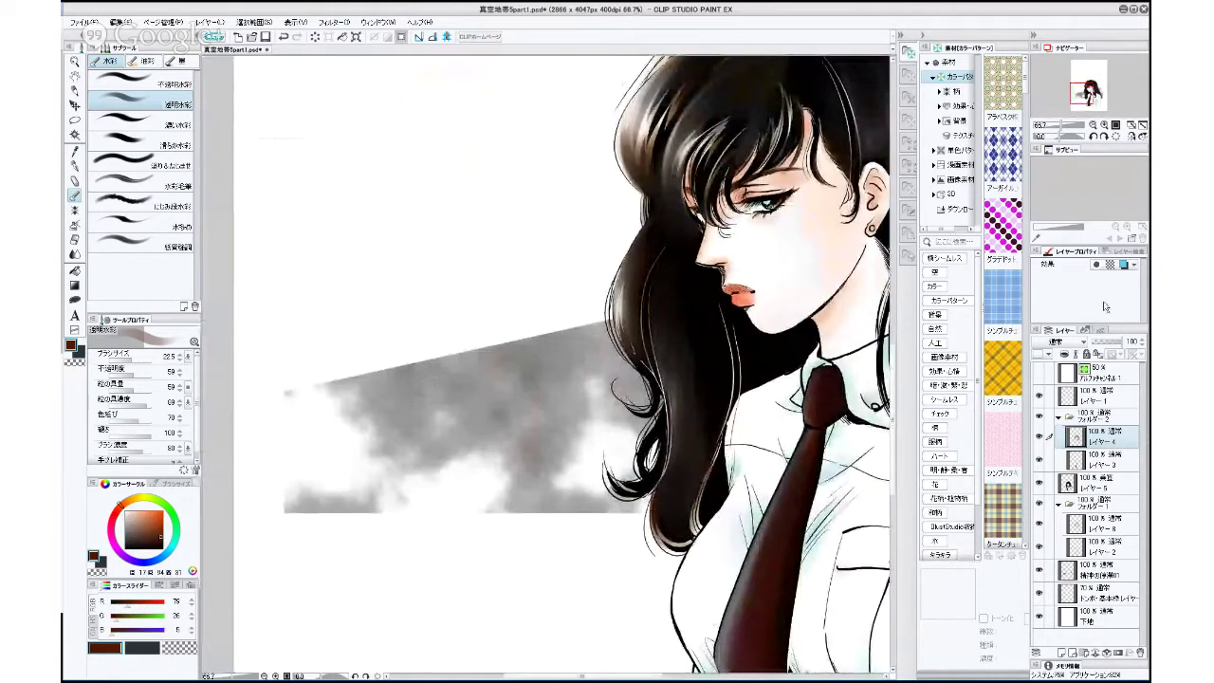
click(1101, 398)
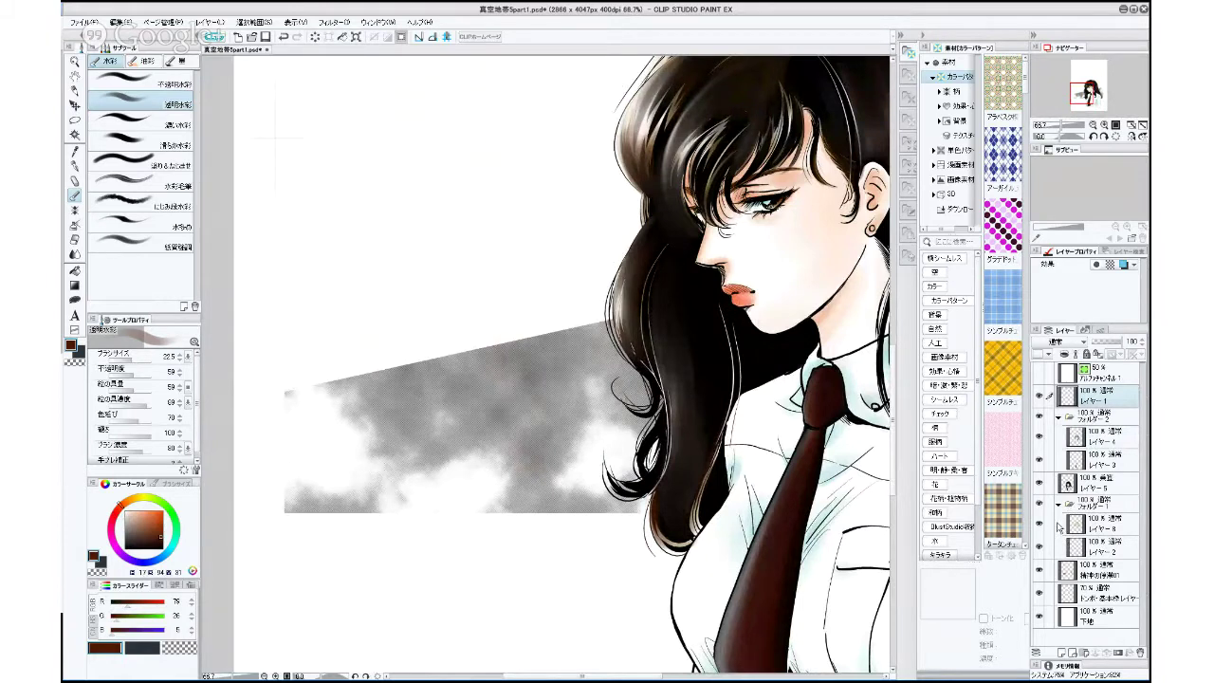
drag(780, 533, 397, 671)
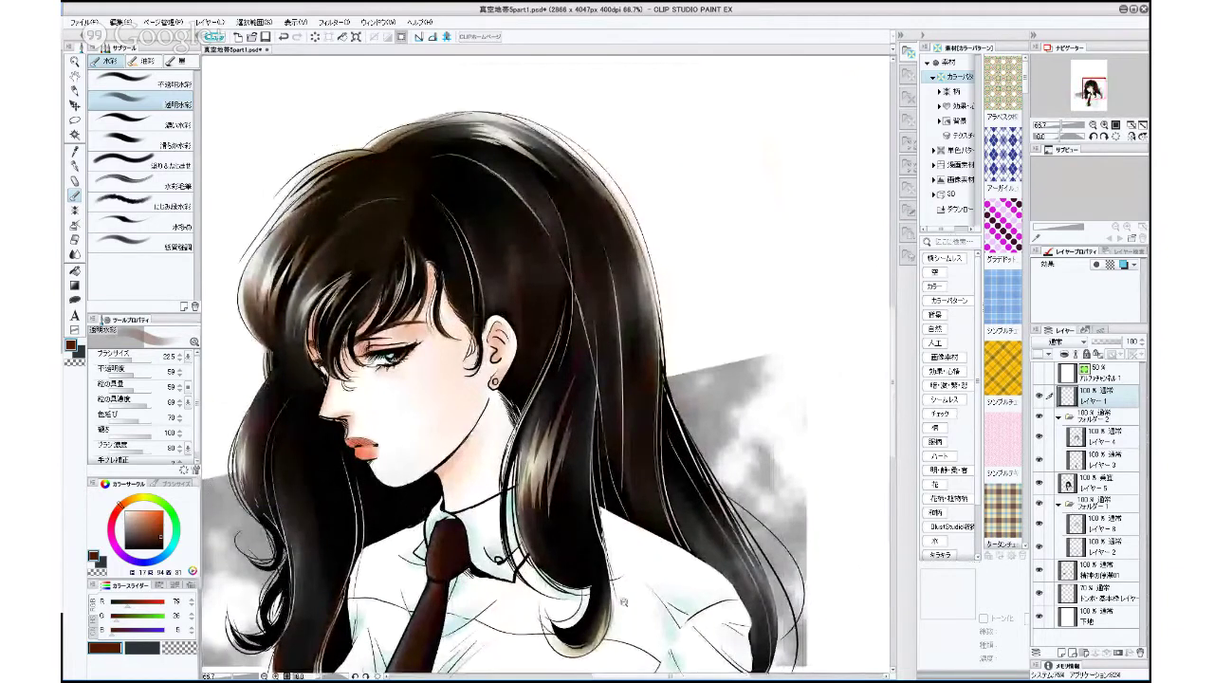
key(ctrl+minus)
drag(668, 546, 733, 511)
key(ctrl+plus)
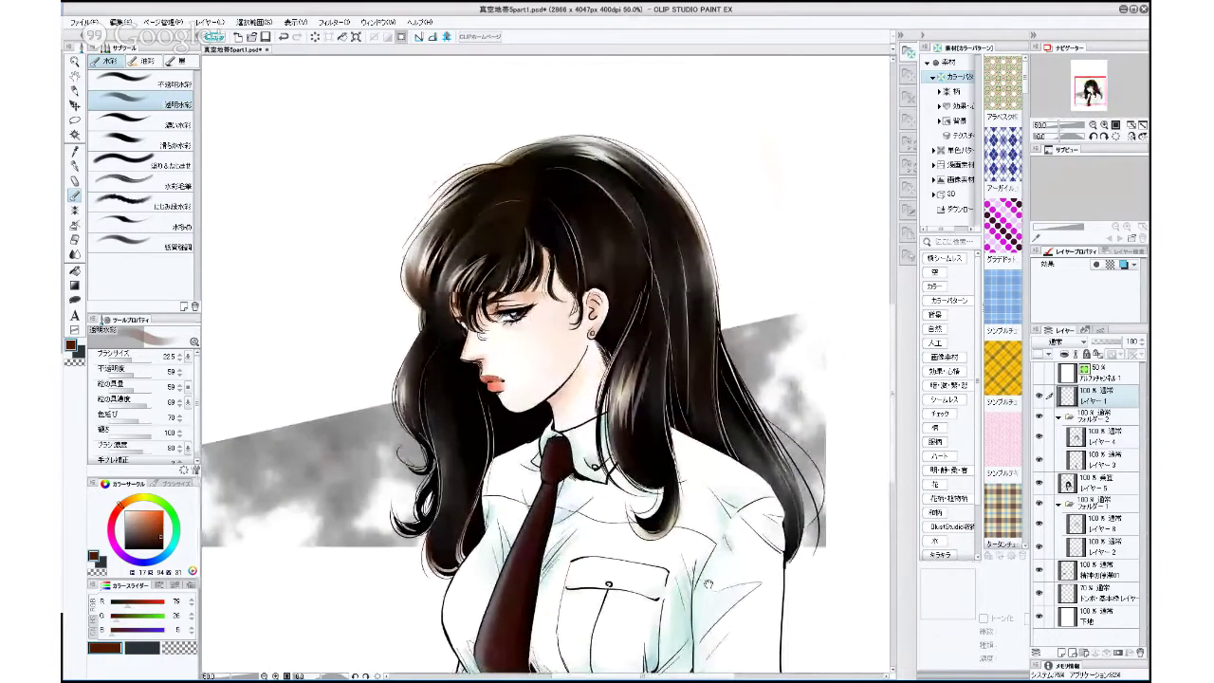
drag(774, 555, 766, 634)
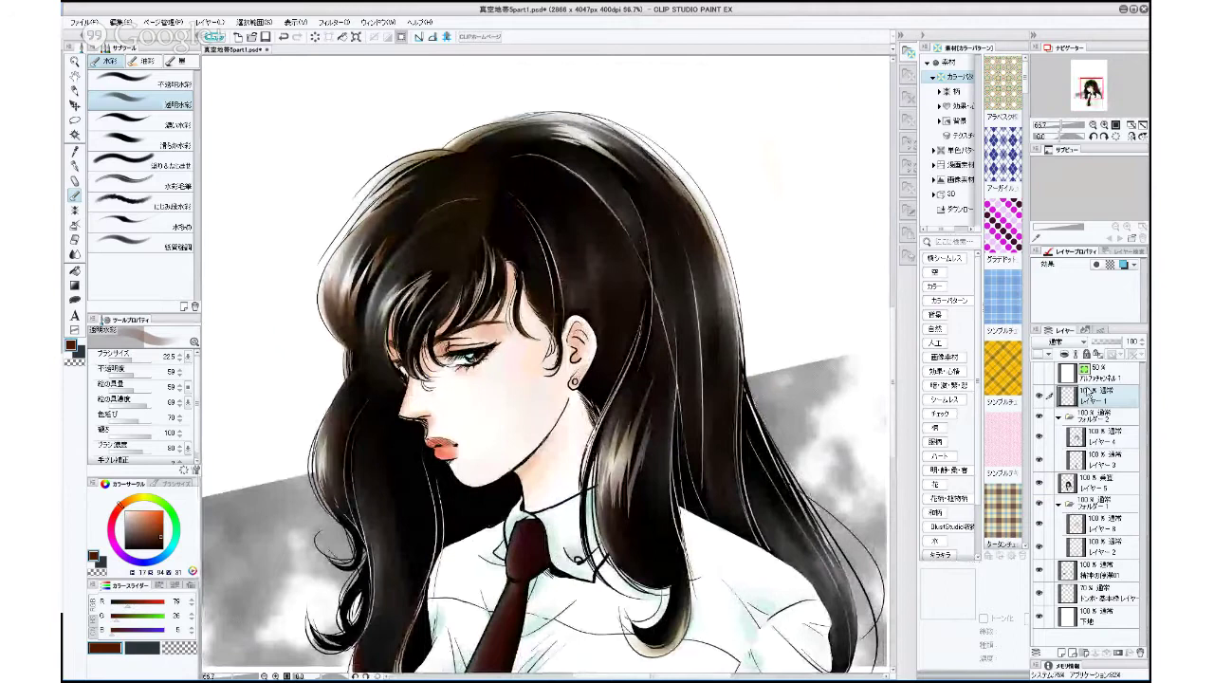
click(1063, 653)
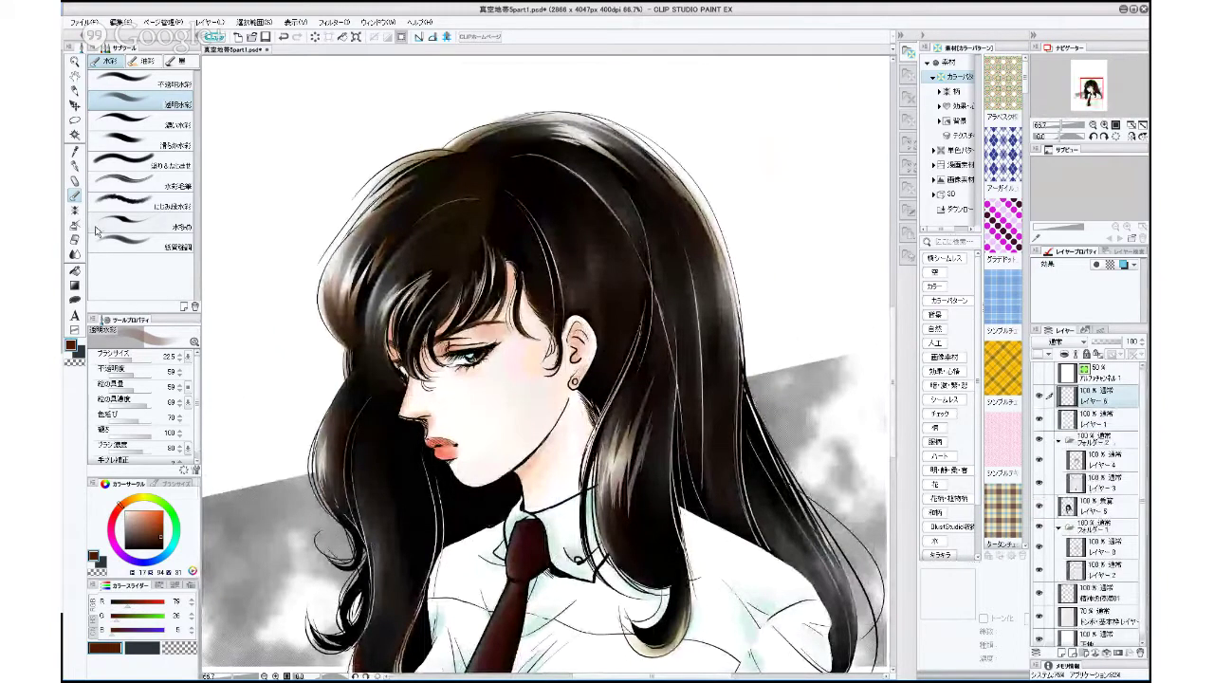
Add small white highlights to the eye on the new layer with the G-pen.
click(75, 166)
key(x)
ctrl+click(223, 366)
ctrl+click(223, 365)
drag(752, 434, 515, 475)
scroll(515, 474, down, 2)
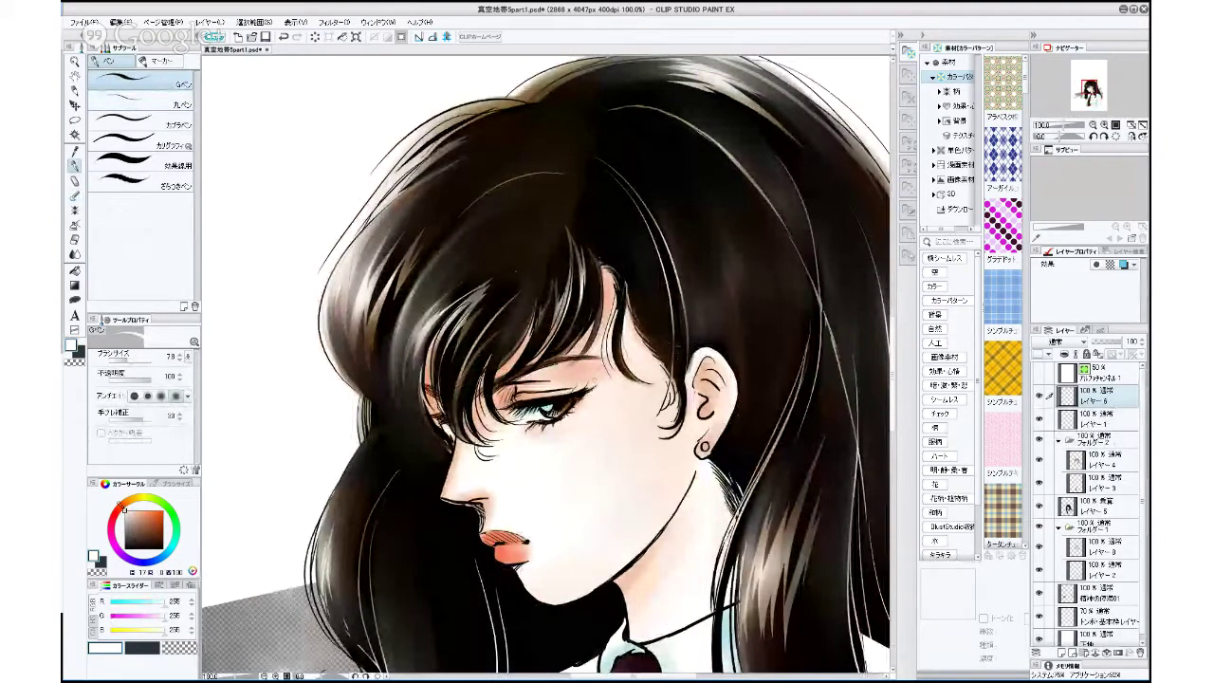
scroll(580, 390, up, 2)
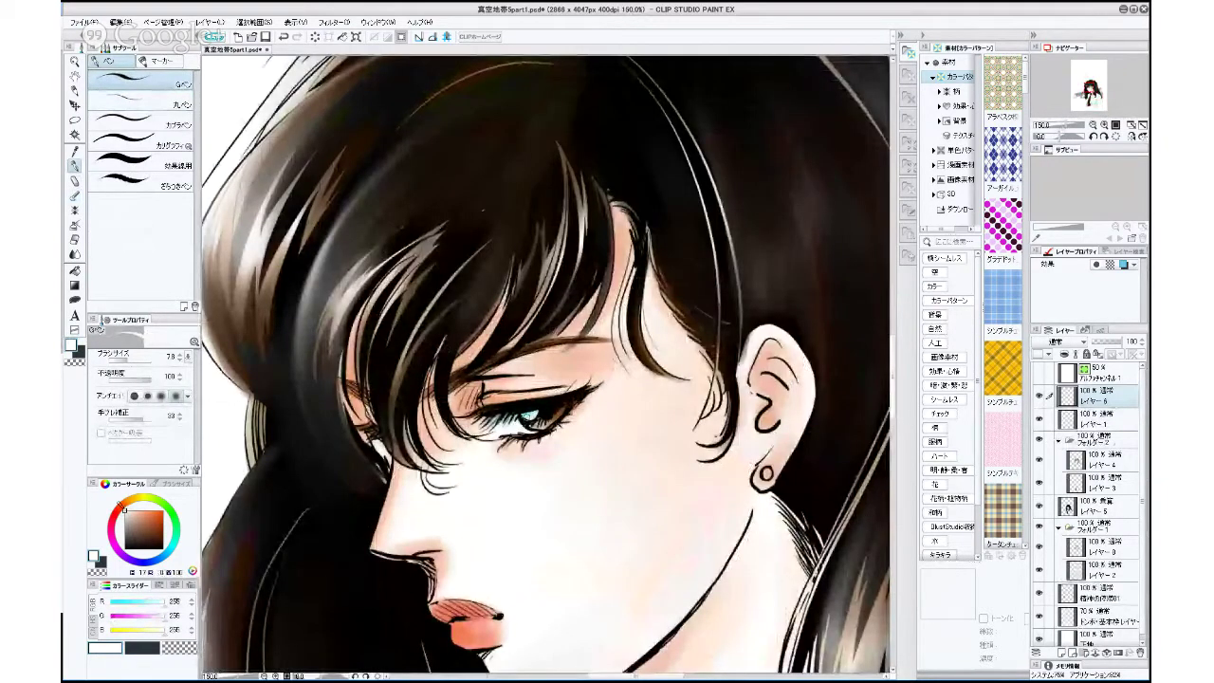
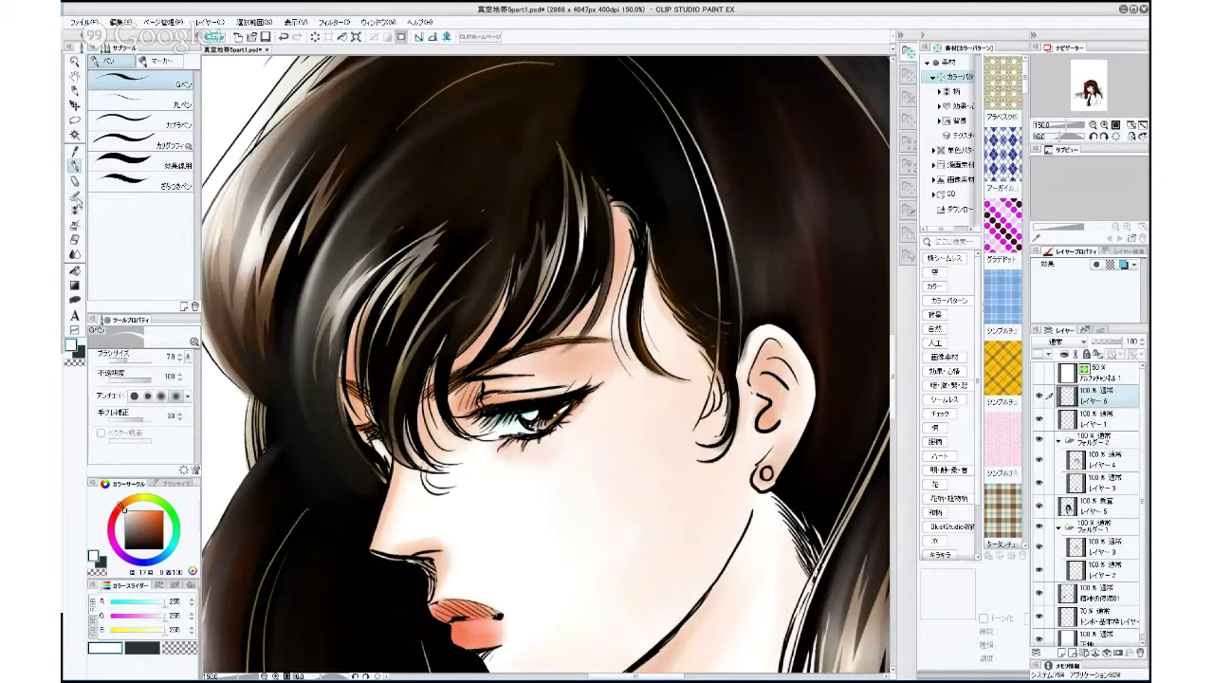
Raise the opaque watercolour brush's paint amount and density, then paint the earring white with the brush at 16.2.
click(76, 197)
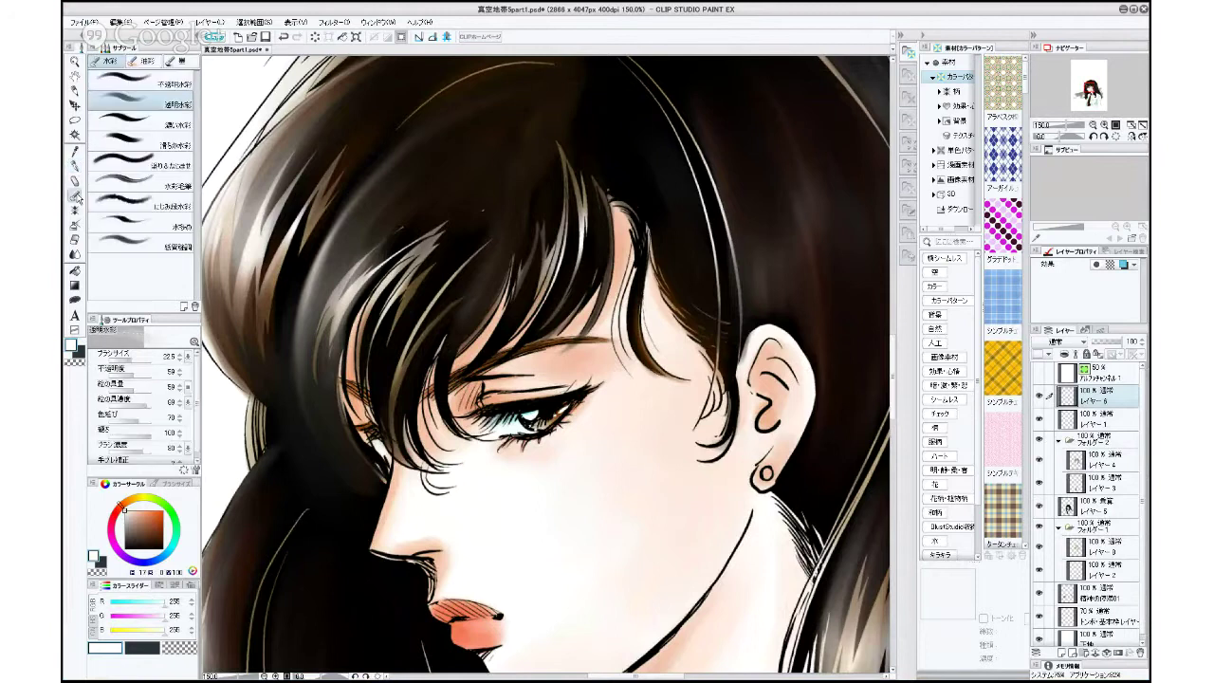
click(148, 82)
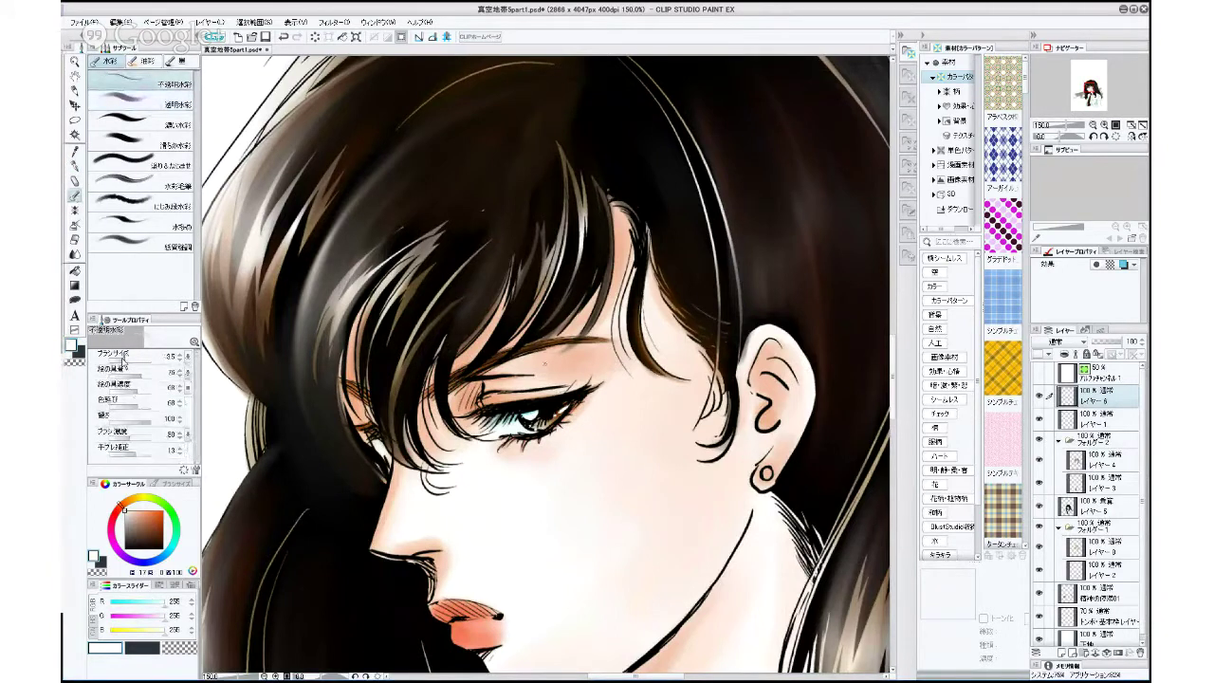
click(128, 360)
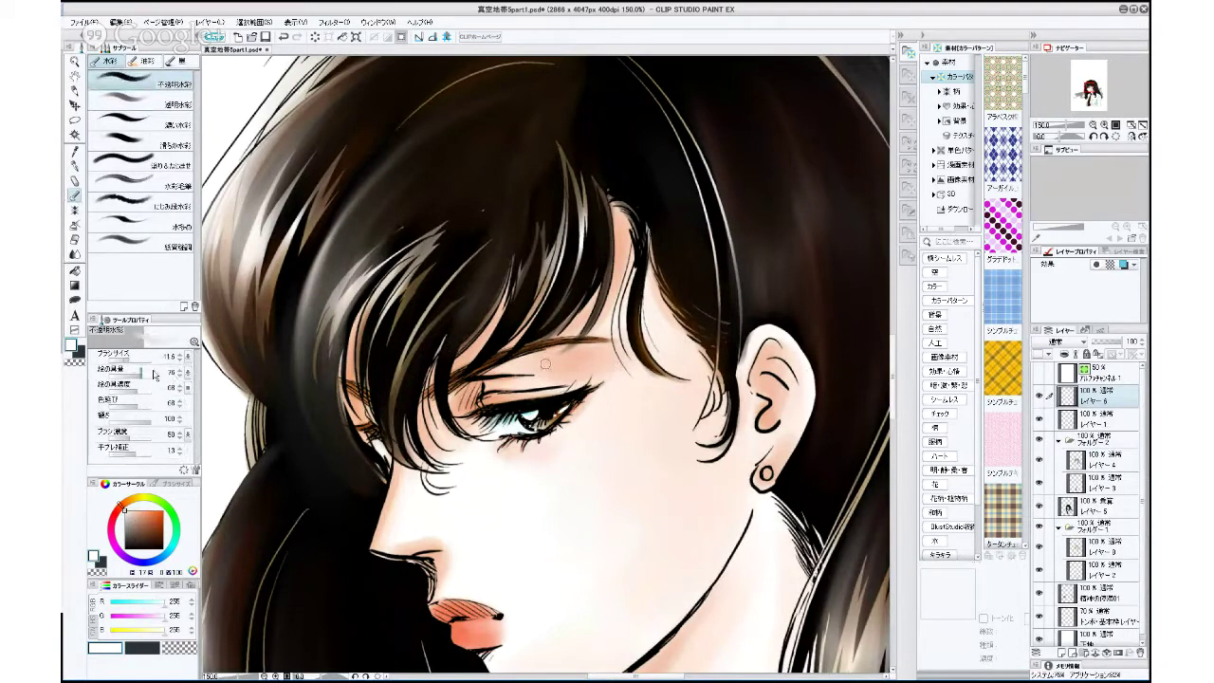
click(145, 374)
click(136, 389)
click(127, 358)
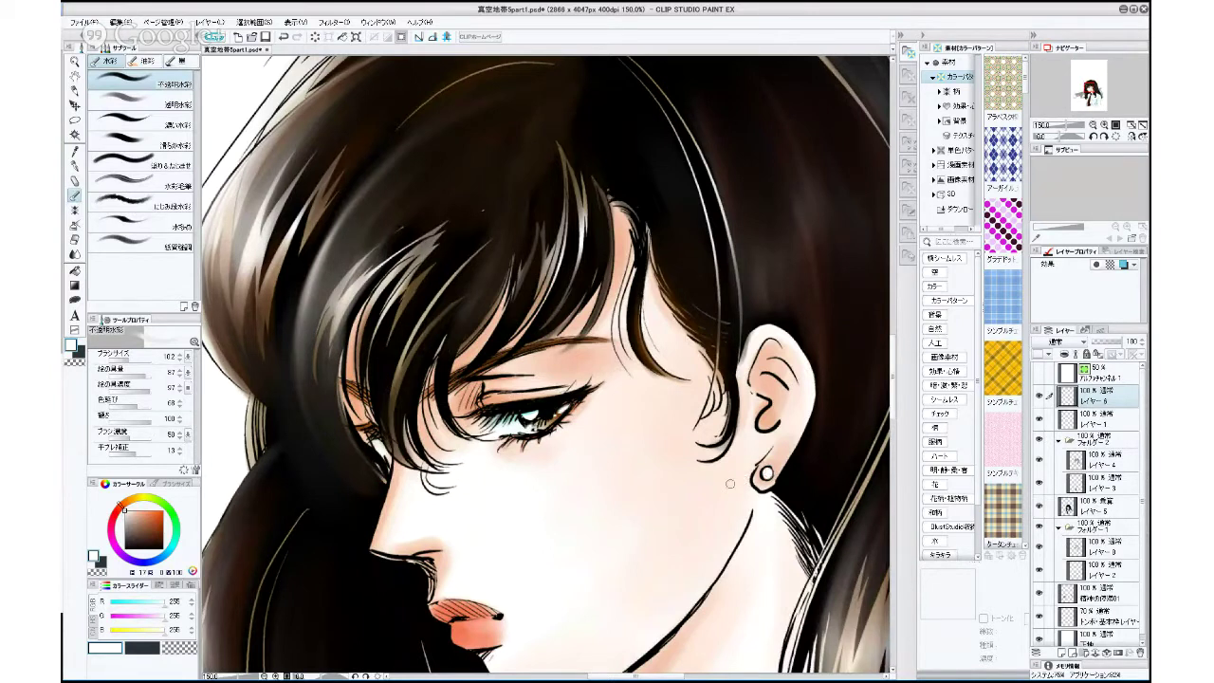
Paint white highlights on the lower lip with the opaque watercolour brush and soften them with the soft eraser.
click(132, 360)
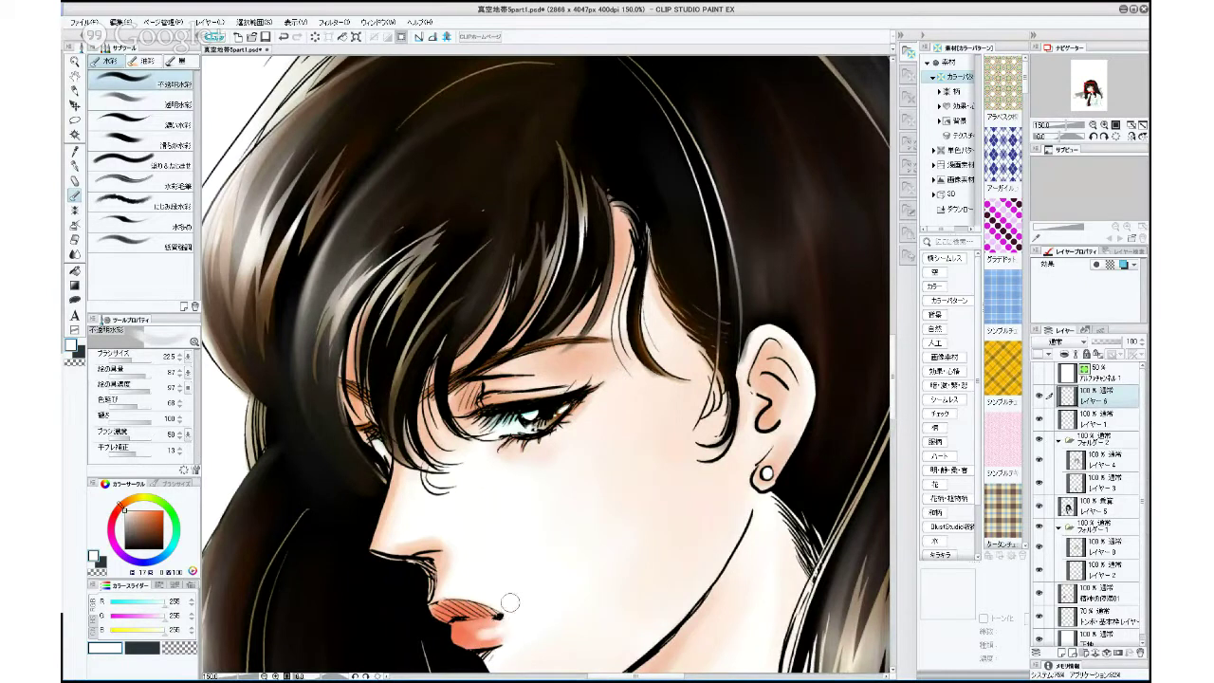
click(508, 519)
scroll(508, 521, down, 1)
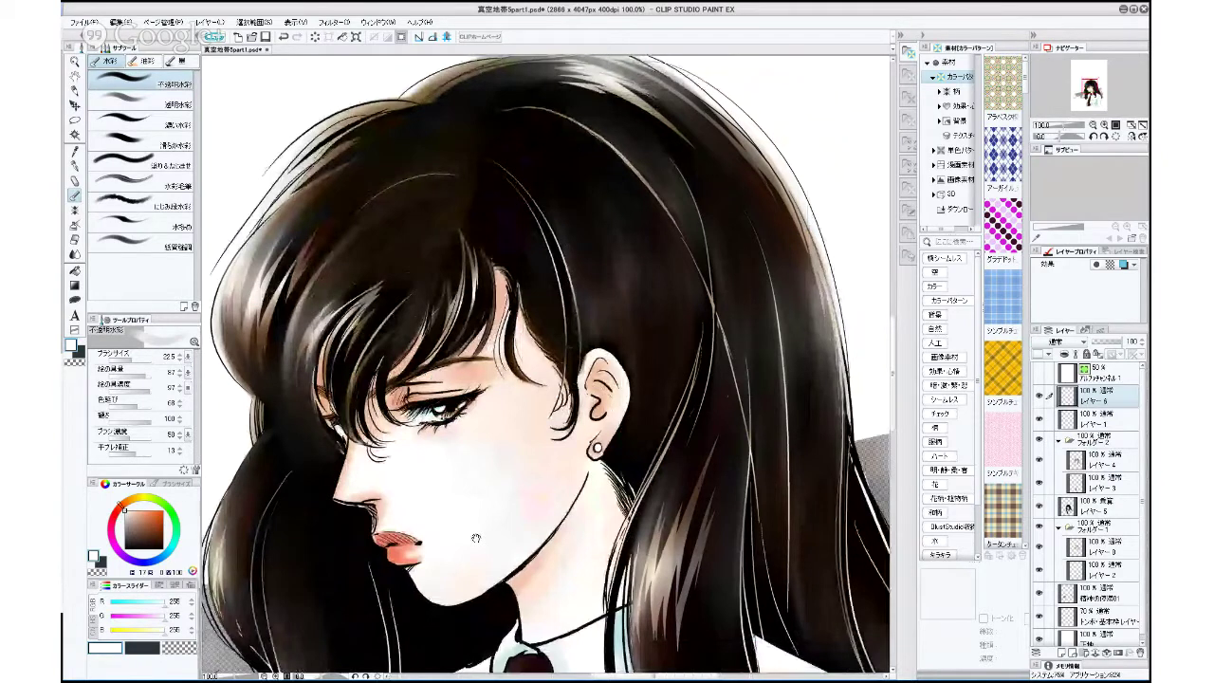
click(127, 361)
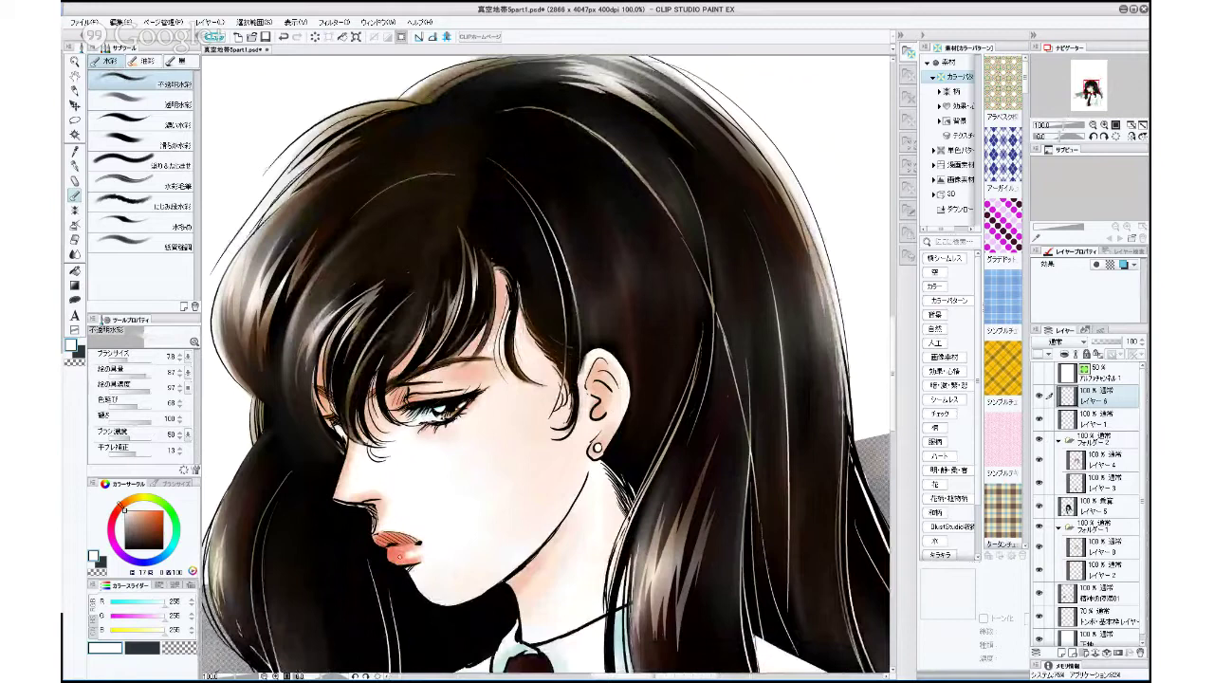
click(132, 361)
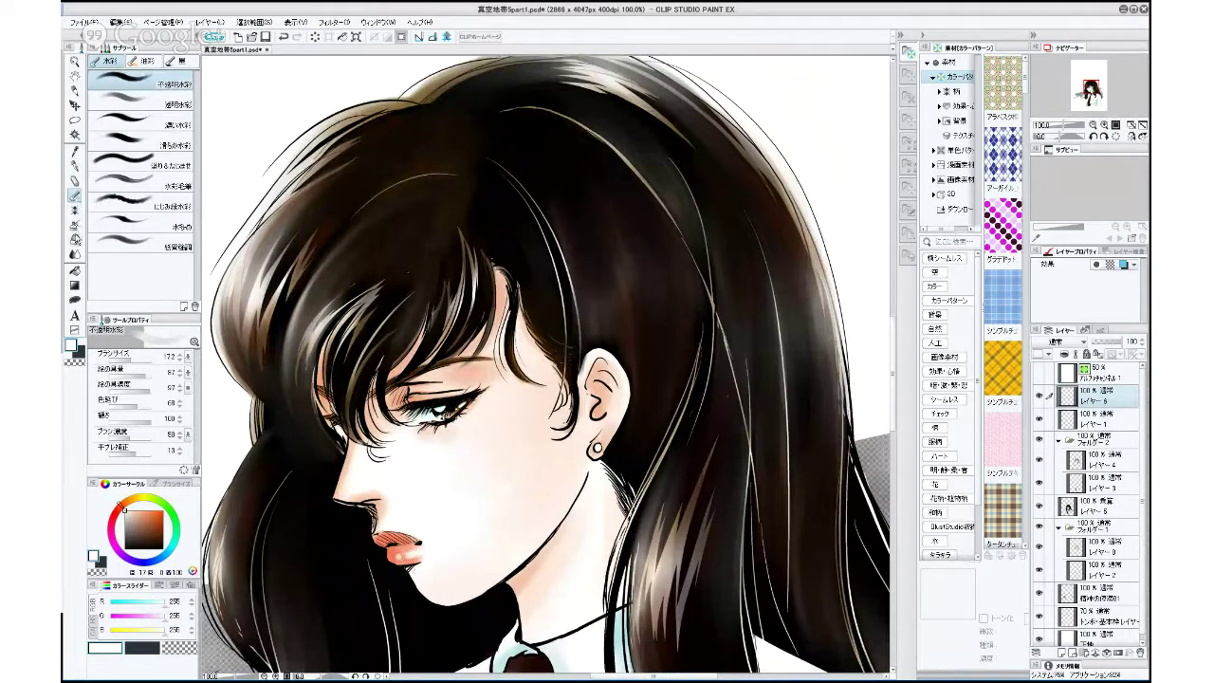
click(75, 239)
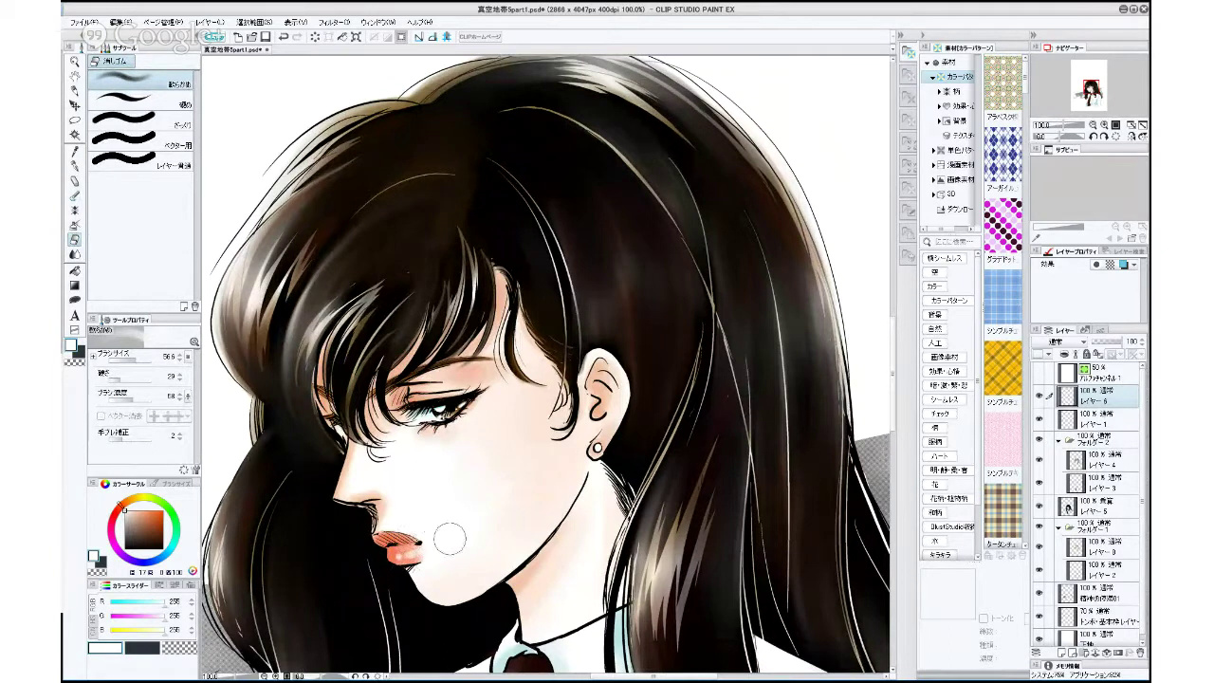
Tint the white earring with bright cyan, using the opaque watercolour brush reduced to 6.8.
click(75, 195)
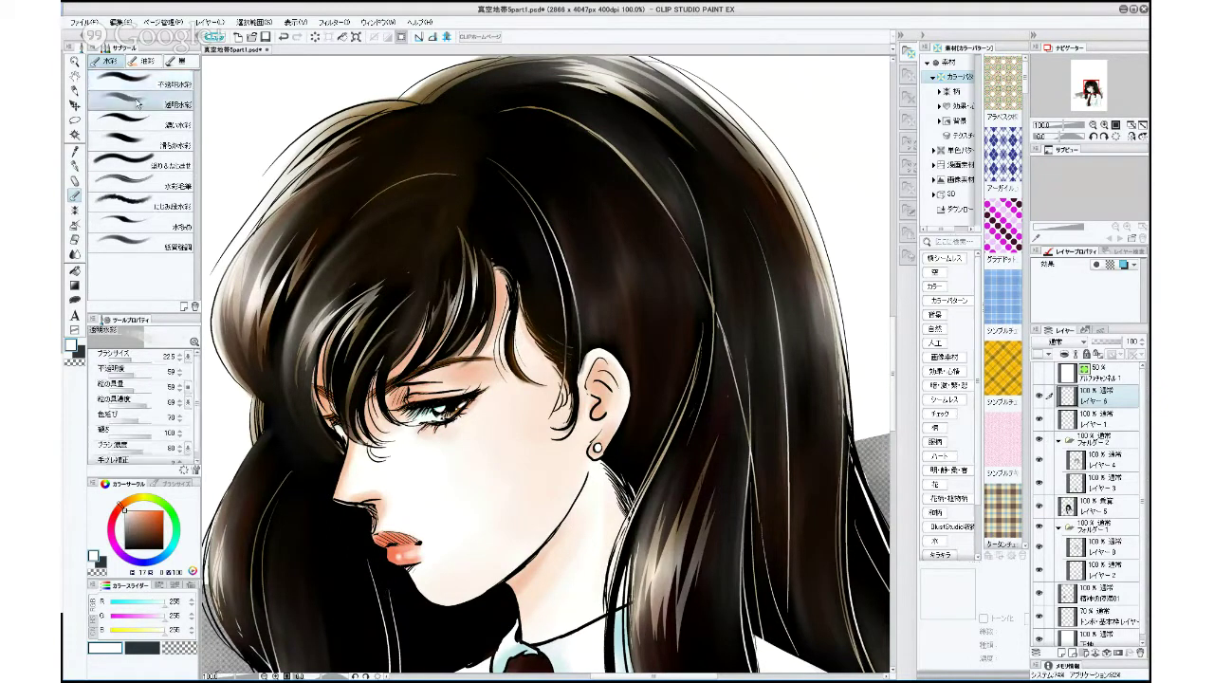
click(169, 551)
click(145, 511)
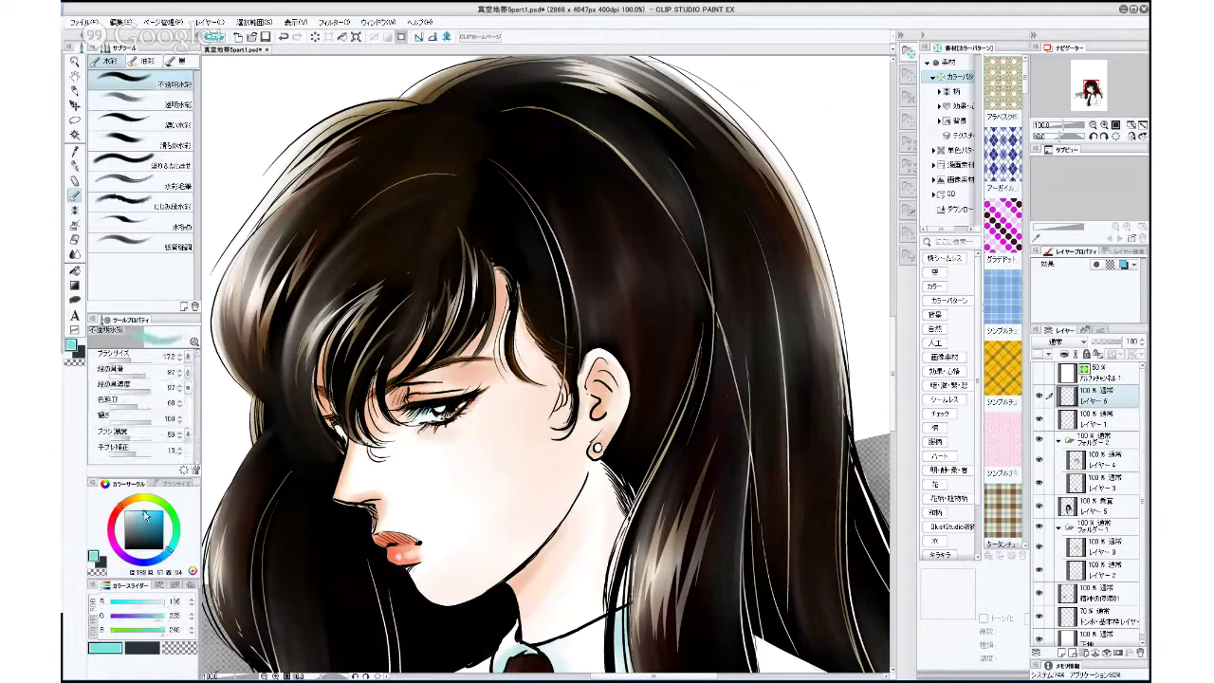
ctrl+click(607, 355)
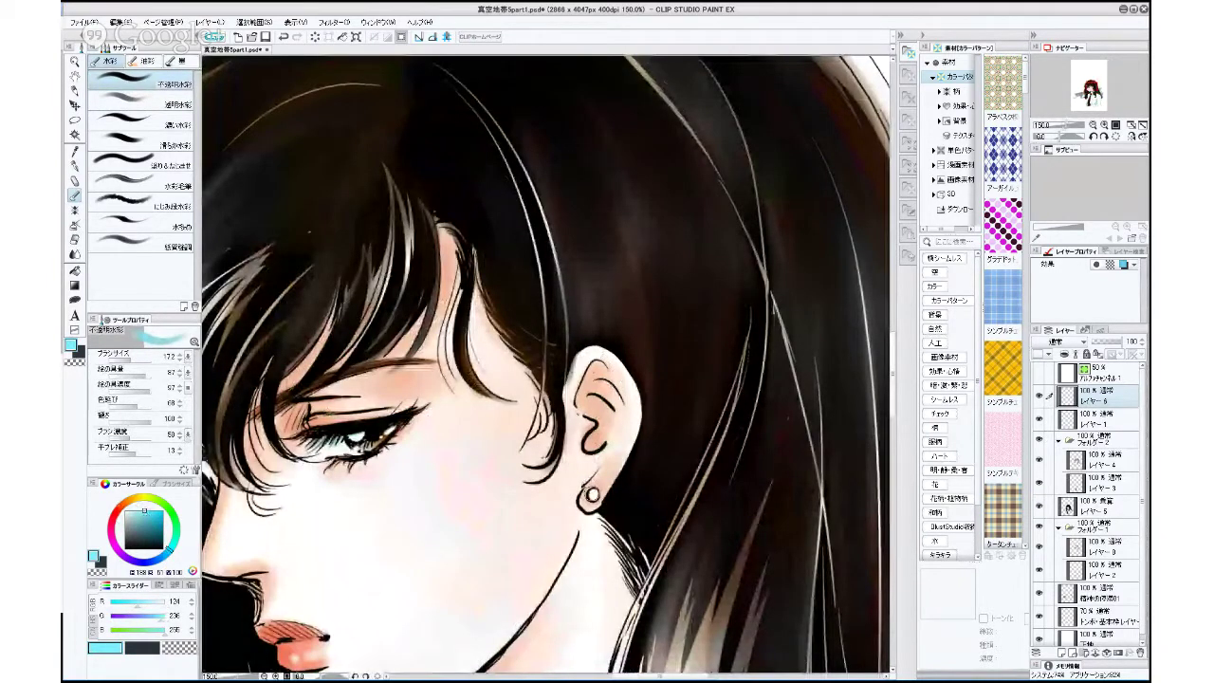
click(155, 515)
click(150, 512)
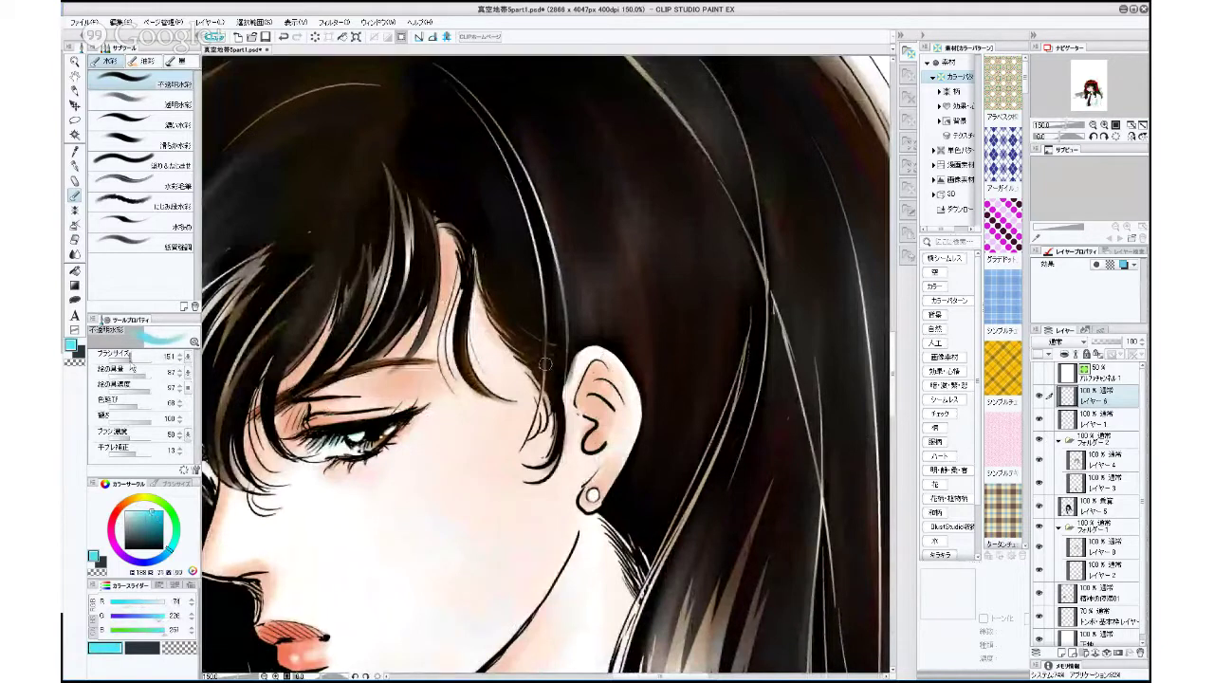
click(128, 360)
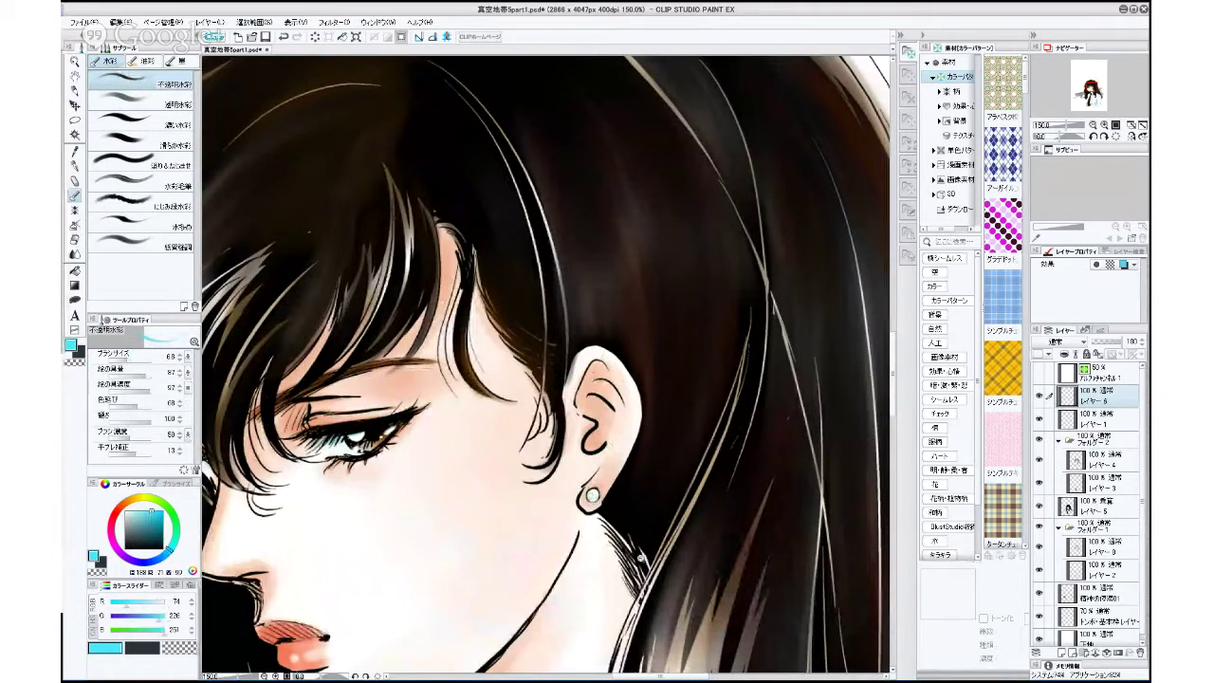
scroll(642, 558, down, 4)
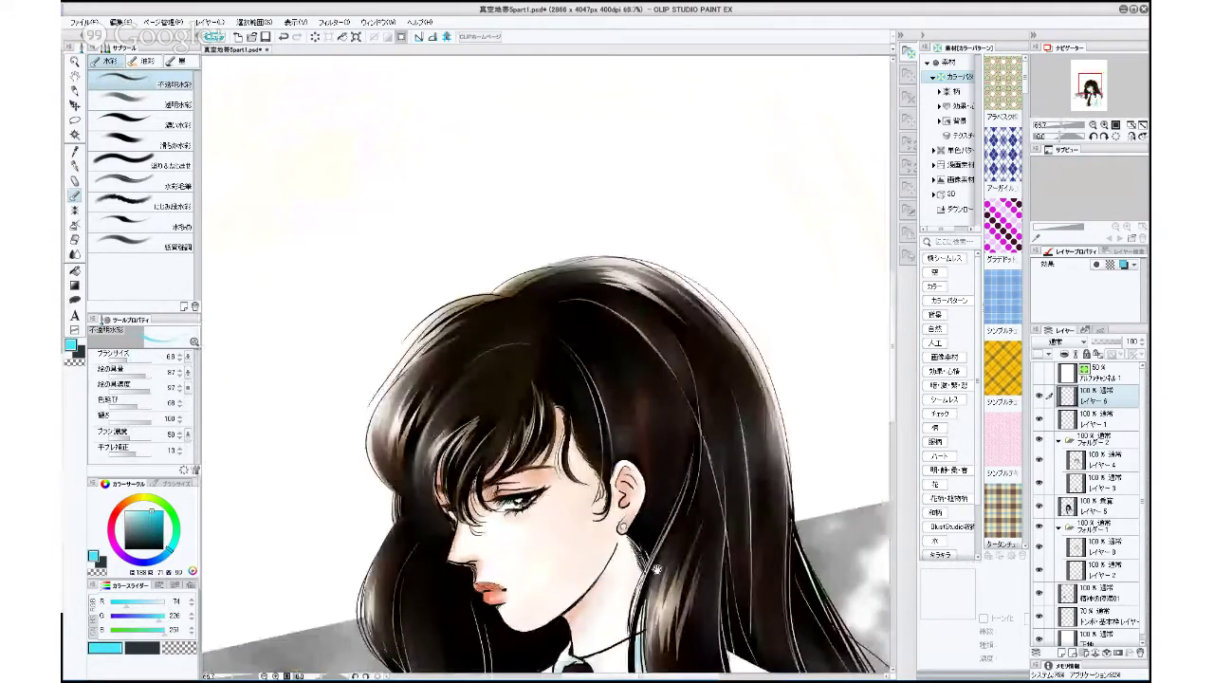
Add a near-white highlight to the earring with the G-pen.
scroll(651, 635, up, 4)
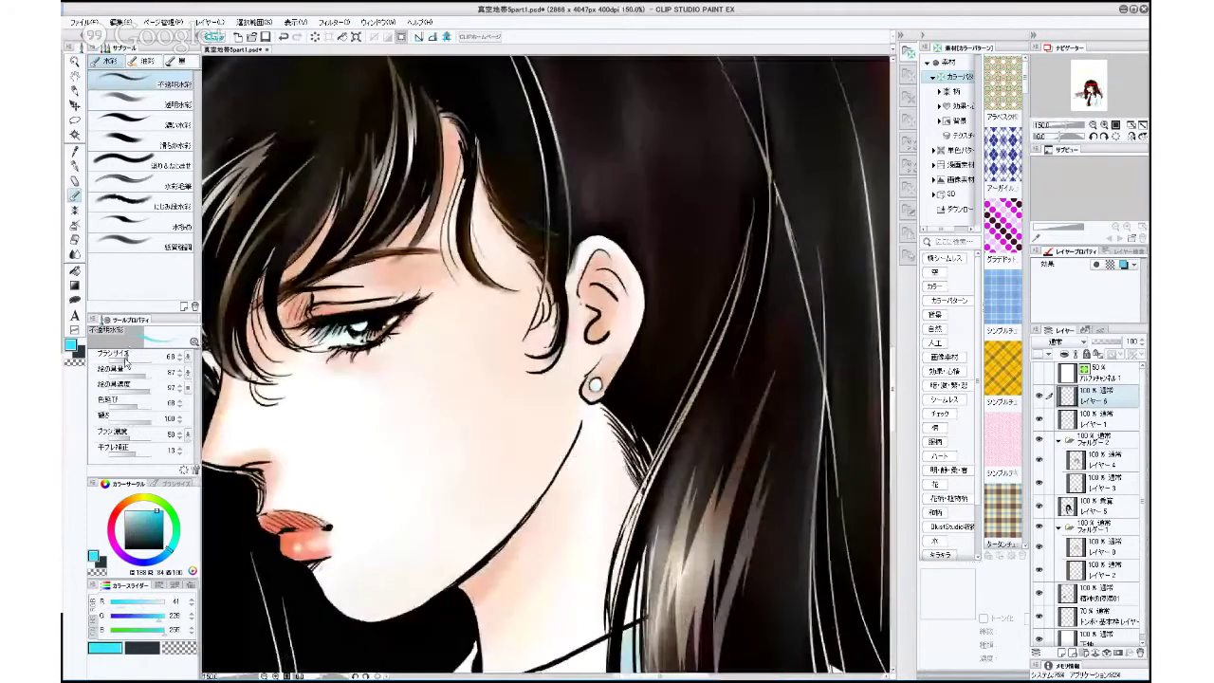
click(126, 361)
click(130, 511)
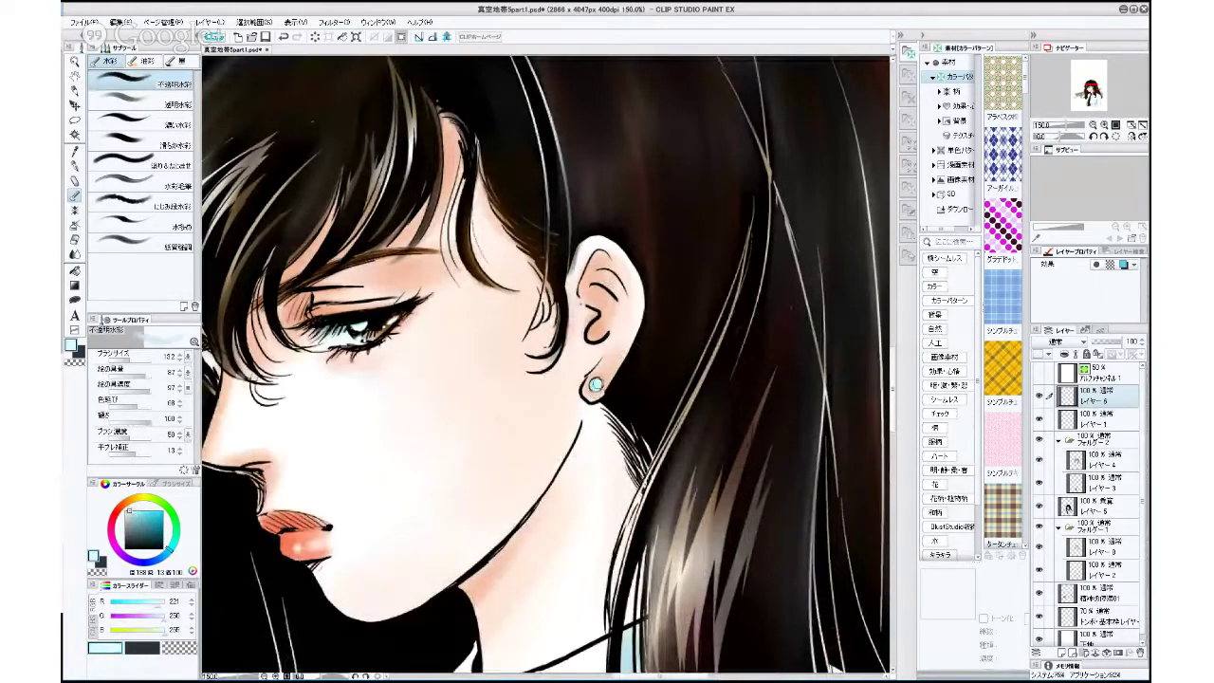
key(p)
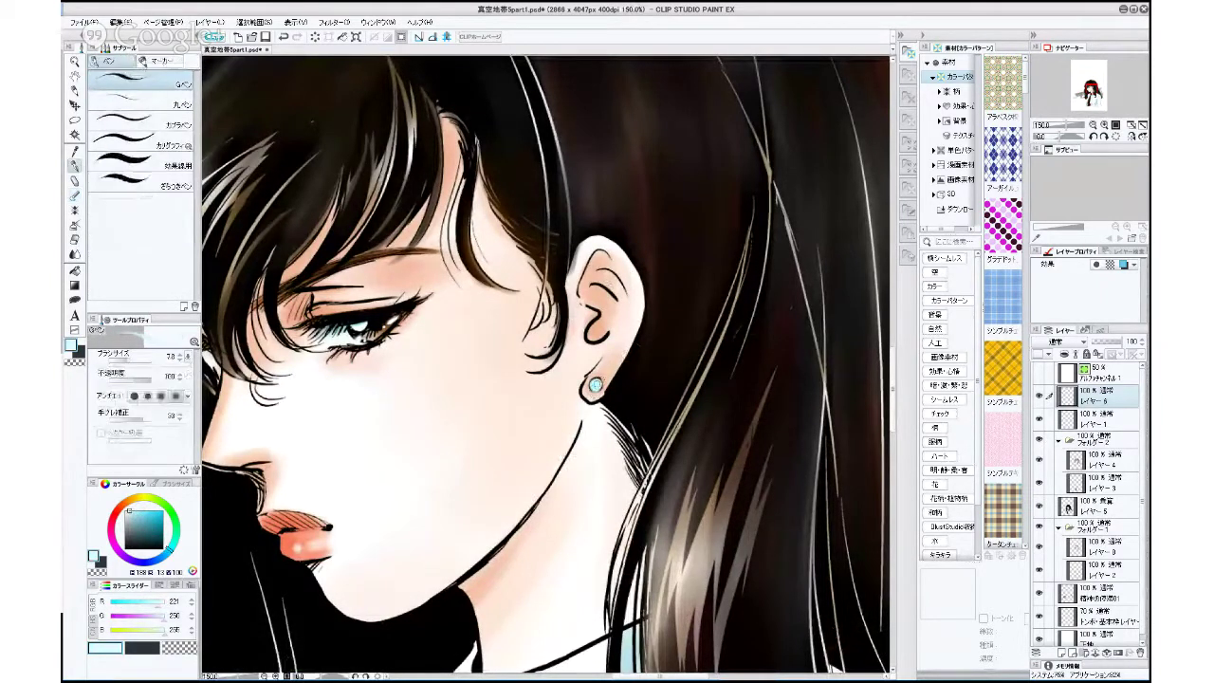
click(131, 510)
drag(597, 391, 599, 385)
Paint thin near-white highlight strands through the fringe with the opaque watercolour brush at size 6.8.
scroll(616, 363, down, 3)
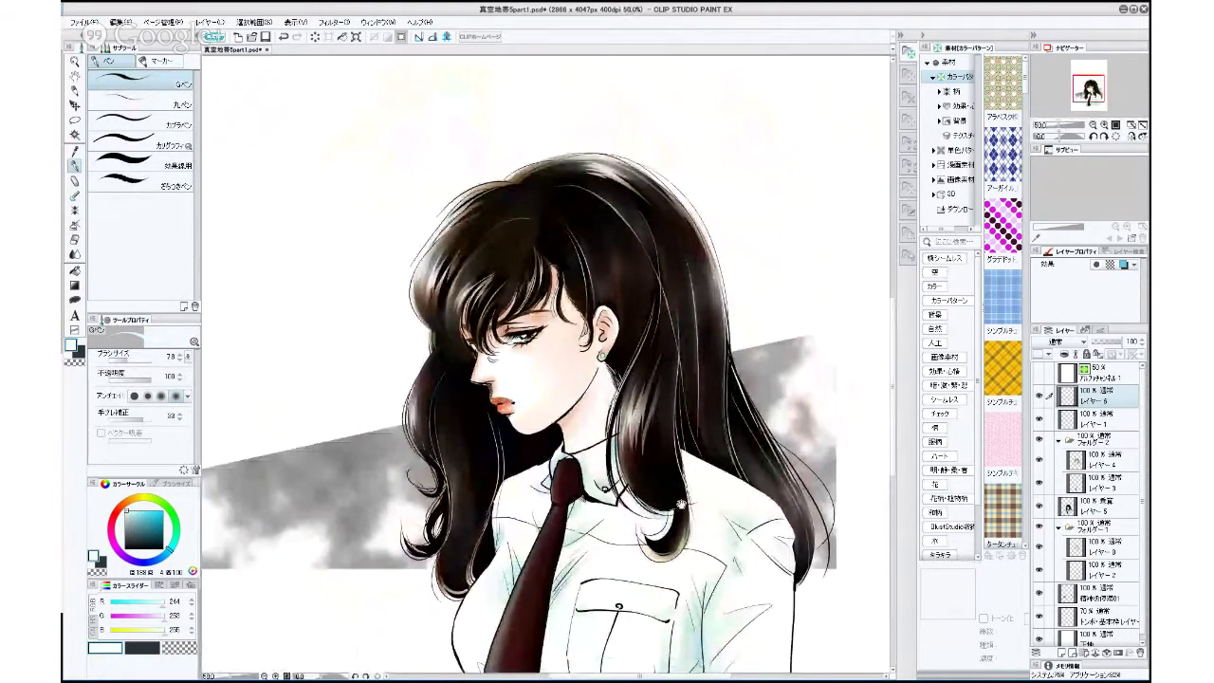
drag(680, 504, 645, 531)
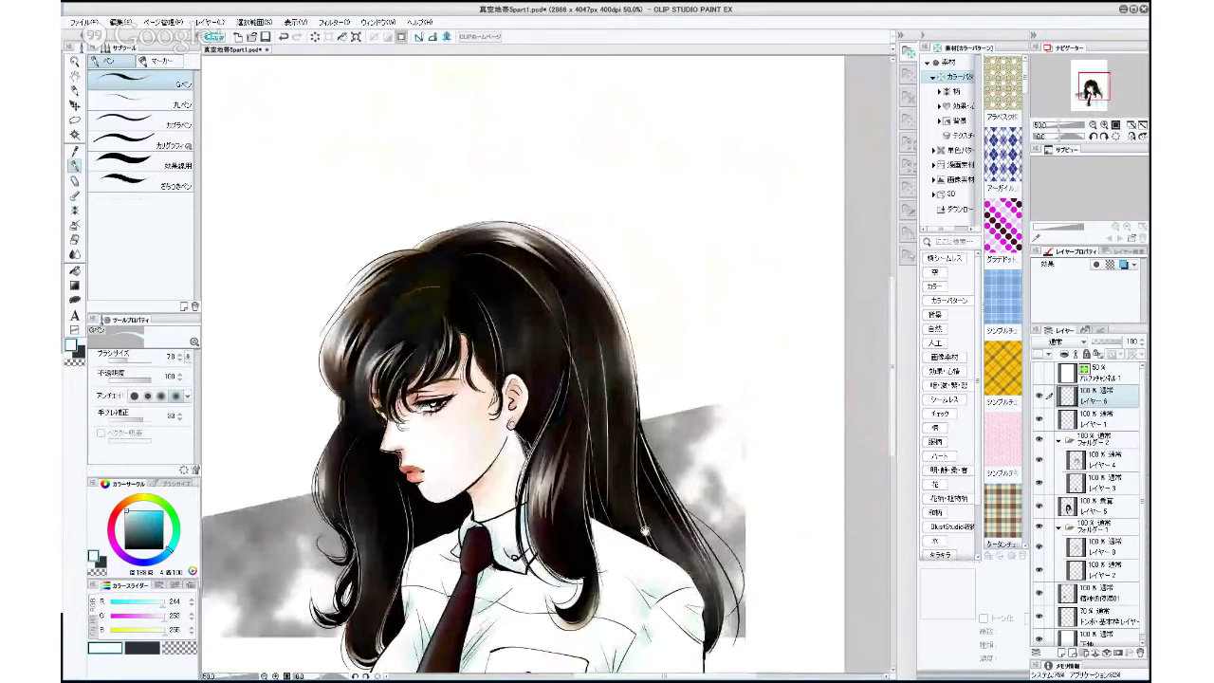
scroll(470, 537, up, 1)
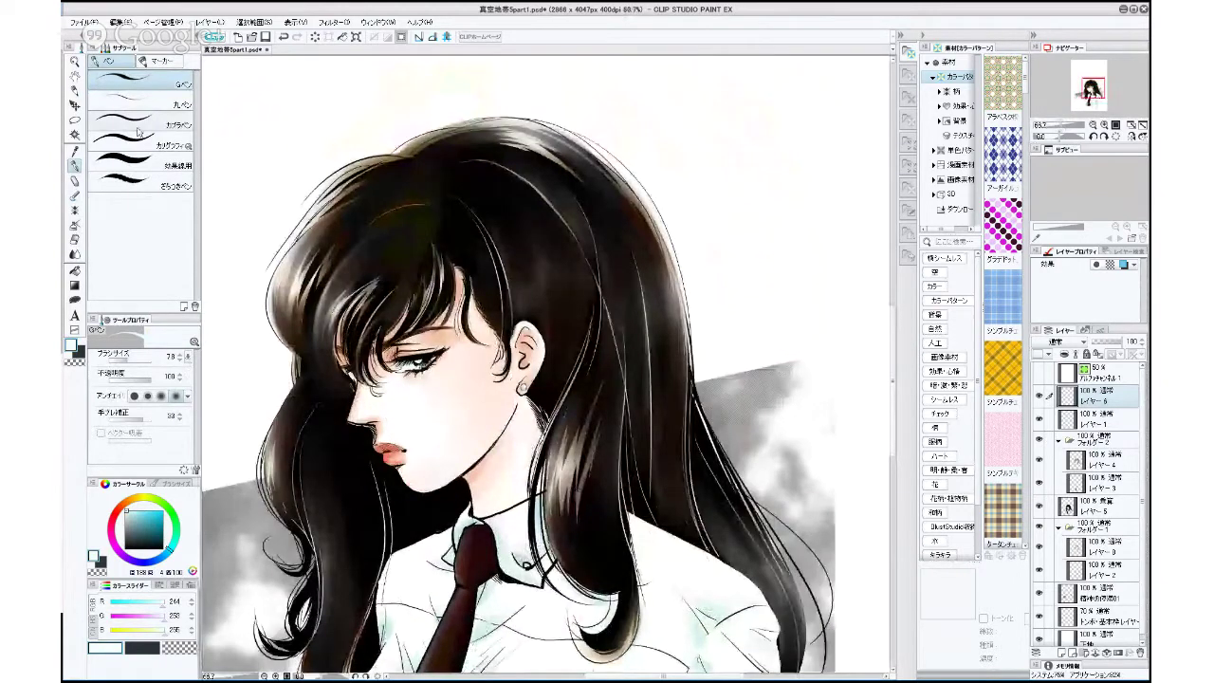
key(b)
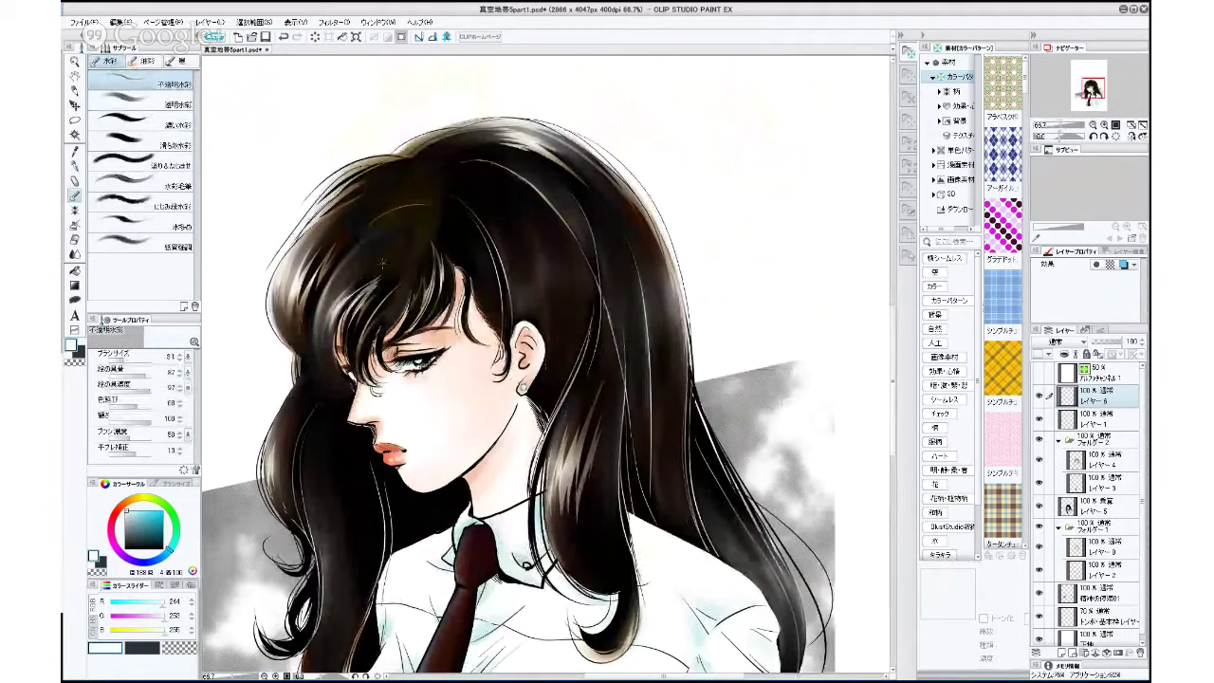
drag(122, 361, 127, 362)
mouse_move(313, 332)
mouse_down()
mouse_move(320, 377)
mouse_move(339, 389)
mouse_up()
drag(315, 323, 347, 386)
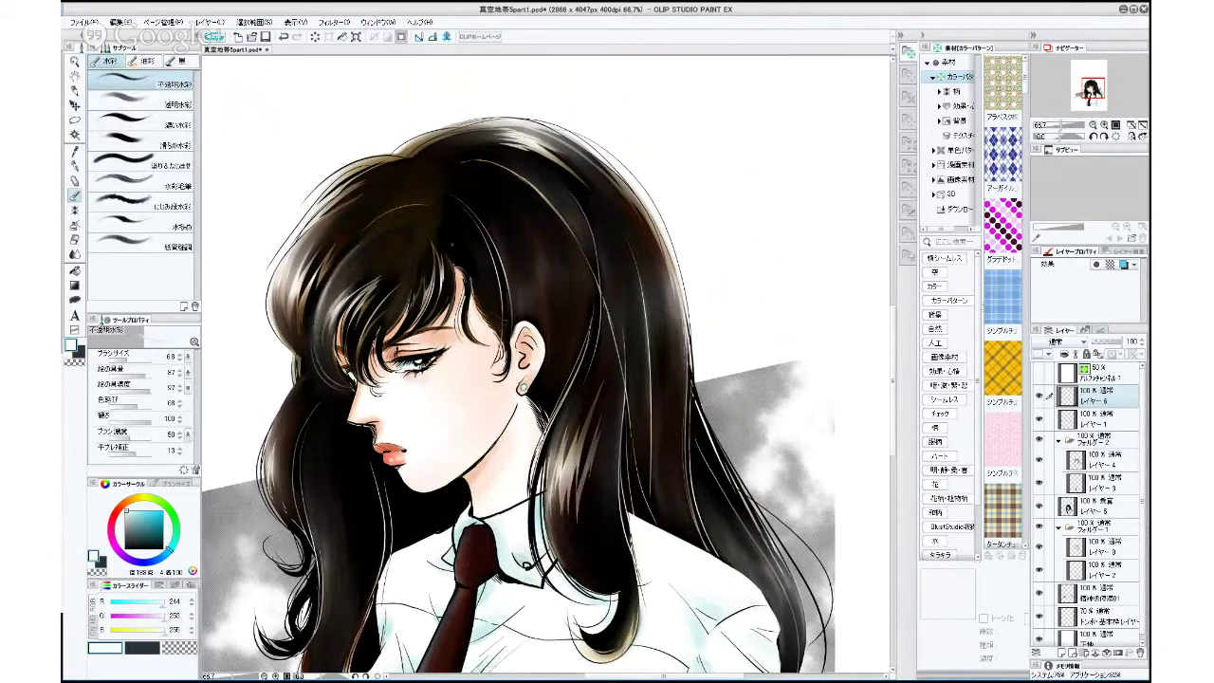
drag(431, 236, 435, 262)
Undo the last edit, then paint pure white highlight strands down the part of the fringe above the eye.
scroll(442, 301, up, 1)
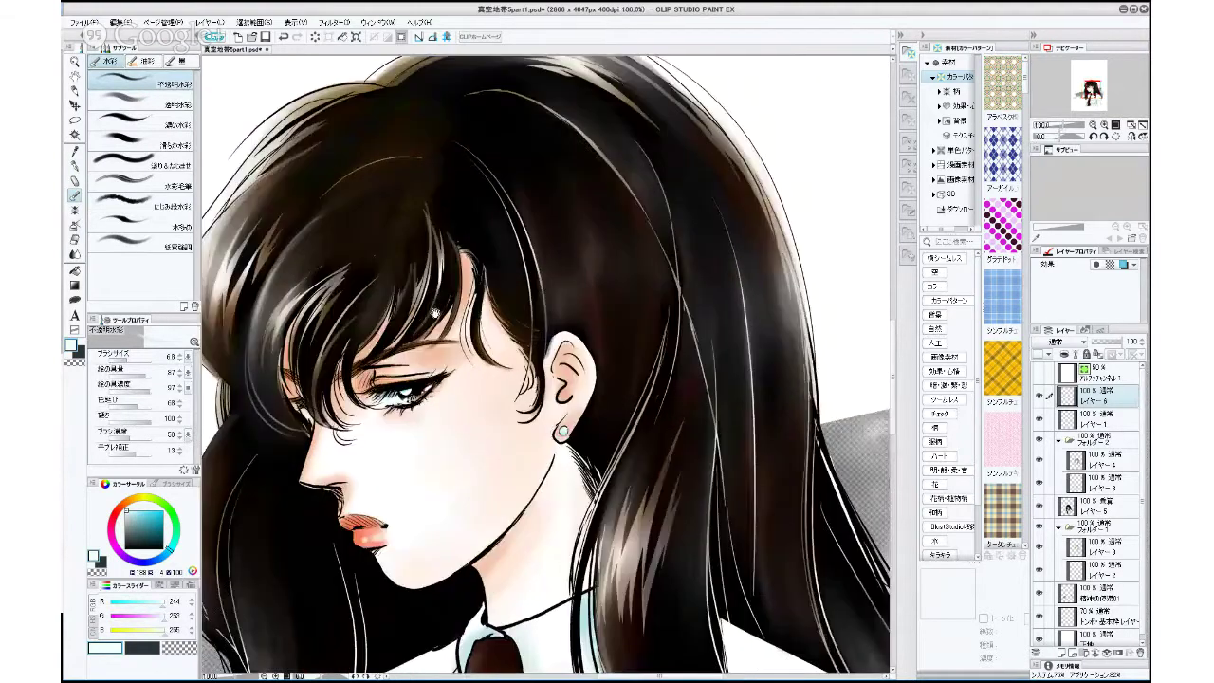
alt+click(420, 204)
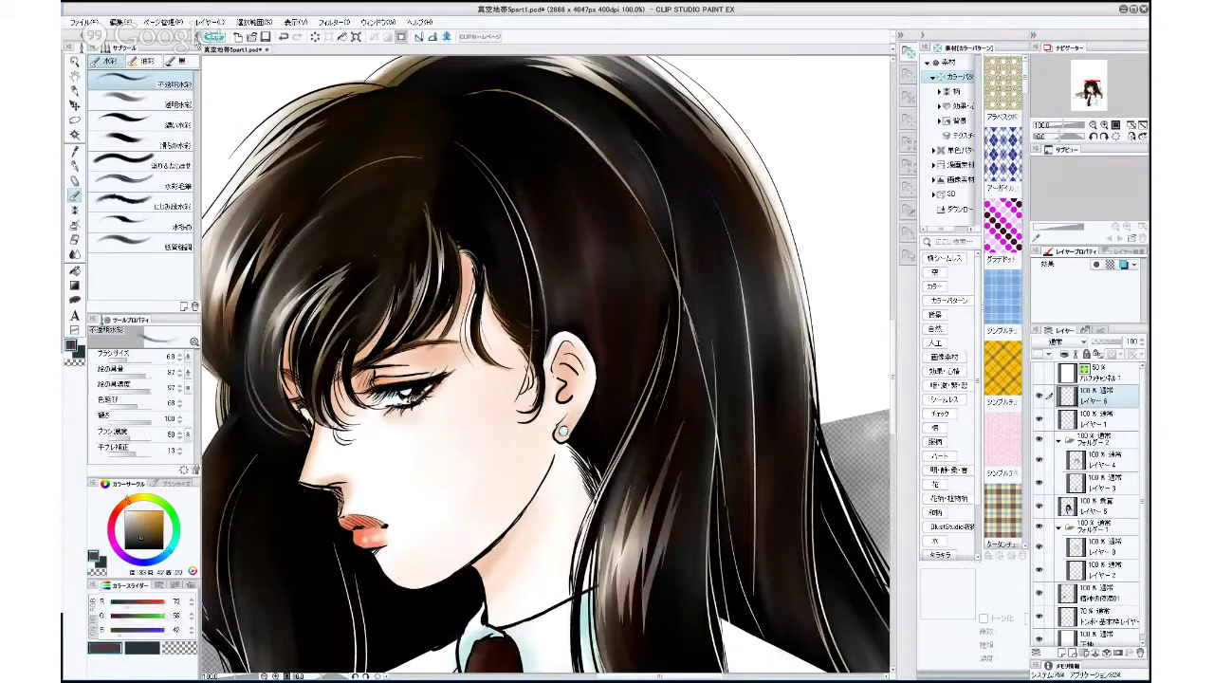
click(283, 36)
click(126, 510)
drag(421, 196, 427, 230)
drag(426, 275, 407, 315)
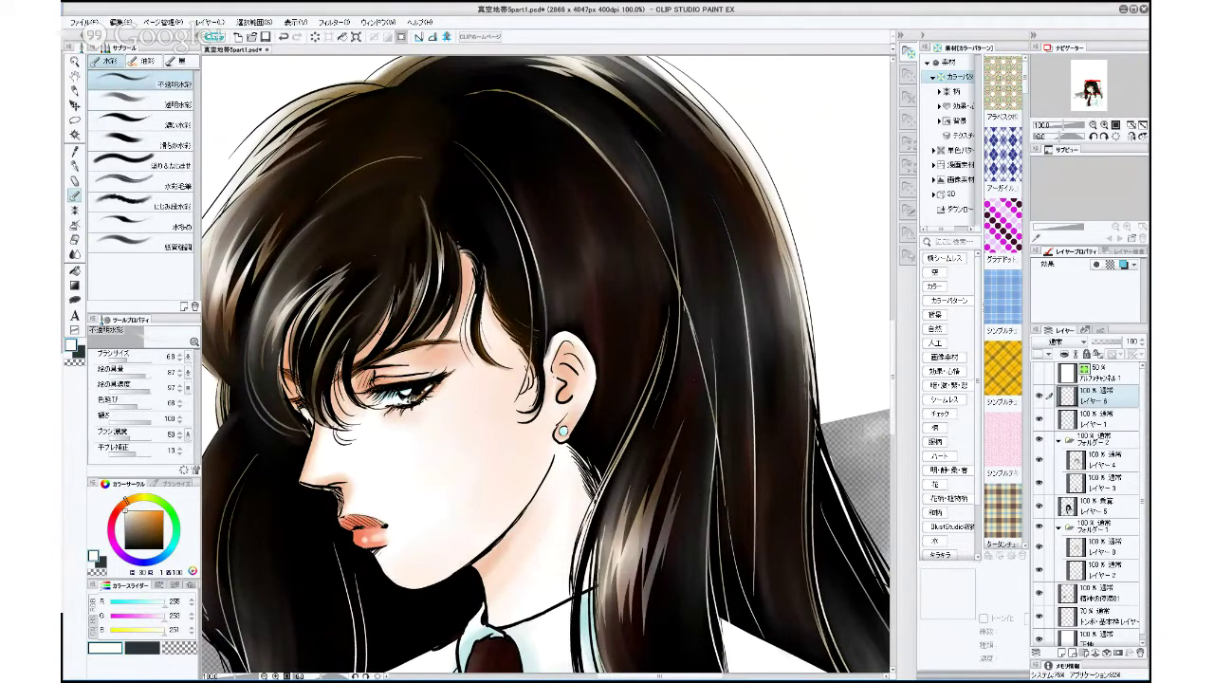
Create a new layer and paint fine white highlight strands along the fringe, reducing the opaque watercolour brush to 3.1.
click(1053, 654)
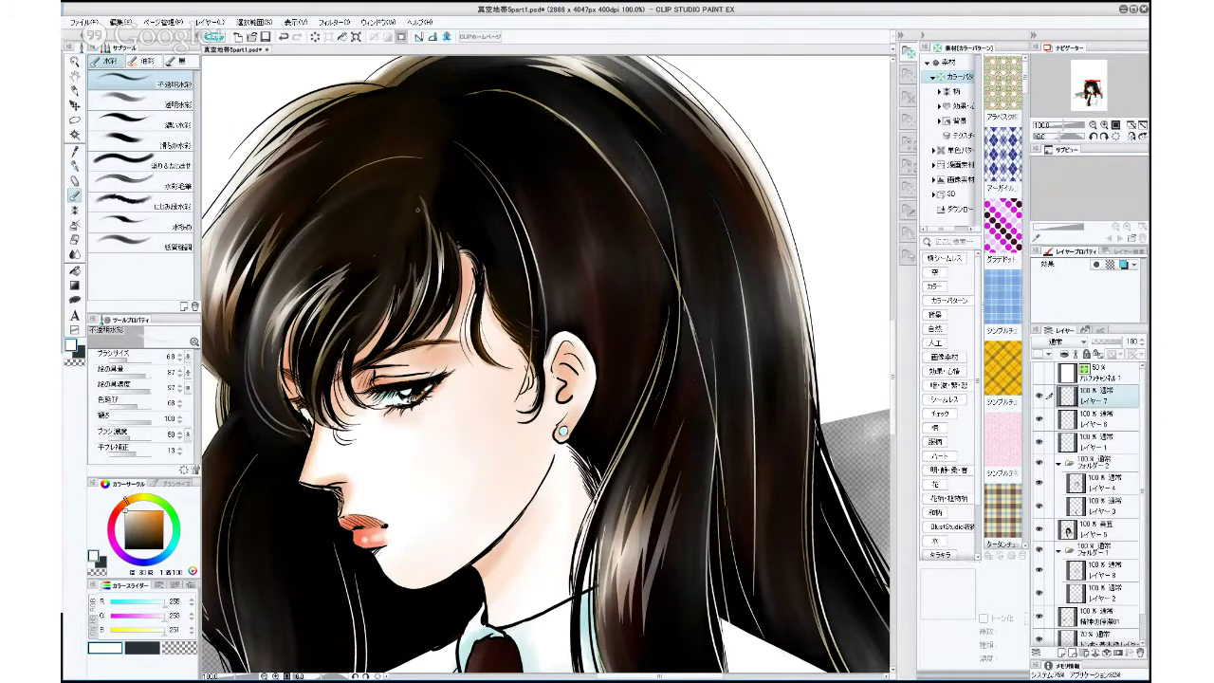
mouse_move(427, 215)
mouse_down()
mouse_move(419, 306)
mouse_move(356, 364)
mouse_up()
mouse_move(321, 355)
mouse_down()
mouse_move(362, 290)
mouse_move(353, 301)
mouse_up()
drag(386, 270, 365, 287)
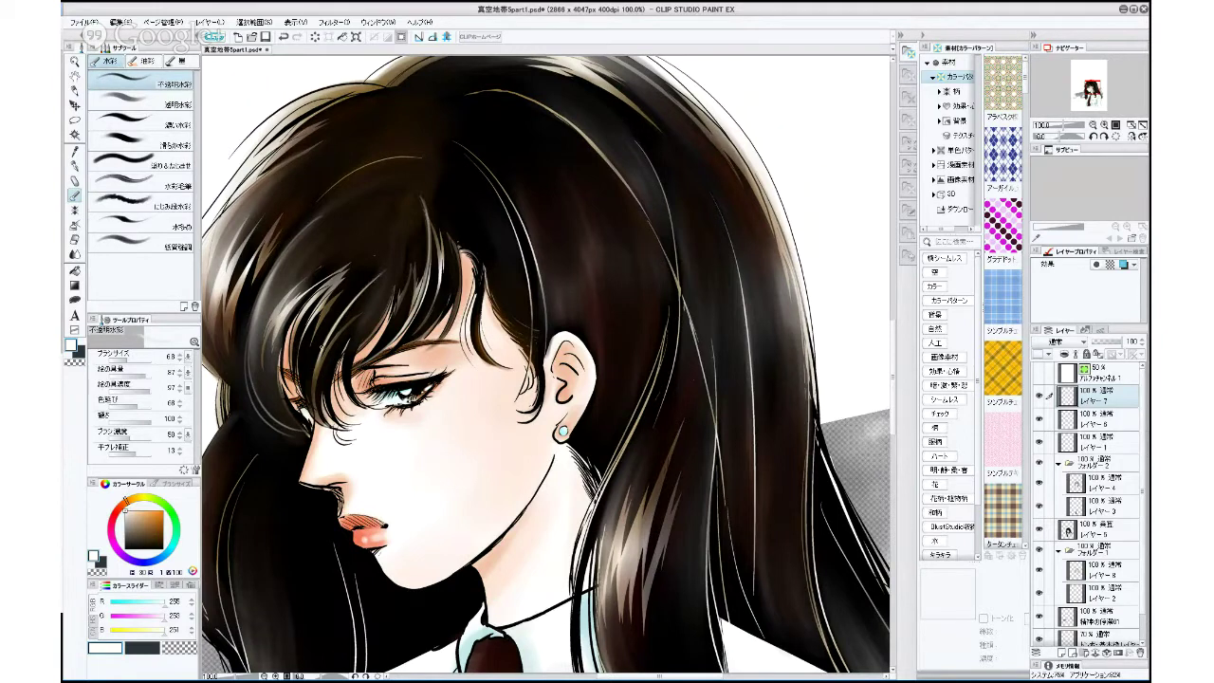
mouse_move(323, 347)
mouse_down()
mouse_move(312, 418)
mouse_move(331, 427)
mouse_up()
click(124, 358)
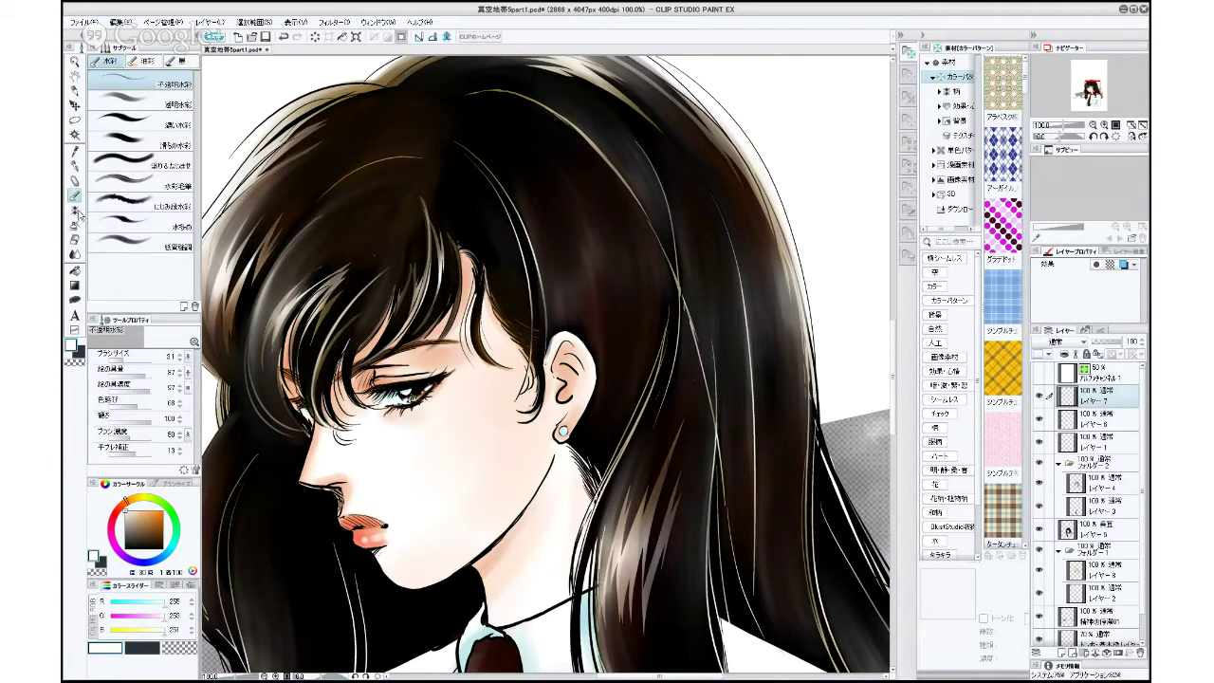
Switch to the soft eraser.
click(76, 241)
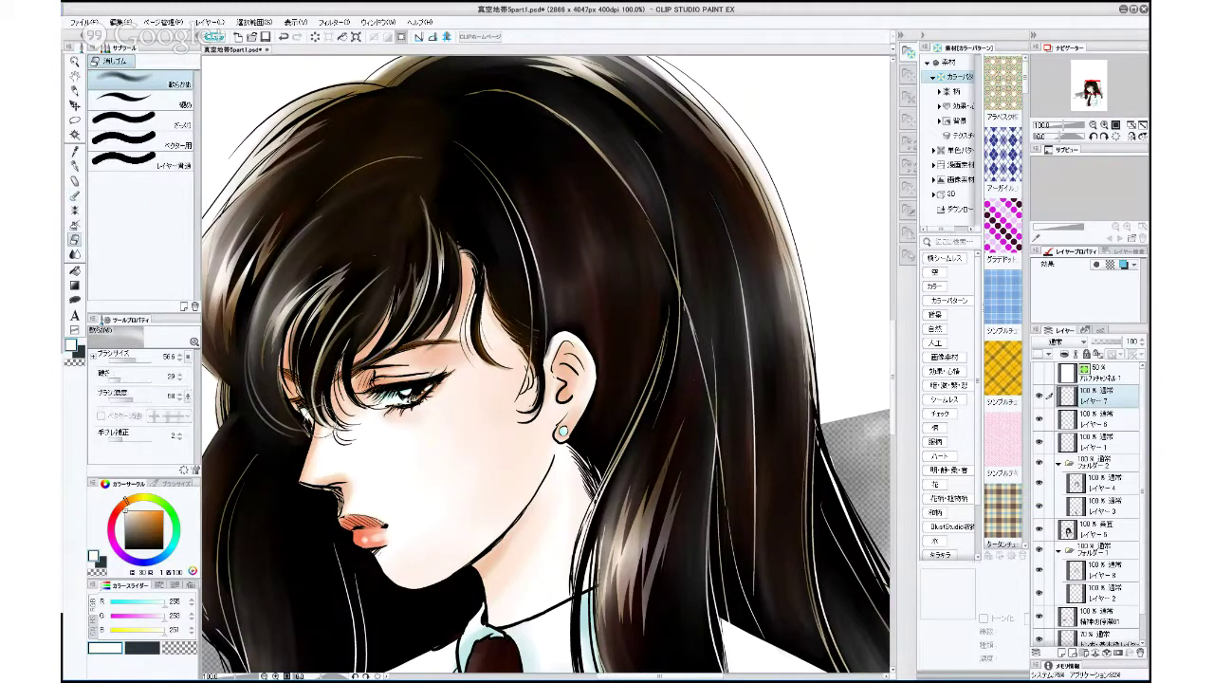
Clean up the fringe with the soft eraser and paint fine white highlight strands over it using the opaque watercolor brush at size 5.3.
drag(347, 438, 306, 398)
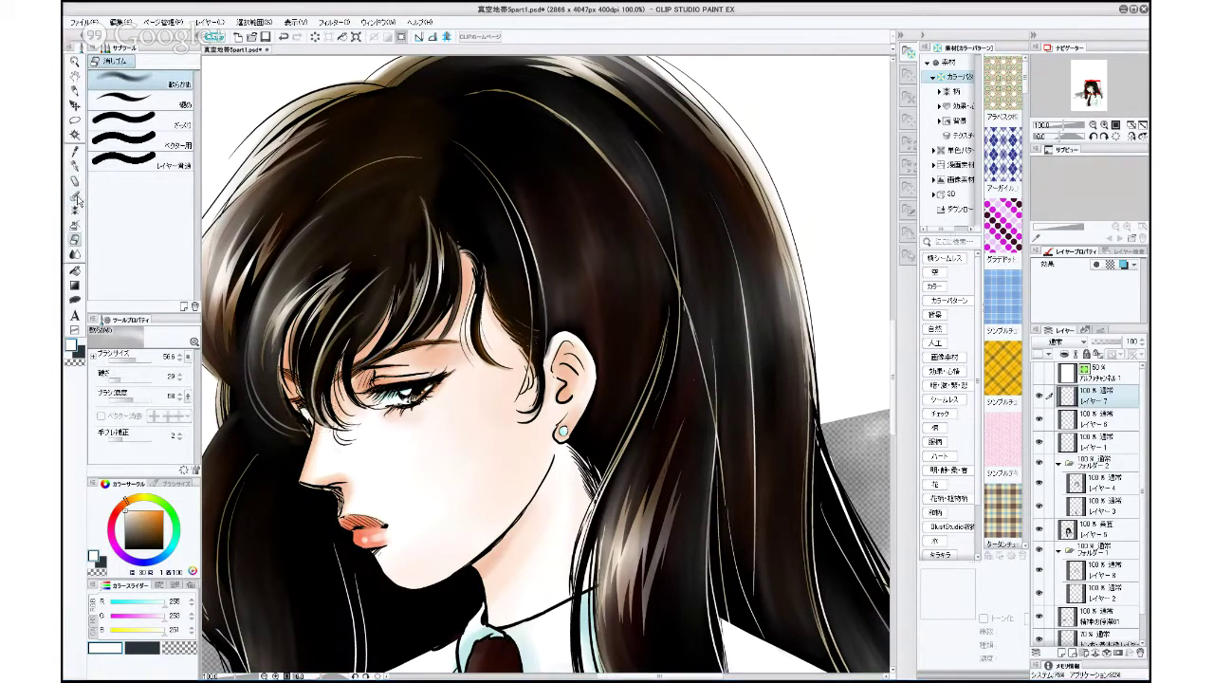
click(77, 196)
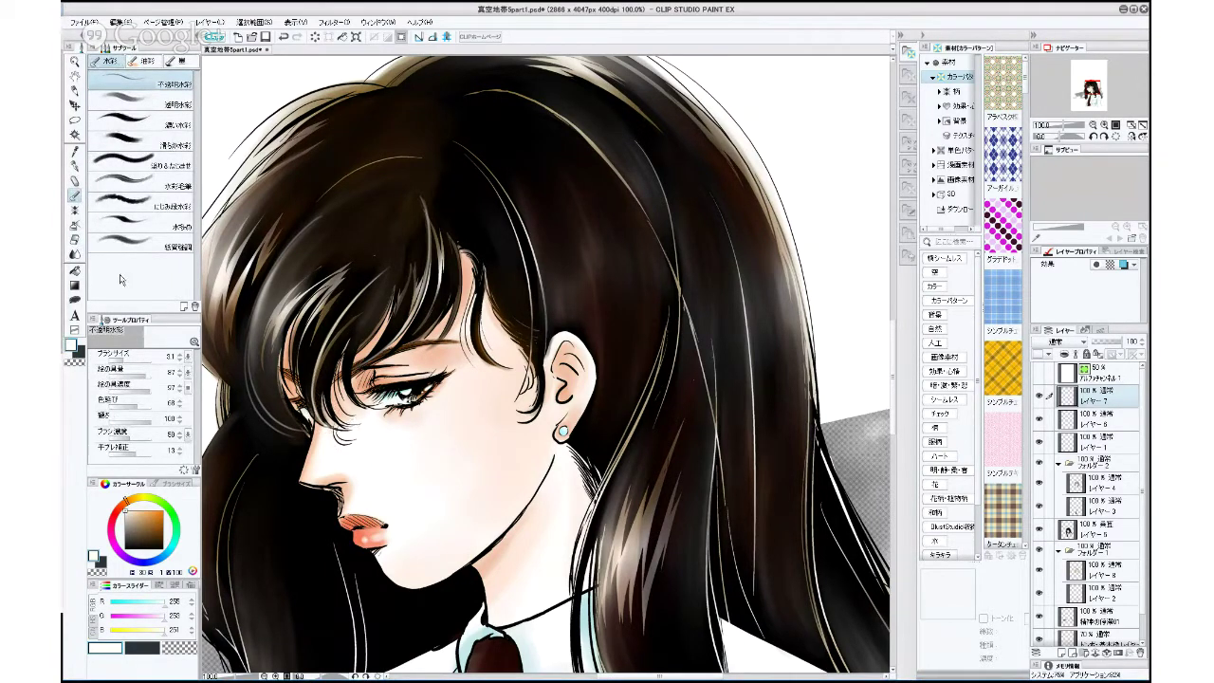
drag(119, 360, 122, 361)
drag(433, 302, 442, 323)
drag(122, 359, 128, 359)
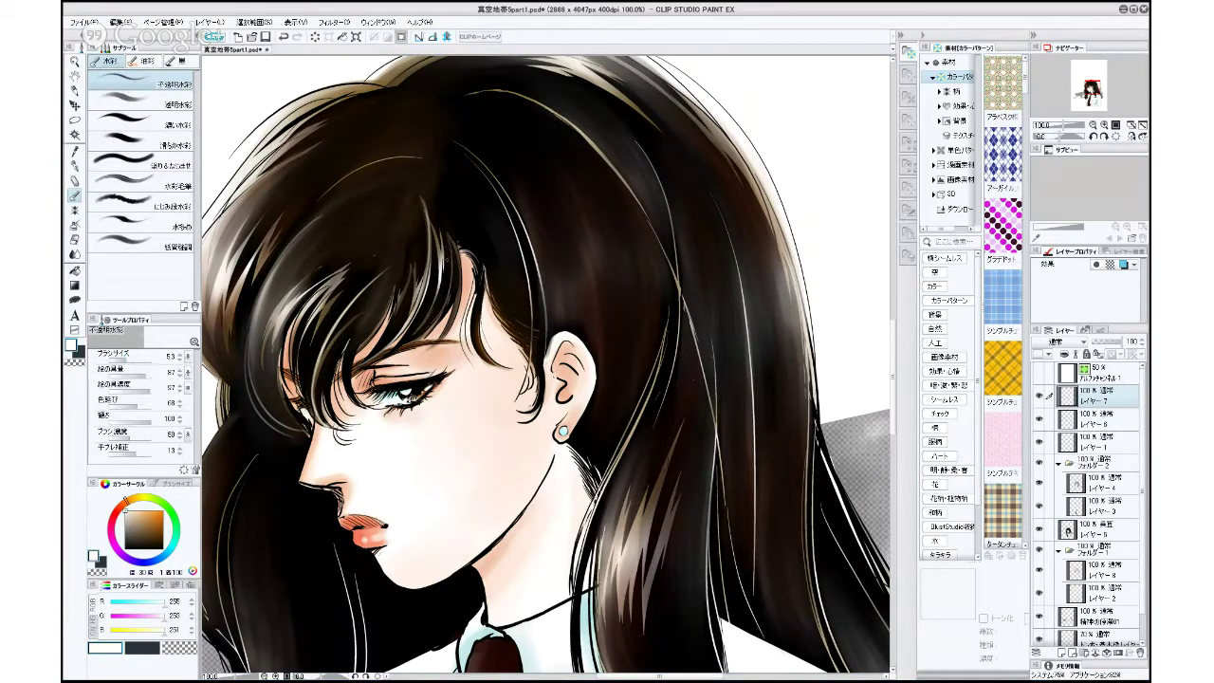
mouse_move(449, 246)
mouse_down()
mouse_move(452, 294)
mouse_move(432, 328)
mouse_move(397, 348)
mouse_up()
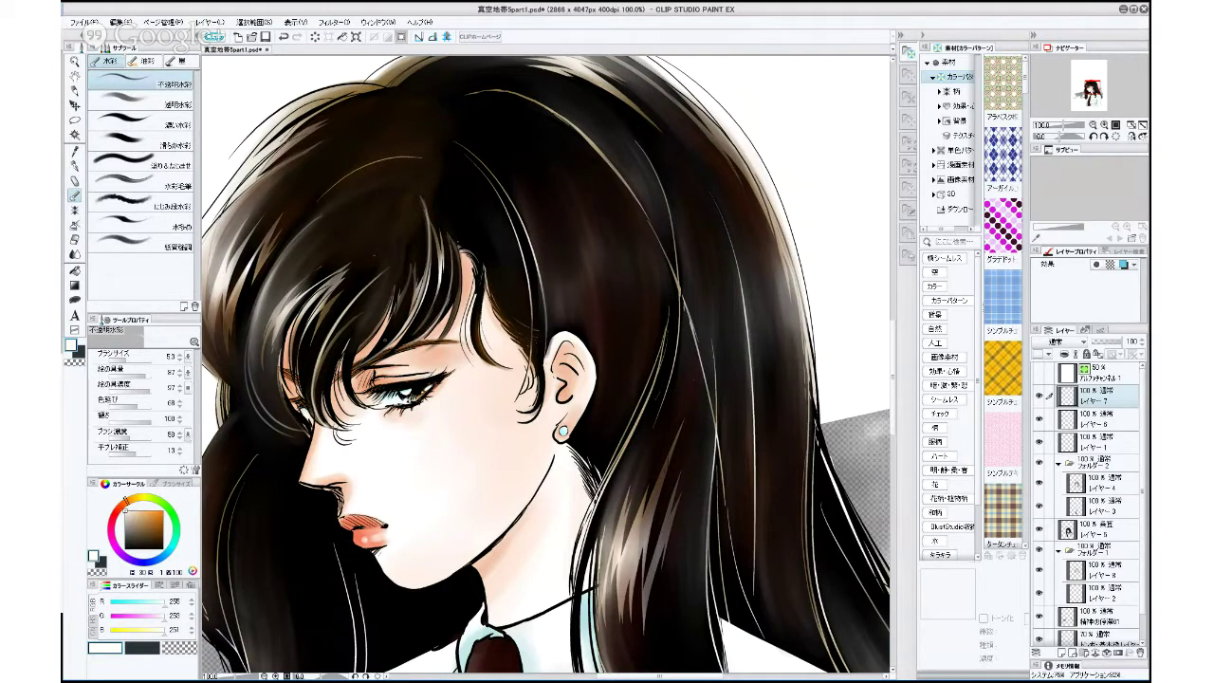
drag(457, 299, 438, 341)
drag(460, 287, 437, 341)
Undo the last fringe strand and paint thin off-white strands beside the temple and in front of the ear.
alt+click(454, 349)
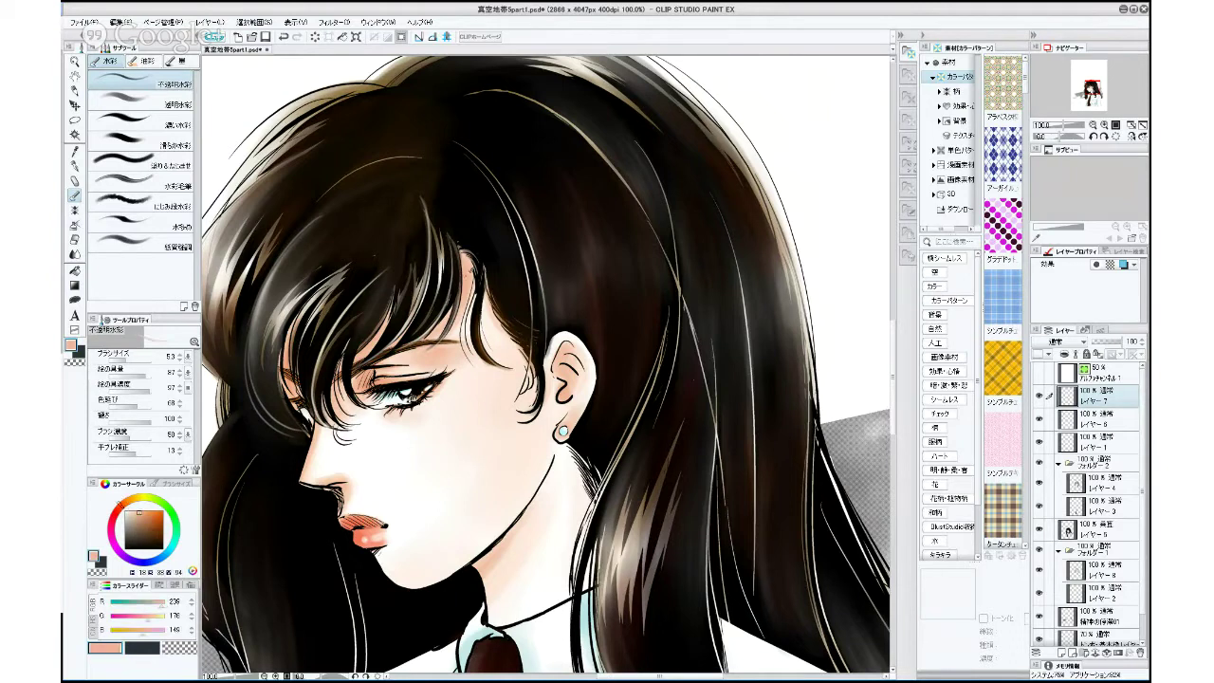
key(ctrl+z)
drag(460, 254, 456, 285)
click(127, 511)
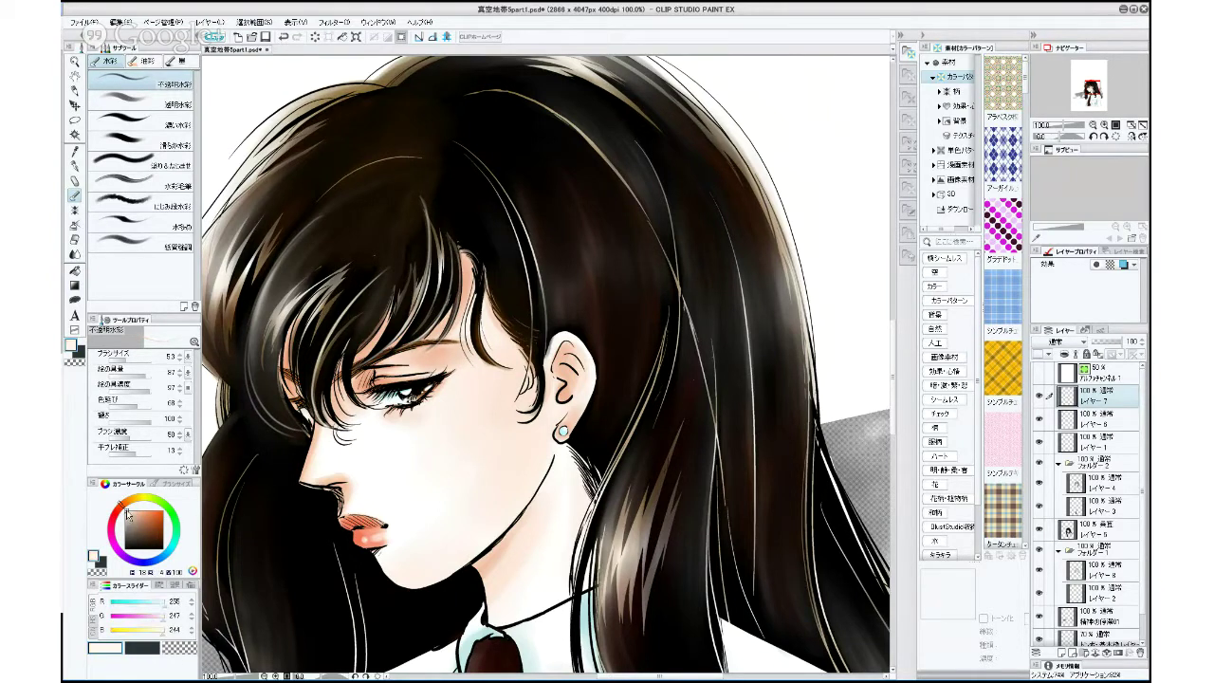
mouse_move(461, 245)
mouse_down()
mouse_move(459, 295)
mouse_move(458, 280)
mouse_up()
mouse_move(533, 310)
mouse_down()
mouse_move(531, 364)
mouse_move(512, 403)
mouse_up()
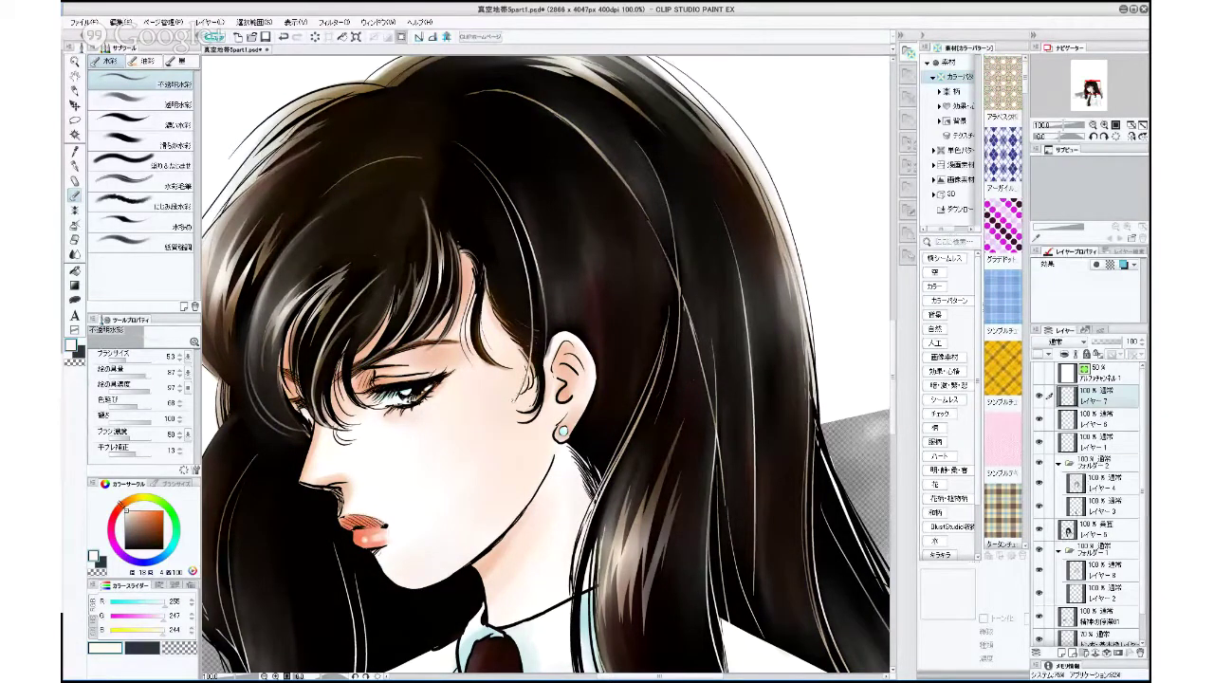
drag(548, 320, 545, 359)
drag(545, 371, 539, 394)
Switch the colour to near-black and undo the last five strokes around the ear and temple.
click(127, 548)
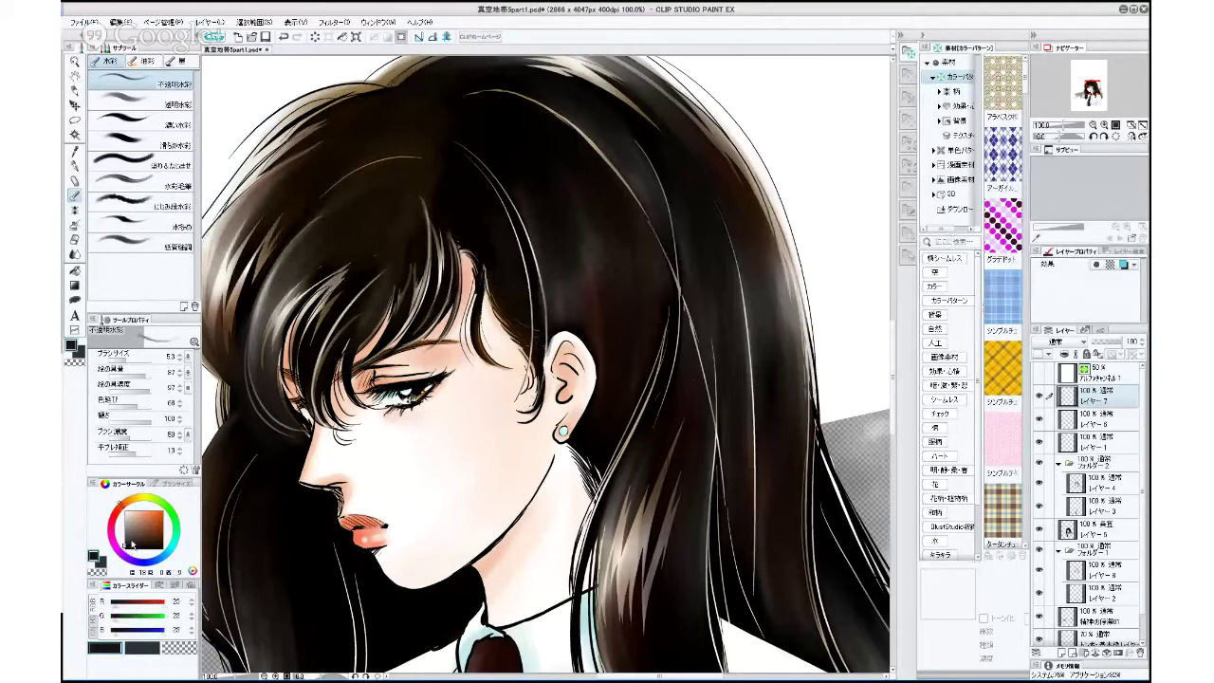
click(136, 546)
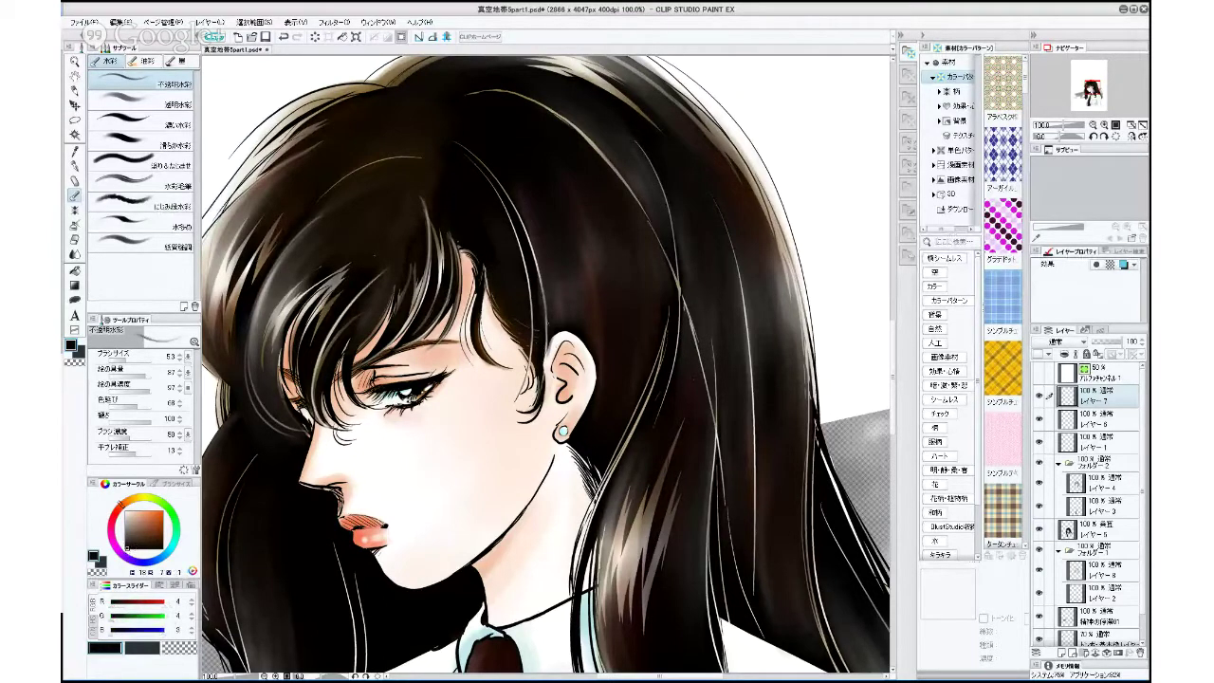
key(ctrl+z)
key(ctrl+z)
key(ctrl+z)
key(ctrl+z)
key(ctrl+z)
Paint thin near-white highlight strands over the crown, outer fringe and side locks of the hair, undoing one stray stroke.
click(126, 512)
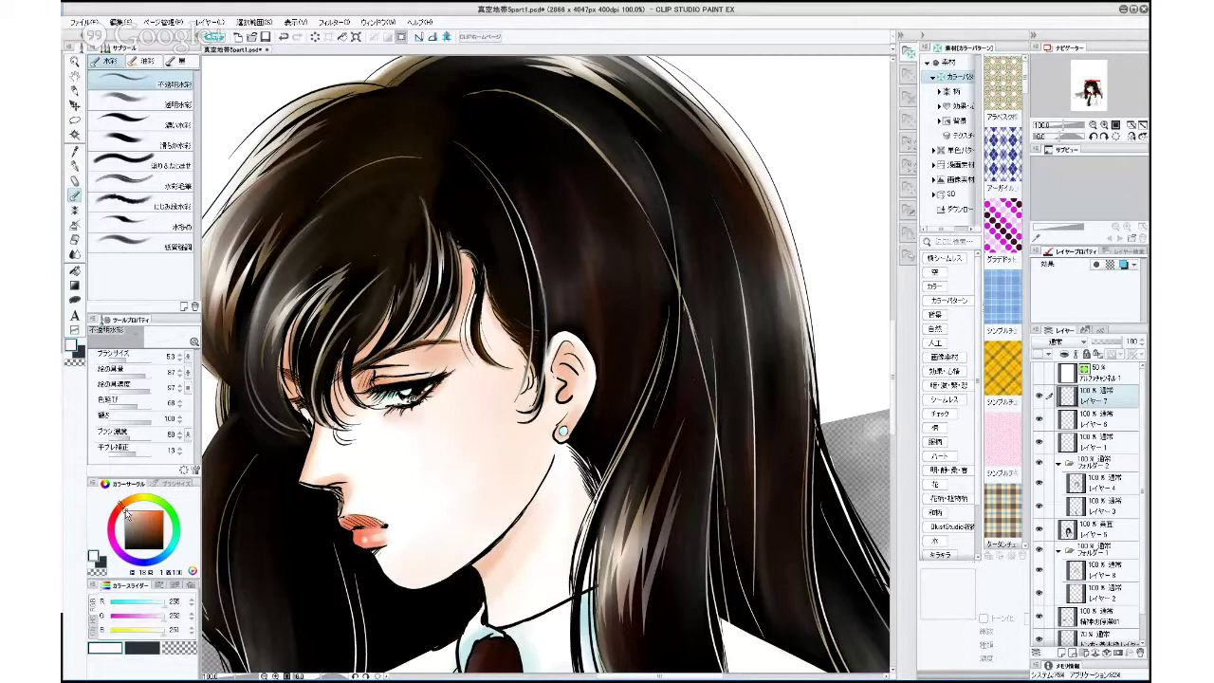
scroll(567, 543, down, 3)
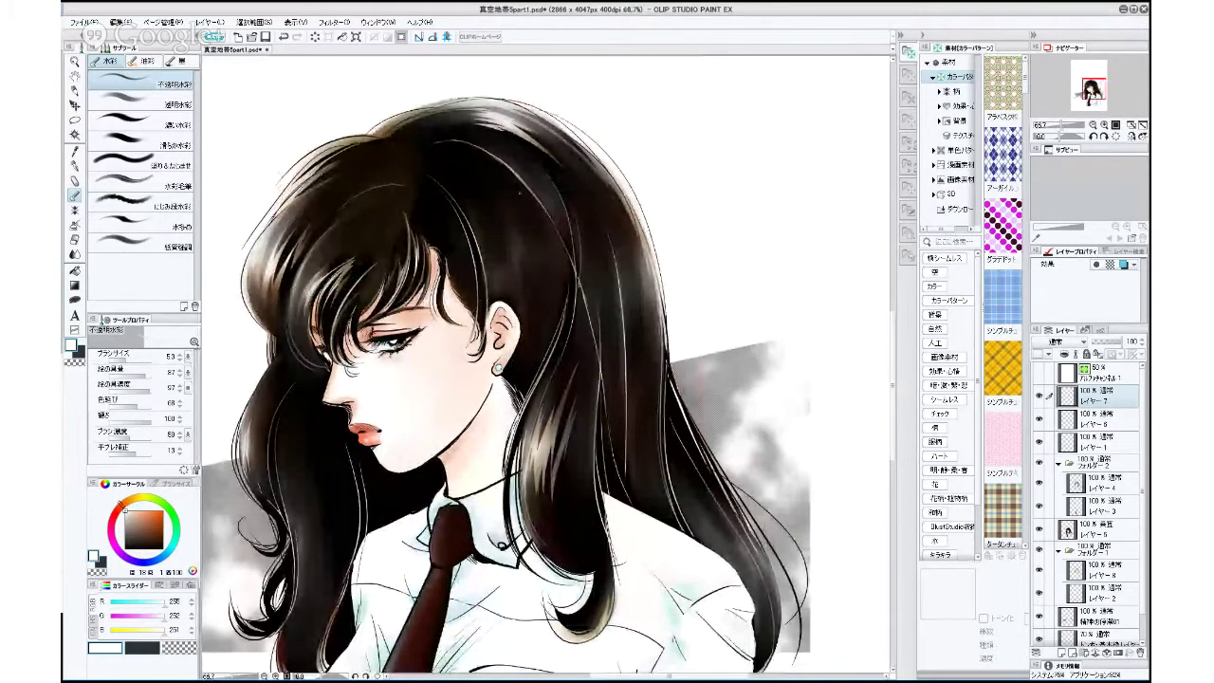
drag(470, 162, 540, 330)
drag(629, 327, 643, 475)
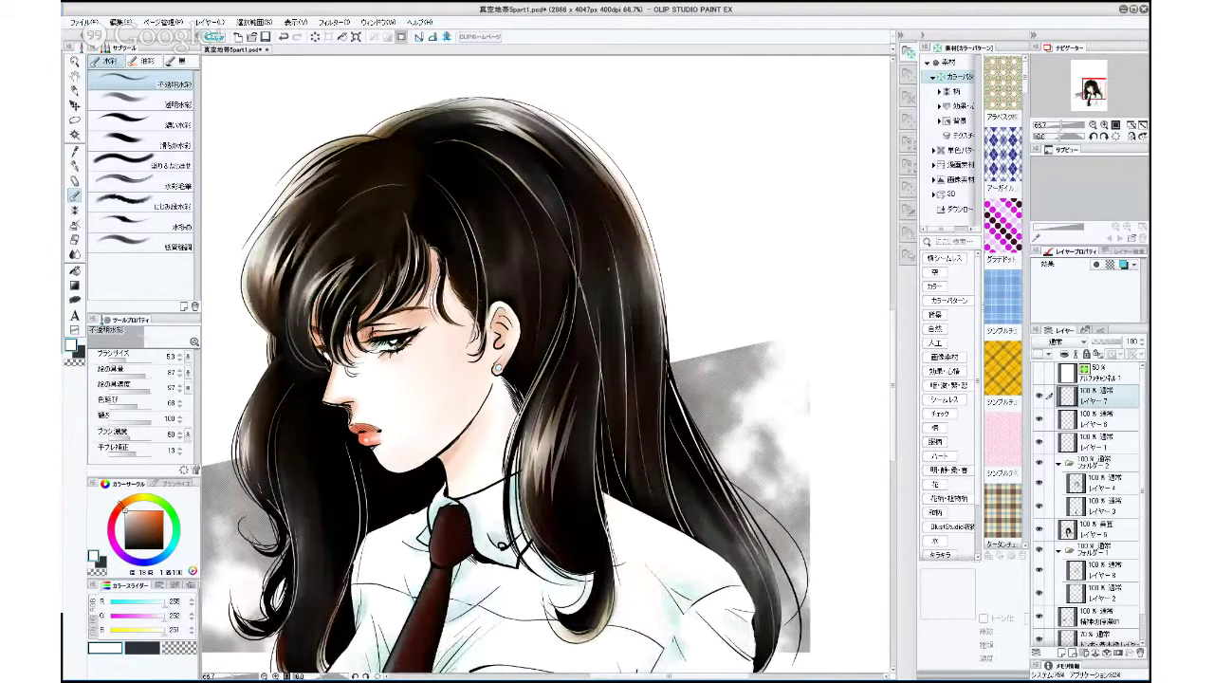
click(284, 38)
drag(292, 297, 287, 342)
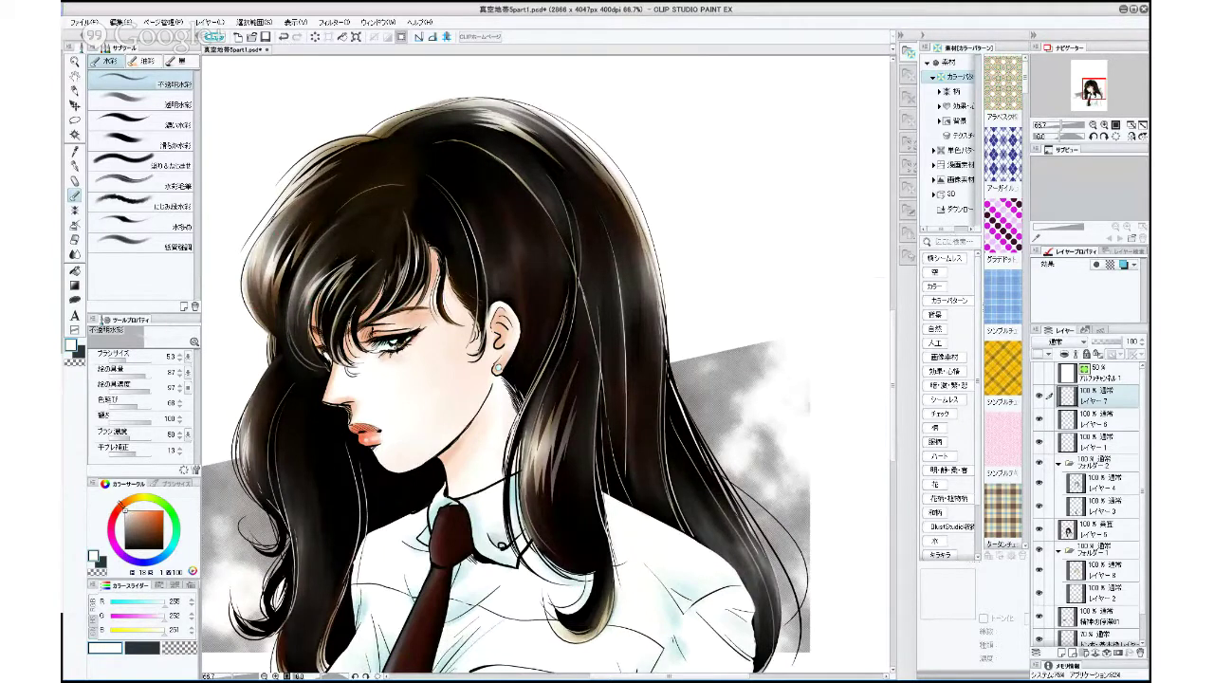
drag(281, 214, 357, 161)
mouse_move(283, 311)
mouse_down()
mouse_move(291, 358)
mouse_move(309, 368)
mouse_up()
Examine the figure from the shirt up to the hair and face.
scroll(639, 522, down, 1)
drag(654, 571, 707, 455)
drag(694, 551, 737, 495)
drag(706, 610, 615, 581)
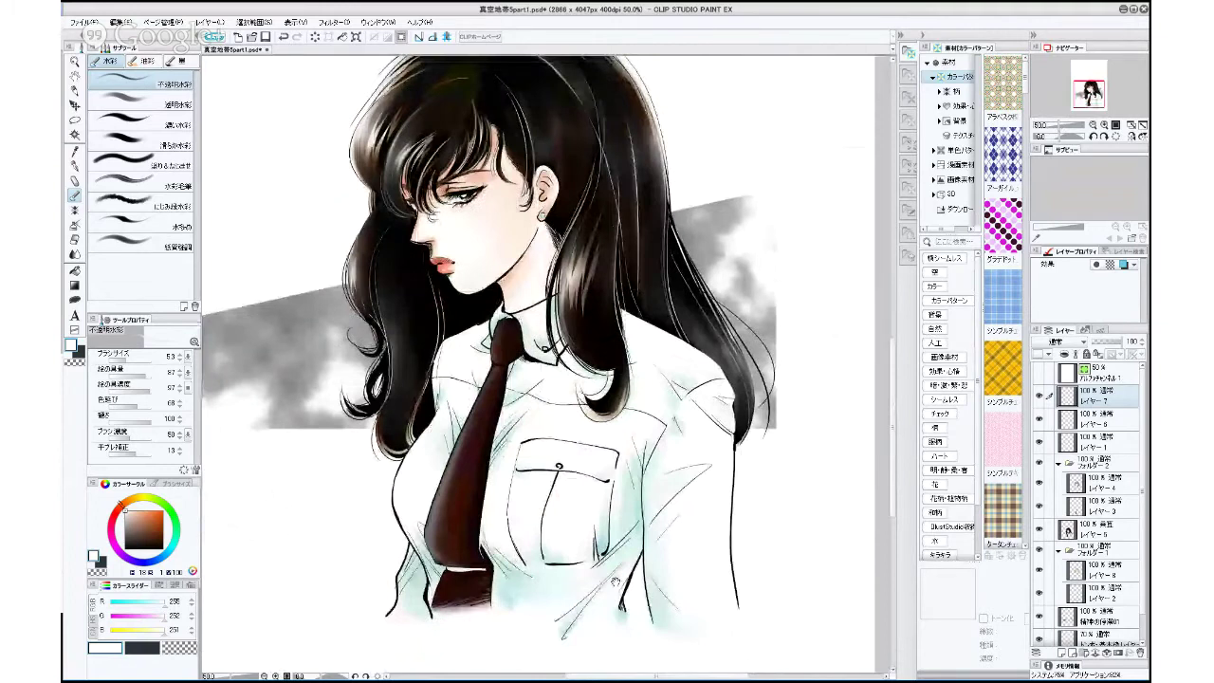
drag(635, 486, 651, 594)
scroll(652, 593, up, 1)
drag(595, 512, 671, 629)
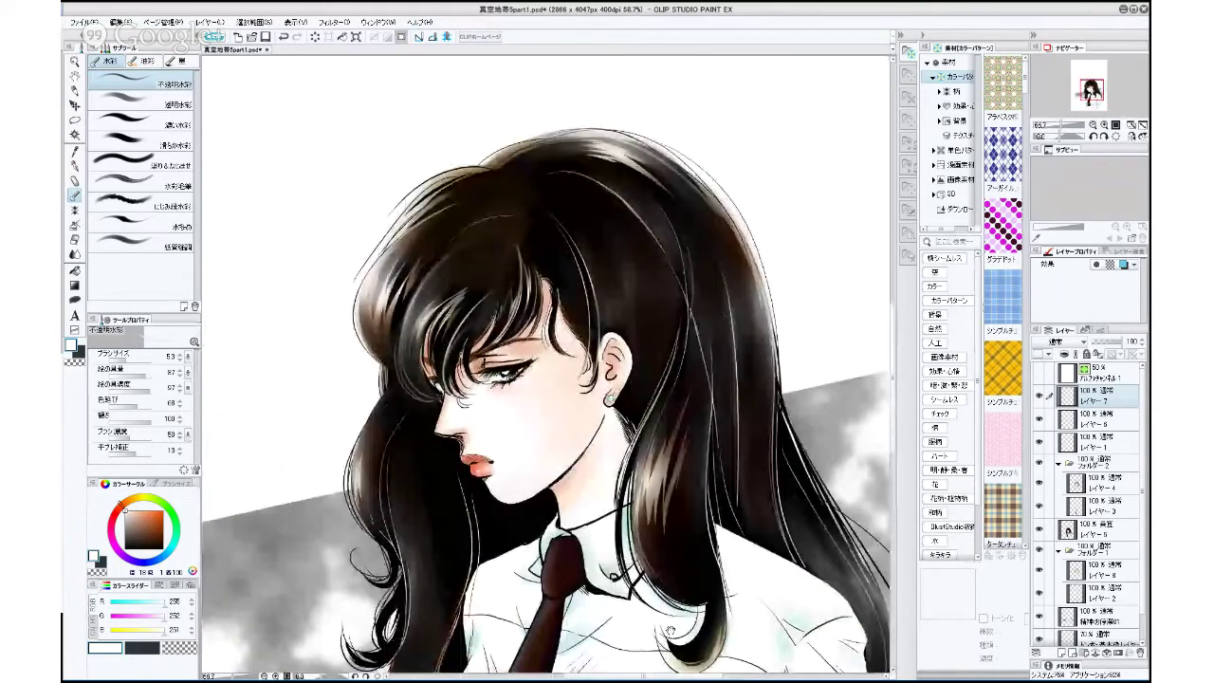
scroll(603, 593, up, 1)
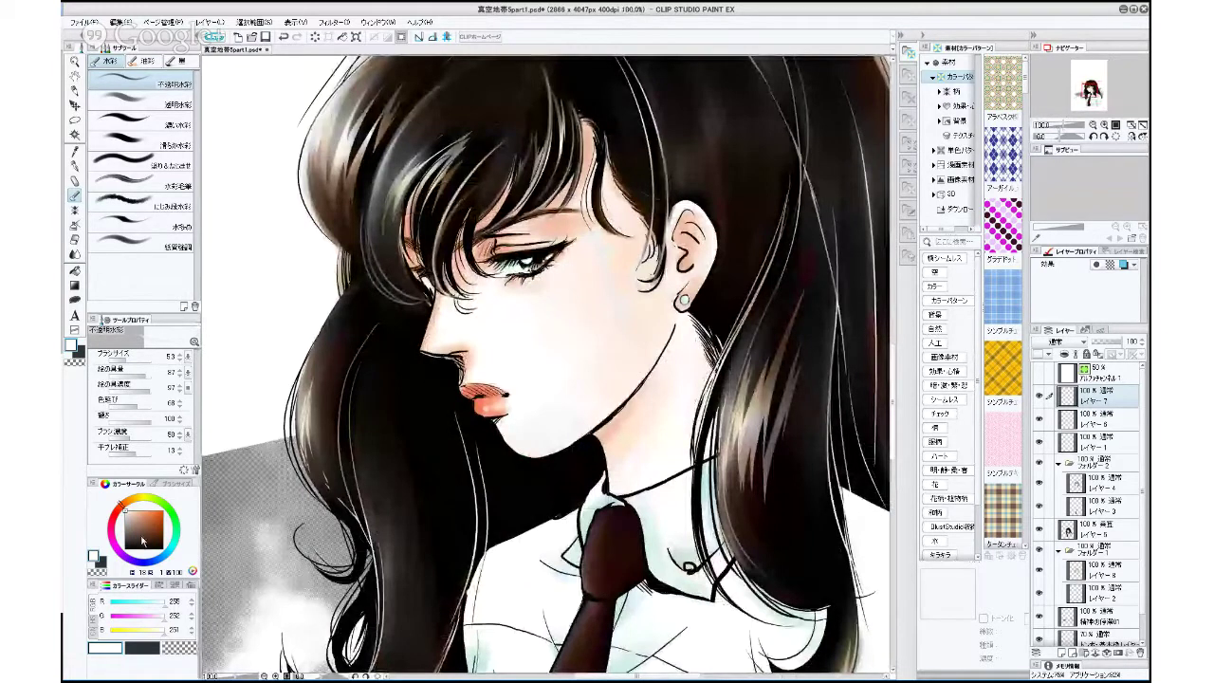
Sample the tie's dark brown, darken it to near-black, and set up the transparent watercolor brush at size 10.2.
alt+click(603, 592)
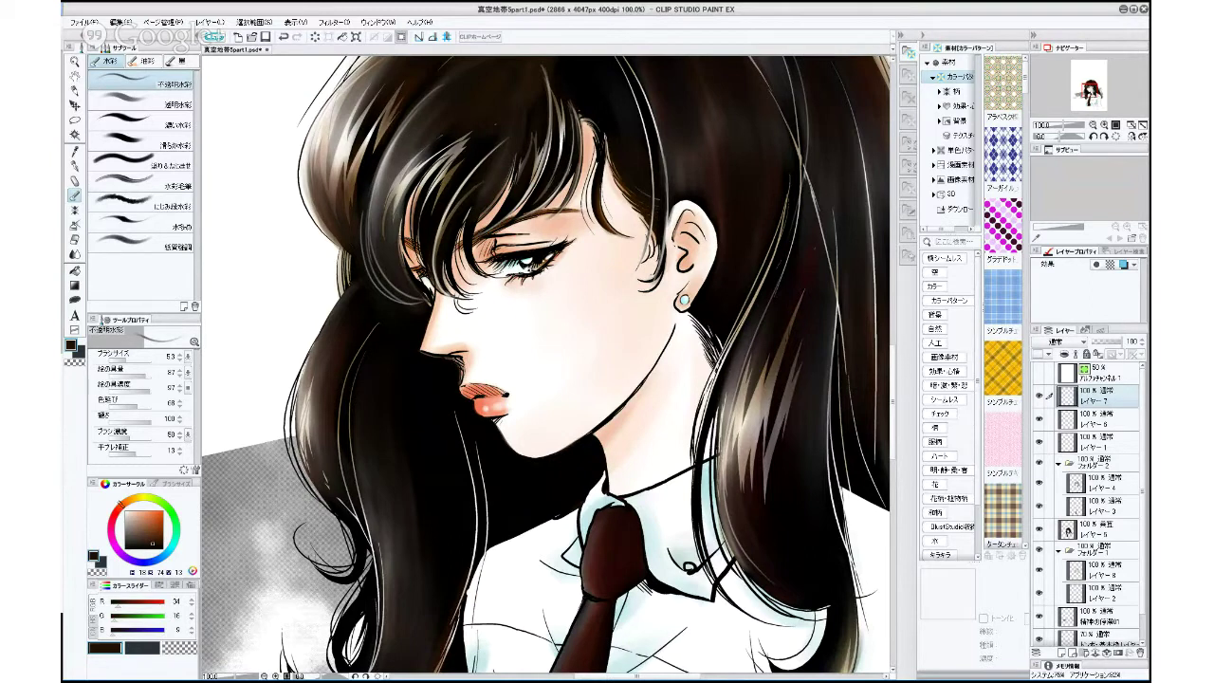
click(131, 358)
drag(151, 529, 157, 549)
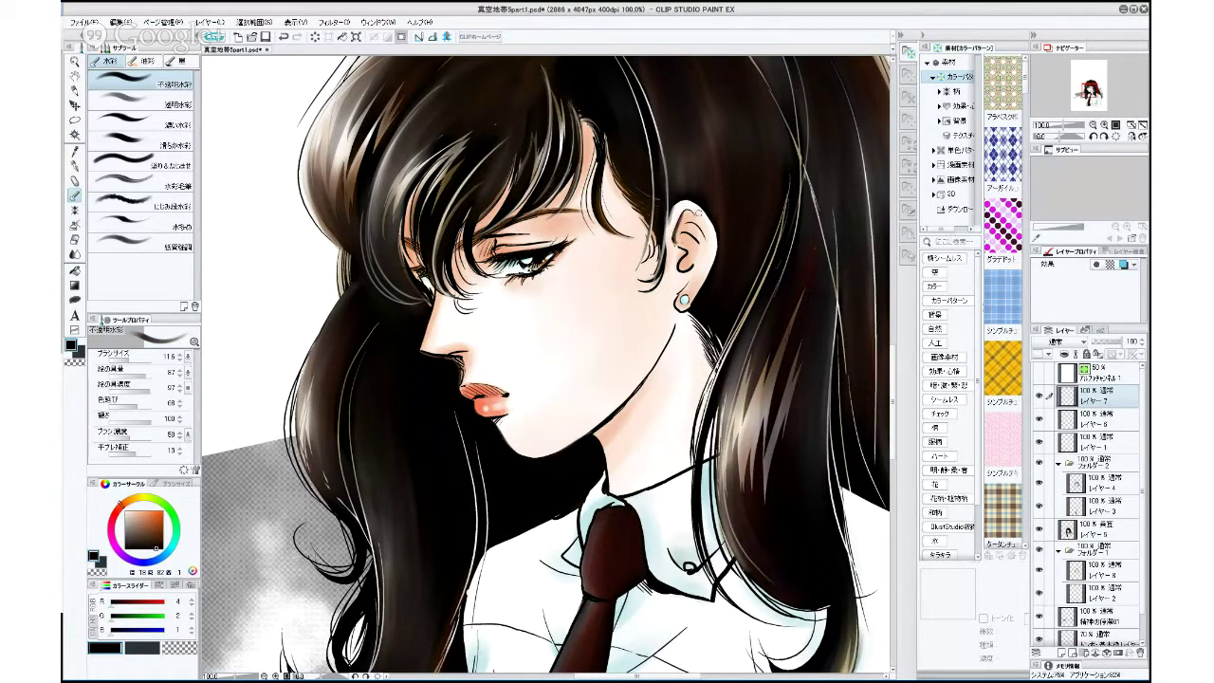
click(154, 106)
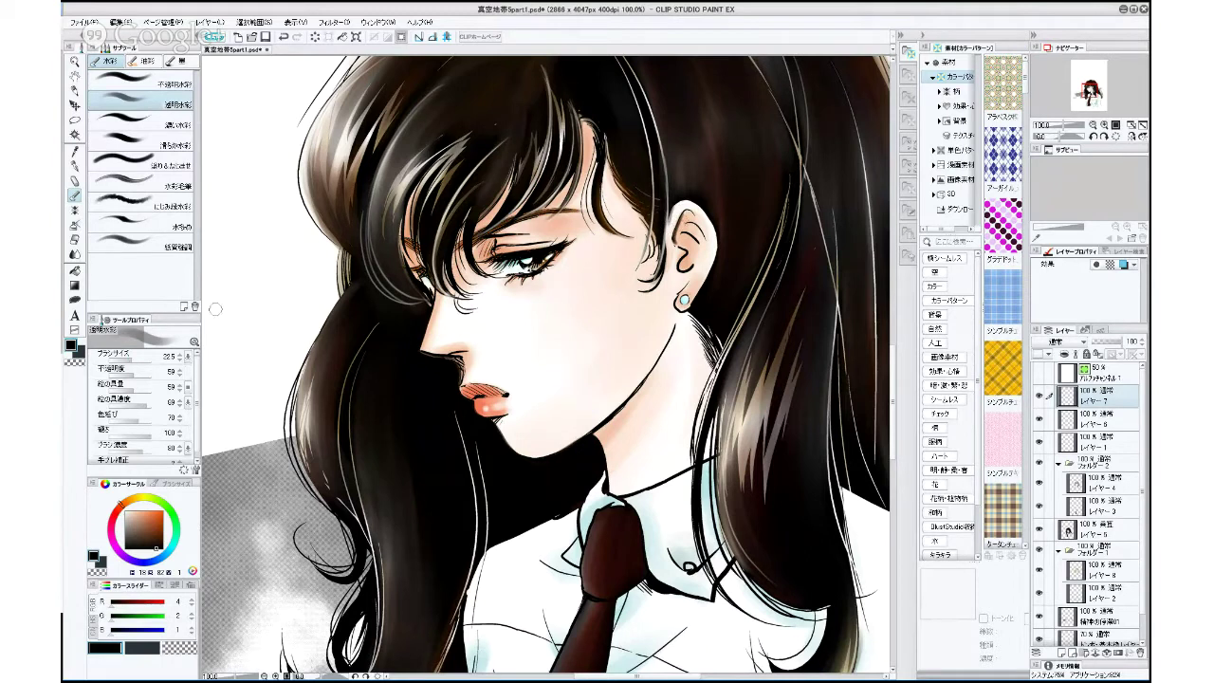
click(131, 359)
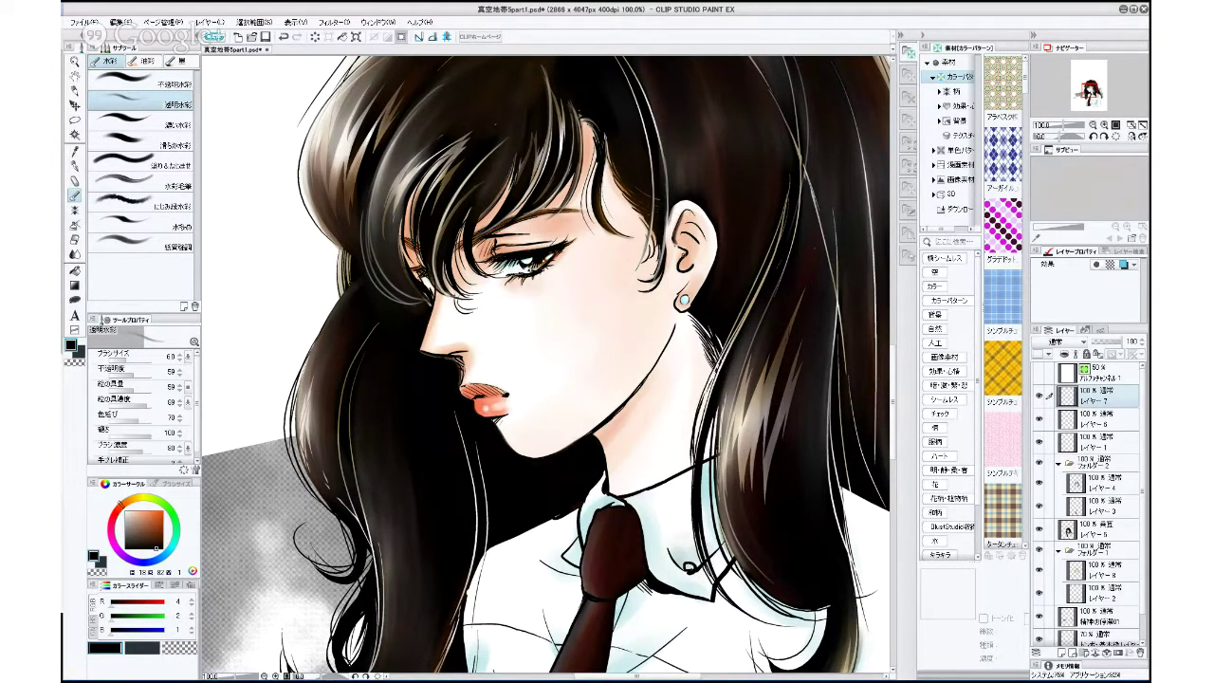
drag(126, 360, 131, 360)
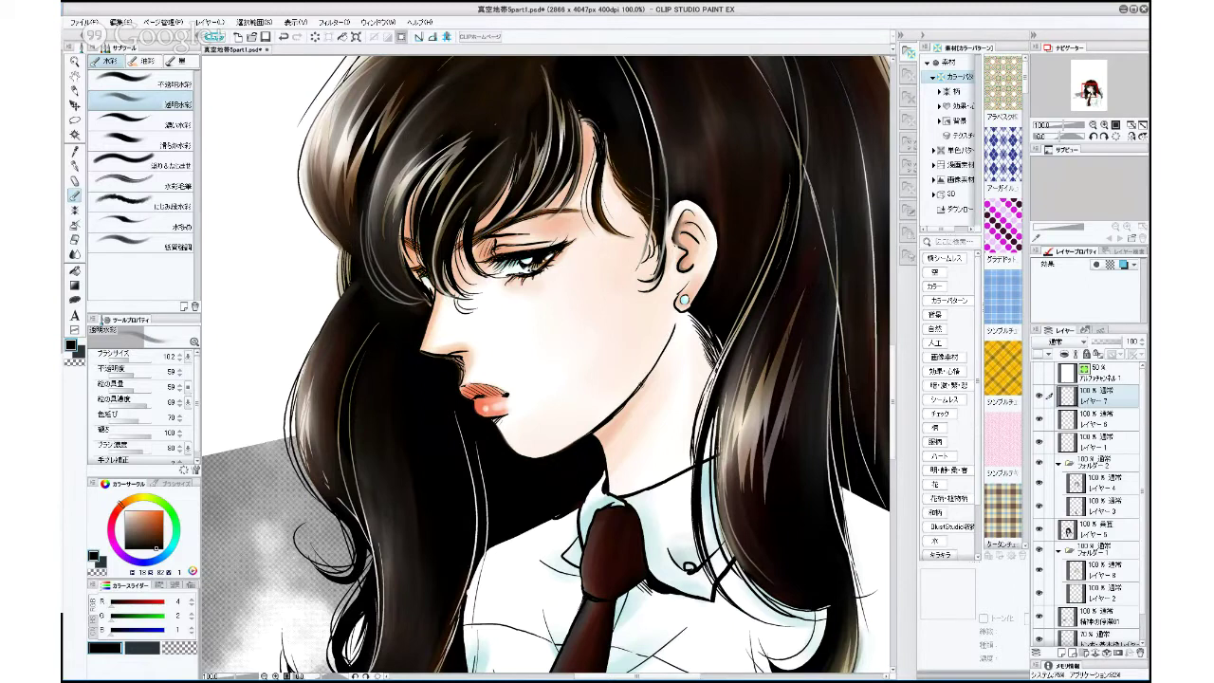
Select the grey cloud areas of the background layer by colour range.
scroll(571, 510, up, 3)
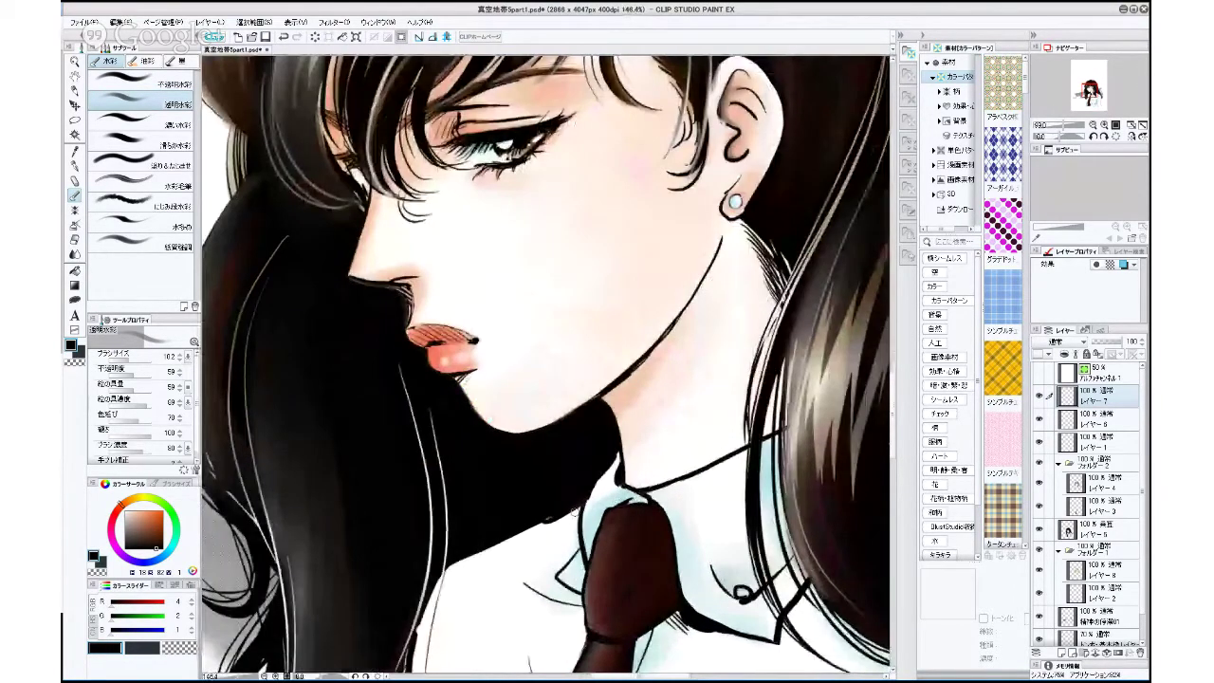
scroll(572, 510, down, 4)
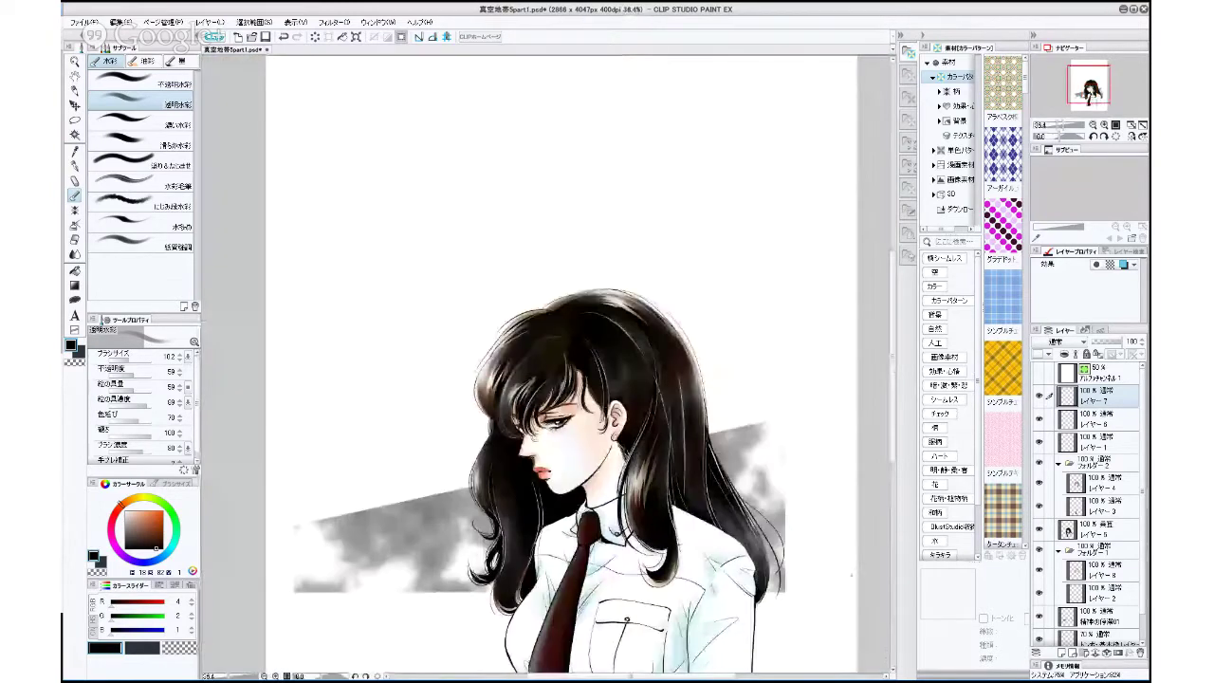
scroll(572, 511, down, 1)
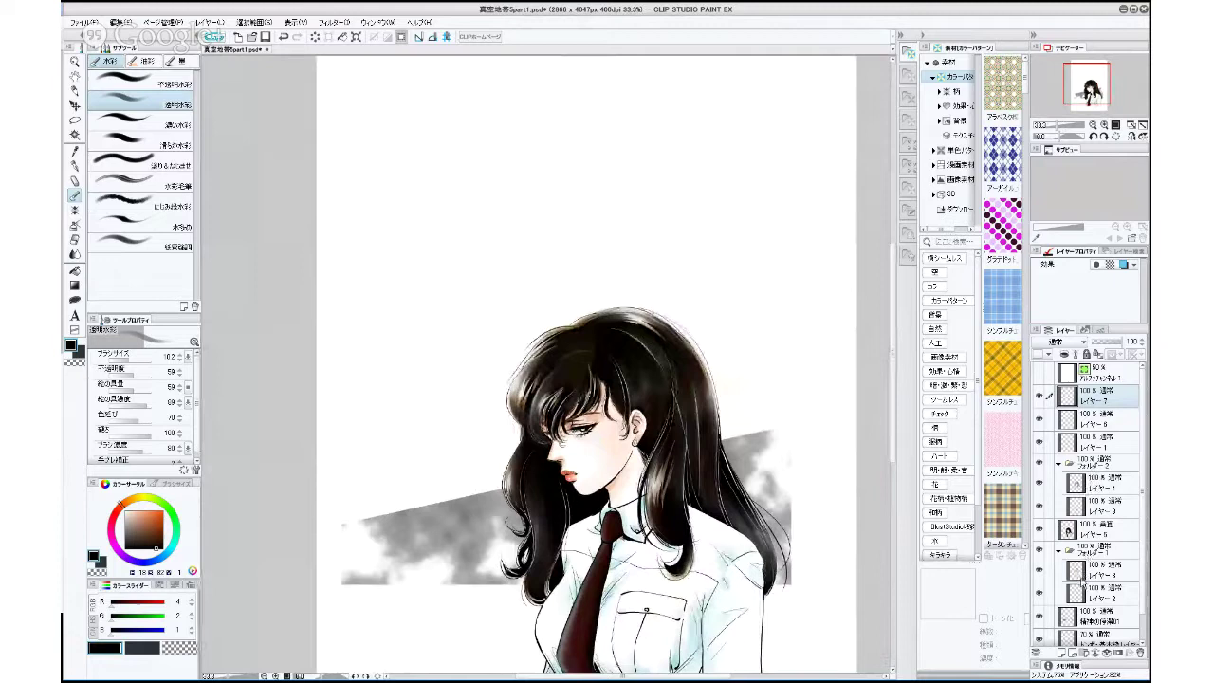
click(1080, 621)
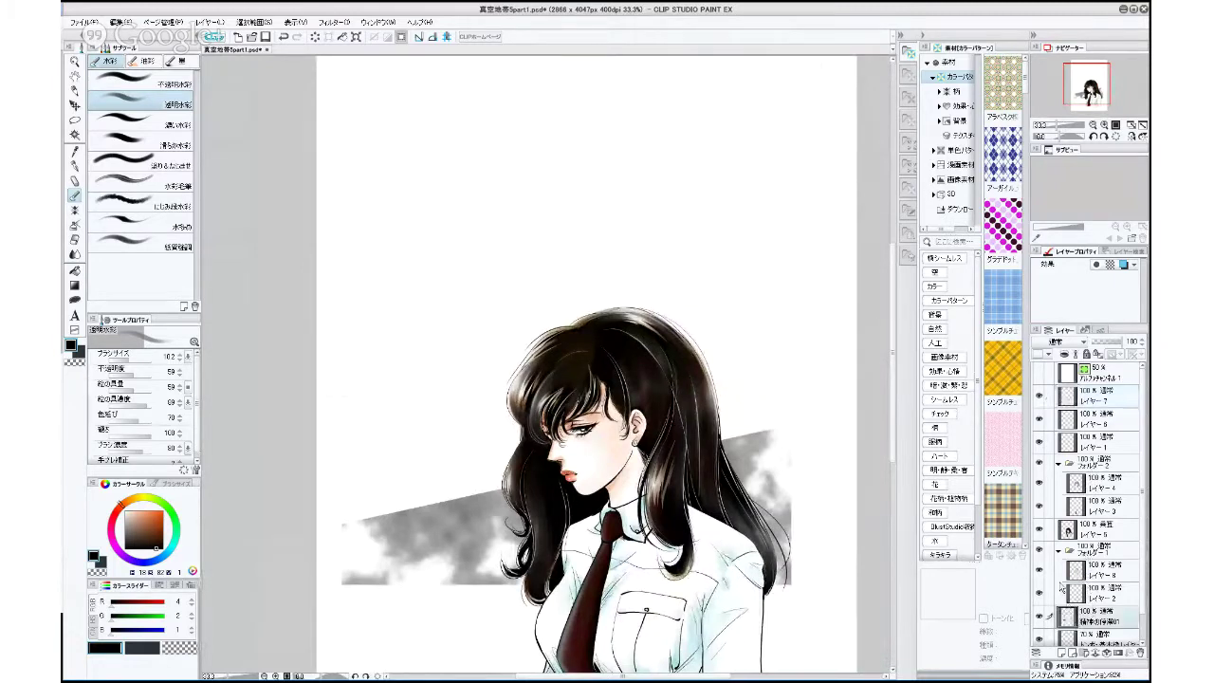
alt+click(467, 551)
alt+click(474, 543)
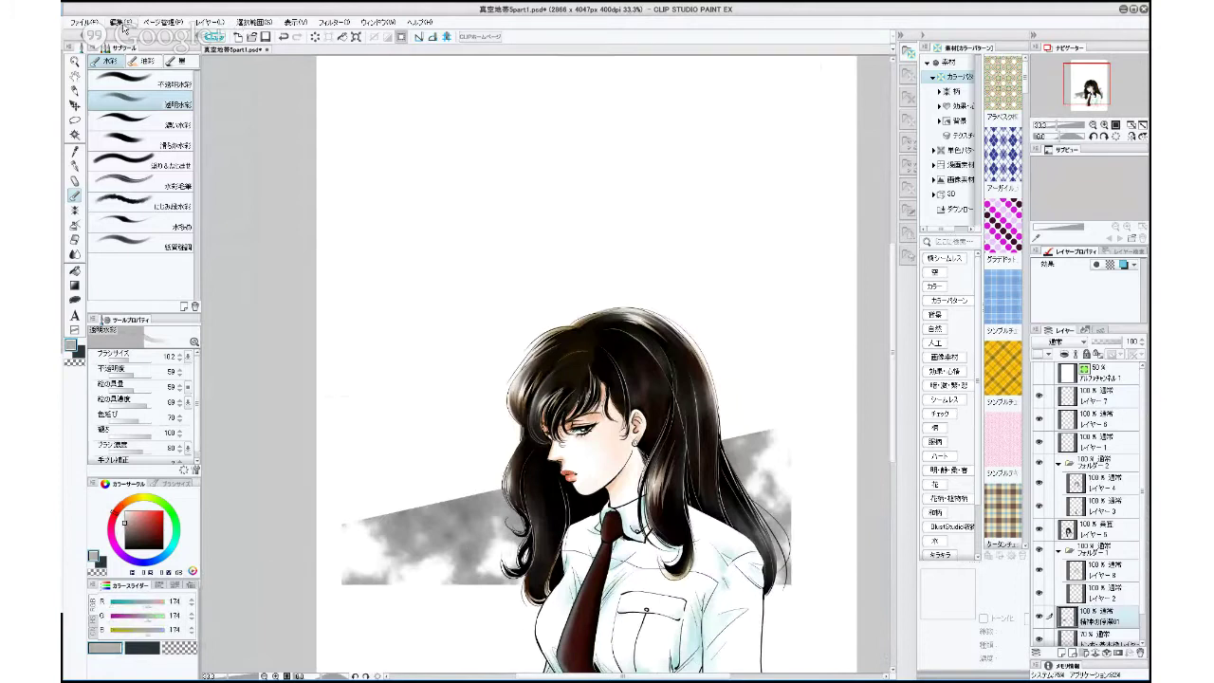
click(261, 24)
key(Tab)
click(476, 551)
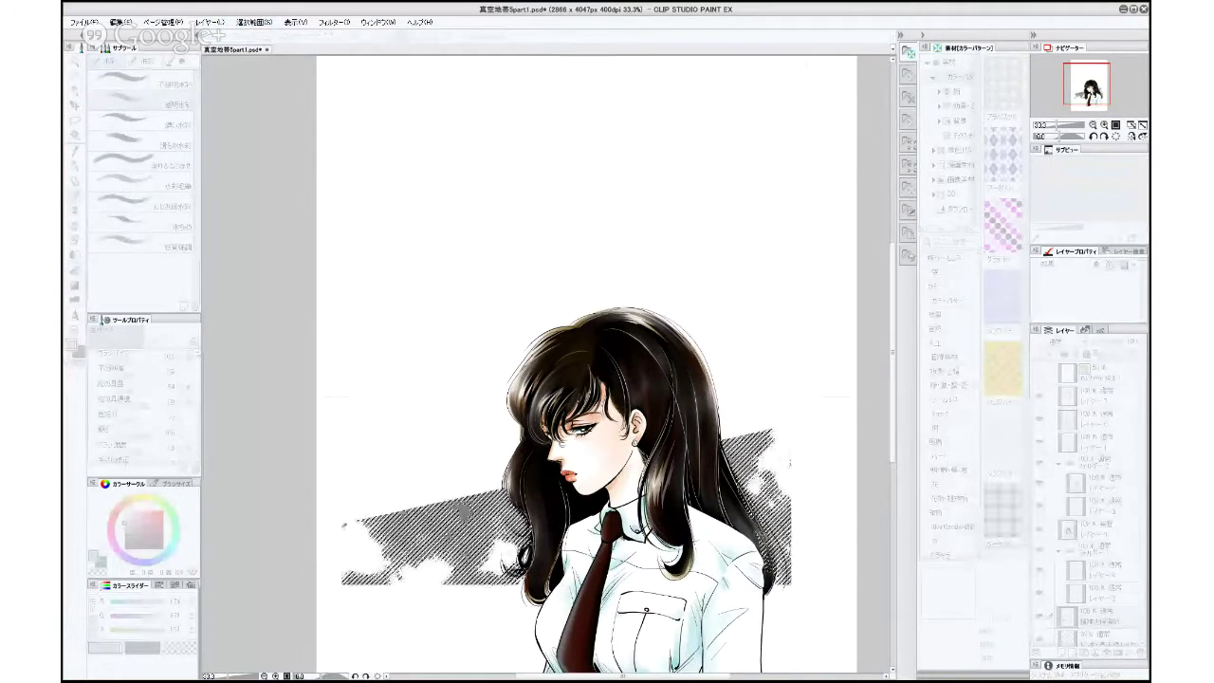
key(Tab)
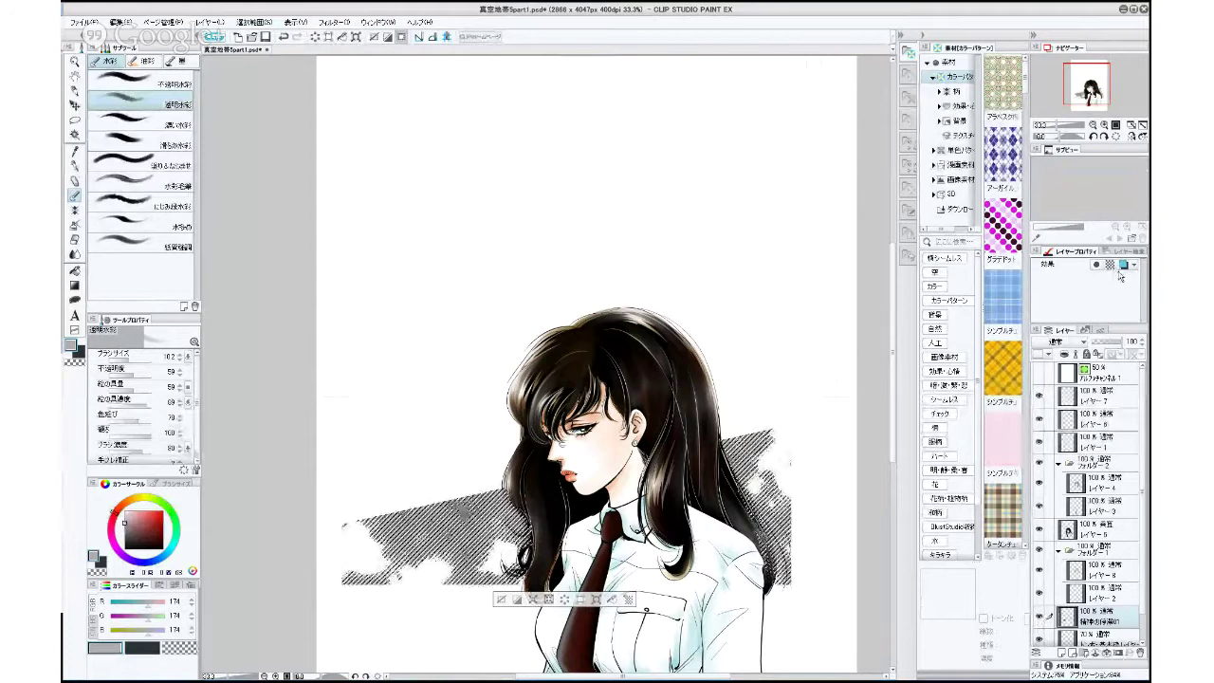
Add a new layer and paint red over the far side of the selected clouds with the runny-edge watercolor brush at size 609.4.
click(1067, 653)
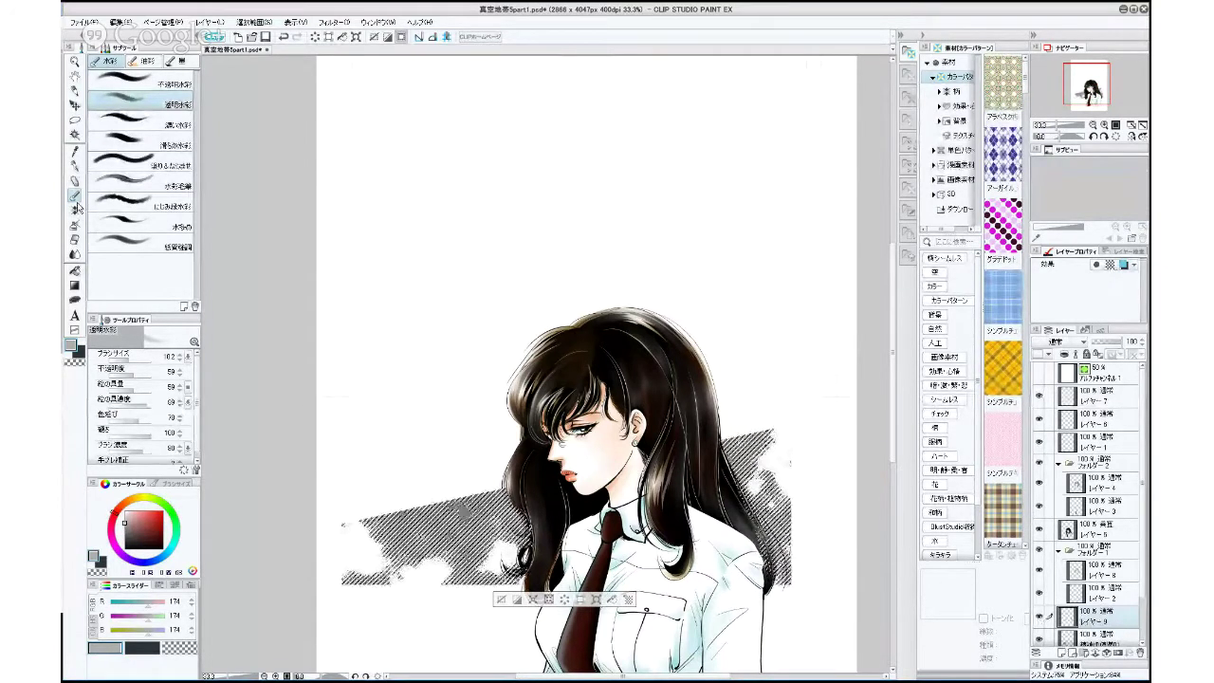
click(123, 206)
drag(142, 360, 149, 360)
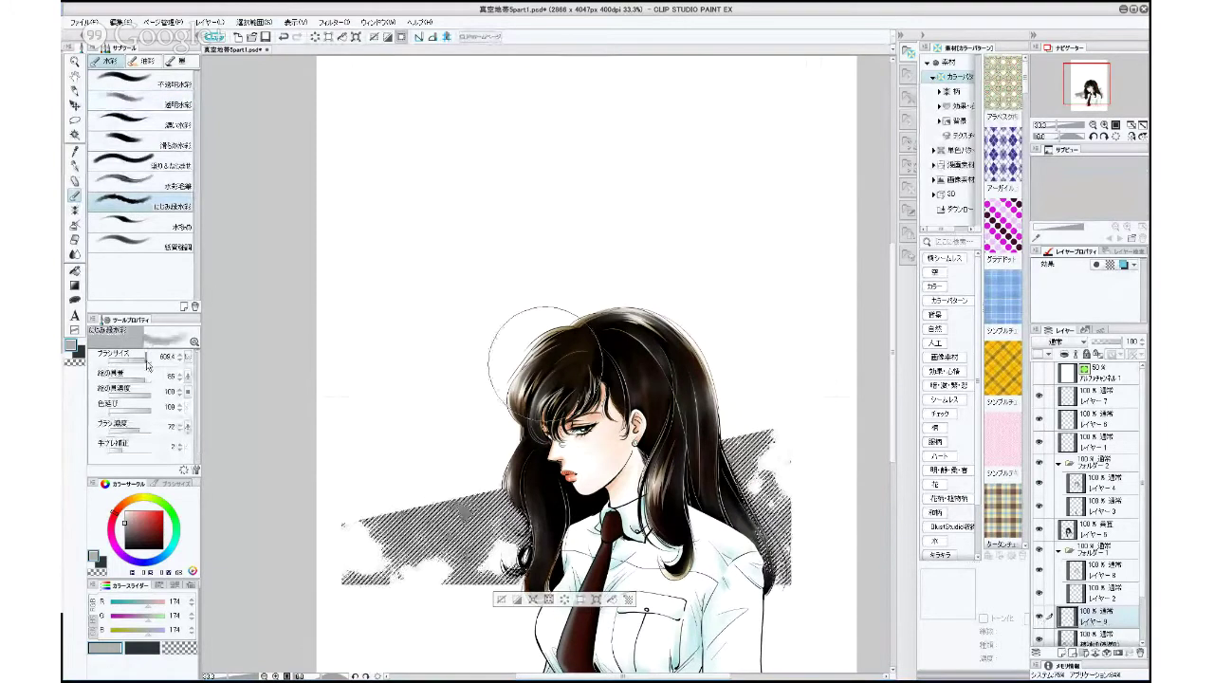
click(161, 514)
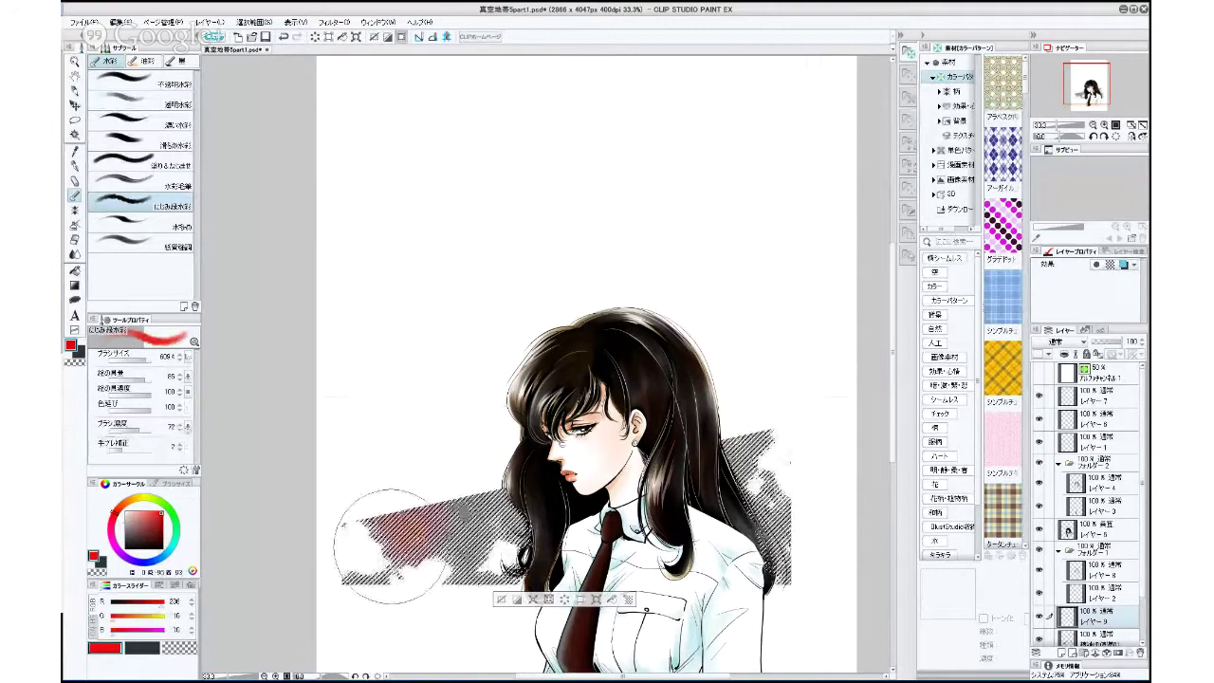
mouse_move(370, 562)
mouse_down()
mouse_move(357, 553)
mouse_move(385, 556)
mouse_up()
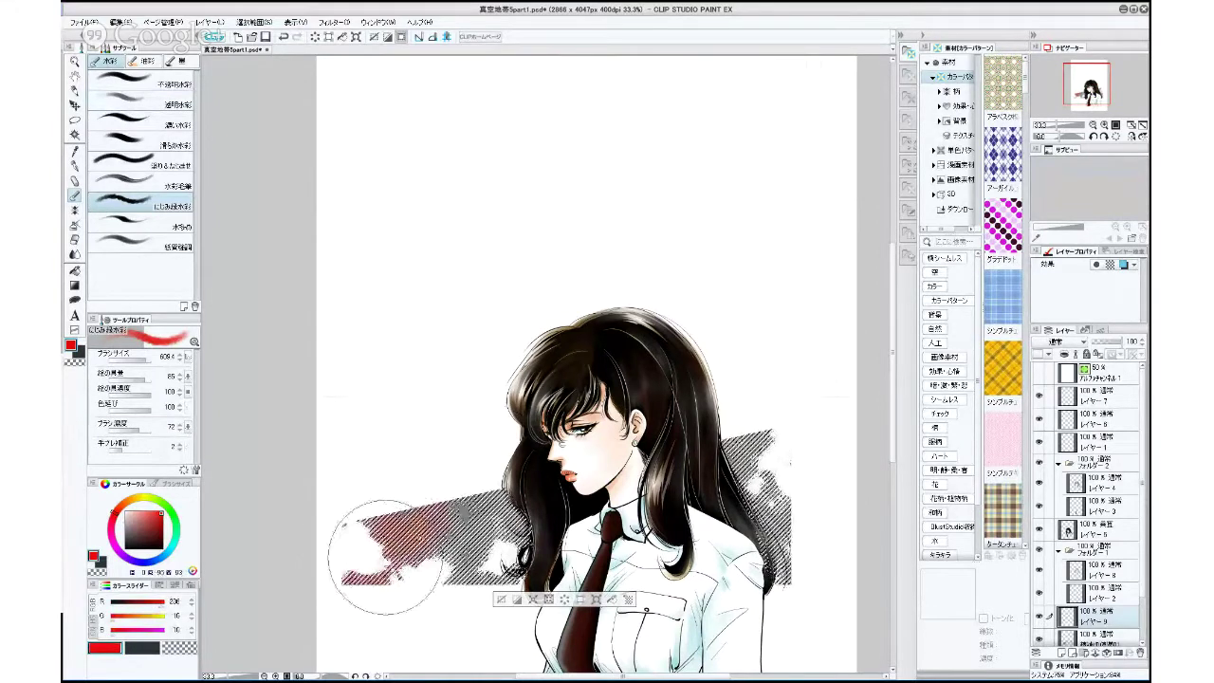
Hide the grey background layer beneath the red paint layer and clear the selection.
click(1040, 616)
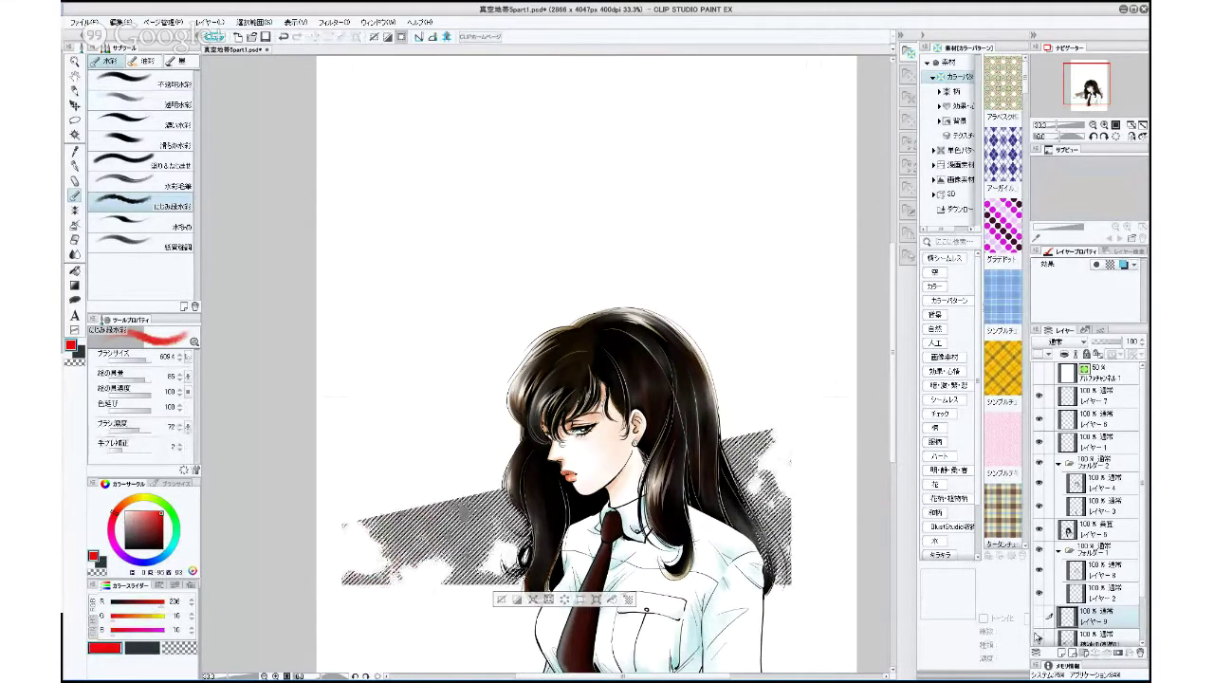
click(1040, 616)
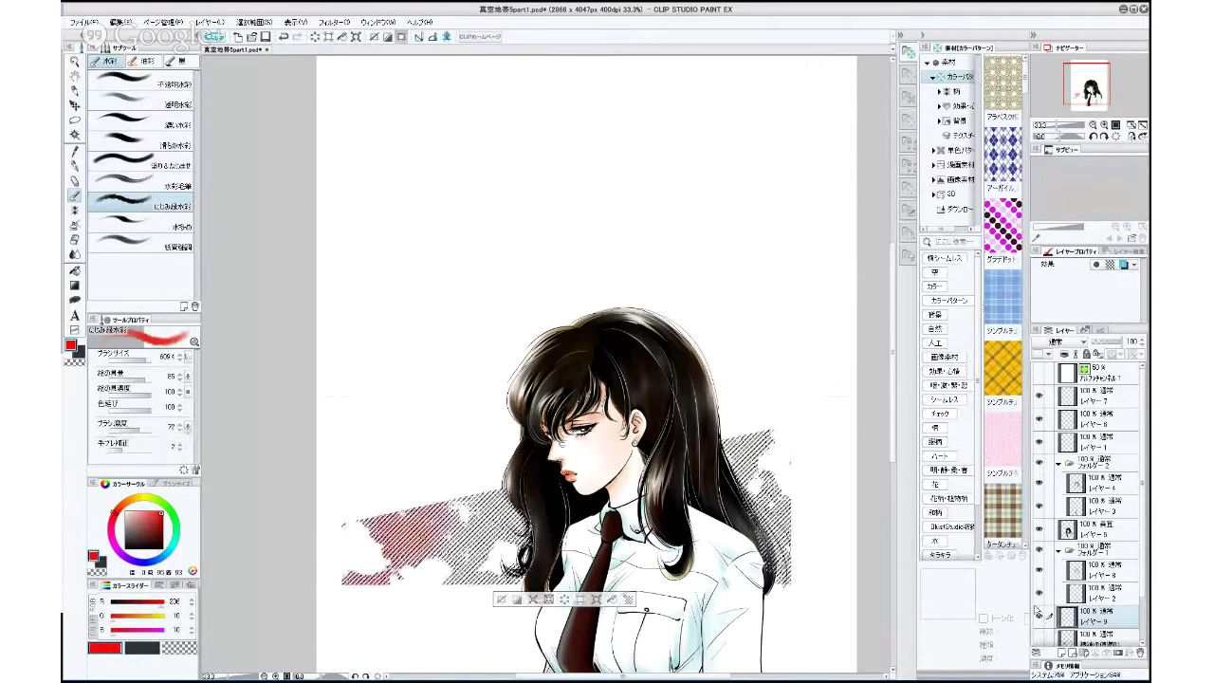
key(ctrl+d)
ctrl+click(512, 620)
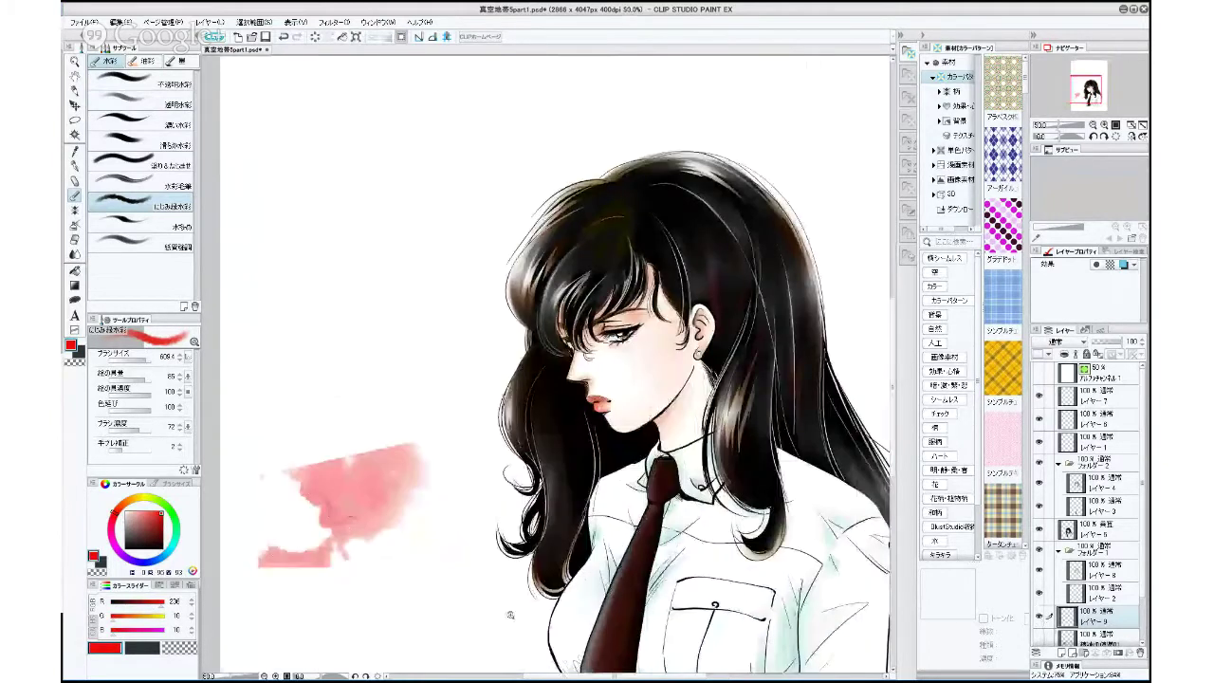
Restore the cloud selection and paint red watercolor over the remaining selected areas in front of the face and behind the back hair.
alt+click(514, 615)
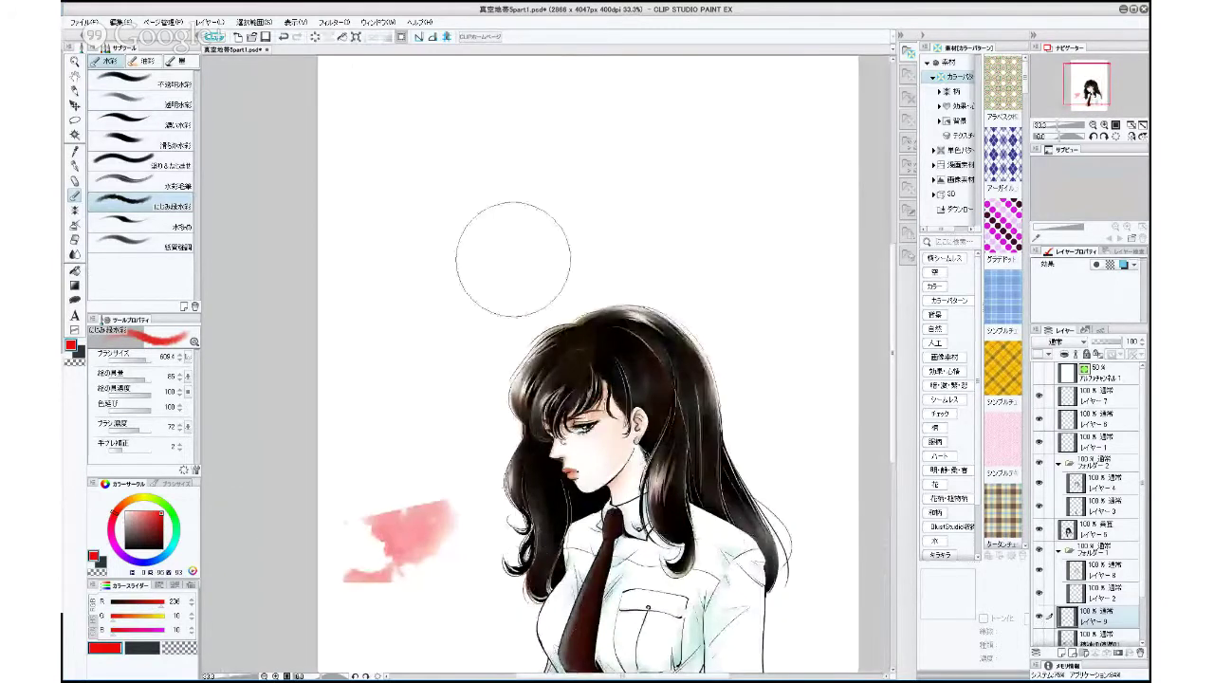
click(283, 38)
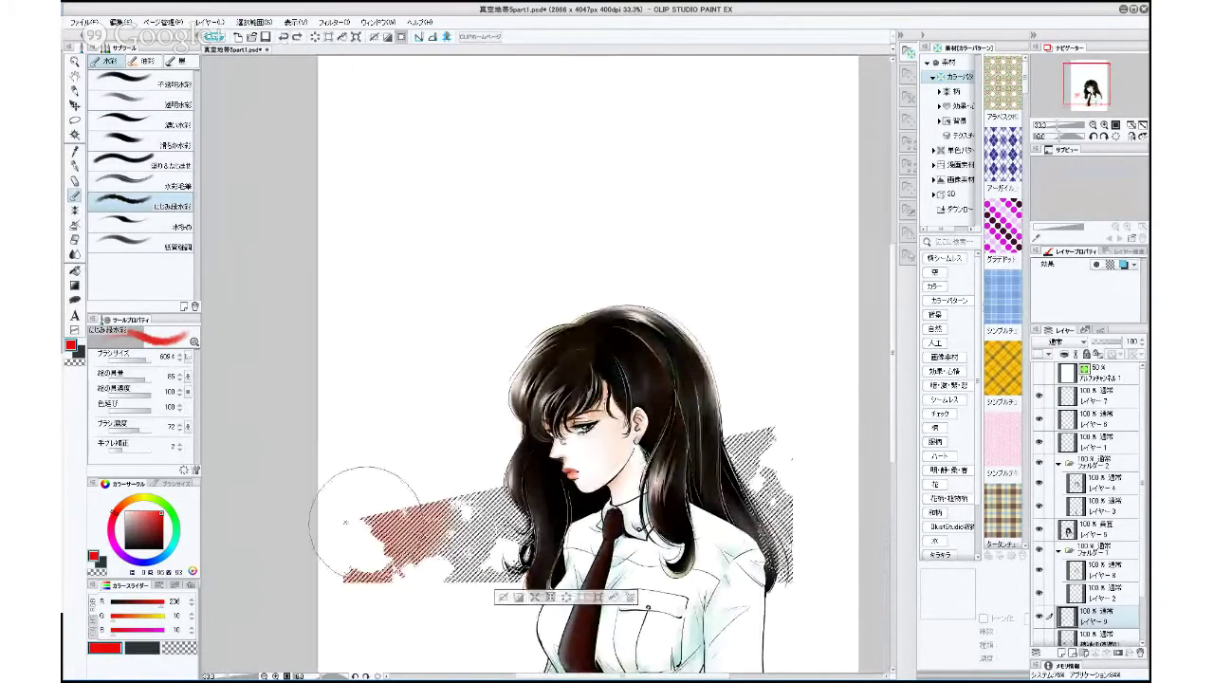
mouse_move(365, 524)
mouse_down()
mouse_move(459, 531)
mouse_move(511, 574)
mouse_up()
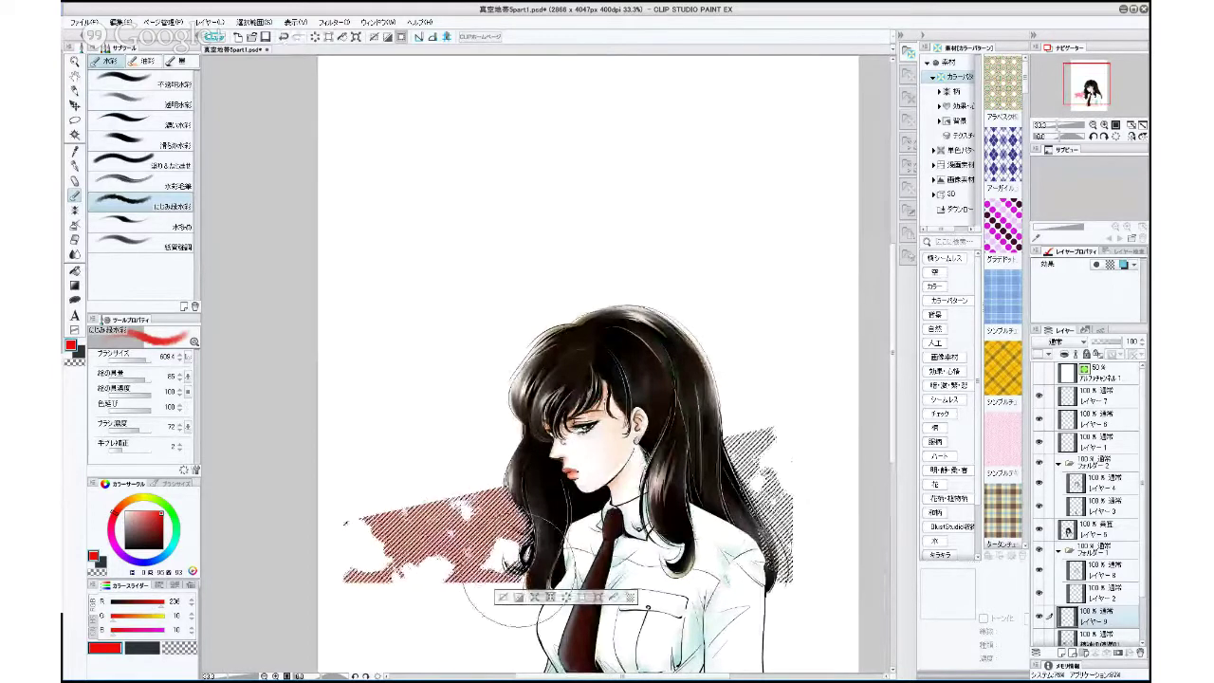
drag(730, 446, 797, 497)
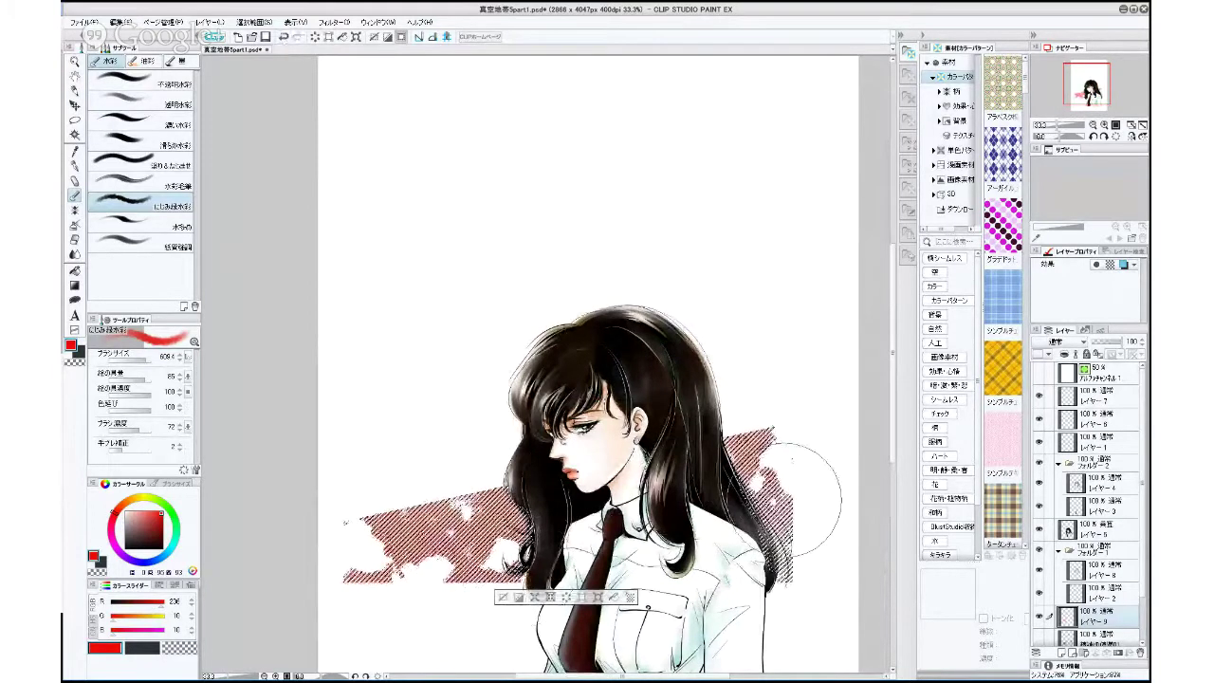
click(793, 495)
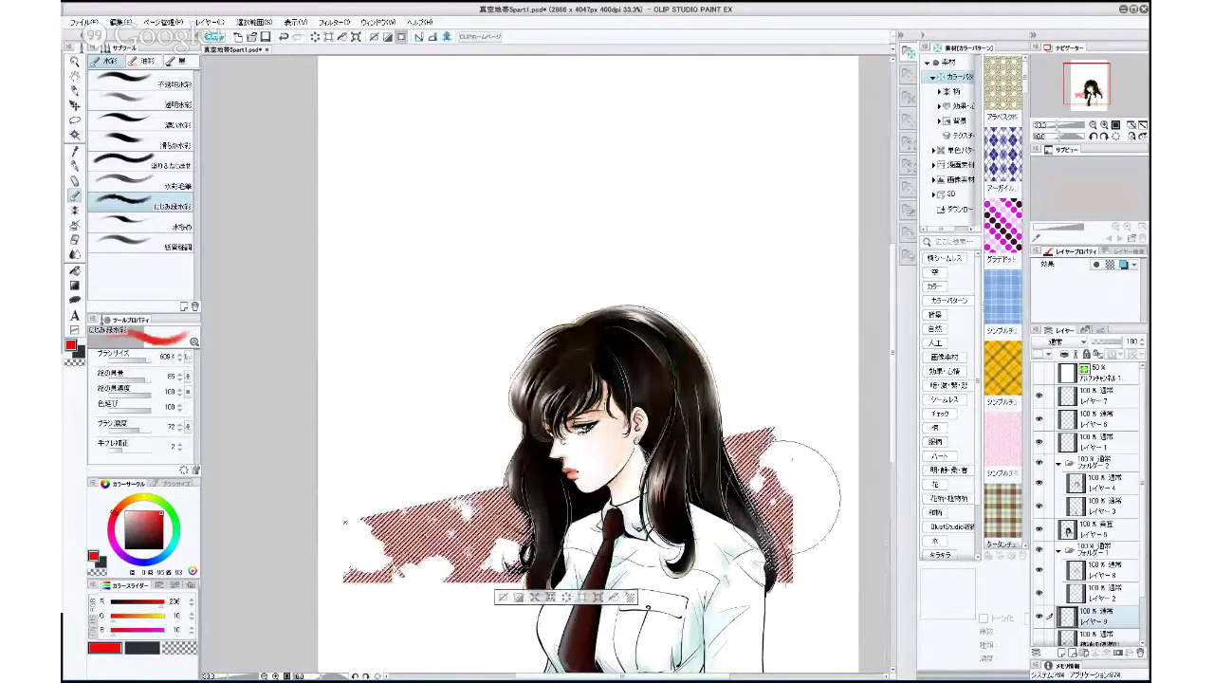
Choose a darker red from the same hue for the watercolor brush and clear the cloud selection.
click(161, 531)
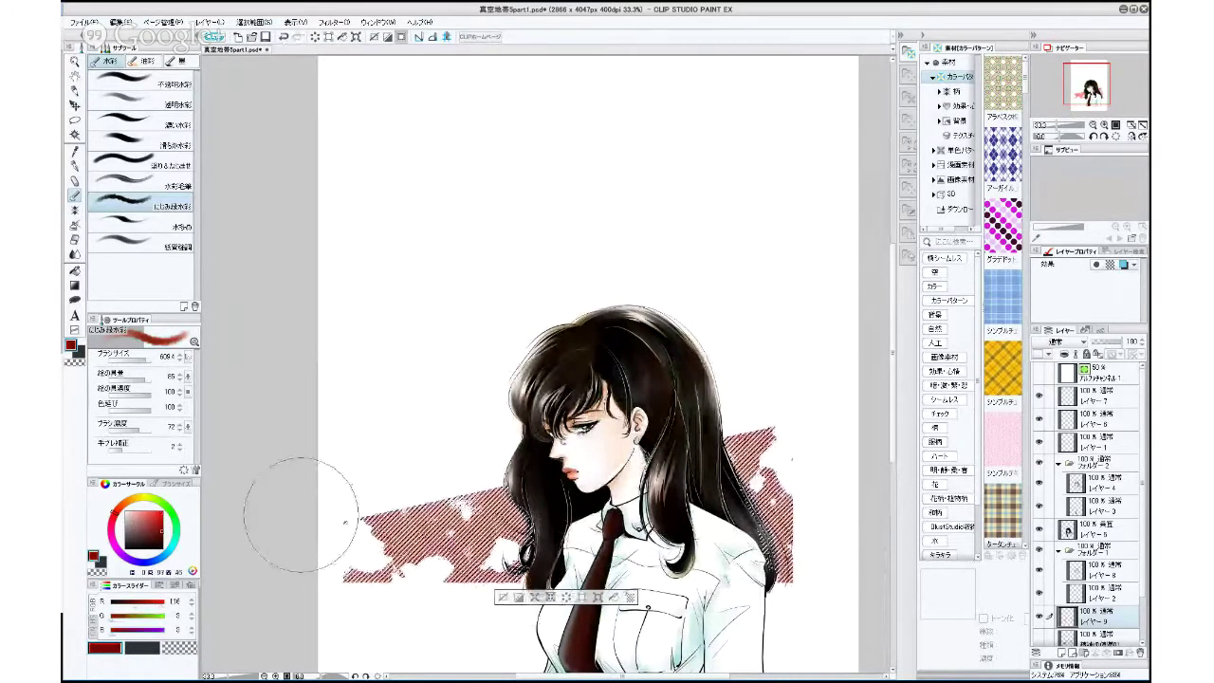
click(164, 523)
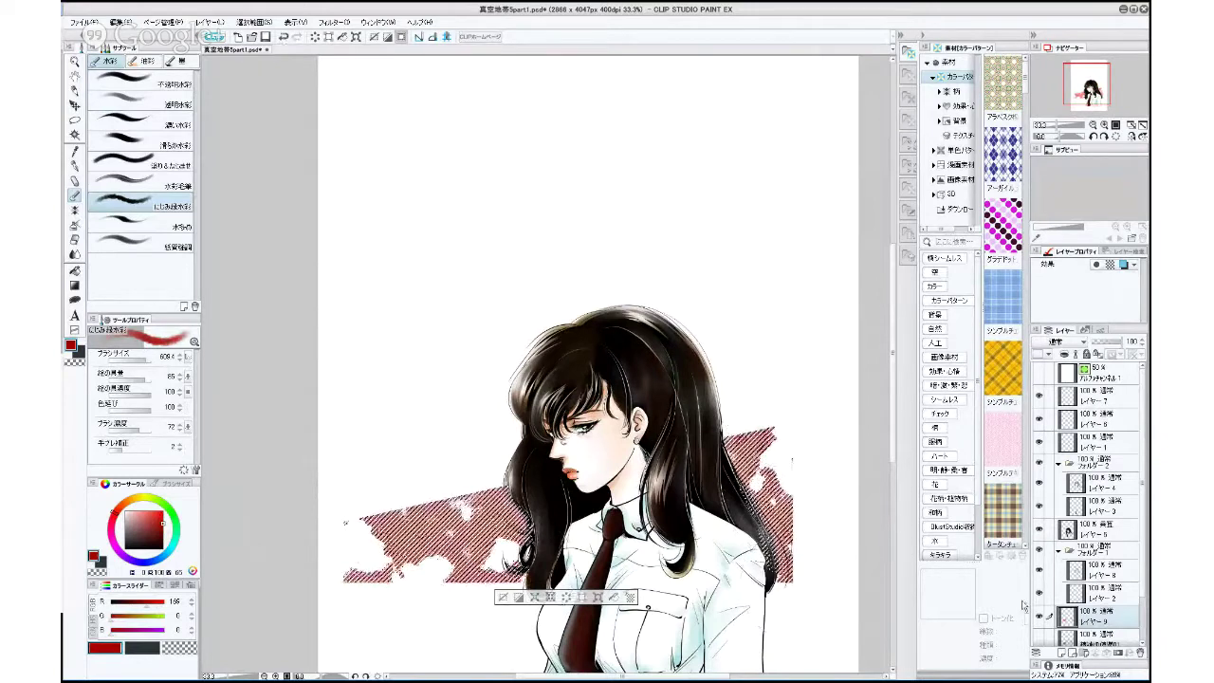
key(ctrl+d)
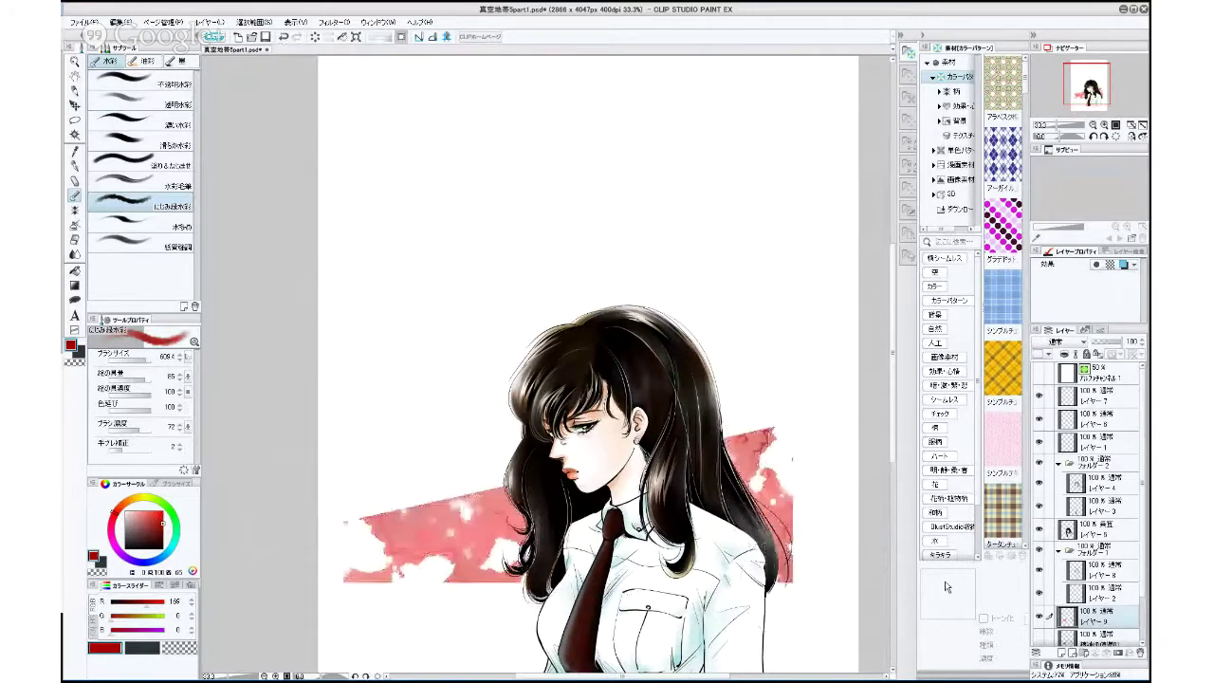
Add a new layer and paint loose dark red washes over the cloud edges in front of the woman and behind her back.
scroll(506, 636, up, 1)
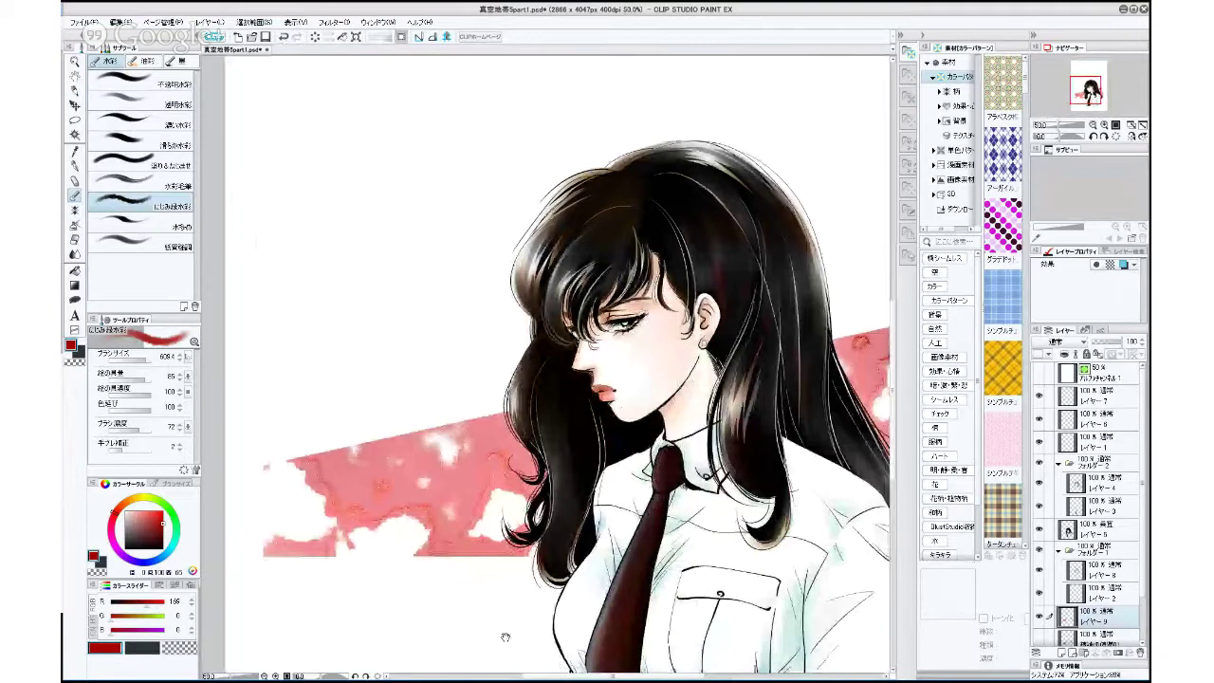
drag(505, 636, 522, 608)
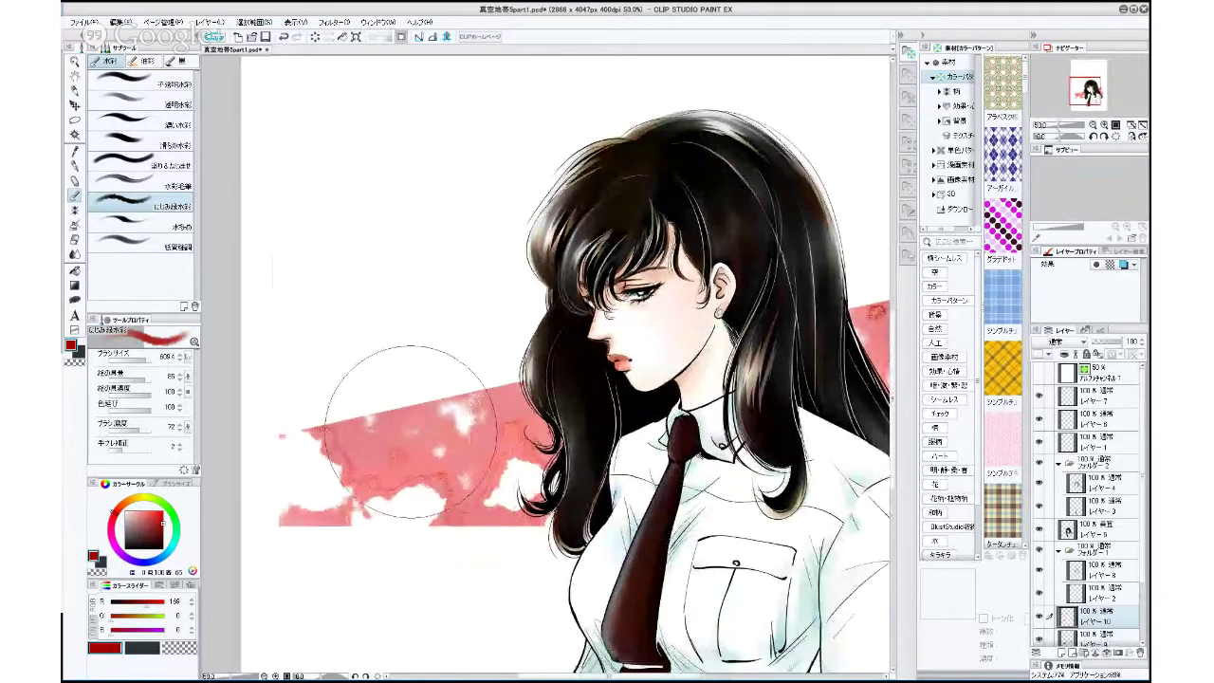
mouse_move(410, 431)
mouse_down()
mouse_move(334, 498)
mouse_move(477, 510)
mouse_move(514, 406)
mouse_move(535, 421)
mouse_up()
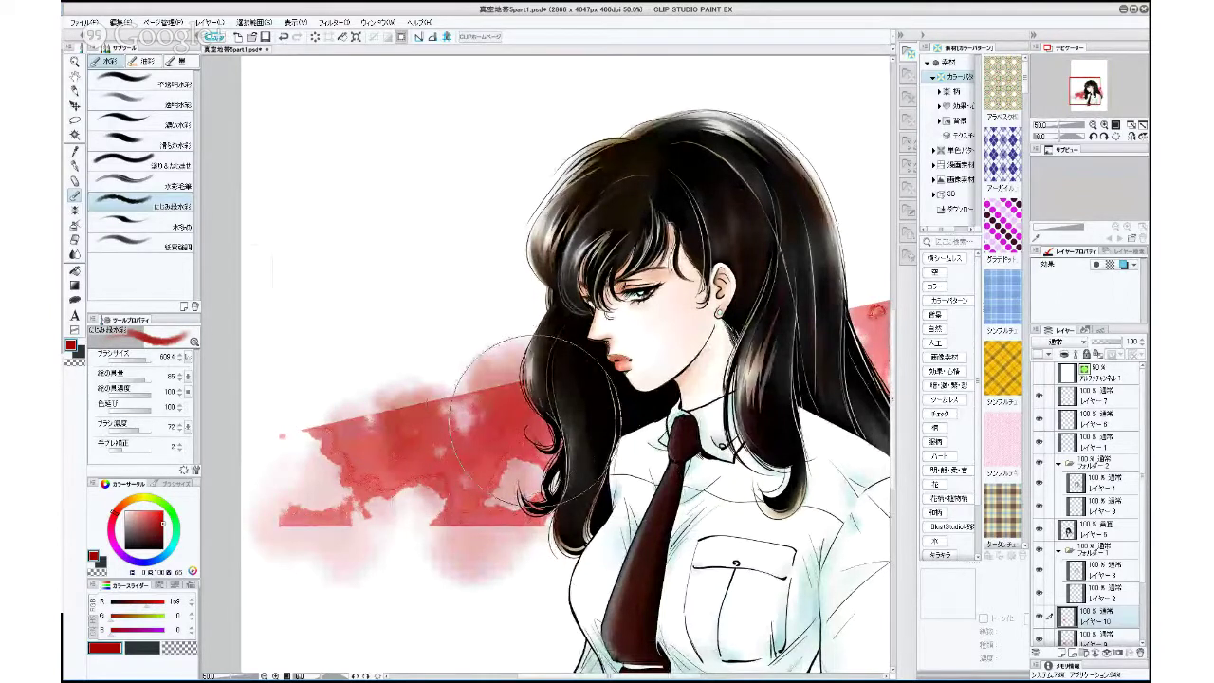
scroll(515, 562, down, 1)
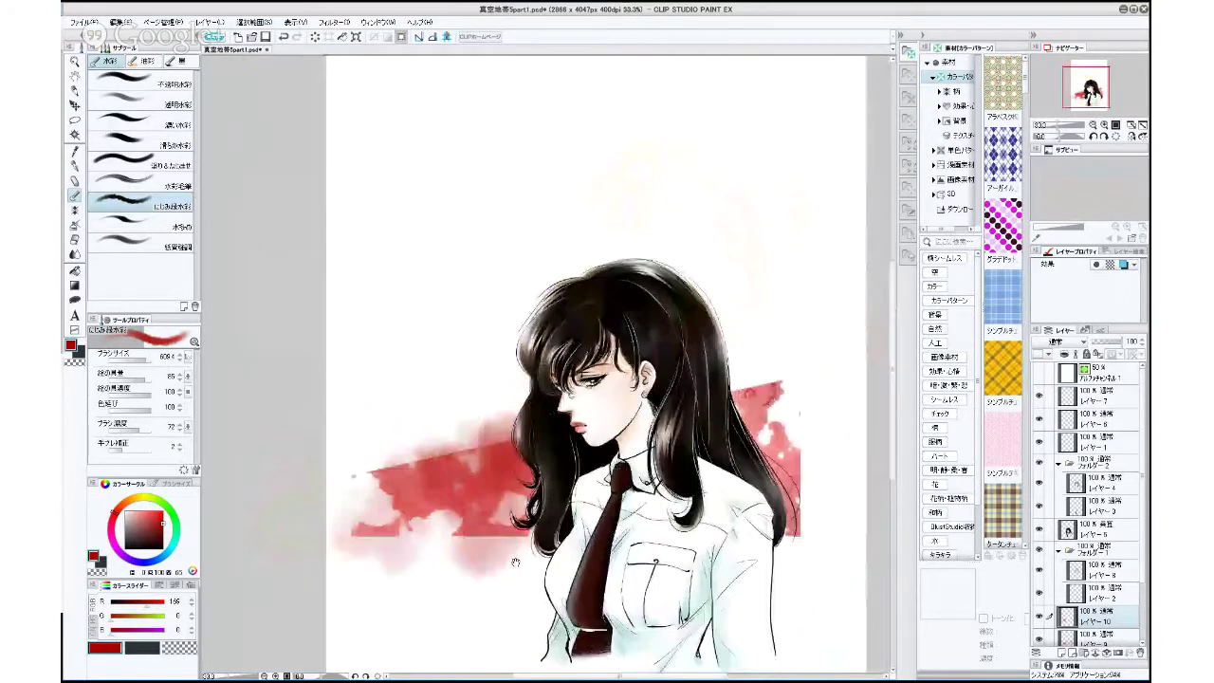
drag(515, 562, 346, 589)
drag(594, 414, 624, 466)
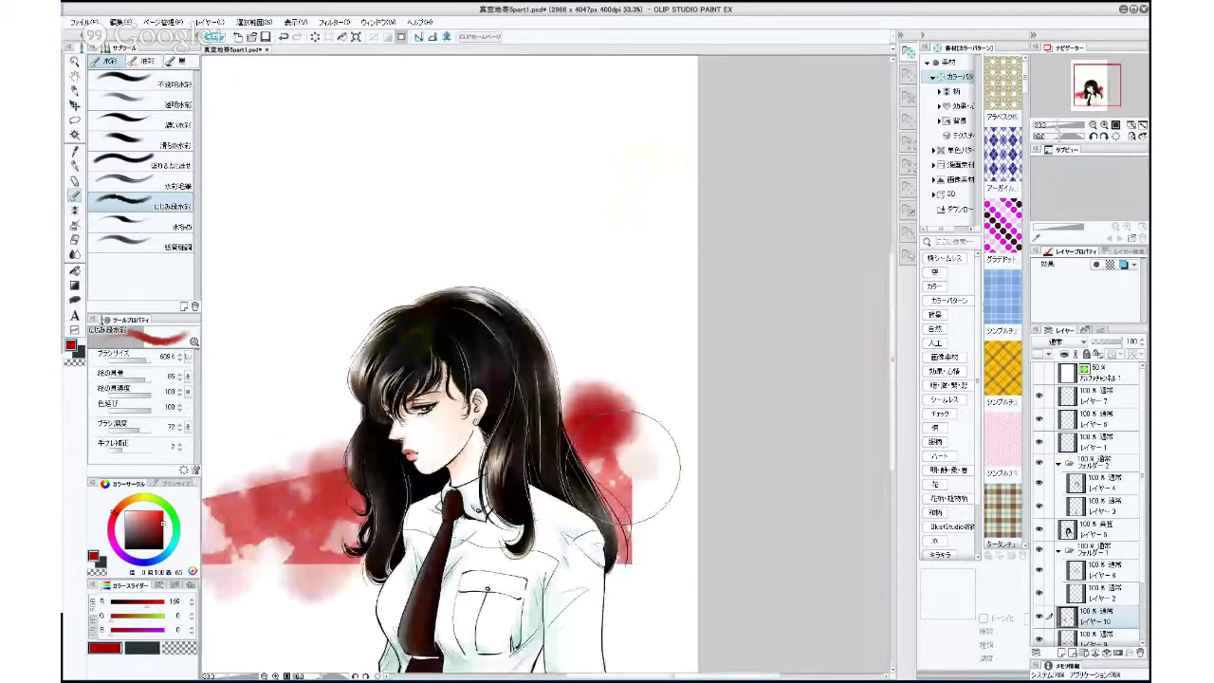
drag(625, 464, 659, 559)
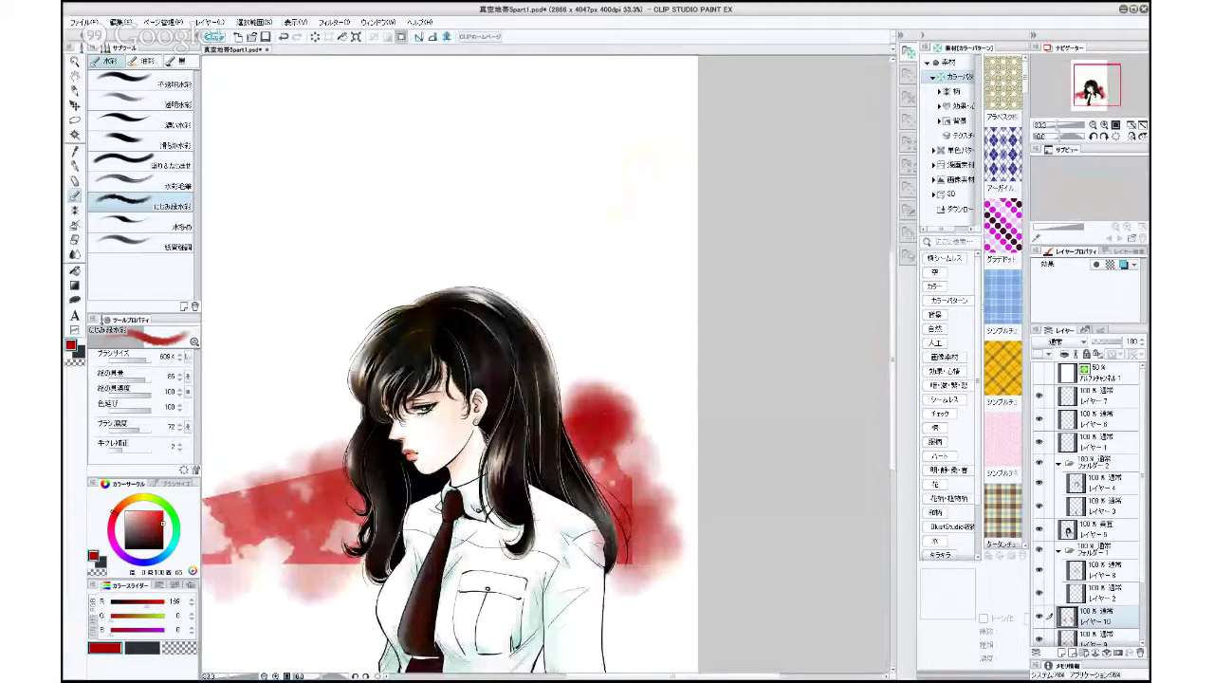
Set the wash layer's blending mode to Multiply and build up wider, deeper red clouds on both sides of the figure.
key(shift+alt+m)
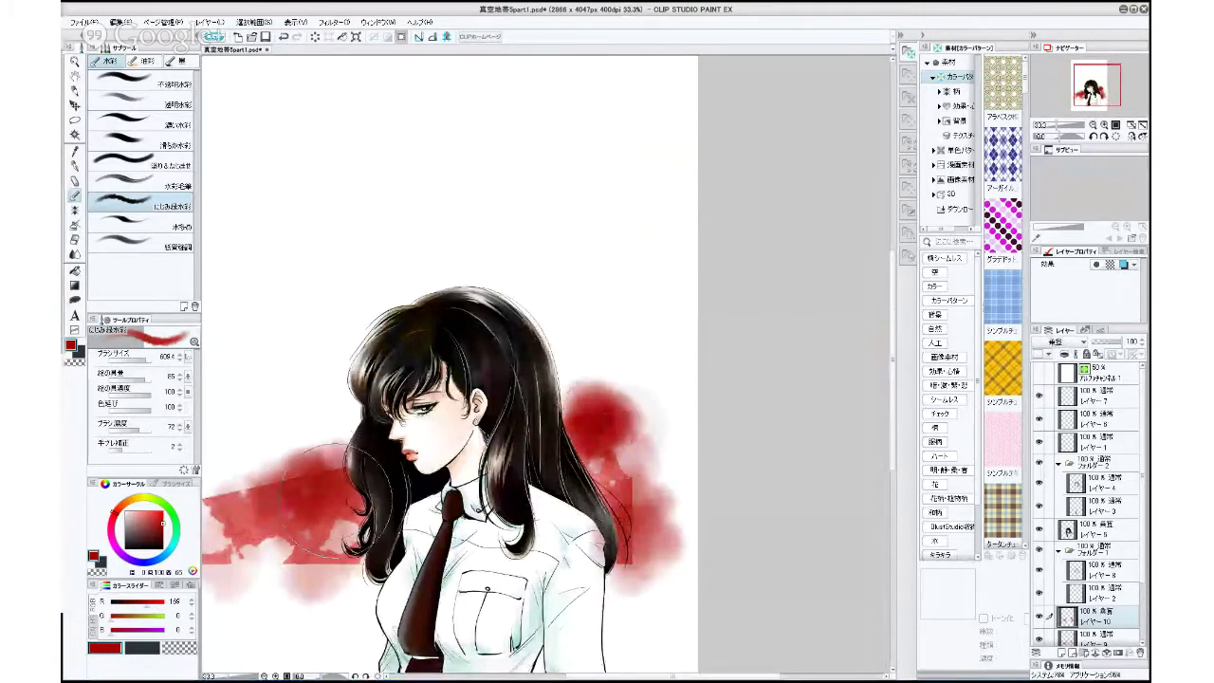
drag(330, 500, 313, 554)
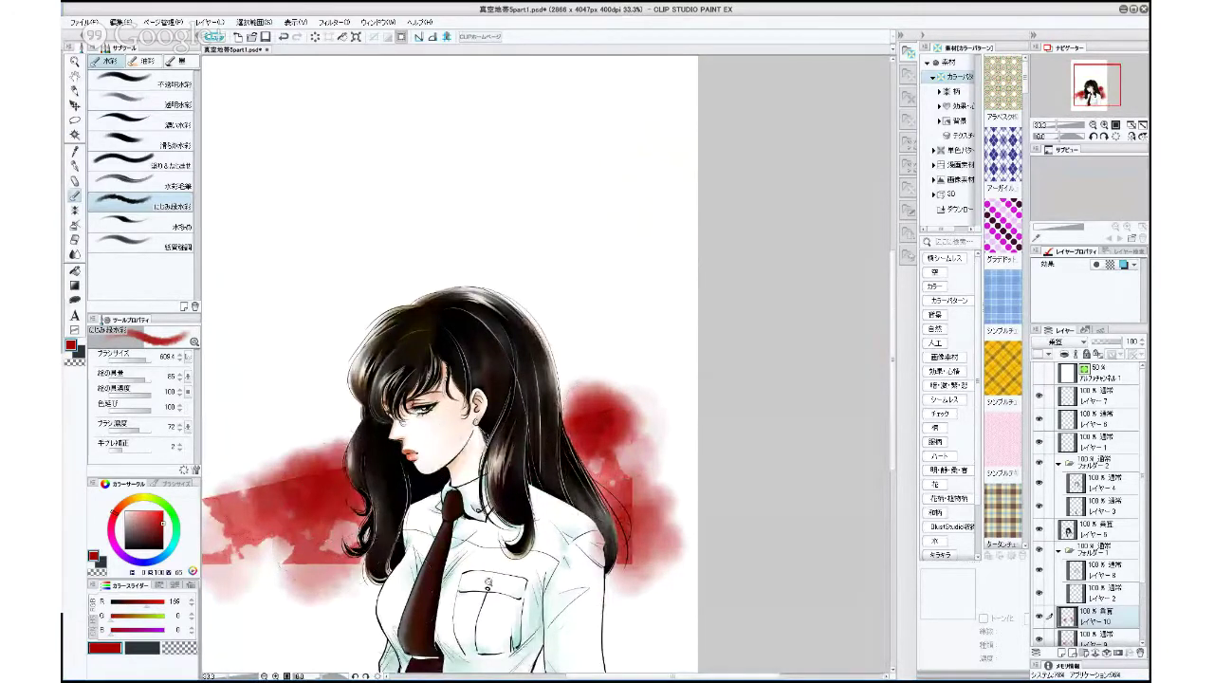
drag(657, 608, 809, 552)
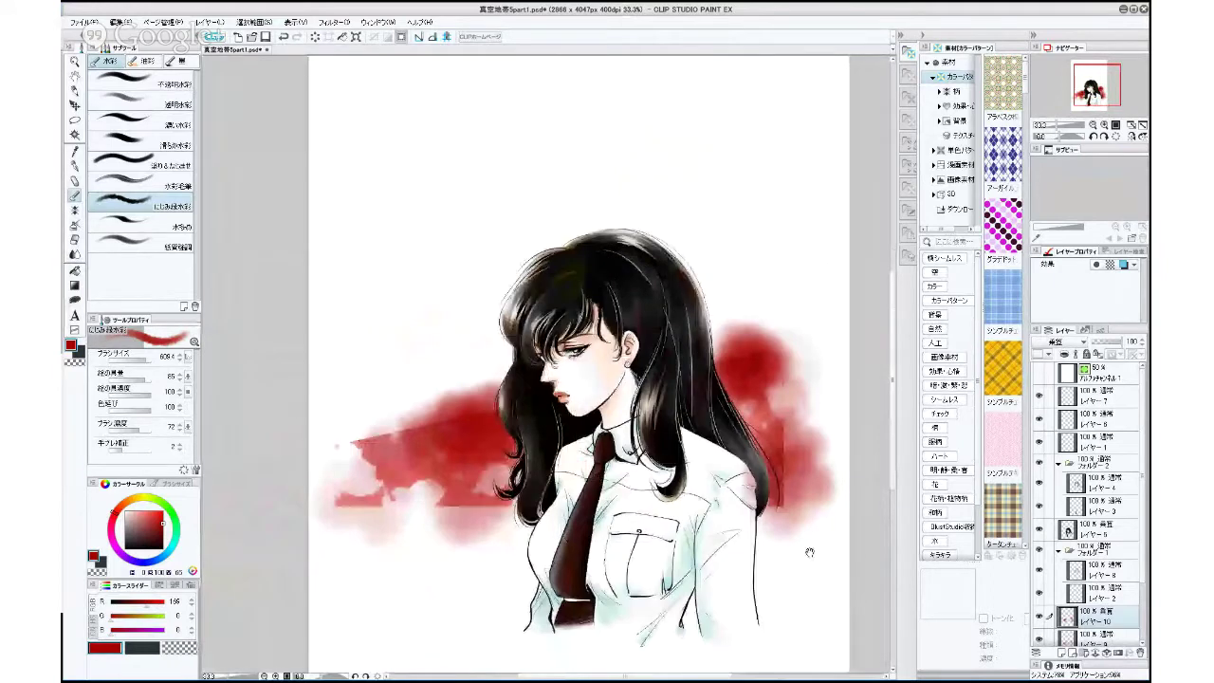
mouse_move(361, 474)
mouse_down()
mouse_move(429, 517)
mouse_move(499, 518)
mouse_move(503, 494)
mouse_up()
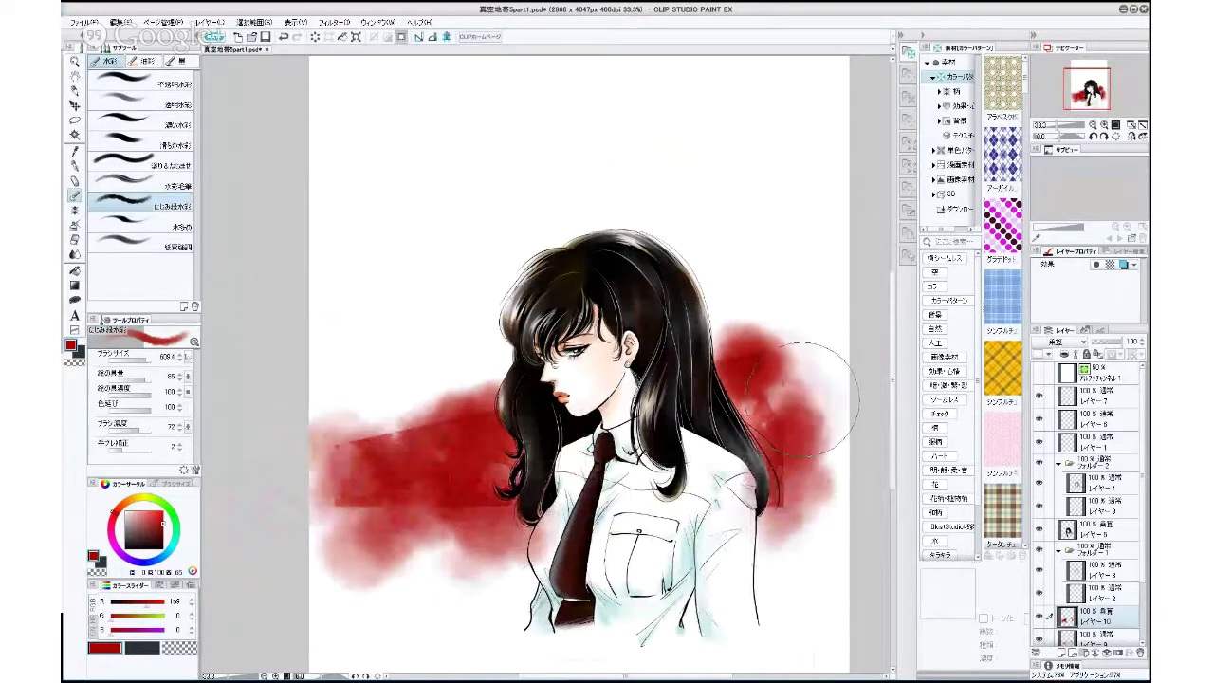
mouse_move(804, 395)
mouse_down()
mouse_move(749, 322)
mouse_move(796, 465)
mouse_up()
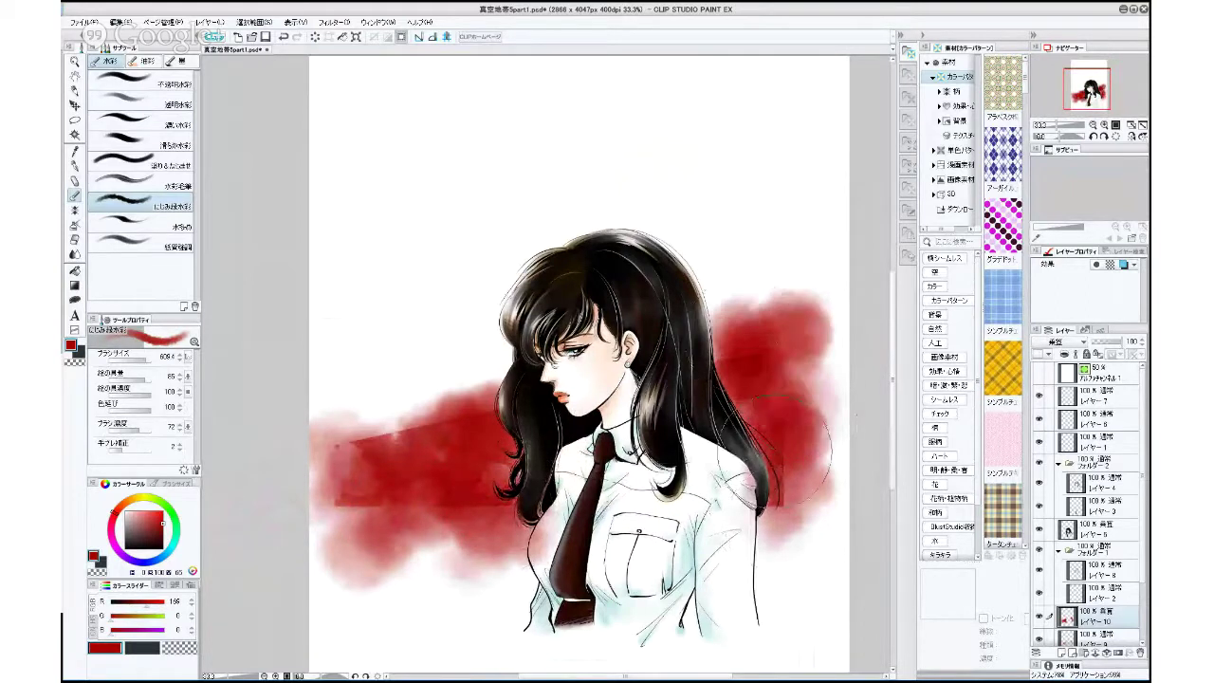
Hide the hard-edged red cloud layer beneath the Multiply layer and compare the picture with and without the new wash.
click(1038, 638)
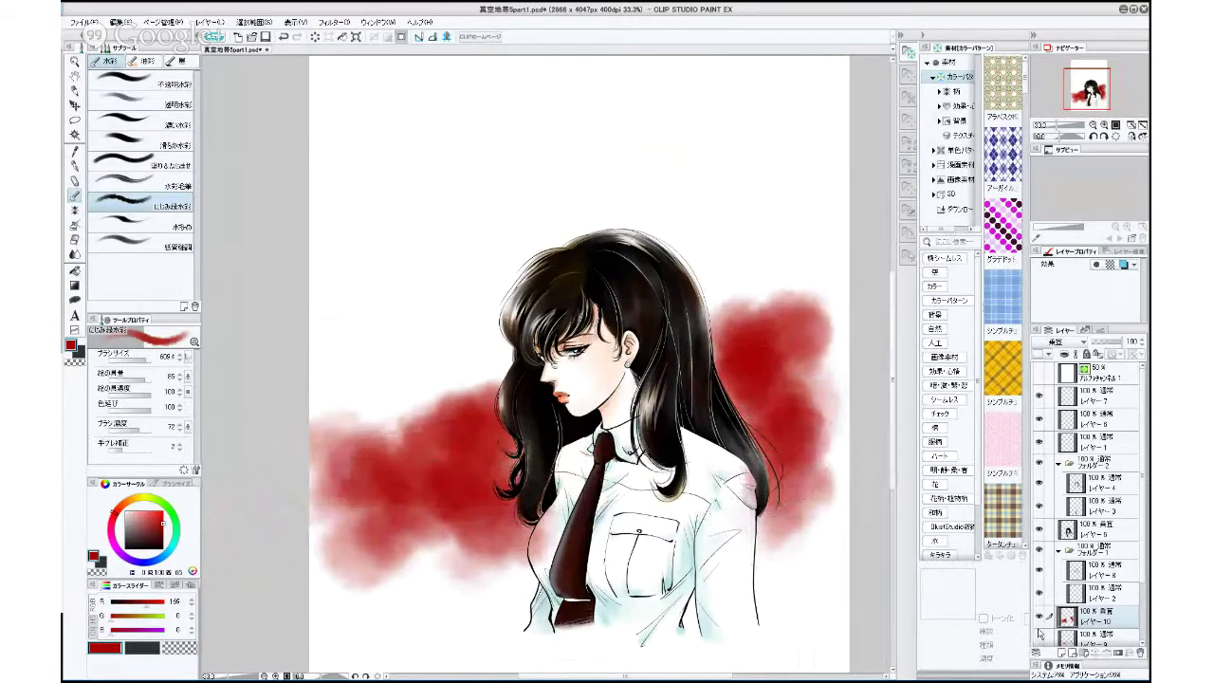
click(1038, 617)
click(1038, 617)
Extend the red clouds down beside both sleeves and up along the front of the hair, undoing one misplaced stroke.
mouse_move(460, 561)
mouse_down()
mouse_move(414, 507)
mouse_move(425, 567)
mouse_move(377, 581)
mouse_up()
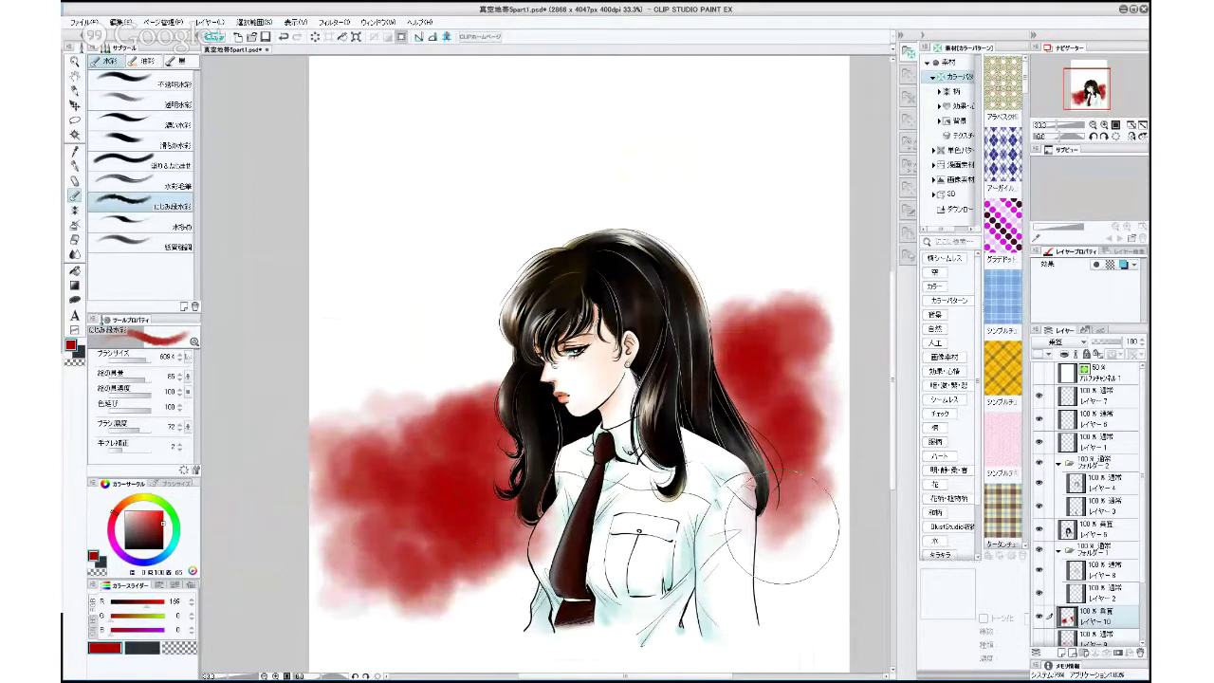
drag(781, 531, 804, 556)
drag(823, 403, 827, 462)
mouse_move(806, 569)
mouse_down()
mouse_move(616, 555)
mouse_move(531, 597)
mouse_move(521, 580)
mouse_up()
click(282, 36)
mouse_move(471, 378)
mouse_down()
mouse_move(495, 403)
mouse_move(444, 422)
mouse_up()
mouse_move(812, 490)
mouse_down()
mouse_move(794, 562)
mouse_move(764, 560)
mouse_up()
drag(402, 609, 501, 573)
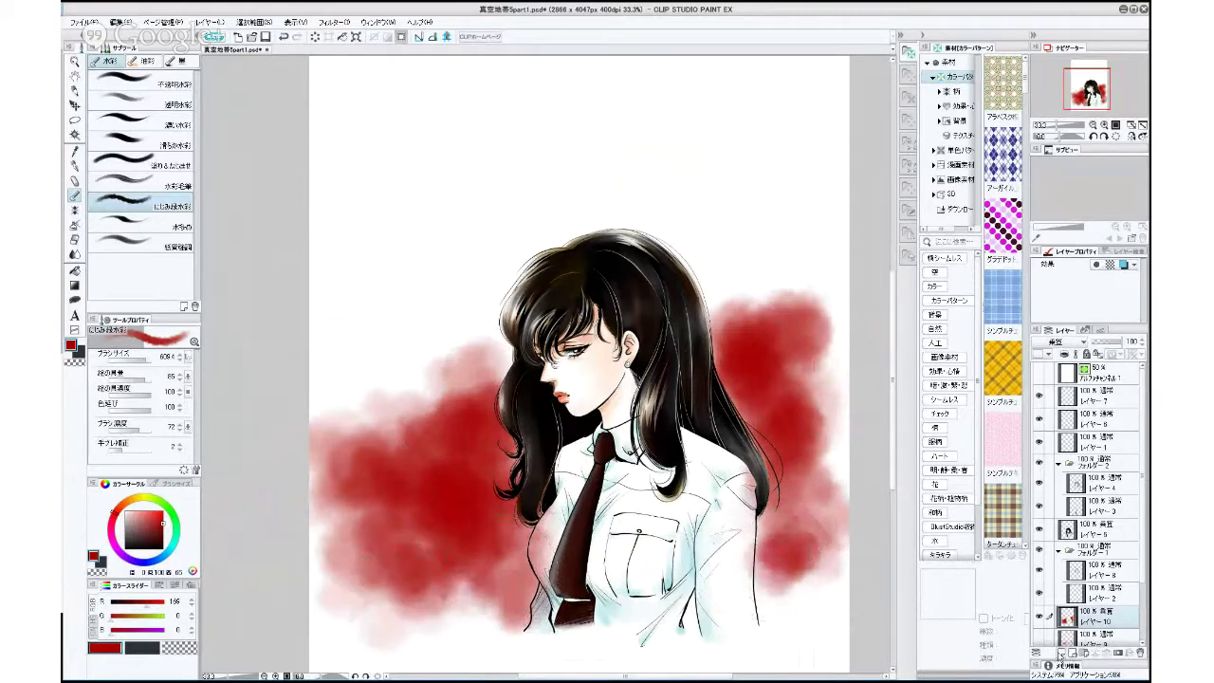
Add another Multiply layer, reduce the brush size to 211.9, and darken the core of the red cloud in front of the woman.
key(ctrl+shift+n)
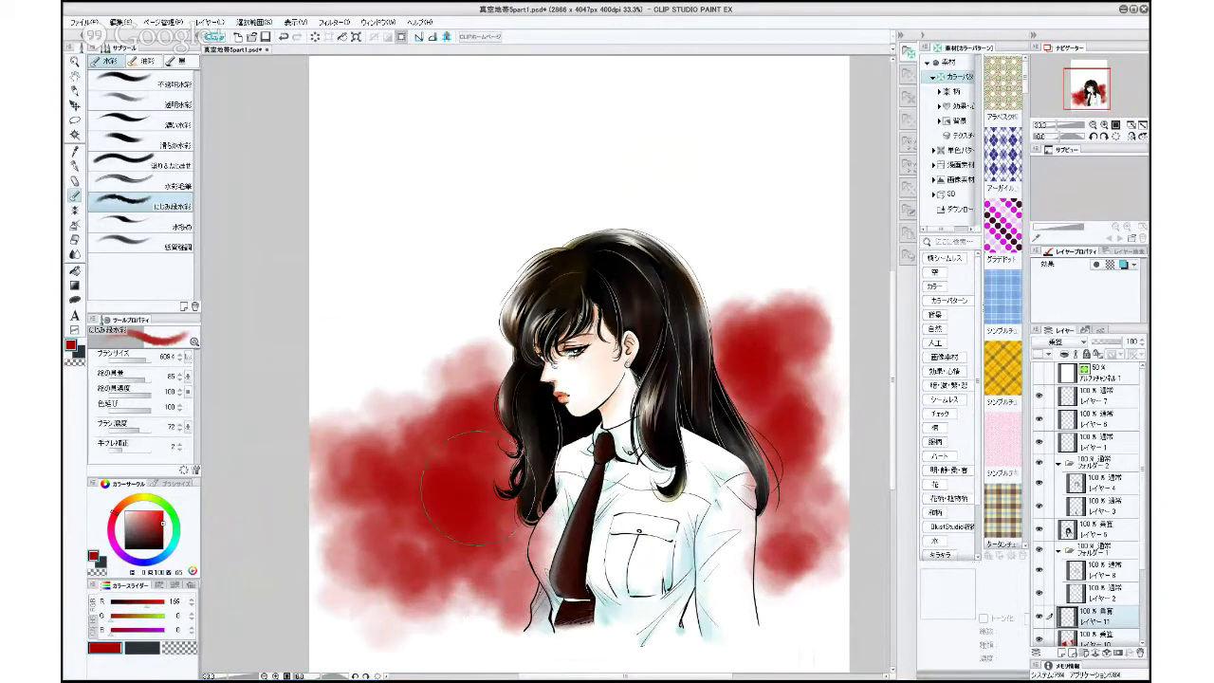
mouse_move(479, 489)
mouse_down()
mouse_move(449, 485)
mouse_move(458, 454)
mouse_move(422, 493)
mouse_up()
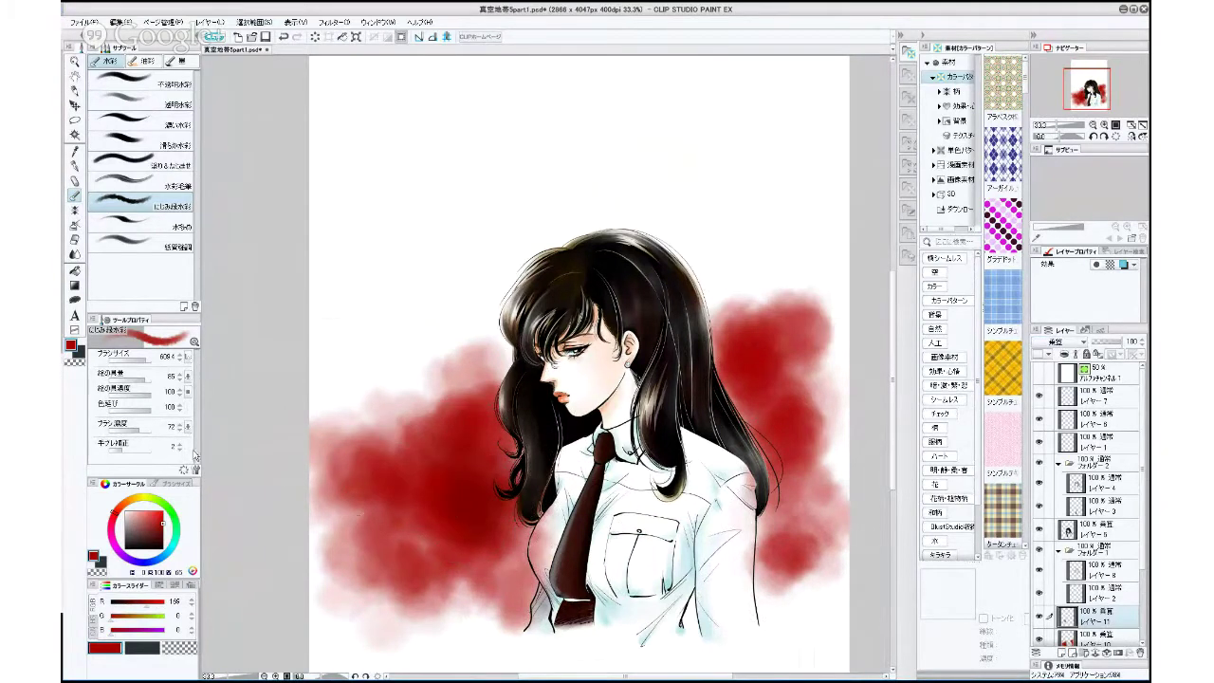
mouse_move(486, 443)
mouse_down()
mouse_move(512, 454)
mouse_move(500, 429)
mouse_up()
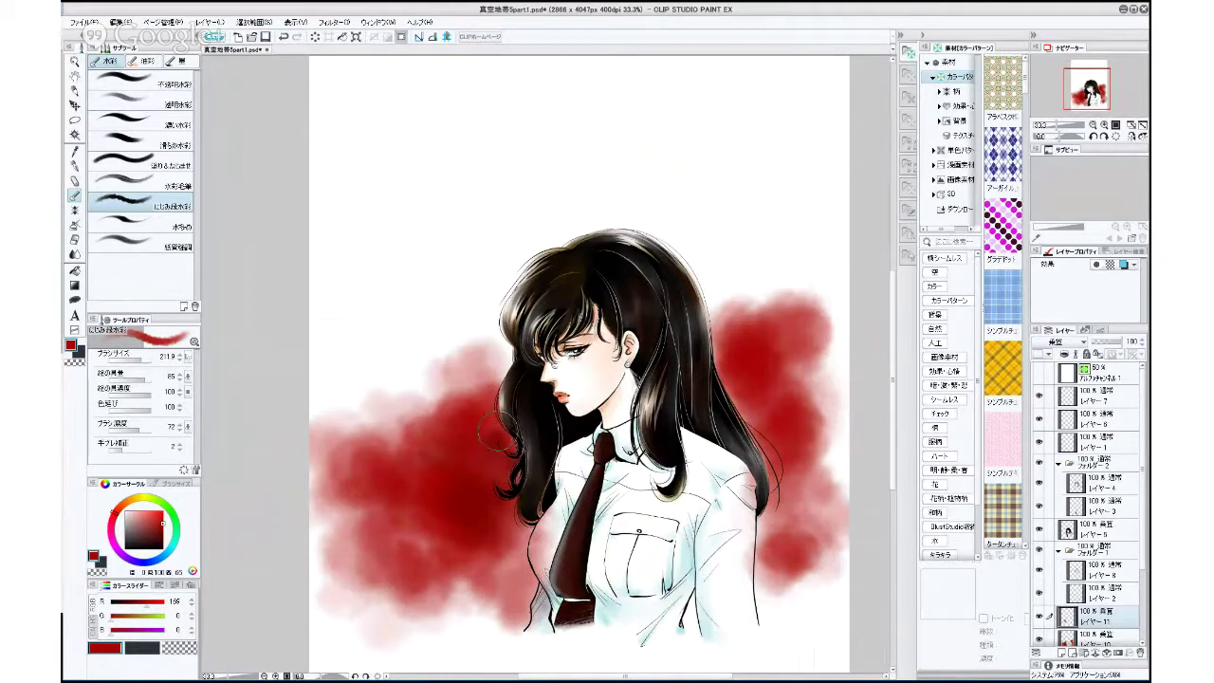
drag(142, 357, 176, 358)
drag(401, 472, 451, 478)
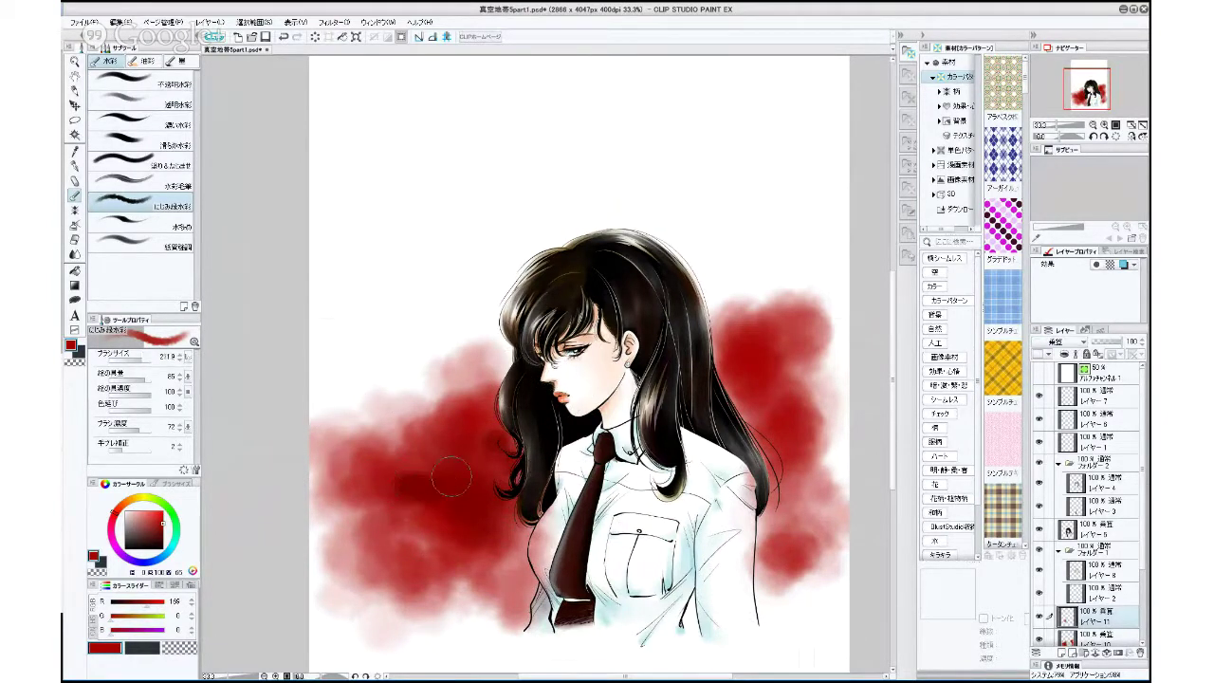
Deepen the red shadows close to the figure, behind the back hair, beside the front locks and around the chest.
mouse_move(742, 397)
mouse_down()
mouse_move(752, 387)
mouse_move(728, 371)
mouse_up()
mouse_move(765, 425)
mouse_down()
mouse_move(776, 480)
mouse_move(765, 522)
mouse_up()
drag(493, 409, 476, 392)
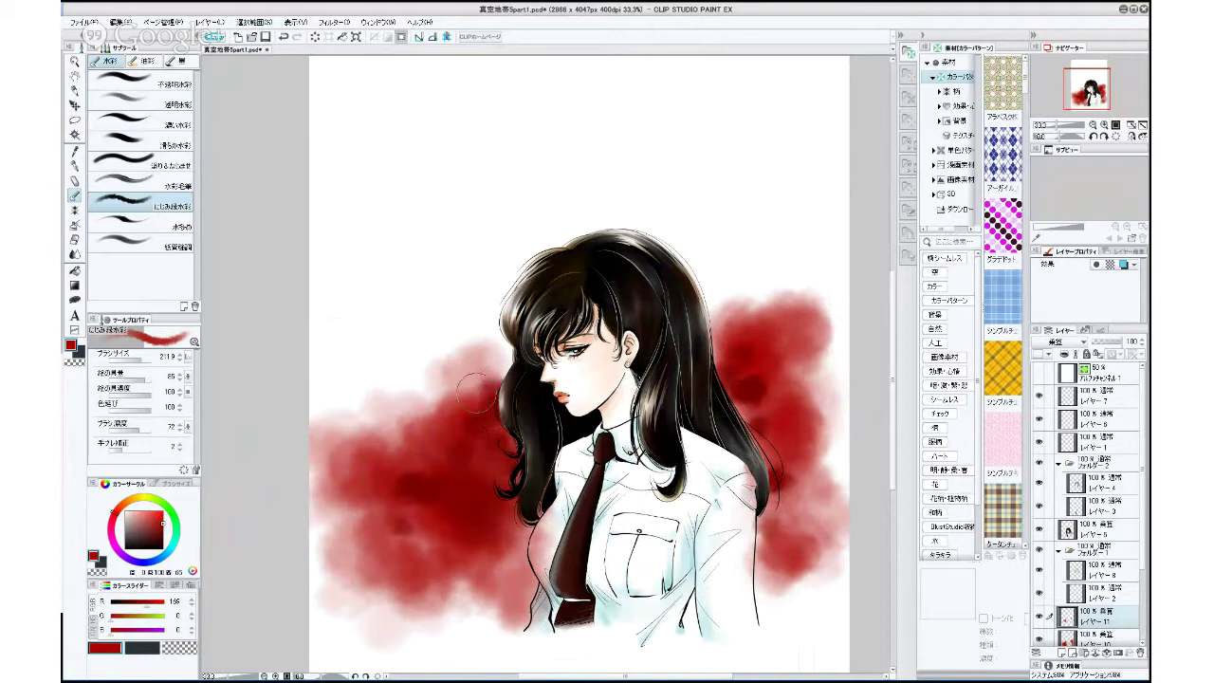
mouse_move(512, 520)
mouse_down()
mouse_move(536, 539)
mouse_move(531, 576)
mouse_move(504, 590)
mouse_move(533, 590)
mouse_move(448, 604)
mouse_move(413, 593)
mouse_move(459, 591)
mouse_move(396, 581)
mouse_up()
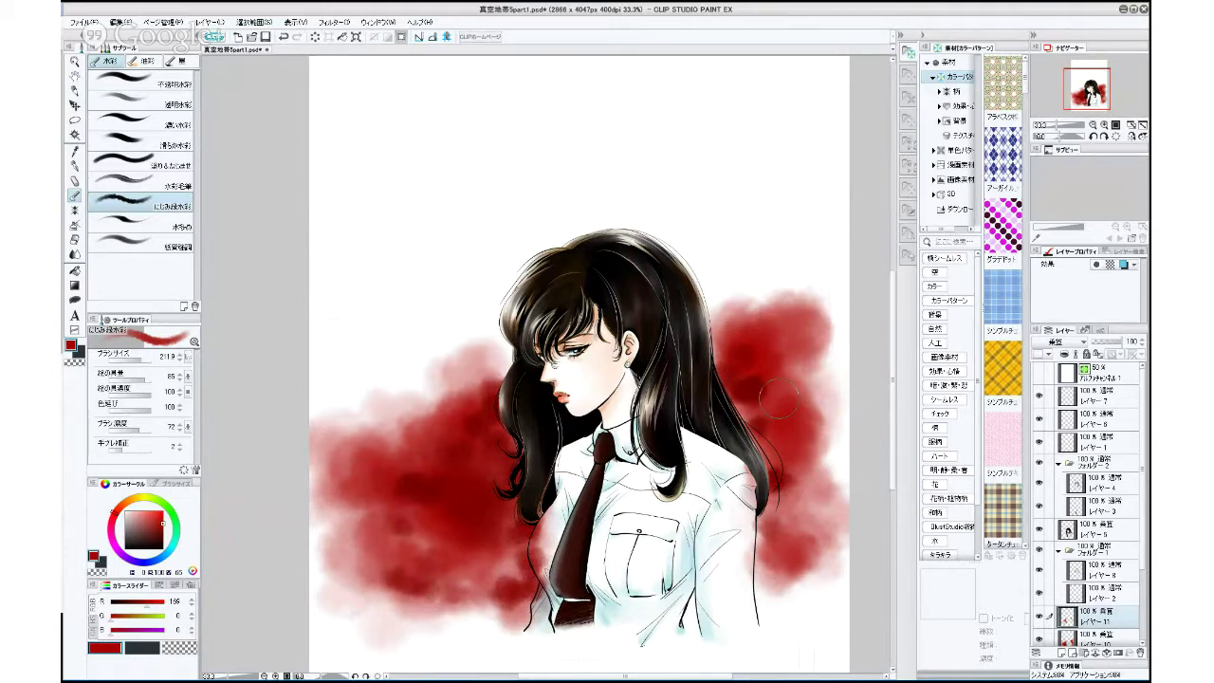
mouse_move(784, 393)
mouse_down()
mouse_move(746, 403)
mouse_move(711, 381)
mouse_up()
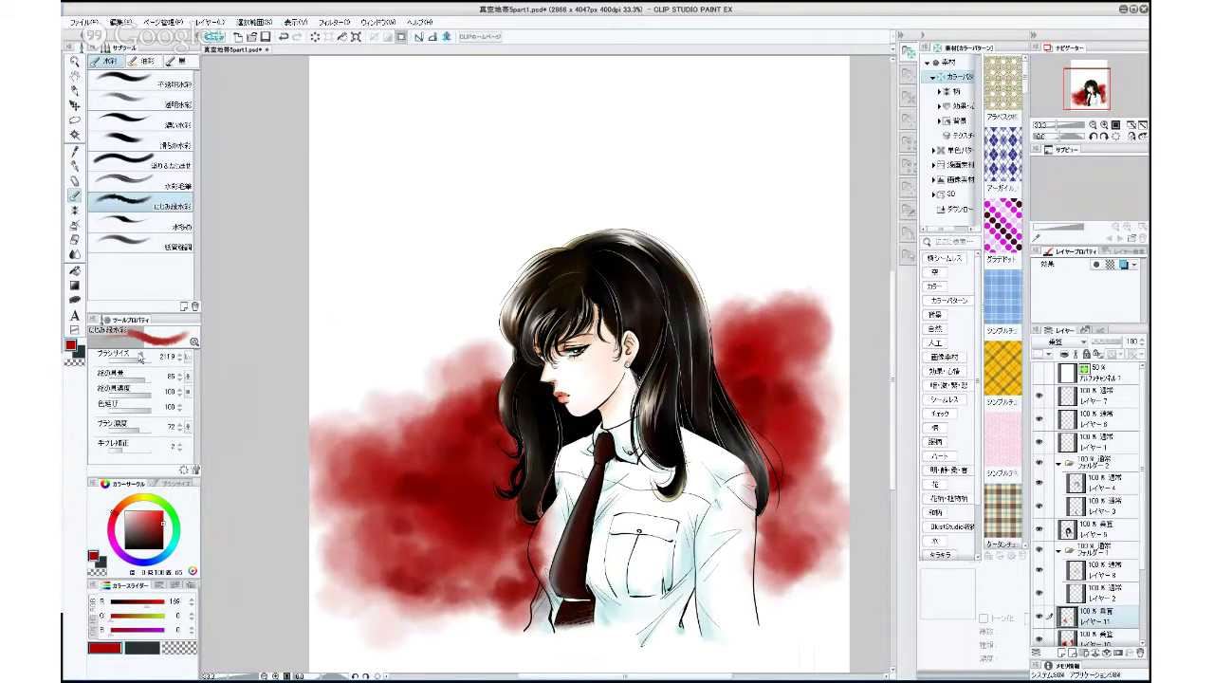
drag(146, 359, 154, 361)
mouse_move(754, 408)
mouse_down()
mouse_move(770, 423)
mouse_move(784, 375)
mouse_up()
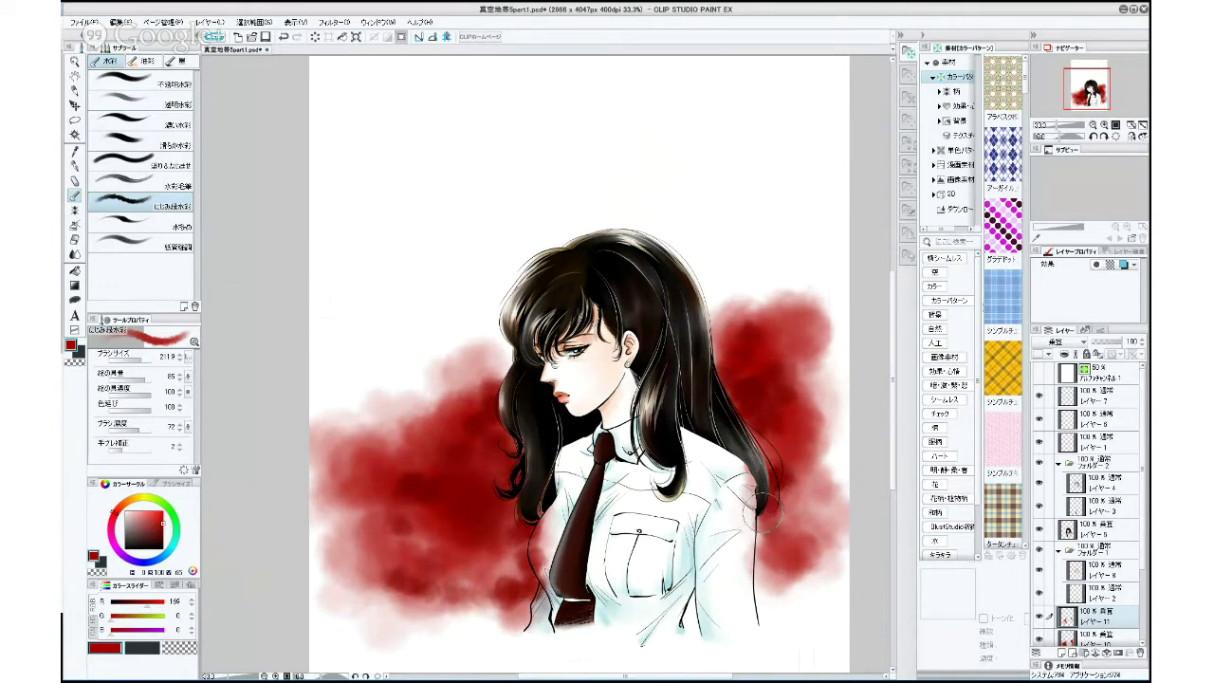
Dab small dark red blots near the sleeve opening, along the clouds' lower fringe, and around their upper edges beside the hair.
drag(683, 598, 695, 609)
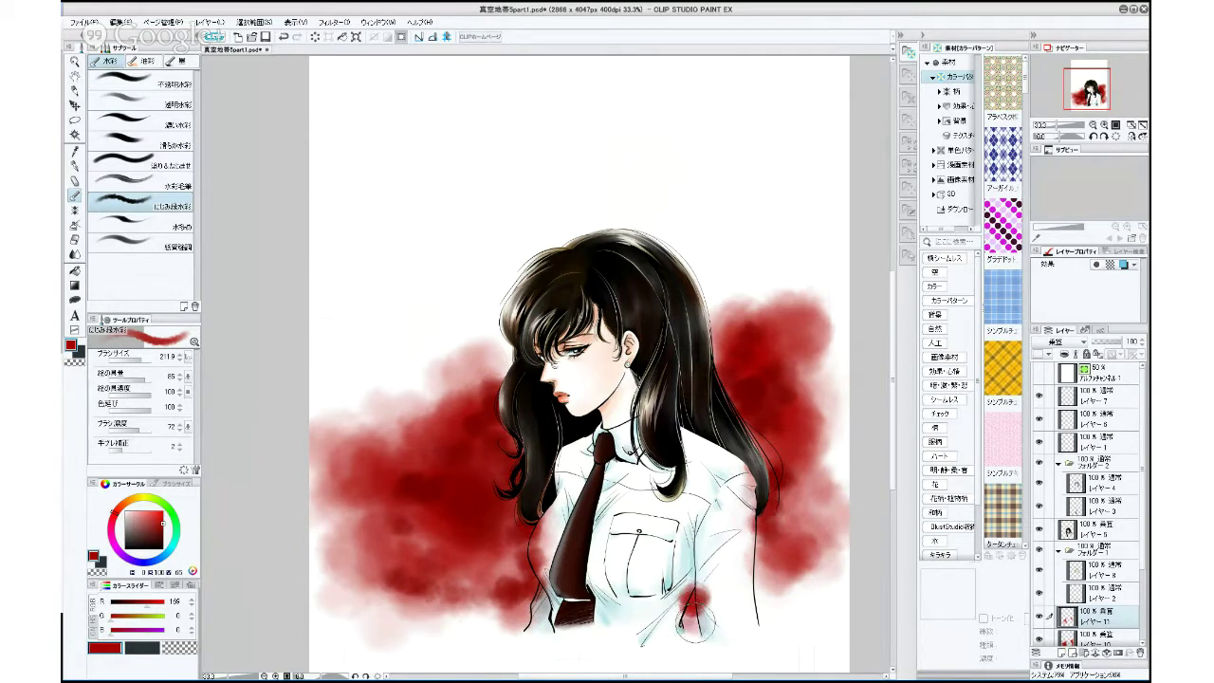
mouse_move(345, 605)
mouse_down()
mouse_move(332, 621)
mouse_move(370, 602)
mouse_move(388, 621)
mouse_move(403, 607)
mouse_move(447, 619)
mouse_move(403, 623)
mouse_up()
mouse_move(834, 492)
mouse_down()
mouse_move(838, 528)
mouse_move(811, 535)
mouse_move(821, 554)
mouse_move(751, 582)
mouse_up()
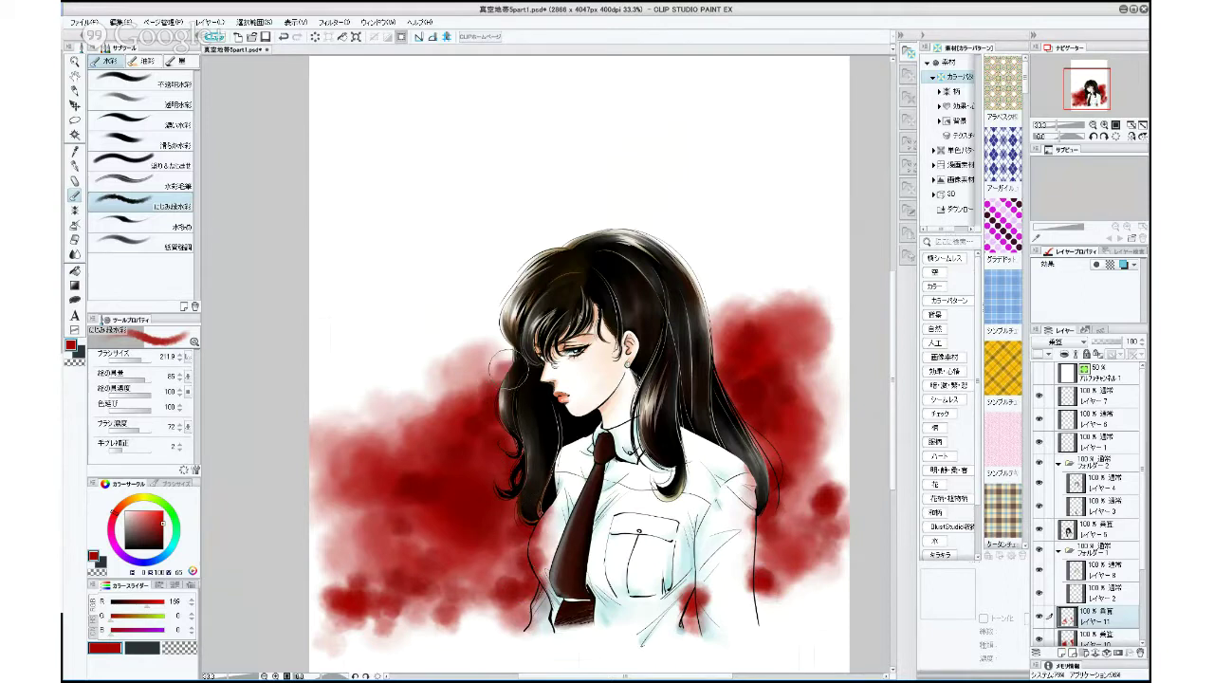
drag(494, 348, 498, 340)
mouse_move(717, 301)
mouse_down()
mouse_move(721, 351)
mouse_move(787, 379)
mouse_move(827, 365)
mouse_move(806, 368)
mouse_up()
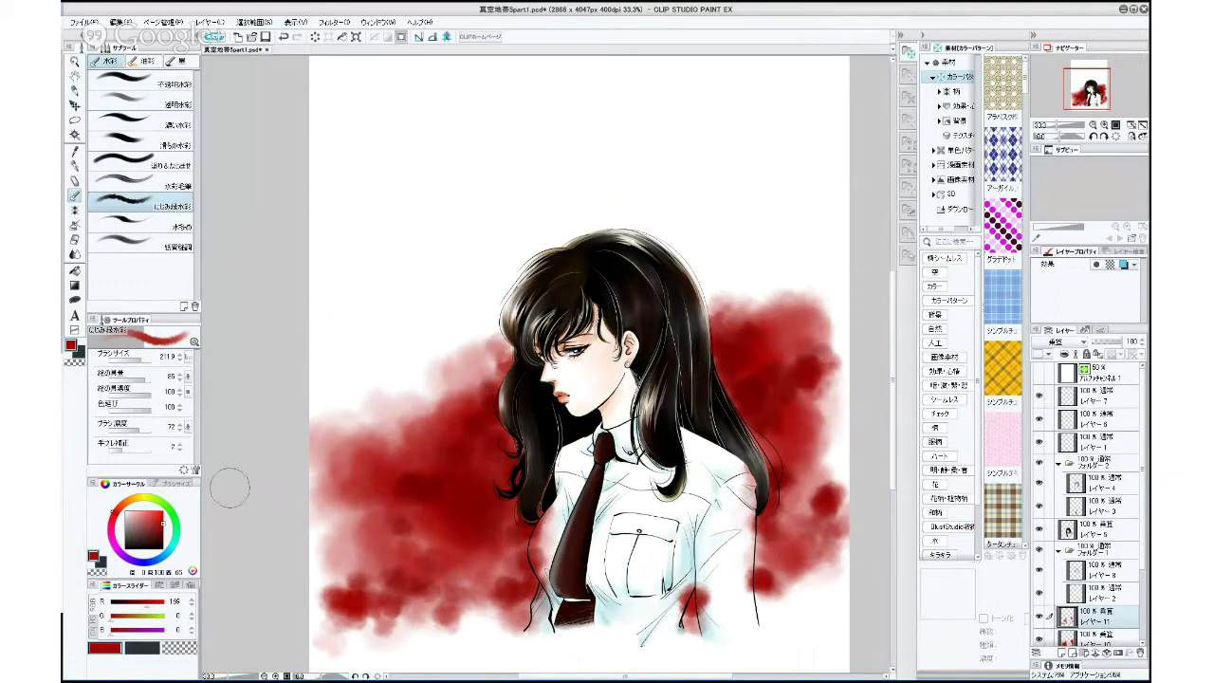
Switch to a brighter red at brush size 410.1 and paint lighter clouds above the dark ones on both sides of the head.
click(165, 522)
drag(143, 363, 148, 364)
mouse_move(835, 403)
mouse_down()
mouse_move(843, 352)
mouse_move(830, 327)
mouse_move(840, 474)
mouse_move(821, 555)
mouse_move(787, 602)
mouse_up()
mouse_move(852, 249)
mouse_down()
mouse_move(806, 241)
mouse_move(761, 267)
mouse_move(798, 248)
mouse_move(826, 210)
mouse_move(730, 261)
mouse_move(807, 269)
mouse_up()
mouse_move(466, 304)
mouse_down()
mouse_move(451, 333)
mouse_move(424, 328)
mouse_move(395, 368)
mouse_move(371, 364)
mouse_move(350, 330)
mouse_move(328, 385)
mouse_up()
Adjust the bright red and add more red blots to the upper clouds in front of the face, reducing the brush size to 211.9.
drag(165, 531, 164, 520)
mouse_move(349, 371)
mouse_down()
mouse_move(373, 392)
mouse_move(402, 385)
mouse_move(432, 353)
mouse_move(406, 305)
mouse_move(327, 266)
mouse_up()
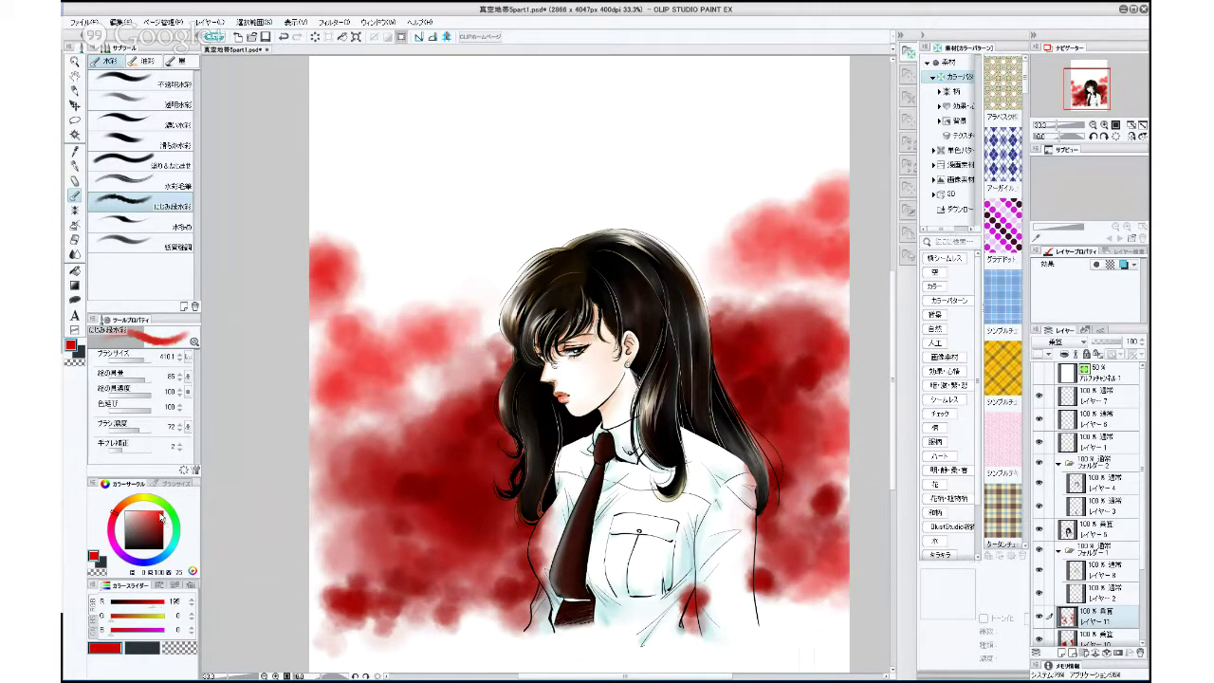
mouse_move(403, 280)
mouse_down()
mouse_move(365, 318)
mouse_move(337, 296)
mouse_move(330, 336)
mouse_up()
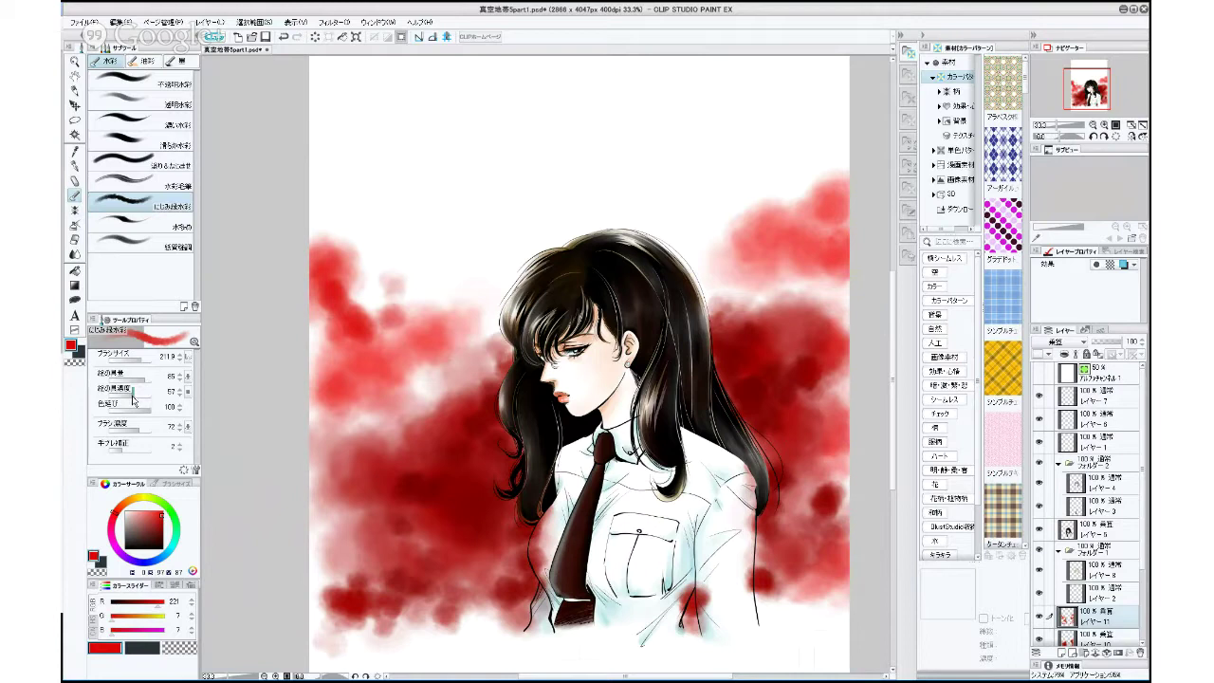
Enlarge the brush and spread bright red clouds in front of the face and above the dark clouds behind the head.
mouse_move(455, 297)
mouse_down()
mouse_move(370, 279)
mouse_move(329, 316)
mouse_up()
click(145, 360)
mouse_move(431, 267)
mouse_down()
mouse_move(369, 203)
mouse_move(374, 251)
mouse_move(409, 275)
mouse_move(476, 271)
mouse_move(421, 305)
mouse_move(370, 303)
mouse_up()
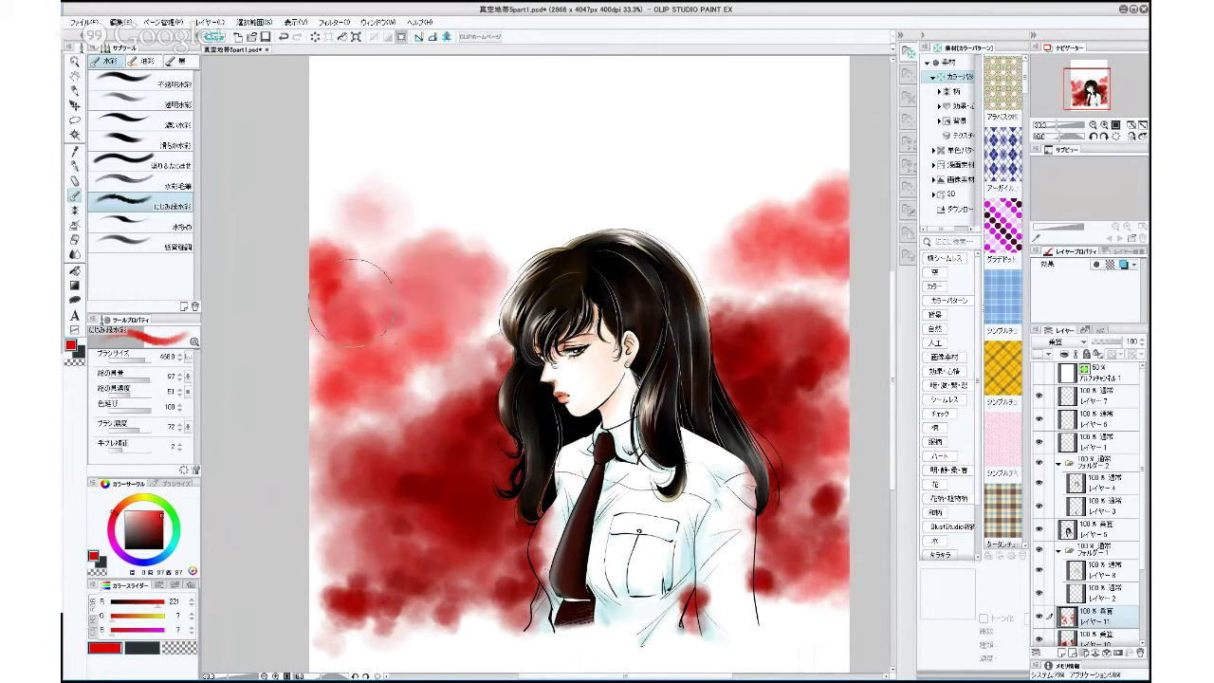
mouse_move(664, 237)
mouse_down()
mouse_move(710, 230)
mouse_move(712, 214)
mouse_move(767, 179)
mouse_up()
mouse_move(483, 327)
mouse_down()
mouse_move(463, 361)
mouse_move(415, 364)
mouse_up()
mouse_move(446, 457)
mouse_down()
mouse_move(494, 488)
mouse_move(442, 482)
mouse_move(443, 453)
mouse_up()
Sample a red from the clouds, brighten it, and dab blots in the middle clouds, along the lower fringe and beside the crown.
alt+click(446, 436)
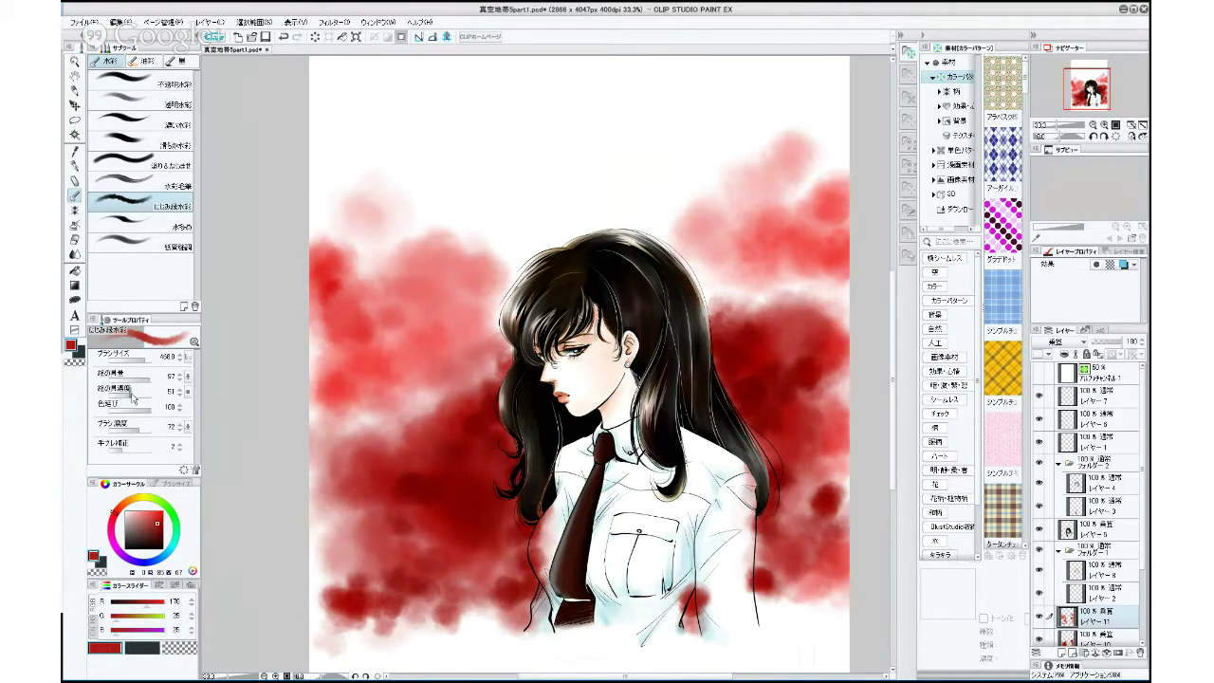
drag(157, 524, 166, 517)
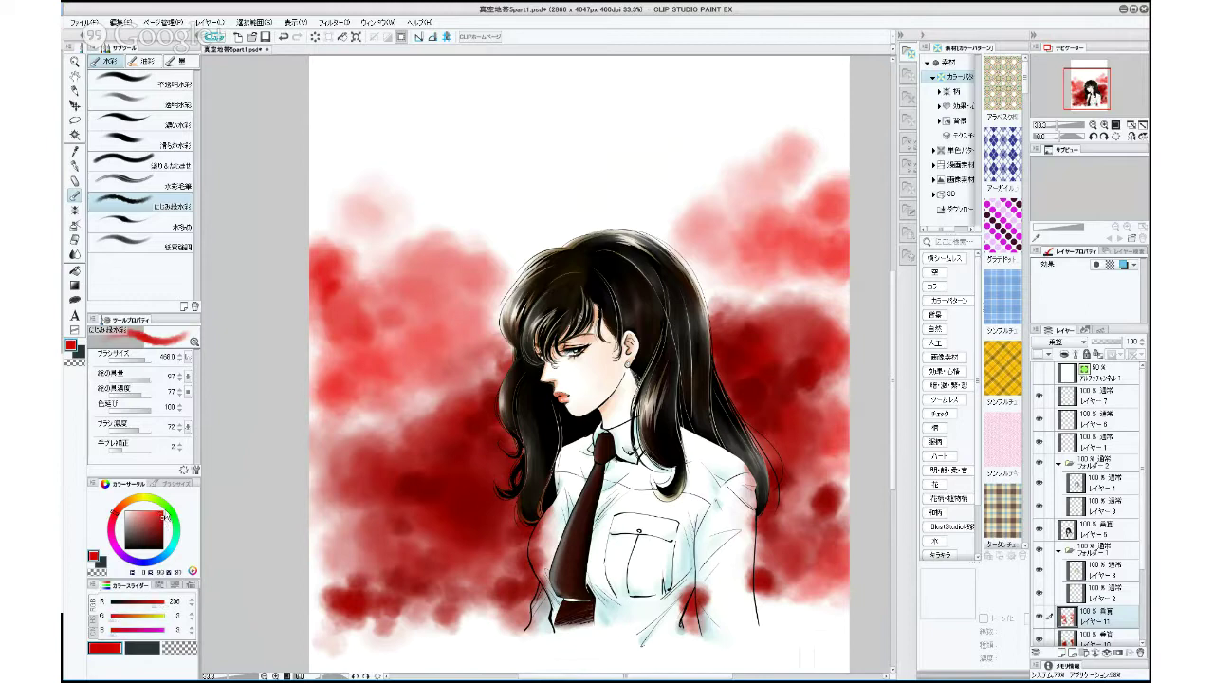
mouse_move(424, 401)
mouse_down()
mouse_move(403, 417)
mouse_move(422, 422)
mouse_up()
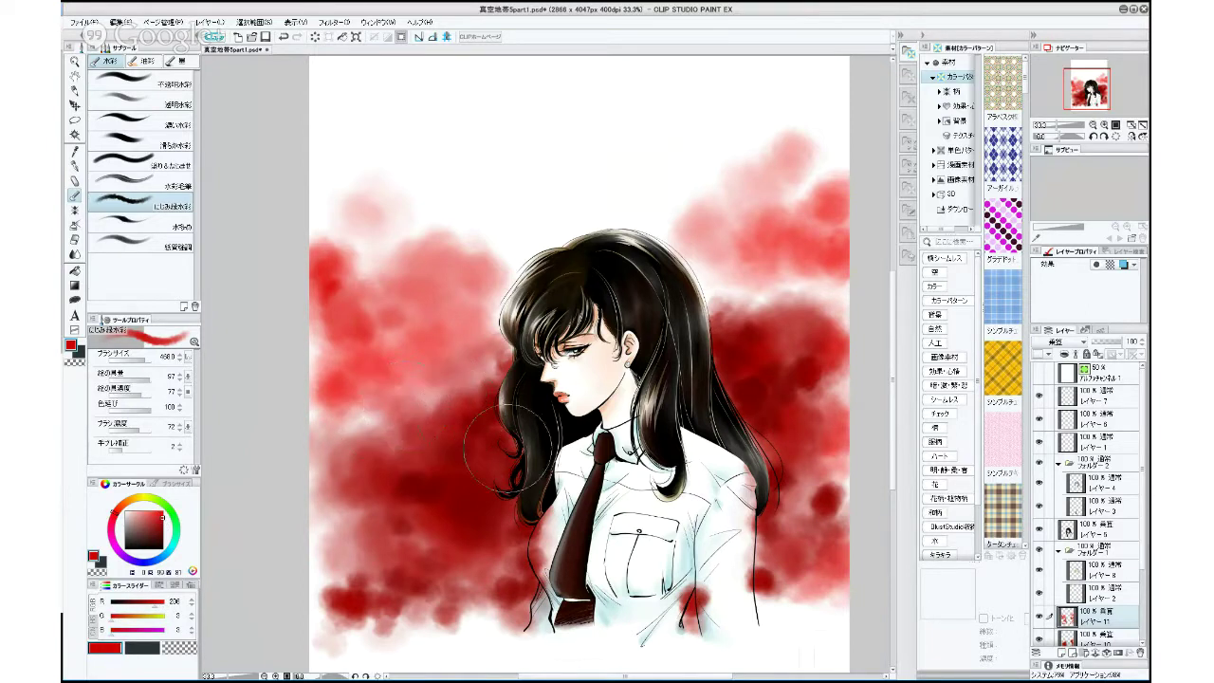
mouse_move(797, 315)
mouse_down()
mouse_move(807, 304)
mouse_move(759, 301)
mouse_up()
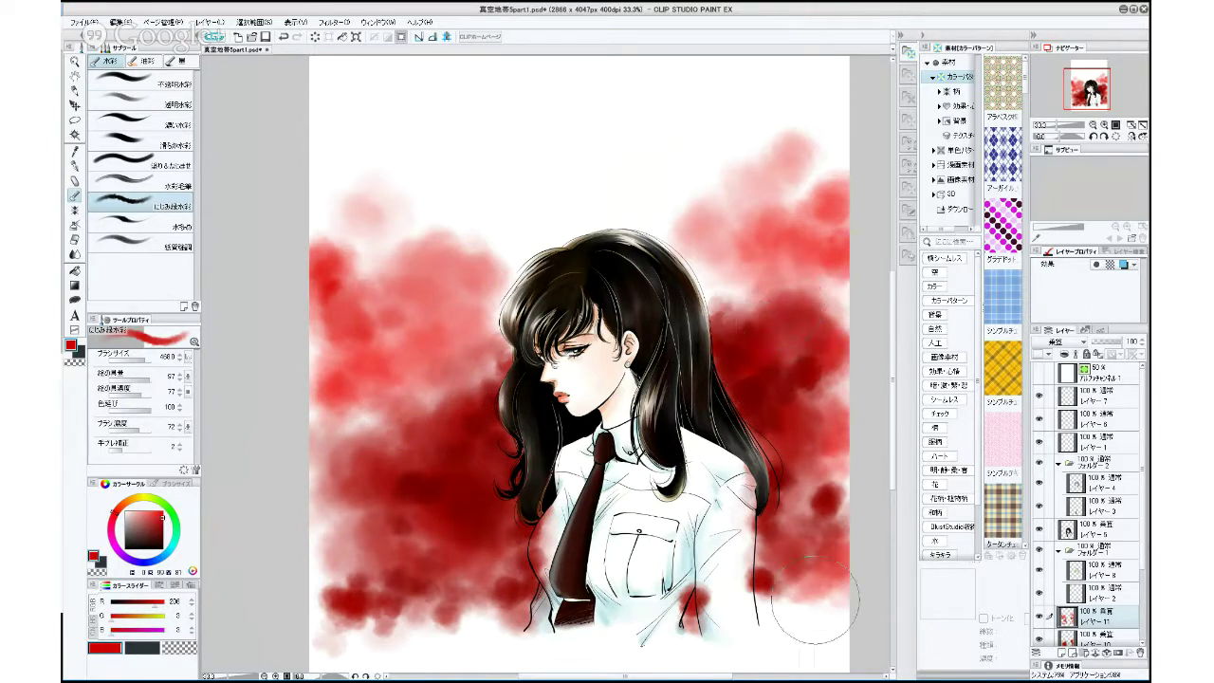
drag(816, 604, 822, 609)
drag(477, 641, 505, 633)
drag(526, 217, 482, 257)
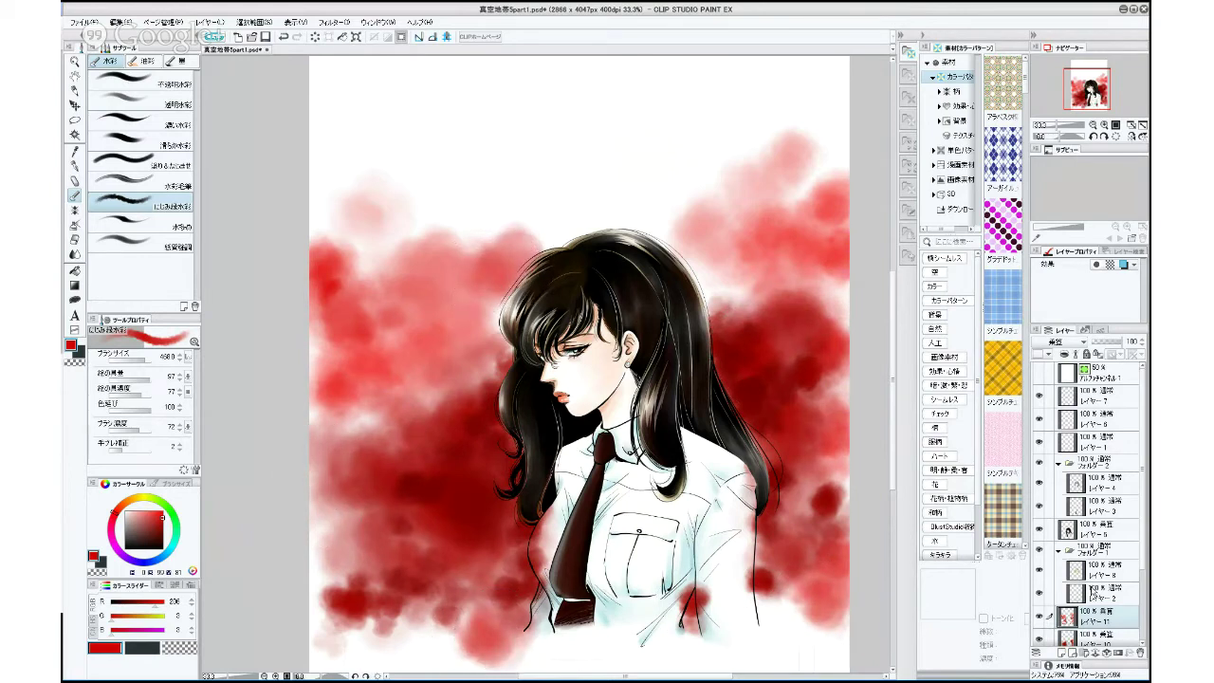
Compare the background with レイヤー 11 hidden and shown, and roll the history back to before the bright red upper clouds were painted.
click(1039, 616)
click(1039, 618)
click(1038, 618)
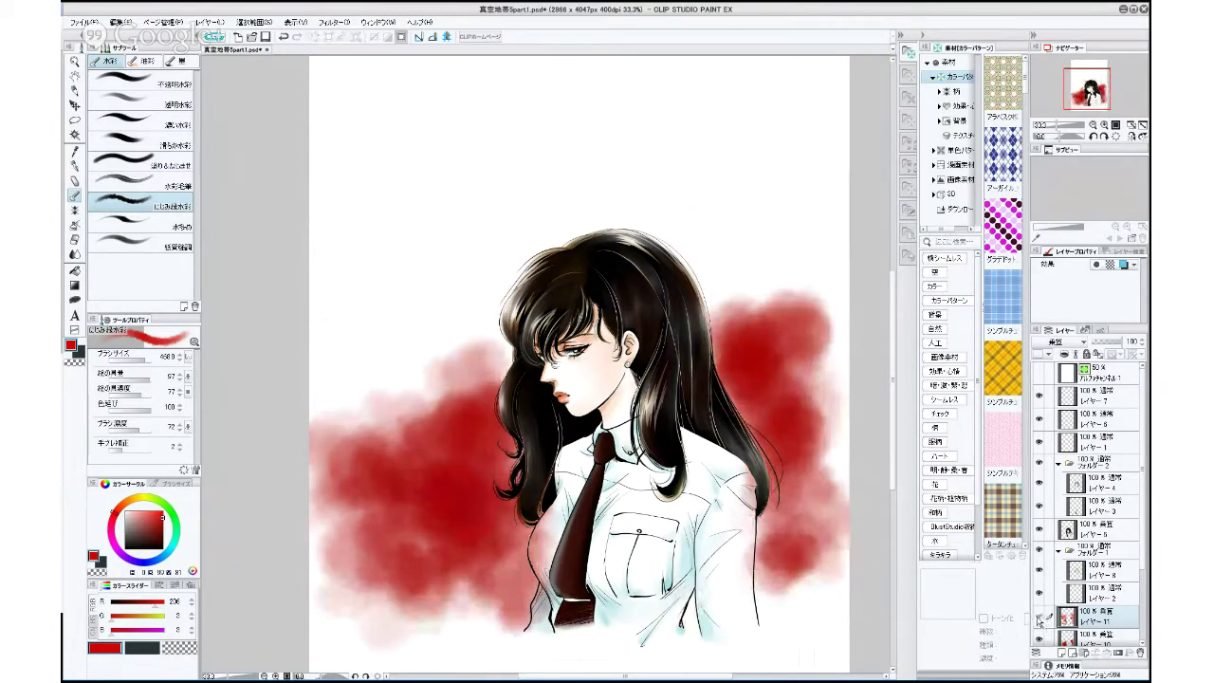
click(1039, 618)
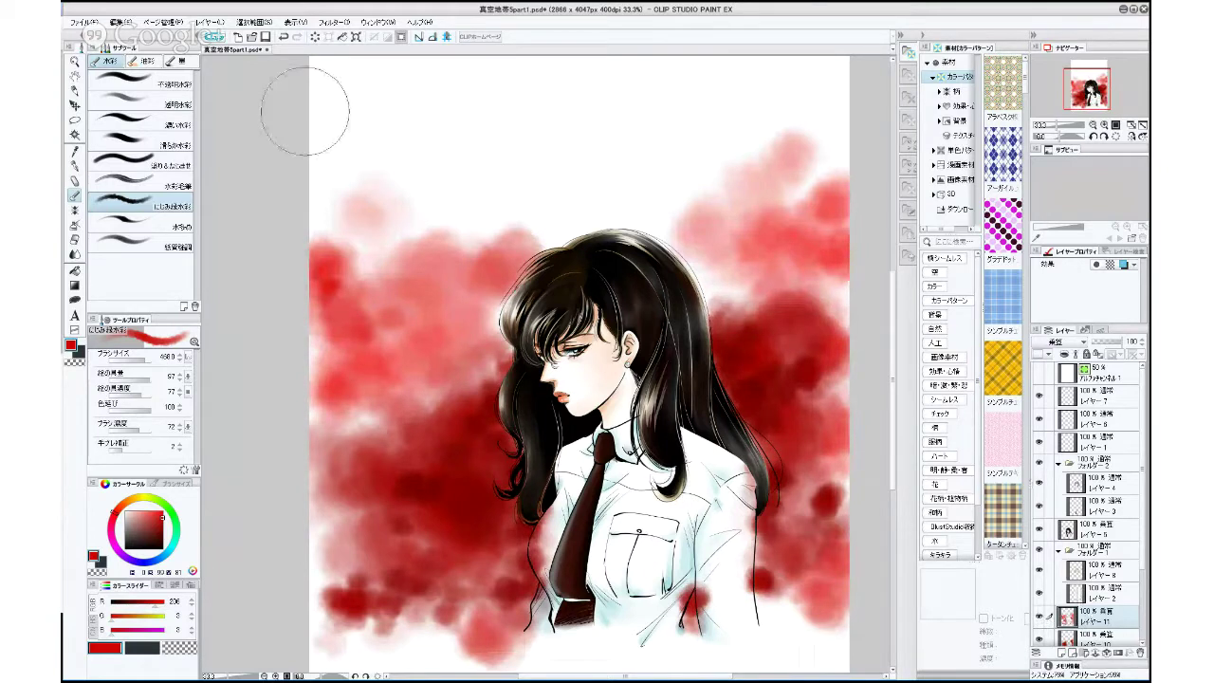
click(1086, 330)
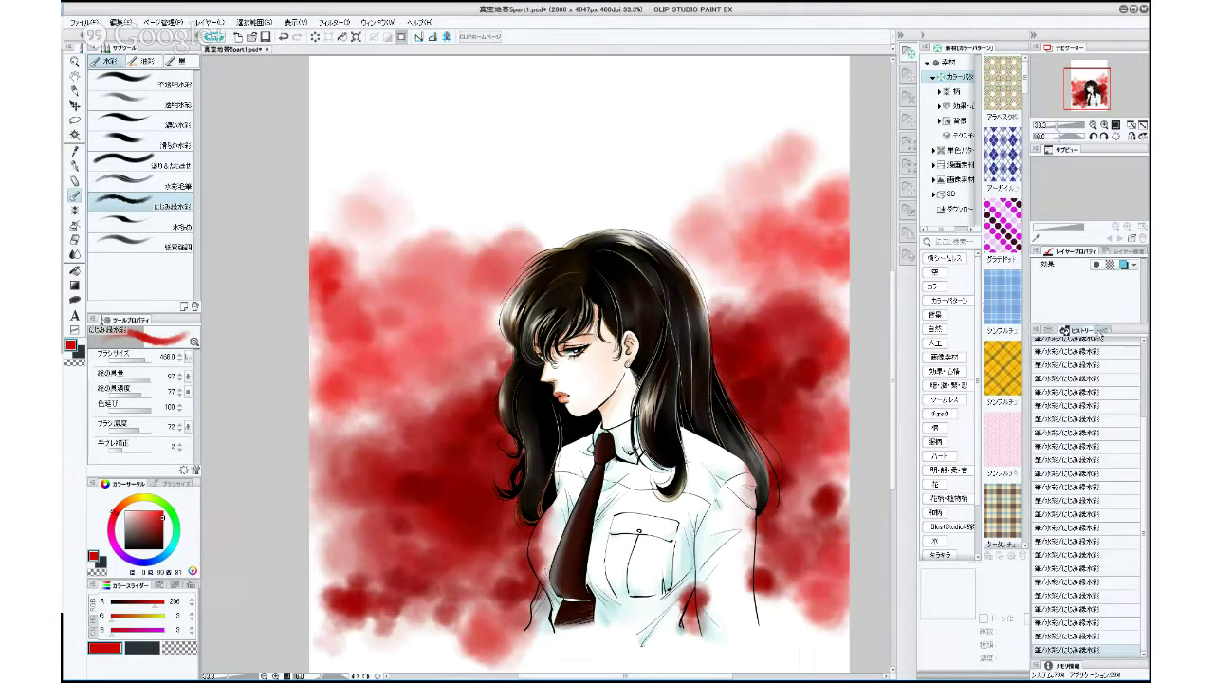
scroll(1090, 493, up, 2)
click(1094, 380)
mouse_move(1094, 380)
mouse_down()
mouse_move(1070, 536)
mouse_move(1081, 434)
mouse_up()
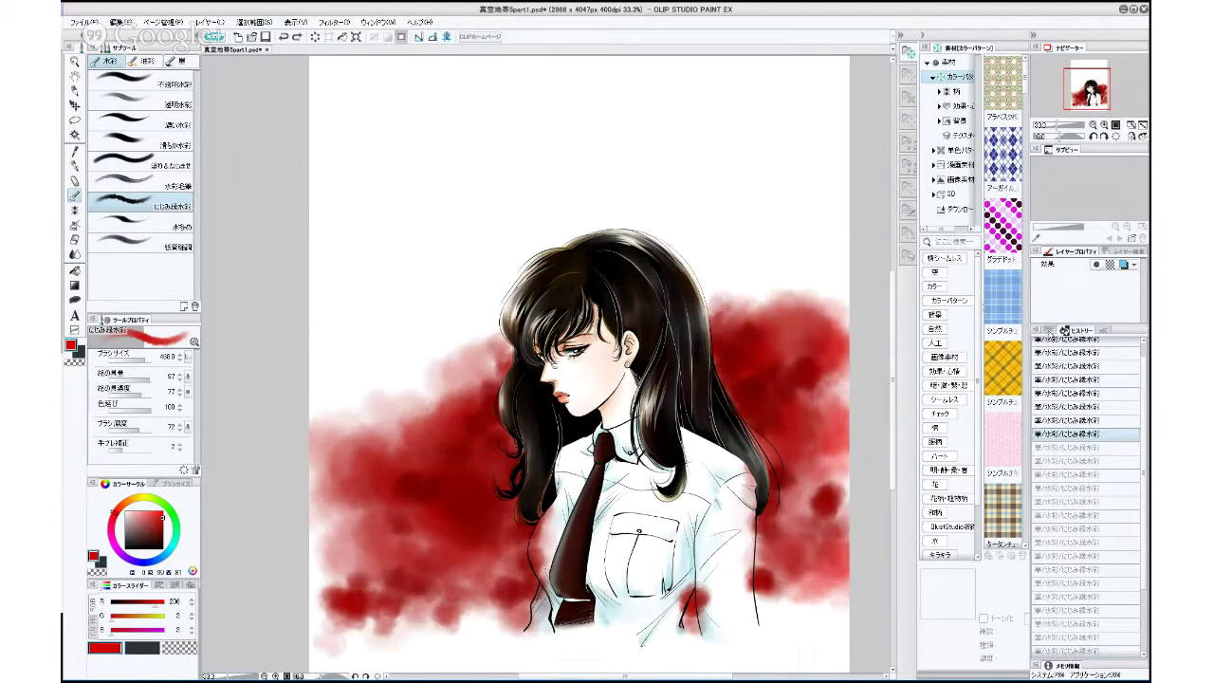
Add a new layer above レイヤー 11 and paint soft red clouds above the dark ones on both sides of the head.
click(1065, 330)
click(1061, 654)
mouse_move(375, 390)
mouse_down()
mouse_move(353, 347)
mouse_move(328, 360)
mouse_move(328, 312)
mouse_move(356, 335)
mouse_move(427, 334)
mouse_move(414, 342)
mouse_move(345, 260)
mouse_move(426, 316)
mouse_move(454, 300)
mouse_move(457, 316)
mouse_move(414, 307)
mouse_move(420, 285)
mouse_move(476, 269)
mouse_move(494, 297)
mouse_move(479, 342)
mouse_move(436, 297)
mouse_up()
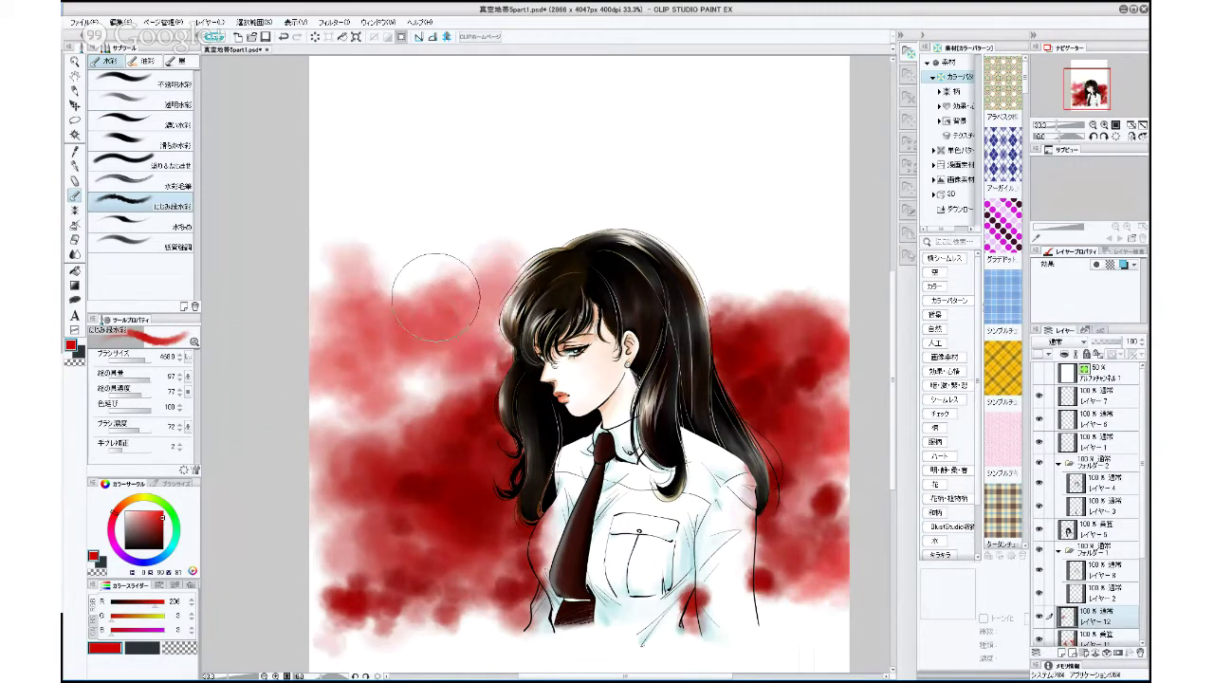
mouse_move(748, 249)
mouse_down()
mouse_move(812, 223)
mouse_move(737, 225)
mouse_move(751, 213)
mouse_move(839, 270)
mouse_move(788, 299)
mouse_move(832, 318)
mouse_move(788, 294)
mouse_move(832, 317)
mouse_move(870, 176)
mouse_move(847, 167)
mouse_move(832, 348)
mouse_move(811, 315)
mouse_move(776, 318)
mouse_move(746, 248)
mouse_move(749, 185)
mouse_up()
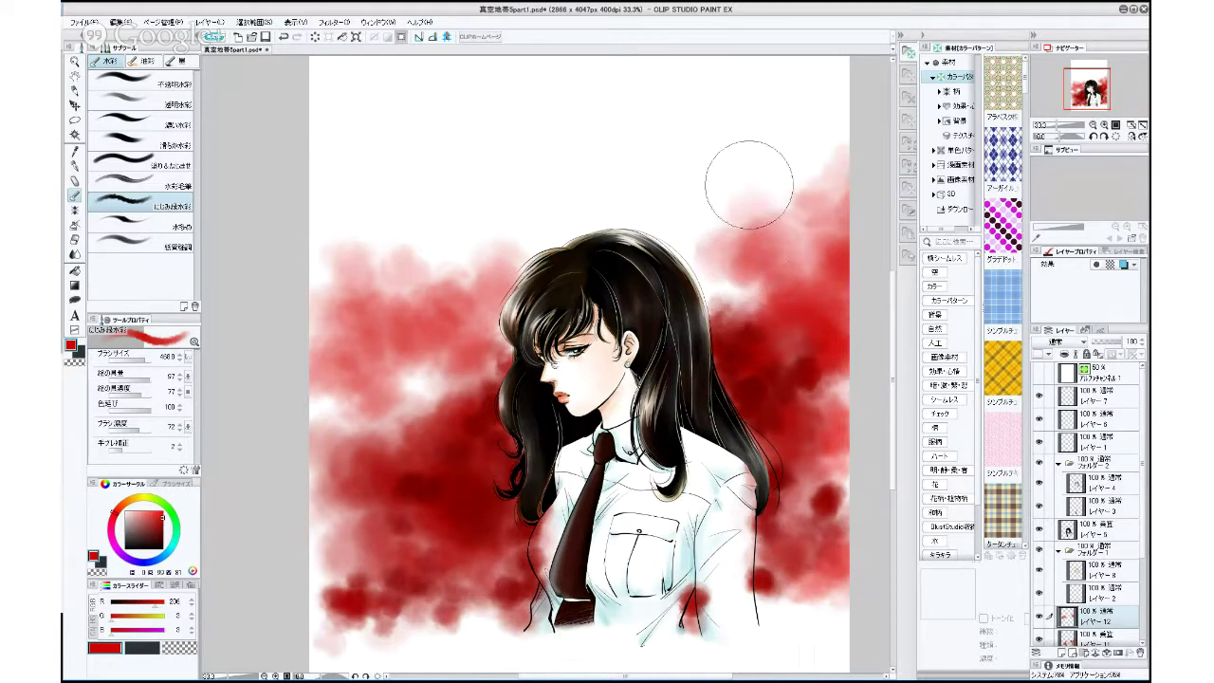
mouse_move(401, 211)
mouse_down()
mouse_move(345, 152)
mouse_move(328, 196)
mouse_move(435, 186)
mouse_move(551, 209)
mouse_move(461, 224)
mouse_move(650, 205)
mouse_move(466, 268)
mouse_up()
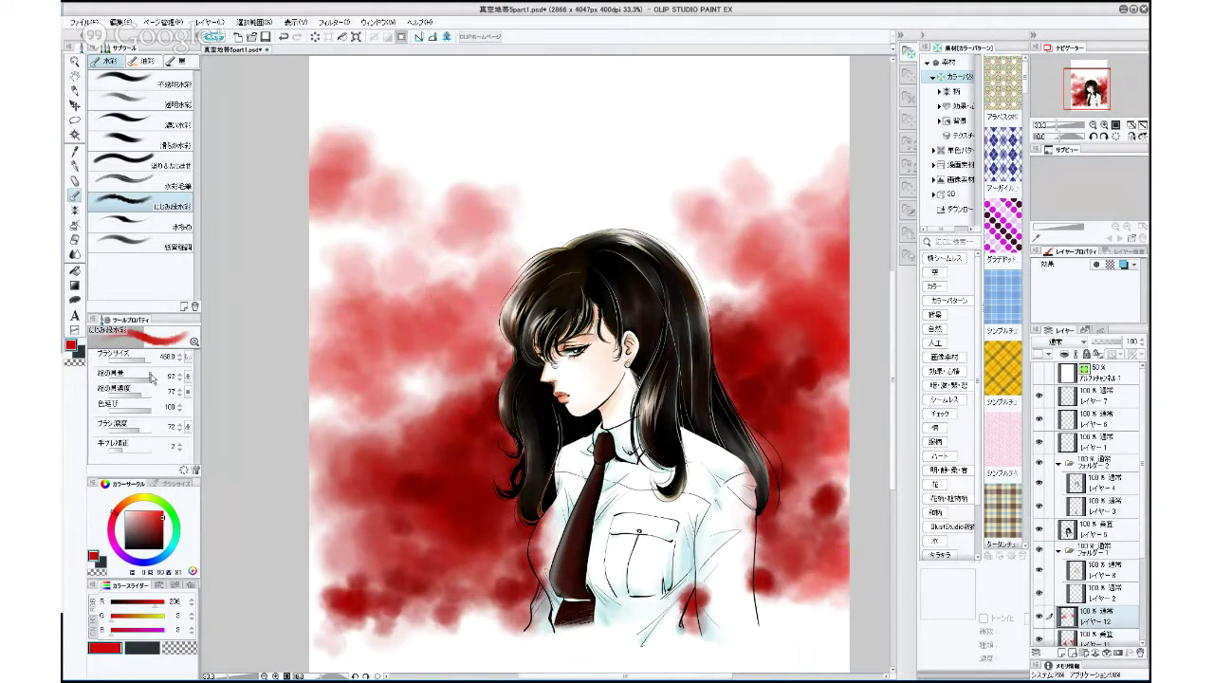
Dab red blots into the upper clouds before the face, then enlarge the brush to 314.9 and add more on both sides of the crown.
drag(431, 218, 392, 214)
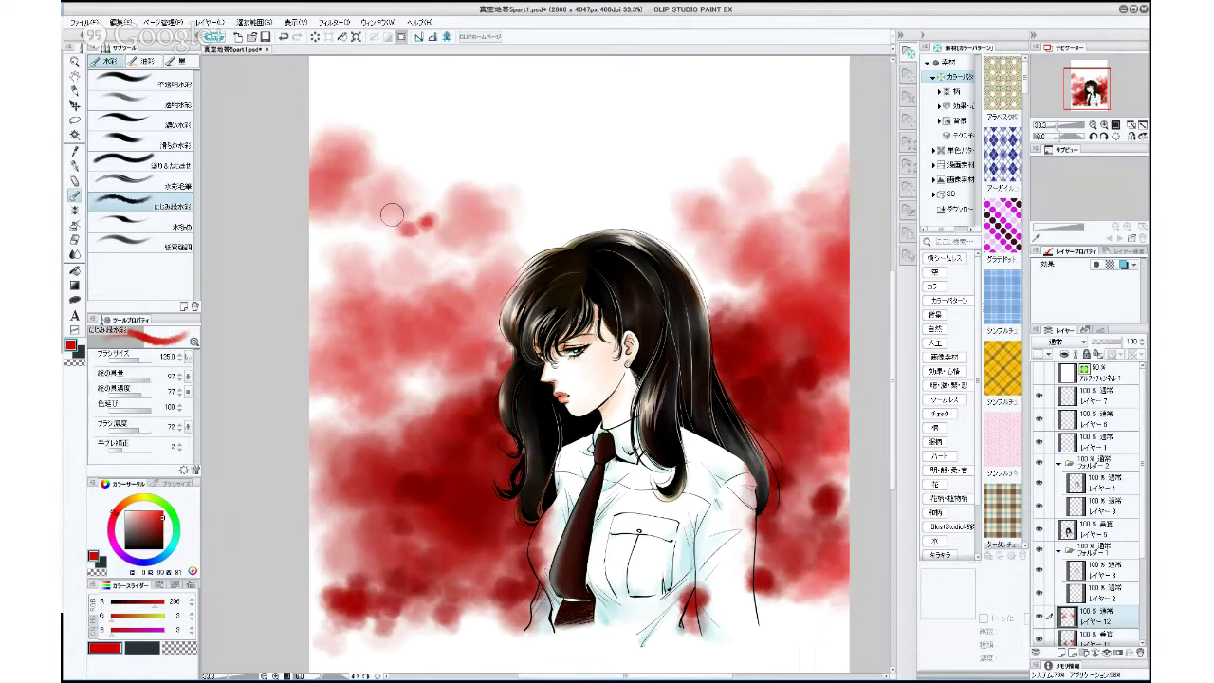
click(140, 358)
mouse_move(468, 220)
mouse_down()
mouse_move(389, 227)
mouse_move(359, 255)
mouse_move(393, 254)
mouse_up()
drag(479, 252, 502, 265)
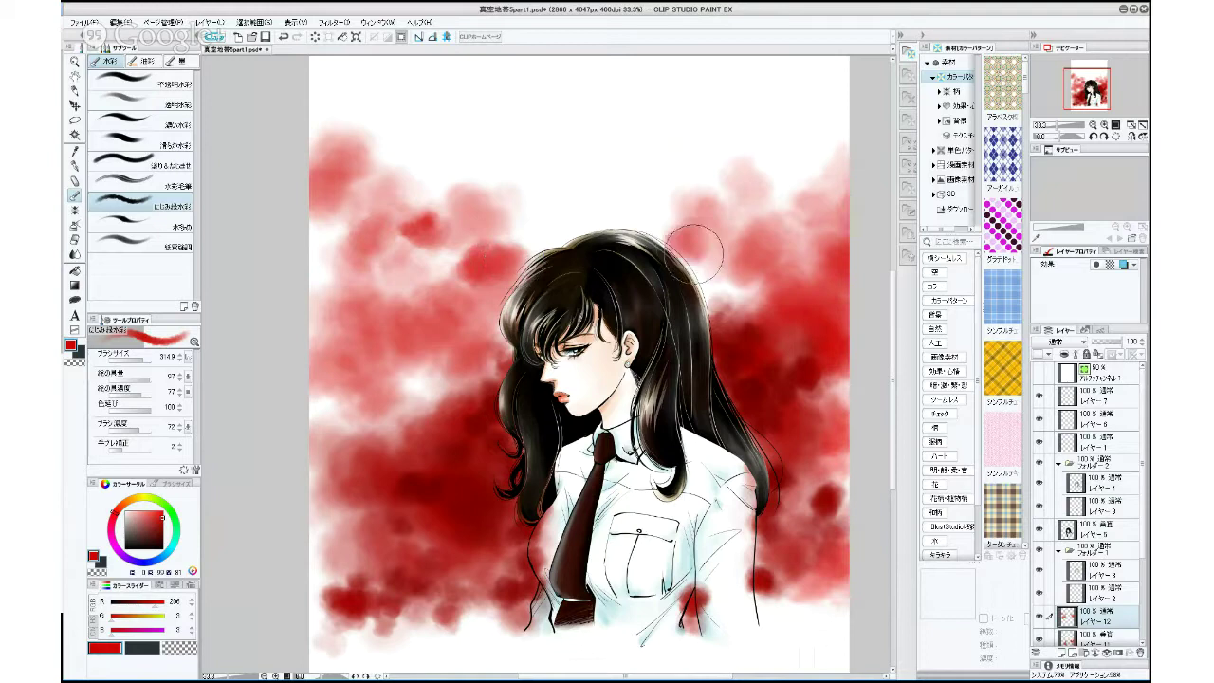
mouse_move(709, 279)
mouse_down()
mouse_move(675, 242)
mouse_move(785, 174)
mouse_up()
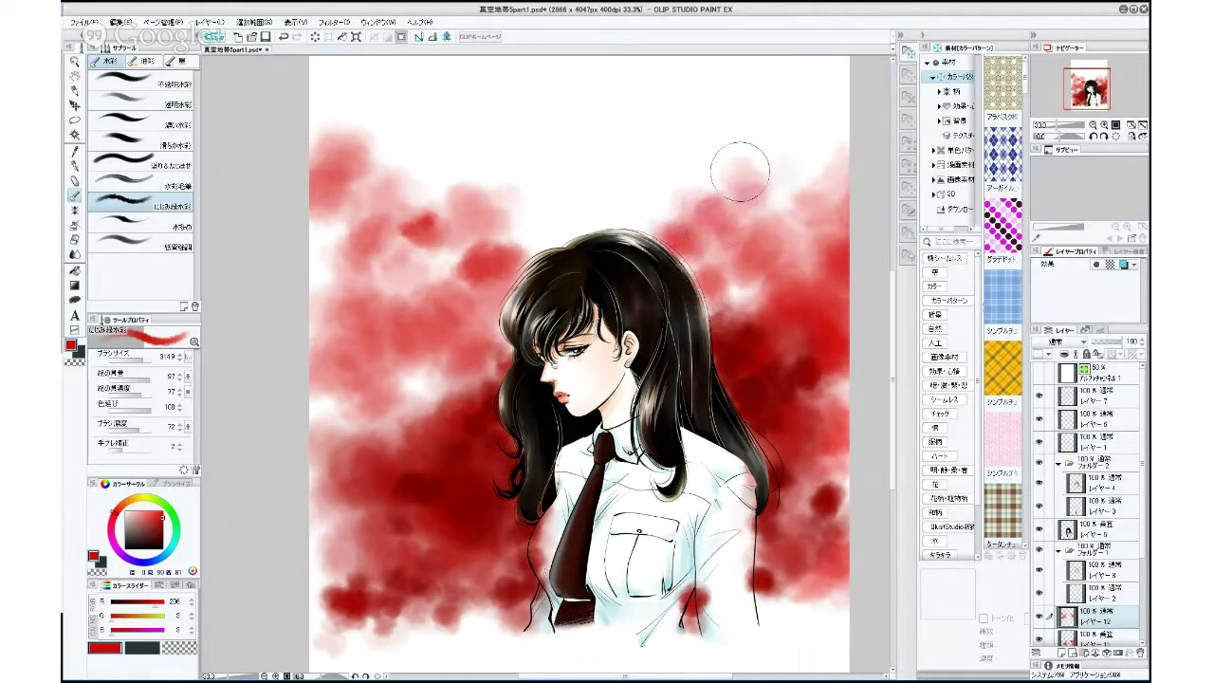
Wash broad red clouds around the head at brush size 609.4, then deepen the clouds in front of the face with a smaller brush.
drag(149, 363, 176, 361)
mouse_move(637, 218)
mouse_down()
mouse_move(772, 209)
mouse_move(835, 115)
mouse_move(575, 190)
mouse_move(327, 299)
mouse_move(313, 342)
mouse_move(264, 401)
mouse_up()
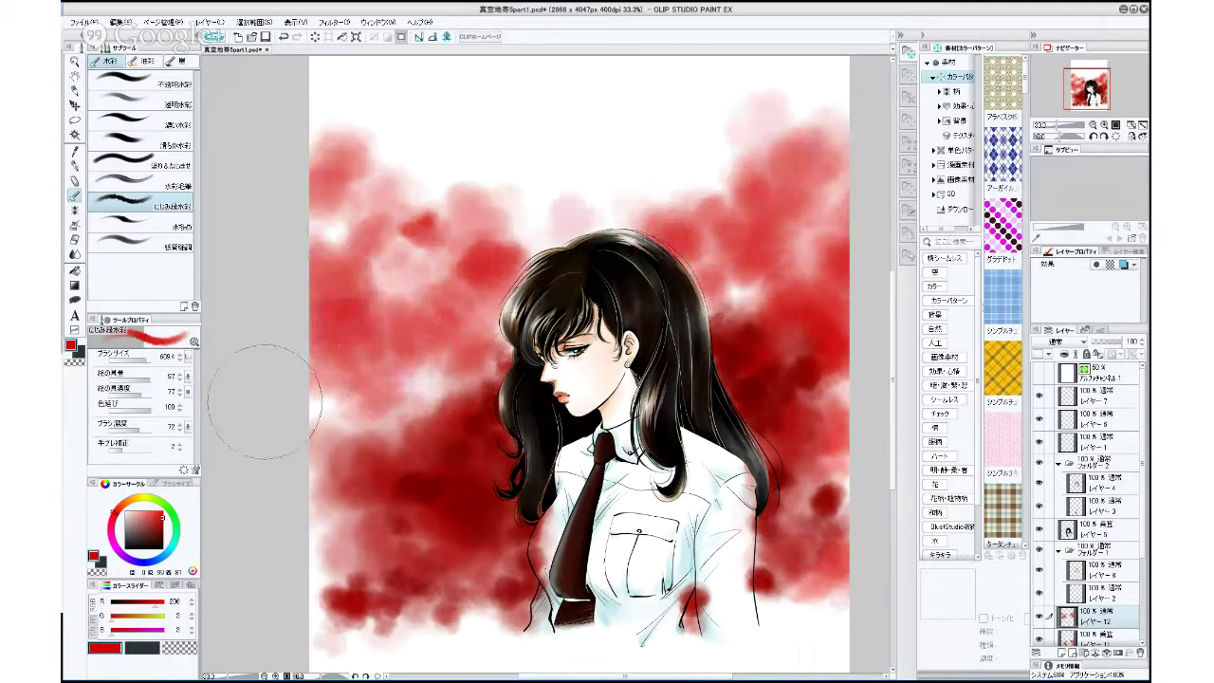
drag(142, 359, 138, 360)
mouse_move(427, 362)
mouse_down()
mouse_move(405, 348)
mouse_move(424, 371)
mouse_move(392, 380)
mouse_move(415, 375)
mouse_up()
click(145, 359)
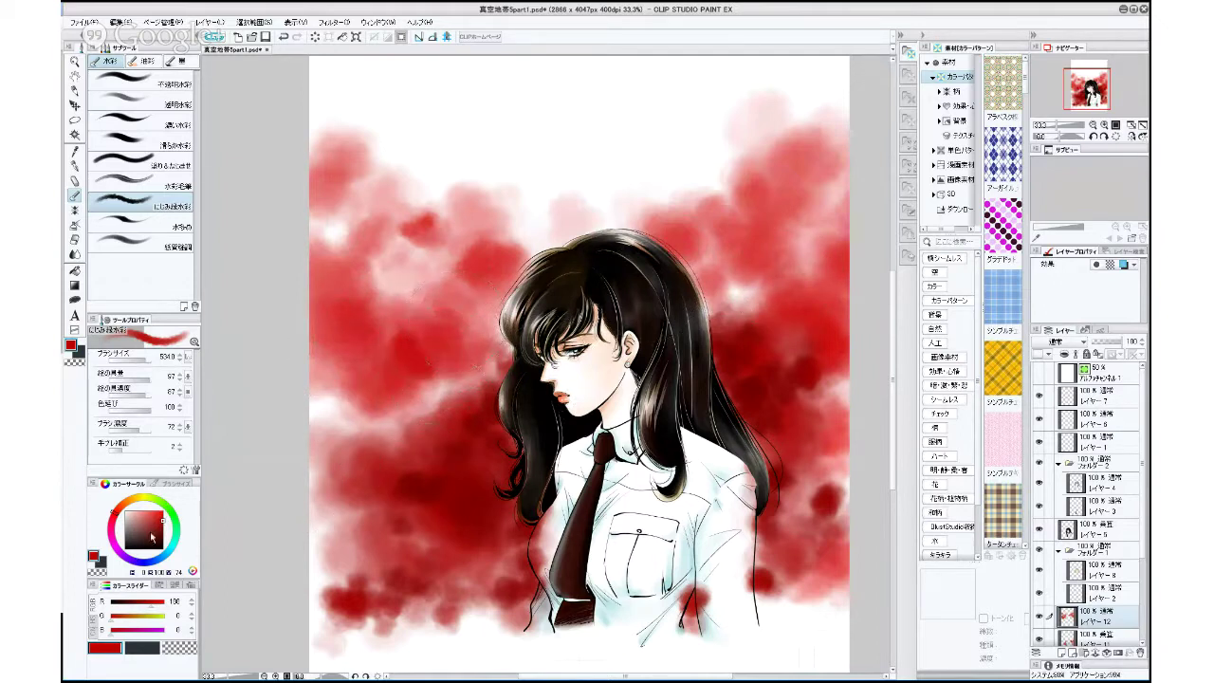
Darken the paint colour to a deep red and shade the clouds on both sides of the head at brush size 359.4.
drag(164, 525, 166, 536)
drag(145, 358, 125, 358)
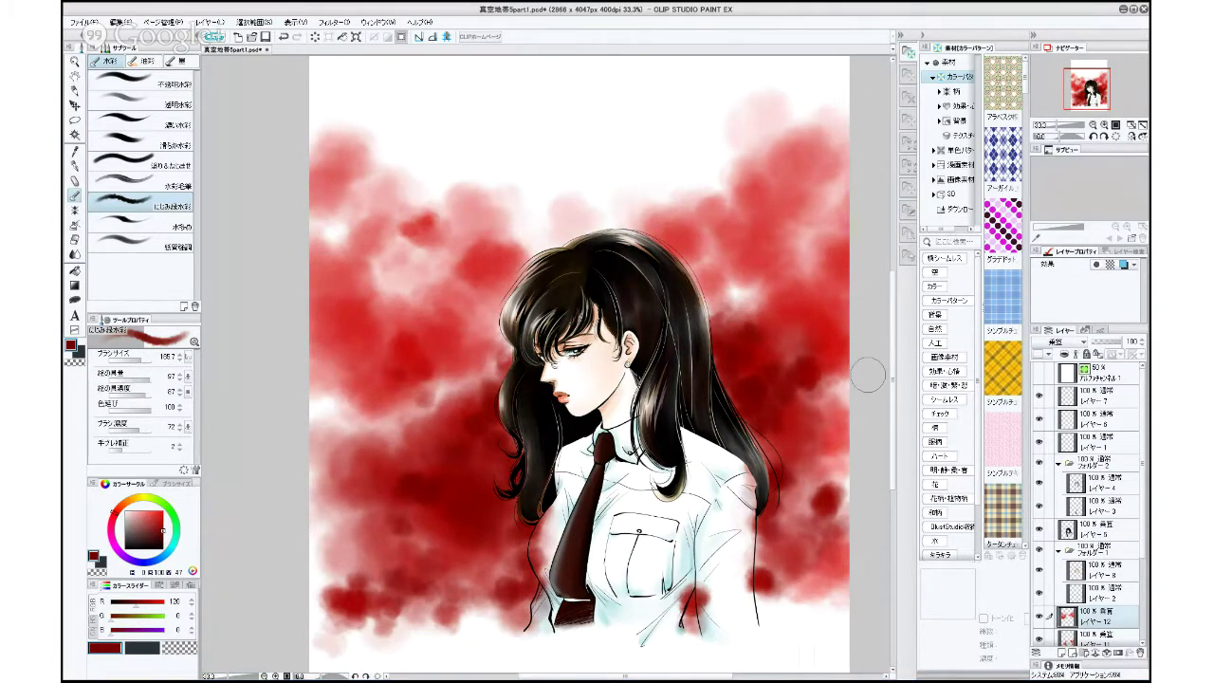
click(143, 360)
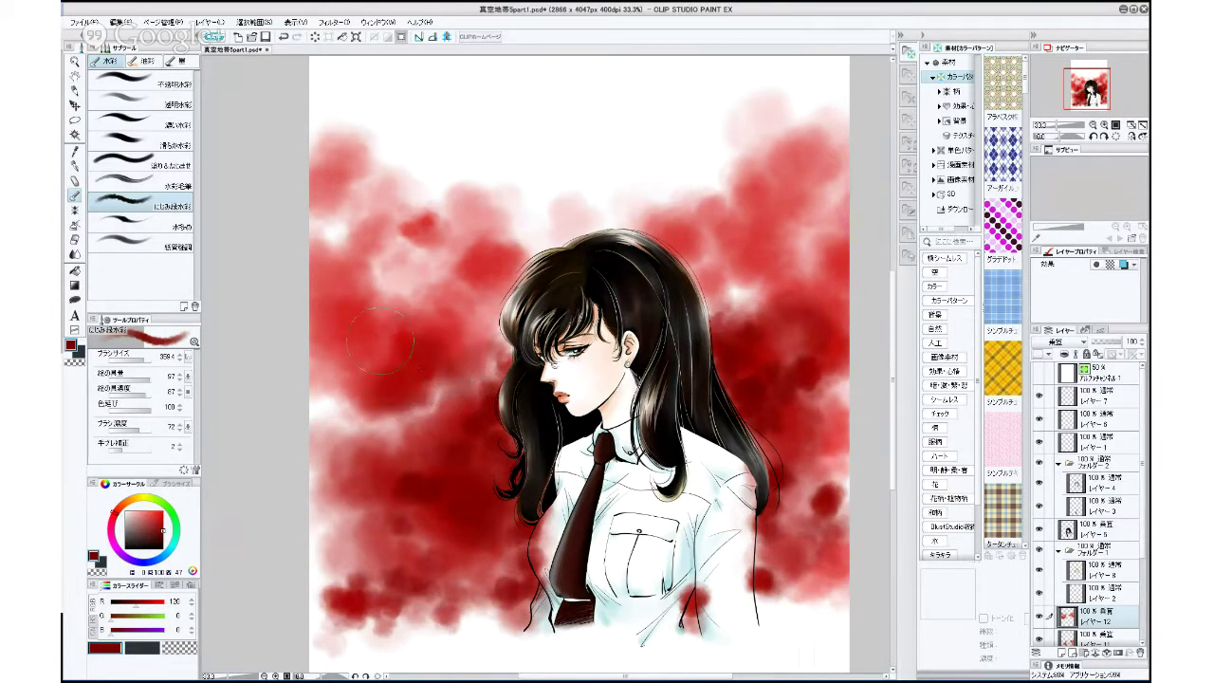
mouse_move(387, 350)
mouse_down()
mouse_move(372, 363)
mouse_move(377, 349)
mouse_up()
drag(484, 351, 472, 372)
mouse_move(740, 297)
mouse_down()
mouse_move(728, 272)
mouse_move(712, 284)
mouse_move(731, 255)
mouse_move(707, 245)
mouse_move(717, 232)
mouse_move(705, 249)
mouse_up()
drag(487, 298, 546, 240)
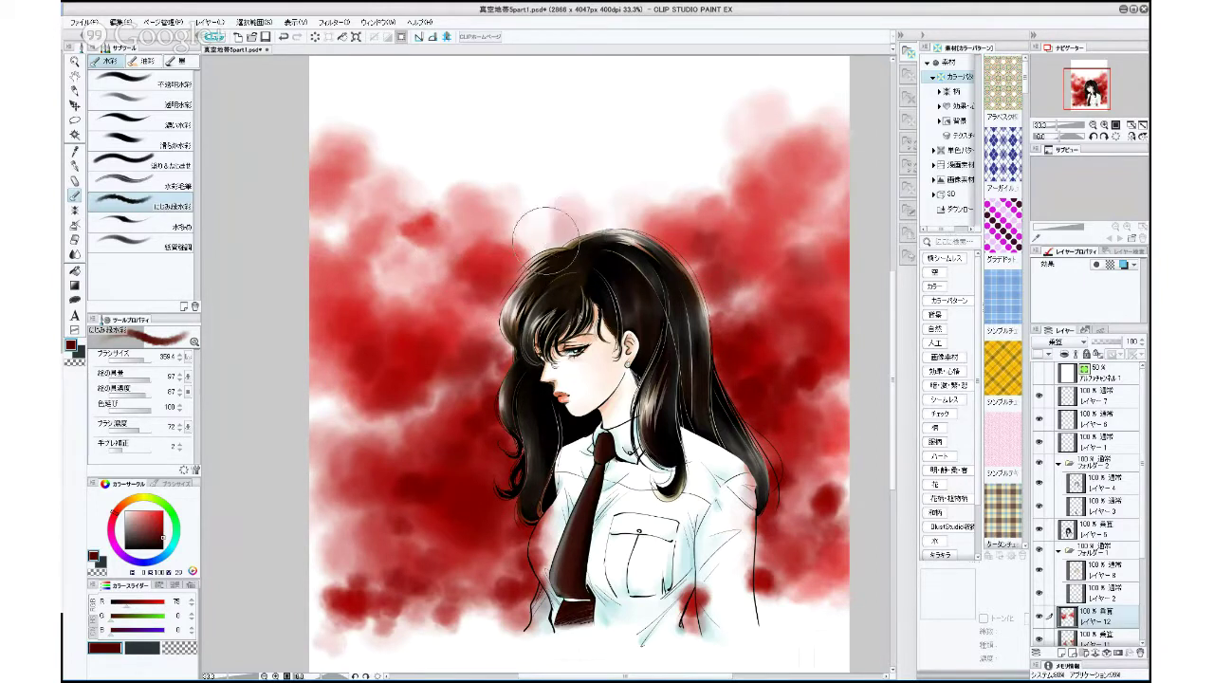
mouse_move(393, 294)
mouse_down()
mouse_move(287, 365)
mouse_move(383, 361)
mouse_move(366, 404)
mouse_up()
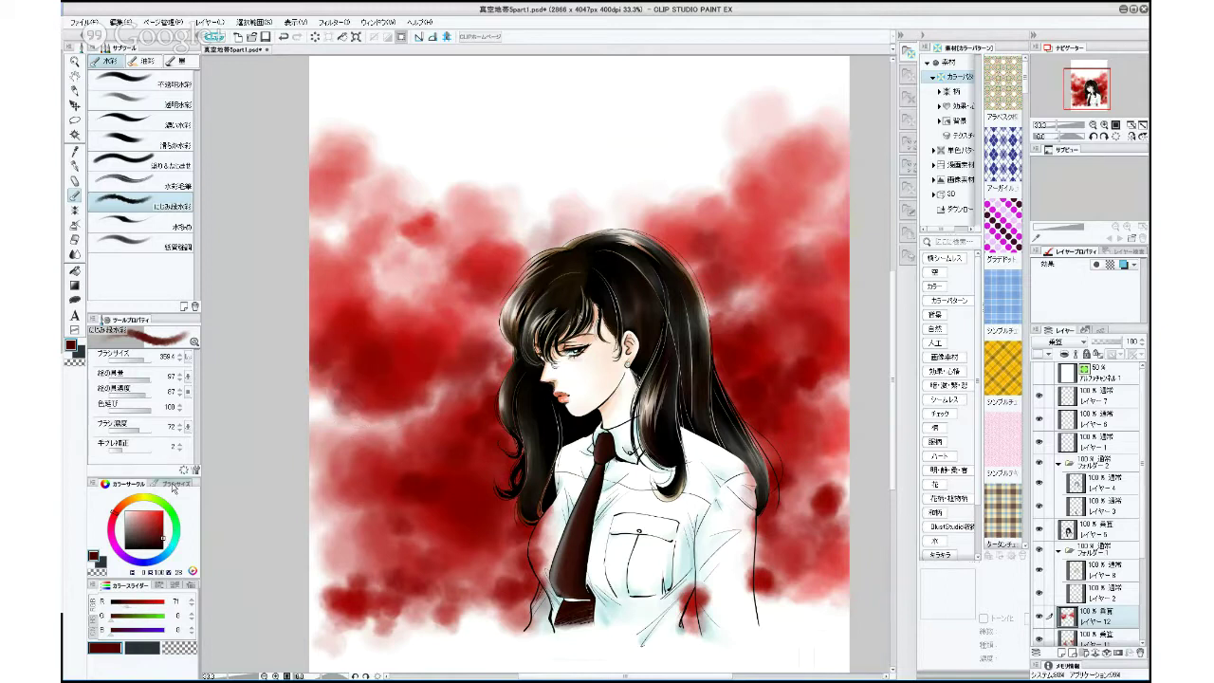
Enlarge the brush to 410.1 and dab blackish-red shadows into the clouds near the canvas edges and along the lower fringe.
click(143, 359)
mouse_move(378, 408)
mouse_down()
mouse_move(356, 434)
mouse_move(340, 429)
mouse_move(365, 459)
mouse_up()
drag(343, 539, 347, 559)
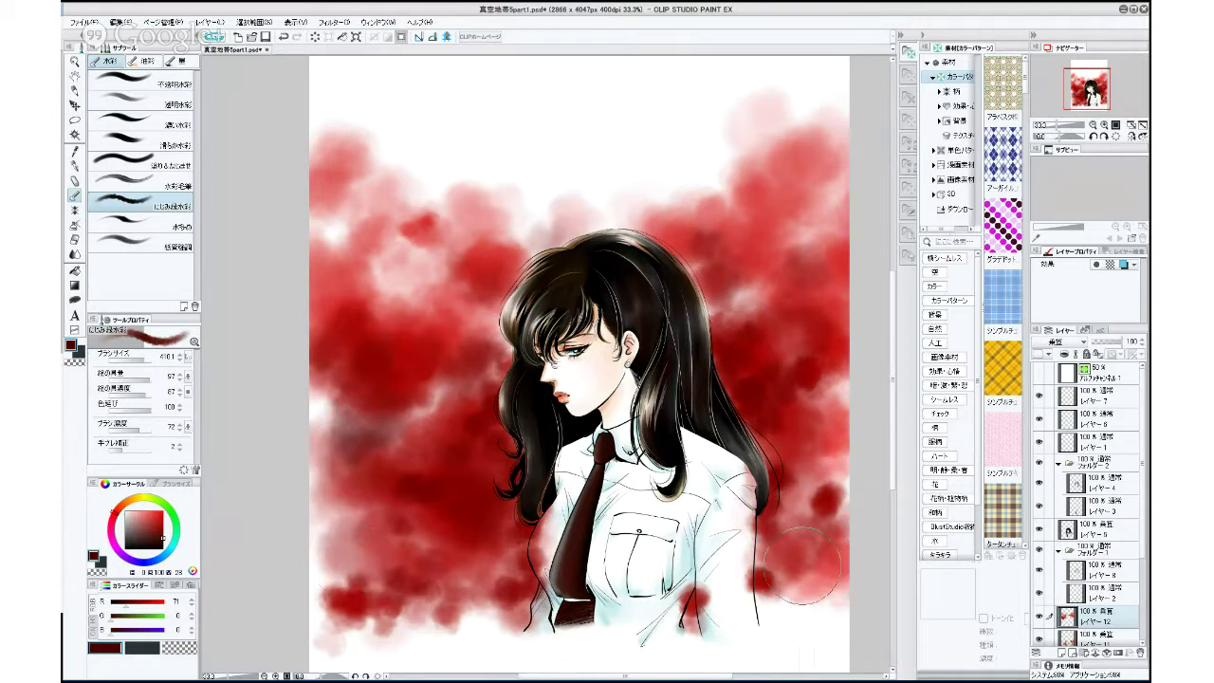
drag(845, 408, 853, 387)
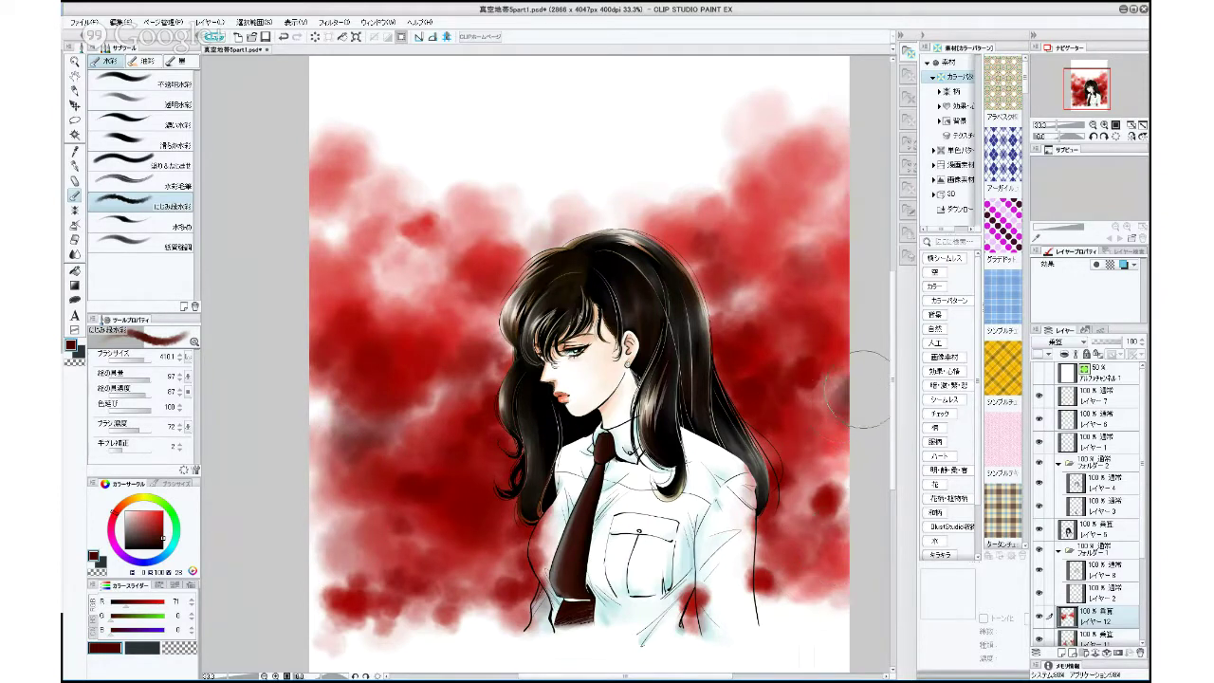
drag(851, 152, 860, 162)
click(350, 629)
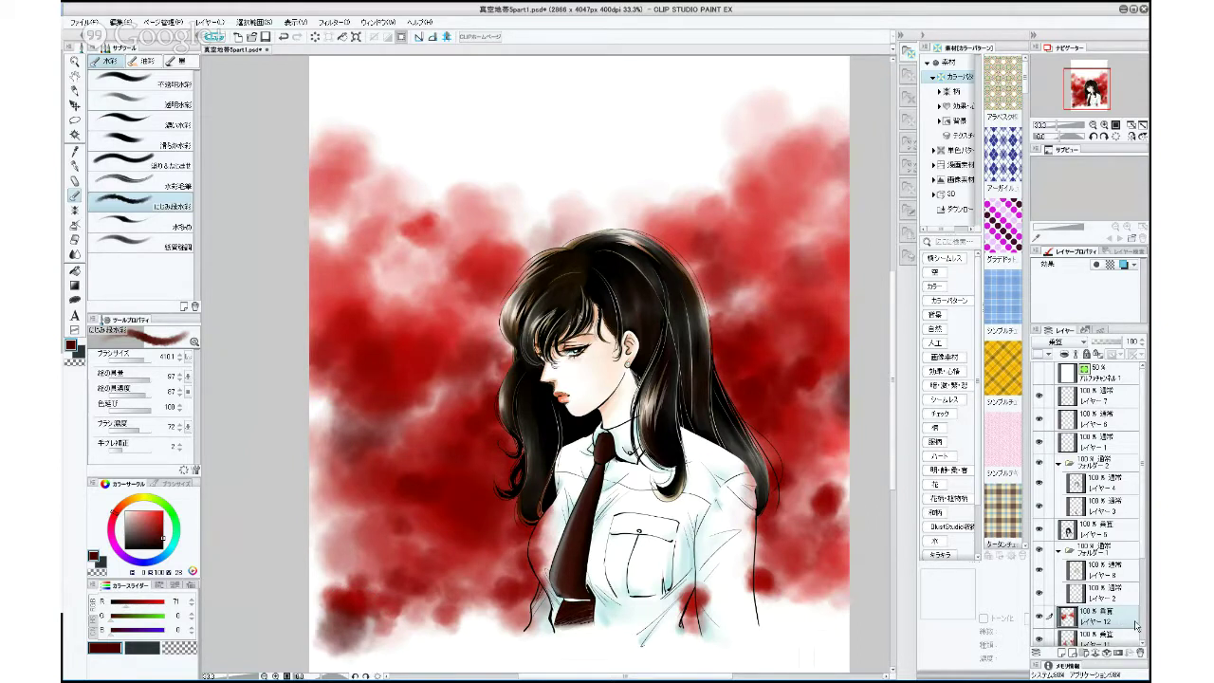
Select the three red cloud layers, レイヤー 10, レイヤー 11 and レイヤー 12, and merge them into one layer.
scroll(1143, 628, down, 4)
click(1049, 519)
click(1050, 542)
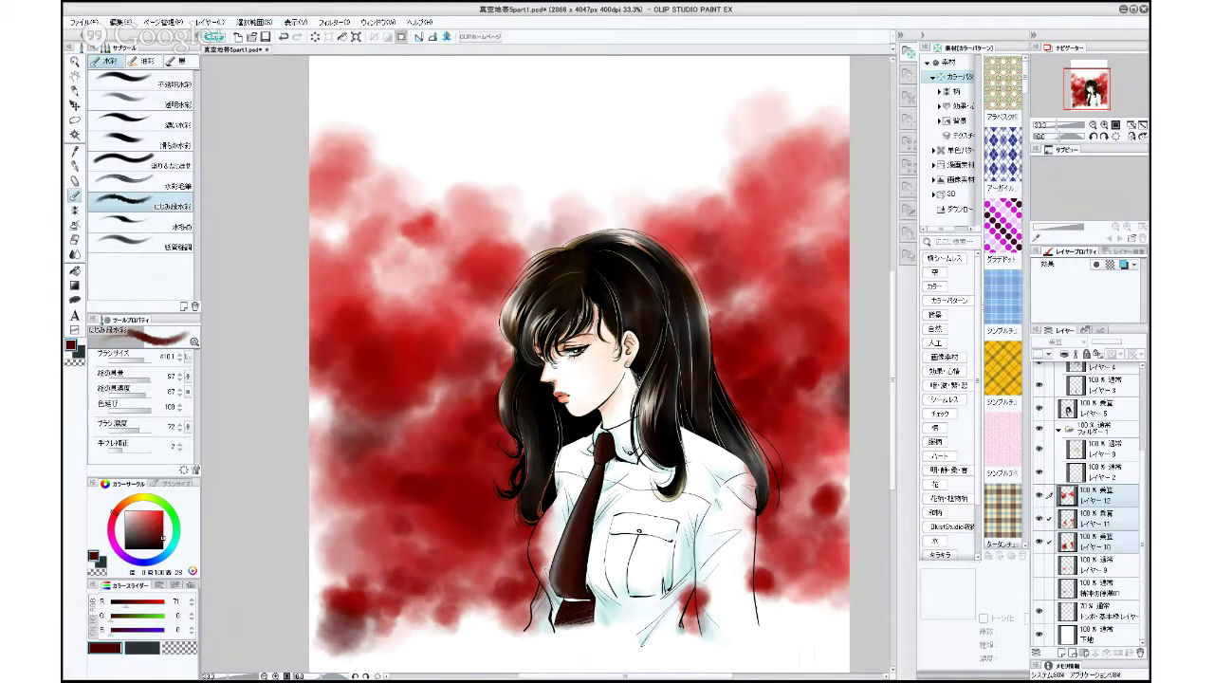
key(shift+alt+e)
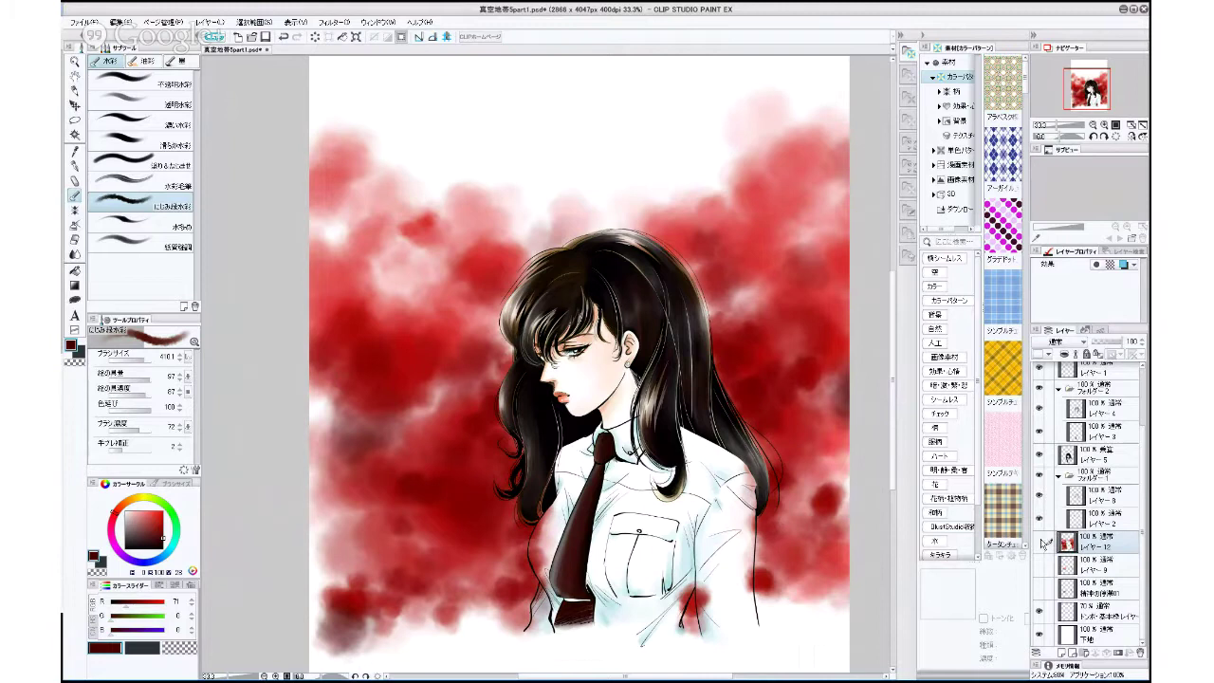
Show the grey cloud layer and move it above the merged red cloud layer, keeping both layers visible.
click(1039, 541)
click(1041, 589)
drag(1071, 590, 1067, 536)
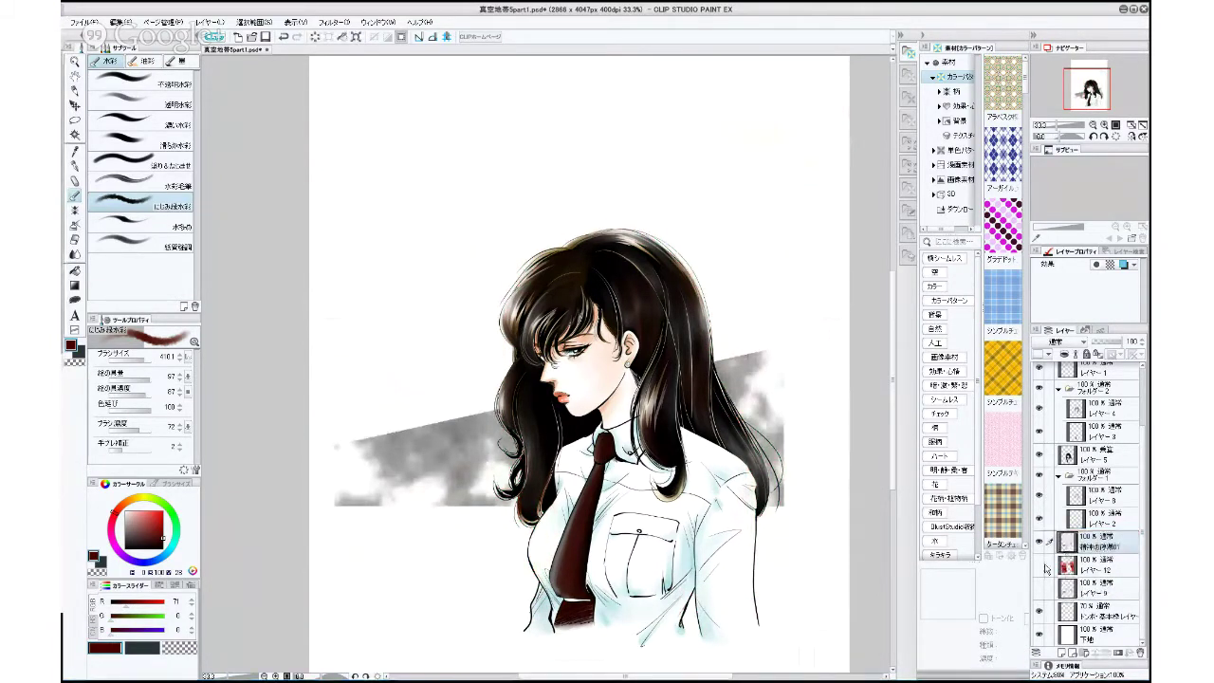
click(1039, 566)
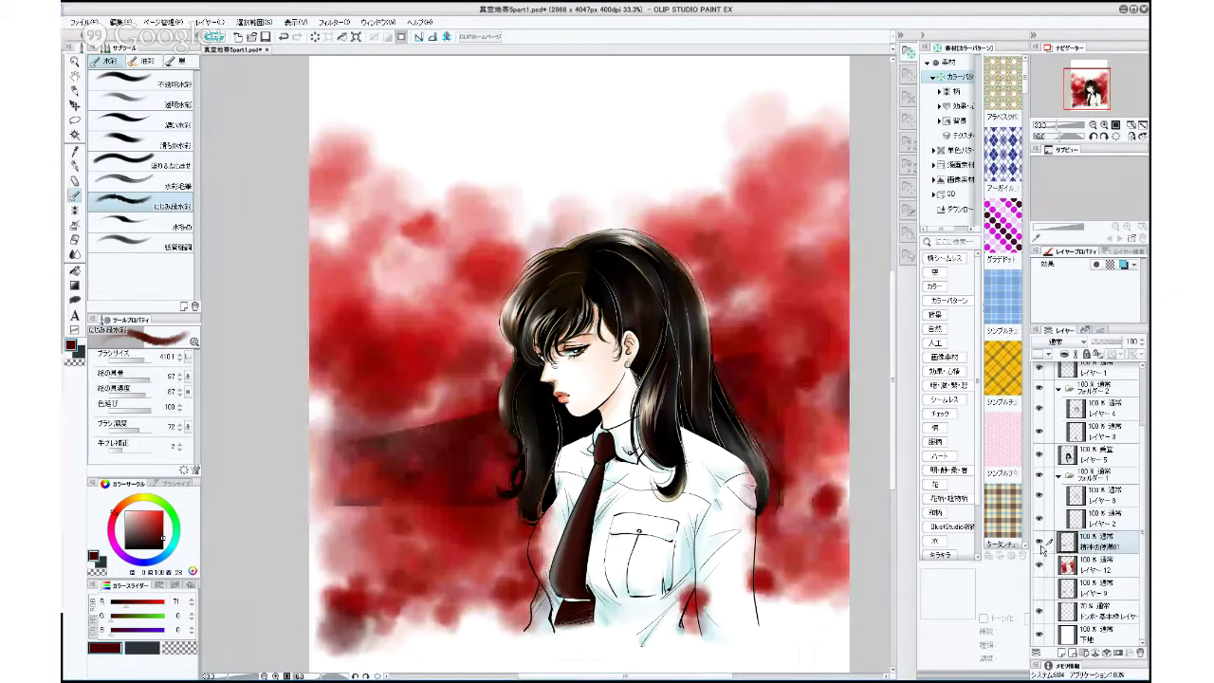
Turn on the layer colour effect for the grey cloud layer and set its layer colour to white.
click(1124, 265)
click(1114, 276)
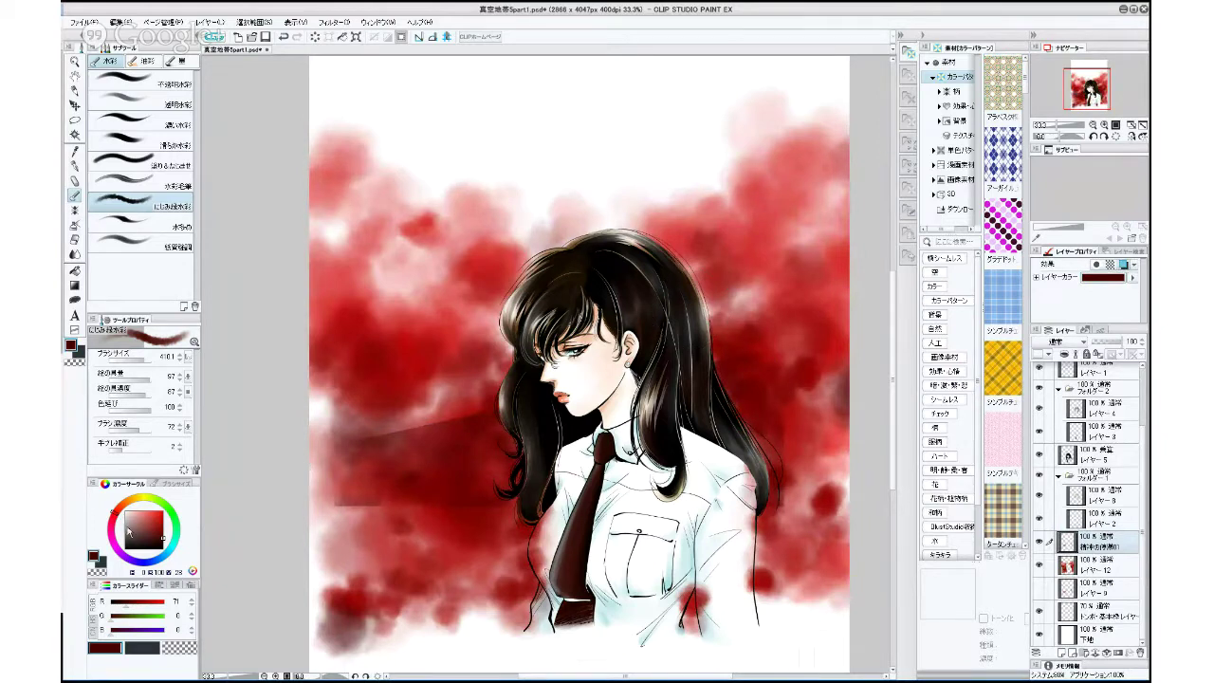
click(126, 512)
click(1109, 276)
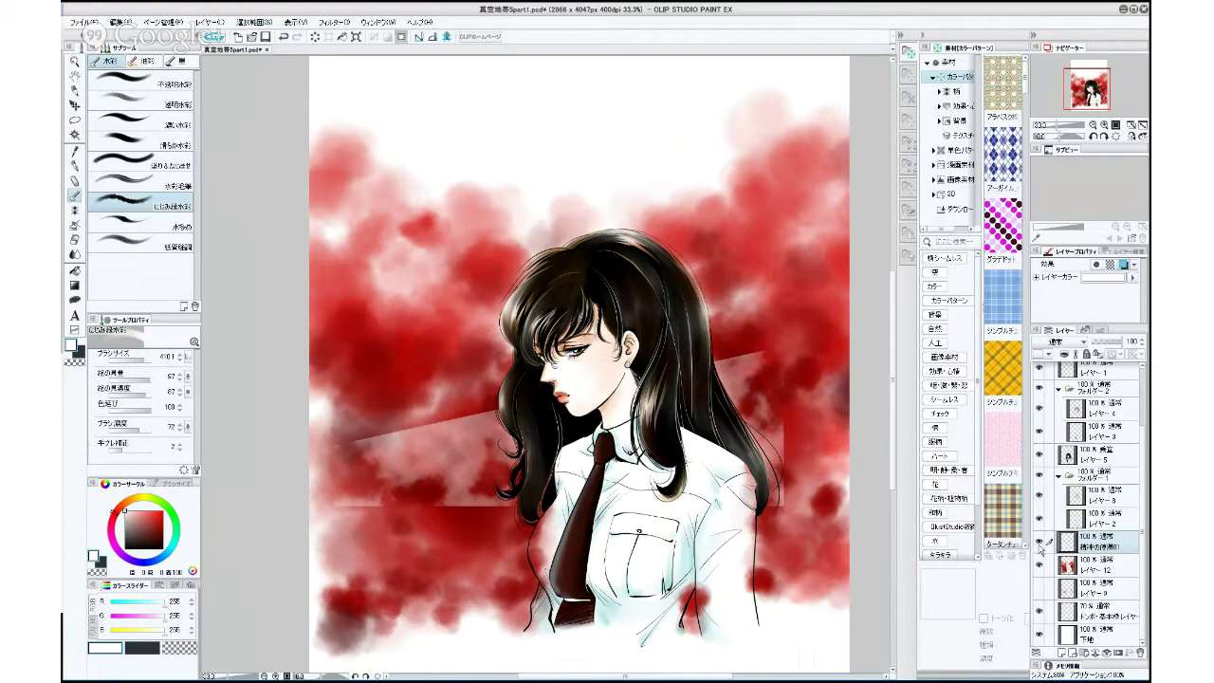
Hide the merged red cloud layer レイヤー 12 and フォルダー 1 with the skin and shirt colours.
click(1090, 570)
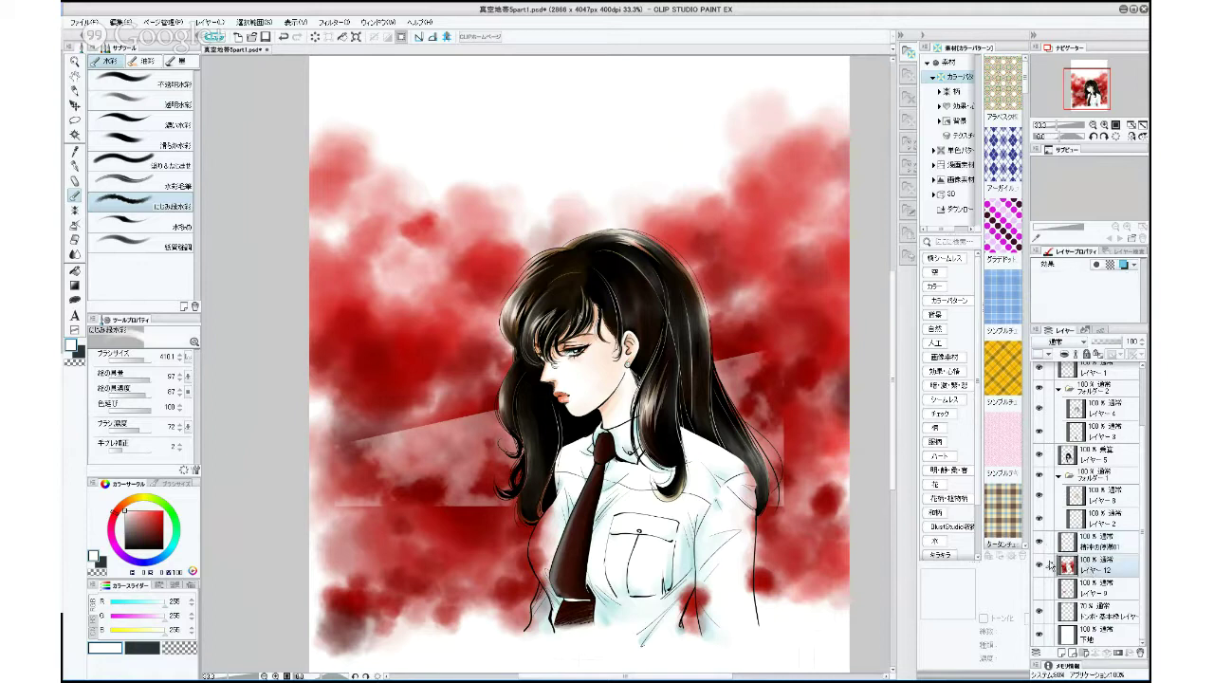
click(1040, 565)
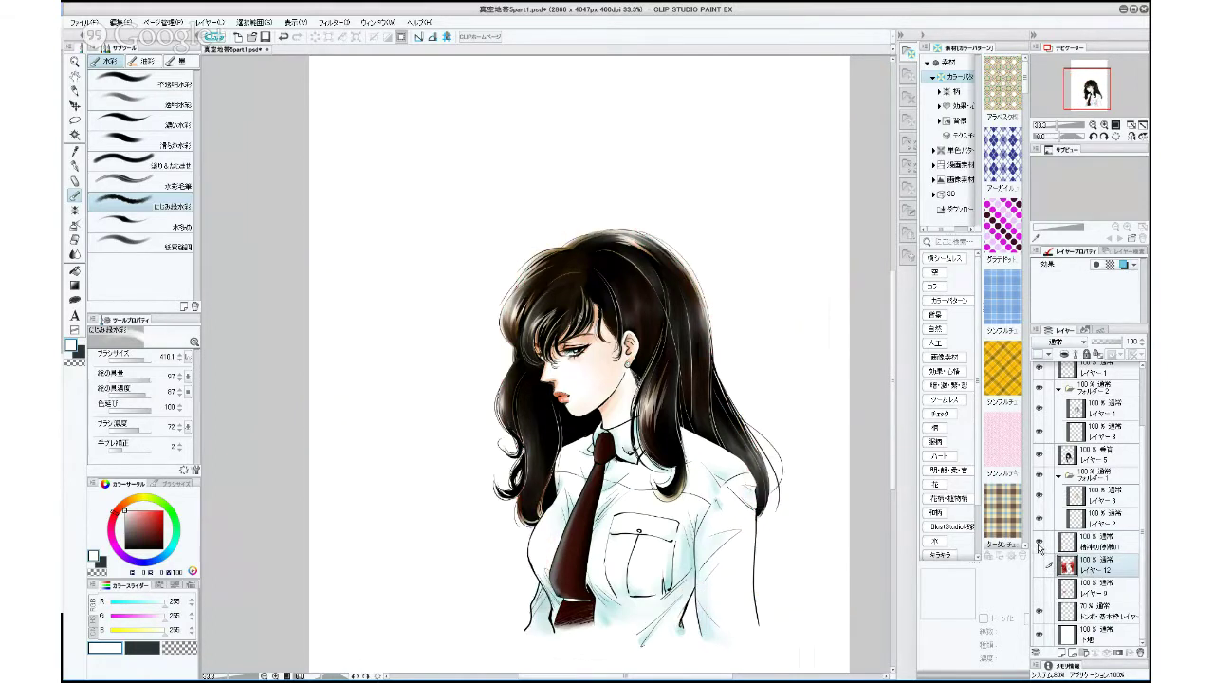
click(1039, 475)
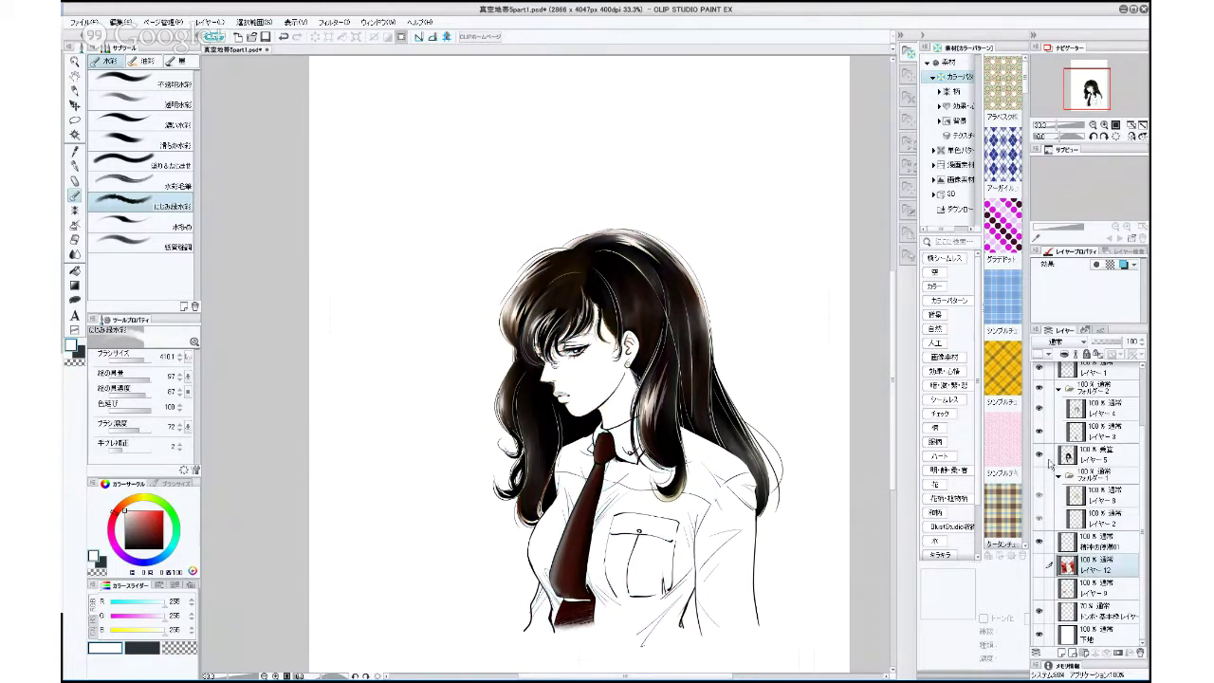
On the トンボ・基本枠 layer, draw a thin black Gペン line closing the open lower edge of the figure.
click(75, 134)
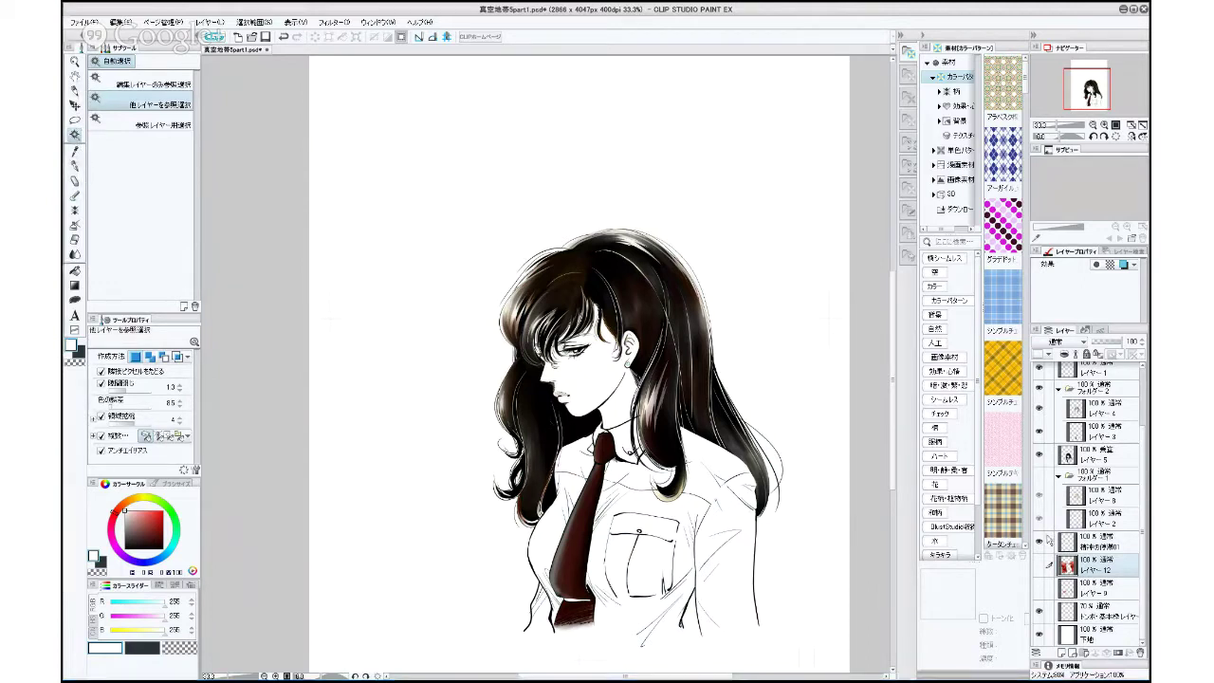
click(76, 197)
click(75, 167)
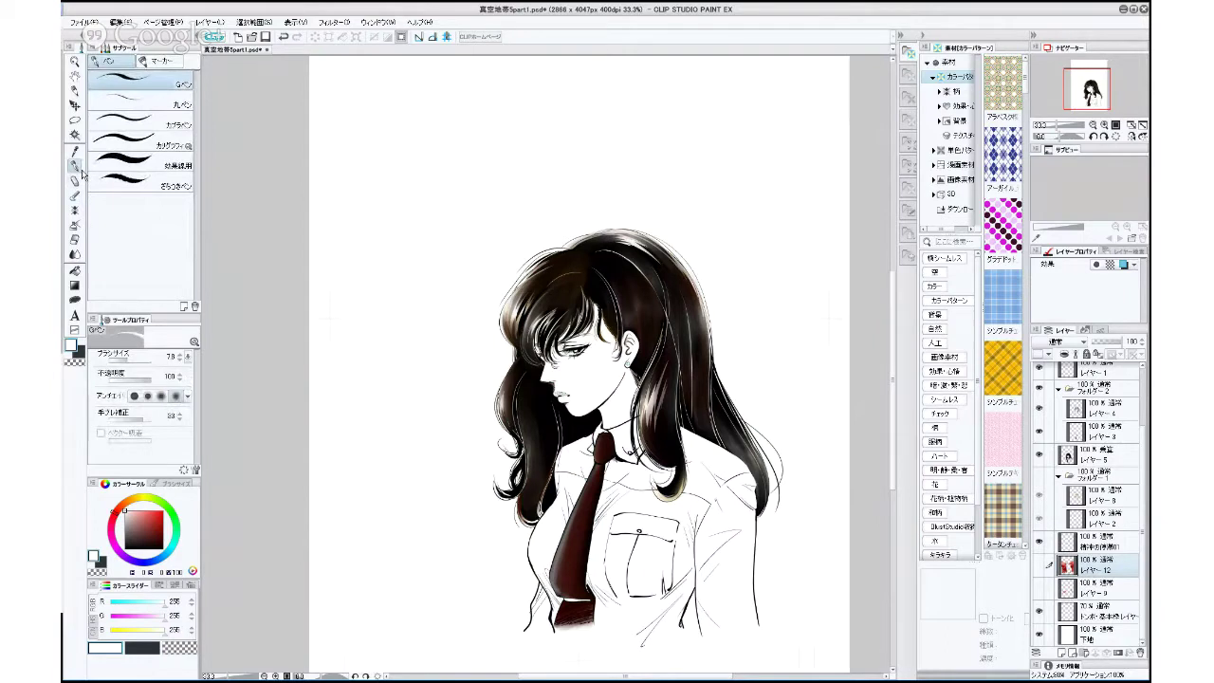
click(1091, 612)
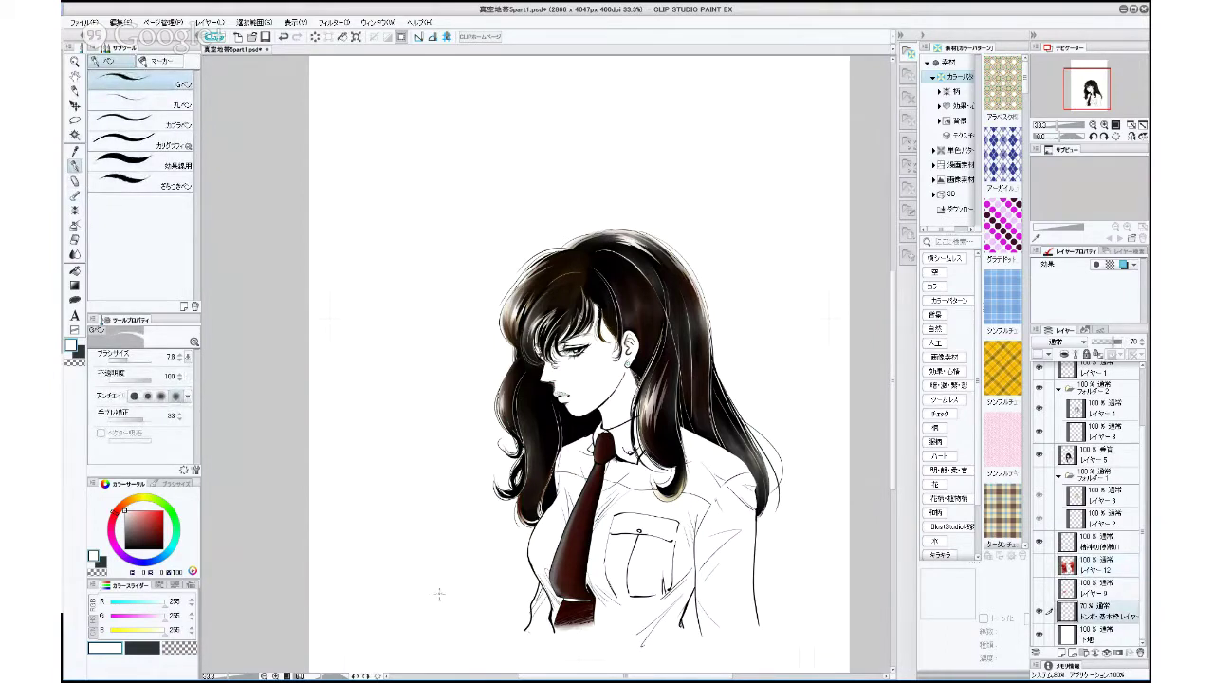
click(126, 550)
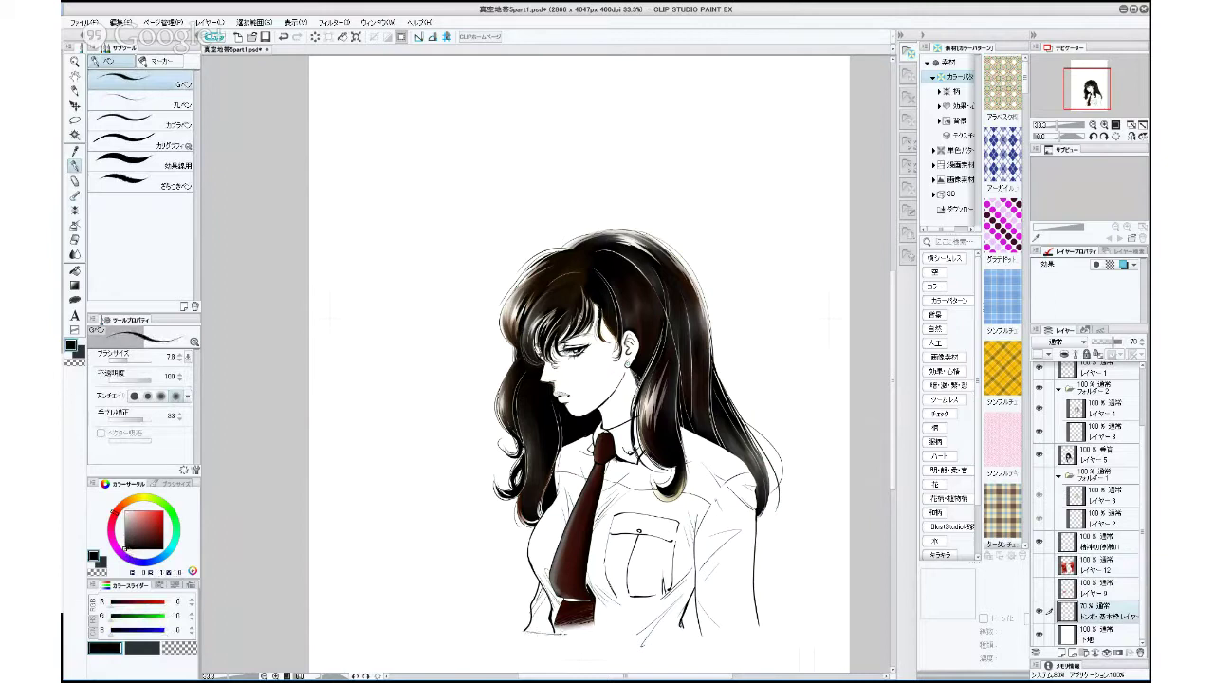
drag(603, 637, 763, 616)
Auto-select the figure's shirt area with other layers as reference, clear the red clouds inside it on レイヤー 12, and deselect.
click(76, 135)
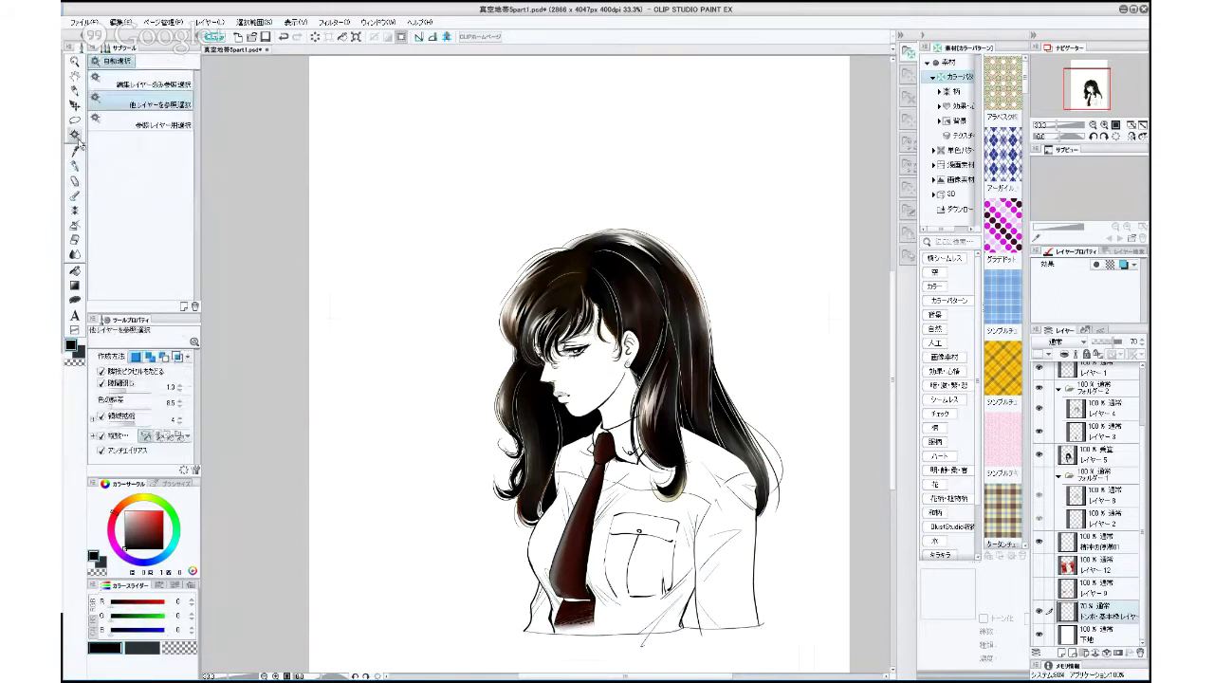
click(537, 623)
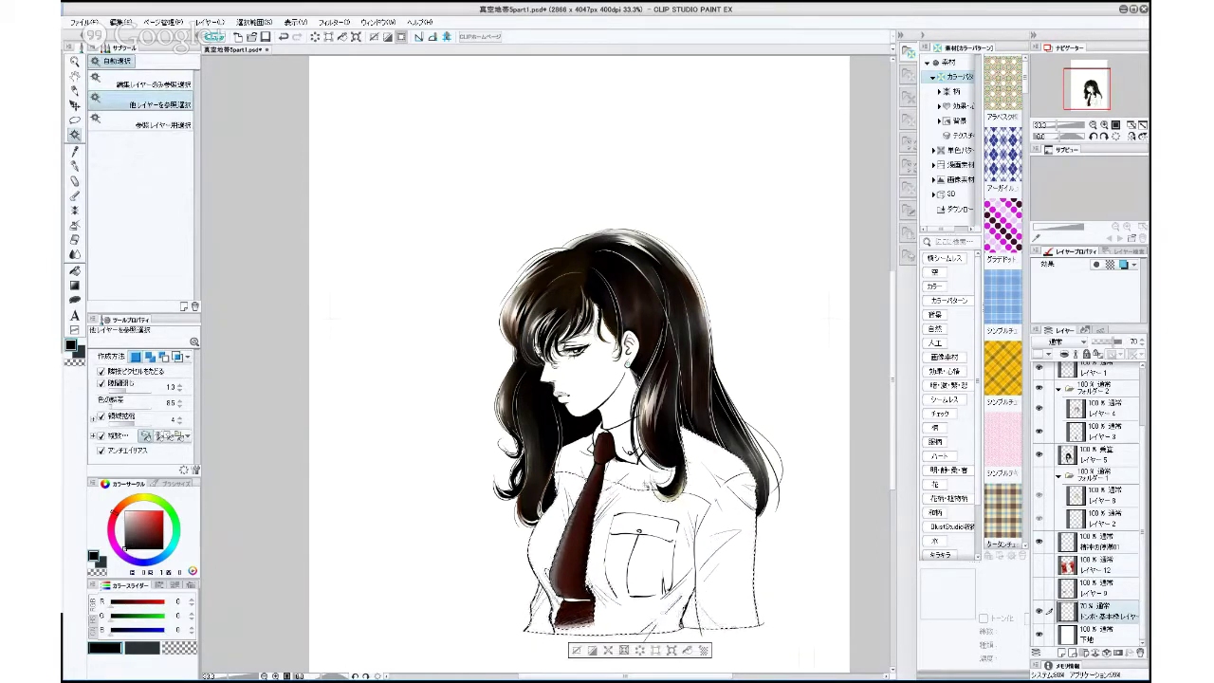
click(1039, 566)
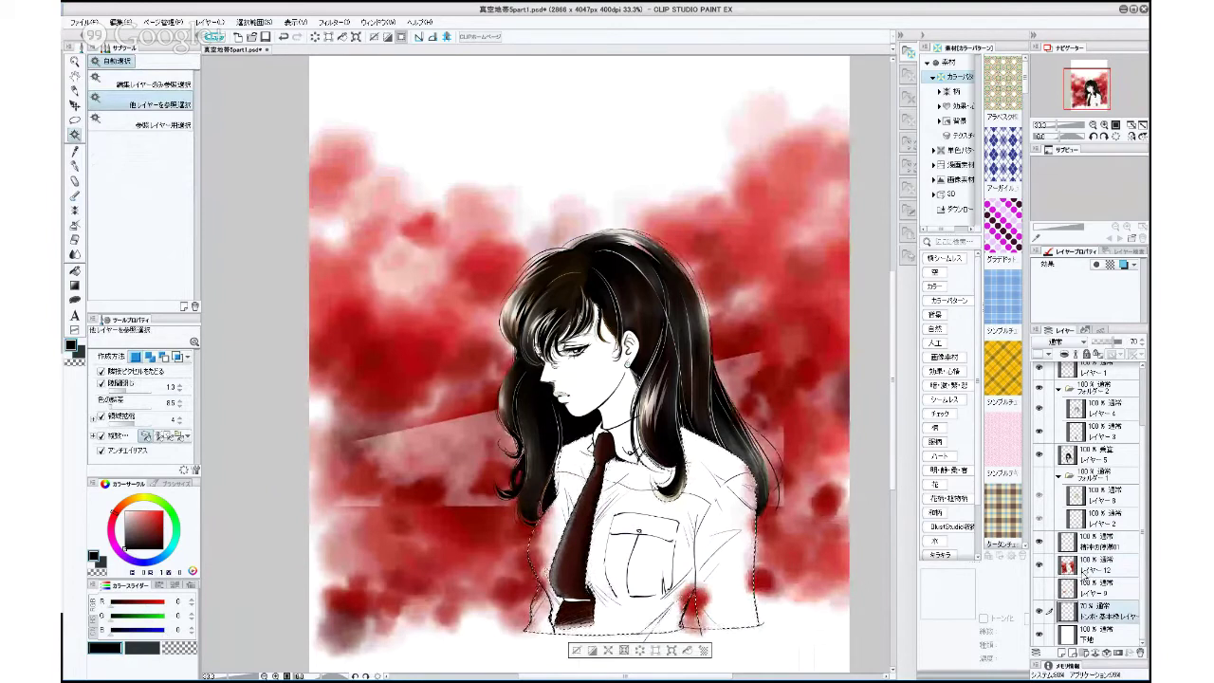
click(1081, 569)
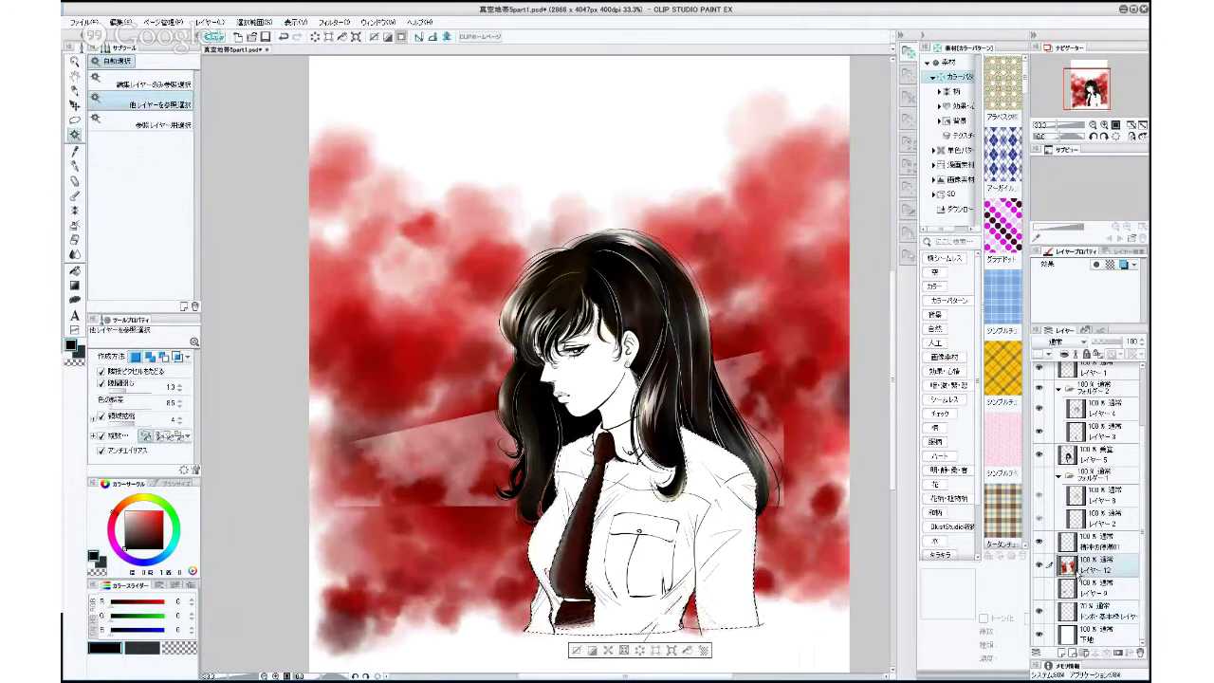
key(ctrl+d)
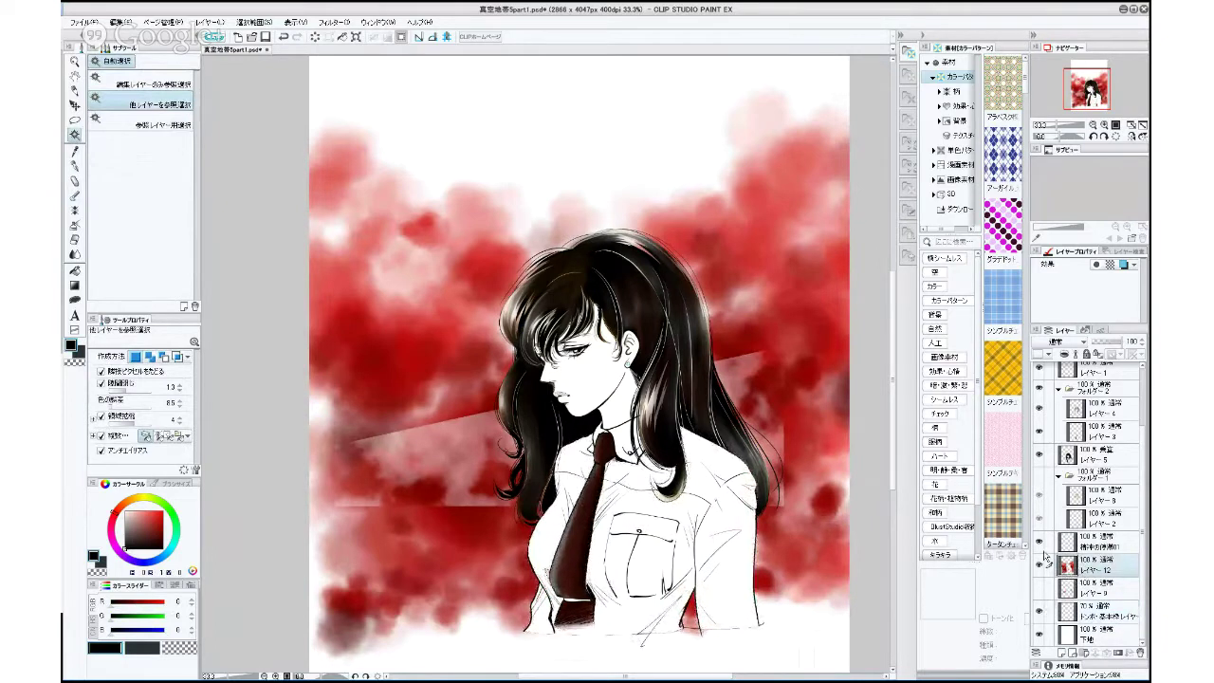
Set the hard eraser to size 38.1 and erase the red clouds showing through the hair locks beside the face.
click(76, 242)
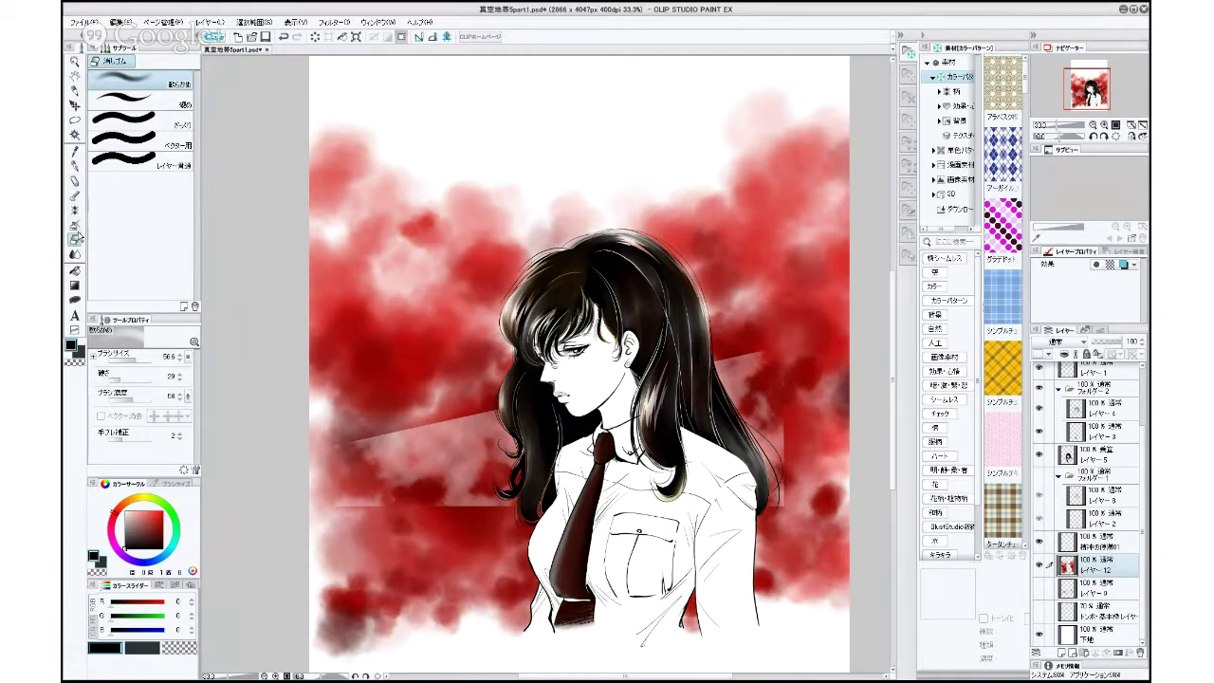
click(135, 104)
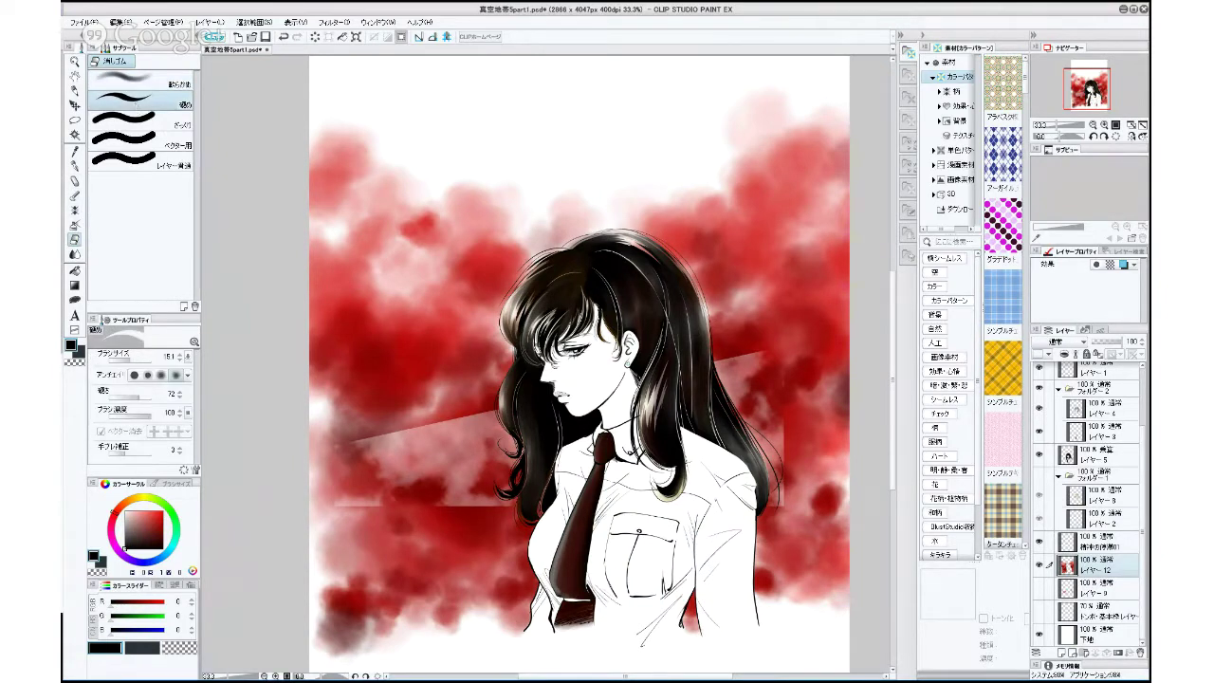
drag(125, 357, 133, 358)
scroll(532, 386, up, 1)
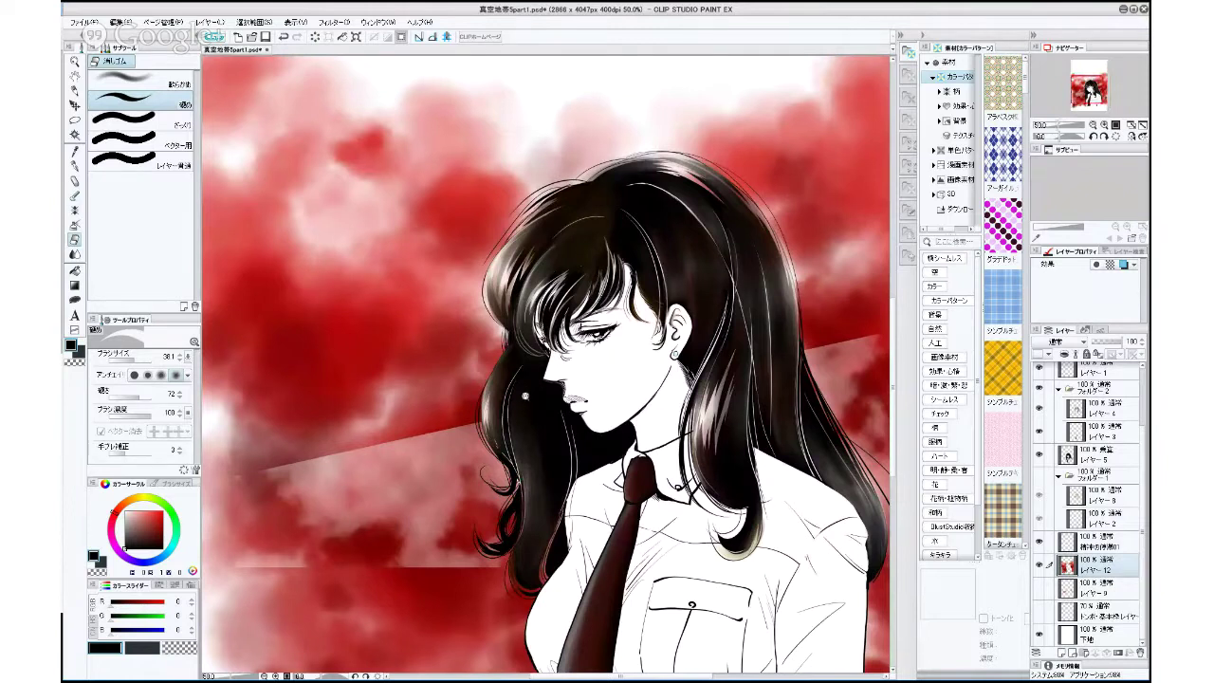
scroll(524, 396, up, 1)
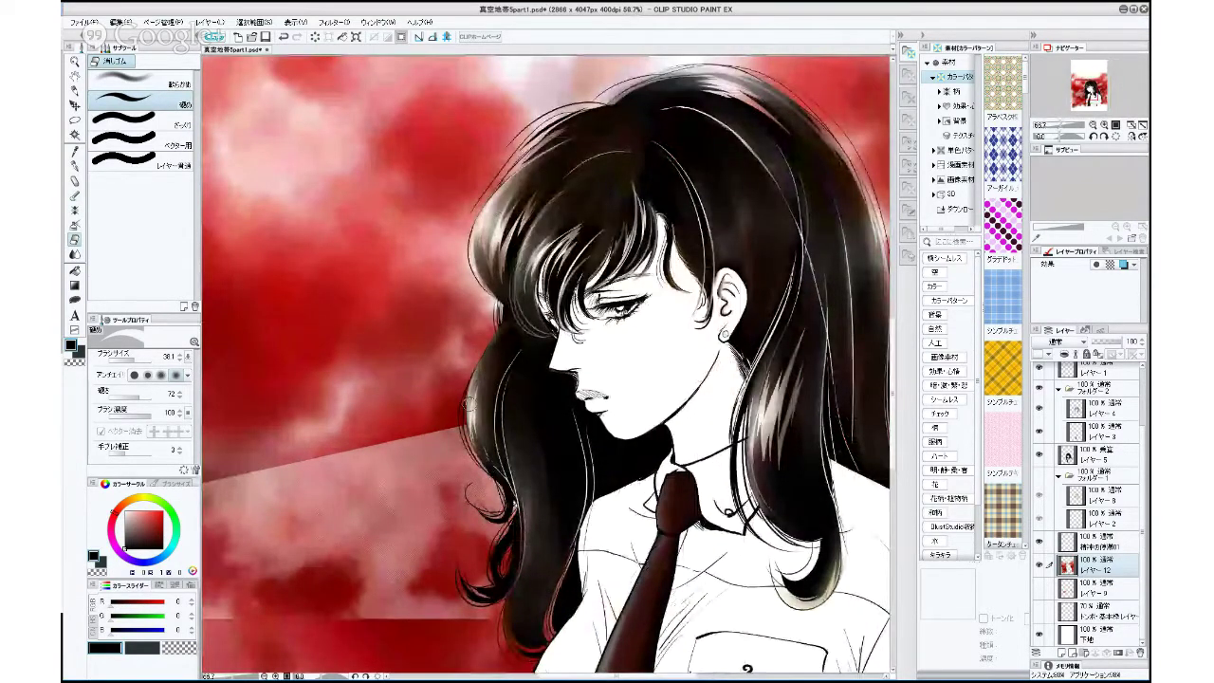
drag(468, 404, 487, 455)
drag(470, 410, 480, 473)
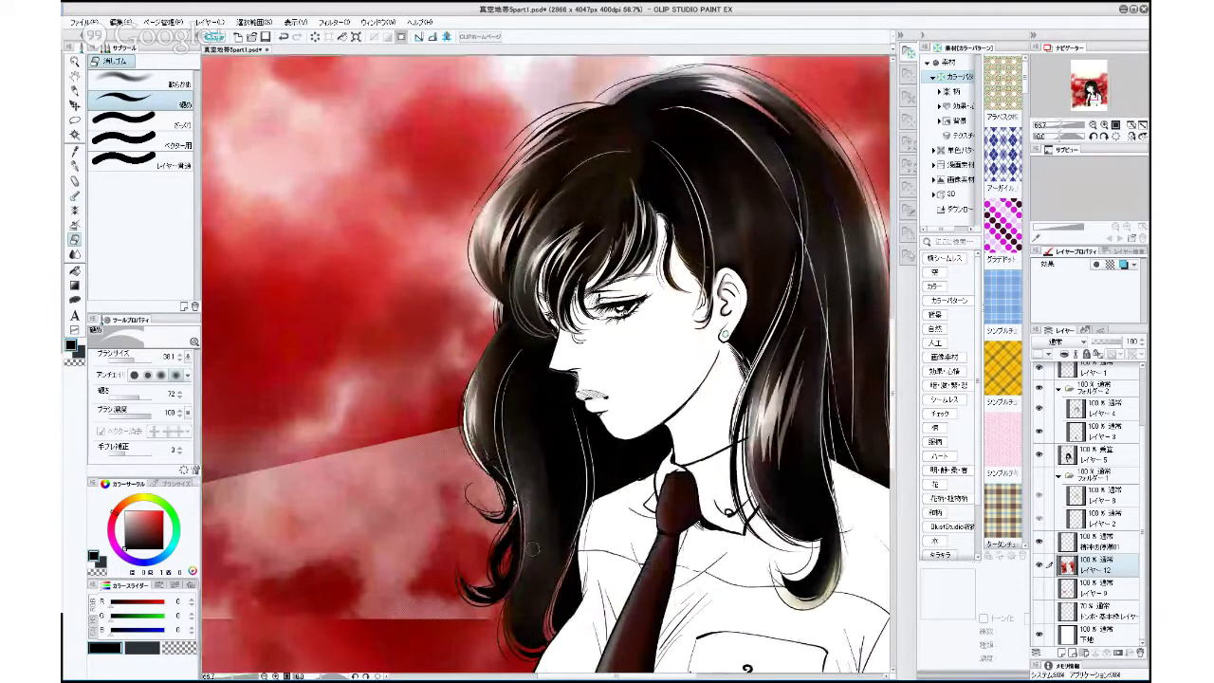
drag(572, 549, 546, 637)
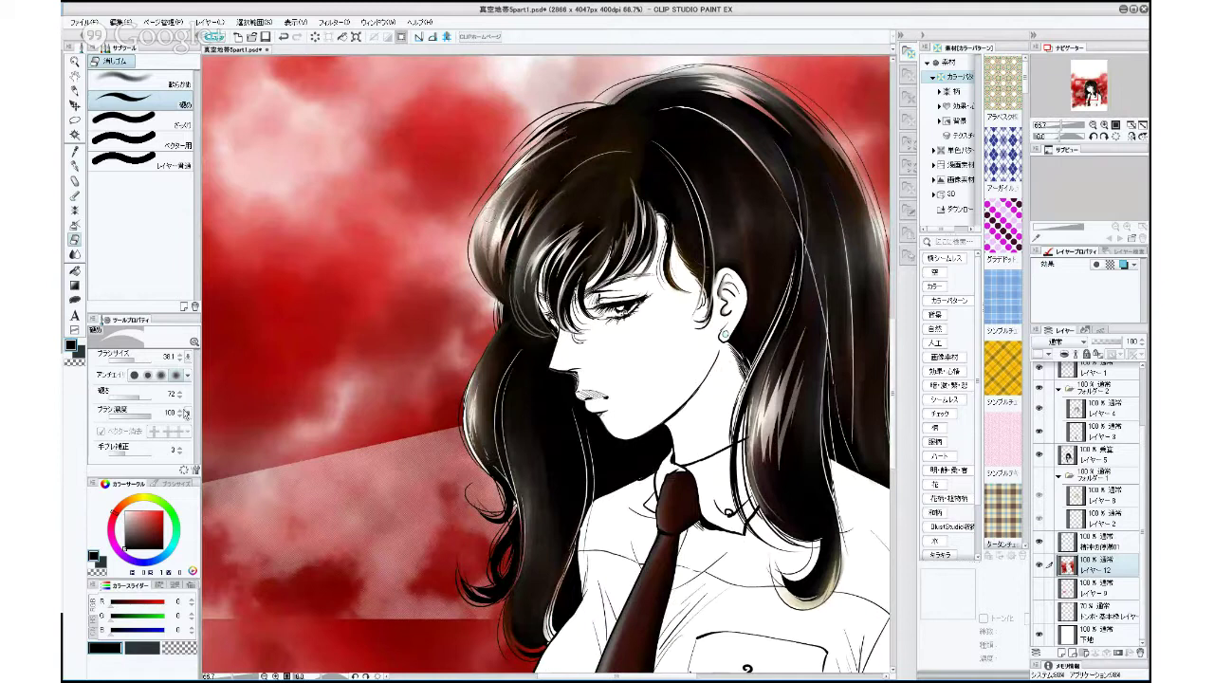
Reduce the soft eraser's size, and clean the remaining red from the curled hair tips near the shirt with the hard eraser.
click(128, 82)
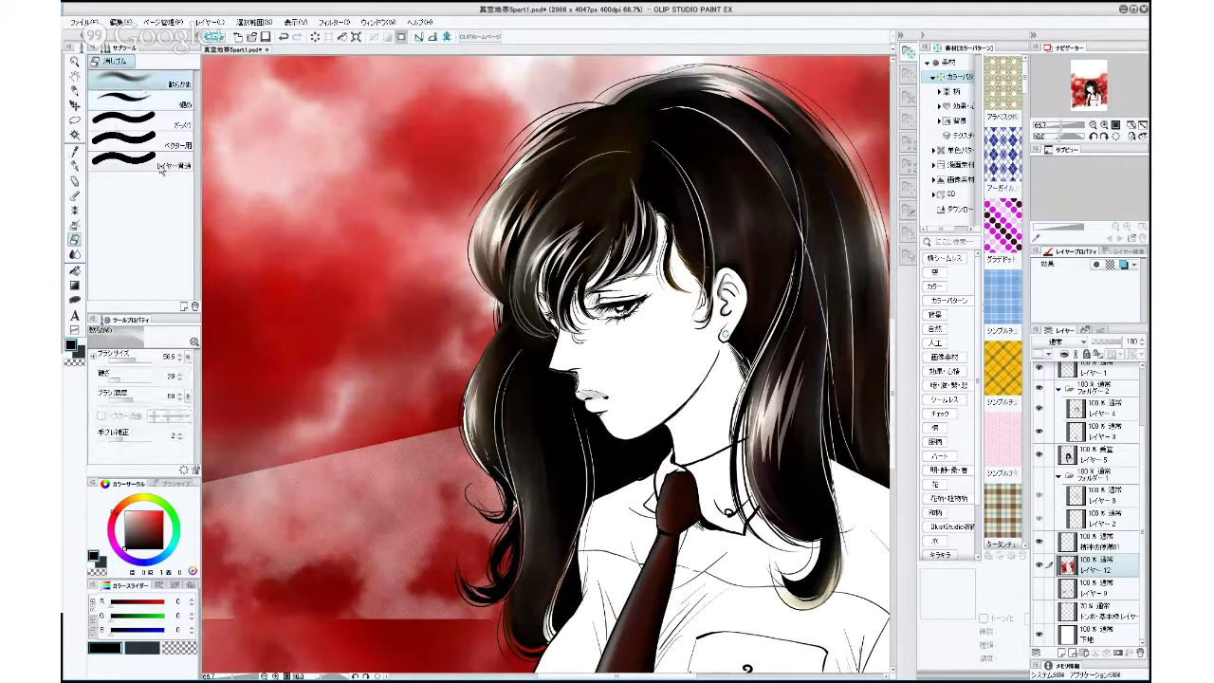
drag(136, 356, 132, 357)
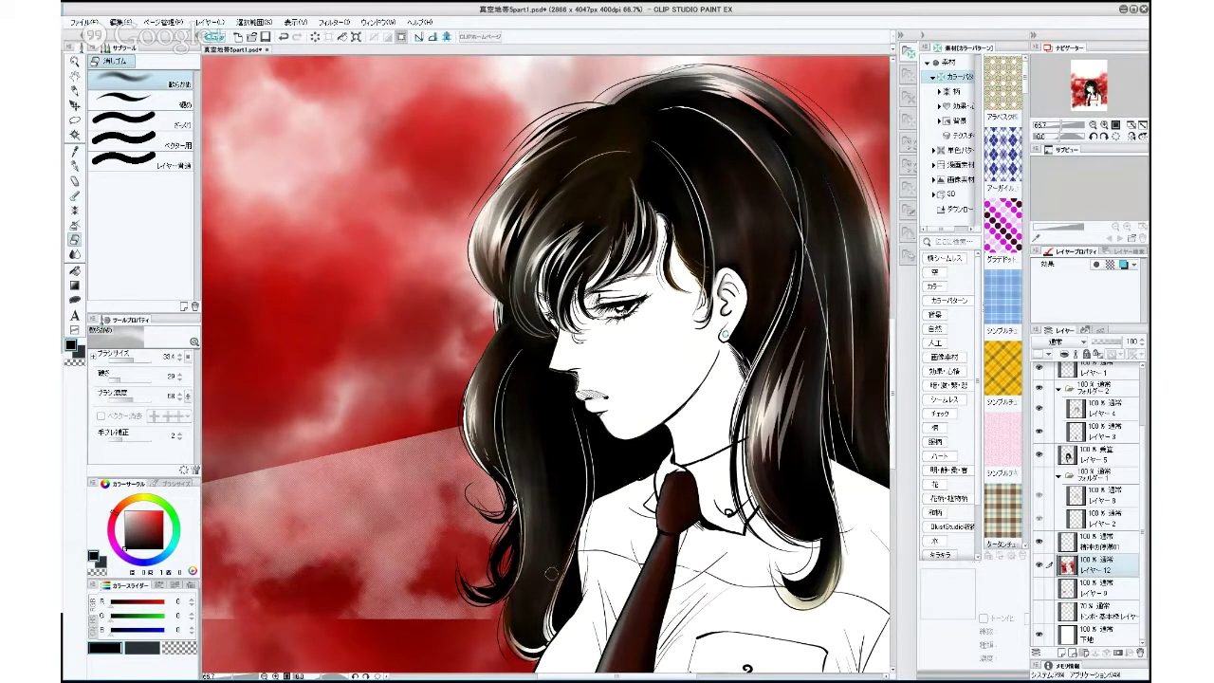
scroll(536, 567, up, 1)
mouse_move(537, 567)
mouse_down()
mouse_move(491, 387)
mouse_move(505, 472)
mouse_move(493, 480)
mouse_move(484, 465)
mouse_up()
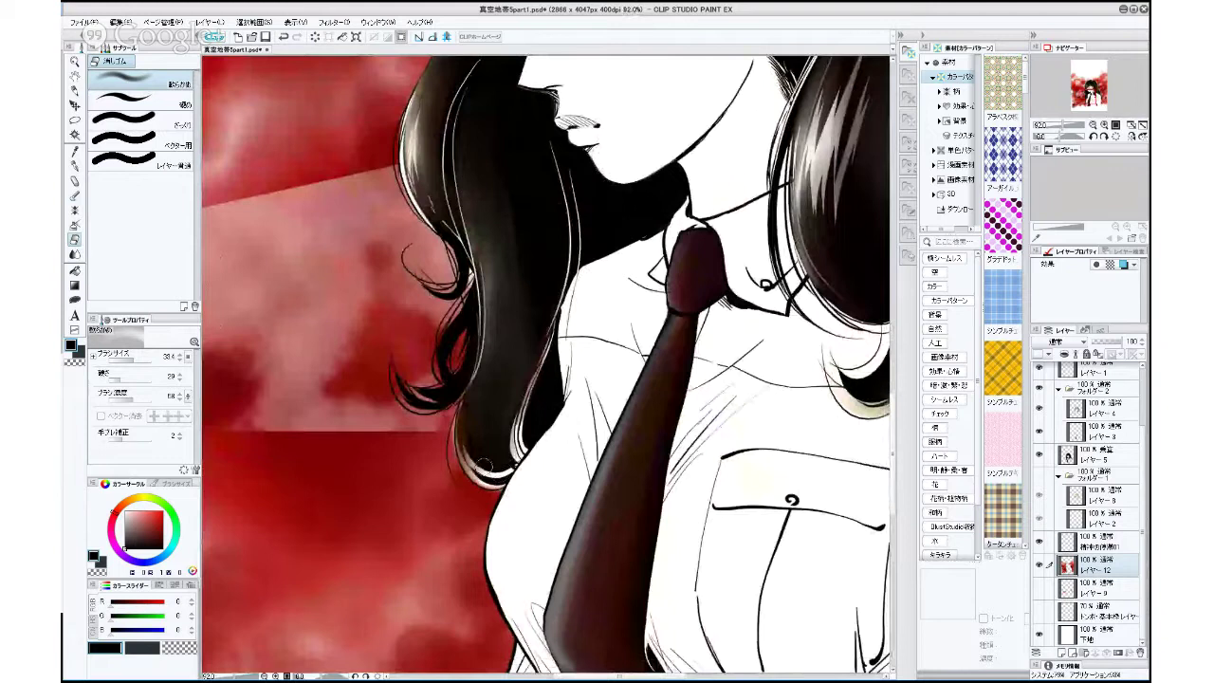
click(124, 100)
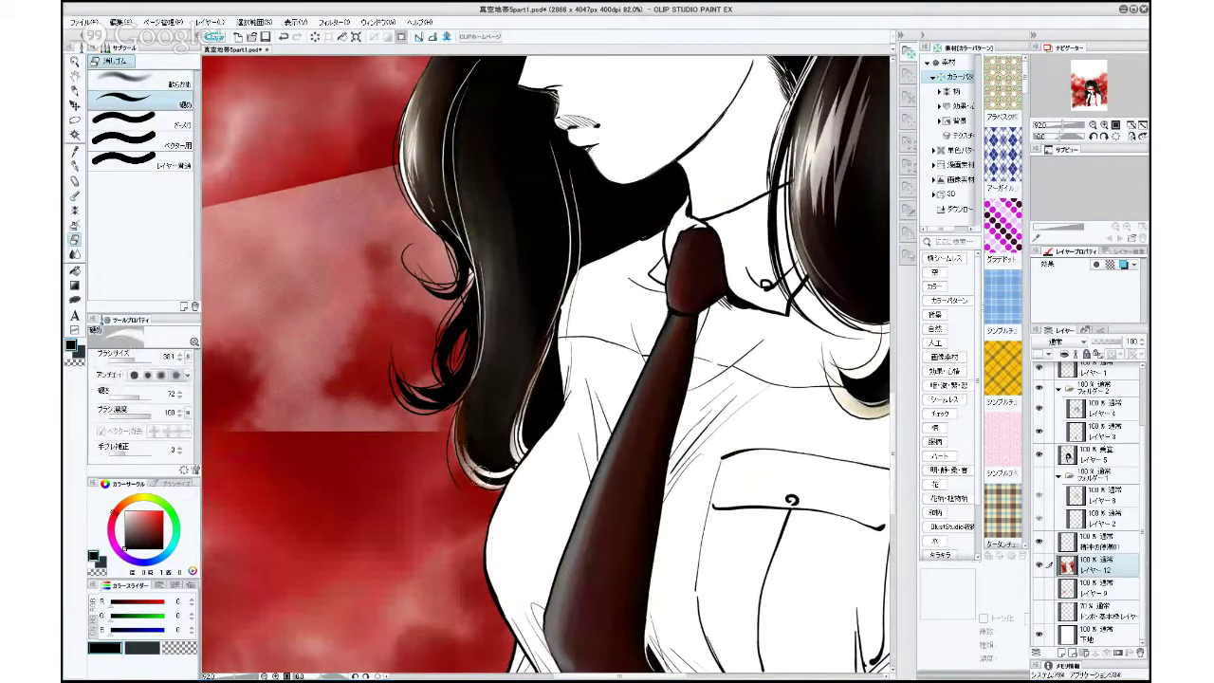
drag(501, 477, 473, 470)
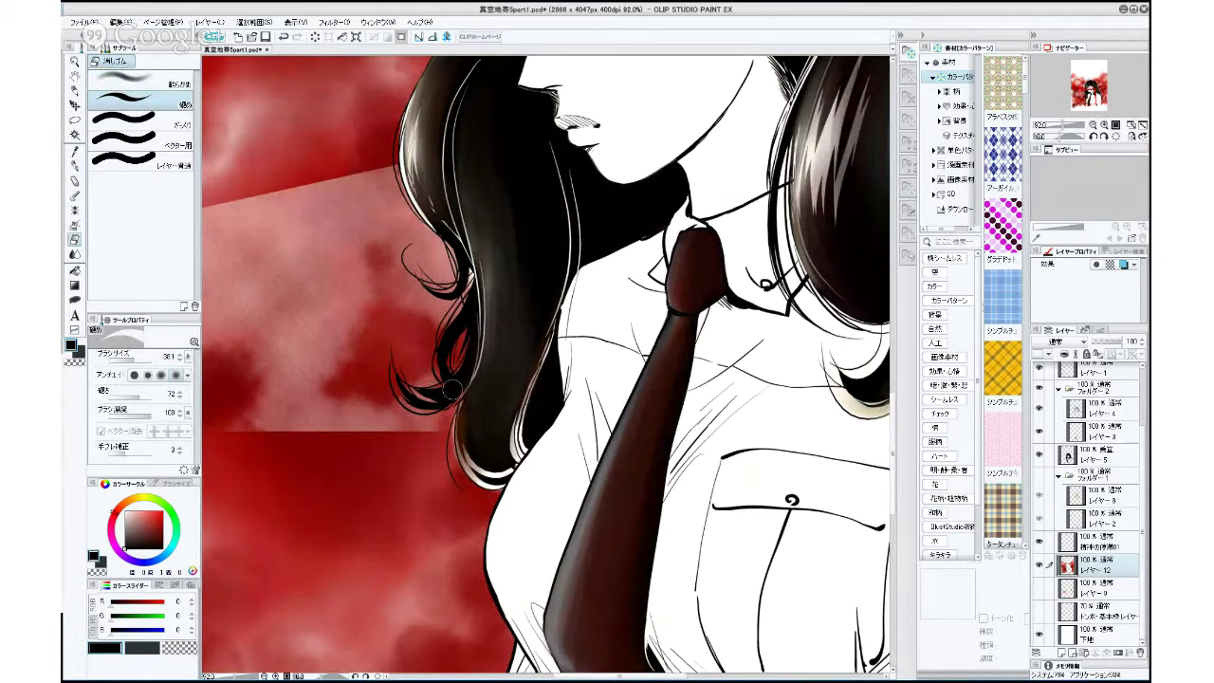
alt+click(469, 363)
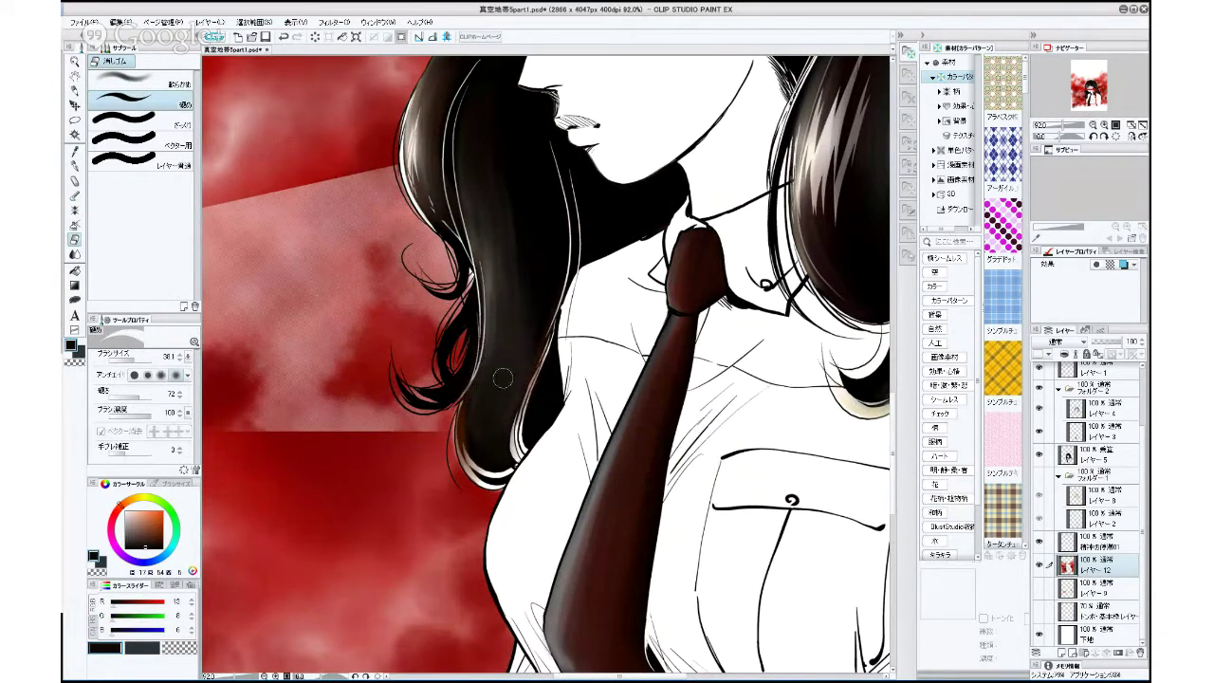
Add a new layer directly above the red cloud layer and show フォルダー 1 with the skin and shirt colours again.
drag(566, 295, 555, 549)
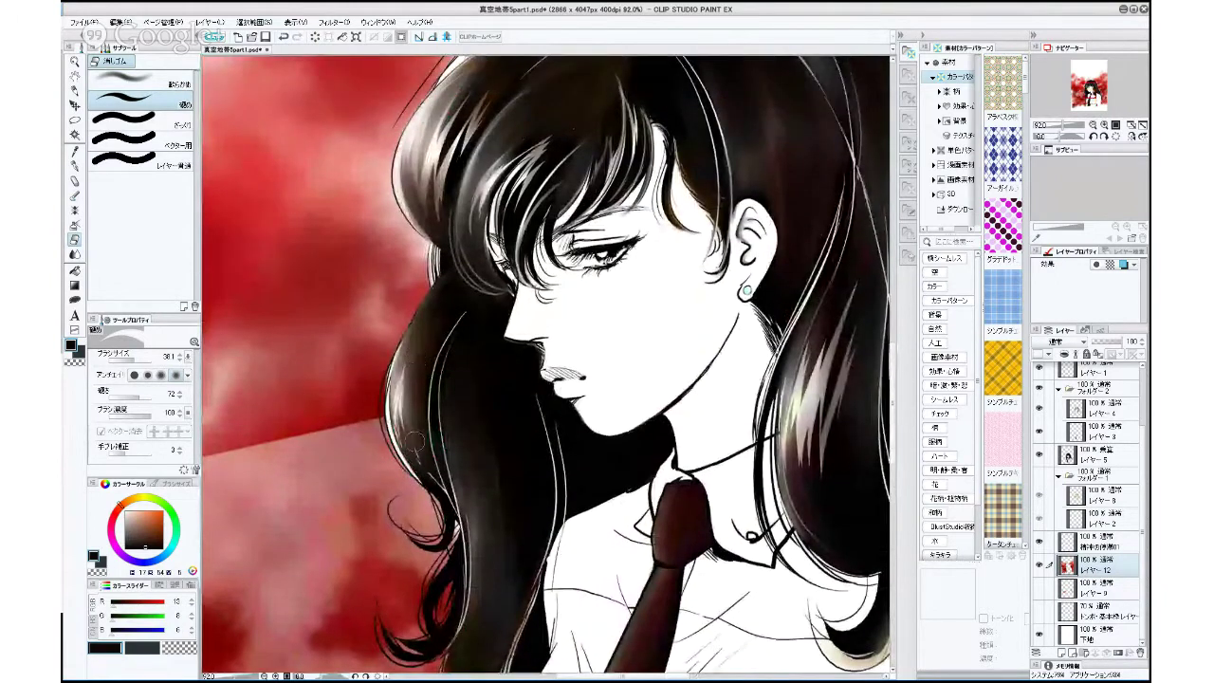
scroll(415, 438, up, 6)
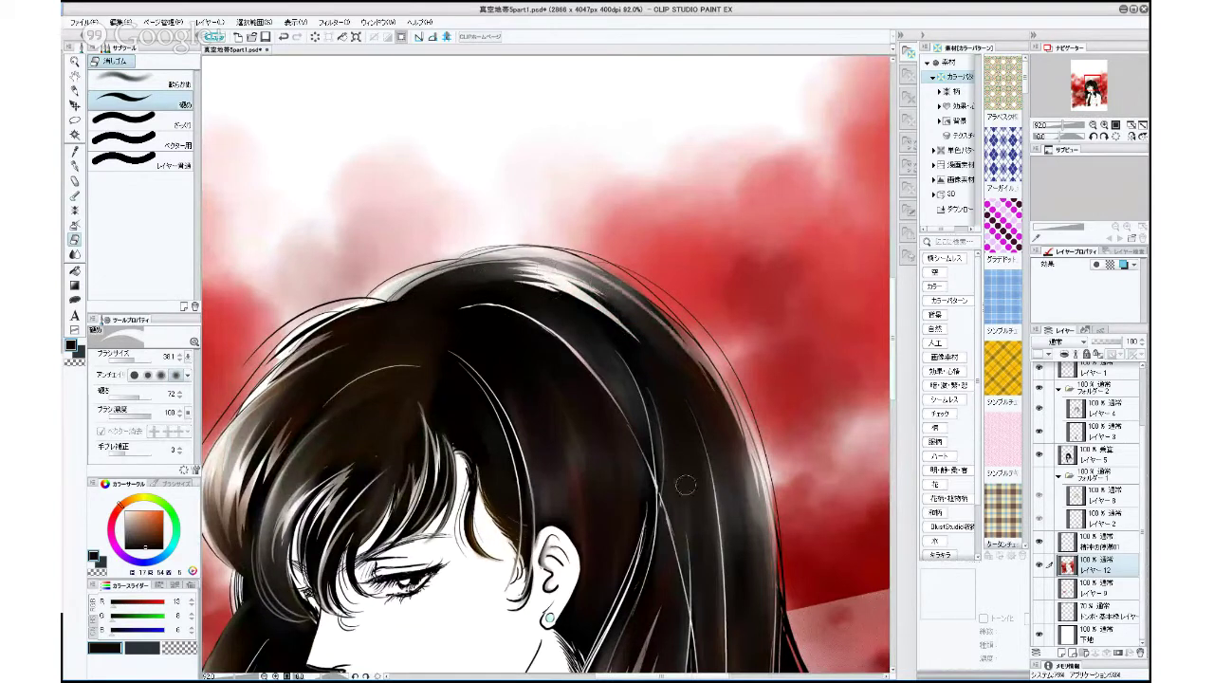
drag(607, 503, 473, 337)
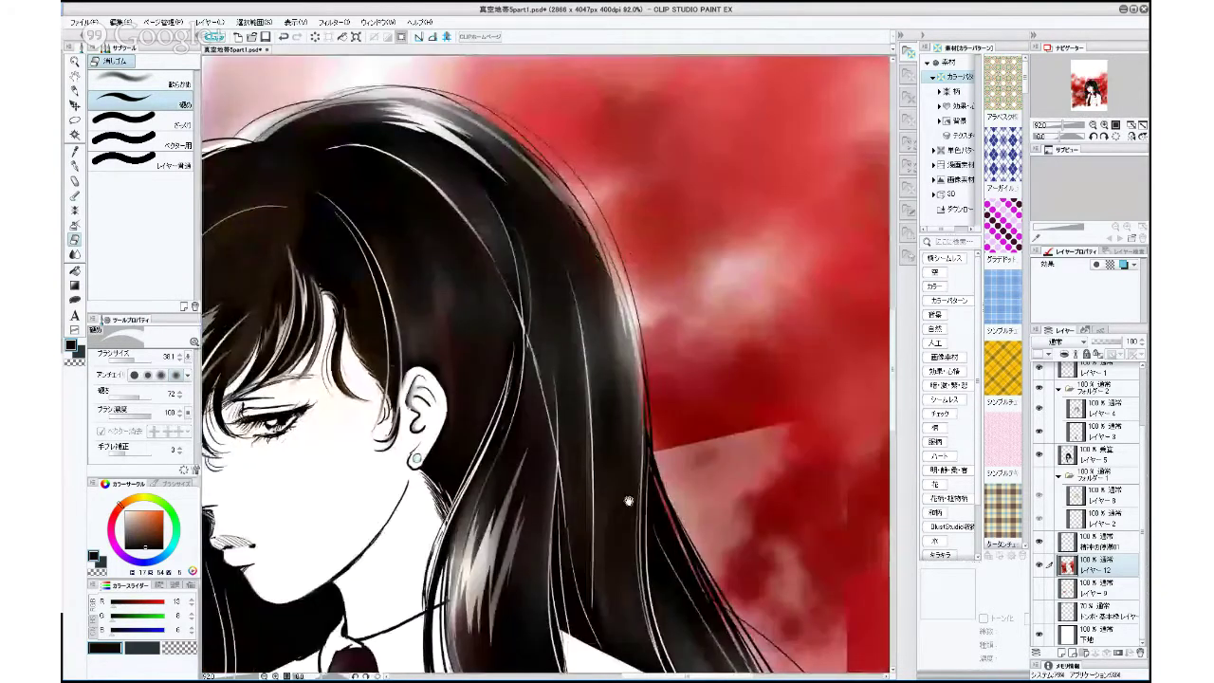
drag(629, 501, 555, 409)
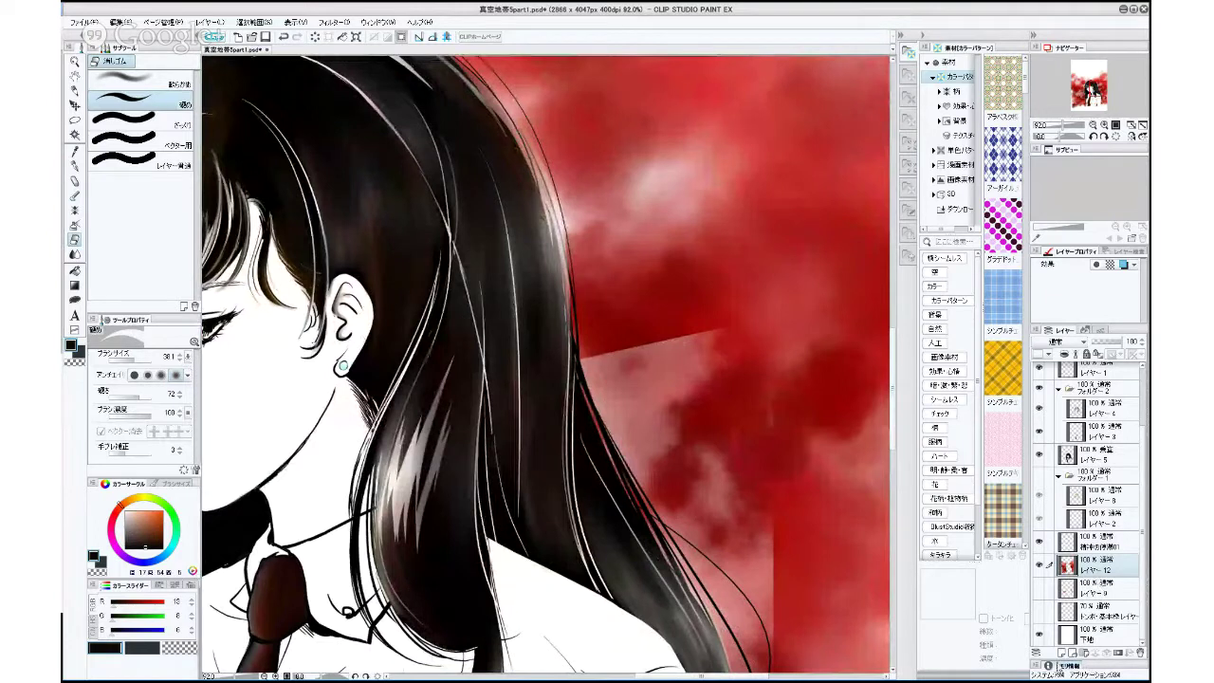
click(1062, 653)
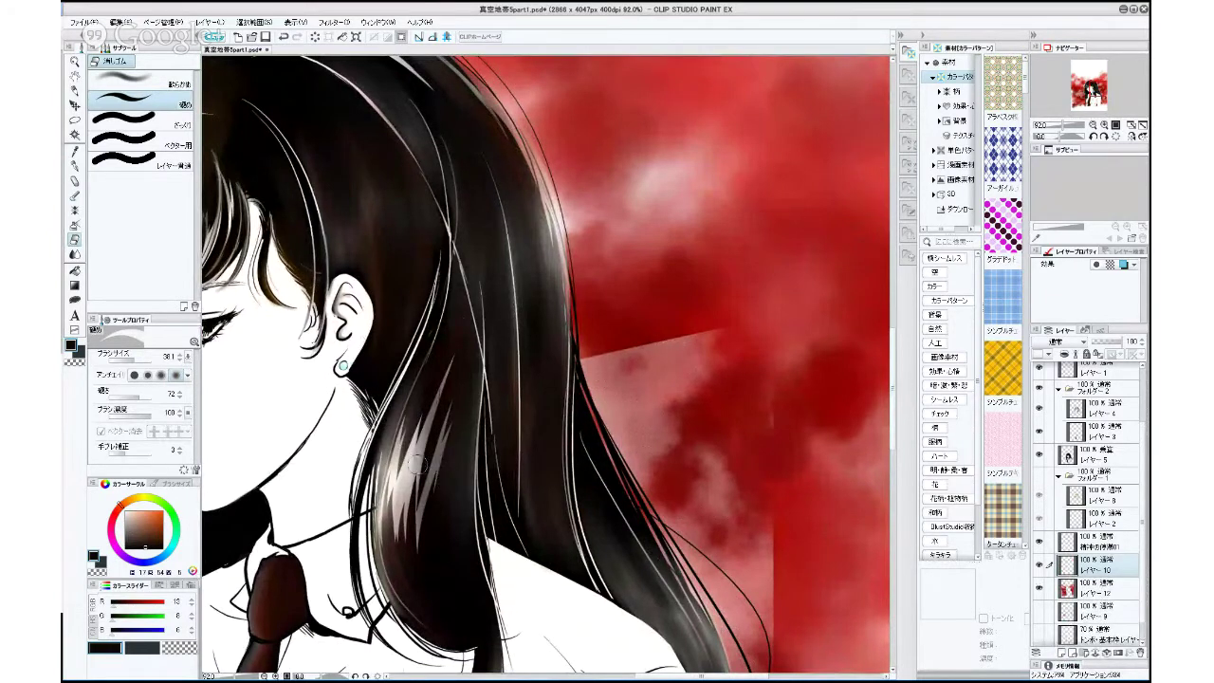
drag(441, 463, 615, 499)
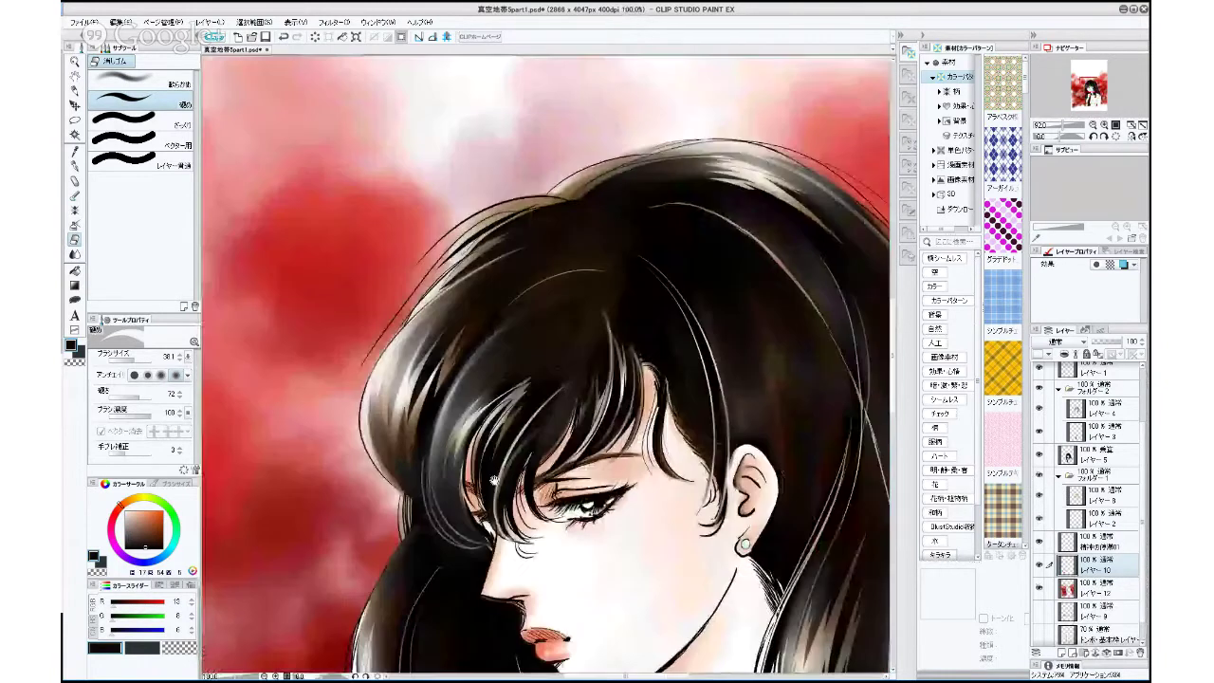
Sample the tan highlight colour near the crown's hairline and switch to the opaque watercolor brush (不透明水彩) on レイヤー 10.
drag(450, 348, 425, 420)
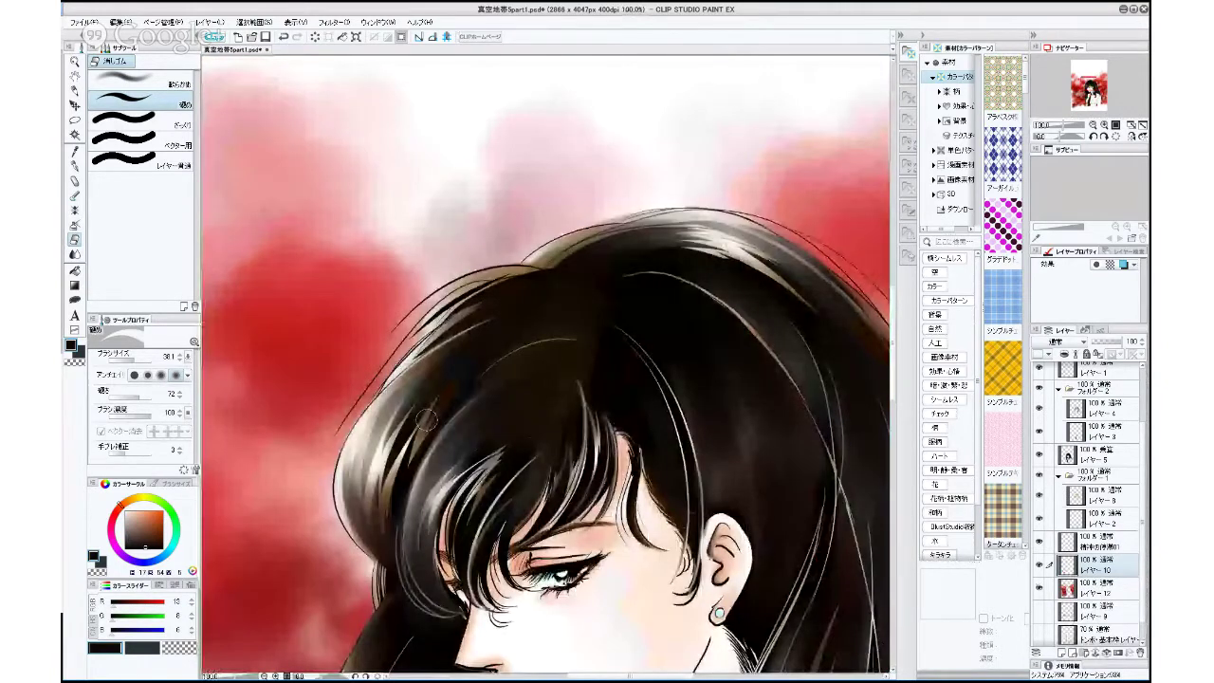
key(b)
alt+click(483, 281)
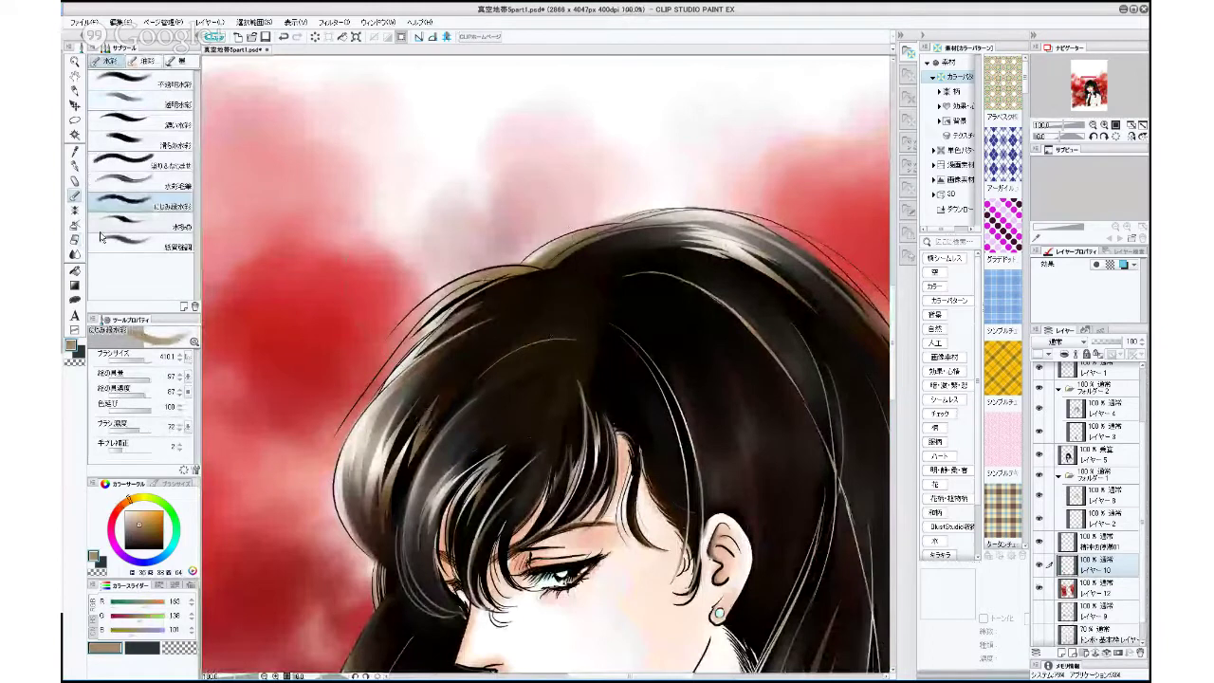
drag(144, 359, 138, 359)
click(147, 105)
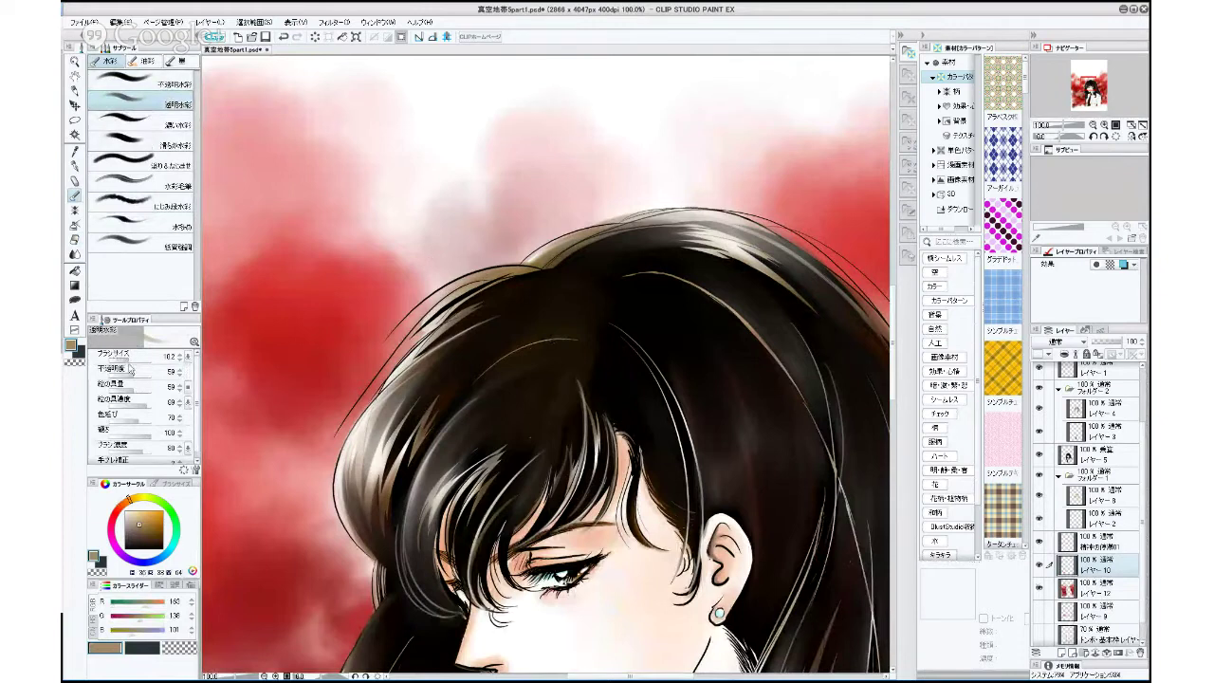
click(166, 85)
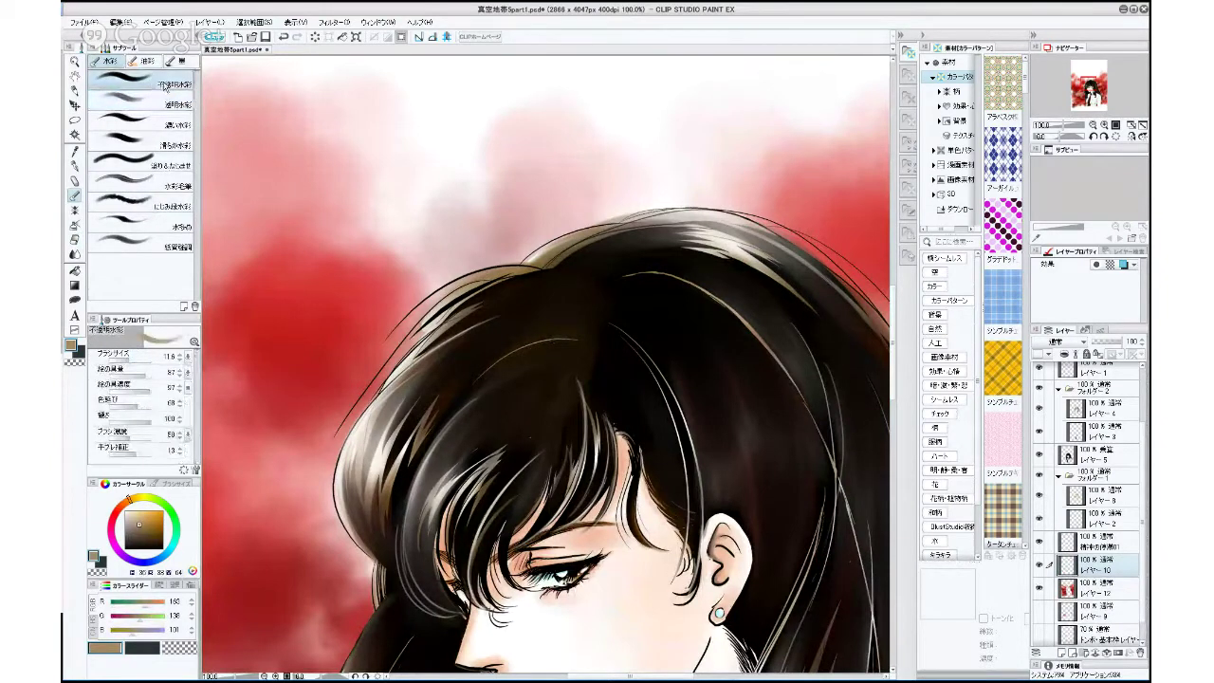
Sample pale beige from the hair and brush highlights along the front outer edge with 不透明水彩 at 22.5, then 透明水彩 at 19.7.
alt+click(411, 361)
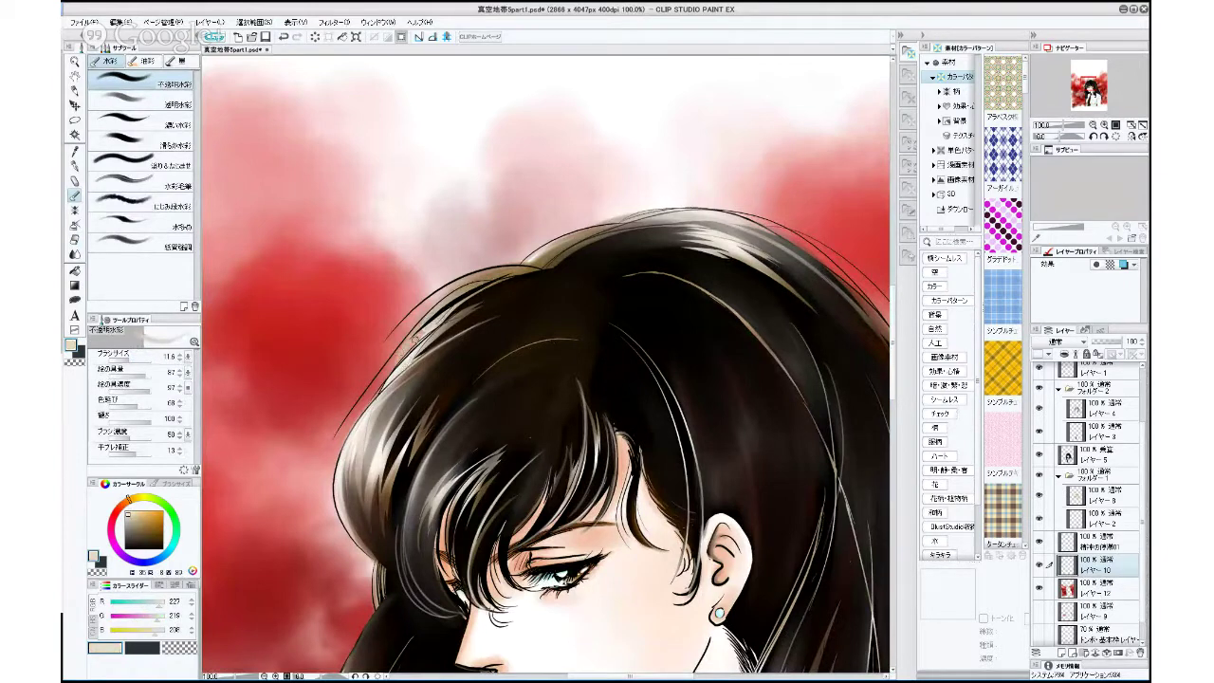
click(142, 362)
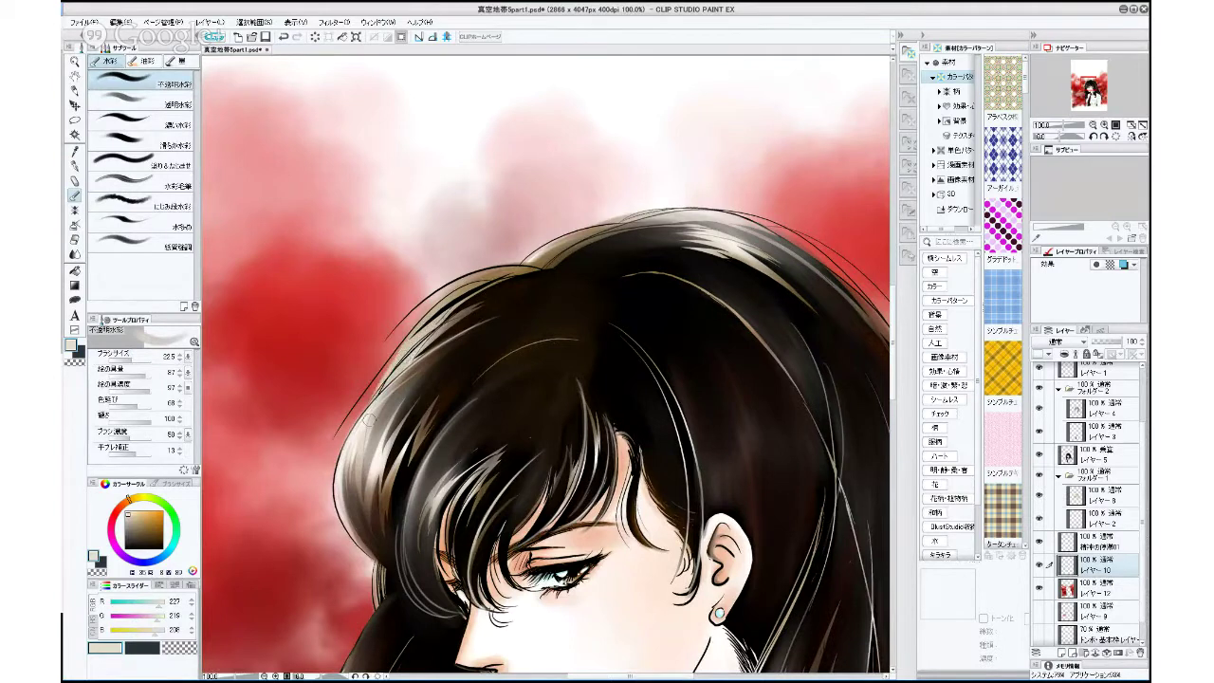
click(142, 104)
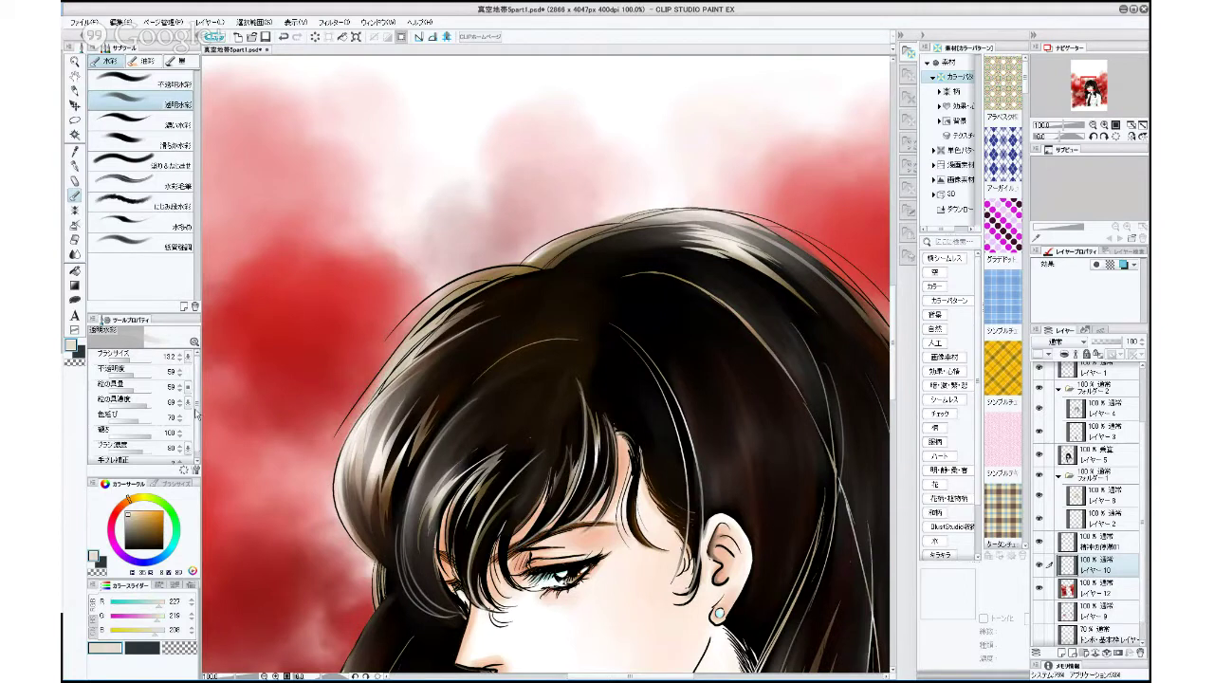
drag(131, 361, 139, 360)
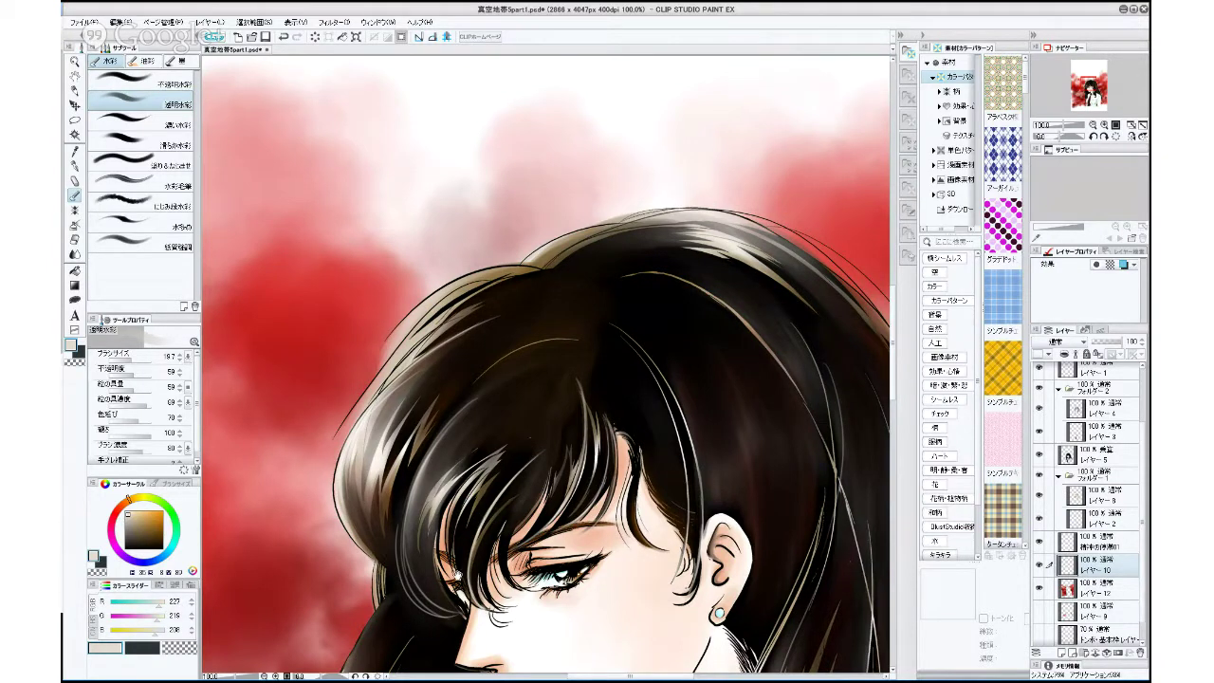
Choose a light orange and paint a rim light along the outer edge of the wavy lock in front of the face.
drag(452, 531, 503, 336)
scroll(468, 491, down, 2)
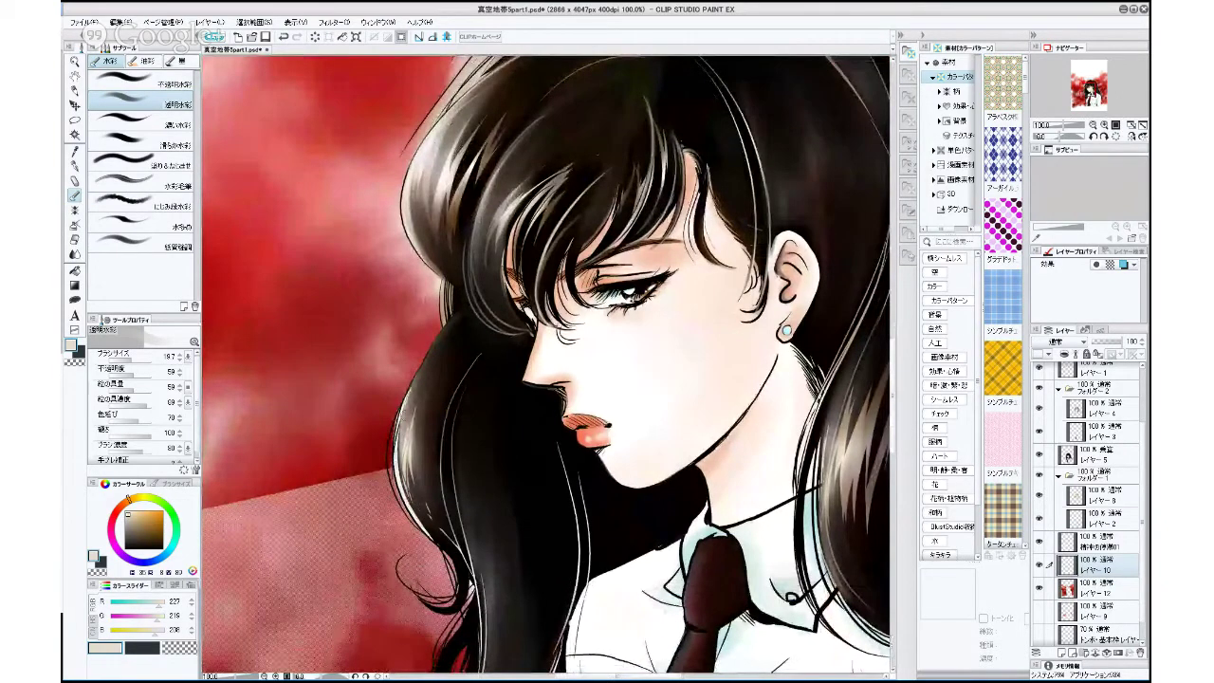
click(141, 513)
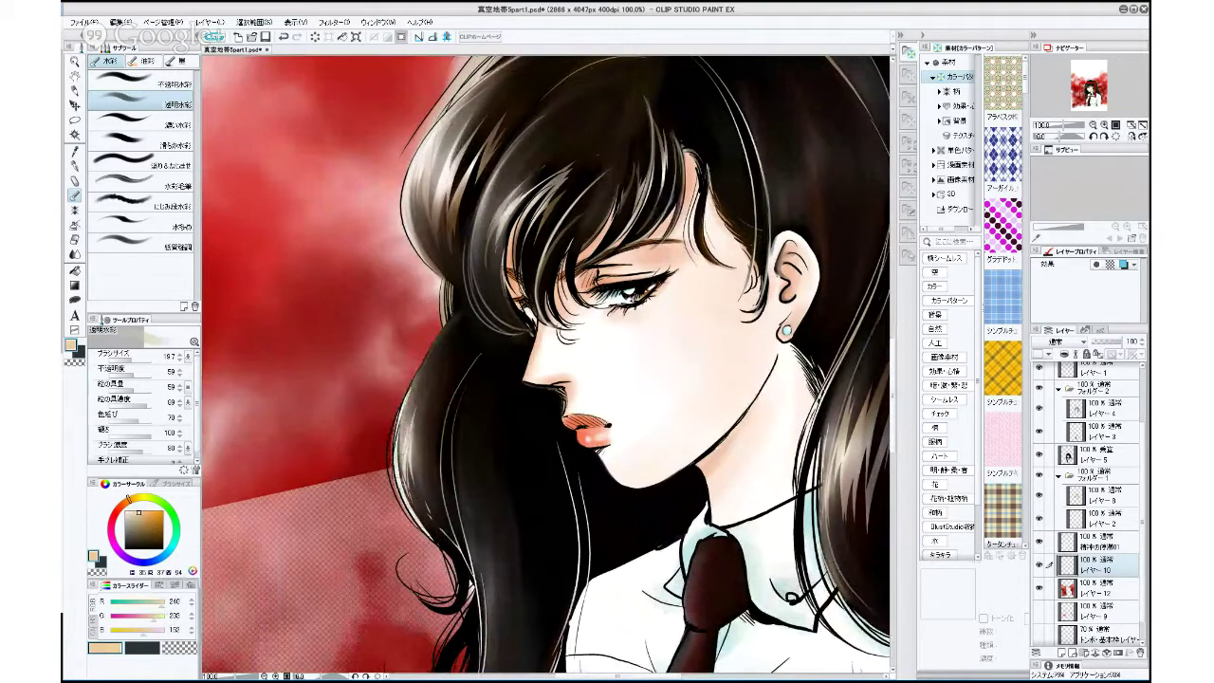
mouse_move(395, 438)
mouse_down()
mouse_move(395, 478)
mouse_move(401, 427)
mouse_move(395, 482)
mouse_move(392, 455)
mouse_up()
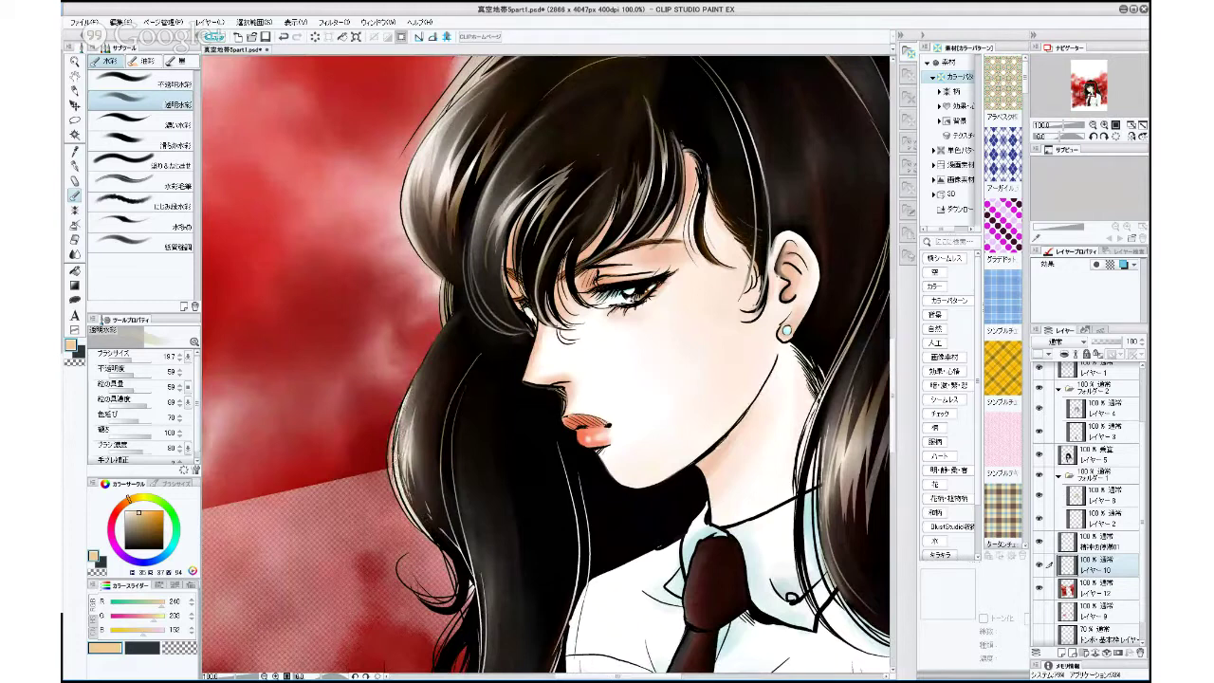
click(127, 361)
Paint light orange highlights on the curled tips of the front lock with small transparent watercolor sizes, cleaning up with the hard eraser.
drag(518, 568, 499, 384)
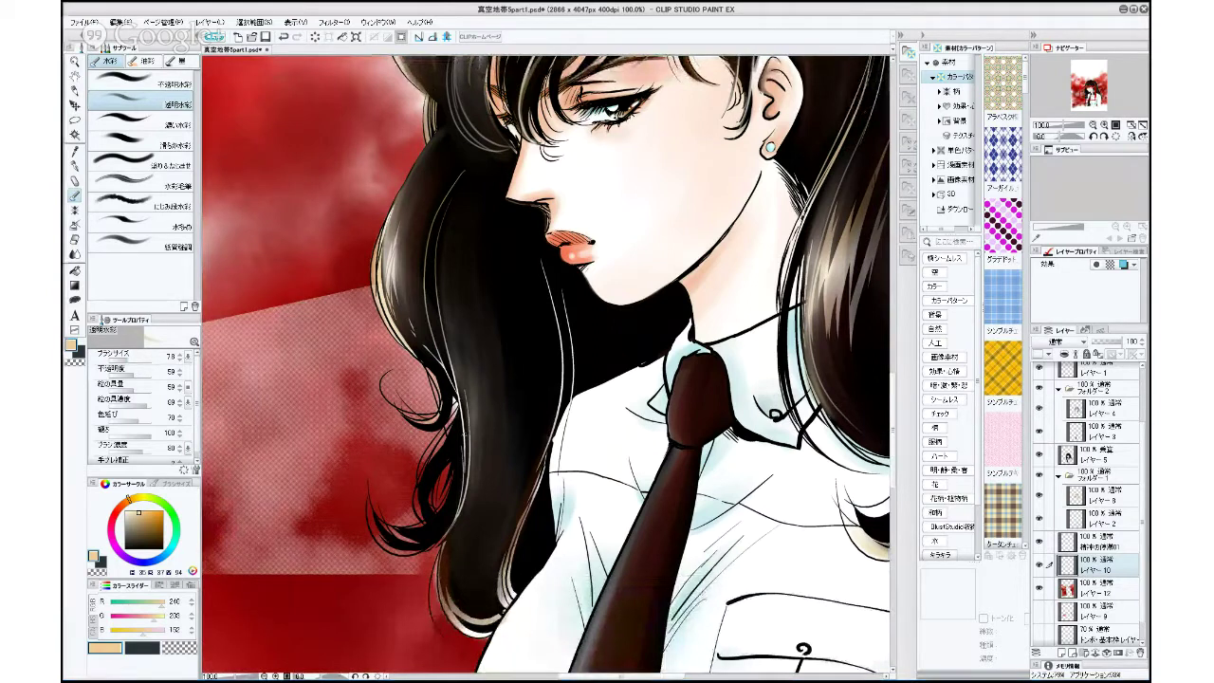
click(131, 361)
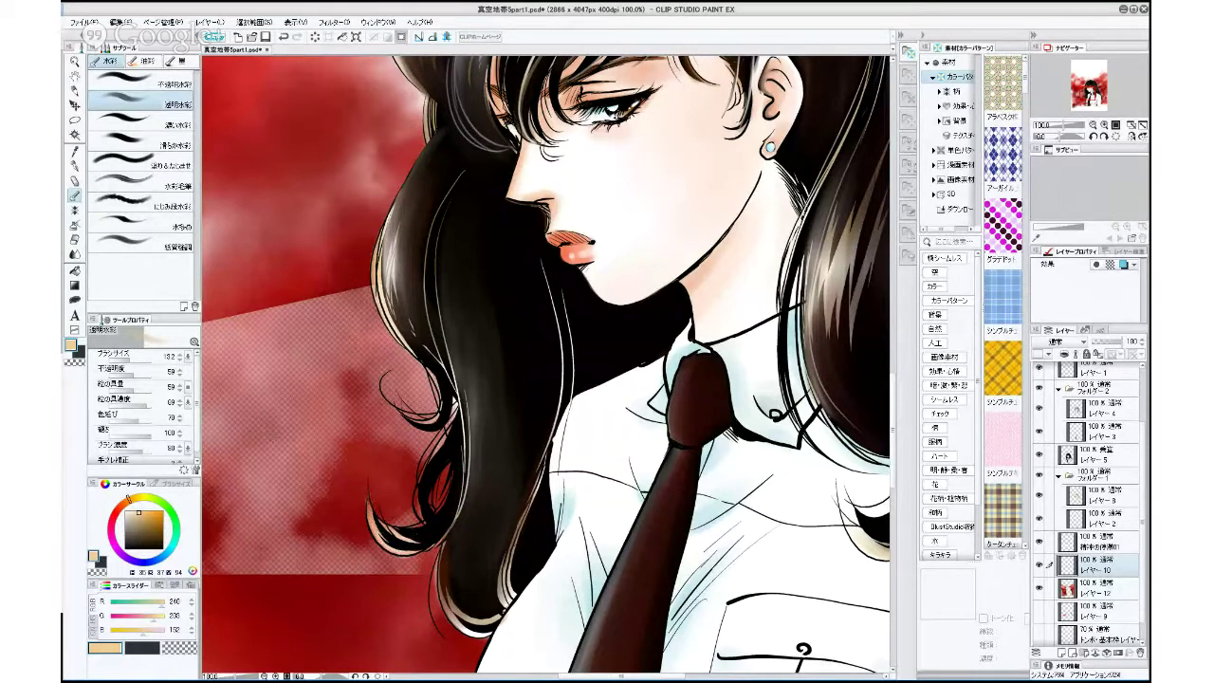
click(131, 358)
click(75, 239)
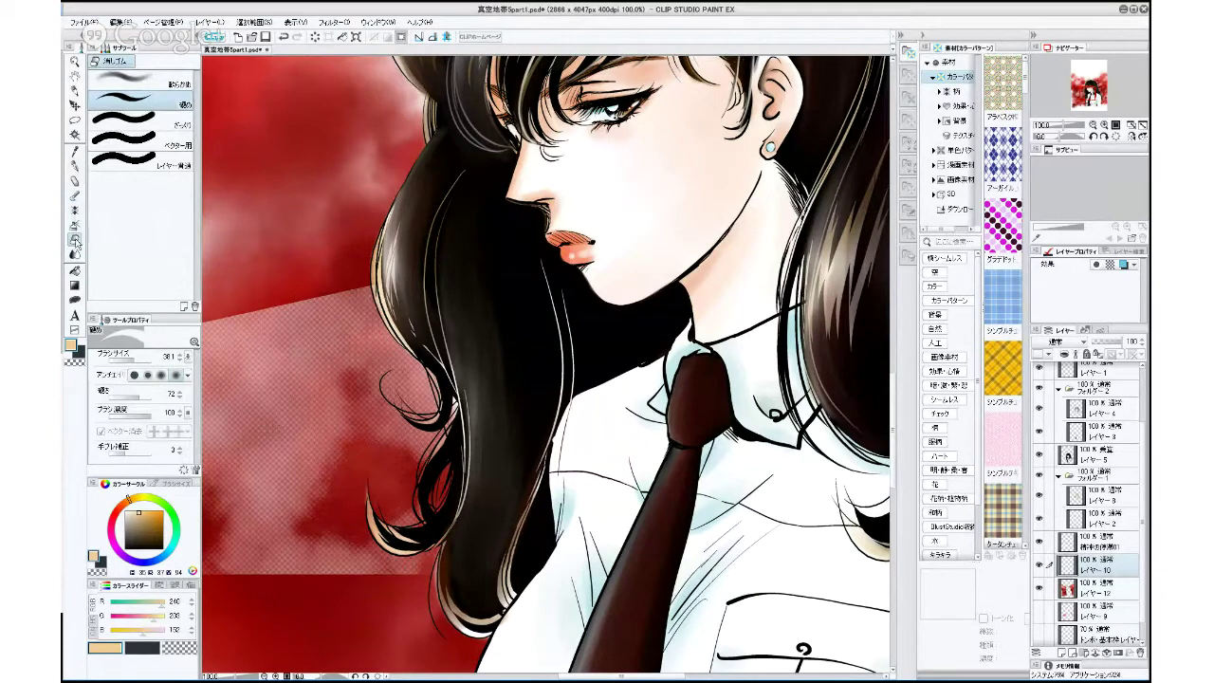
click(75, 194)
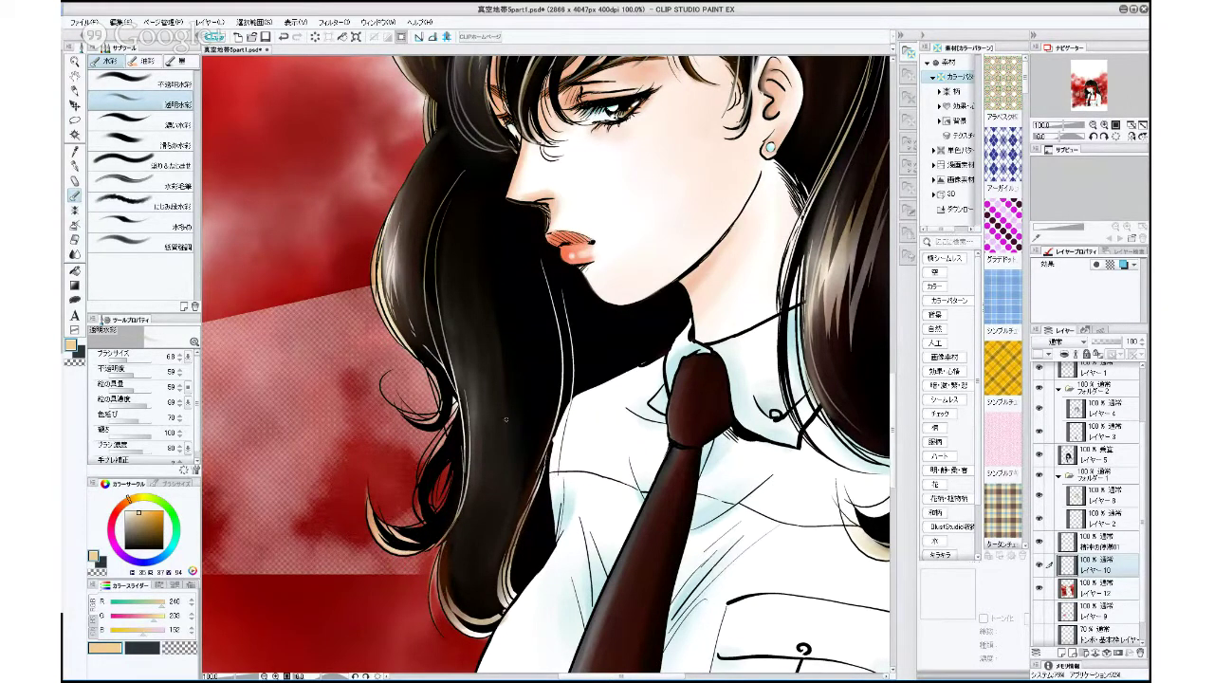
Enlarge the transparent watercolor brush and paint light orange rim light along the outer edge of the crown at the back of the head.
drag(500, 359, 456, 661)
drag(638, 368, 558, 492)
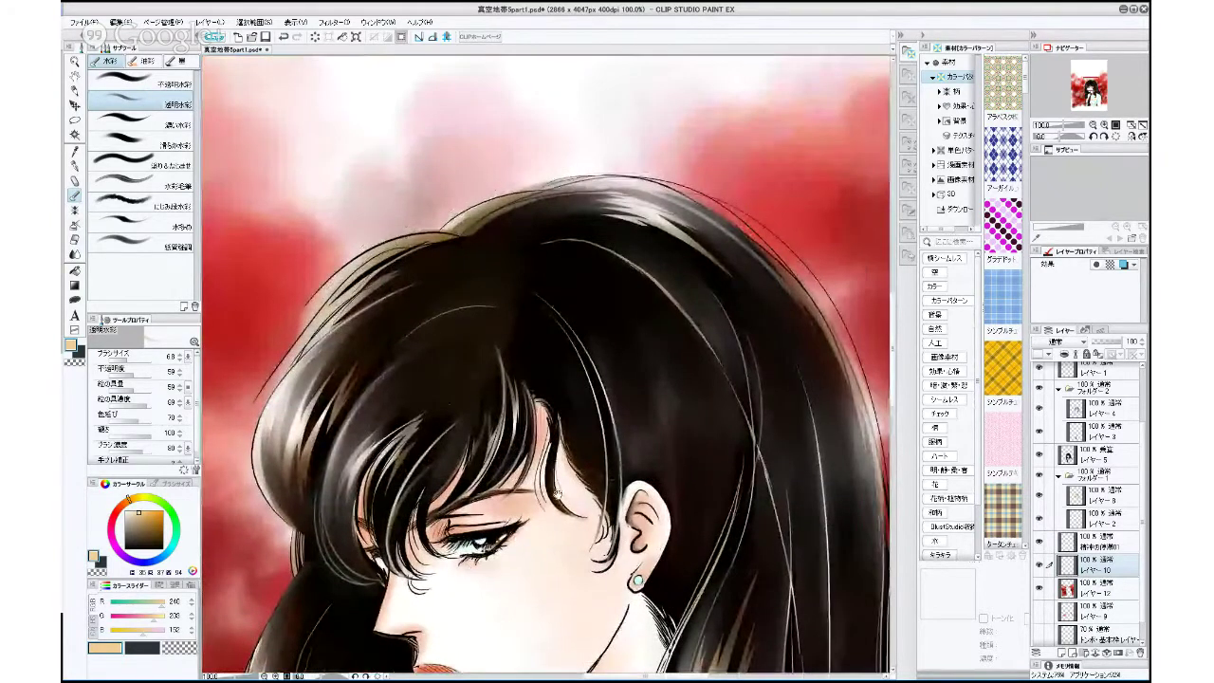
drag(762, 410, 502, 477)
drag(128, 360, 127, 359)
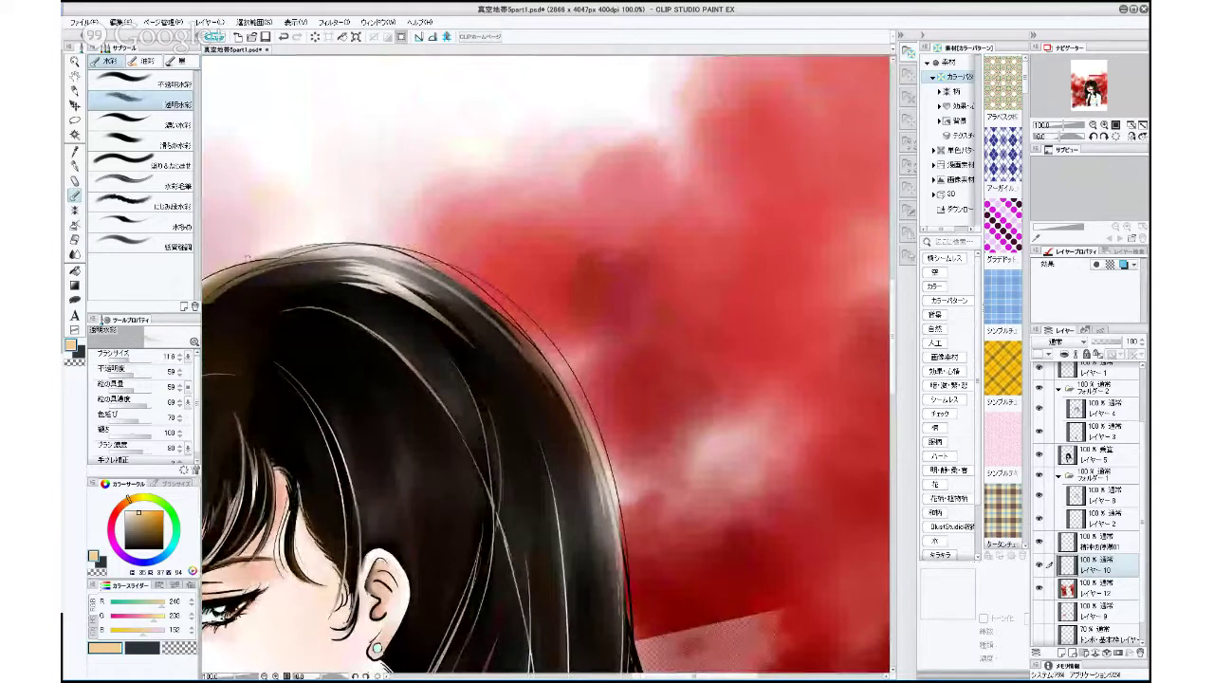
click(135, 359)
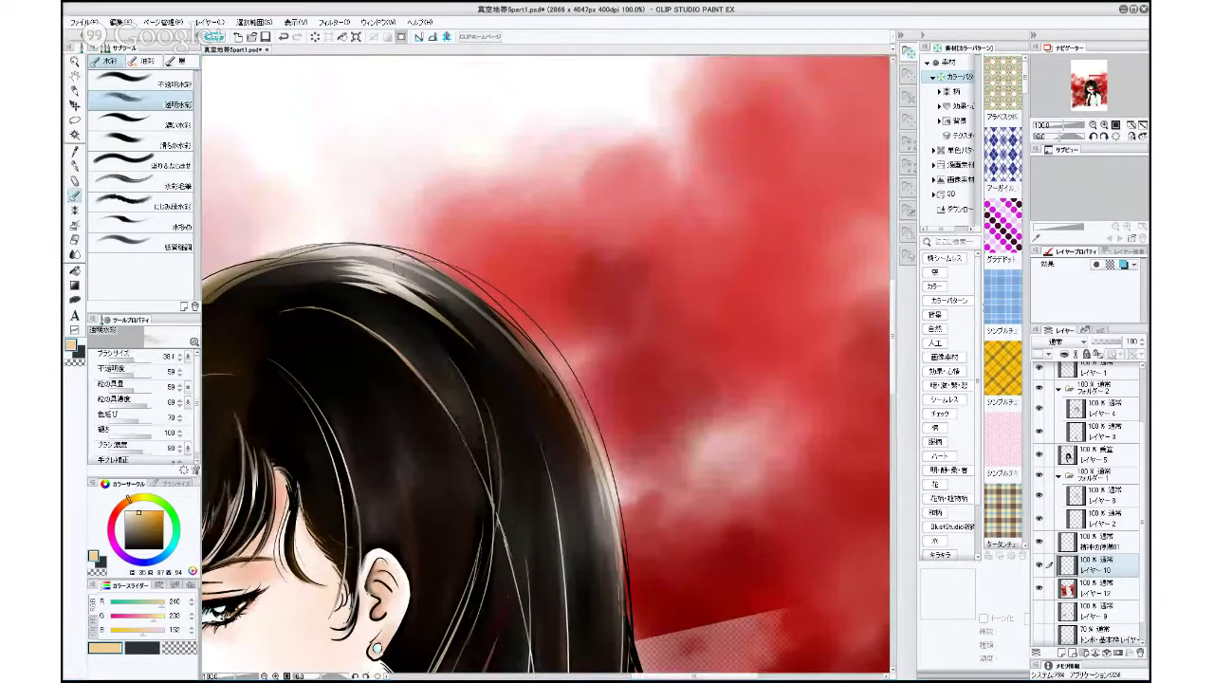
drag(457, 285, 515, 337)
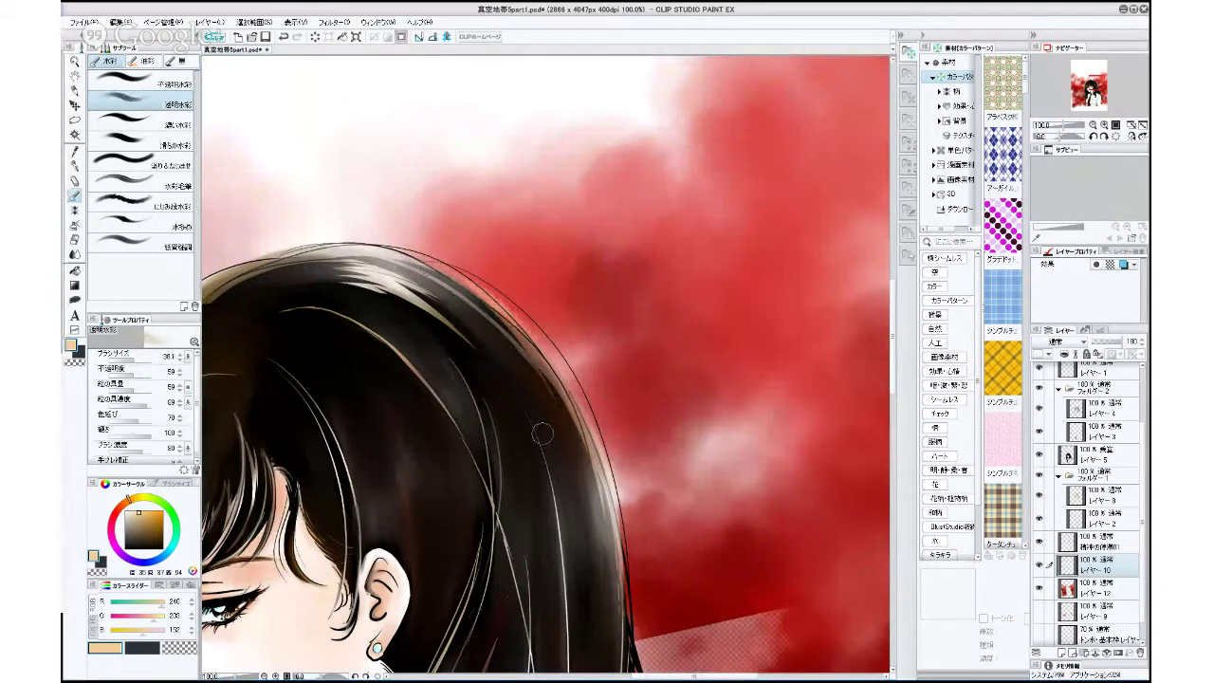
Change the colour to pale cream and layer long curved strokes over the rim of the crown down the back of the head.
drag(134, 519, 131, 512)
drag(472, 289, 566, 415)
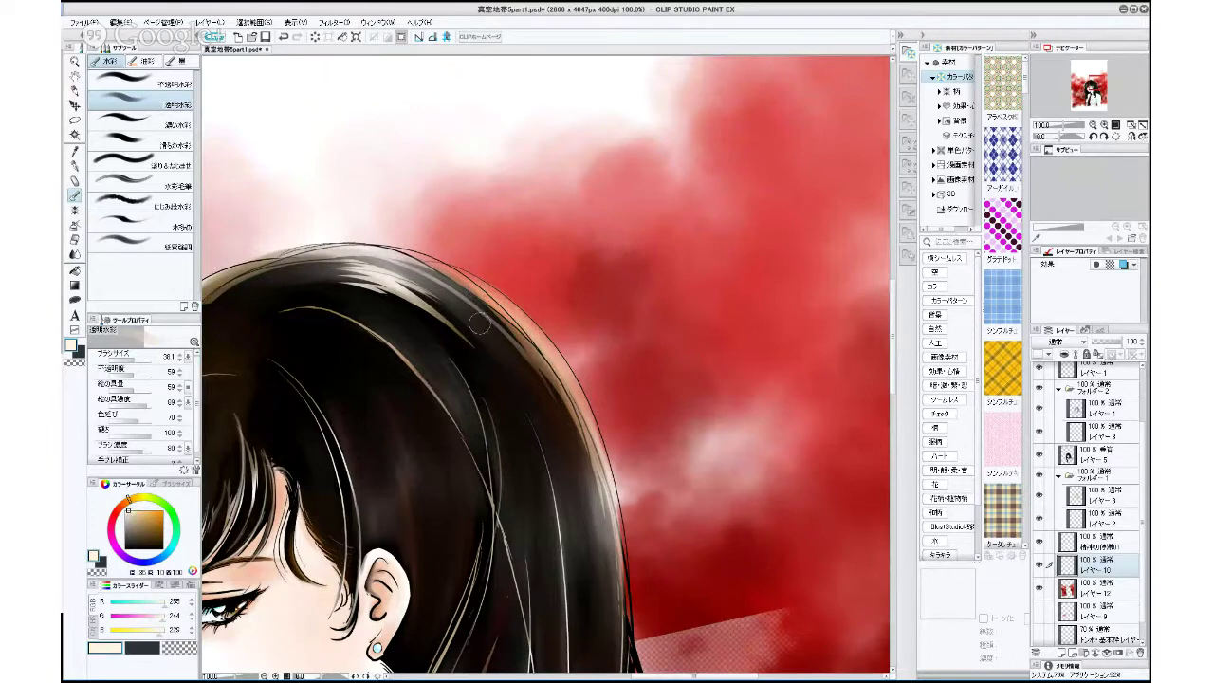
drag(480, 323, 590, 510)
drag(425, 275, 533, 361)
drag(353, 260, 471, 306)
mouse_move(403, 256)
mouse_down()
mouse_move(512, 345)
mouse_move(428, 275)
mouse_move(491, 301)
mouse_move(452, 277)
mouse_move(537, 347)
mouse_up()
drag(440, 270, 556, 381)
drag(459, 278, 607, 503)
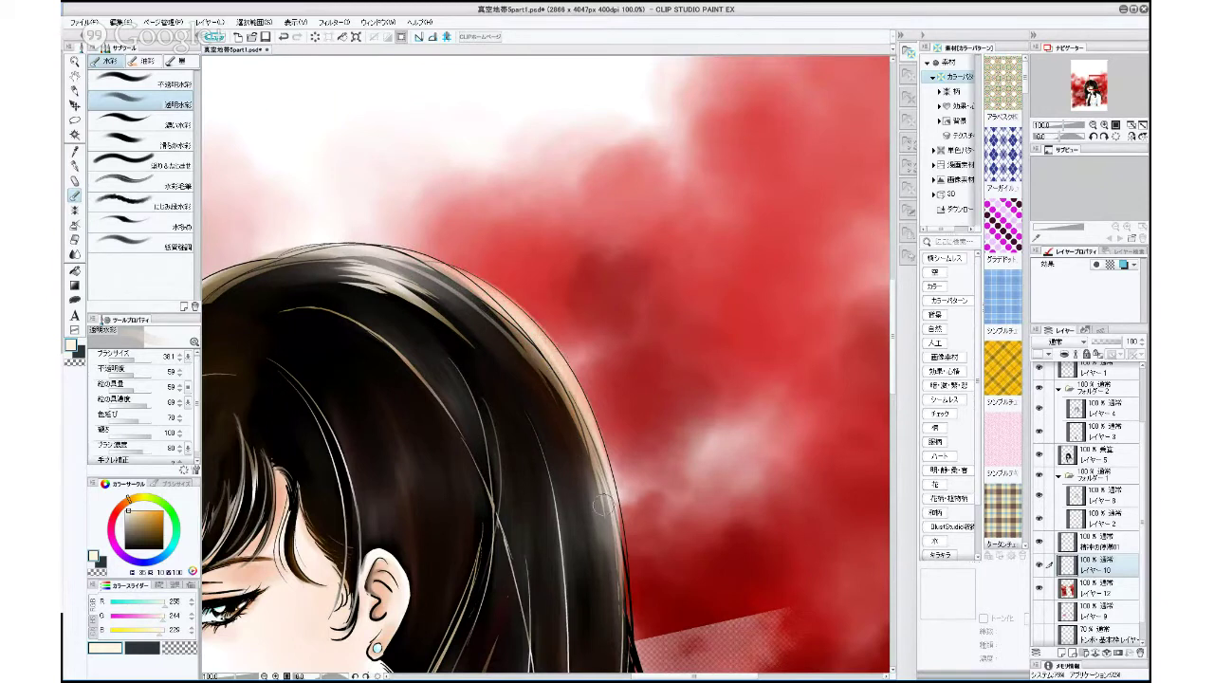
Extend the cream rim light down the outer edge of the long back hair to the shoulder.
drag(521, 454, 404, 314)
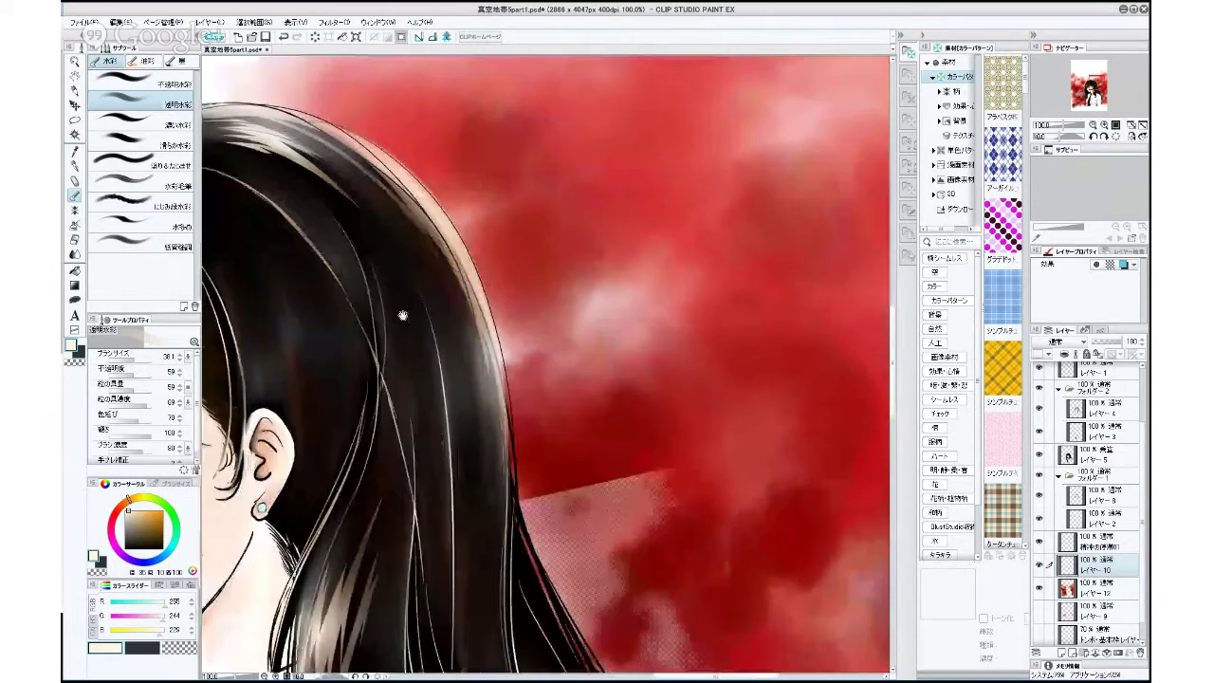
drag(466, 275, 488, 466)
drag(475, 326, 499, 531)
mouse_move(489, 370)
mouse_down()
mouse_move(505, 446)
mouse_move(500, 574)
mouse_up()
key(space)
drag(608, 489, 518, 273)
mouse_move(448, 385)
mouse_down()
mouse_move(535, 517)
mouse_move(553, 566)
mouse_move(552, 652)
mouse_up()
key(space)
drag(628, 537, 649, 355)
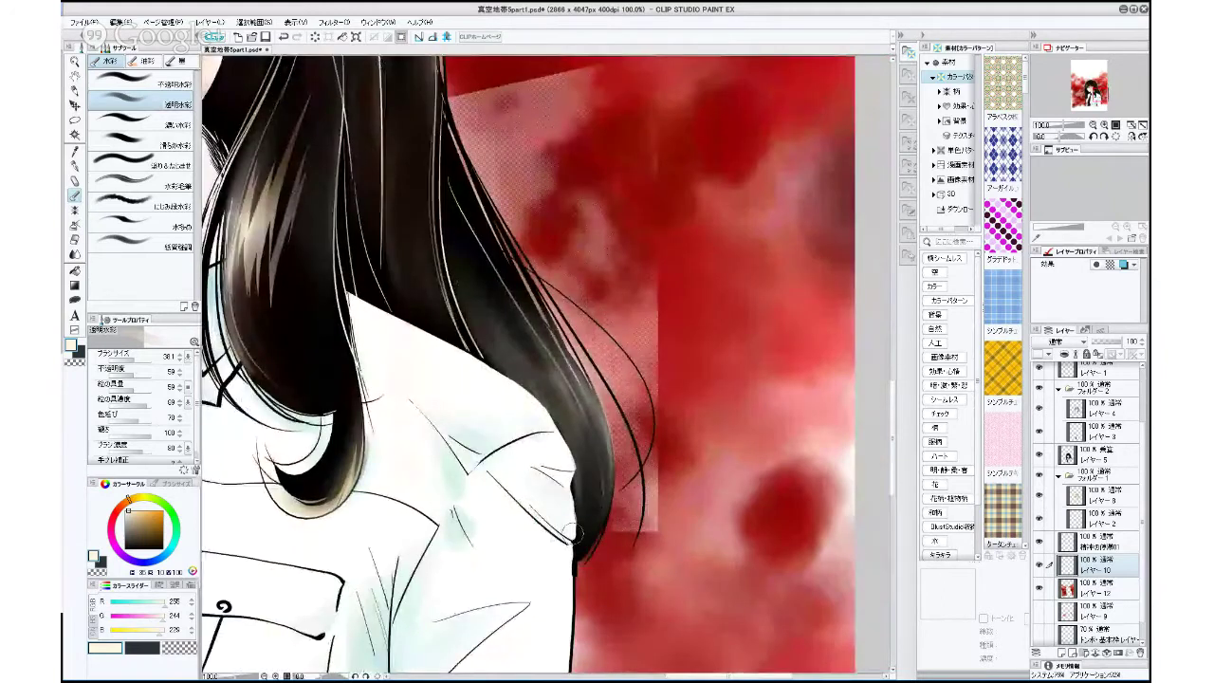
Review the new rim light from the shoulder hair up to the face and crown at different zoom levels.
drag(596, 481, 742, 532)
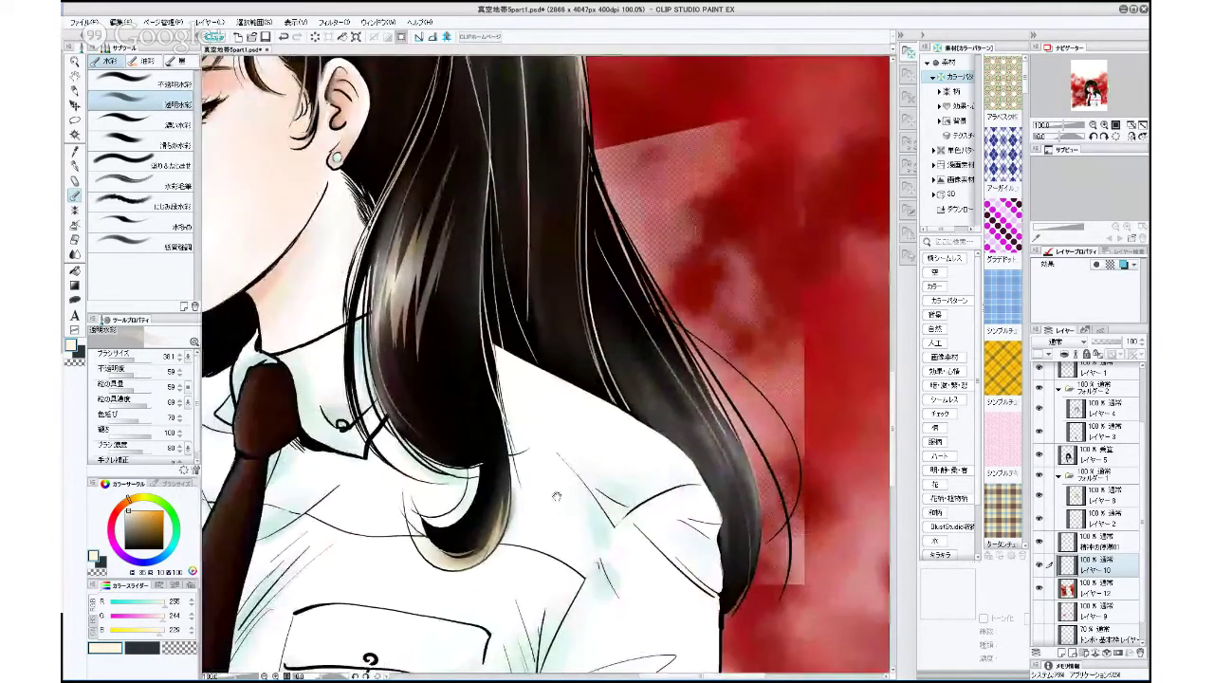
drag(555, 493, 670, 658)
key(ctrl+space)
drag(627, 482, 673, 655)
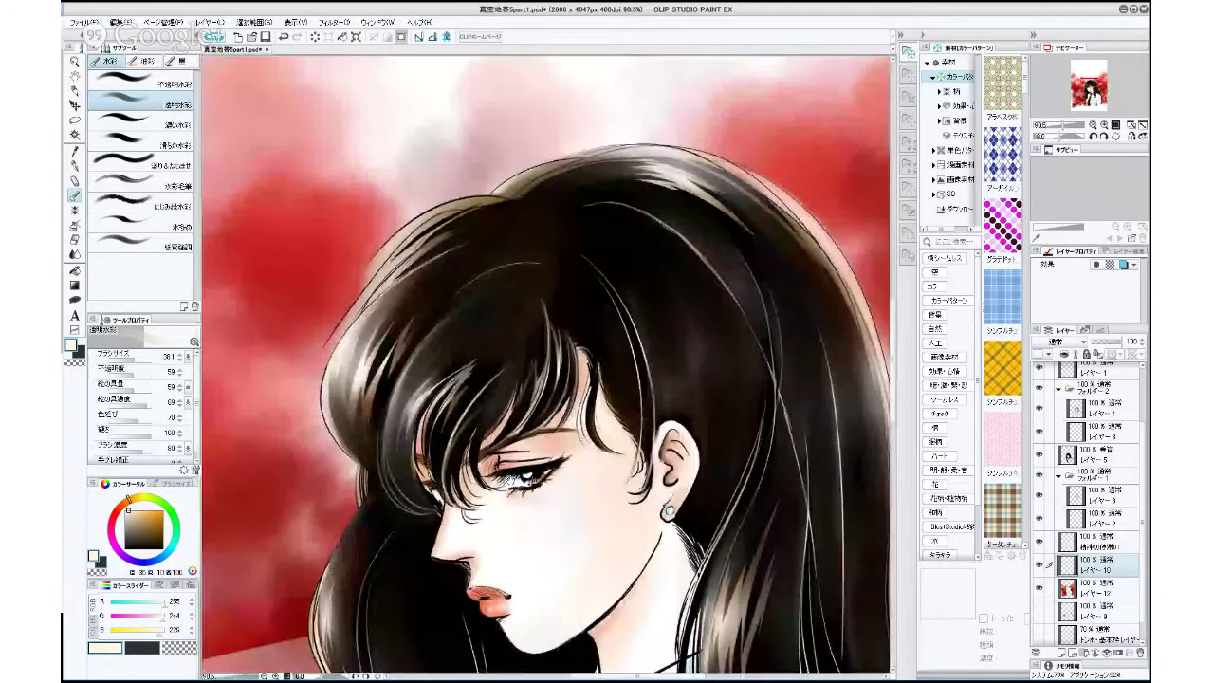
drag(568, 332, 569, 471)
key(ctrl+space)
drag(664, 483, 605, 506)
drag(607, 552, 599, 480)
drag(605, 434, 596, 631)
key(ctrl+space)
drag(531, 465, 507, 479)
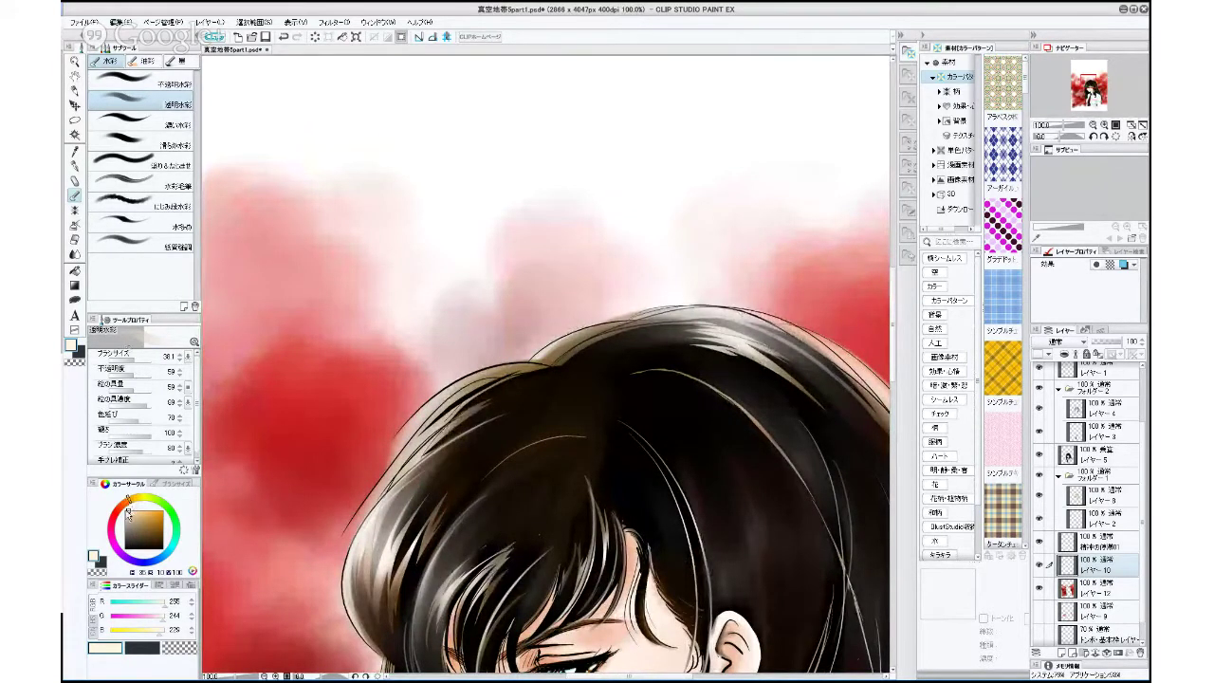
Set the opaque watercolor brush to size 8.9 and draw fine cream strands along the front hair outline above the forehead.
click(142, 84)
click(133, 353)
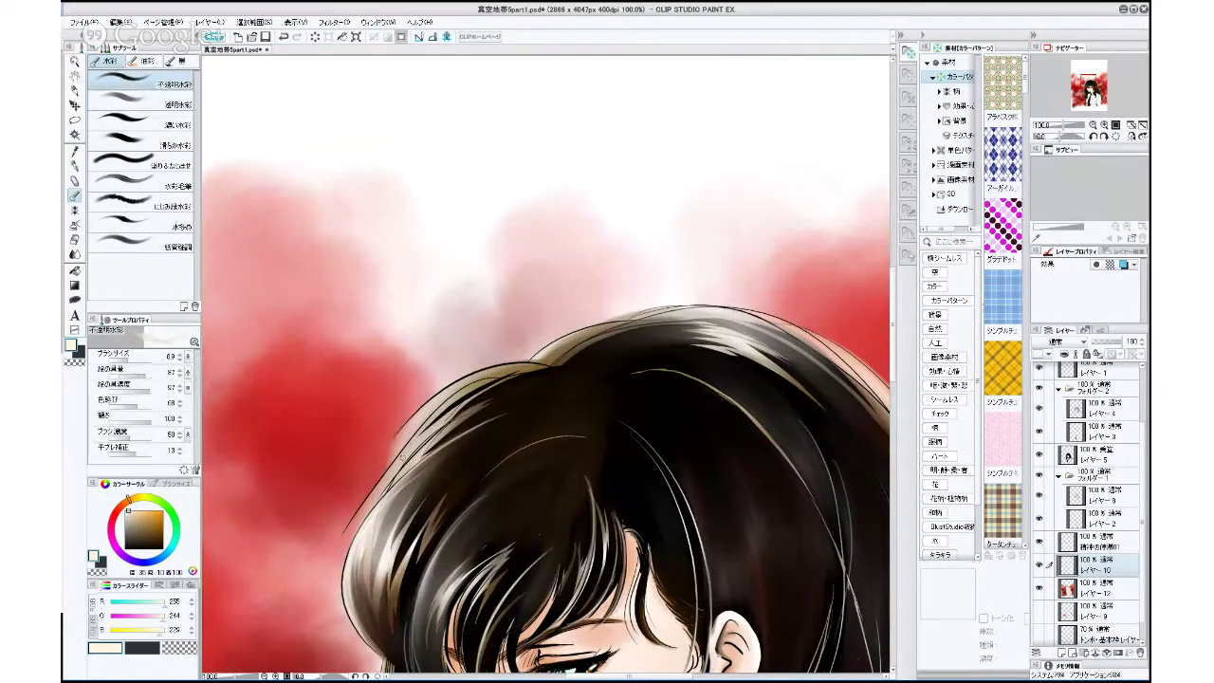
drag(369, 503, 353, 535)
key(ctrl+minus)
drag(474, 493, 473, 318)
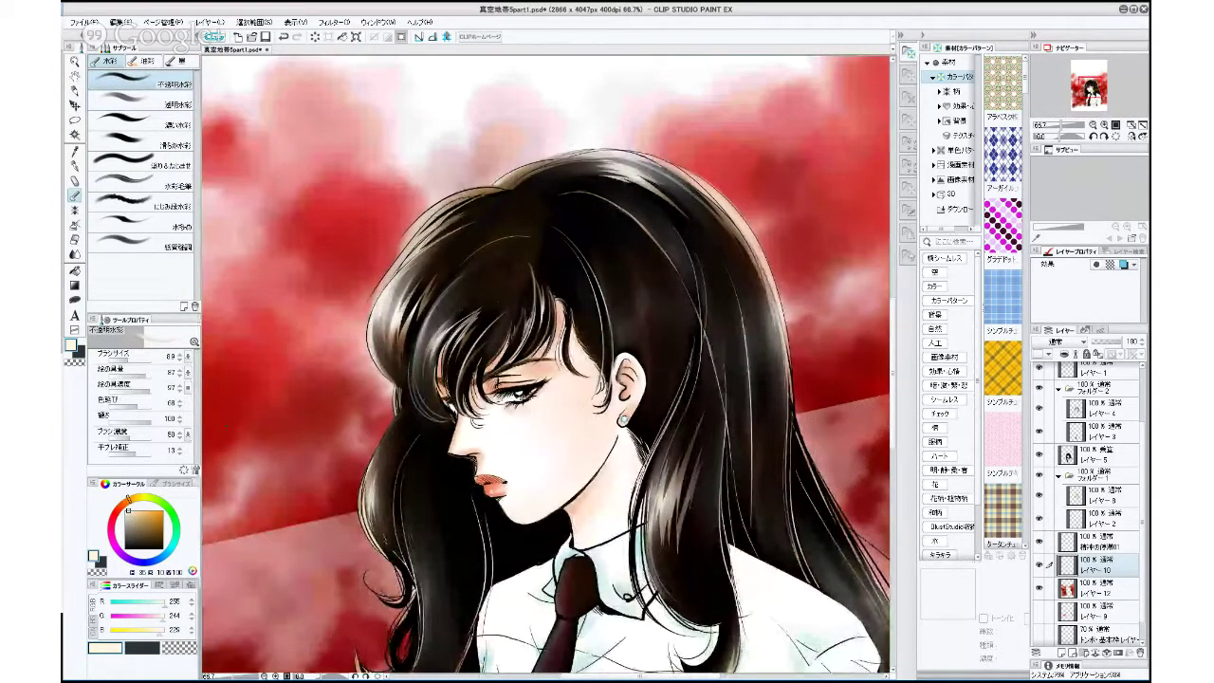
Try touch-up strokes on the front lock and its curls in dark browns sampled from the hair, and undo them.
click(126, 511)
alt+click(398, 411)
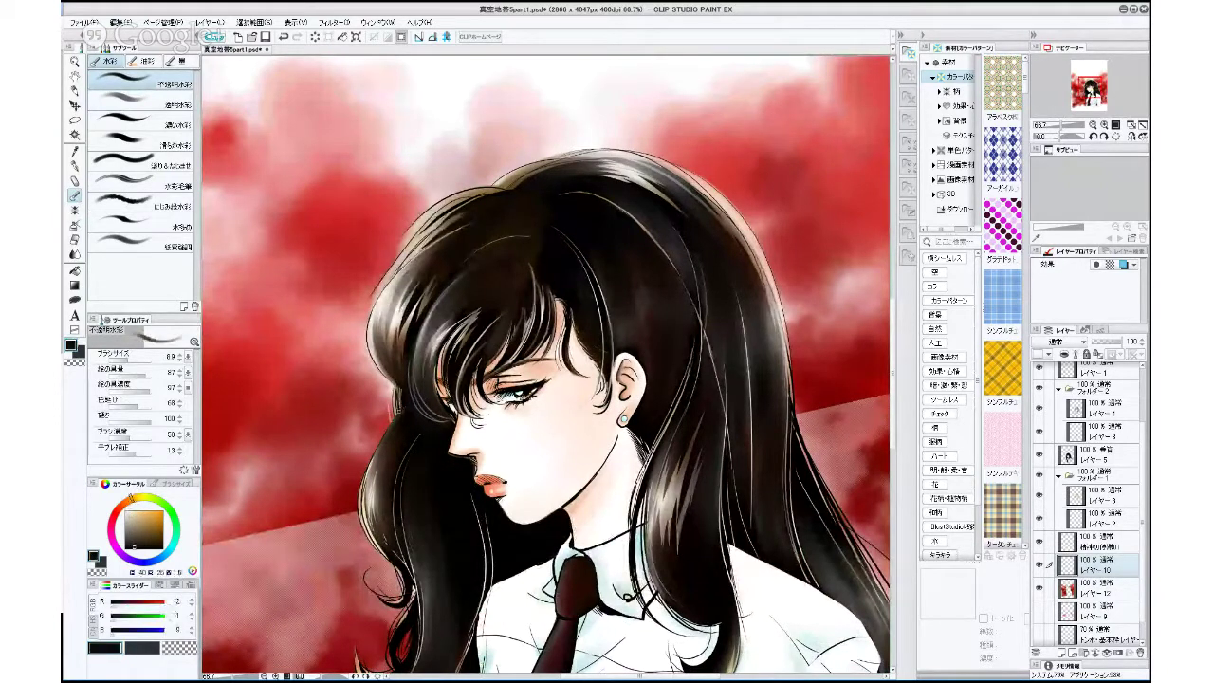
click(284, 36)
drag(474, 576, 495, 420)
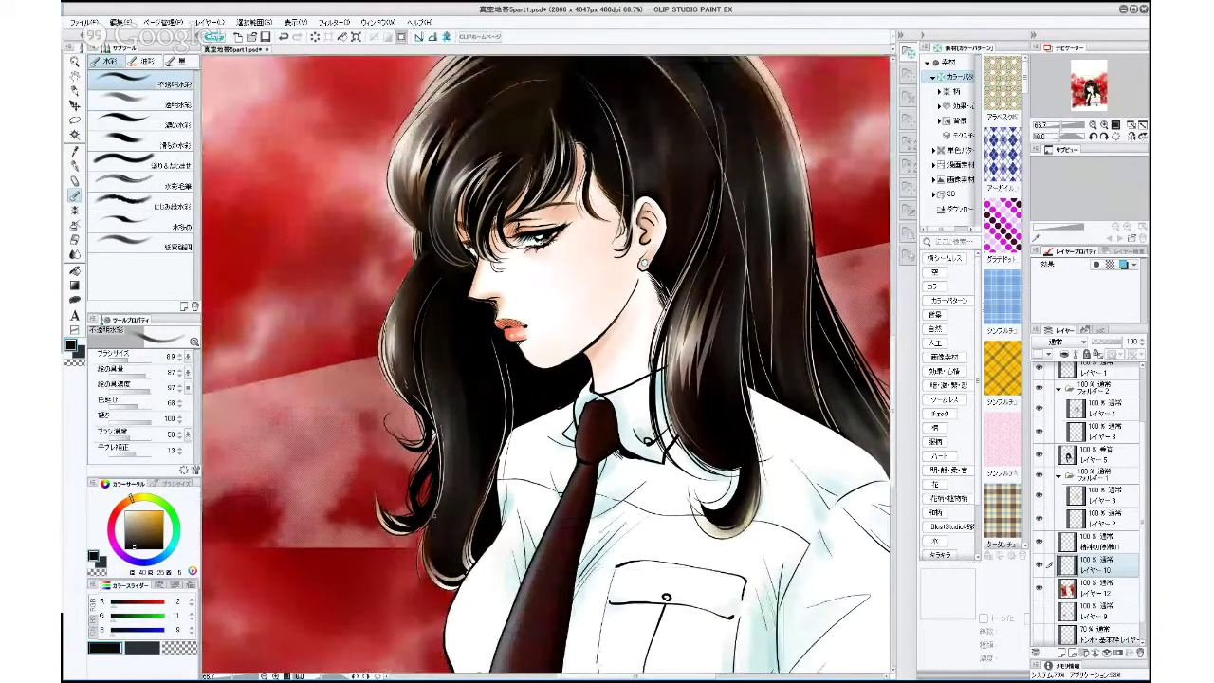
click(129, 515)
alt+click(446, 519)
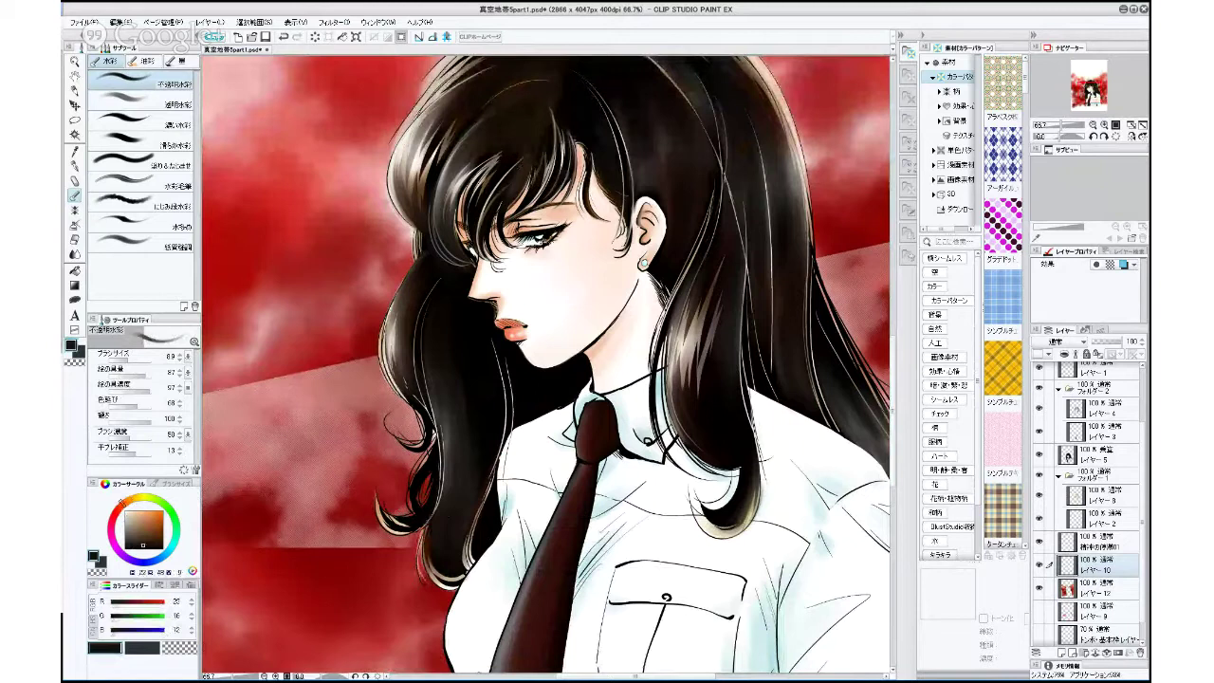
click(283, 36)
Switch to white as the drawing colour and add fine highlight strokes to the curled tips of the front lock.
click(102, 562)
click(125, 511)
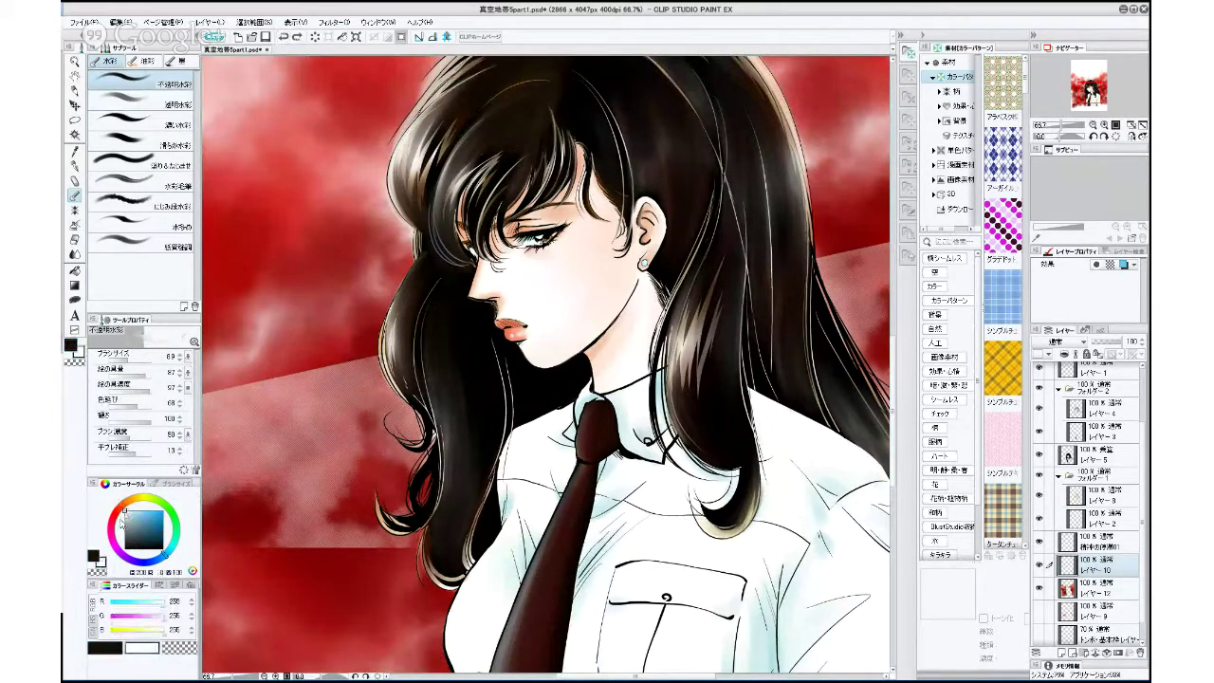
mouse_move(419, 590)
mouse_down()
mouse_move(435, 565)
mouse_move(416, 560)
mouse_move(457, 503)
mouse_up()
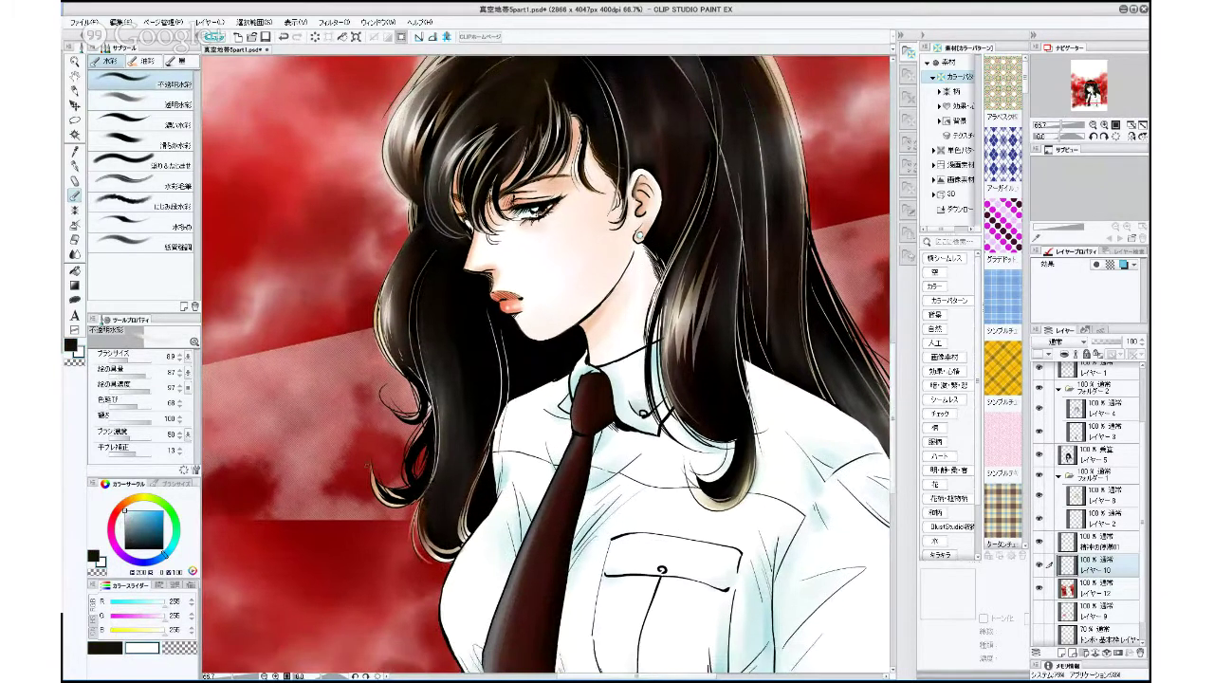
mouse_move(372, 460)
mouse_down()
mouse_move(391, 485)
mouse_move(414, 471)
mouse_up()
drag(446, 421, 441, 497)
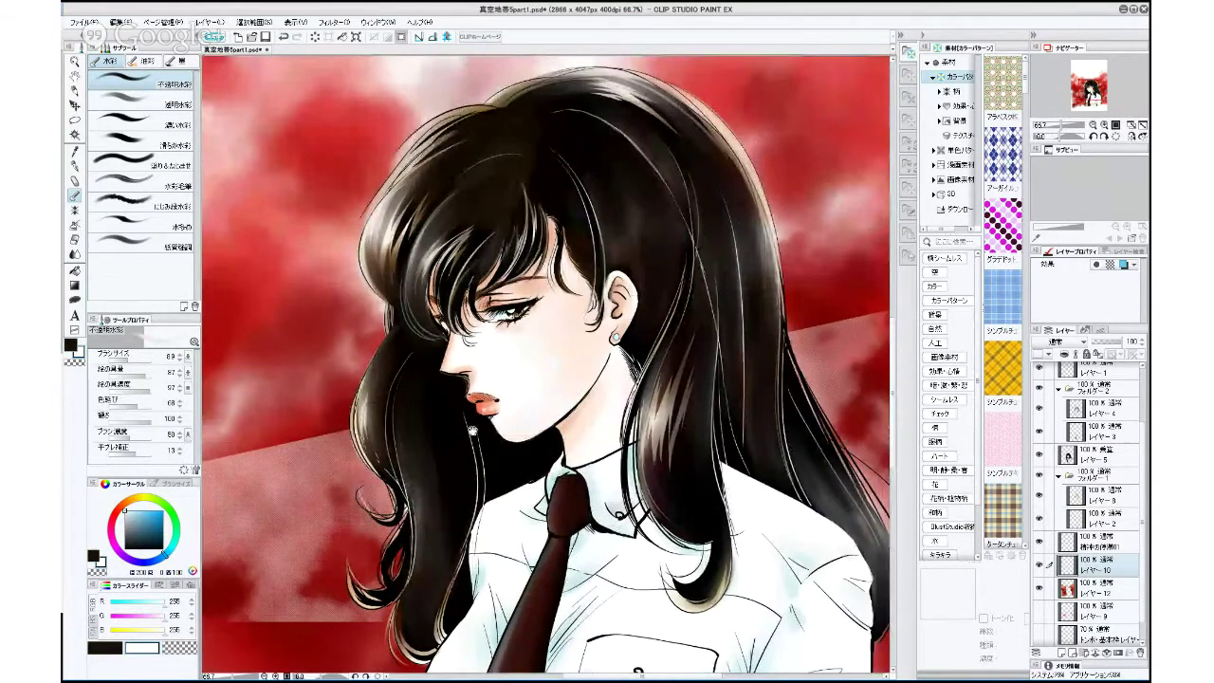
drag(473, 431, 451, 592)
drag(659, 548, 531, 536)
drag(646, 565, 517, 515)
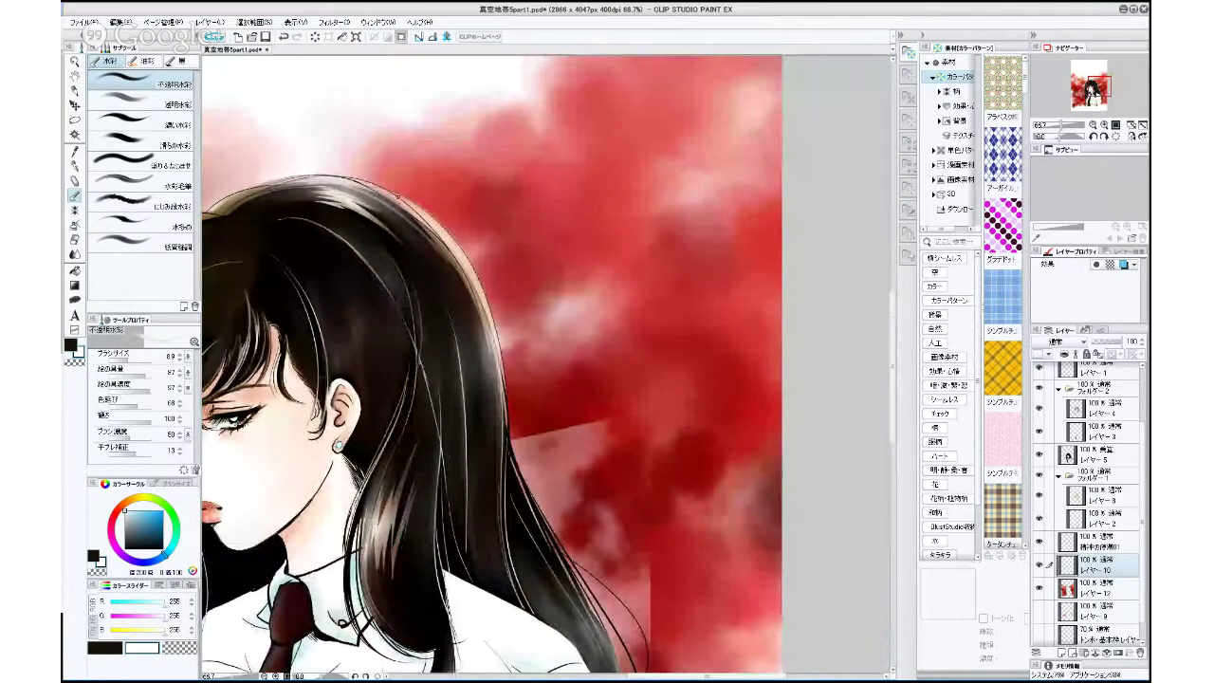
Draw fine white strands down the outer edge of the back hair to its shoulder tips, and sample the background red.
mouse_move(423, 208)
mouse_down()
mouse_move(453, 239)
mouse_move(503, 511)
mouse_up()
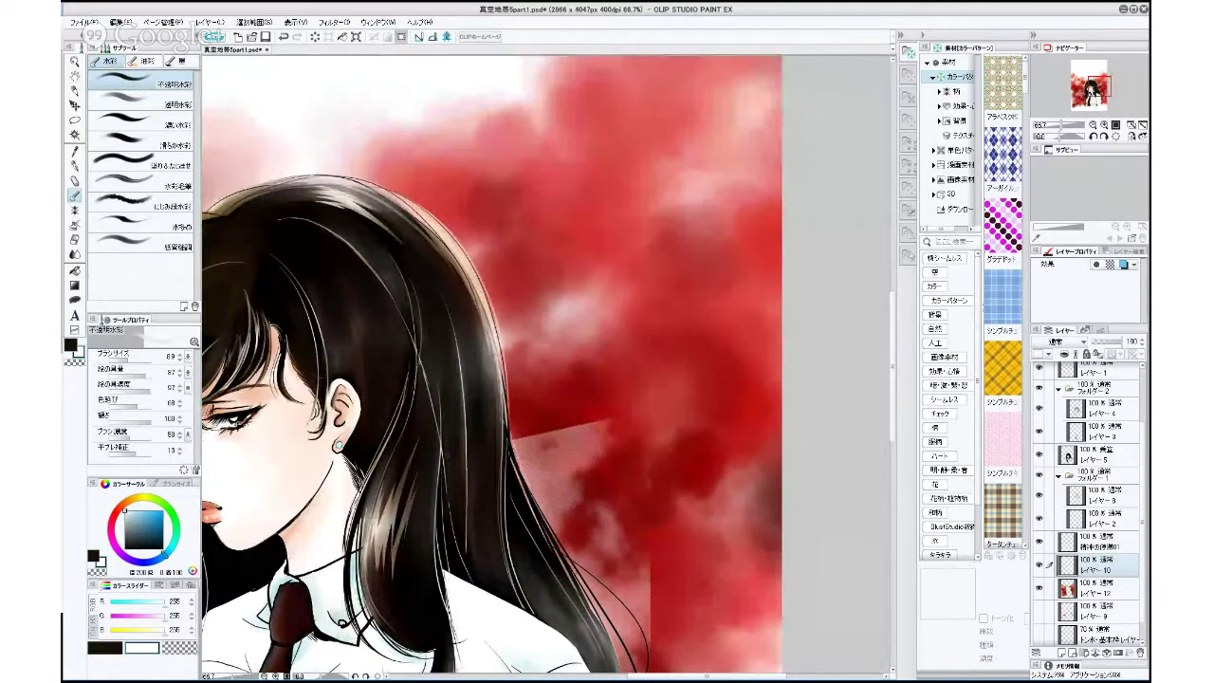
drag(621, 525, 548, 339)
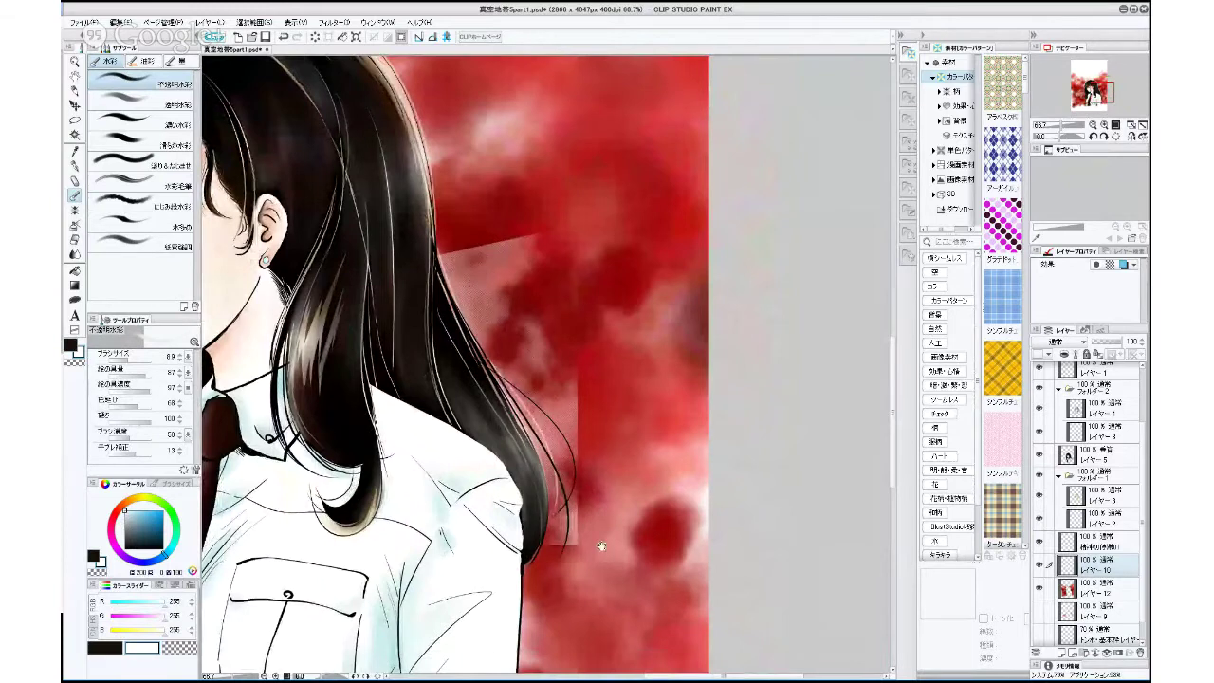
drag(569, 513, 618, 433)
mouse_move(555, 309)
mouse_down()
mouse_move(591, 409)
mouse_move(575, 505)
mouse_up()
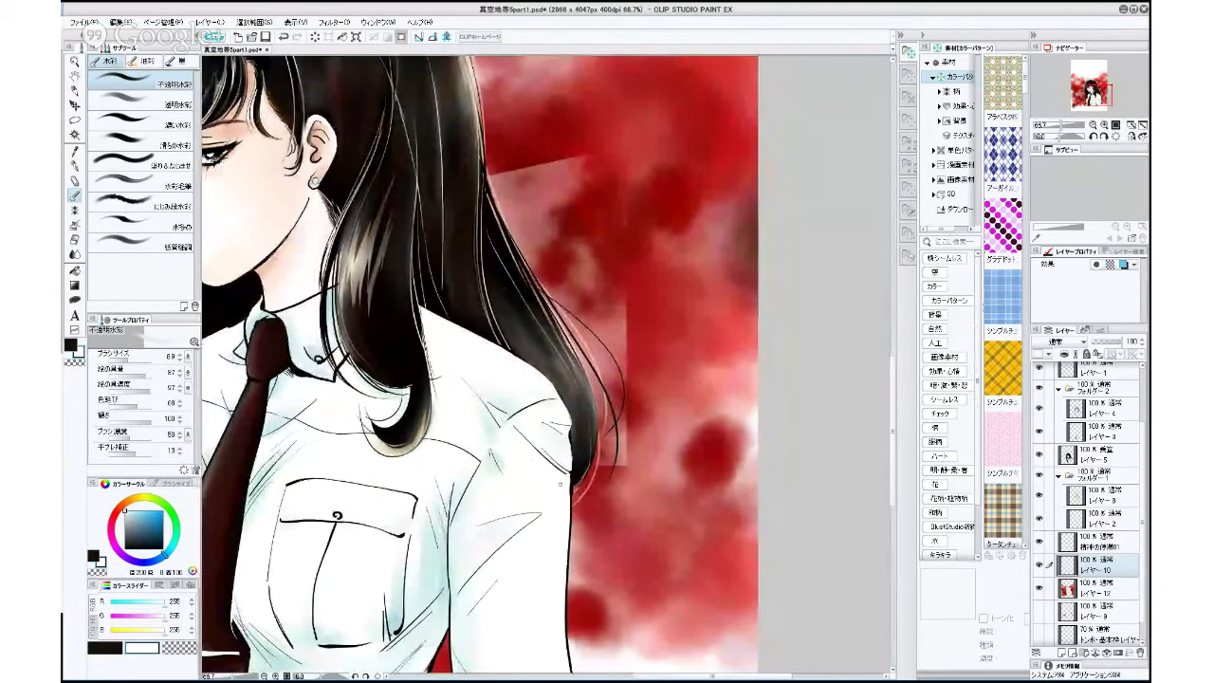
right_click(599, 453)
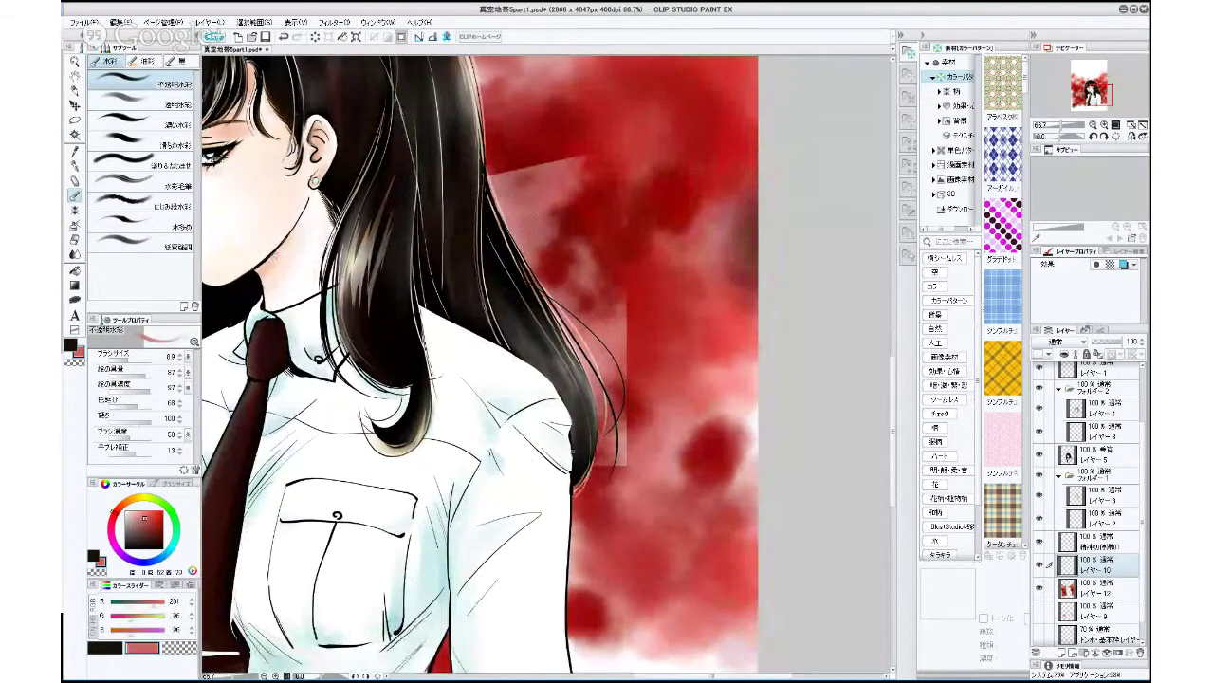
Create a new raster layer directly above レイヤー 7 for further hair highlights.
drag(495, 583, 643, 520)
drag(525, 452, 664, 648)
drag(633, 362, 622, 556)
drag(624, 504, 657, 559)
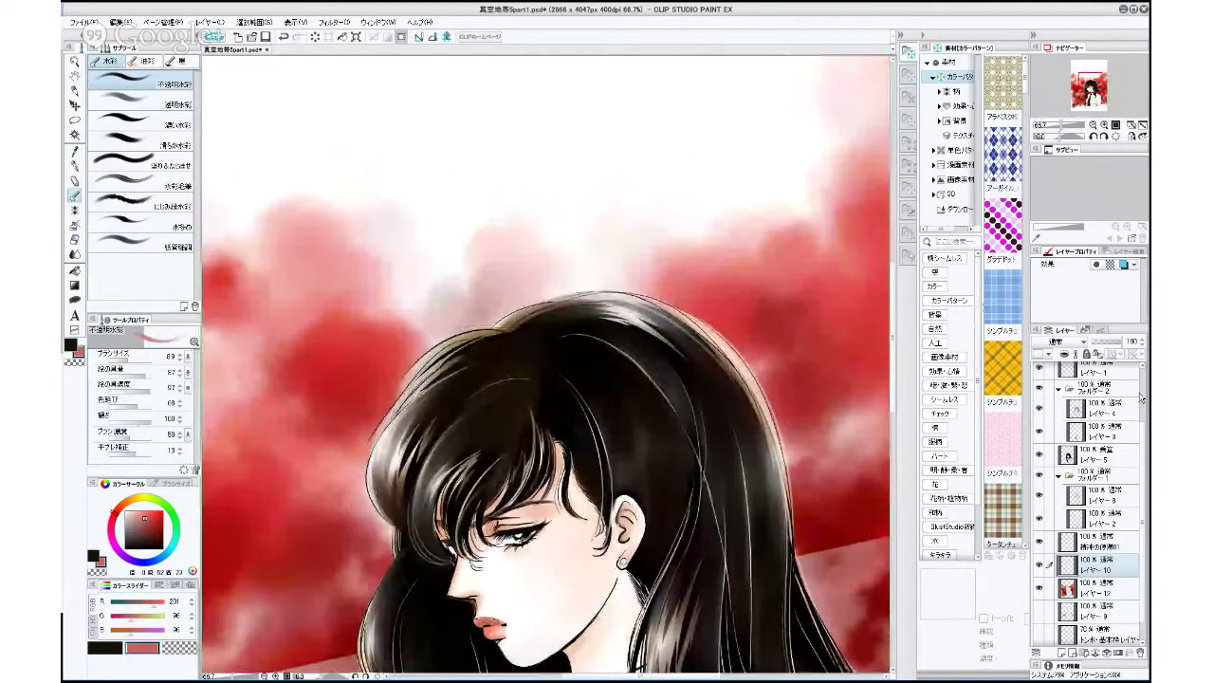
scroll(1139, 408, up, 3)
click(1100, 400)
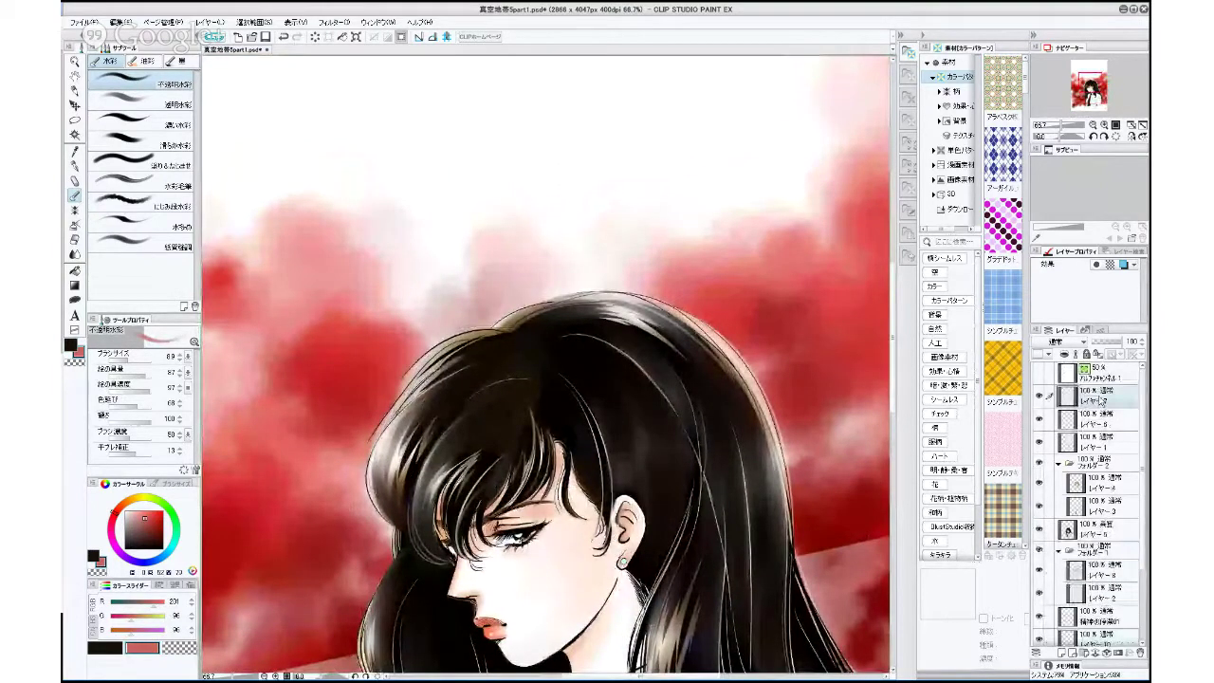
click(1061, 653)
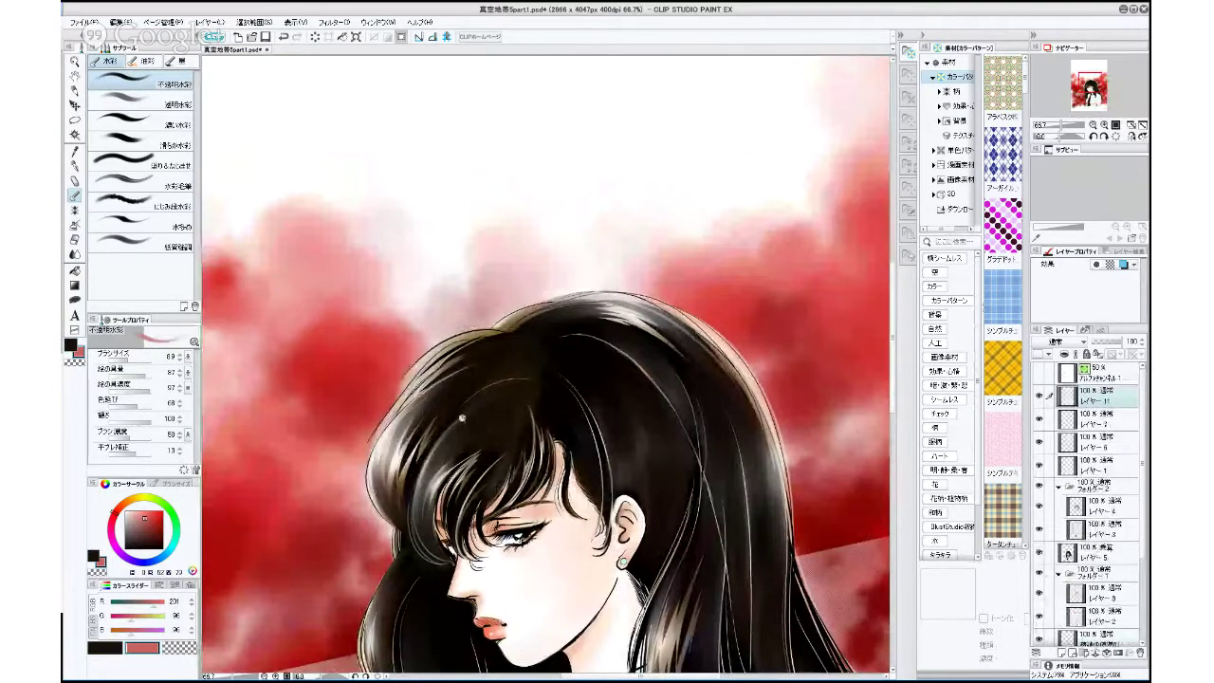
Set the opaque watercolor brush to size 5.3 in pinkish white (RGB 255, 244, 244) and draw fine strands along the front crown outline.
scroll(464, 419, up, 1)
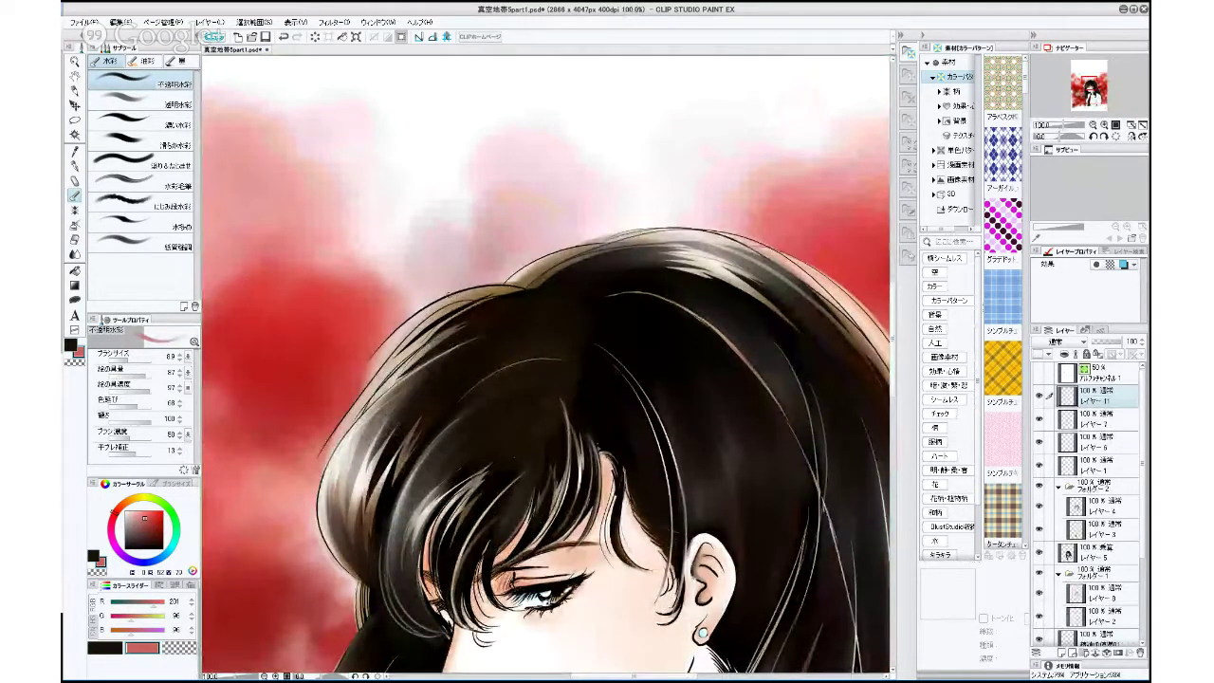
click(128, 512)
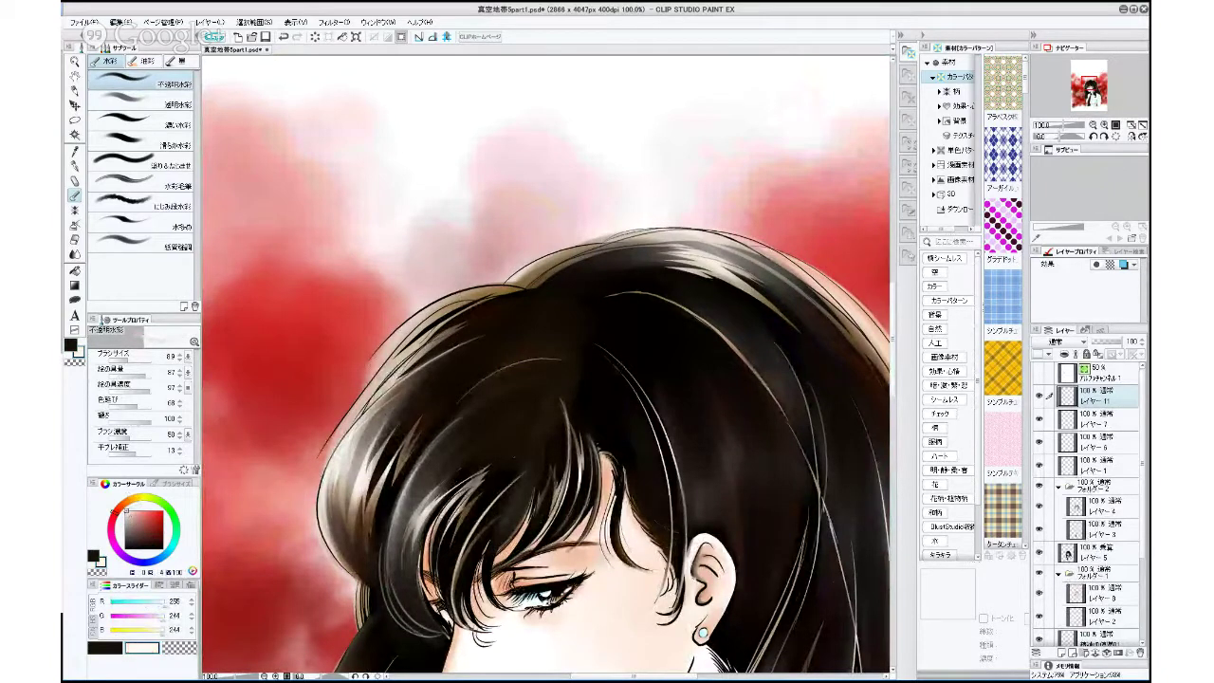
click(128, 359)
mouse_move(395, 330)
mouse_down()
mouse_move(448, 296)
mouse_move(523, 284)
mouse_up()
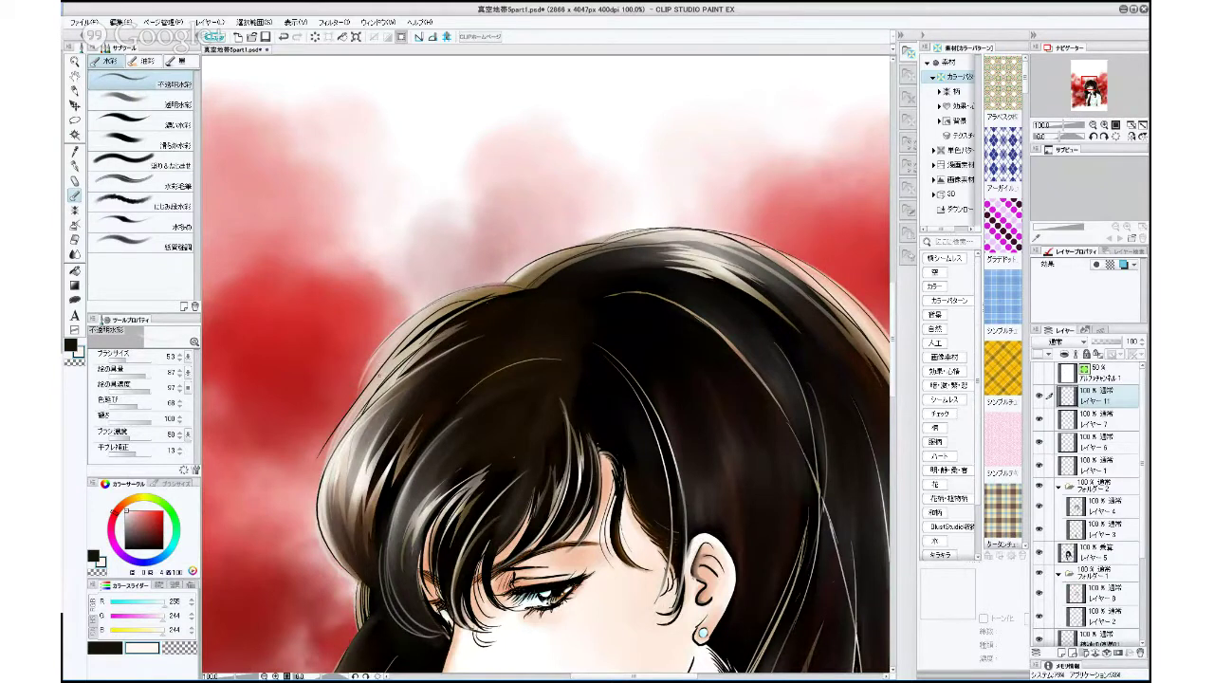
drag(370, 382, 327, 448)
Add thin pale strands along the hair outline in front of the forehead and onto the upper front lock.
drag(442, 493, 468, 334)
mouse_move(355, 300)
mouse_down()
mouse_move(343, 361)
mouse_move(346, 333)
mouse_move(353, 404)
mouse_move(389, 423)
mouse_up()
drag(362, 294, 390, 257)
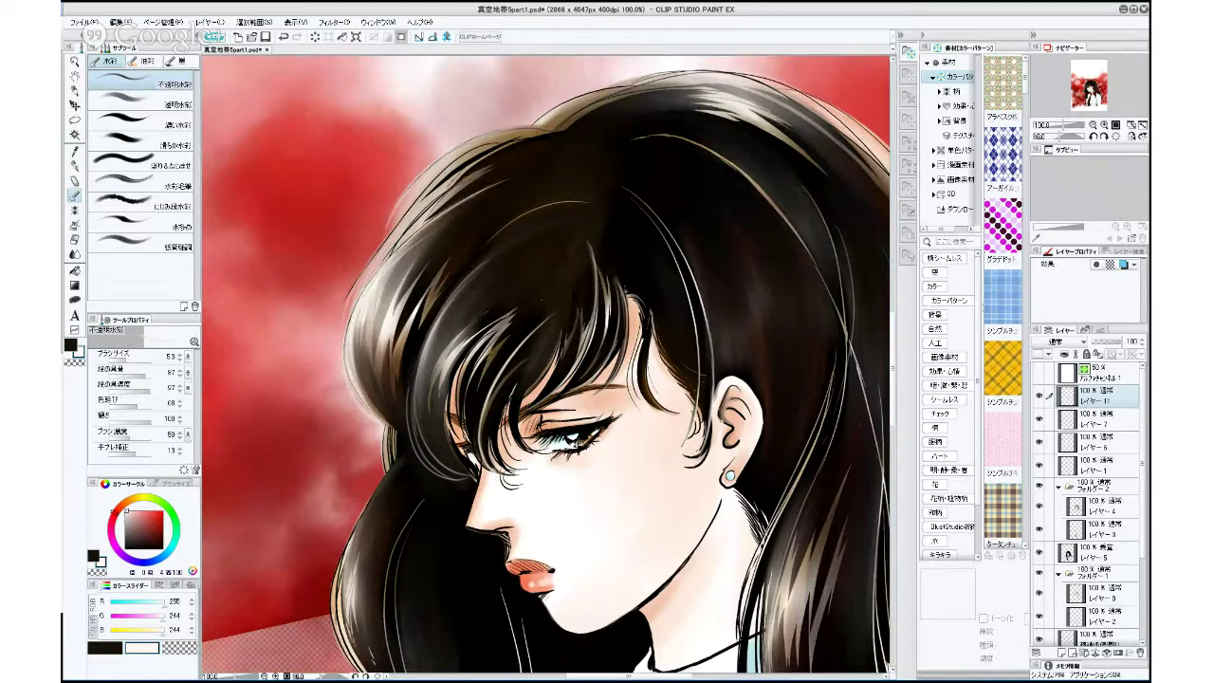
drag(388, 431, 384, 469)
mouse_move(384, 450)
mouse_down()
mouse_move(382, 473)
mouse_move(416, 435)
mouse_move(414, 343)
mouse_move(357, 426)
mouse_up()
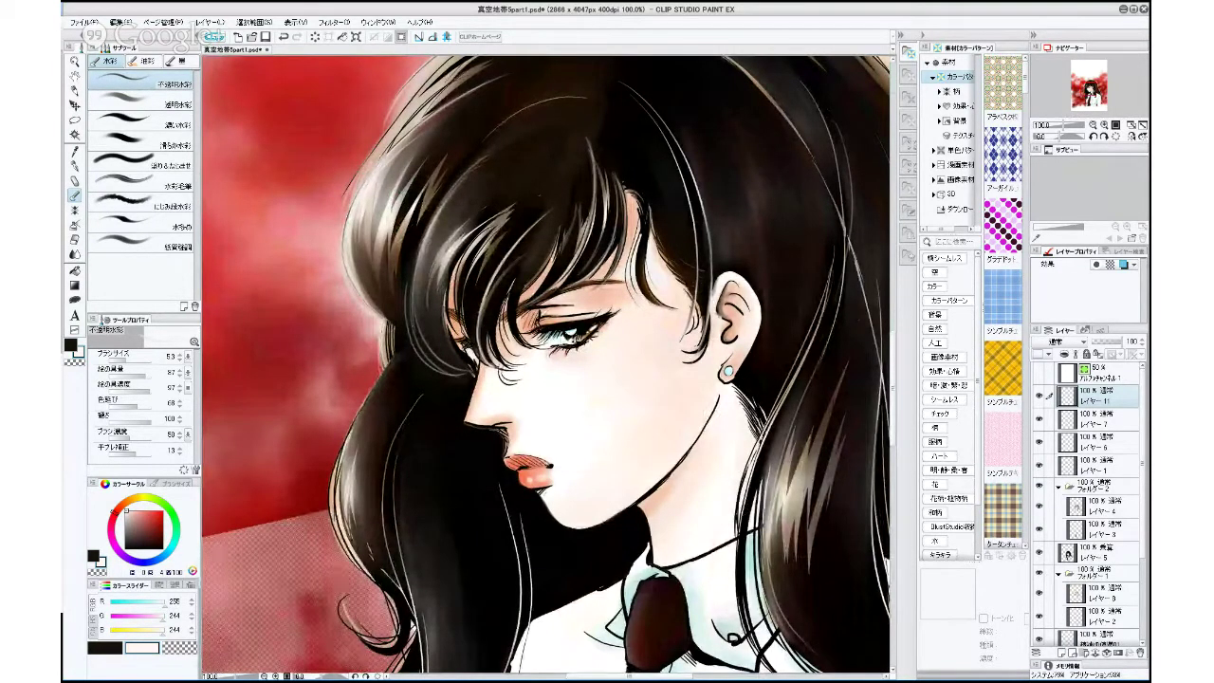
drag(389, 362, 338, 503)
Draw fine pale strands through the bangs over the forehead and the hair beside the temple.
mouse_move(404, 321)
mouse_down()
mouse_move(383, 328)
mouse_move(421, 356)
mouse_move(379, 328)
mouse_move(465, 362)
mouse_up()
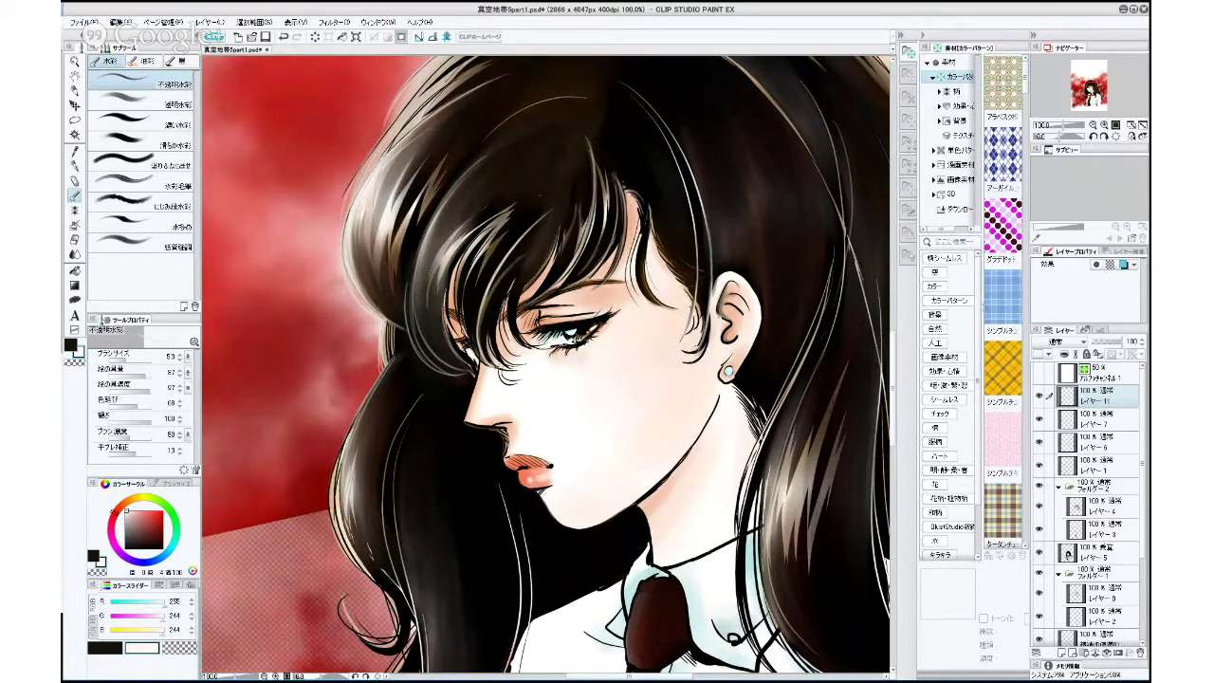
drag(463, 259, 474, 366)
mouse_move(528, 256)
mouse_down()
mouse_move(513, 348)
mouse_move(489, 347)
mouse_up()
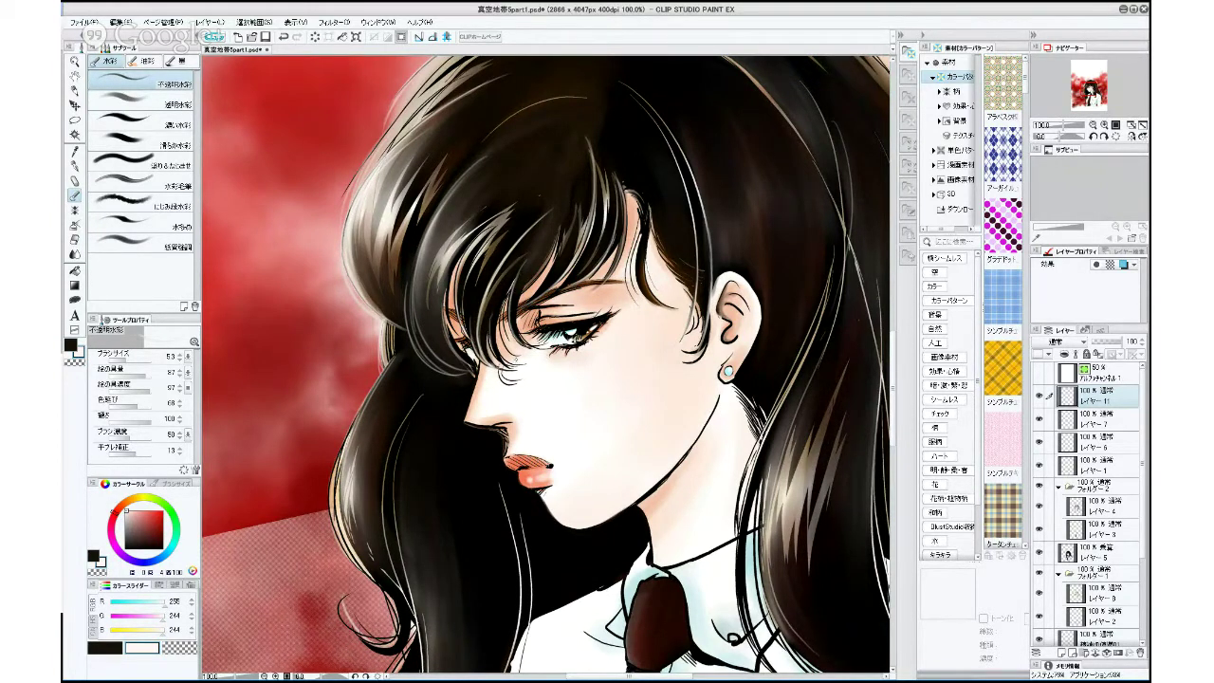
mouse_move(645, 192)
mouse_down()
mouse_move(643, 277)
mouse_move(675, 308)
mouse_up()
mouse_move(657, 224)
mouse_down()
mouse_move(697, 289)
mouse_move(708, 341)
mouse_up()
drag(563, 221, 537, 297)
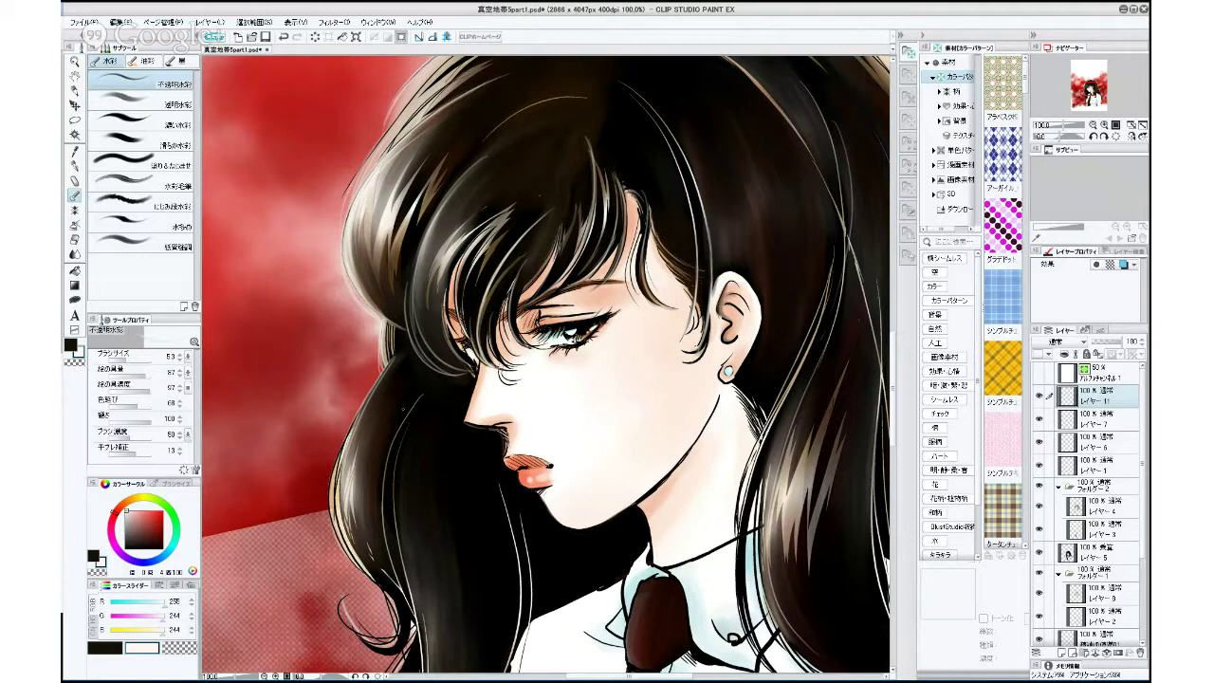
Trace pale highlight strands down the outer edge of the front lock to its first curl.
mouse_move(359, 437)
mouse_down()
mouse_move(366, 548)
mouse_move(380, 569)
mouse_up()
drag(442, 480, 550, 386)
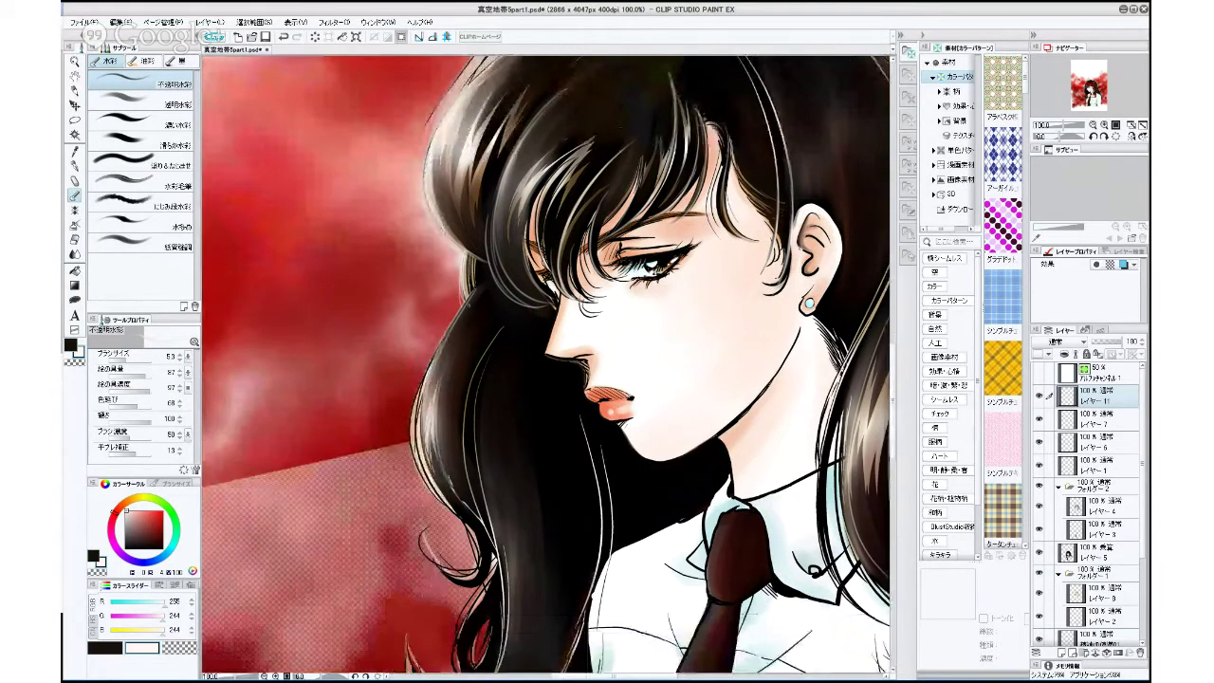
mouse_move(461, 311)
mouse_down()
mouse_move(434, 359)
mouse_move(440, 346)
mouse_up()
mouse_move(420, 408)
mouse_down()
mouse_move(414, 425)
mouse_move(472, 532)
mouse_move(480, 582)
mouse_up()
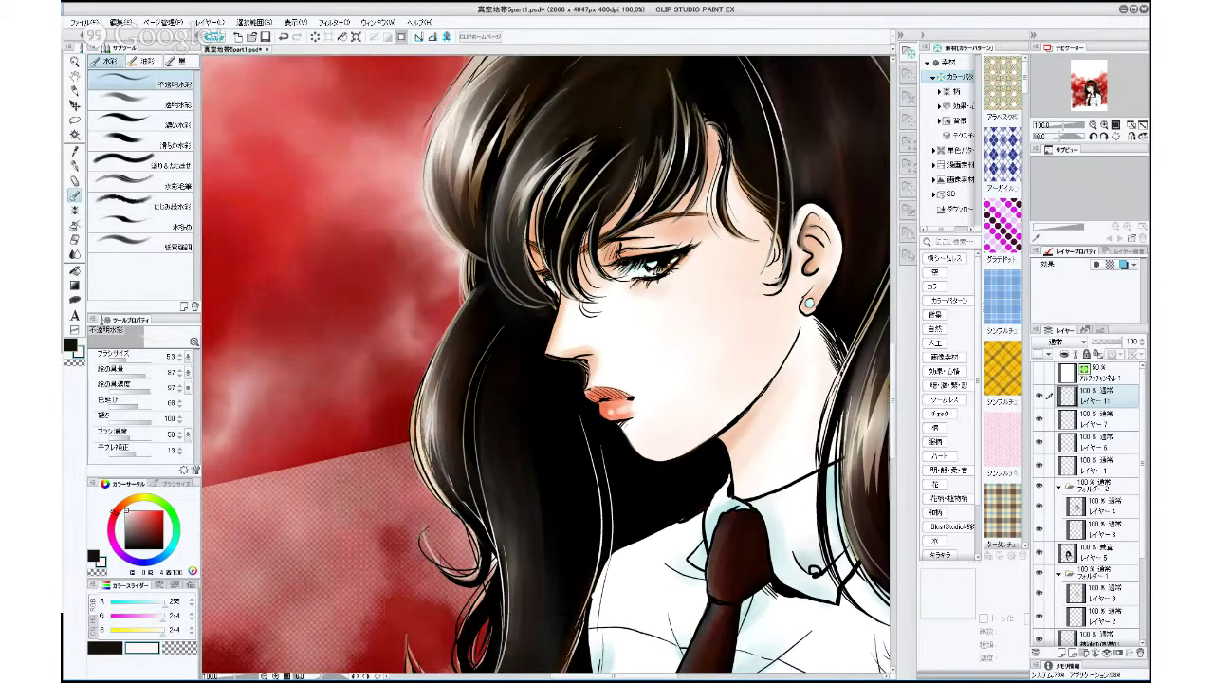
drag(423, 554, 436, 565)
drag(479, 468, 455, 339)
Outline the front lock's uppermost curl with several fine pale strokes along its loop and inner strands.
scroll(455, 339, up, 2)
mouse_move(350, 462)
mouse_down()
mouse_move(336, 506)
mouse_move(376, 534)
mouse_move(422, 542)
mouse_up()
mouse_move(352, 459)
mouse_down()
mouse_move(335, 499)
mouse_move(363, 525)
mouse_move(438, 545)
mouse_move(455, 538)
mouse_up()
drag(424, 455, 450, 545)
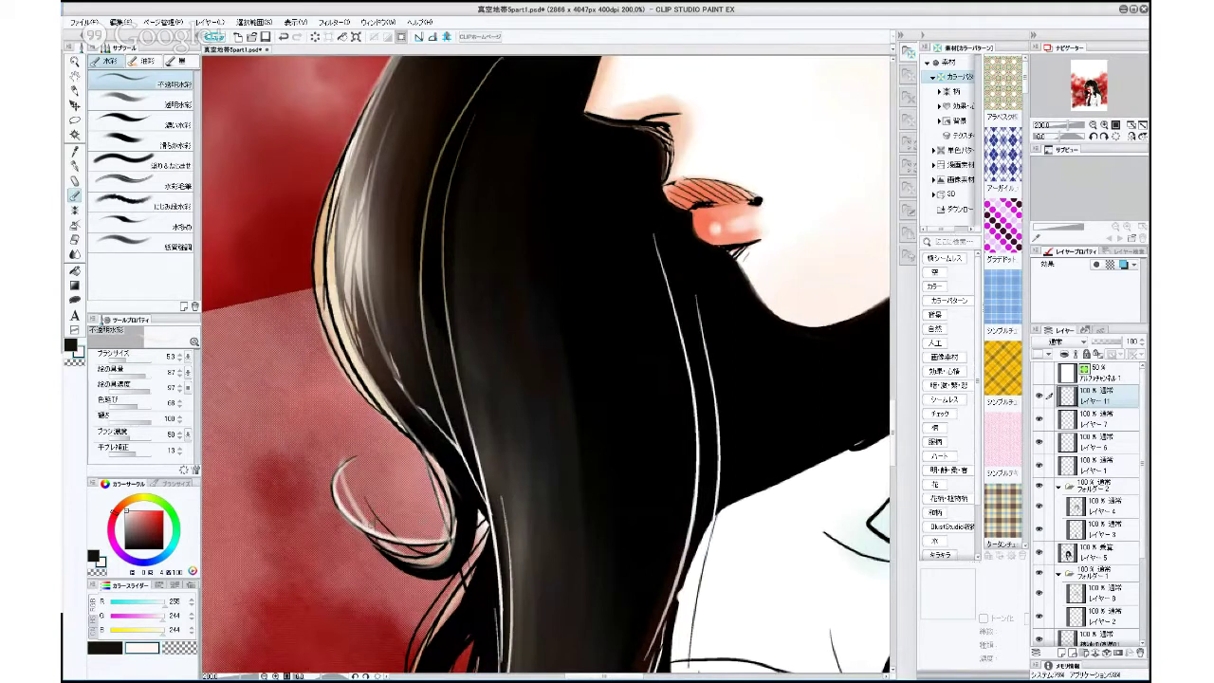
mouse_move(368, 529)
mouse_down()
mouse_move(427, 555)
mouse_move(445, 557)
mouse_move(446, 541)
mouse_up()
drag(449, 493, 445, 548)
mouse_move(391, 418)
mouse_down()
mouse_move(448, 503)
mouse_move(451, 546)
mouse_move(434, 553)
mouse_up()
mouse_move(370, 503)
mouse_down()
mouse_move(414, 546)
mouse_move(440, 548)
mouse_up()
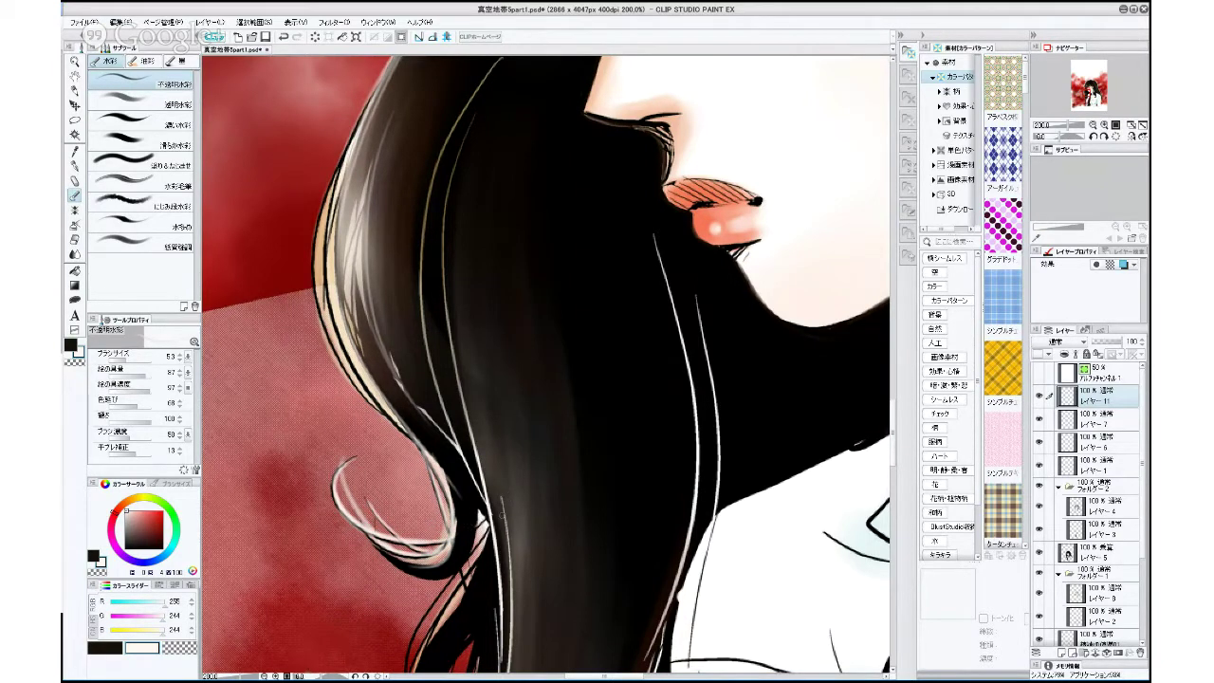
Draw thin pale strands around the outer and inner edges of the front lock's middle looped curl.
drag(512, 540, 503, 345)
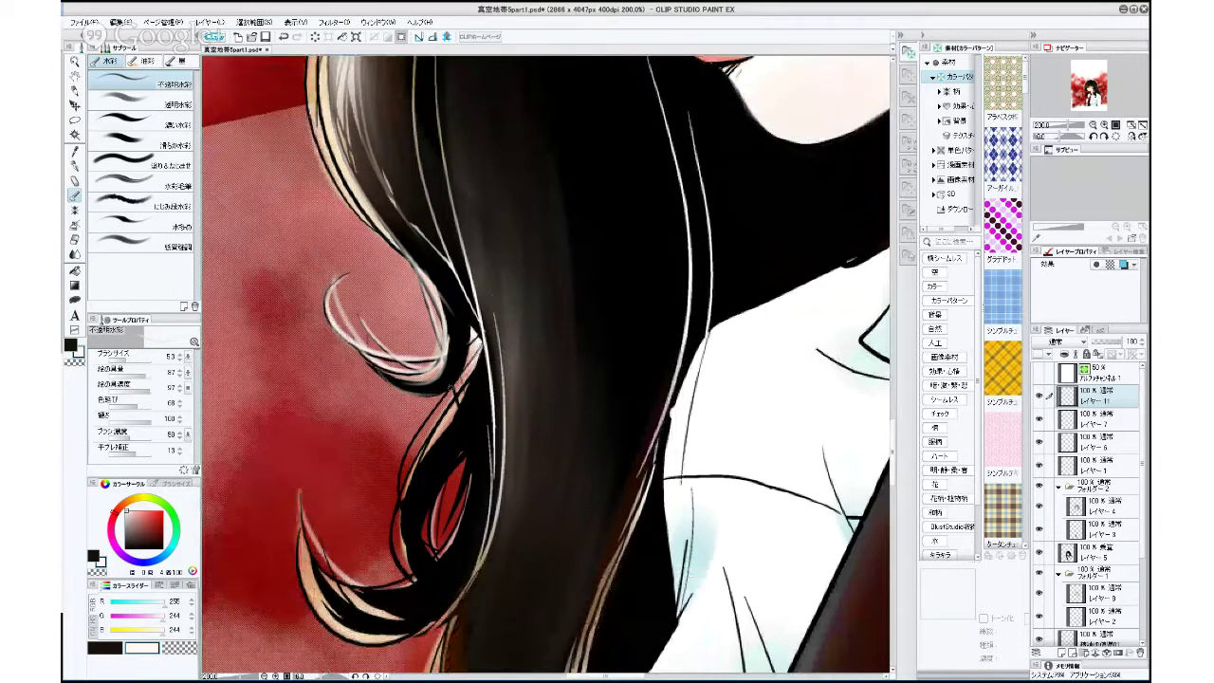
drag(463, 374, 406, 454)
drag(432, 410, 398, 486)
drag(413, 443, 398, 507)
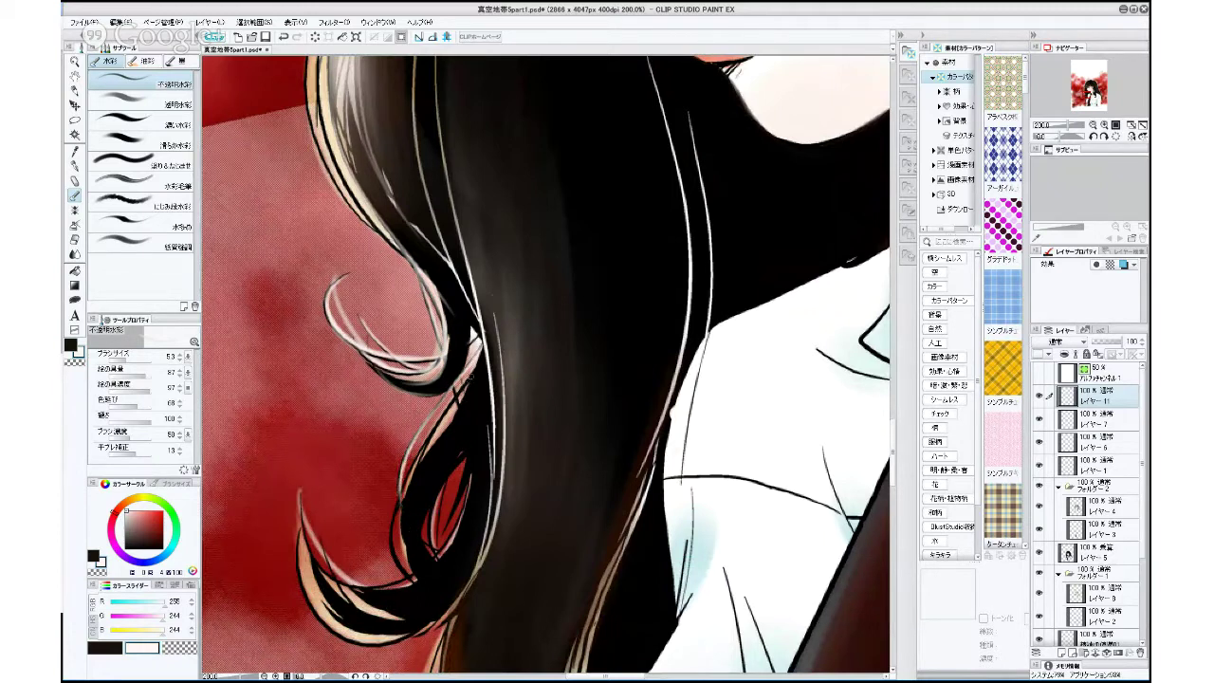
mouse_move(470, 375)
mouse_down()
mouse_move(448, 406)
mouse_move(460, 390)
mouse_up()
drag(446, 407, 391, 524)
drag(408, 475, 389, 554)
drag(397, 504, 389, 562)
mouse_move(404, 554)
mouse_down()
mouse_move(396, 588)
mouse_move(432, 593)
mouse_up()
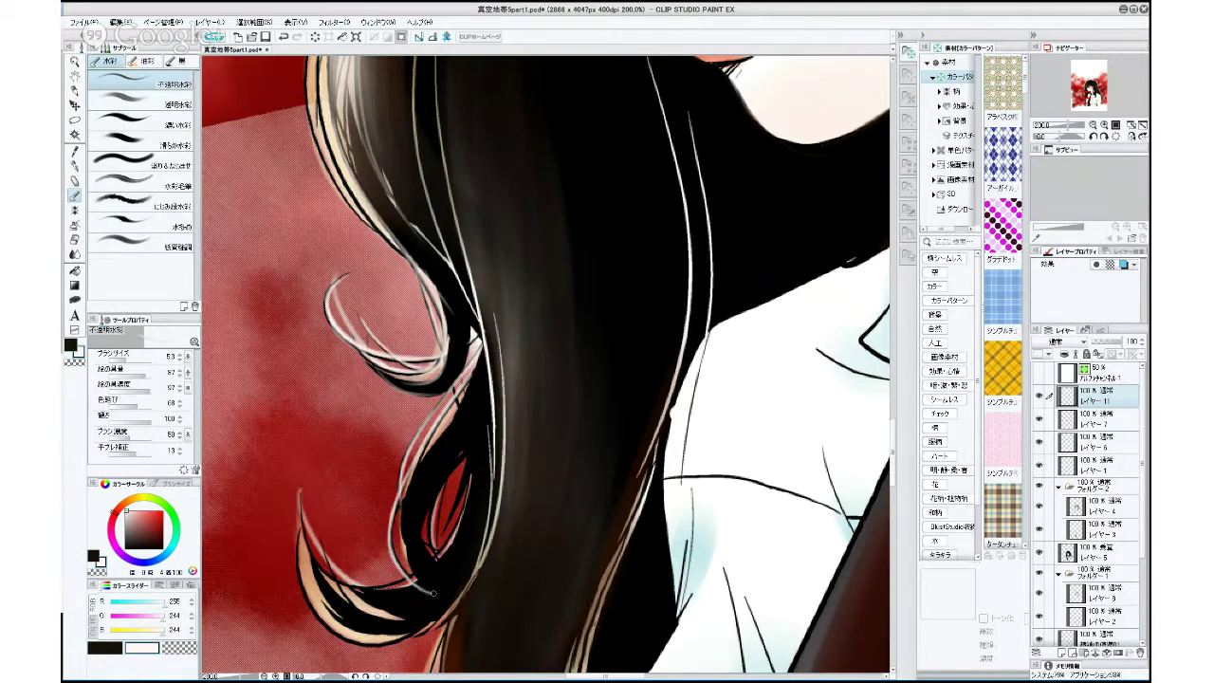
mouse_move(473, 382)
mouse_down()
mouse_move(472, 465)
mouse_move(460, 414)
mouse_move(415, 509)
mouse_move(445, 455)
mouse_move(425, 489)
mouse_move(443, 556)
mouse_move(413, 538)
mouse_move(438, 469)
mouse_move(413, 575)
mouse_move(414, 525)
mouse_move(410, 553)
mouse_move(409, 539)
mouse_move(450, 460)
mouse_up()
drag(420, 545, 465, 575)
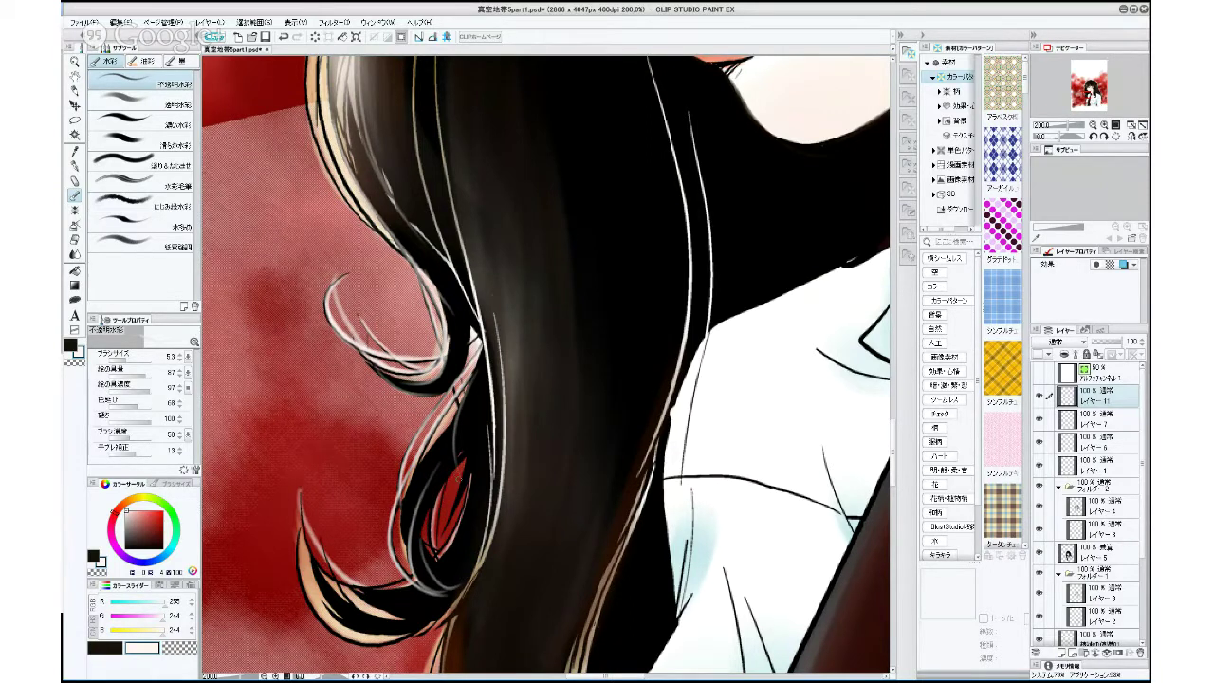
drag(422, 546, 430, 502)
Add fine pale strokes to the lower curl's pointed tip and underside, and to the inside of the loop above it.
mouse_move(320, 539)
mouse_down()
mouse_move(346, 598)
mouse_move(372, 608)
mouse_move(345, 596)
mouse_move(389, 621)
mouse_move(334, 575)
mouse_move(319, 532)
mouse_up()
drag(405, 619, 438, 596)
drag(310, 546, 299, 499)
drag(319, 569, 298, 475)
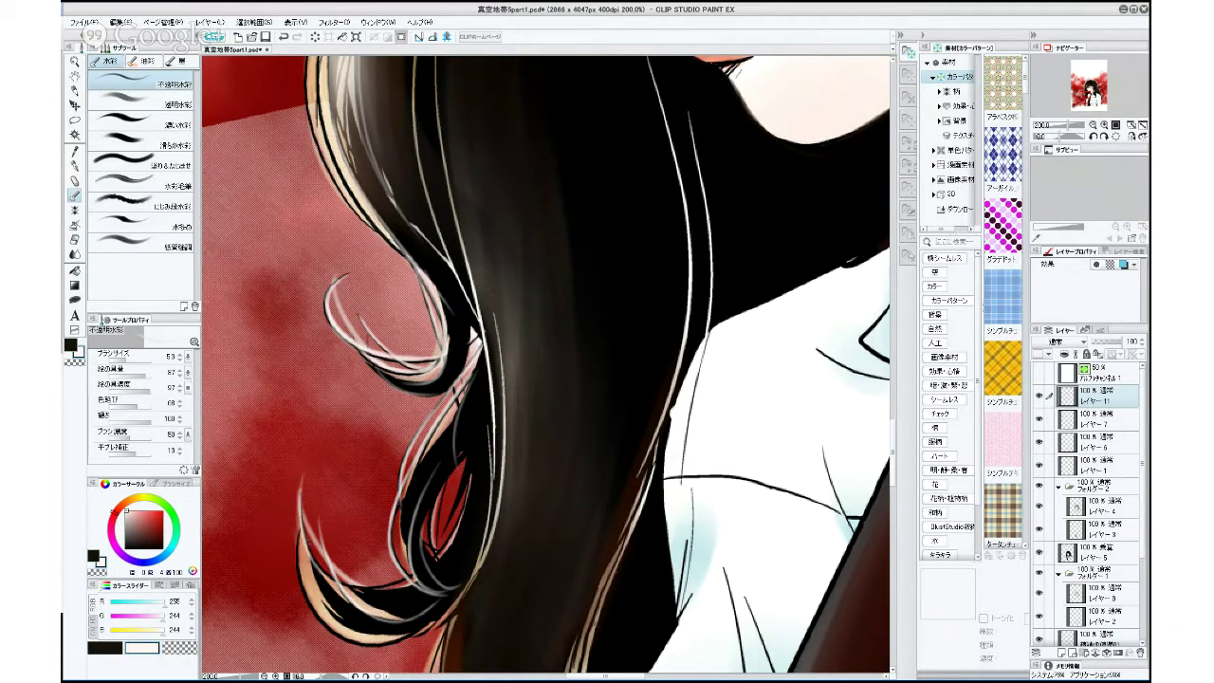
drag(366, 588, 406, 577)
drag(459, 515, 426, 544)
drag(467, 432, 432, 548)
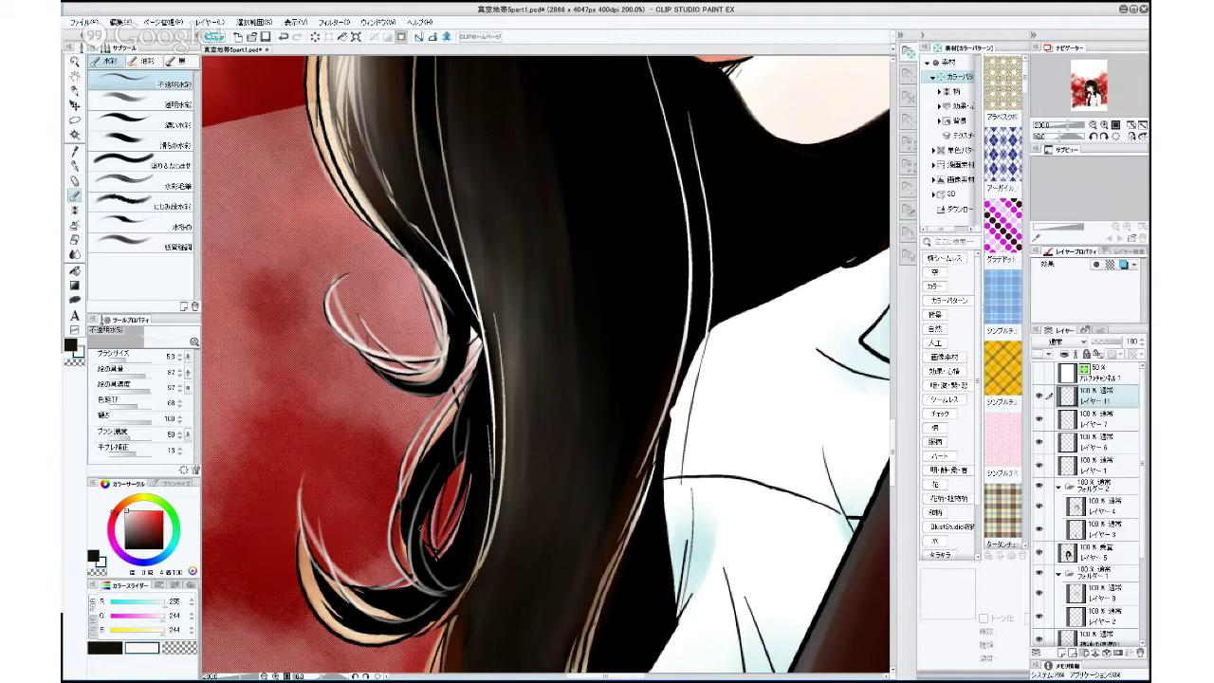
Brighten the outer edge of the front lock's lower curl with repeated pale strokes.
drag(509, 578, 496, 347)
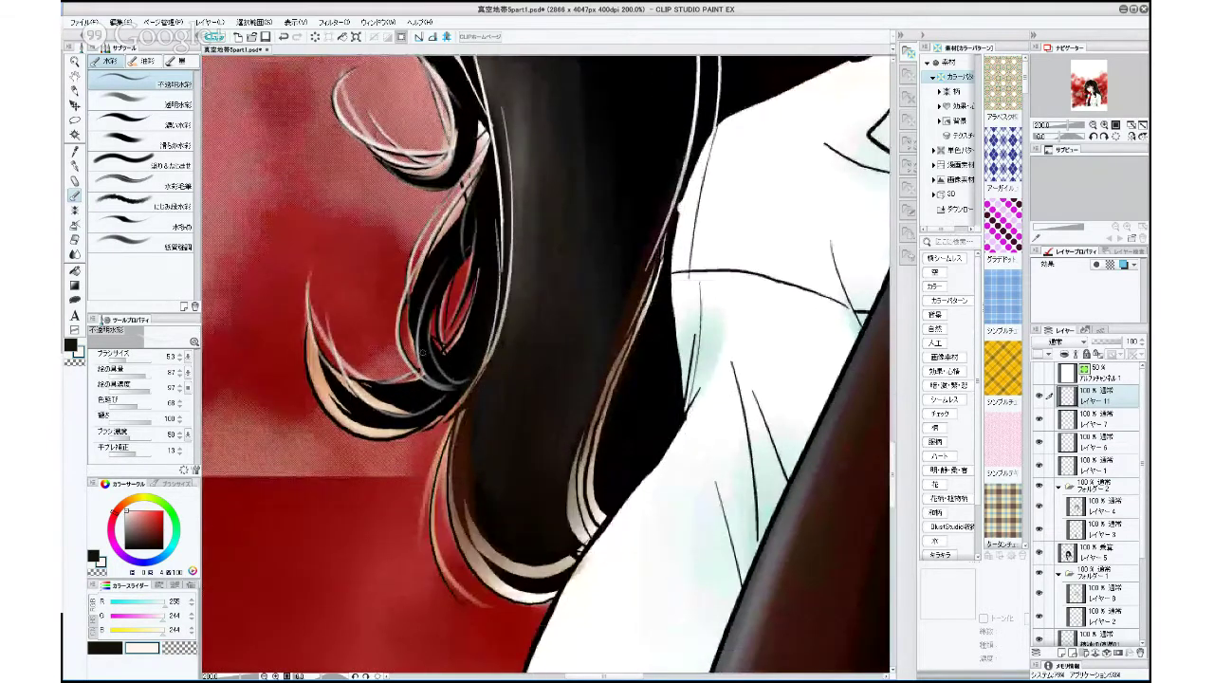
mouse_move(309, 361)
mouse_down()
mouse_move(338, 415)
mouse_move(377, 437)
mouse_up()
drag(311, 379, 330, 414)
drag(303, 335, 338, 420)
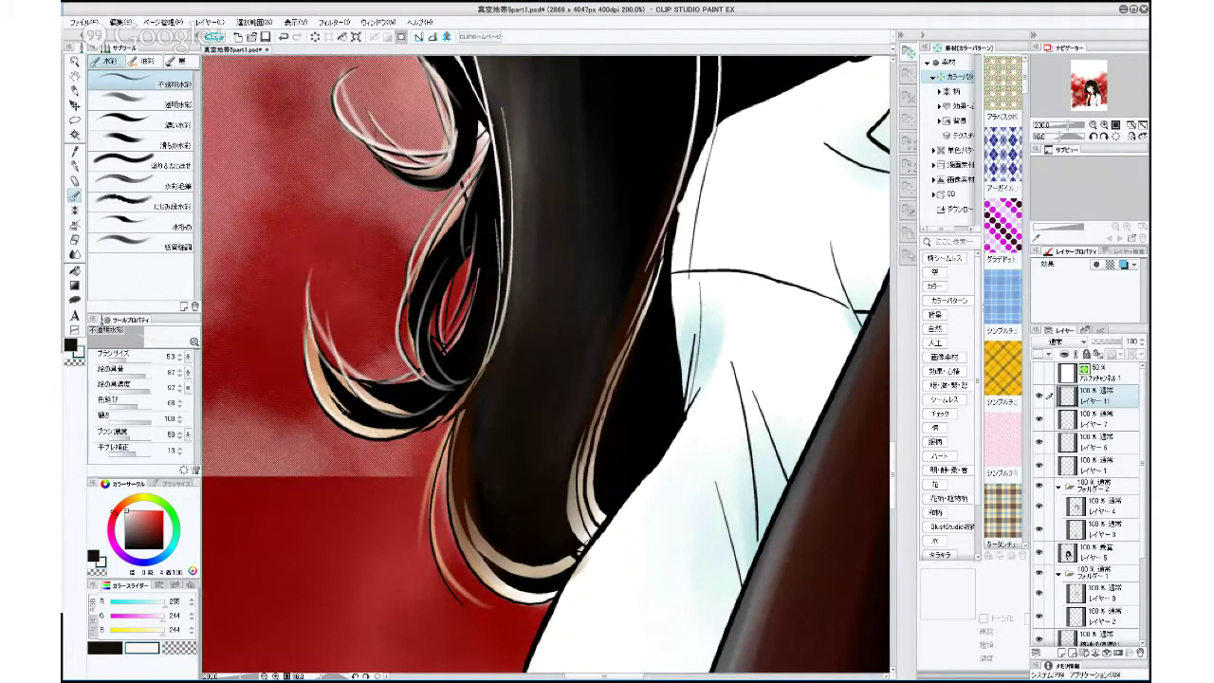
mouse_move(343, 422)
mouse_down()
mouse_move(380, 433)
mouse_move(395, 416)
mouse_move(417, 429)
mouse_move(358, 429)
mouse_move(309, 365)
mouse_move(326, 405)
mouse_move(305, 340)
mouse_up()
drag(315, 391, 306, 321)
Mix a light peach drawing colour and stroke it along the lower curl's outer rim.
click(116, 509)
click(138, 497)
click(126, 499)
click(131, 511)
click(139, 507)
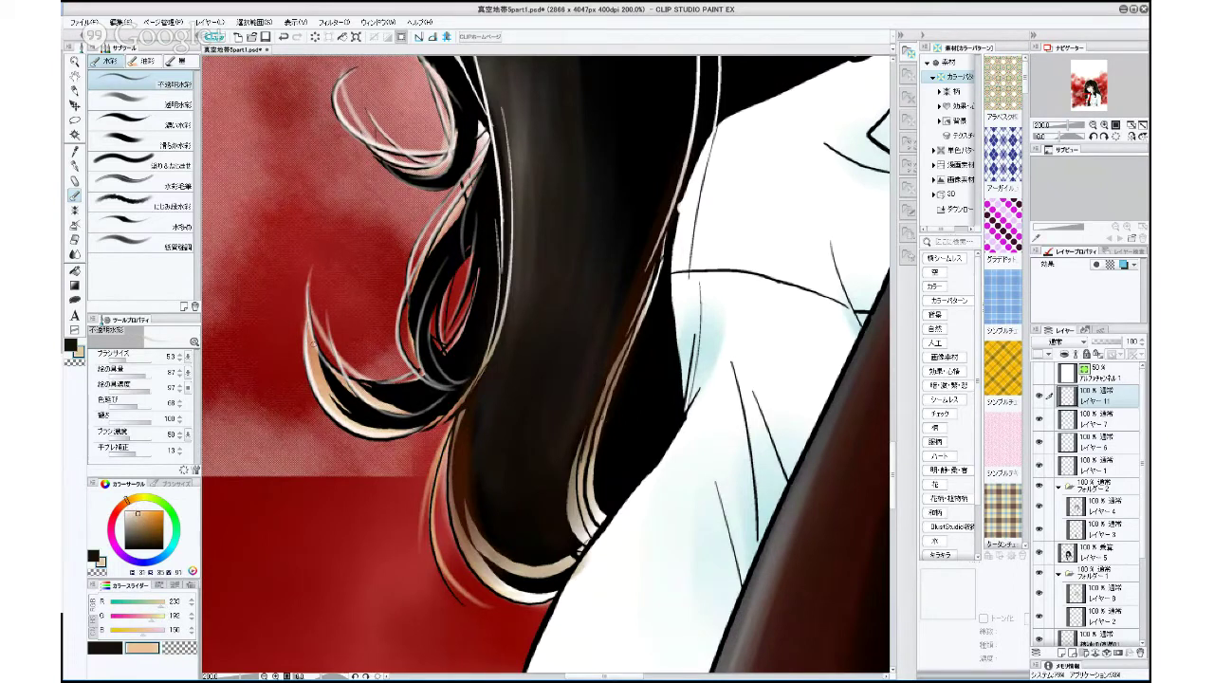
drag(307, 332, 342, 418)
drag(309, 351, 325, 397)
Set the watercolor brush to size 7.8 and tint the lower curl's rim with light orange (RGB 255, 172, 86) and a darker orange.
click(151, 511)
click(130, 362)
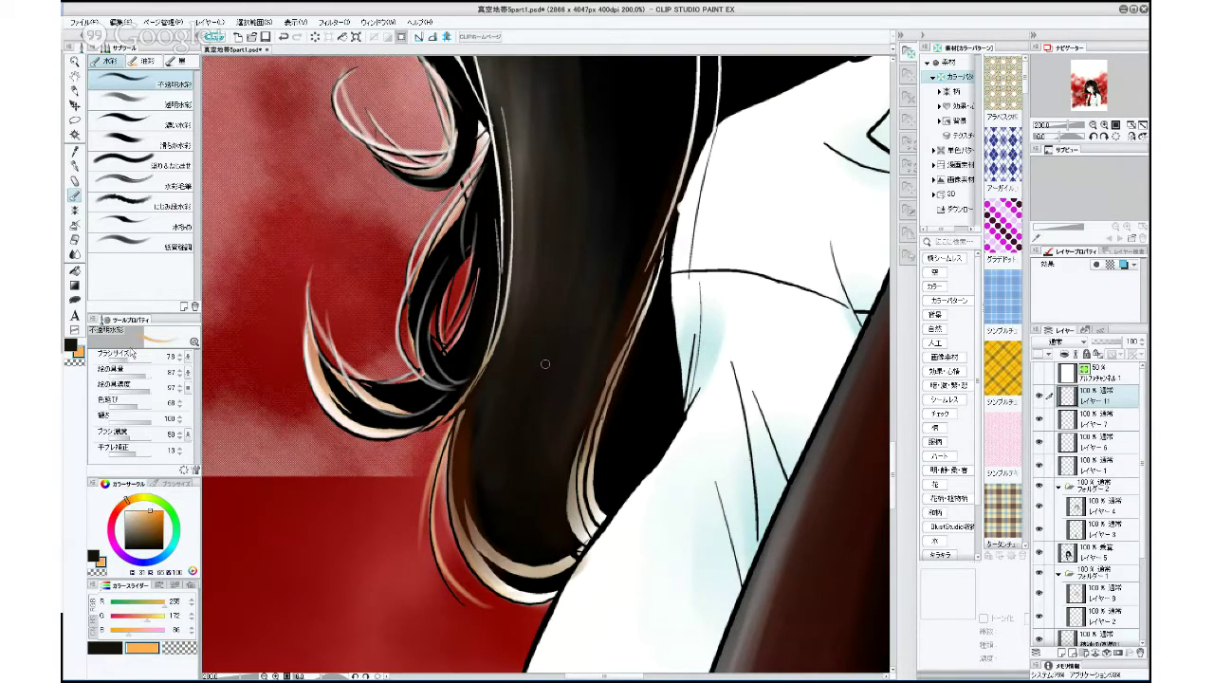
drag(309, 343, 317, 379)
drag(160, 529, 161, 517)
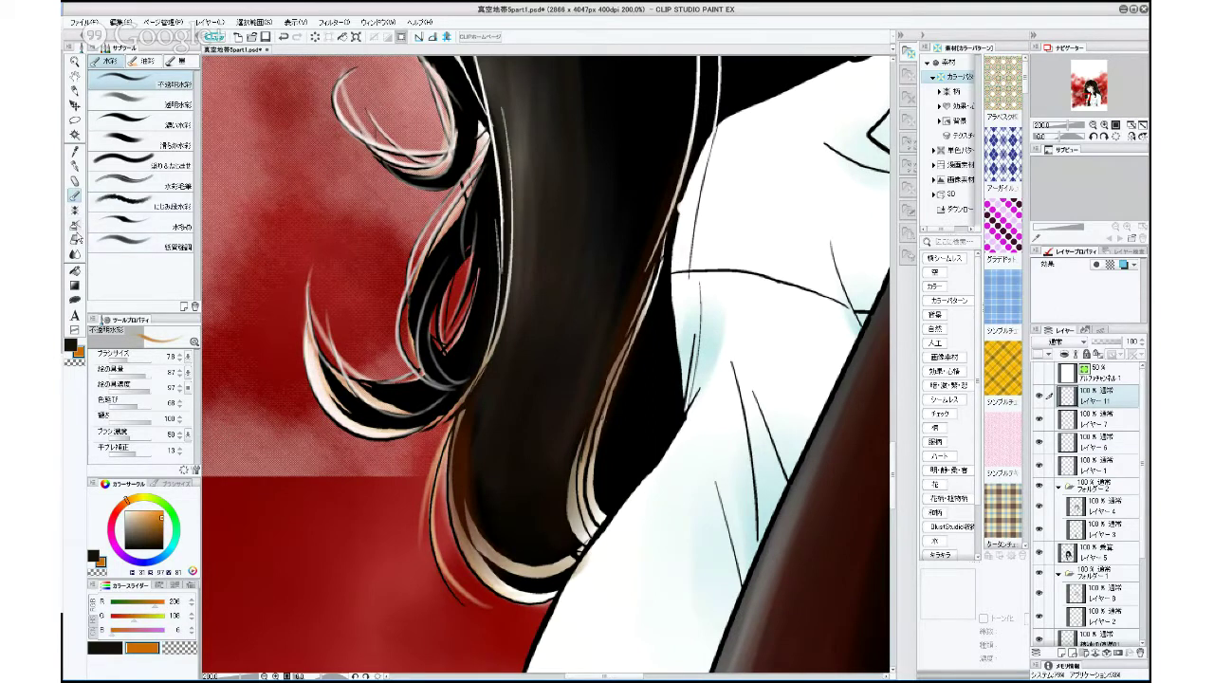
click(75, 239)
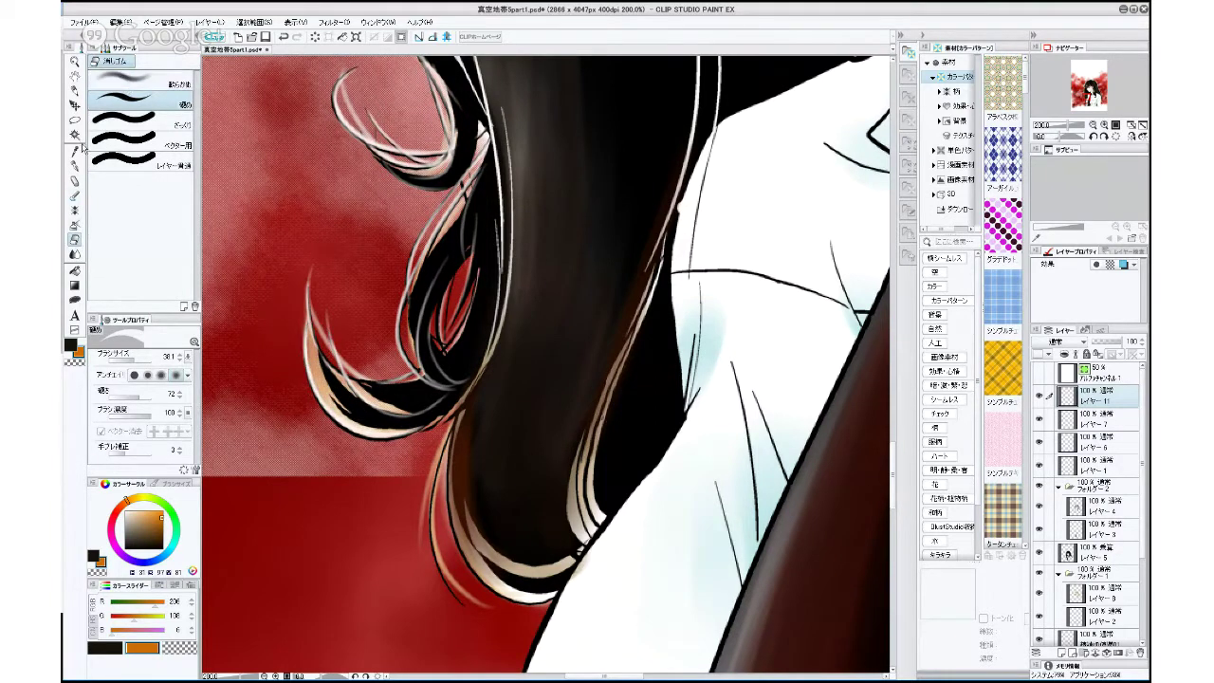
click(77, 196)
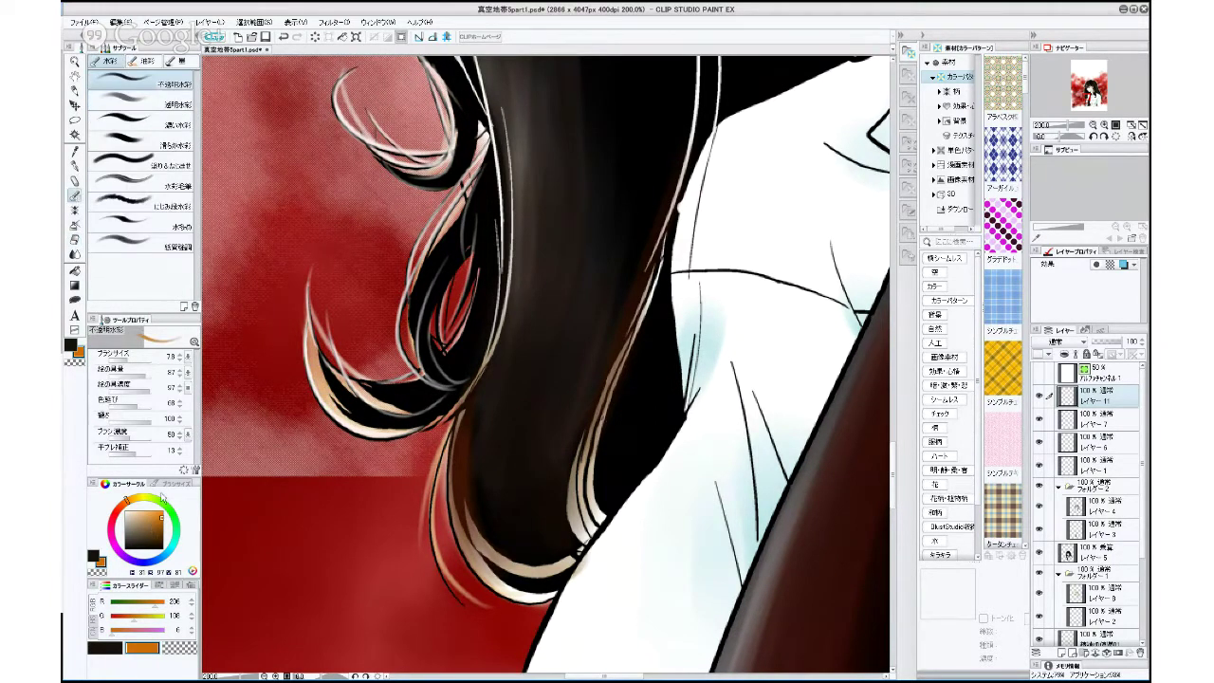
drag(309, 341, 344, 414)
Glaze the lower curl's rim with vivid orange (RGB 255, 136, 11) and sample black from the hair as drawing colour.
drag(153, 519, 161, 508)
drag(309, 338, 349, 418)
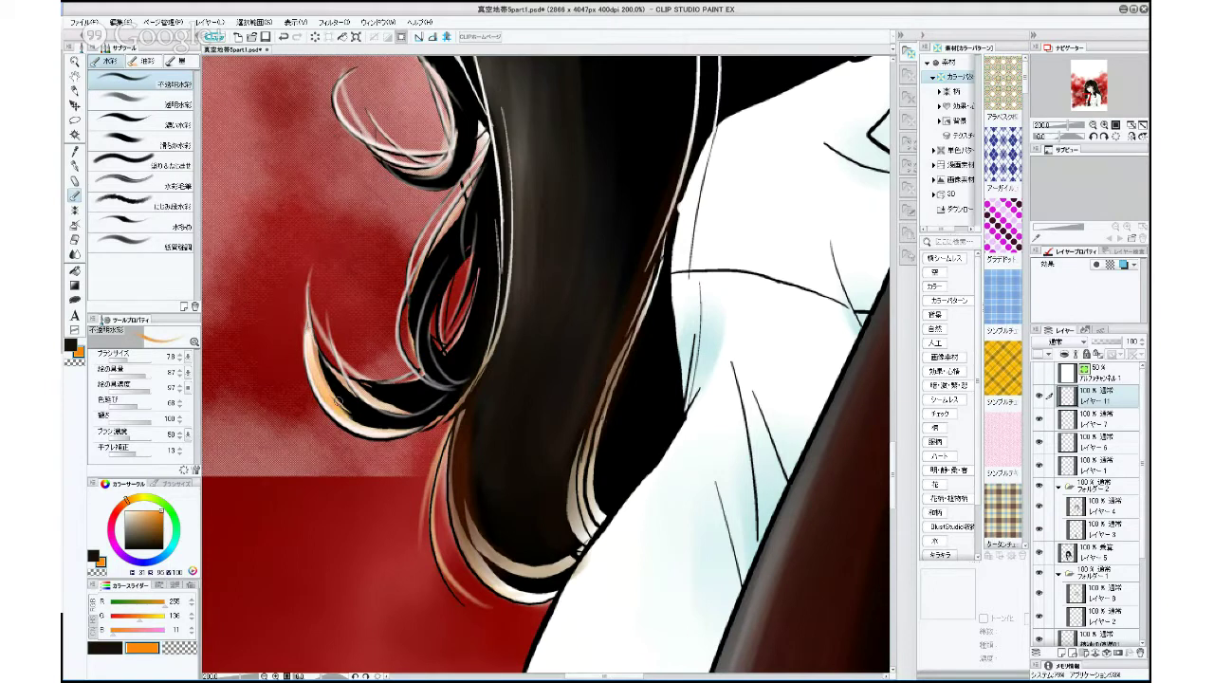
drag(316, 392, 397, 427)
mouse_move(309, 332)
mouse_down()
mouse_move(352, 415)
mouse_move(343, 394)
mouse_up()
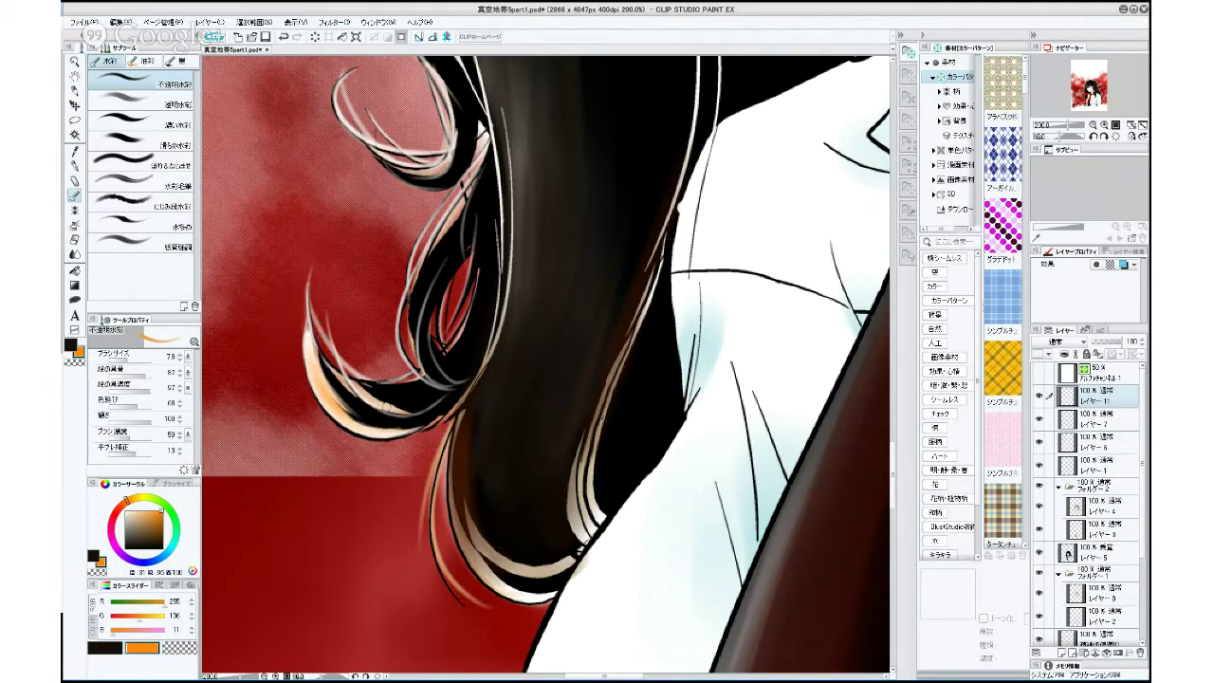
alt+click(368, 413)
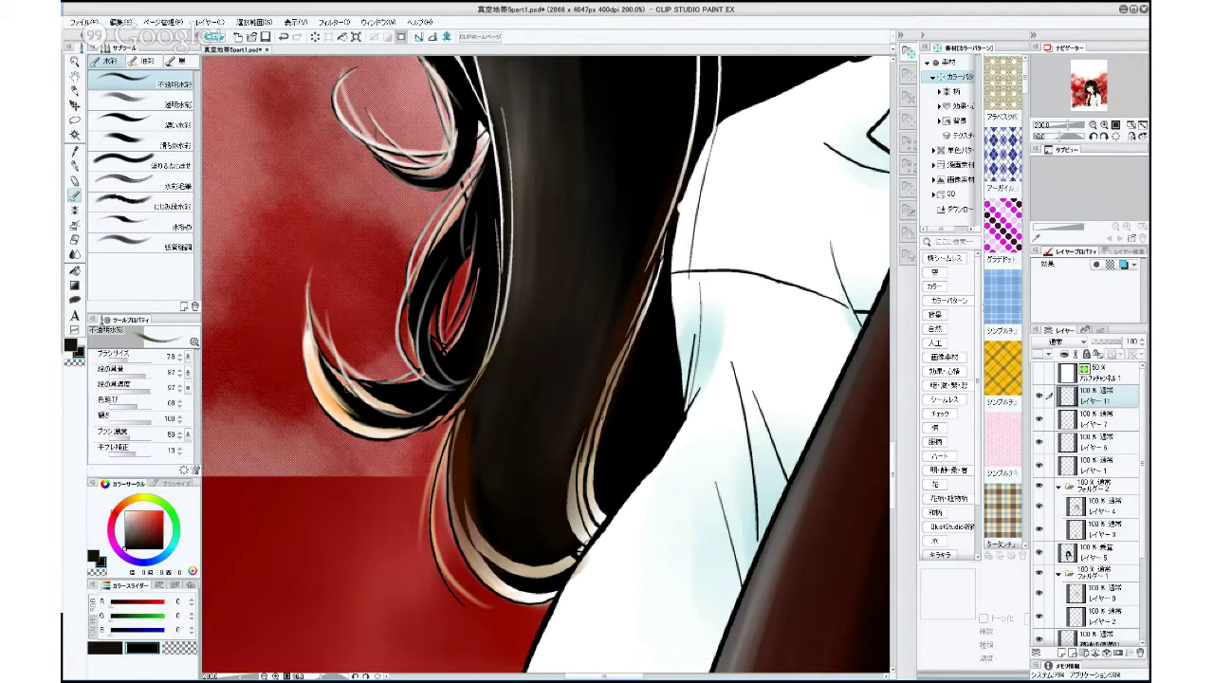
Darken the inner side of the lower curl's orange rim with repeated black watercolor strokes following its curve.
drag(366, 417, 320, 373)
mouse_move(394, 424)
mouse_down()
mouse_move(314, 384)
mouse_move(418, 423)
mouse_move(381, 428)
mouse_move(355, 400)
mouse_up()
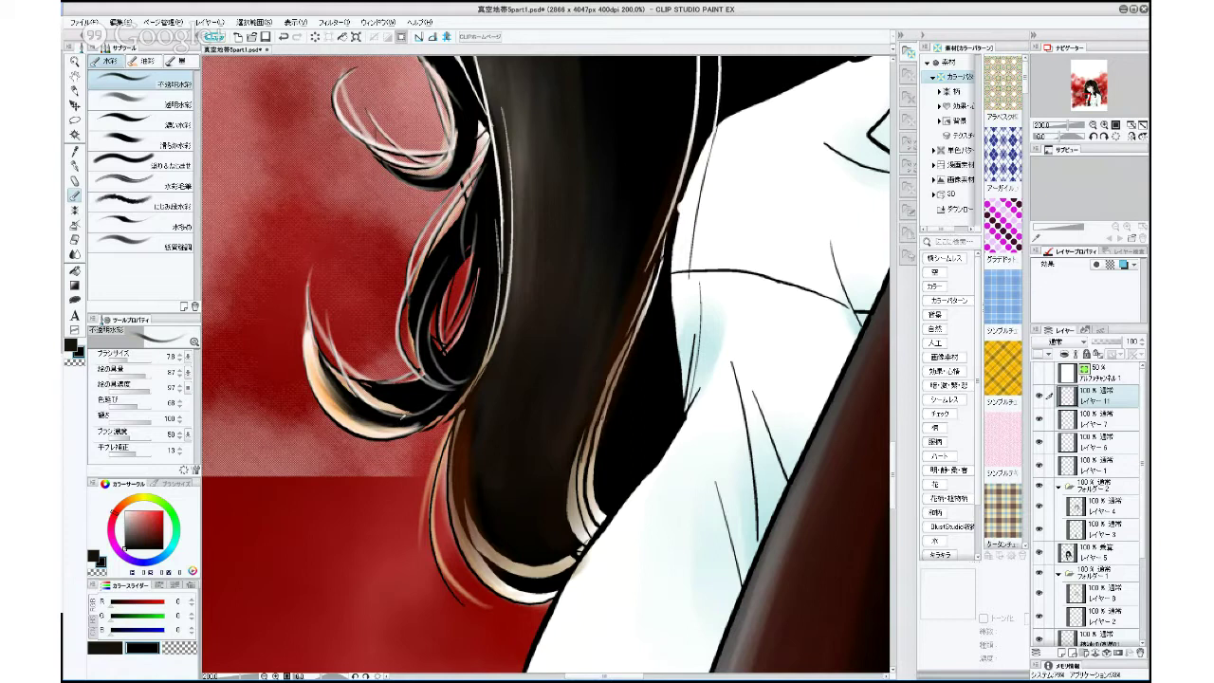
drag(426, 421, 329, 398)
mouse_move(429, 418)
mouse_down()
mouse_move(402, 428)
mouse_move(351, 390)
mouse_move(417, 426)
mouse_move(331, 405)
mouse_move(410, 425)
mouse_move(328, 380)
mouse_up()
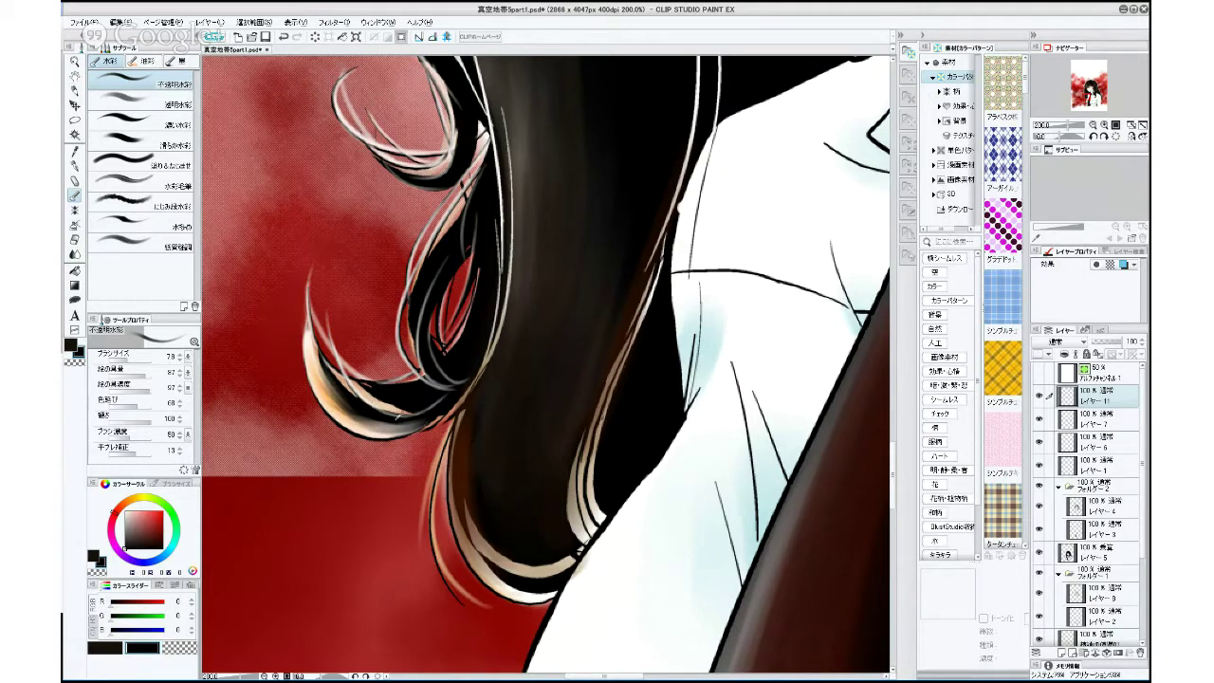
mouse_move(424, 417)
mouse_down()
mouse_move(393, 425)
mouse_move(348, 401)
mouse_up()
mouse_move(413, 423)
mouse_down()
mouse_move(346, 393)
mouse_move(386, 419)
mouse_move(354, 410)
mouse_move(320, 356)
mouse_up()
drag(358, 404, 317, 361)
drag(367, 410, 324, 351)
key(alt)
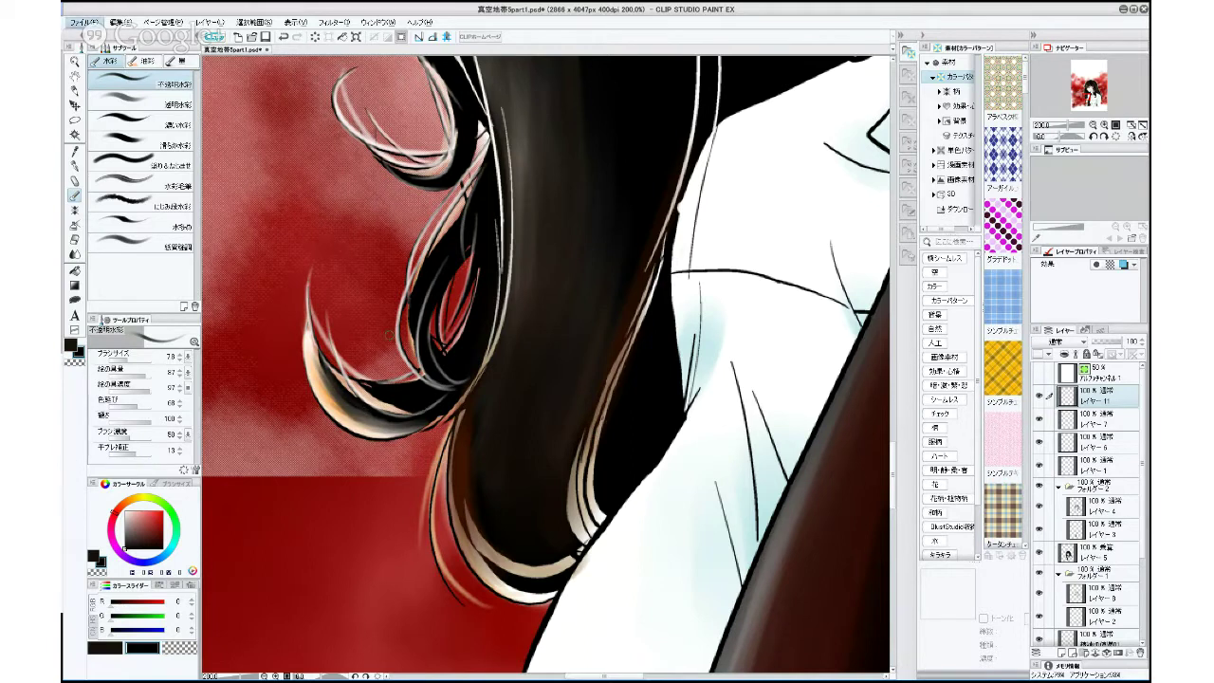
Add a new layer and shade the lower curl's rim in black with the opaque watercolor brush at size 13.2.
click(1064, 653)
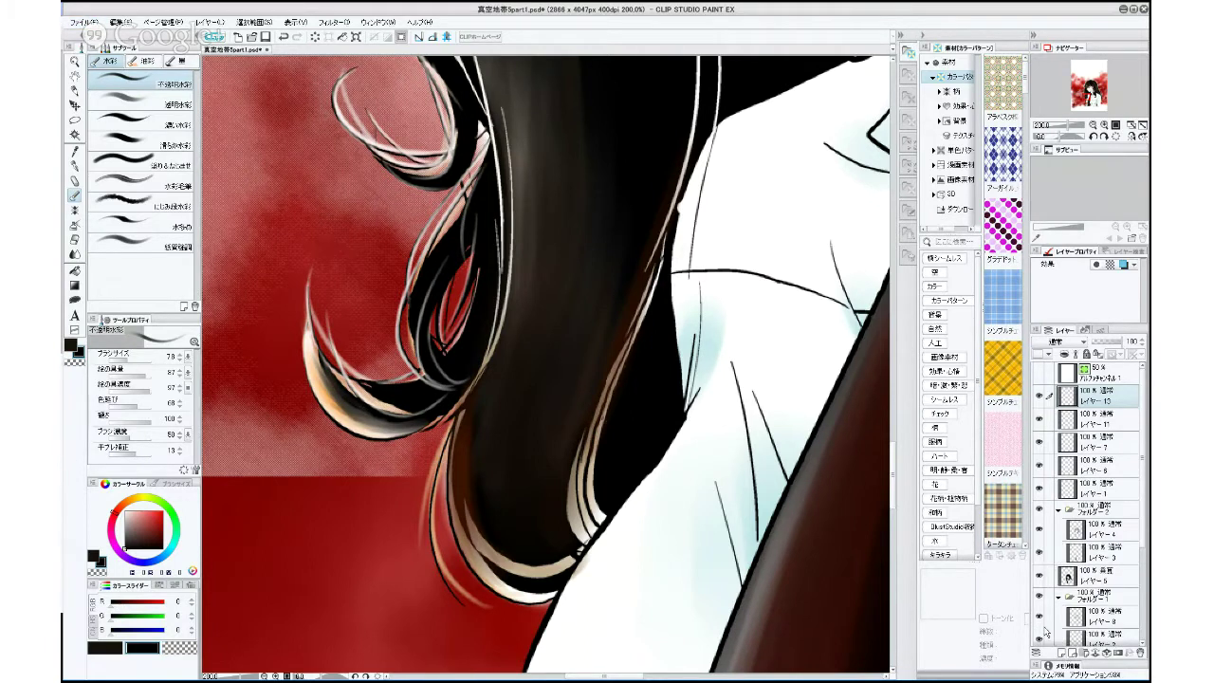
mouse_move(329, 372)
mouse_down()
mouse_move(309, 328)
mouse_move(357, 402)
mouse_up()
drag(313, 342, 333, 389)
drag(132, 366, 139, 365)
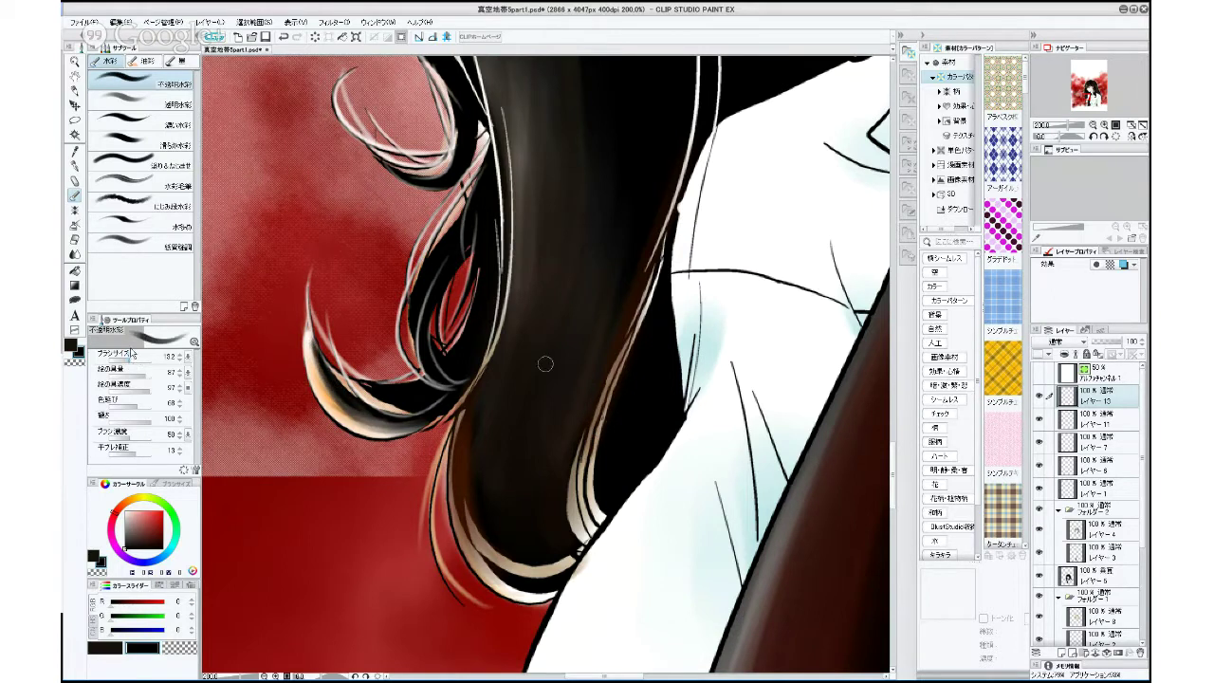
mouse_move(313, 349)
mouse_down()
mouse_move(337, 399)
mouse_move(392, 408)
mouse_up()
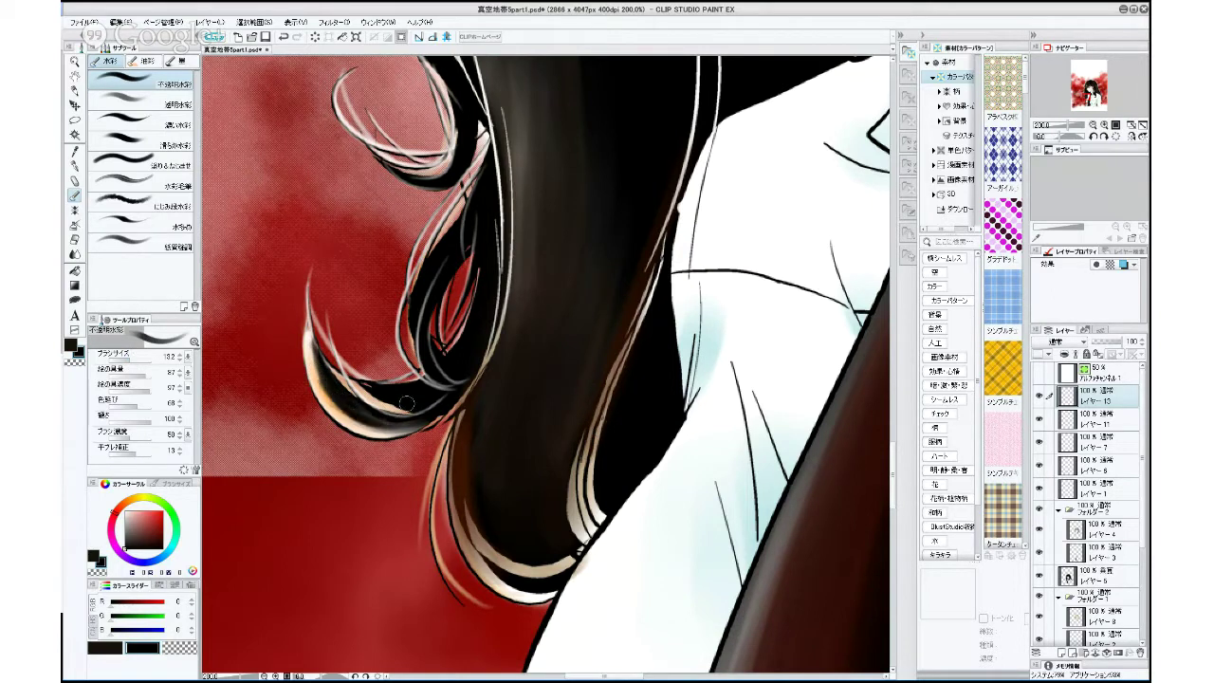
Mute the lower curl's orange rim and root with black glazes using a smaller transparent watercolor brush.
click(161, 104)
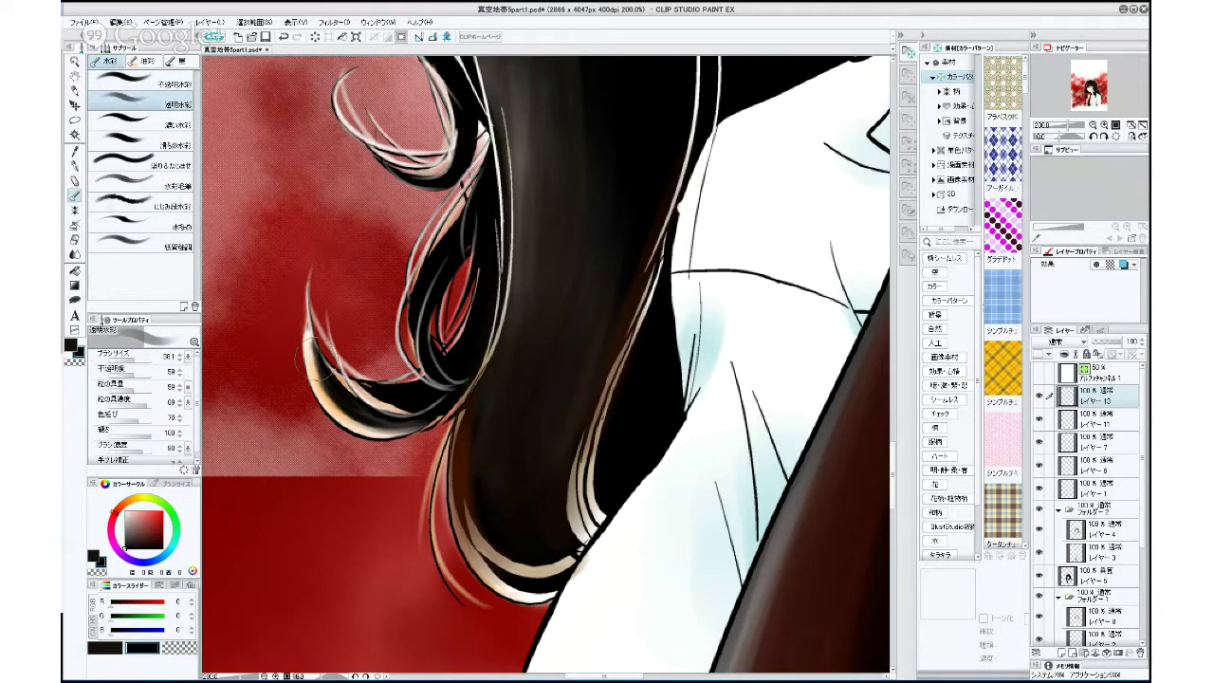
drag(156, 357, 137, 361)
mouse_move(314, 357)
mouse_down()
mouse_move(378, 424)
mouse_move(328, 368)
mouse_move(333, 393)
mouse_move(408, 410)
mouse_up()
mouse_move(309, 343)
mouse_down()
mouse_move(370, 415)
mouse_move(321, 376)
mouse_move(404, 423)
mouse_up()
mouse_move(337, 406)
mouse_down()
mouse_move(314, 353)
mouse_move(383, 421)
mouse_up()
drag(303, 322, 335, 384)
drag(305, 333, 317, 361)
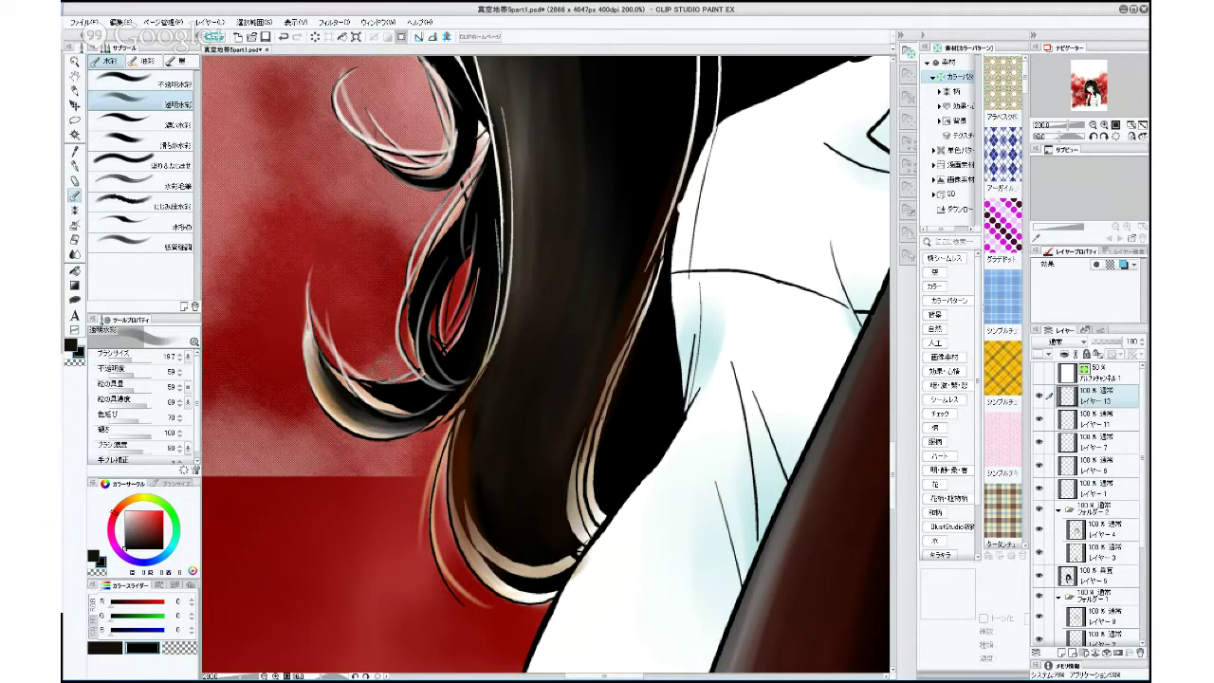
drag(406, 425, 465, 372)
Add another layer and stroke a white strand near the lower curl's root with the opaque watercolor brush at size 5.3.
drag(131, 361, 123, 360)
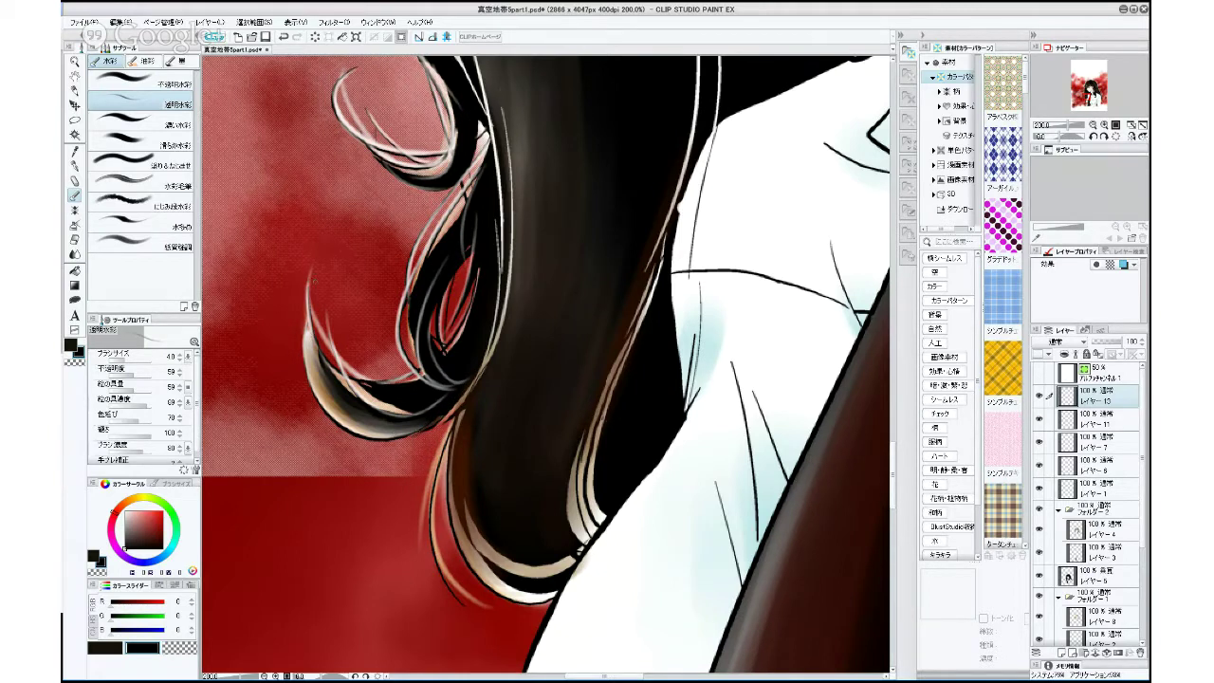
click(127, 513)
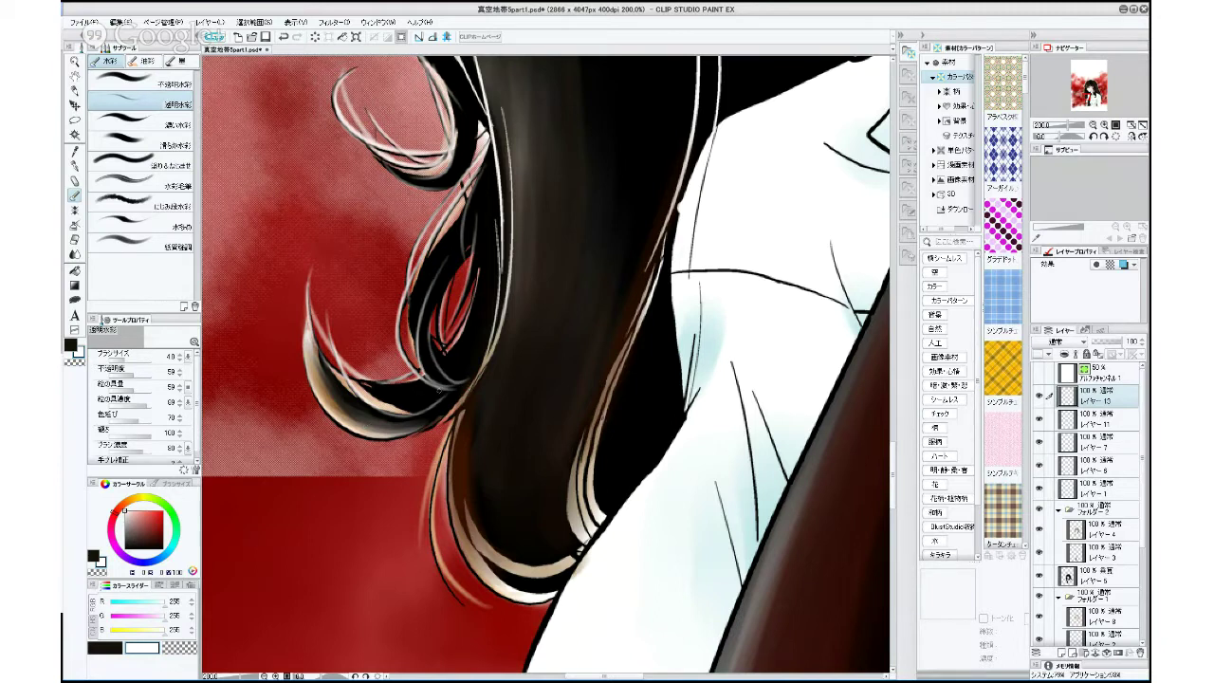
click(156, 84)
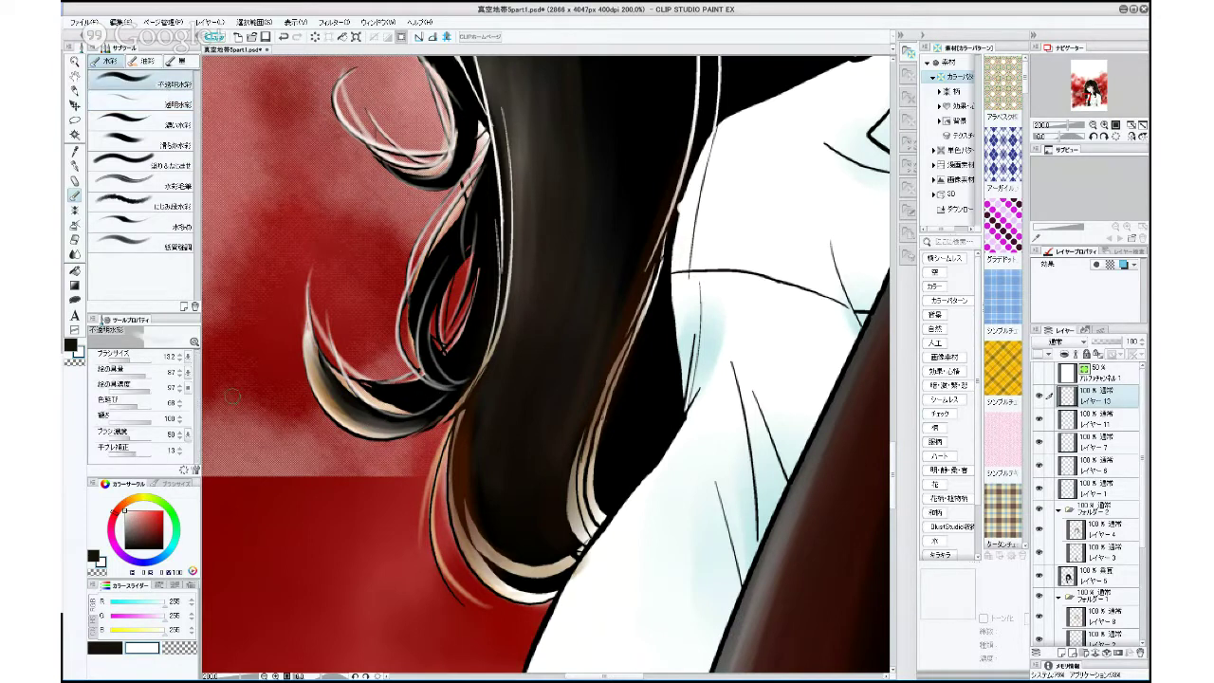
drag(130, 366, 105, 359)
drag(118, 362, 121, 362)
click(1064, 653)
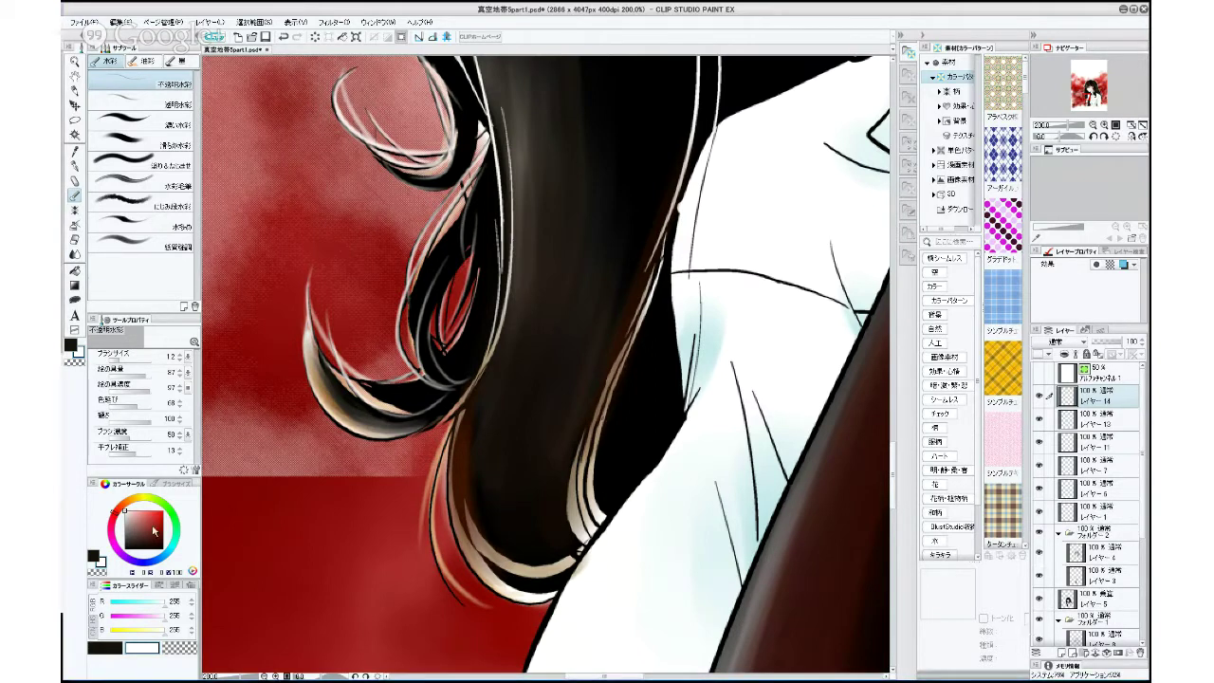
click(121, 361)
drag(122, 364, 130, 364)
mouse_move(480, 369)
mouse_down()
mouse_move(444, 422)
mouse_move(413, 435)
mouse_move(434, 423)
mouse_up()
Mix a cream drawing colour (RGB 255, 241, 221) and stroke fine strands along the outer edge of the front lock's lower end.
click(129, 498)
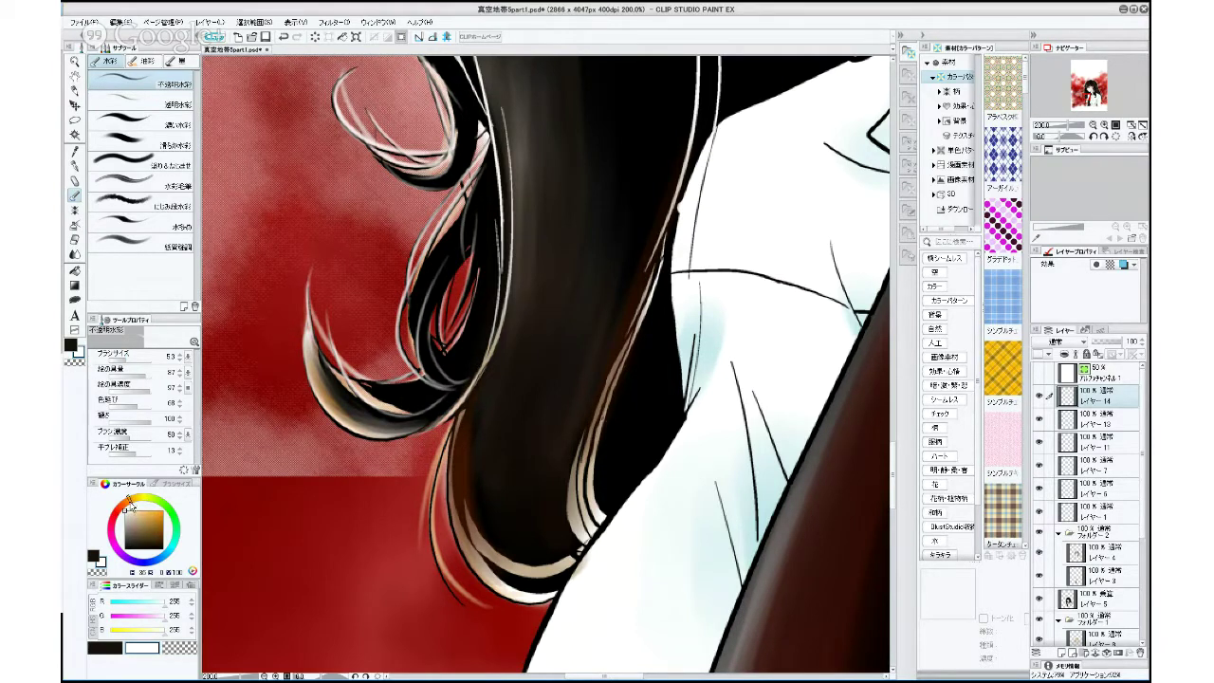
click(129, 512)
click(132, 503)
mouse_move(450, 416)
mouse_down()
mouse_move(406, 436)
mouse_move(434, 488)
mouse_up()
drag(446, 436, 428, 541)
mouse_move(438, 481)
mouse_down()
mouse_move(427, 559)
mouse_move(489, 607)
mouse_up()
drag(434, 499, 429, 548)
drag(450, 434, 421, 527)
Extend the cream strands around the underside of the front lock's tip and inside its dark lower end.
drag(453, 427, 444, 538)
mouse_move(447, 486)
mouse_down()
mouse_move(458, 550)
mouse_move(480, 579)
mouse_move(554, 604)
mouse_up()
drag(449, 517, 484, 582)
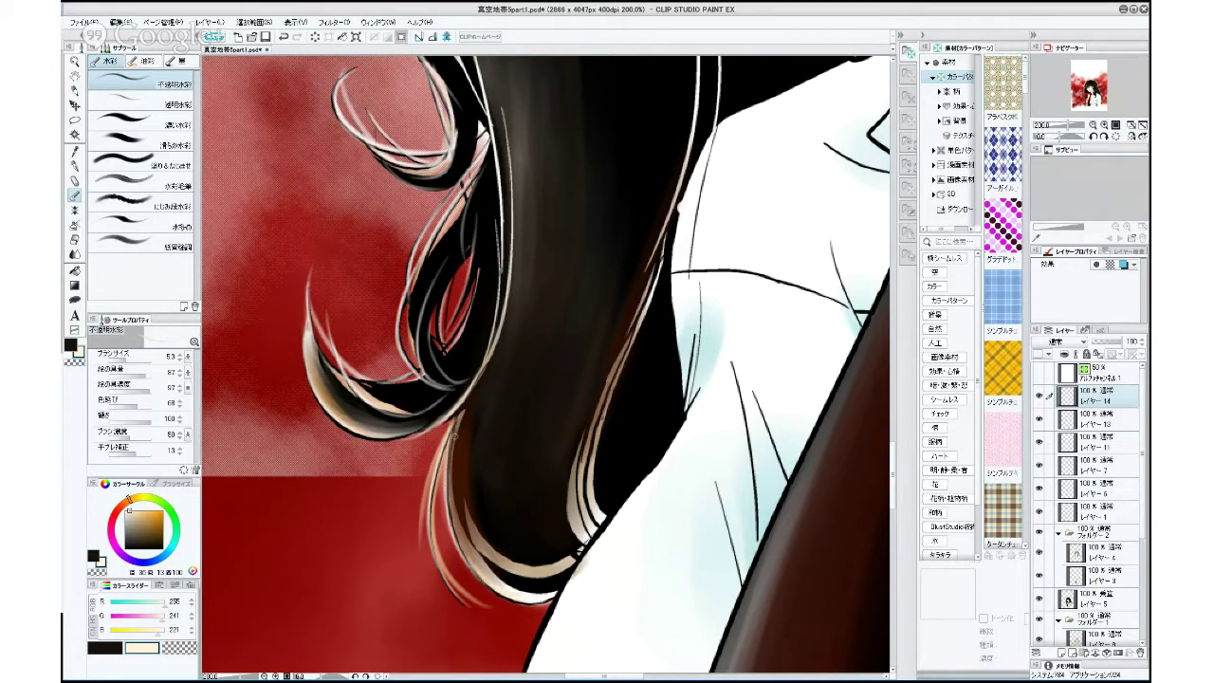
drag(450, 475, 456, 525)
drag(508, 327, 551, 559)
drag(479, 395, 556, 528)
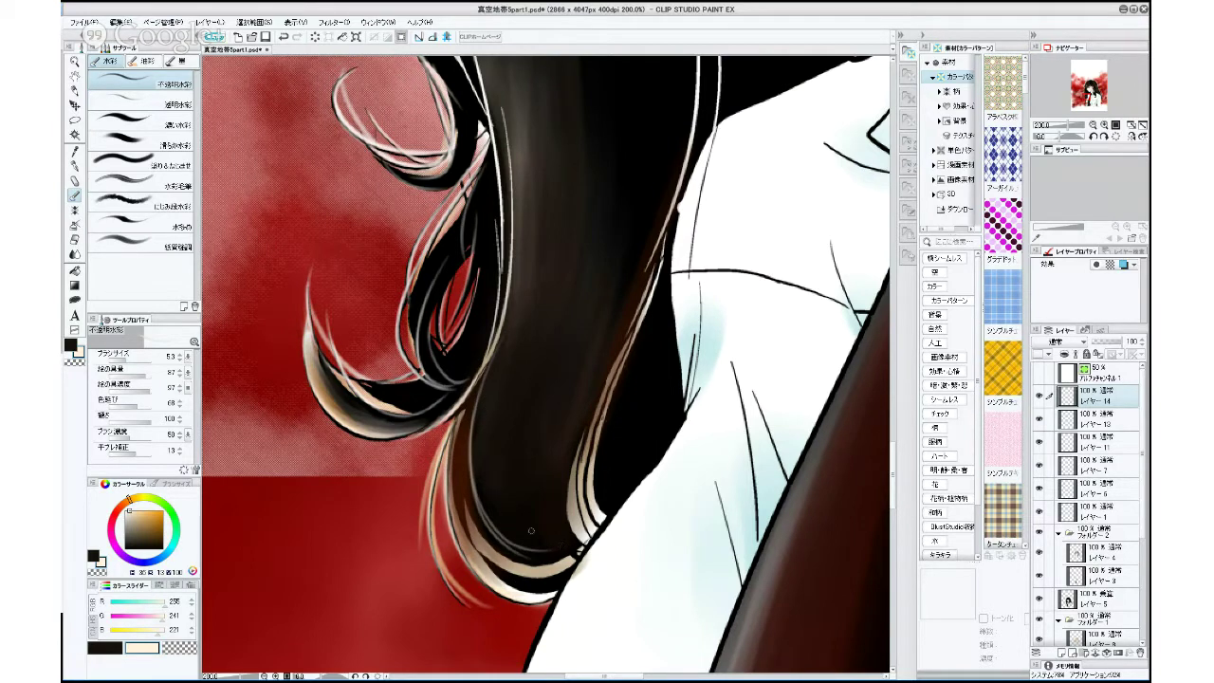
Undo the last inner strand, mix pale peach (RGB 255, 232, 221) and draw finer strands around the front lock's lower end.
alt+click(515, 473)
click(283, 37)
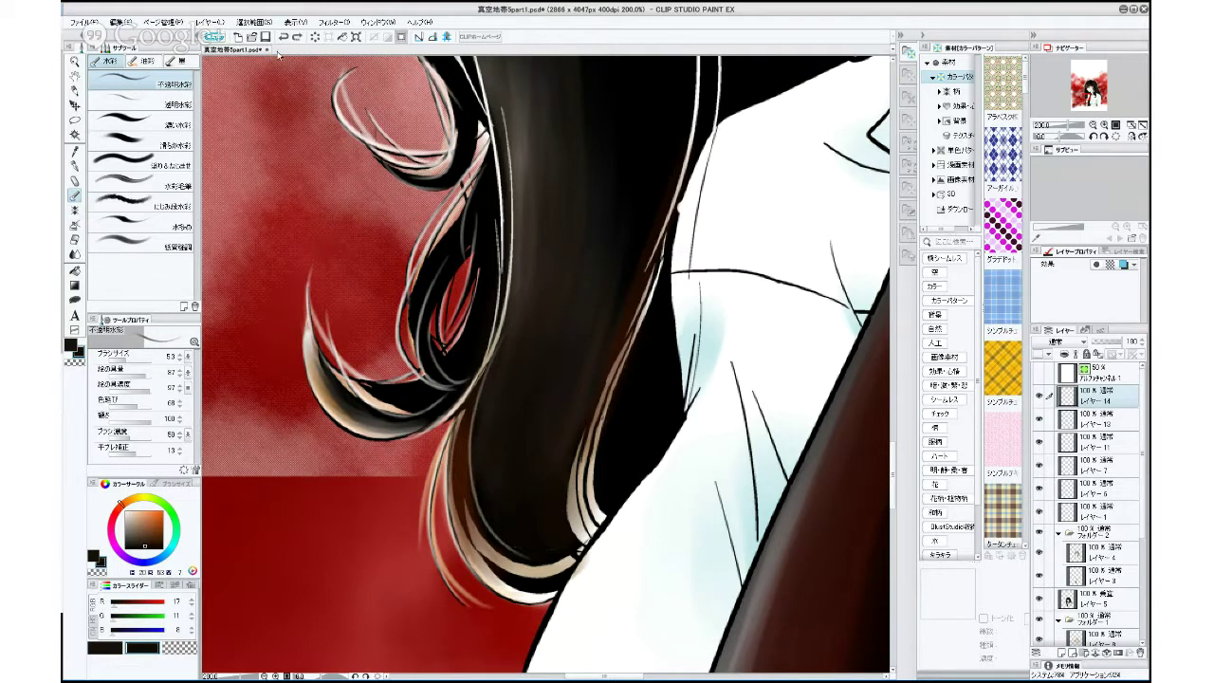
click(129, 512)
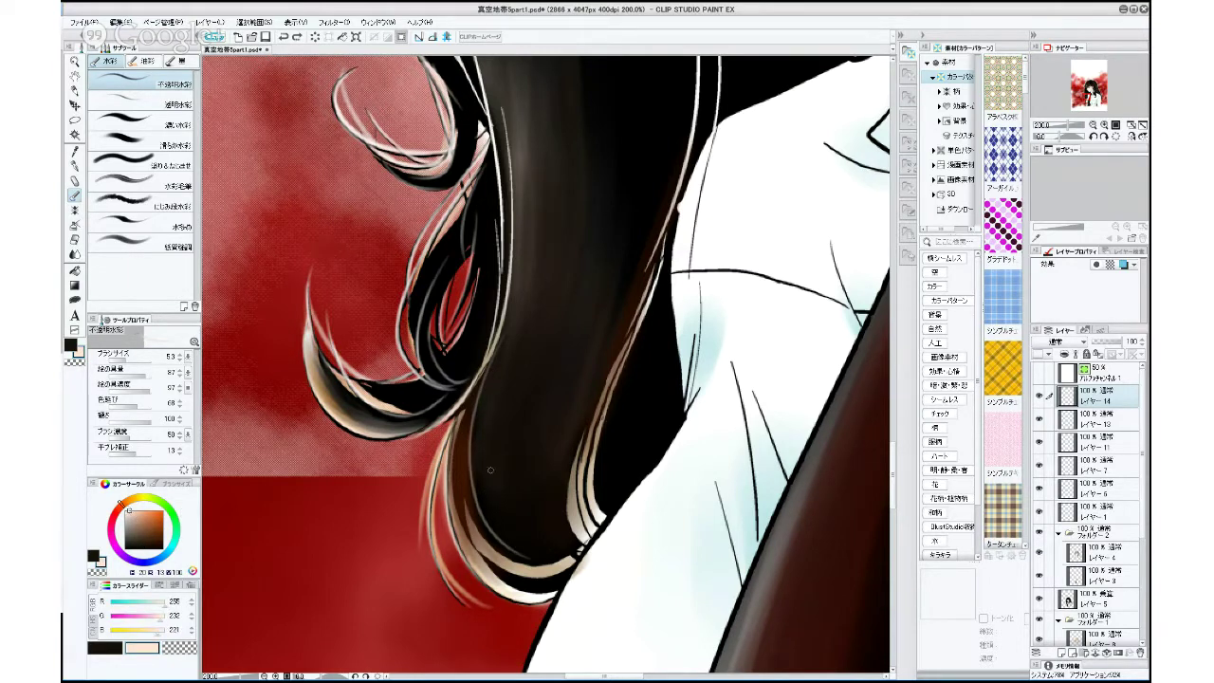
drag(527, 555, 561, 559)
drag(462, 484, 555, 585)
click(284, 36)
mouse_move(463, 435)
mouse_down()
mouse_move(461, 503)
mouse_move(491, 518)
mouse_up()
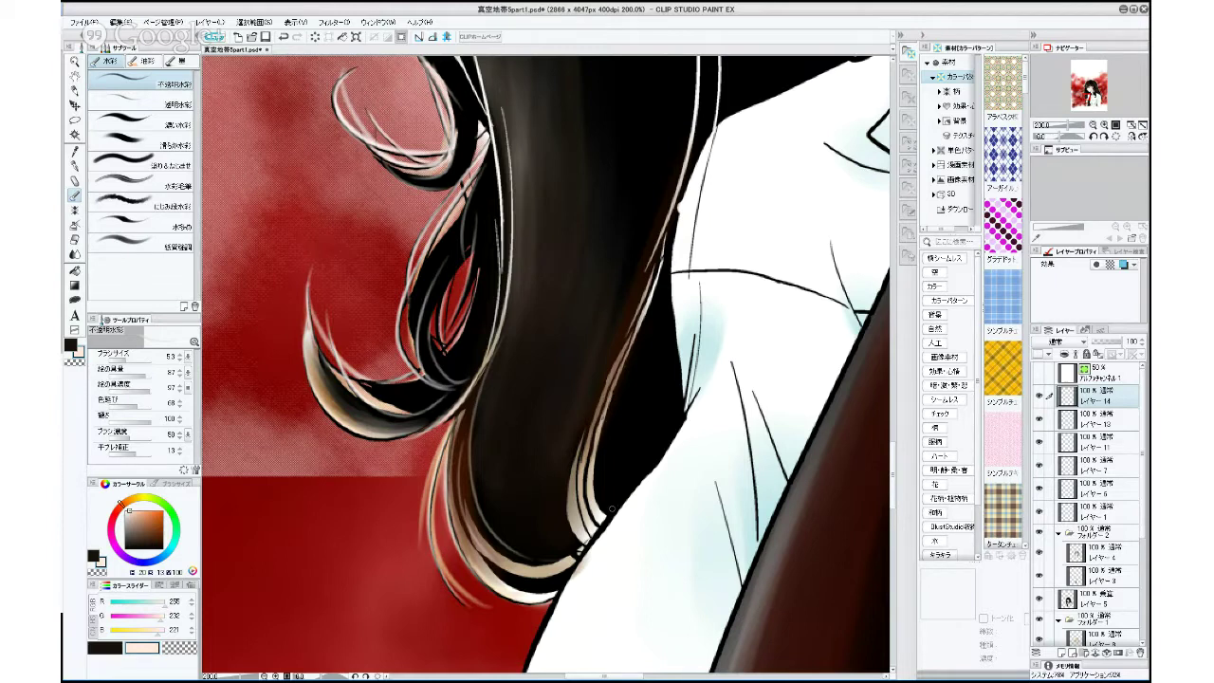
drag(653, 382, 572, 624)
Sample dark brown from the hair and darken the front lock's outer highlight beside the face with a larger opaque watercolor brush.
scroll(600, 536, down, 1)
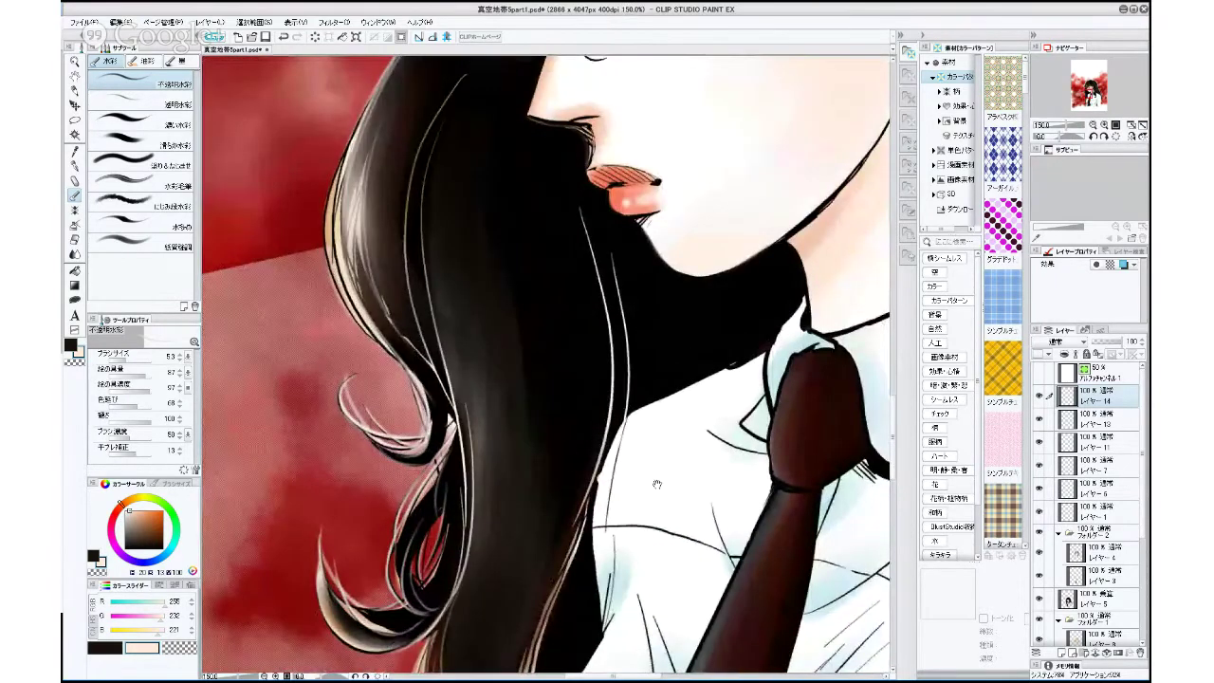
scroll(656, 484, down, 2)
scroll(654, 497, up, 1)
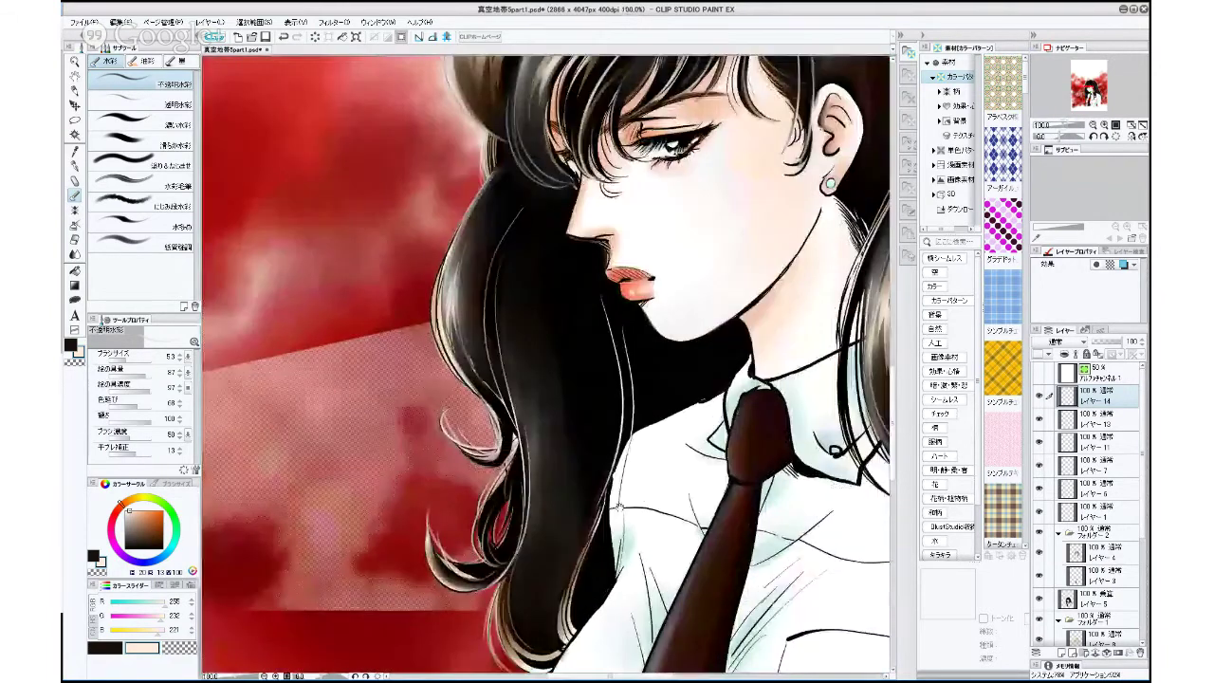
scroll(603, 513, up, 1)
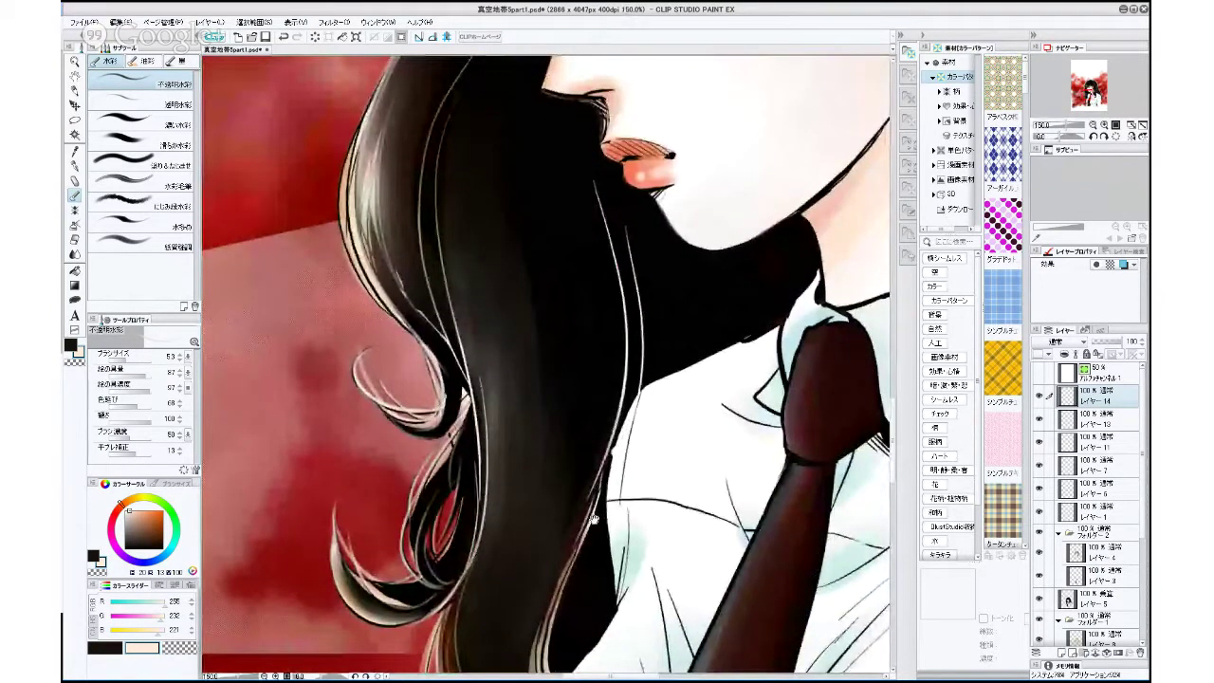
key(ctrl+minus)
drag(595, 519, 595, 671)
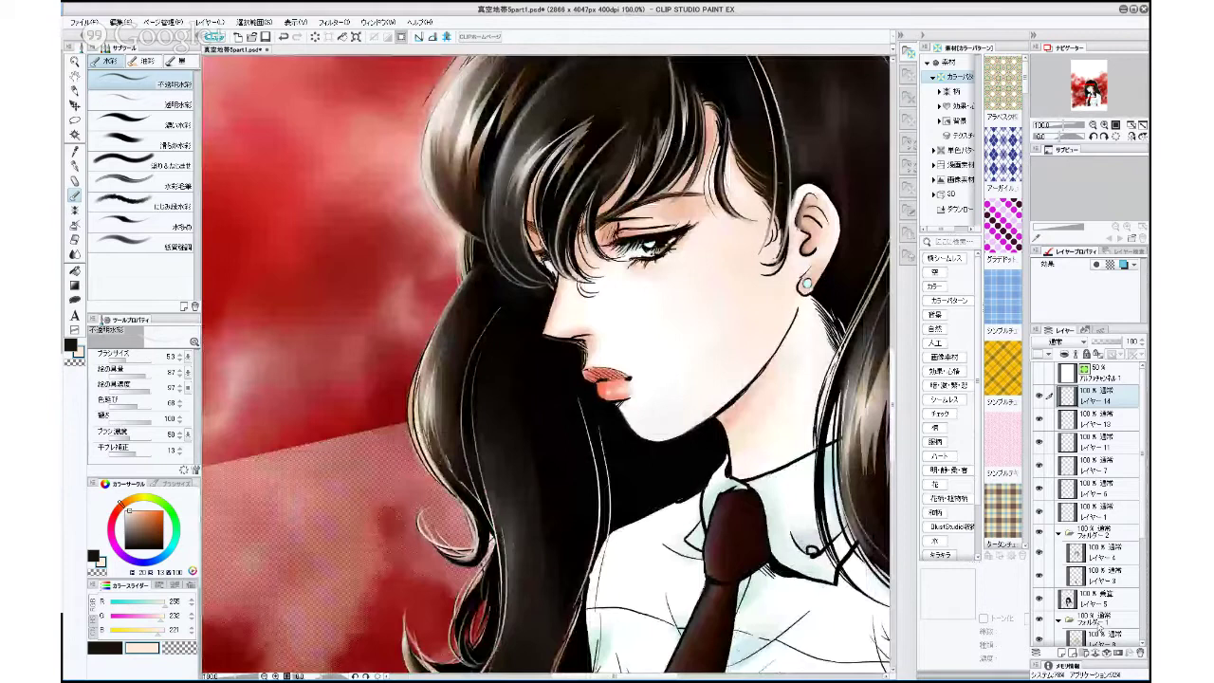
click(138, 121)
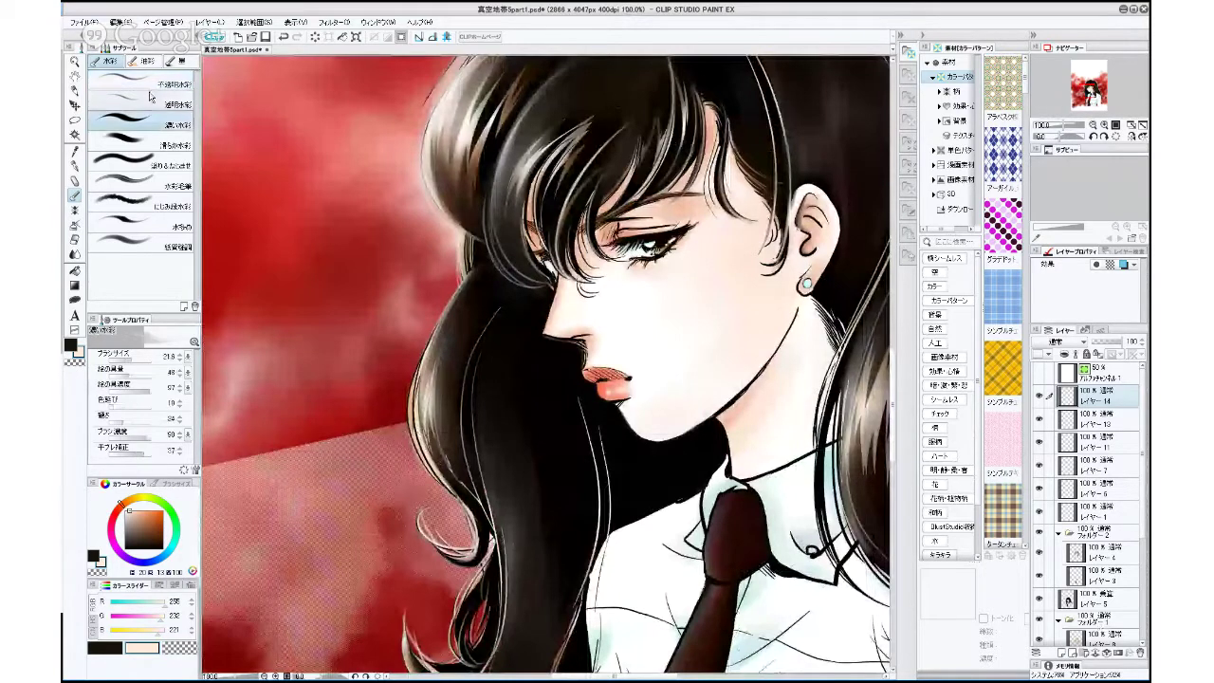
click(149, 85)
click(132, 361)
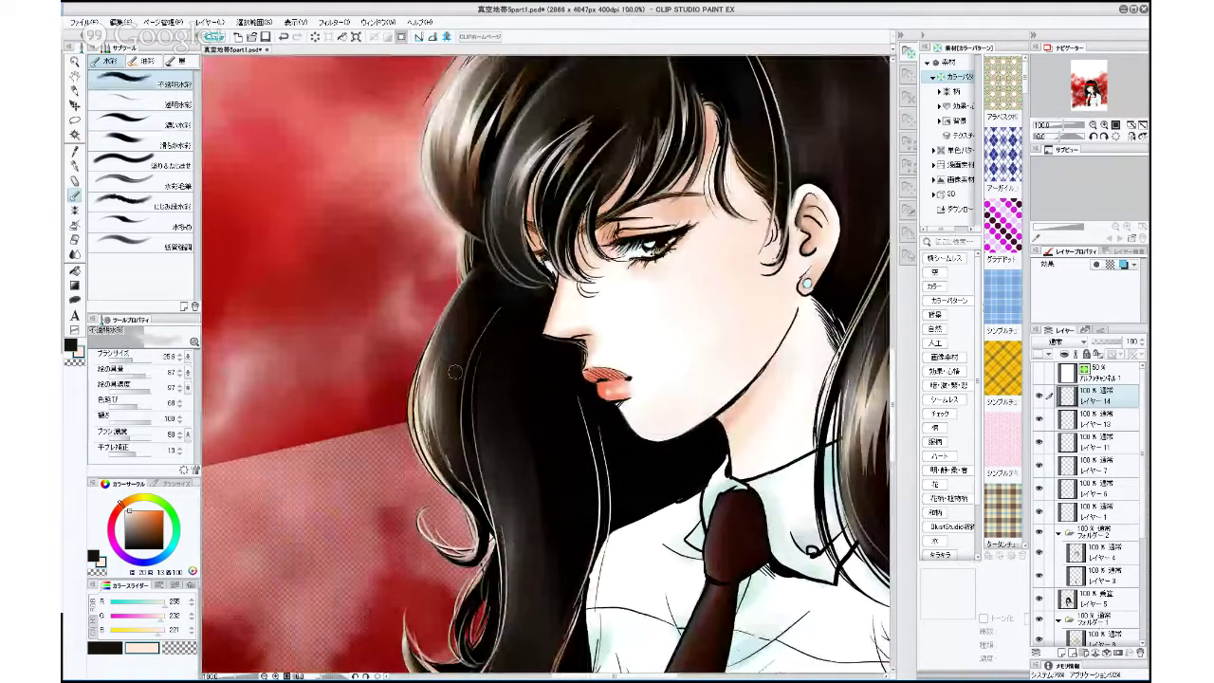
alt+click(472, 303)
drag(461, 317, 439, 402)
Soften the front lock's outer highlight with dark glazes using the transparent watercolor brush at size 38.1.
click(141, 106)
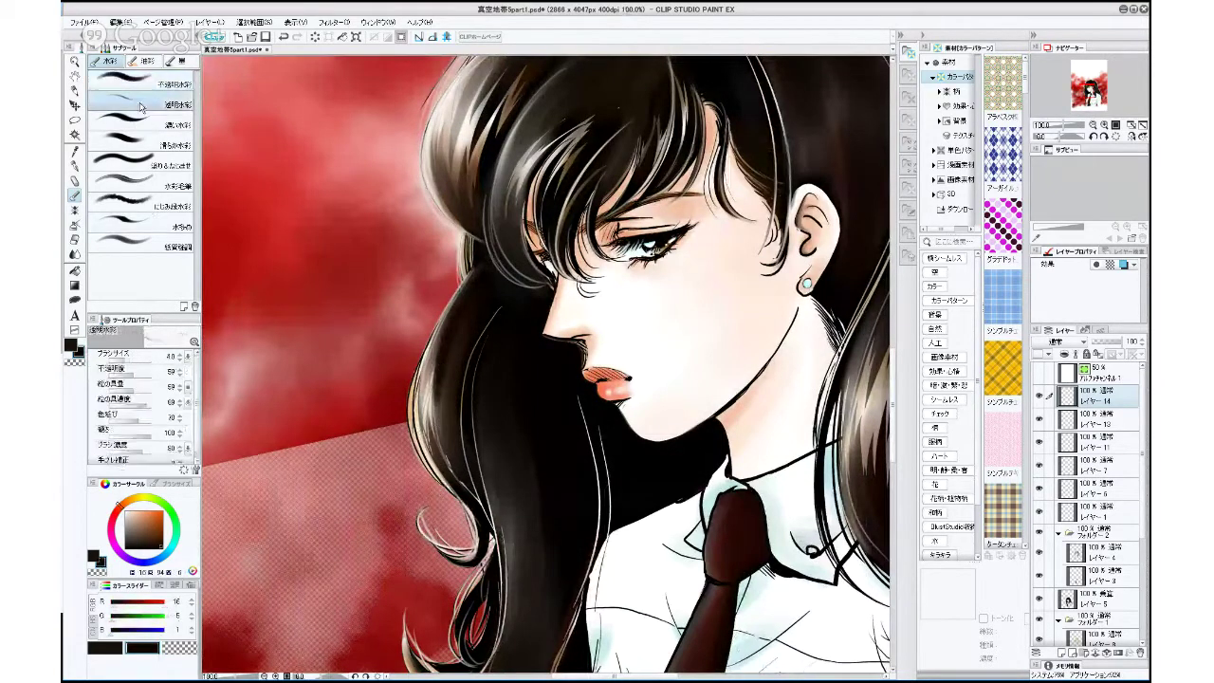
click(133, 358)
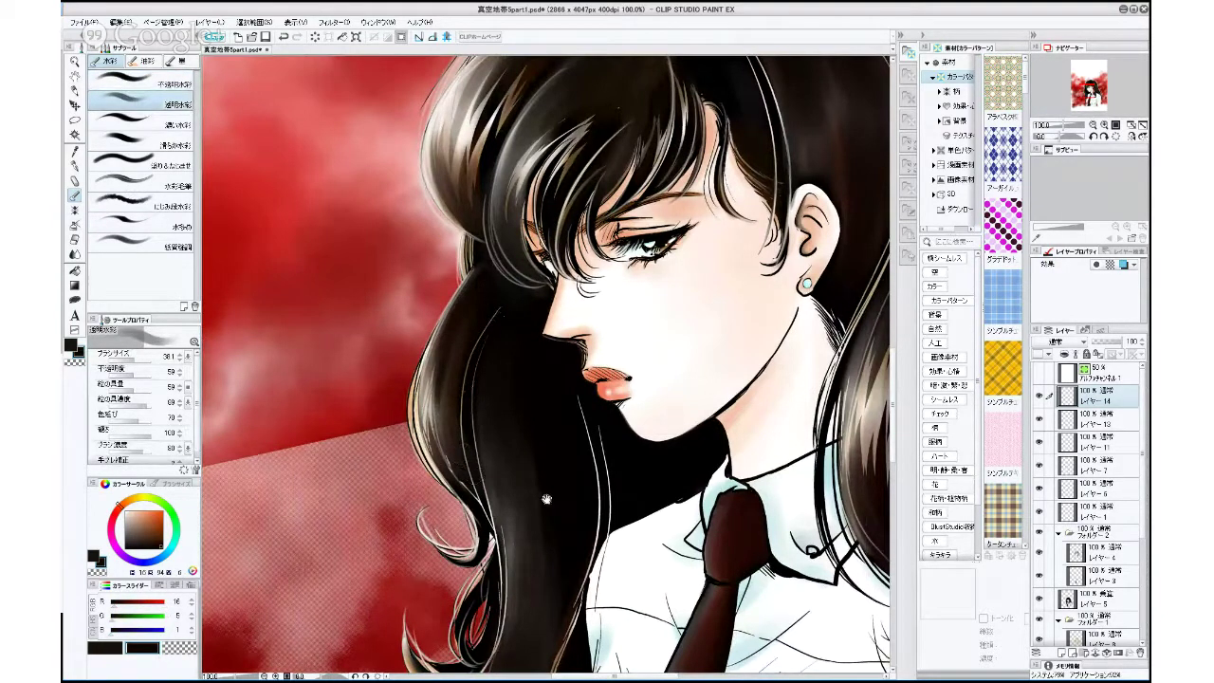
drag(545, 499, 519, 350)
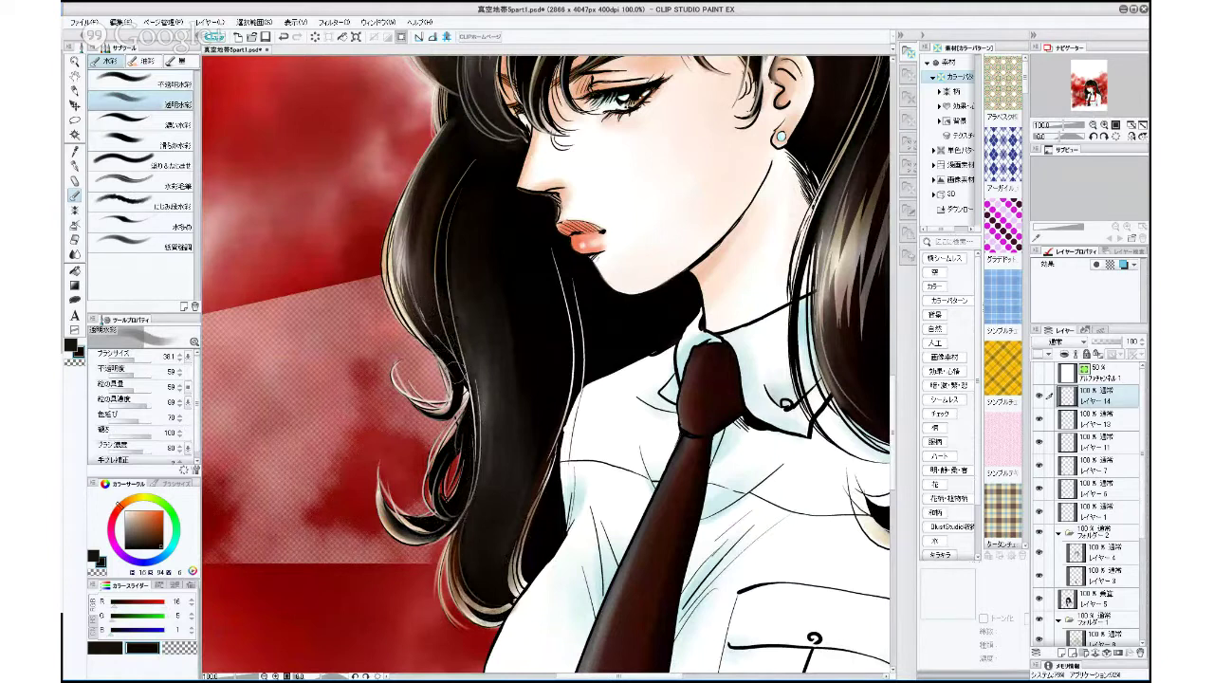
drag(417, 193, 406, 287)
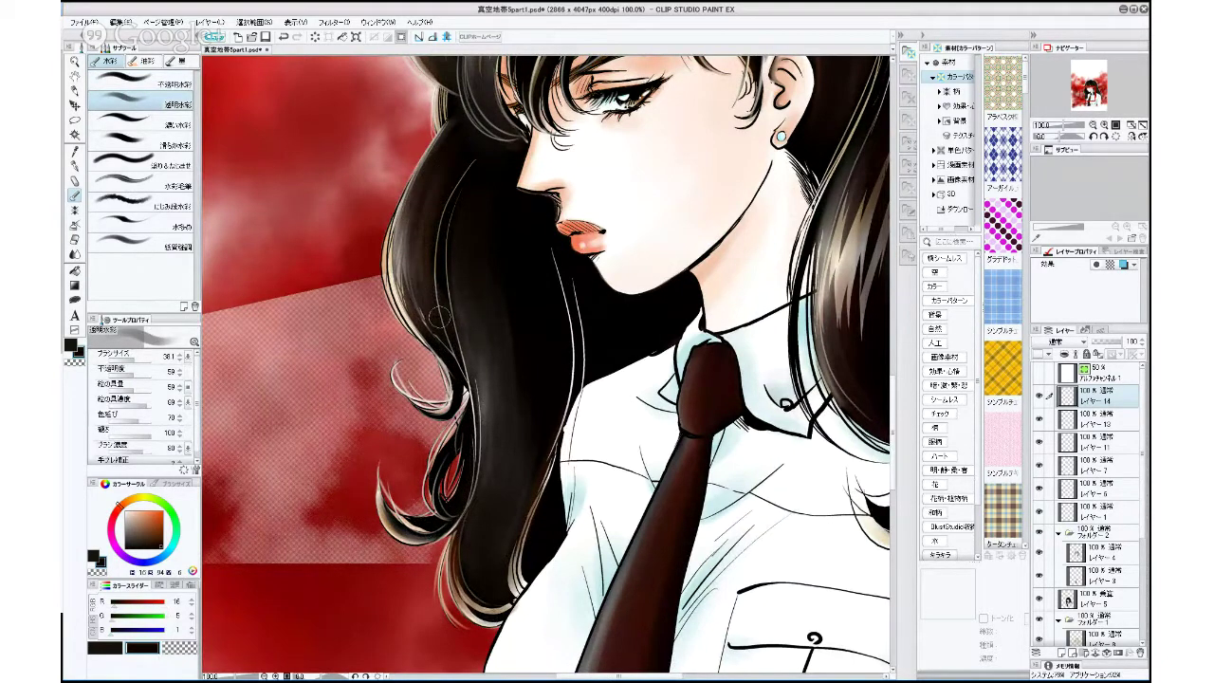
Compare the hair with individual paint layers hidden, and merge layer 13 down into layer 11.
click(1036, 420)
click(1039, 443)
click(1040, 443)
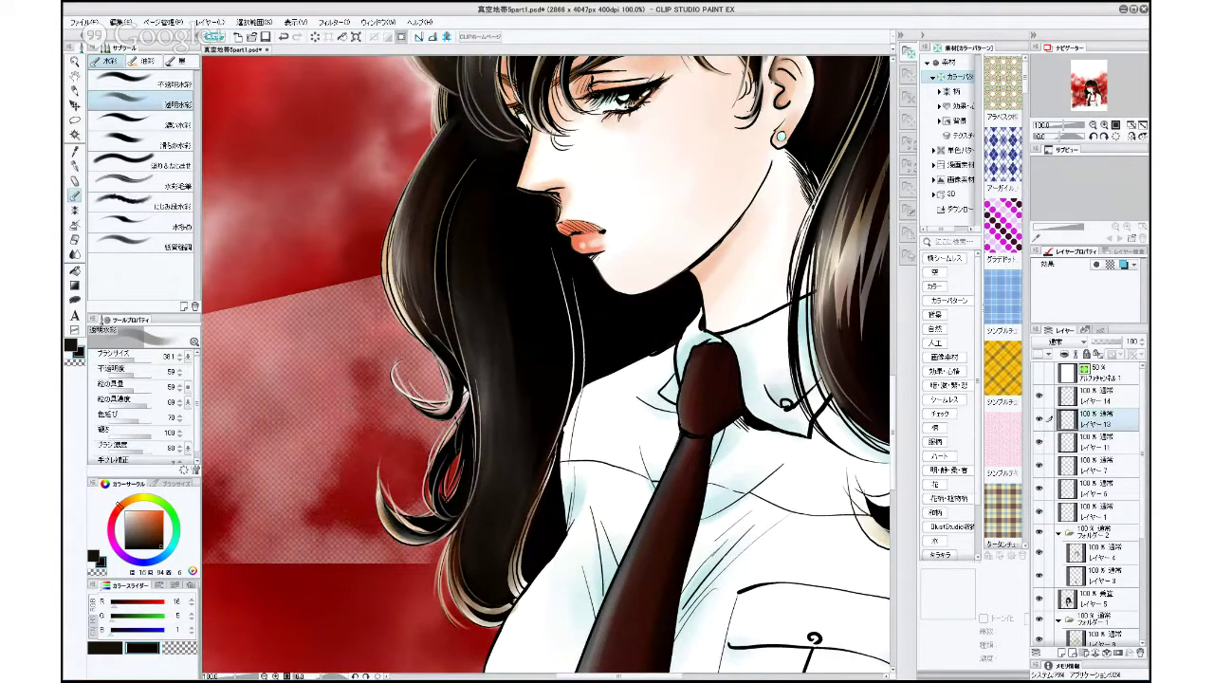
key(ctrl+e)
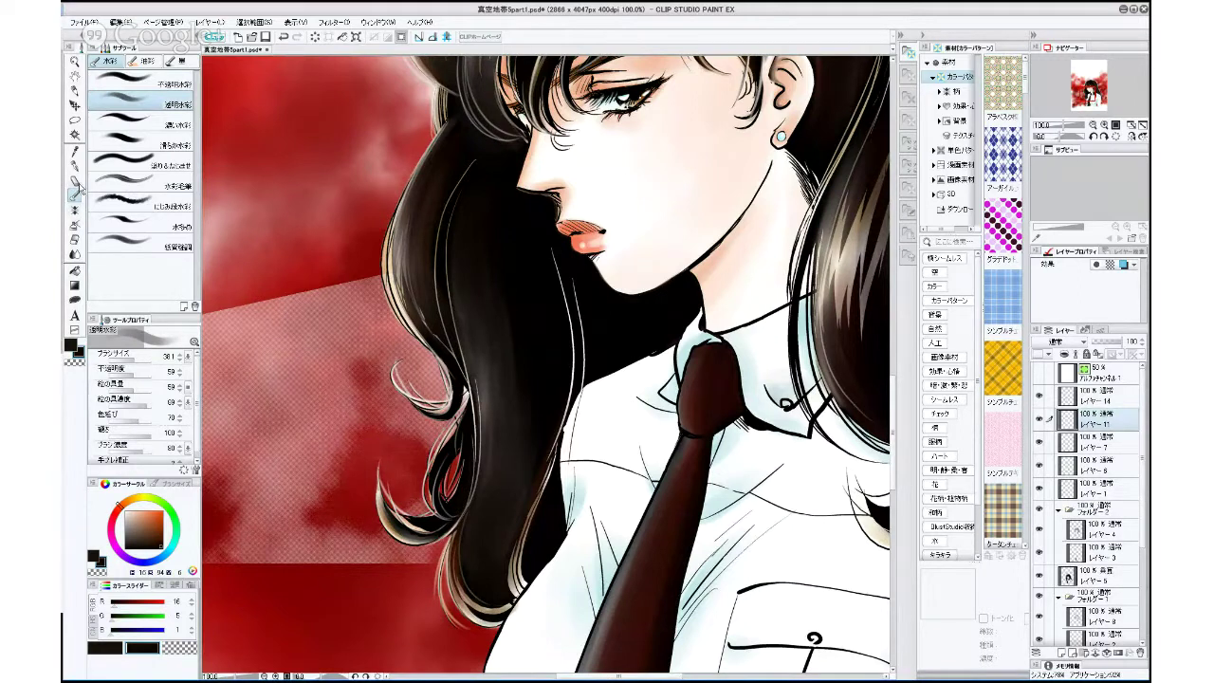
Switch to the soft eraser and check the front lock's lower curls against the whole illustration.
key(p)
click(76, 239)
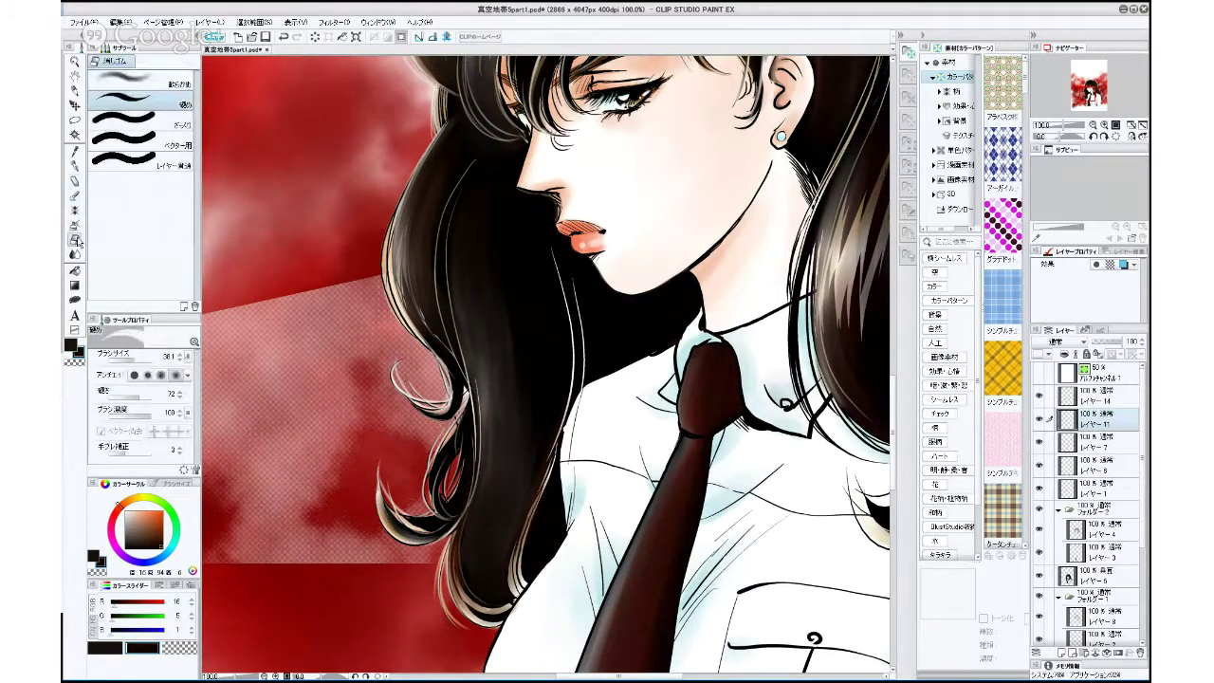
drag(135, 360, 132, 360)
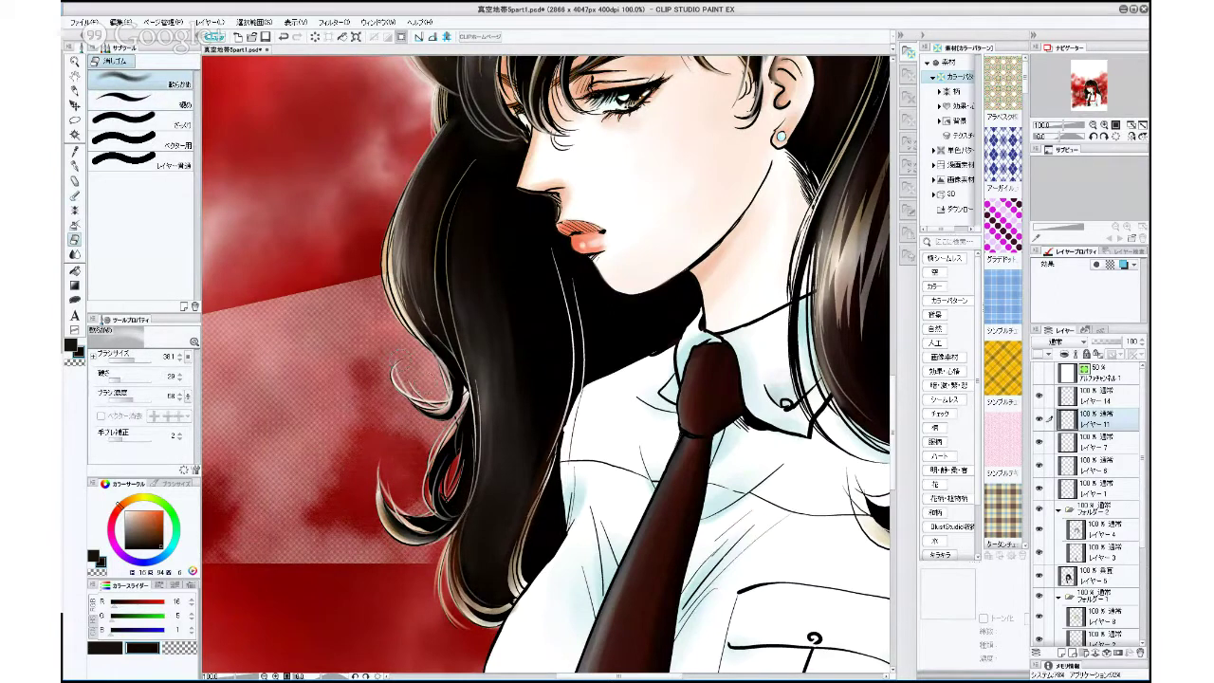
scroll(460, 335, down, 3)
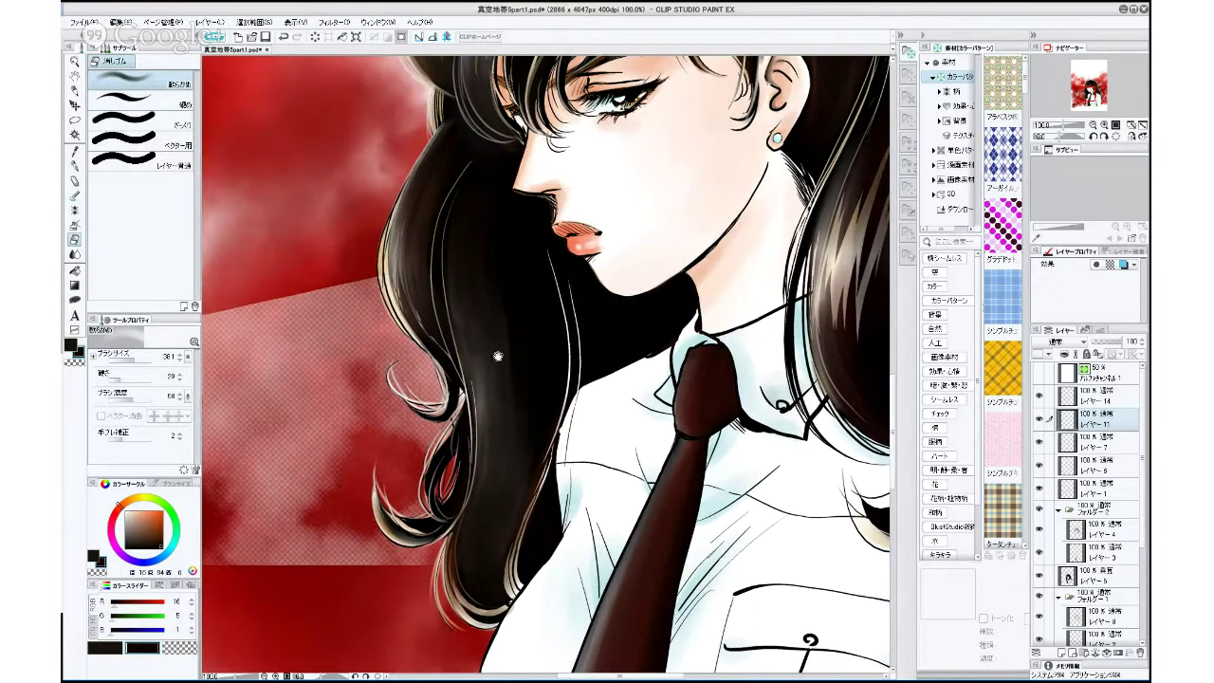
scroll(490, 384, down, 1)
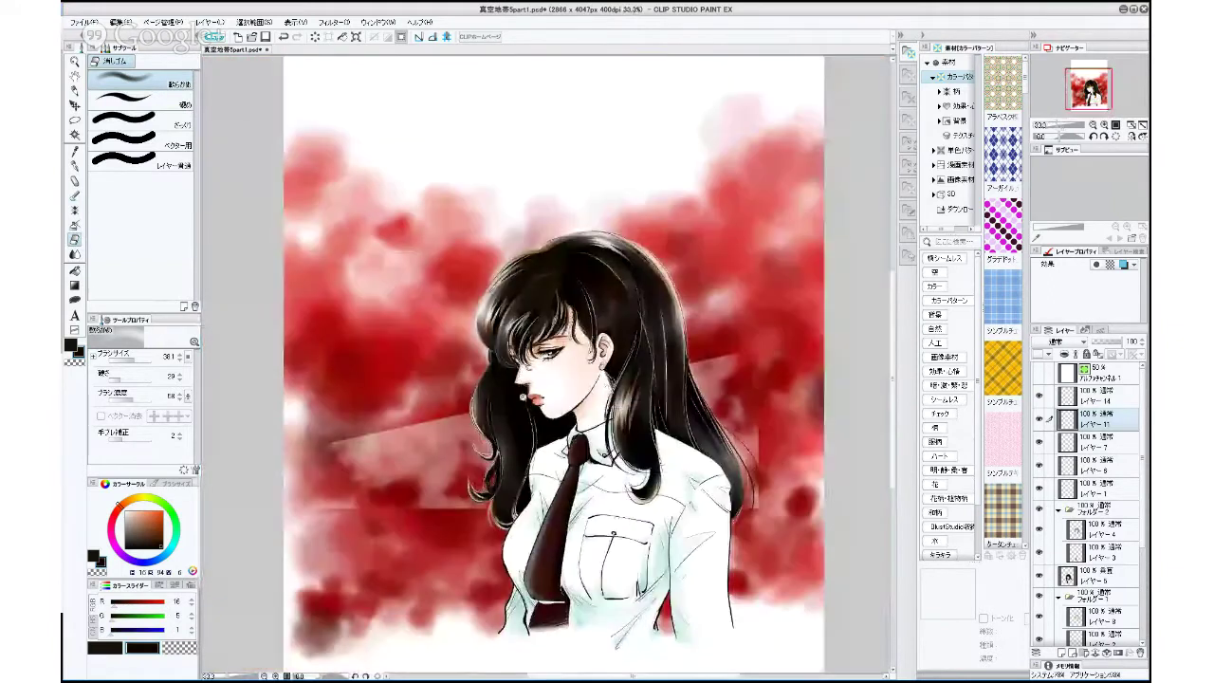
scroll(498, 398, up, 2)
scroll(503, 412, up, 2)
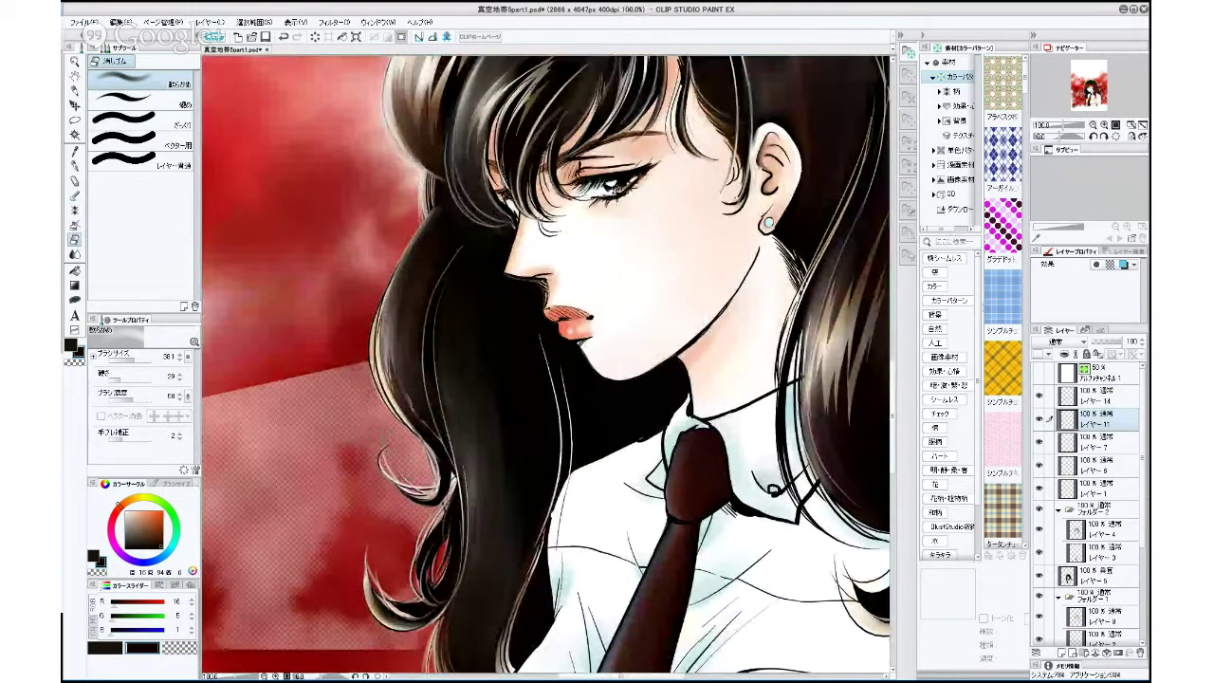
Compare the hair with layers 11, 7, 6 and 14 hidden one at a time, restoring each, and review the figure.
click(1040, 419)
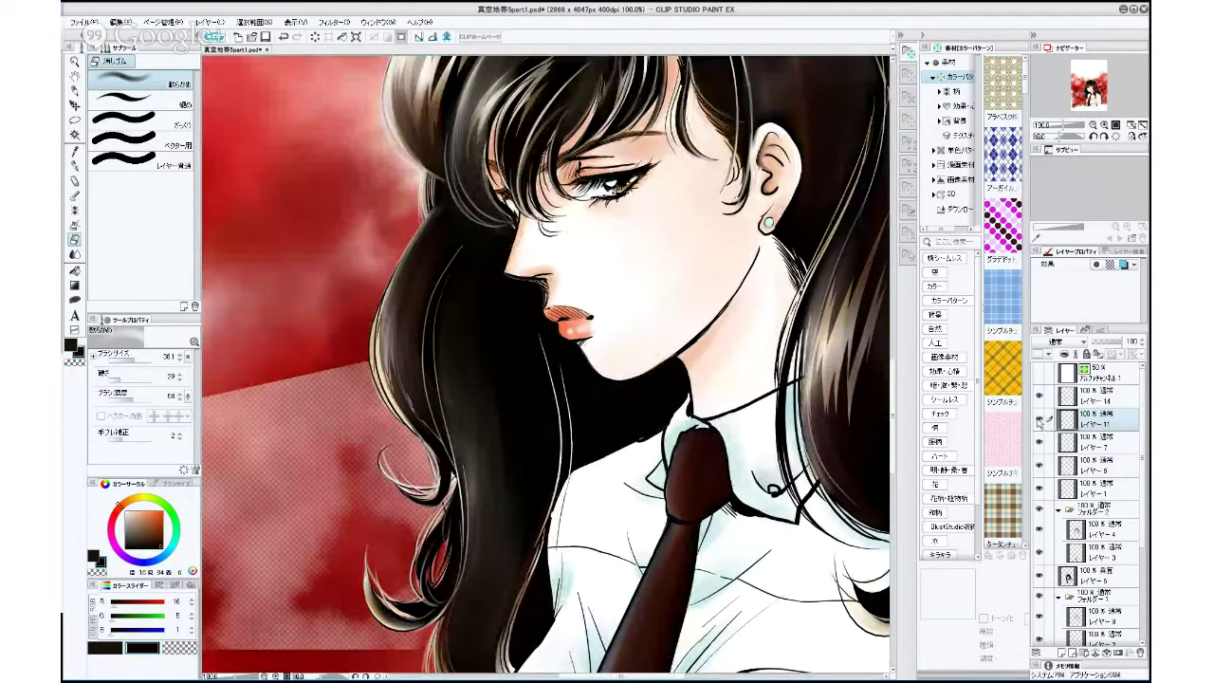
click(1039, 418)
click(1039, 441)
click(1037, 440)
click(1039, 465)
click(1039, 466)
click(1039, 397)
click(1039, 399)
click(1040, 420)
click(1040, 420)
scroll(501, 566, down, 1)
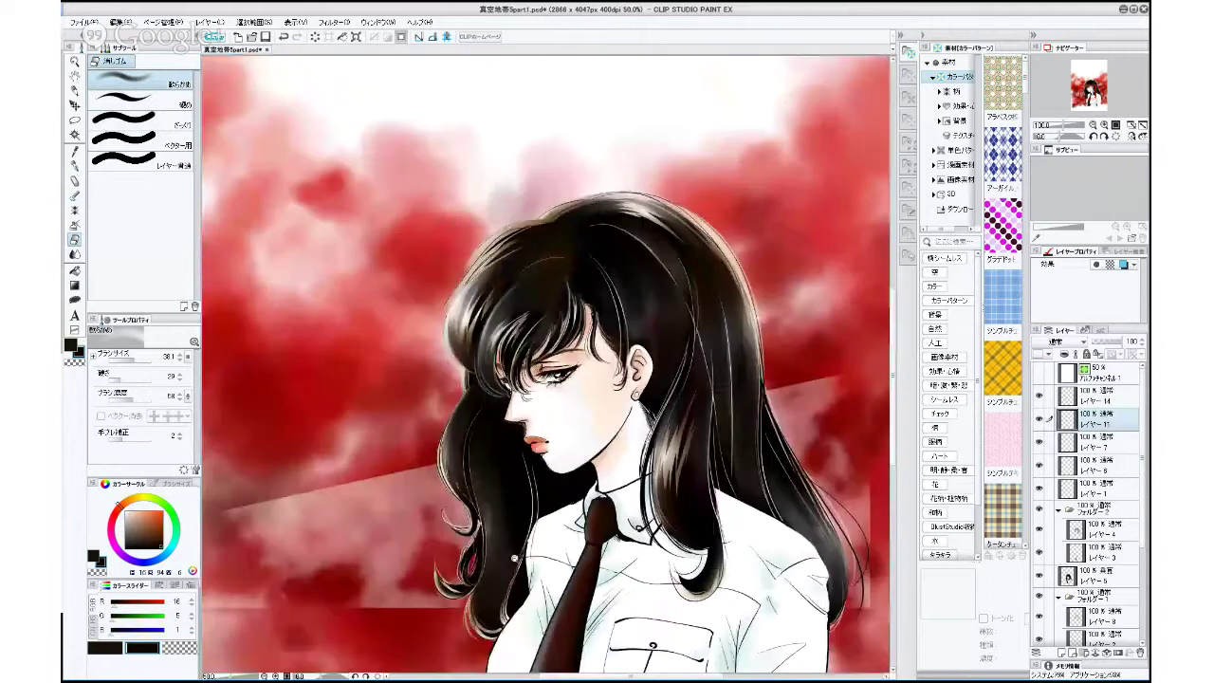
drag(540, 561, 548, 532)
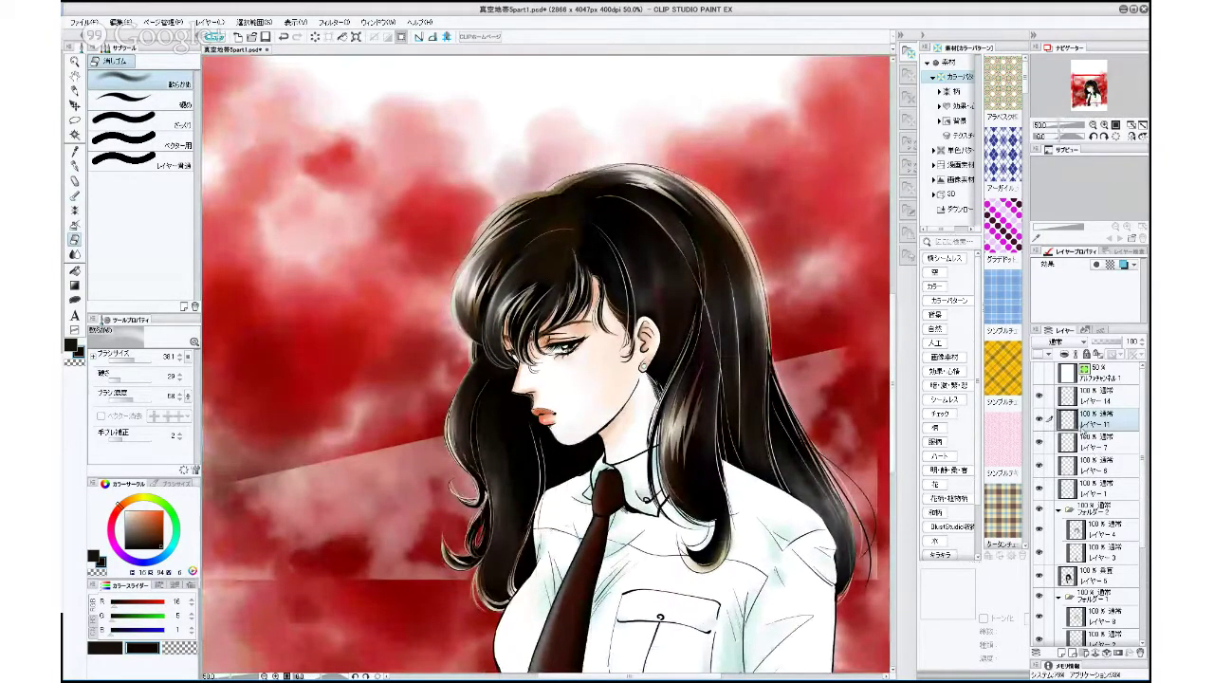
Add a new layer above layer 11 and glaze the front lock's lower curls with light peach using transparent watercolor at size 29.2.
click(1063, 653)
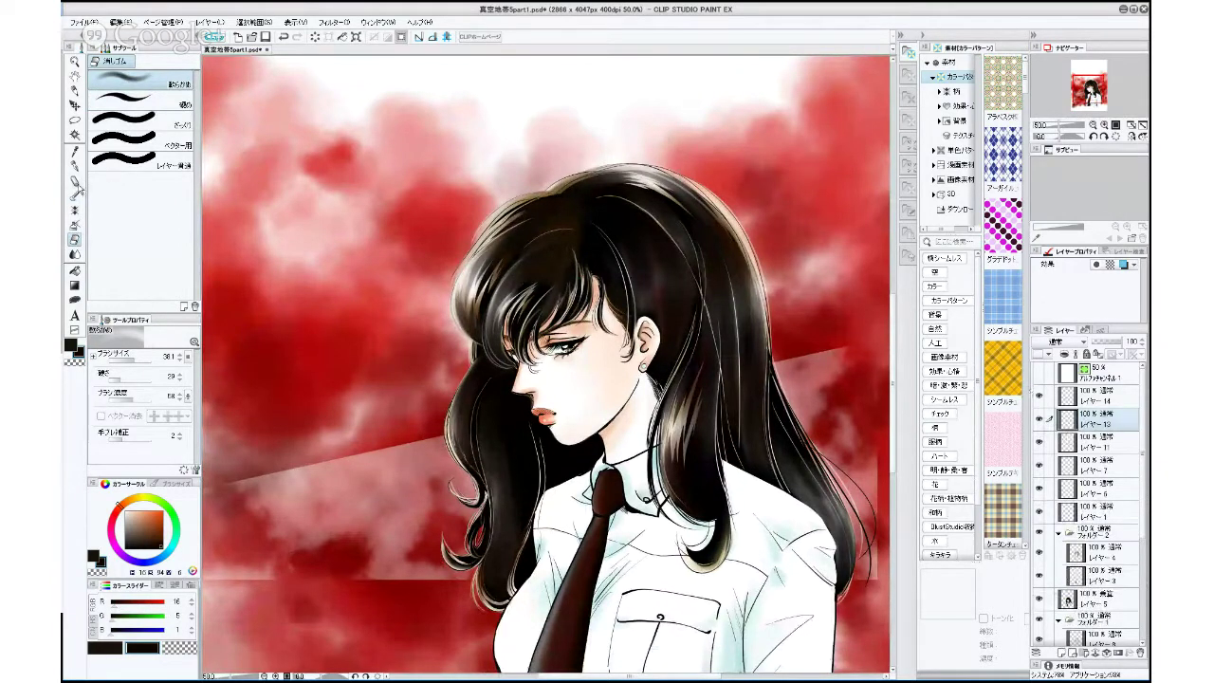
click(75, 195)
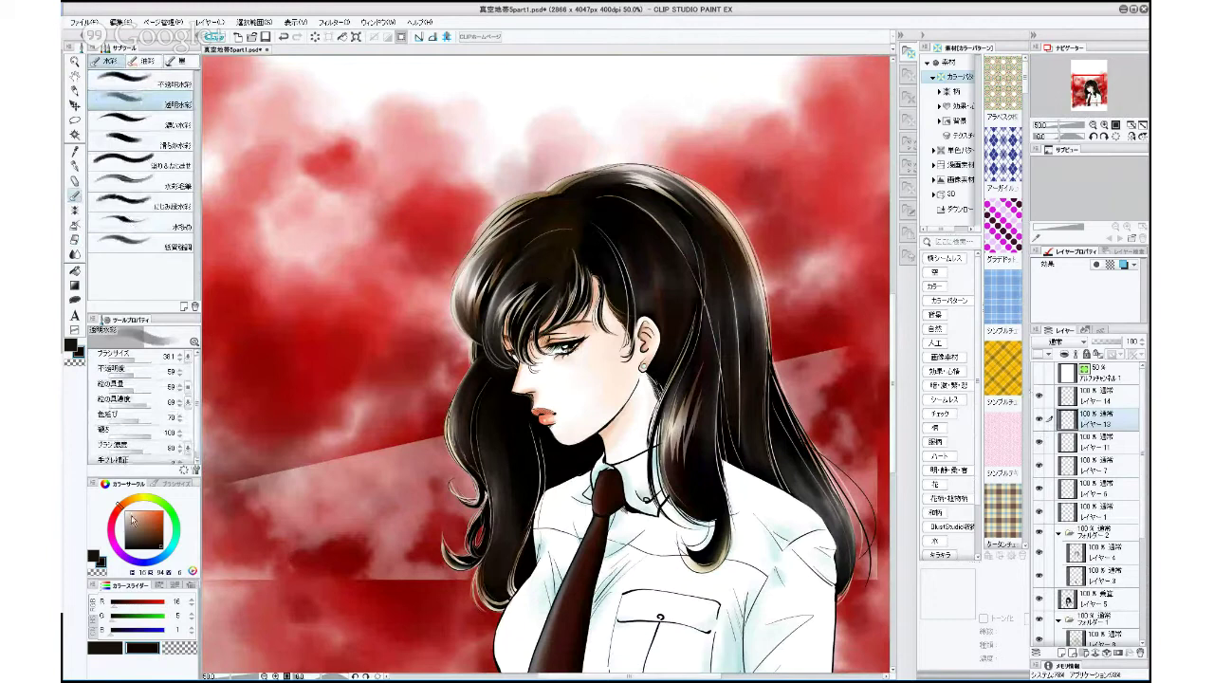
click(135, 514)
click(138, 357)
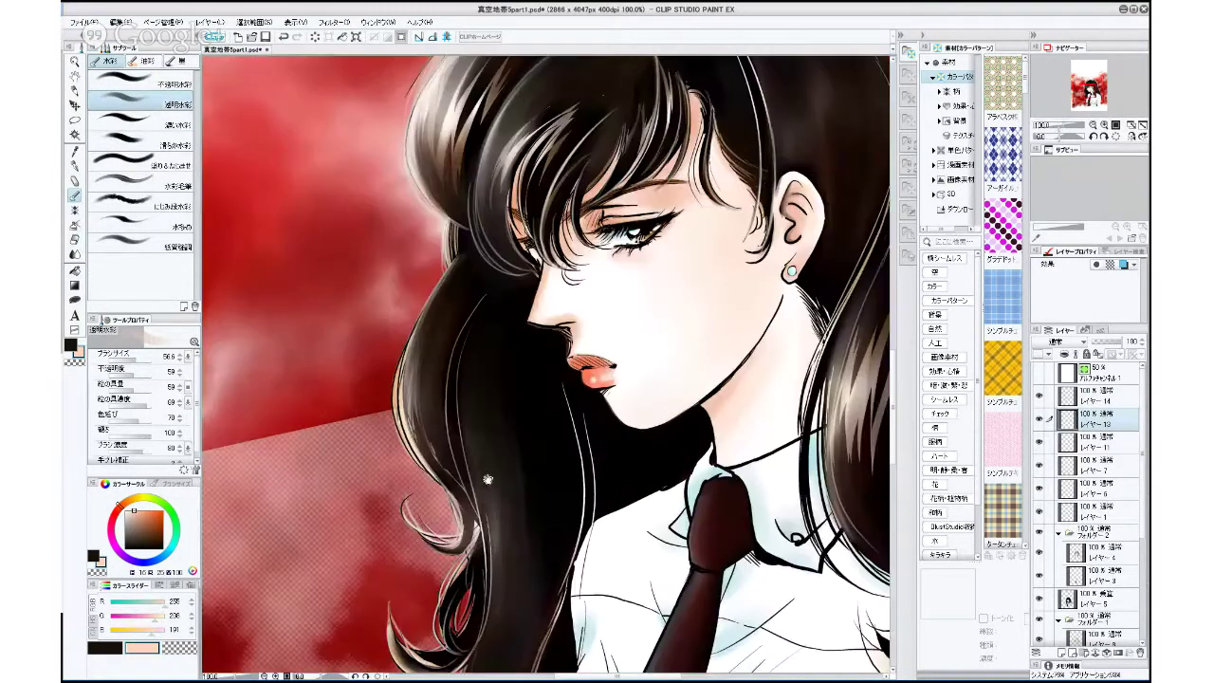
scroll(496, 466, up, 2)
drag(138, 357, 133, 357)
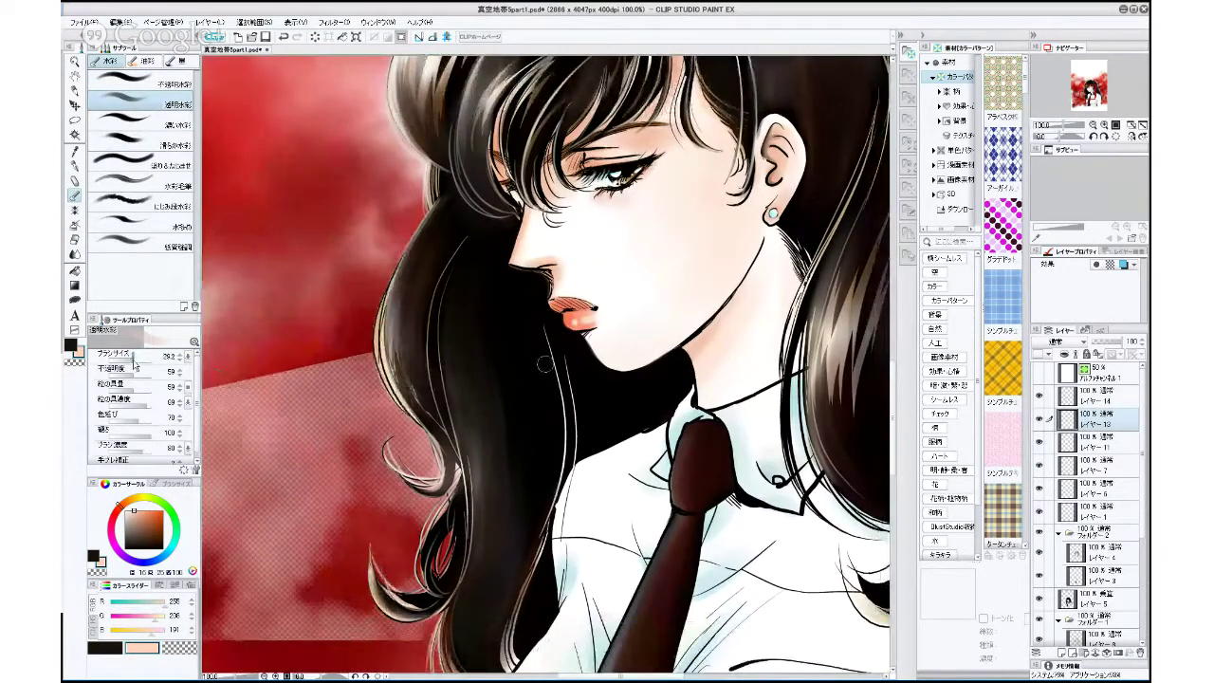
mouse_move(447, 466)
mouse_down()
mouse_move(453, 488)
mouse_move(434, 531)
mouse_move(446, 568)
mouse_move(456, 537)
mouse_move(440, 524)
mouse_move(433, 588)
mouse_move(425, 558)
mouse_move(434, 589)
mouse_move(438, 517)
mouse_up()
Move the peach glaze layer directly below layer 5 and check its effect on the curls across the illustration.
drag(1098, 427, 1100, 607)
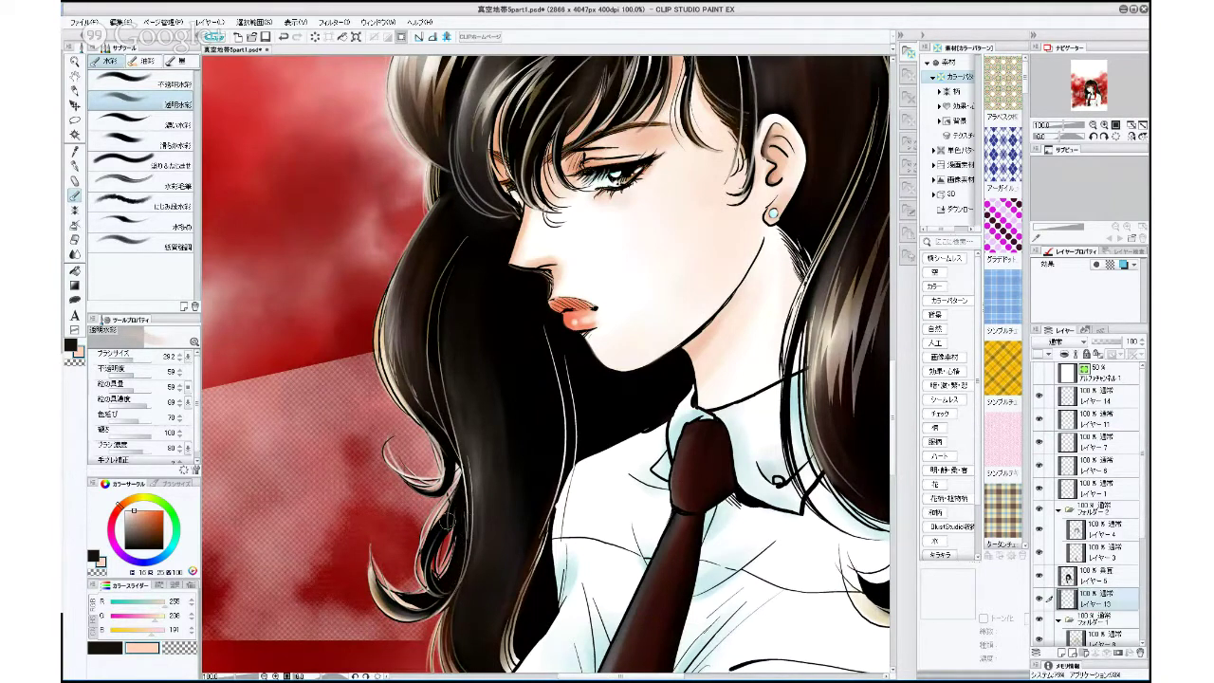
scroll(494, 533, down, 2)
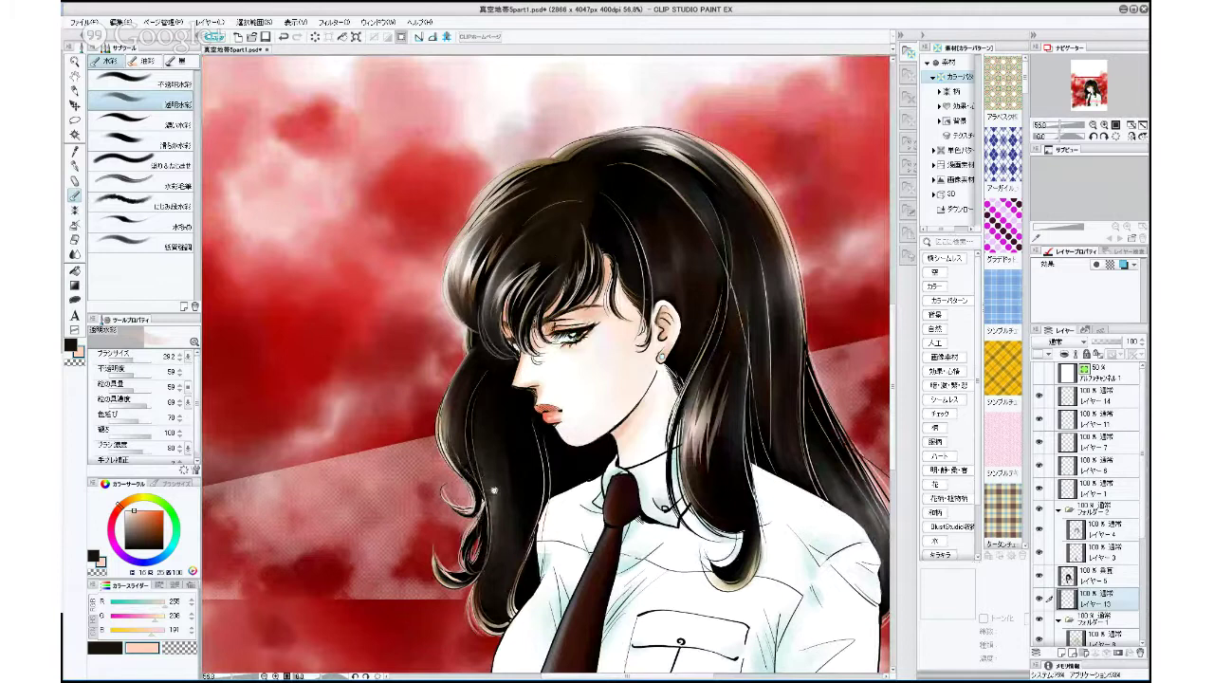
scroll(493, 493, down, 2)
scroll(455, 479, up, 2)
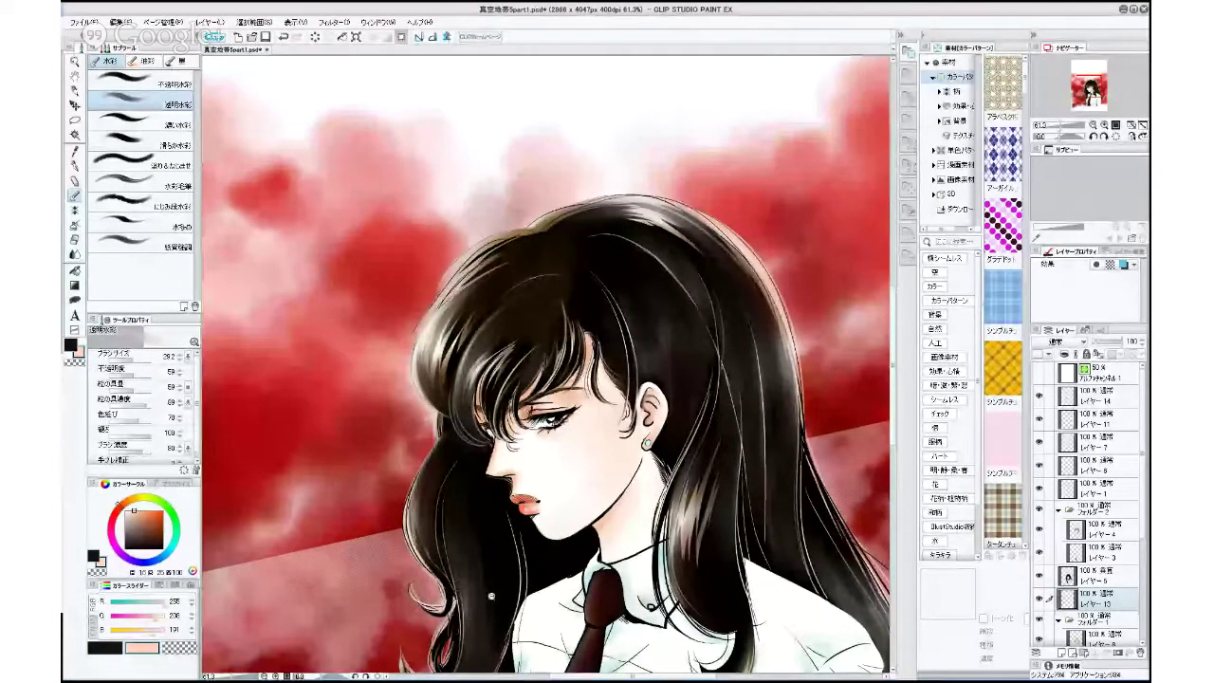
scroll(491, 596, down, 1)
drag(543, 630, 556, 541)
scroll(533, 577, up, 1)
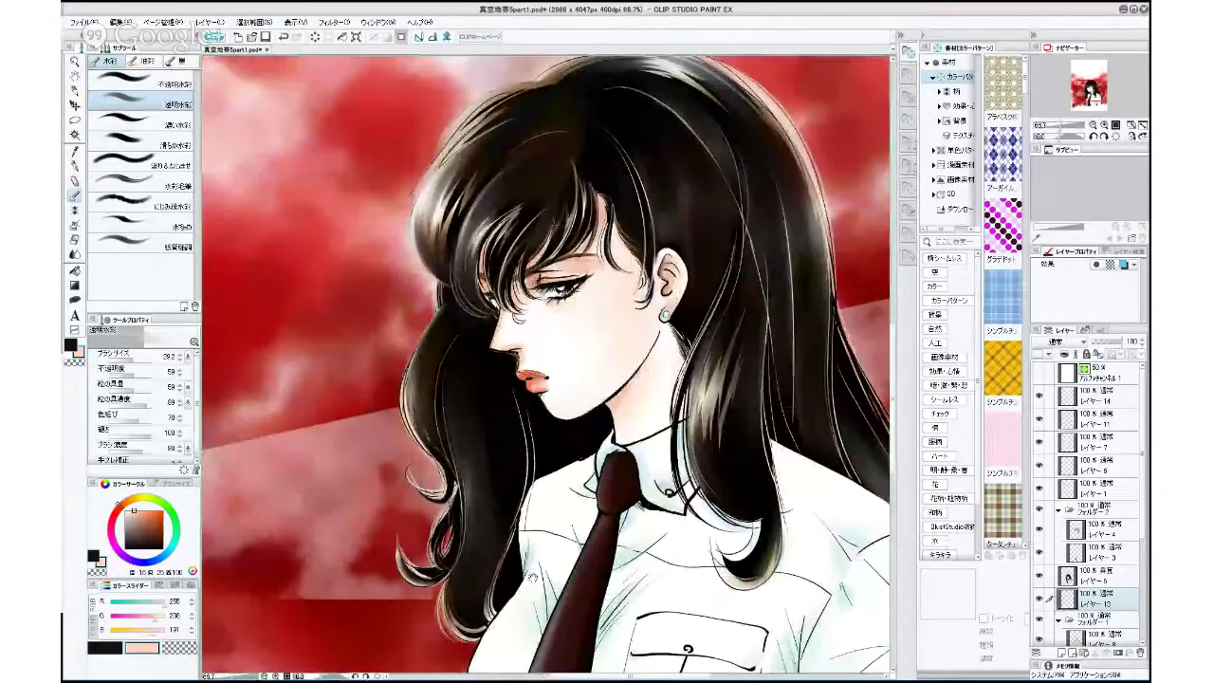
On layer 14, sample dark brown from the hair and glaze the front lock and fringe highlights with transparent watercolor.
click(1096, 398)
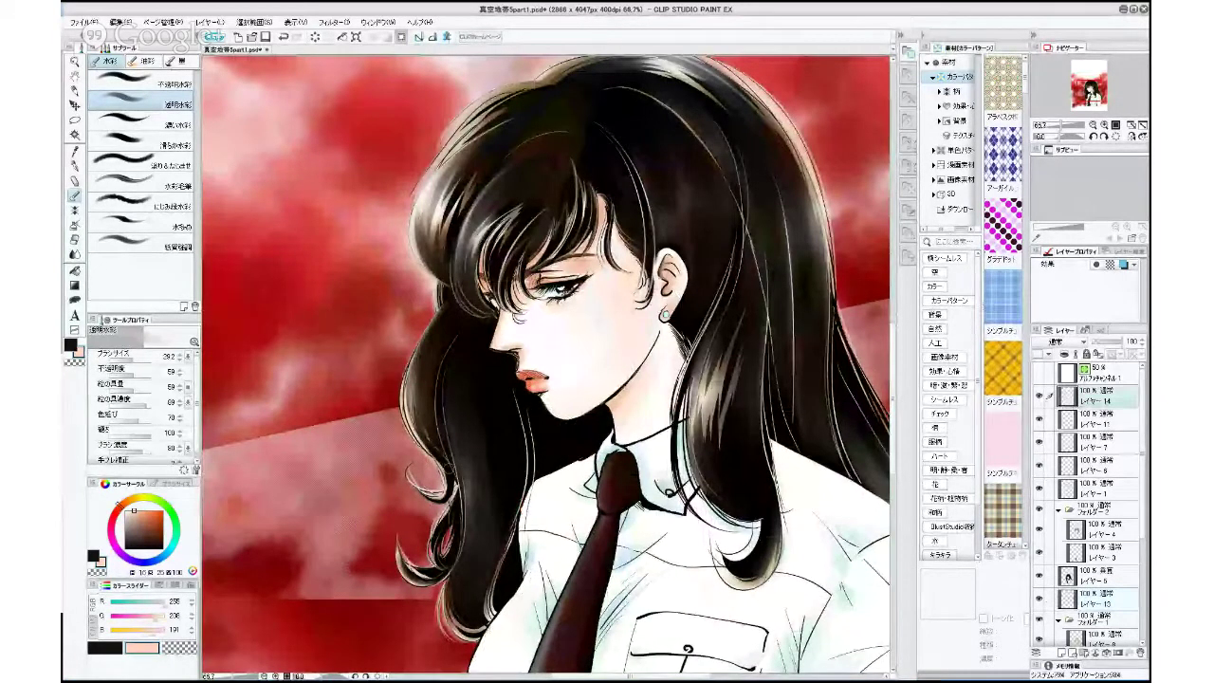
alt+click(473, 385)
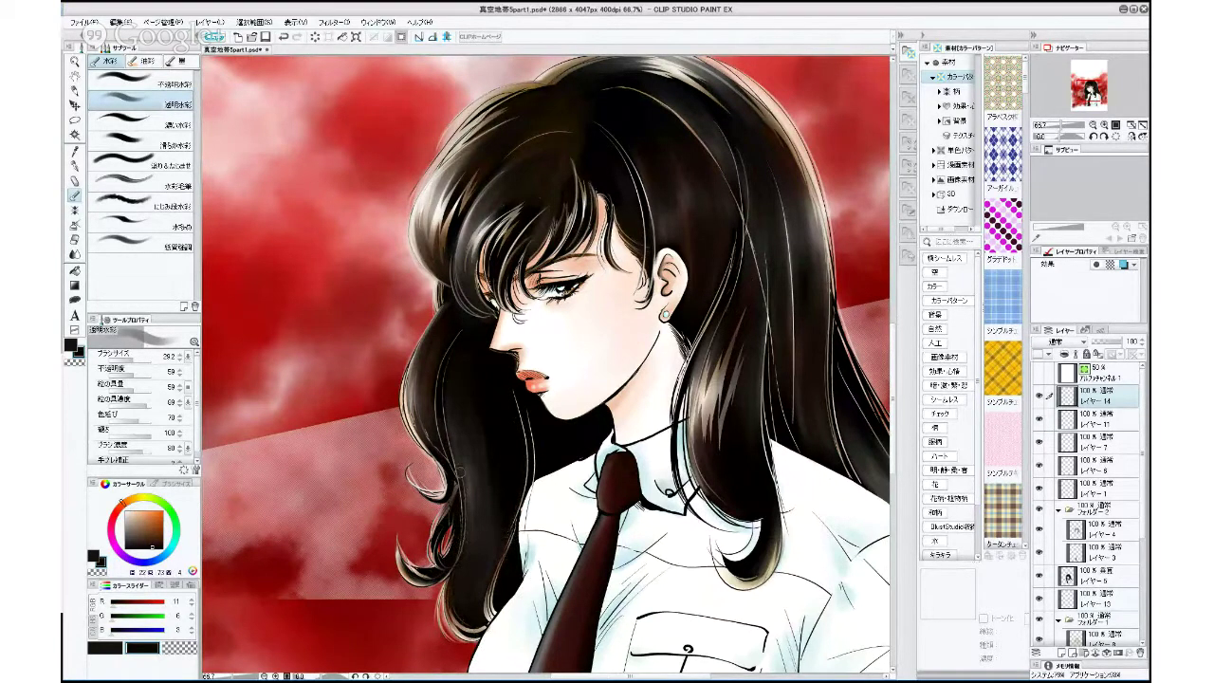
mouse_move(438, 450)
mouse_down()
mouse_move(417, 413)
mouse_move(428, 372)
mouse_up()
drag(507, 200, 473, 246)
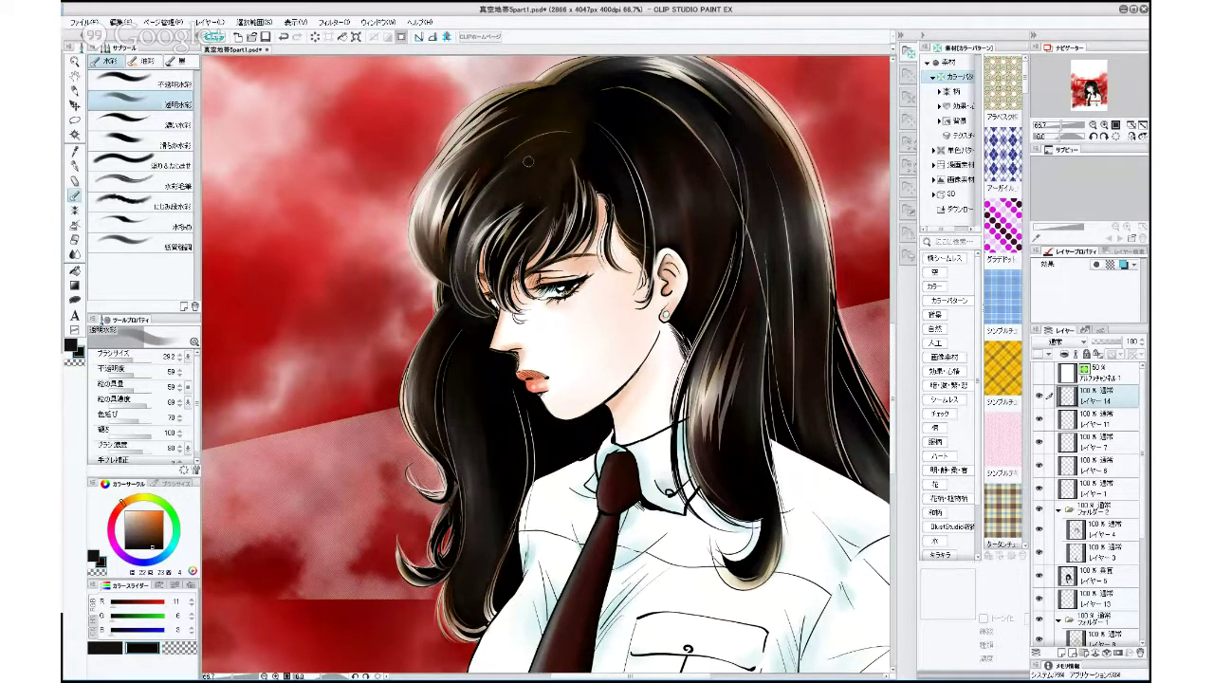
mouse_move(482, 152)
mouse_down()
mouse_move(437, 218)
mouse_move(432, 206)
mouse_up()
drag(559, 172, 518, 344)
mouse_move(476, 265)
mouse_down()
mouse_move(407, 311)
mouse_move(425, 284)
mouse_up()
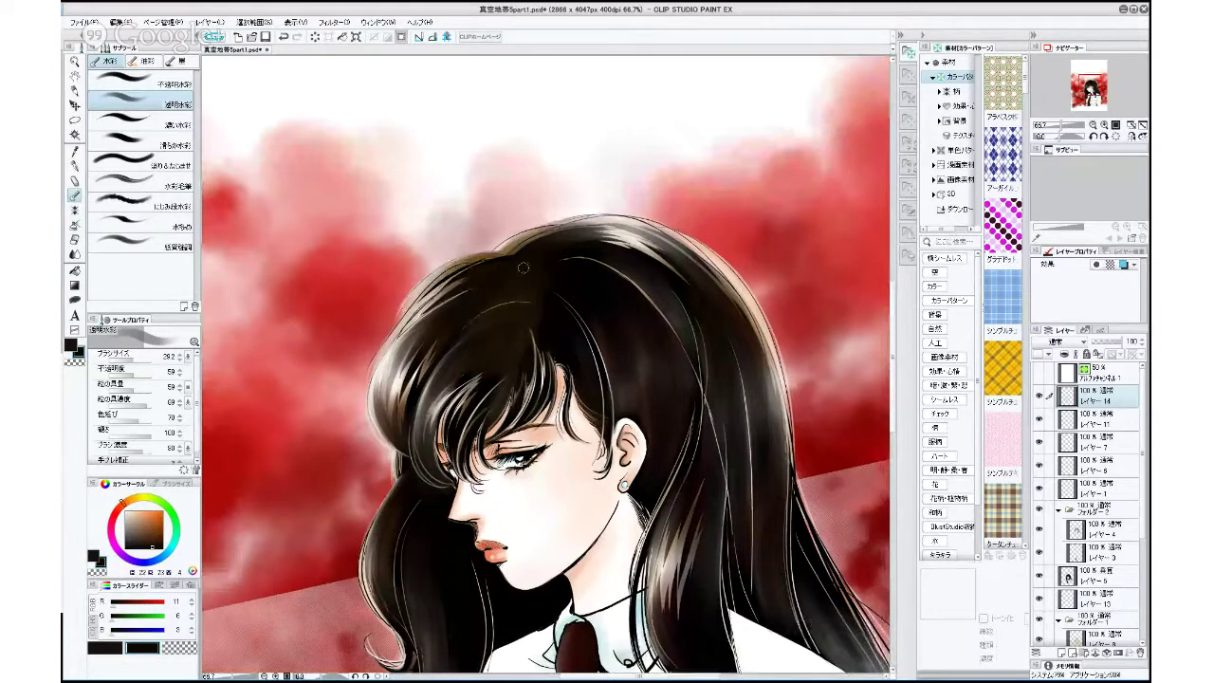
Examine the long back hair from the crown down over the shoulder to its tips against the red background.
mouse_move(713, 447)
mouse_down()
mouse_move(656, 433)
mouse_move(558, 372)
mouse_up()
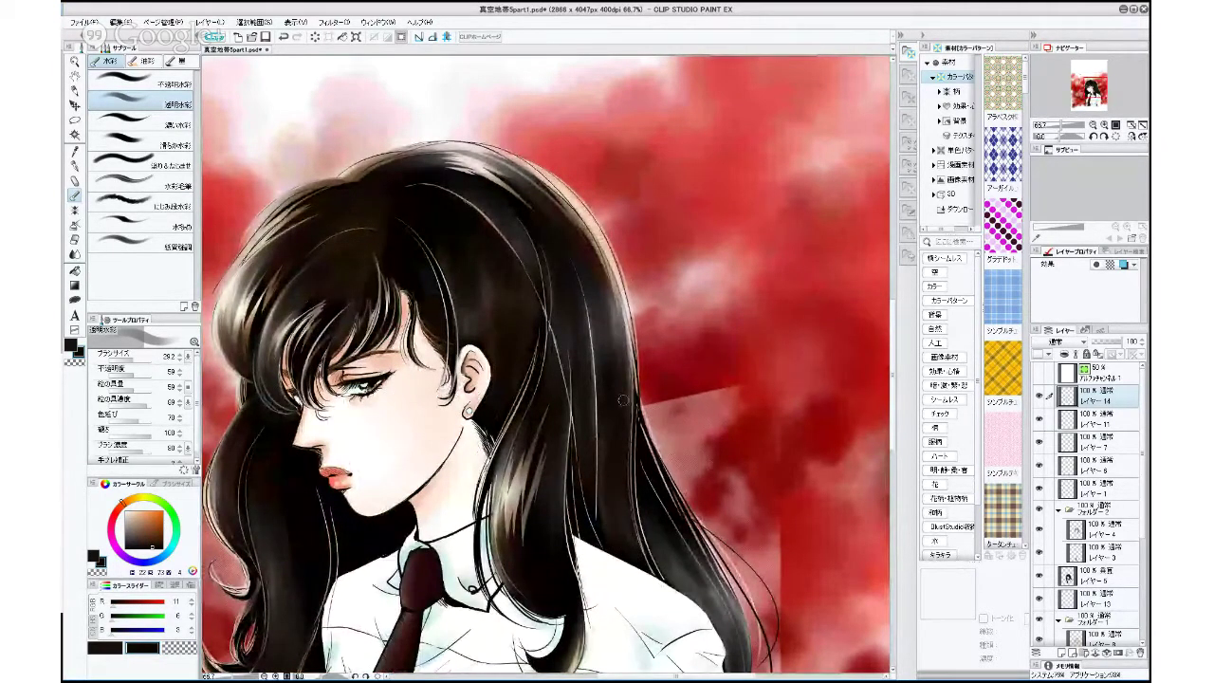
drag(670, 525, 594, 385)
drag(660, 478, 691, 553)
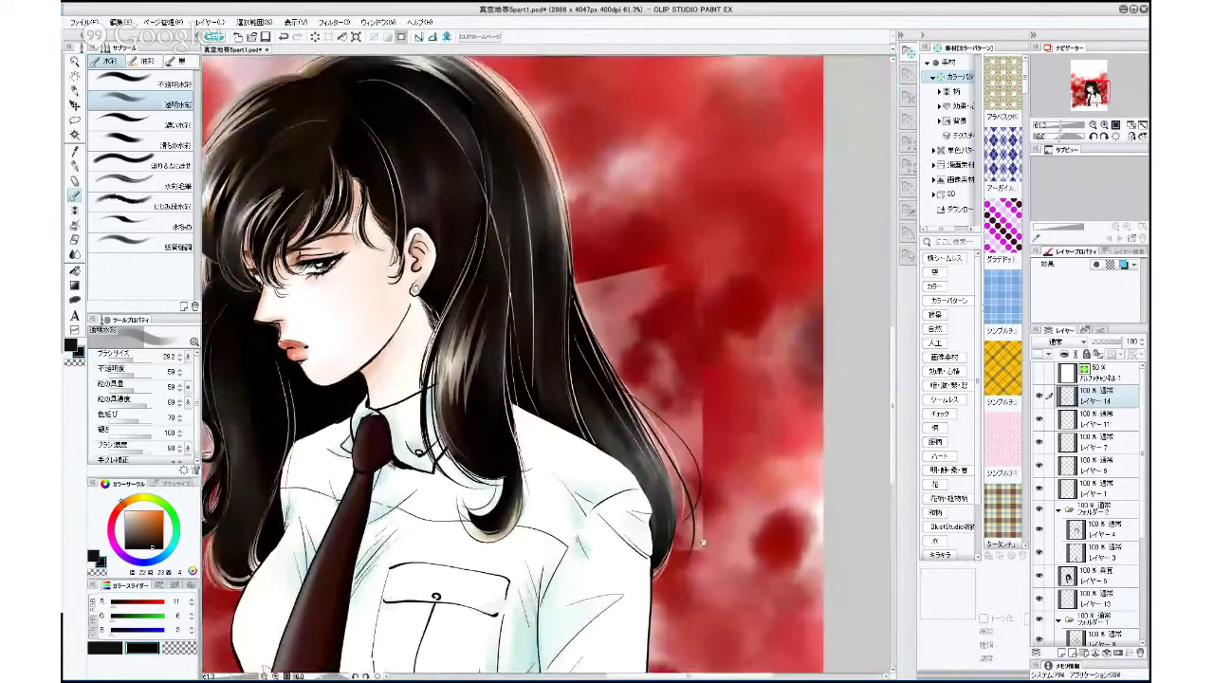
scroll(689, 557, up, 1)
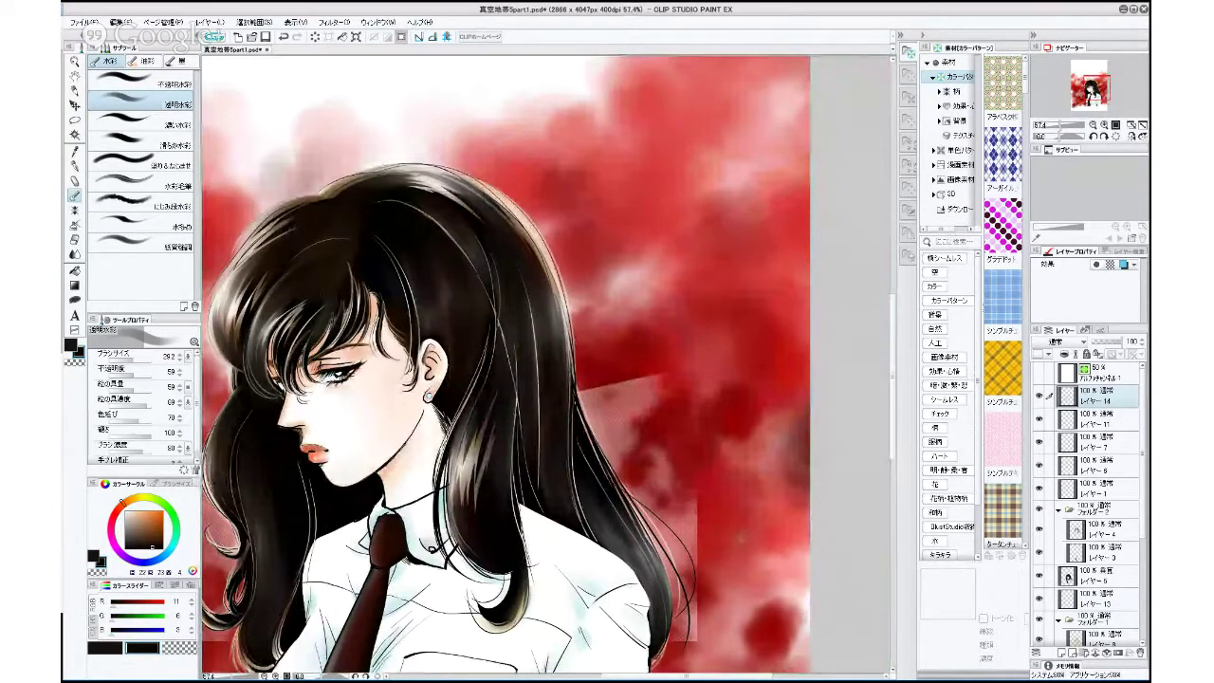
scroll(756, 569, up, 2)
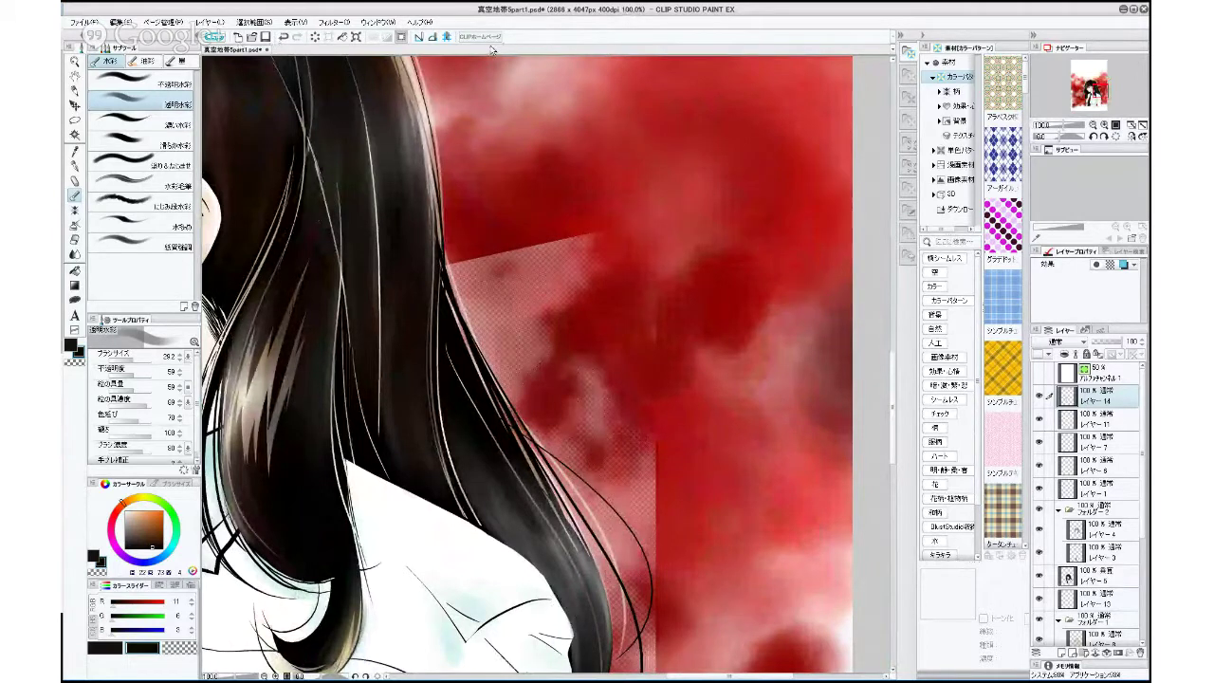
Switch to the opaque watercolor brush for working on the hair beside and behind the ear.
drag(522, 531, 708, 665)
scroll(594, 523, down, 2)
scroll(576, 529, up, 3)
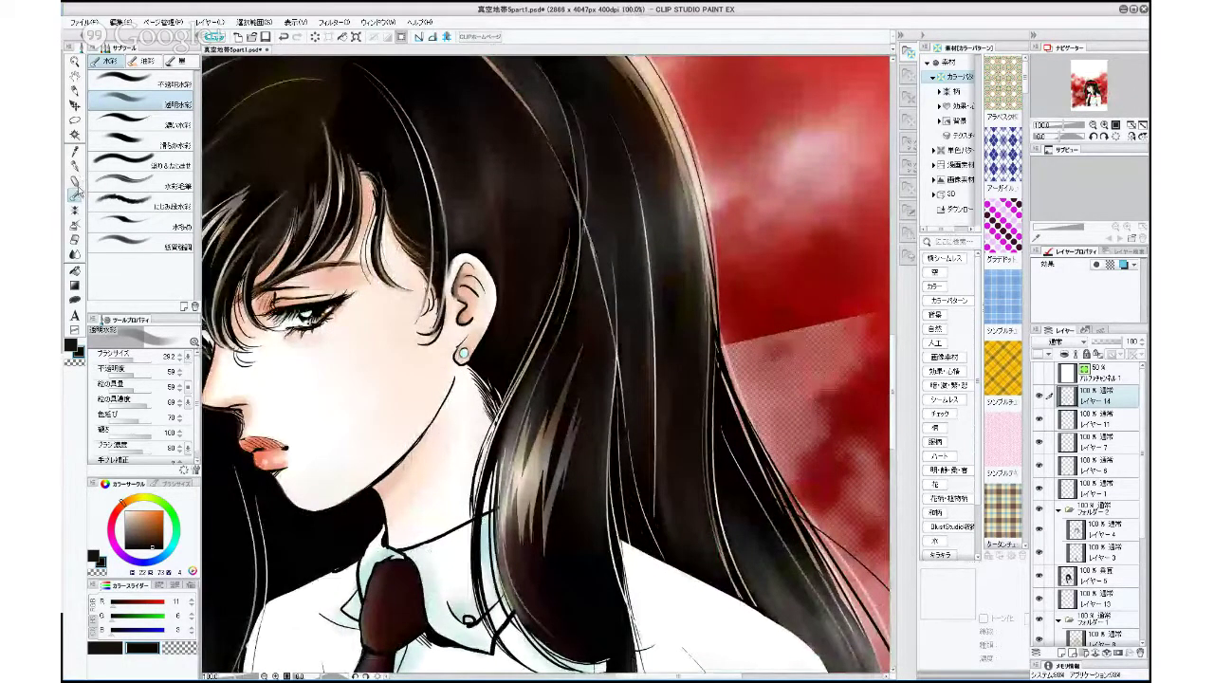
click(148, 85)
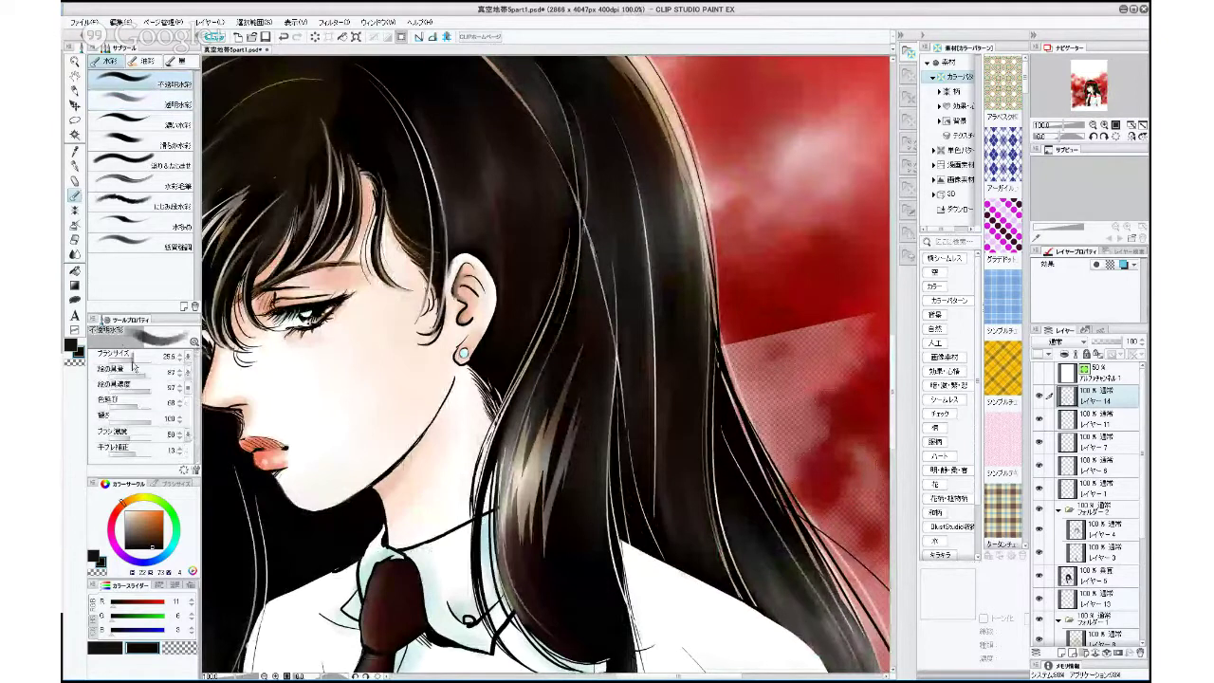